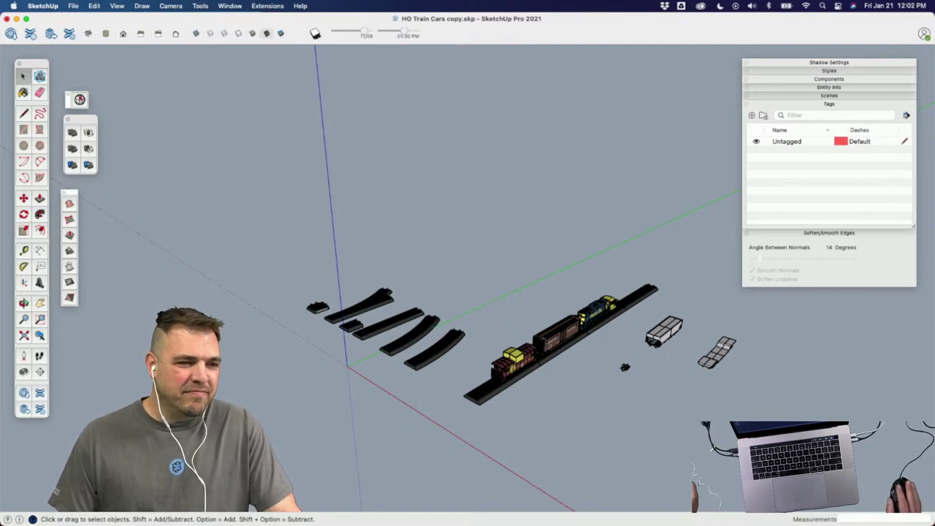
Step: Switch from SketchUp to Chrome and its 'Steam locomotive type 375.007 - 3D printed' forum thread
key("super+Tab")
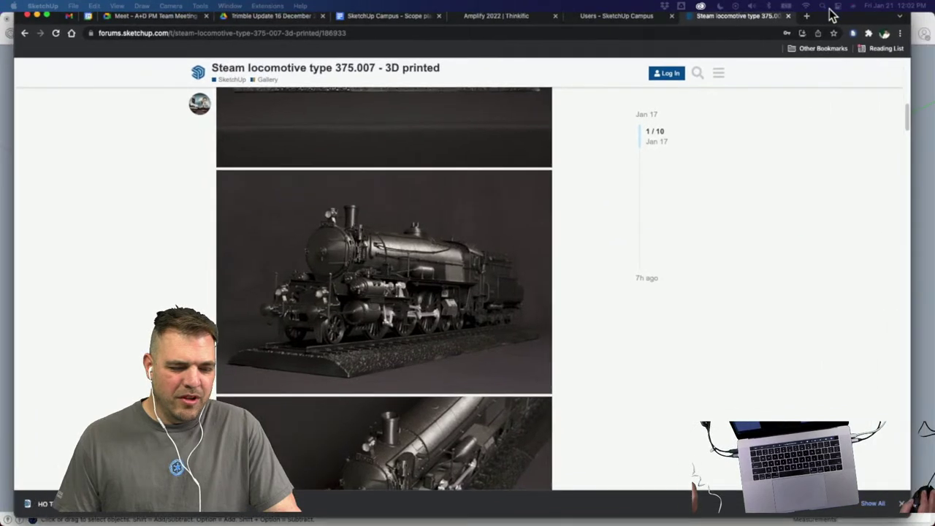
Step: Scroll through the locomotive post's photos and enlarge the 3/4-view locomotive photo
scroll(585, 266, "up", 5)
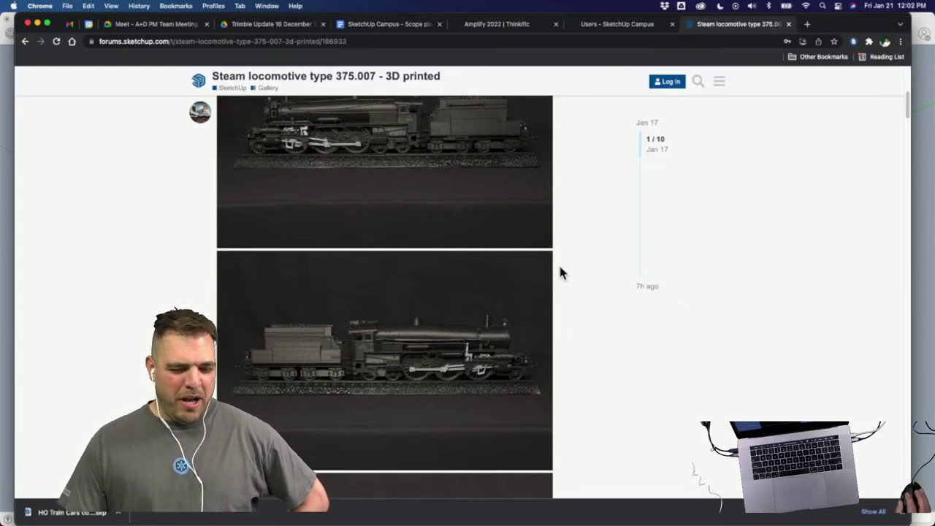
scroll(555, 247, "up", 3)
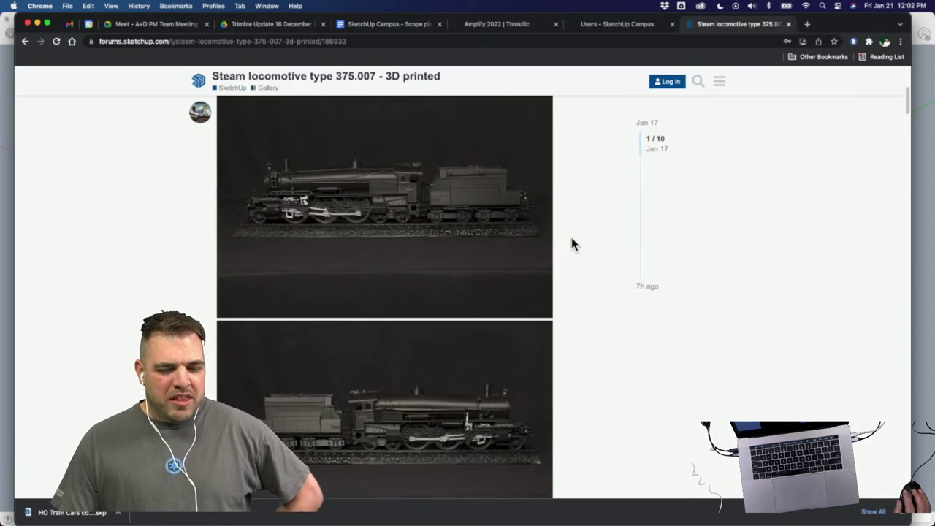
scroll(571, 241, "up", 2)
scroll(584, 239, "up", 3)
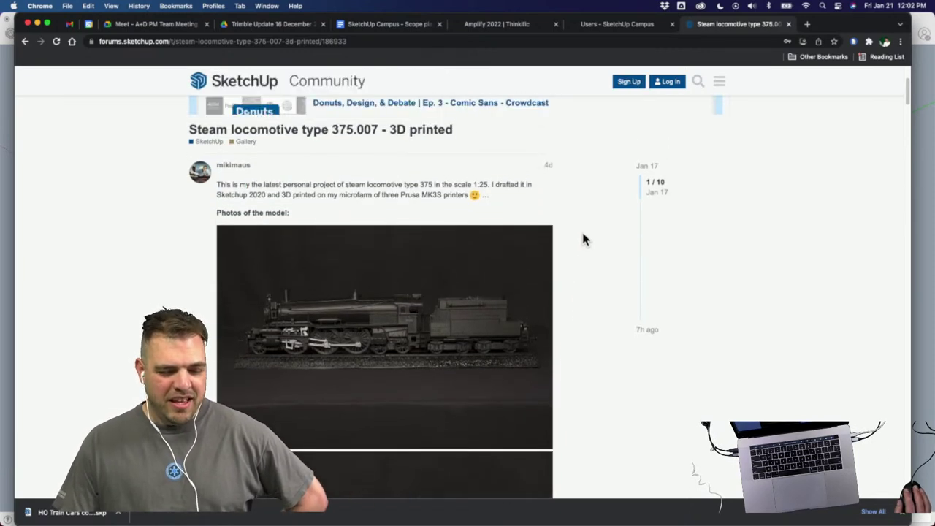
scroll(584, 239, "up", 2)
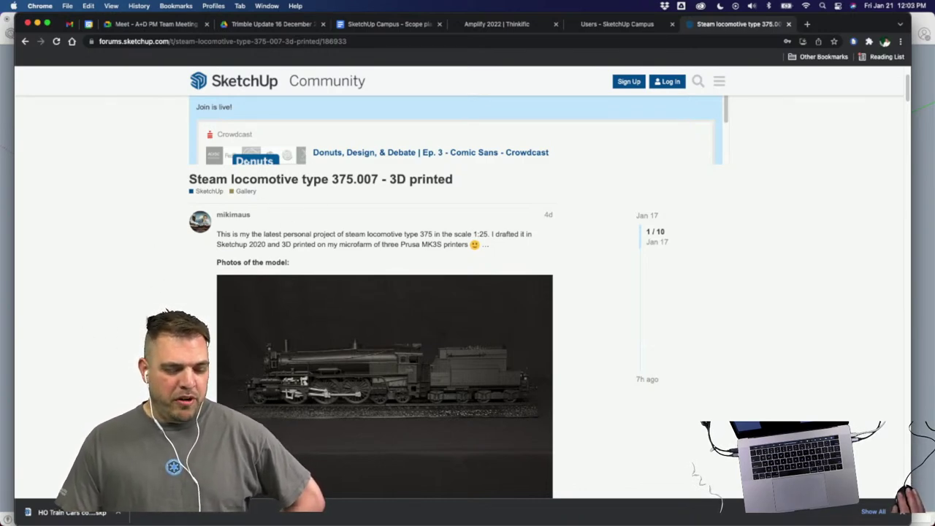
scroll(431, 293, "down", 2)
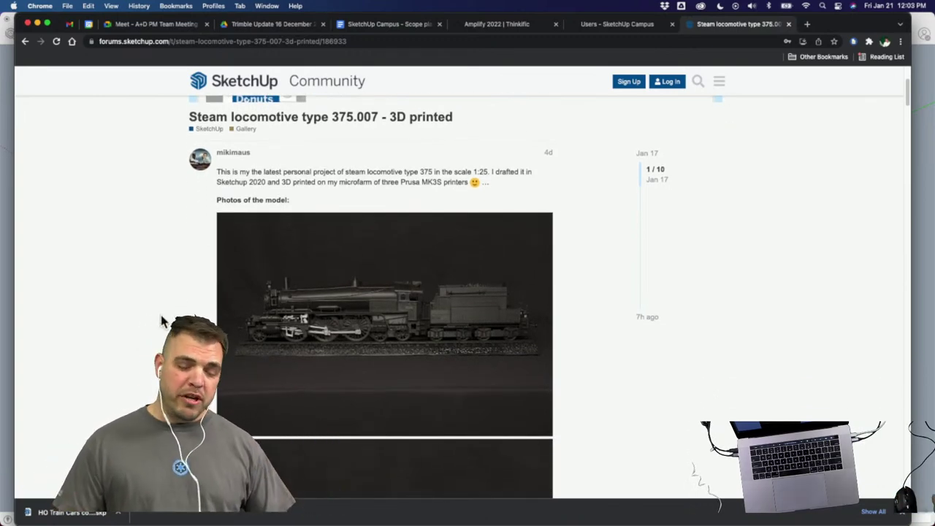
scroll(194, 268, "down", 3)
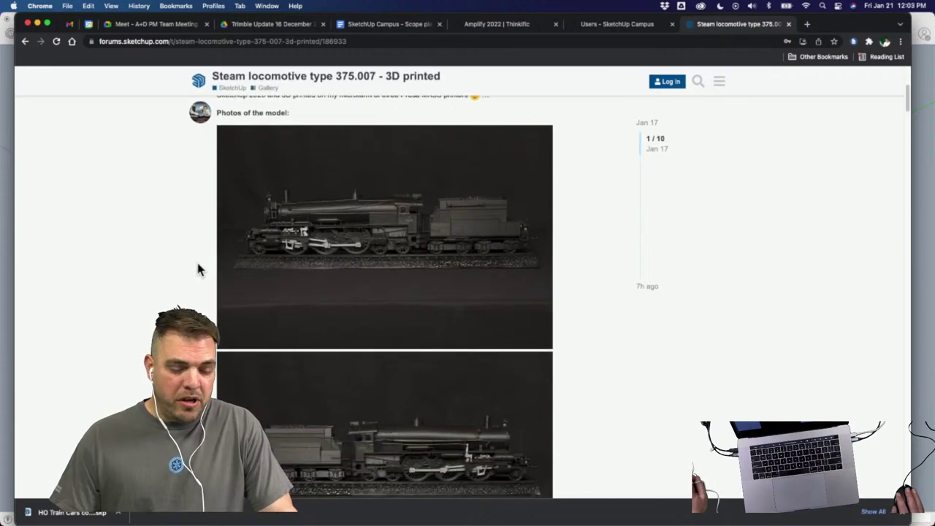
scroll(201, 263, "down", 10)
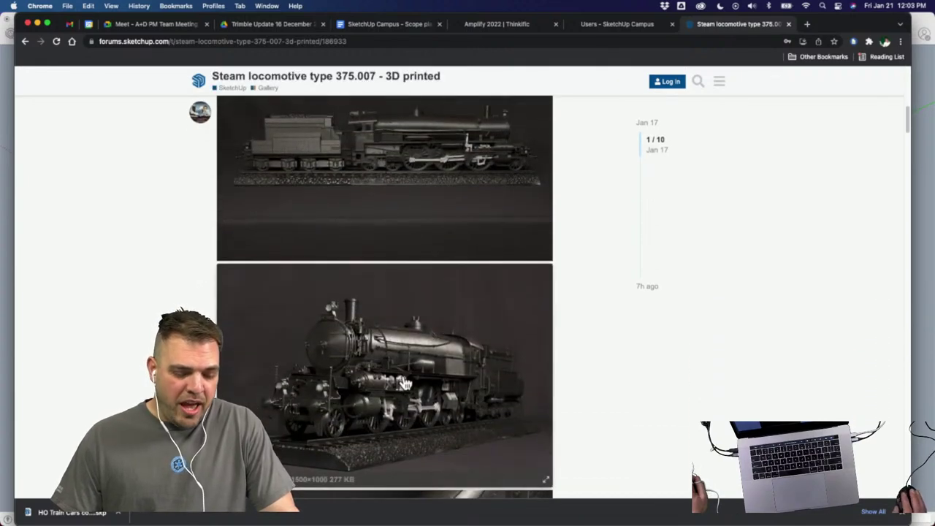
left_click(406, 383)
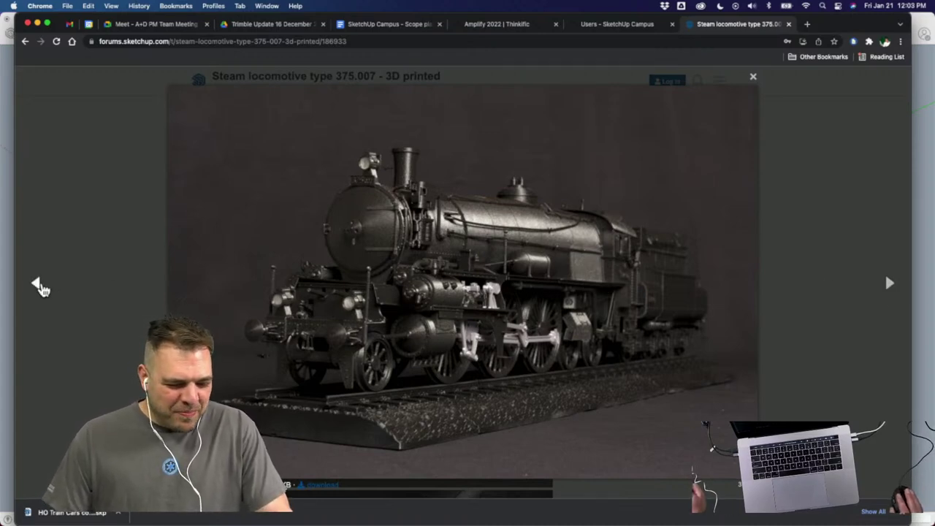
Step: Page back and forward through the enlarged photos to the front view, then close the lightbox
left_click(36, 285)
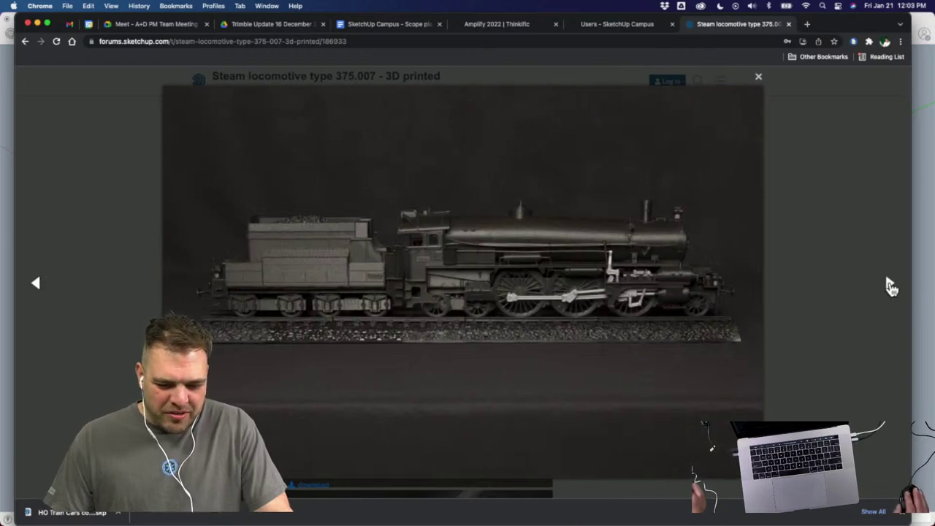
left_click(891, 287)
left_click(891, 286)
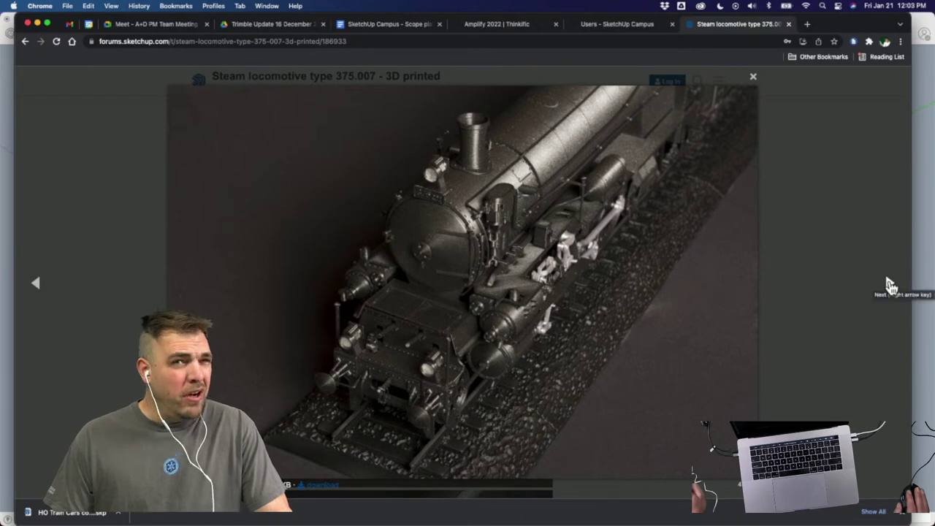
left_click(890, 286)
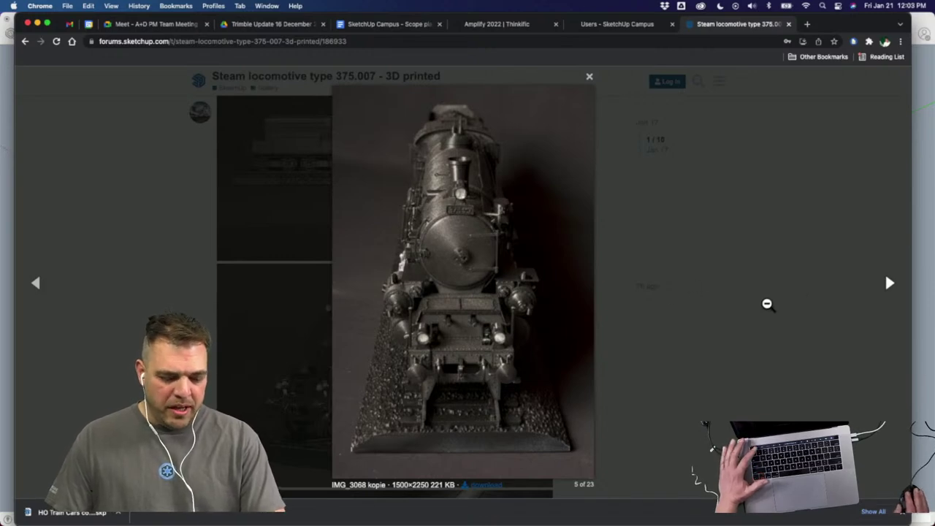
left_click(877, 312)
Step: View the side-view photo enlarged, then scroll down to the white-background SketchUp renders
scroll(391, 314, "down", 5)
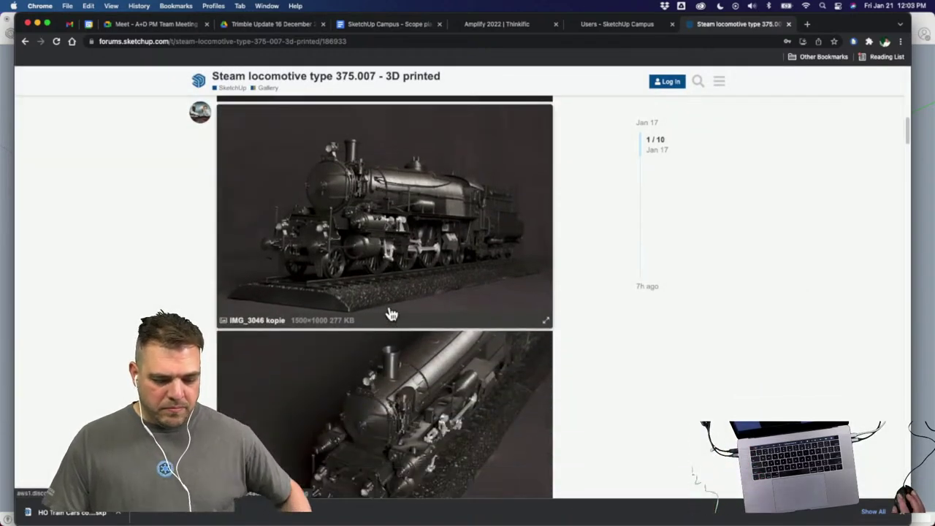
scroll(365, 310, "down", 10)
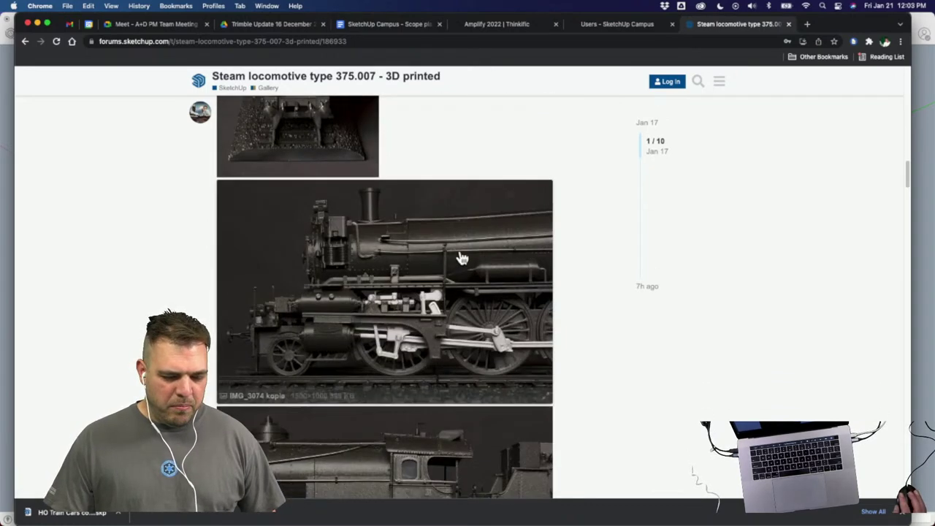
left_click(414, 314)
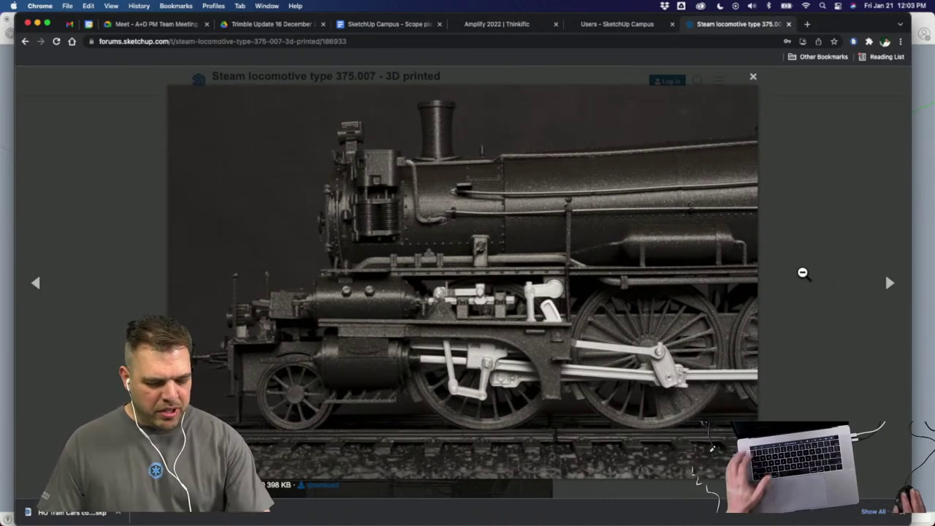
left_click(803, 272)
scroll(351, 274, "down", 10)
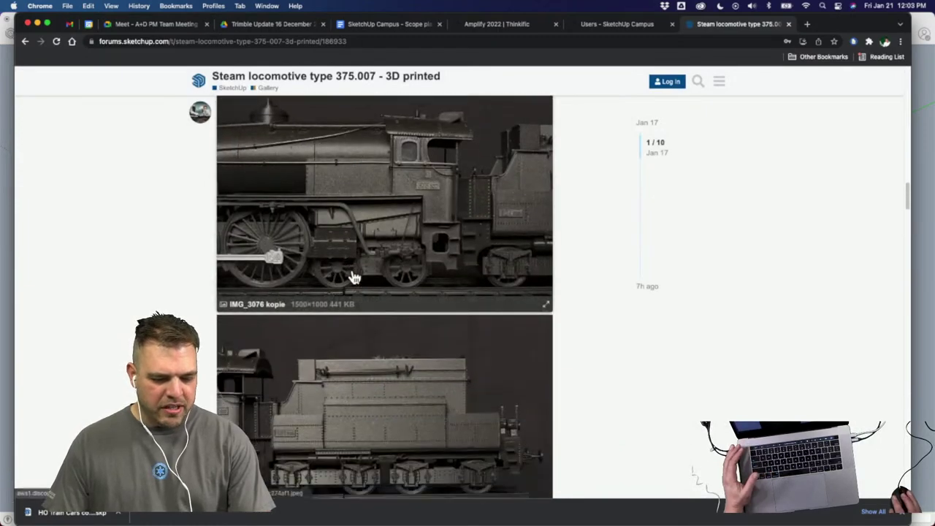
scroll(393, 273, "down", 10)
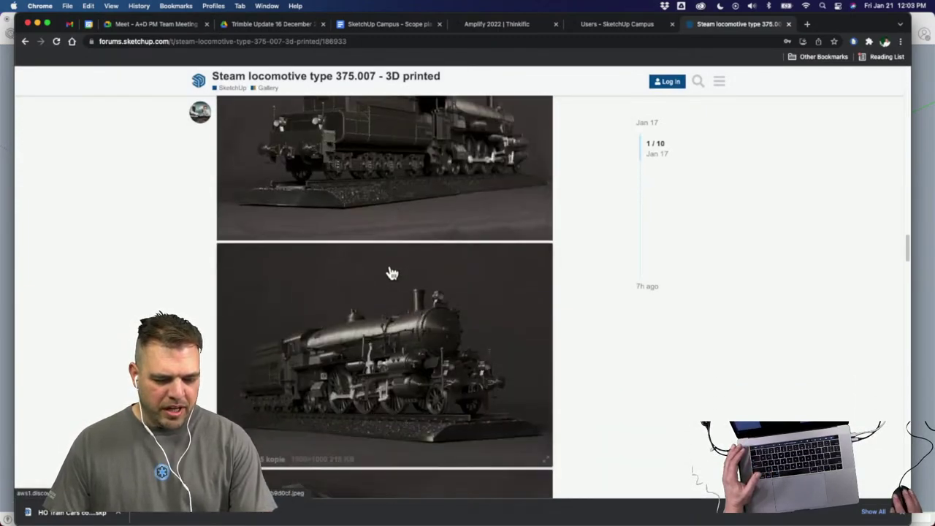
scroll(393, 272, "down", 1)
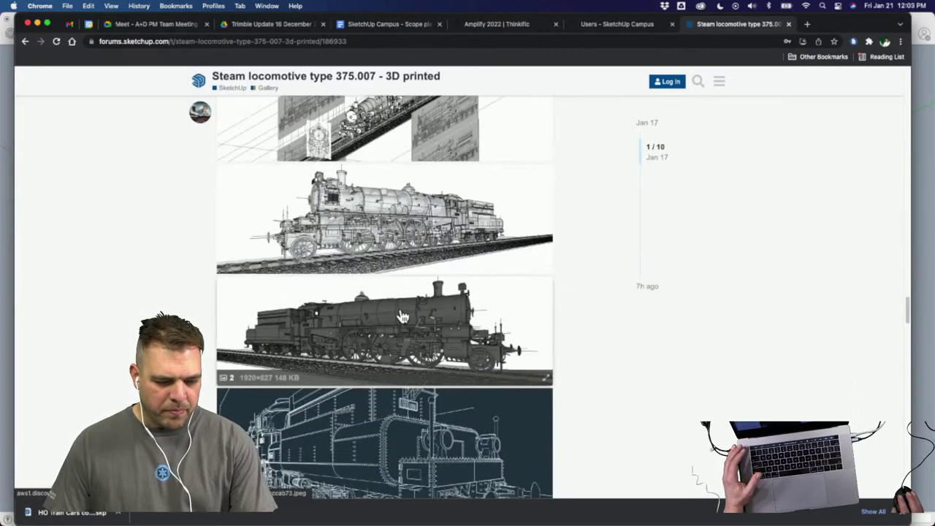
Step: Enlarge the white-background locomotive render, close it, and scroll through the post
left_click(370, 240)
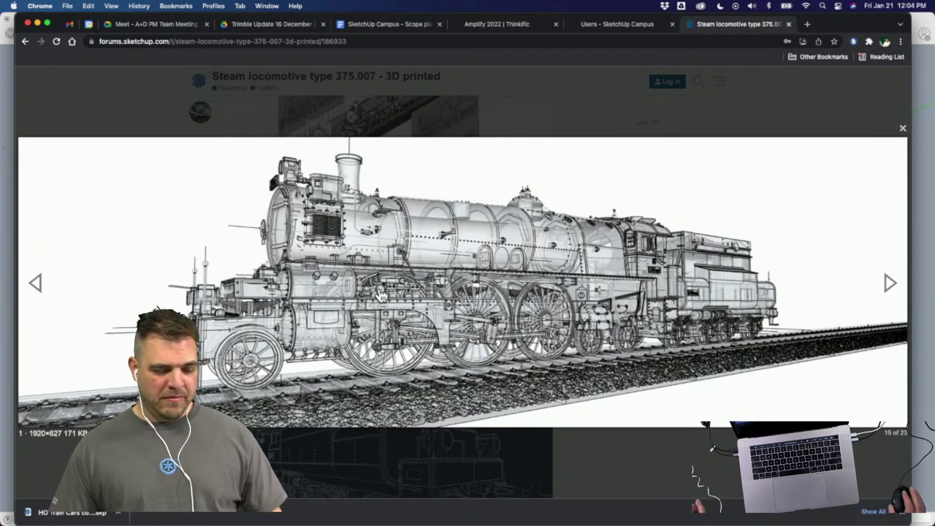
left_click(431, 285)
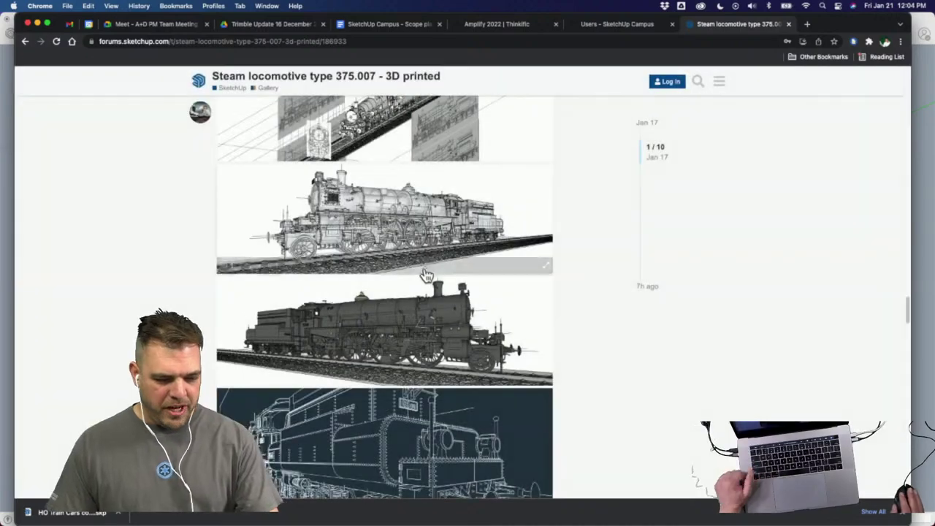
scroll(422, 271, "down", 10)
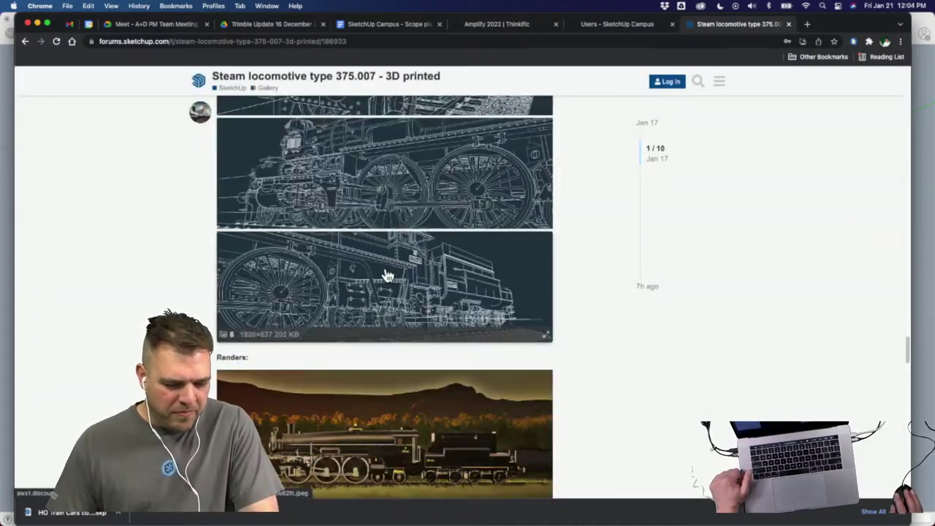
scroll(371, 284, "down", 3)
scroll(517, 306, "up", 6)
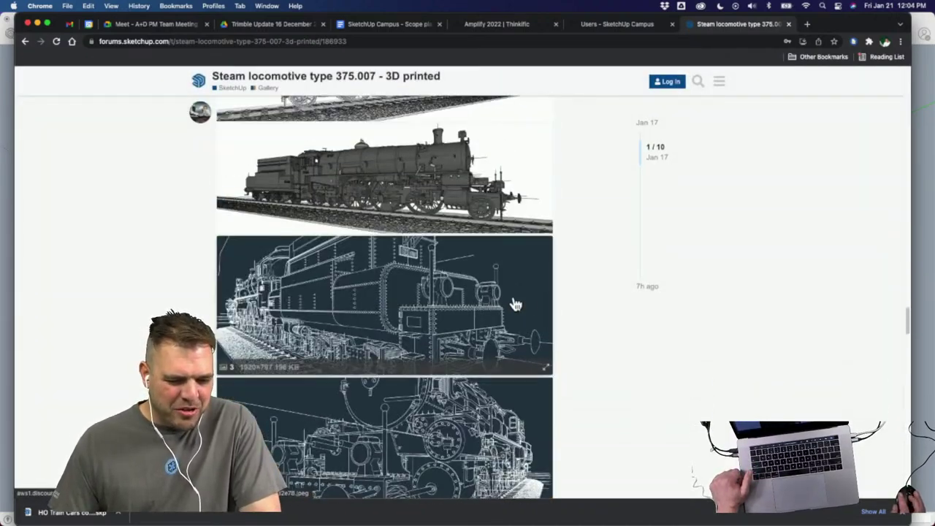
scroll(489, 296, "down", 2)
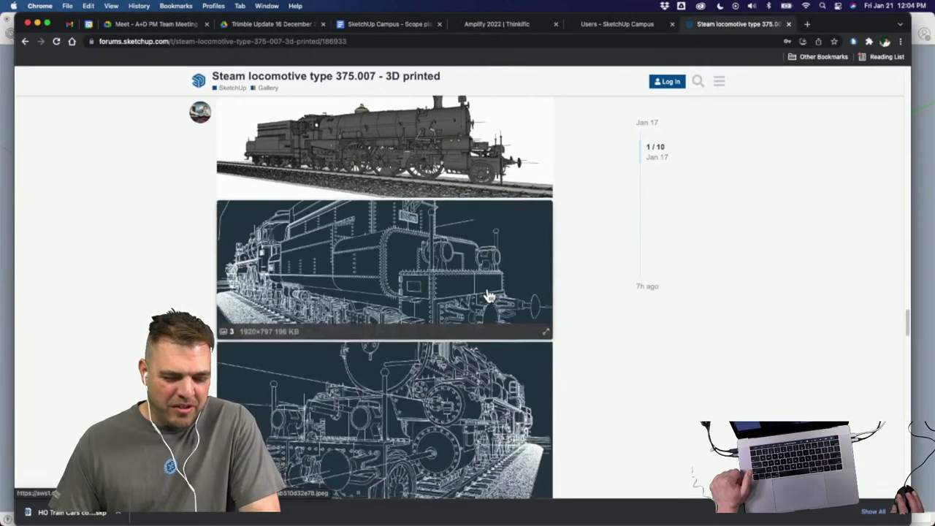
scroll(587, 321, "up", 6)
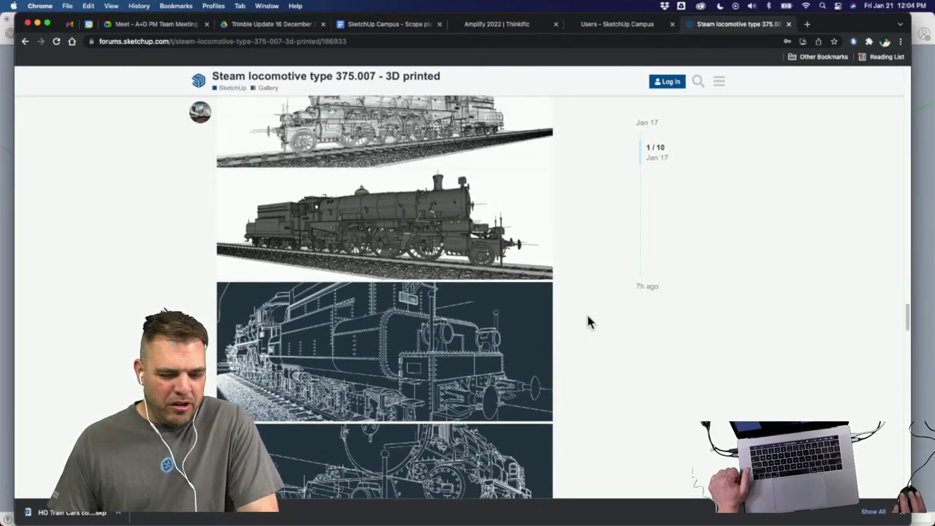
scroll(581, 320, "up", 5)
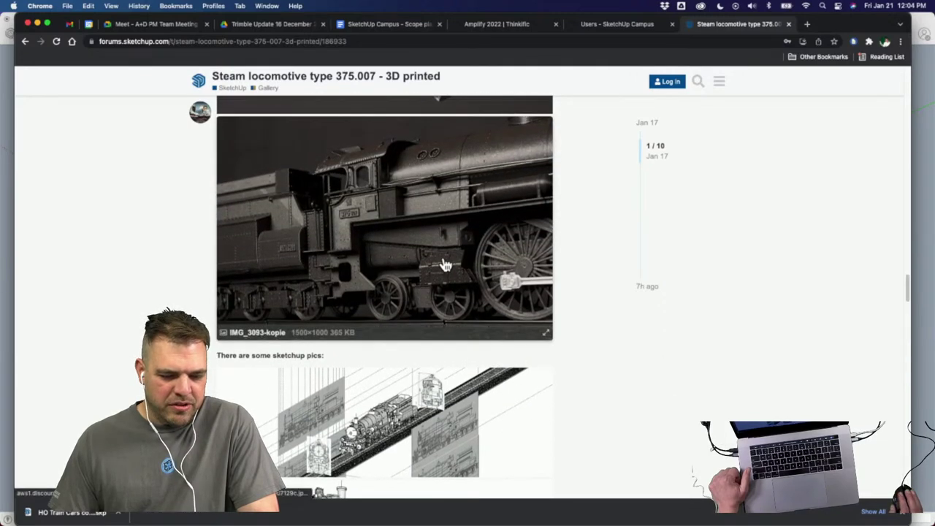
Step: View the cab close-up photo enlarged, then scroll back up to the post's title
left_click(442, 263)
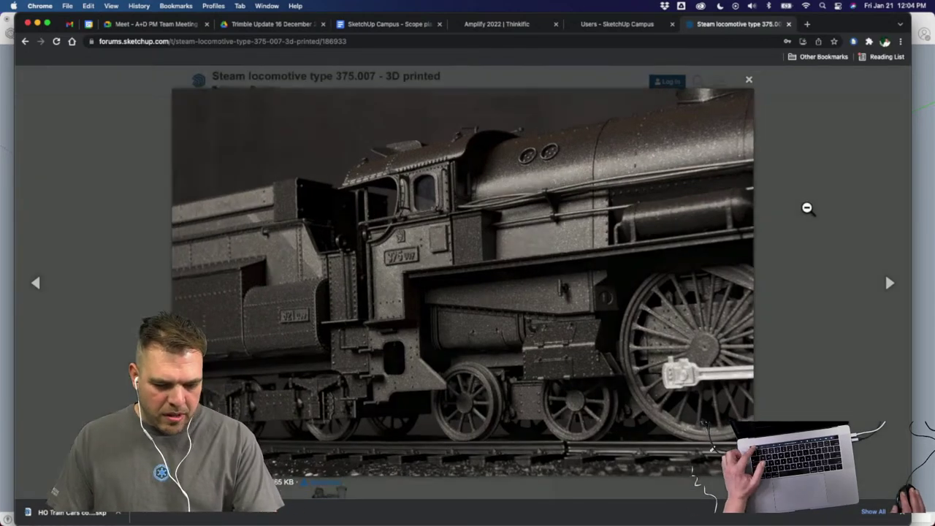
left_click(807, 207)
scroll(559, 350, "up", 4)
scroll(555, 348, "up", 8)
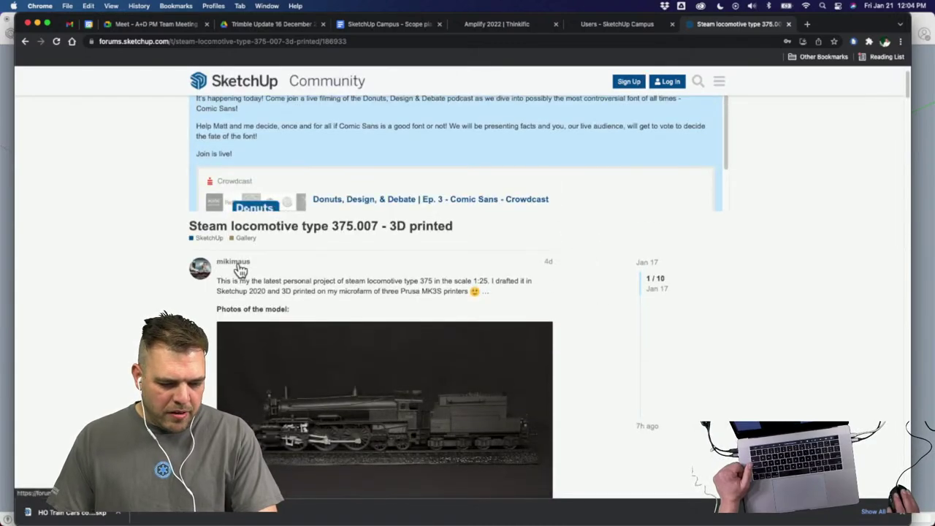
Step: Look over the post author's profile card, then switch back to the HO Train Cars model
left_click(241, 269)
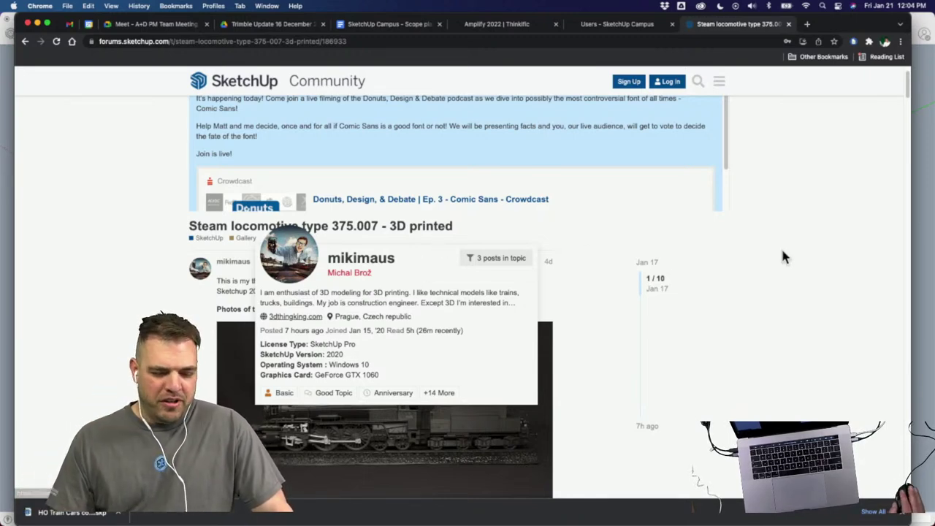
left_click(753, 286)
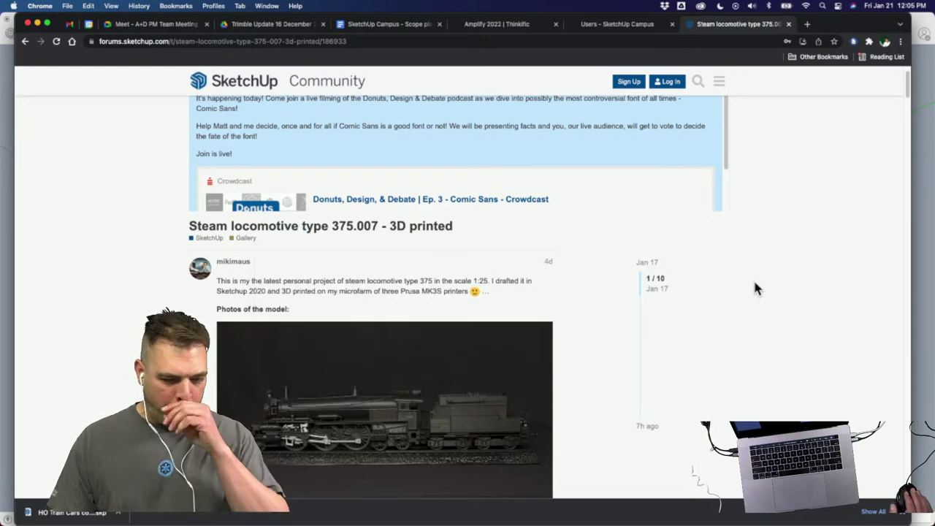
key("ctrl+Right")
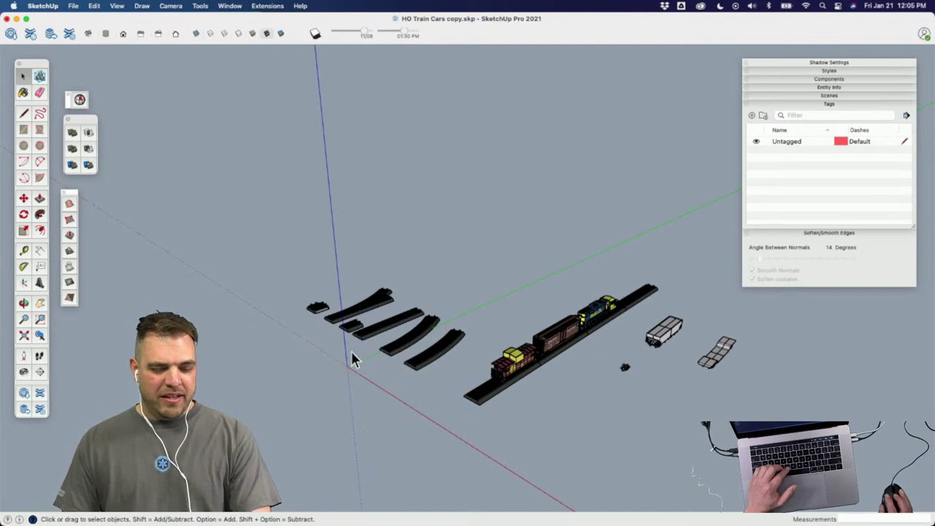
scroll(376, 371, "up", 4)
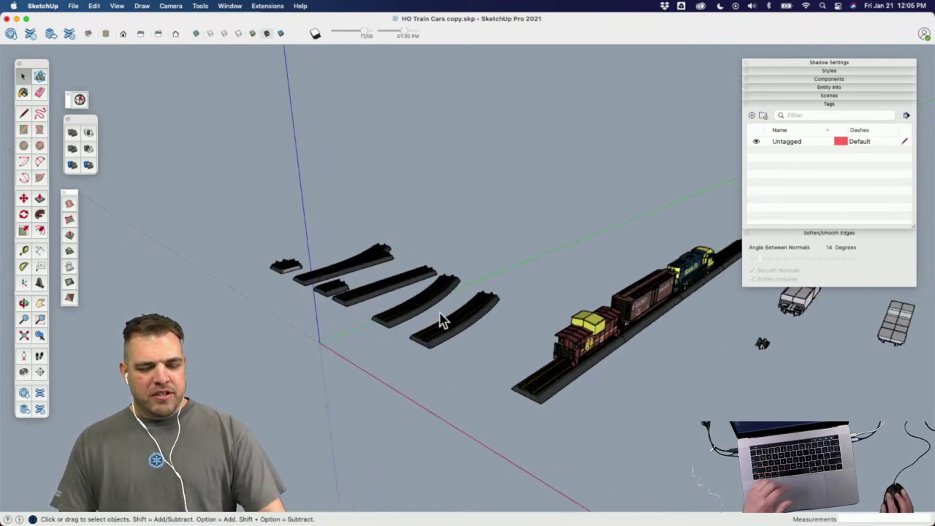
middle_click_drag(442, 322, 532, 350)
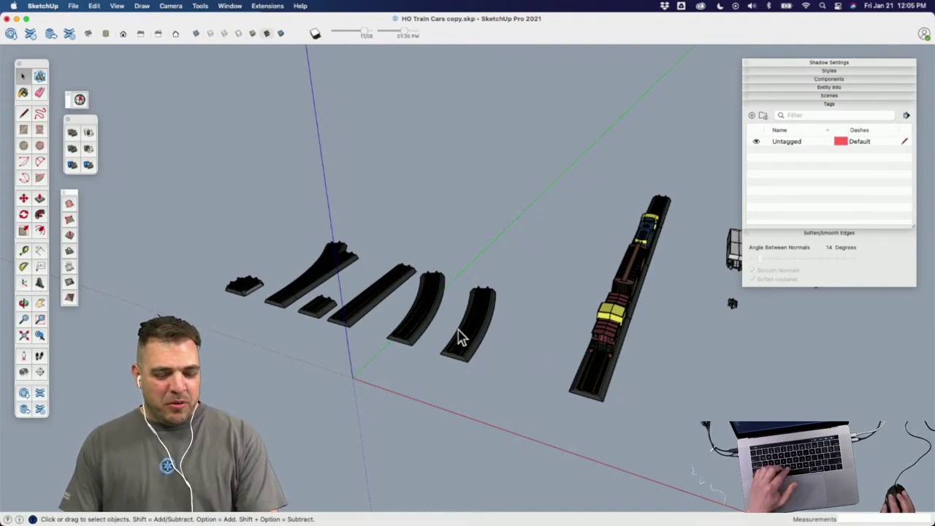
middle_click_drag(432, 319, 449, 345)
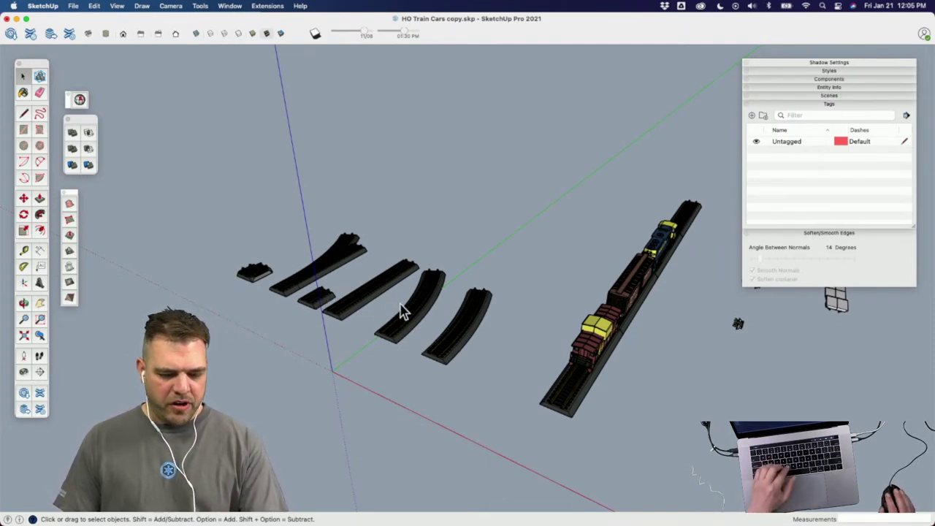
scroll(354, 311, "up", 3)
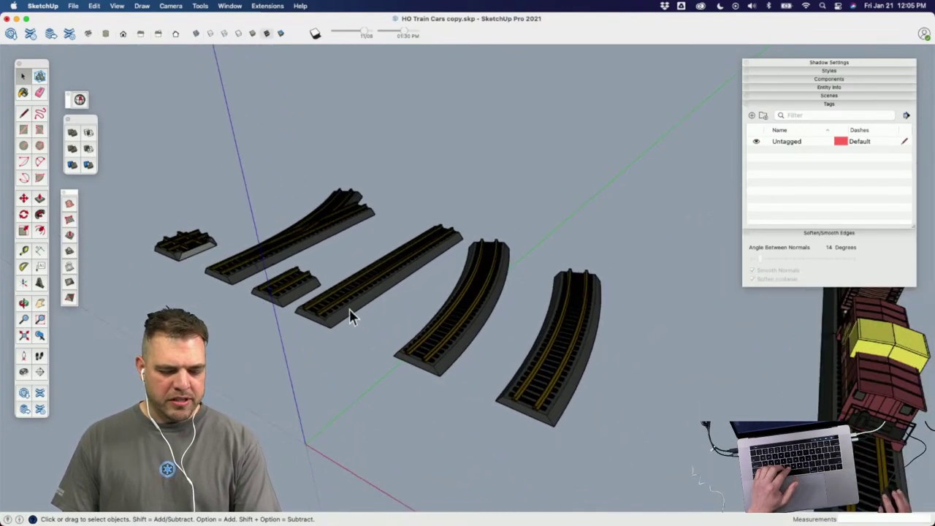
scroll(349, 309, "up", 4)
middle_click_drag(350, 310, 371, 348)
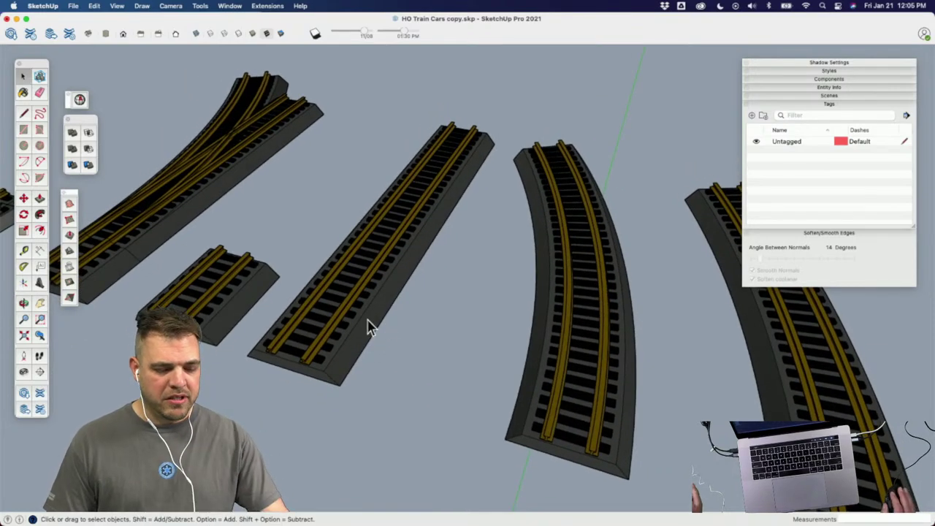
scroll(348, 284, "down", 3)
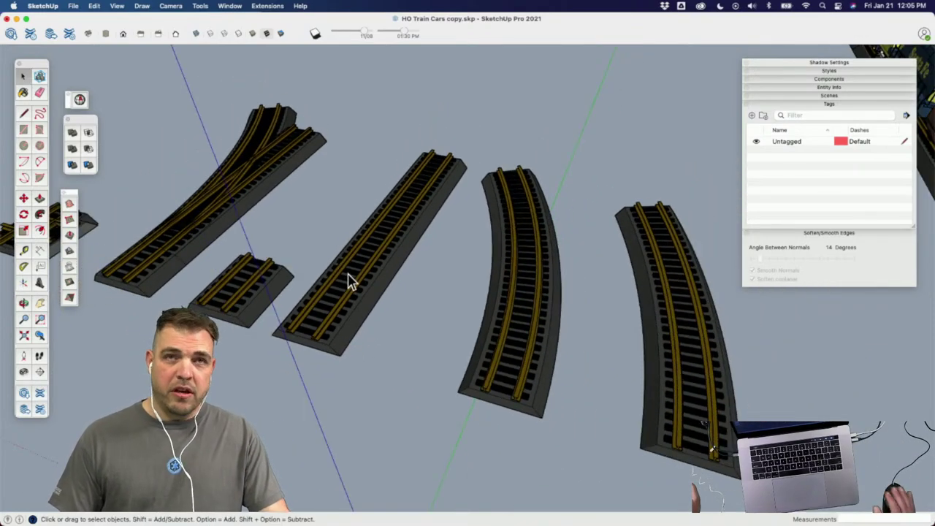
scroll(354, 237, "down", 2)
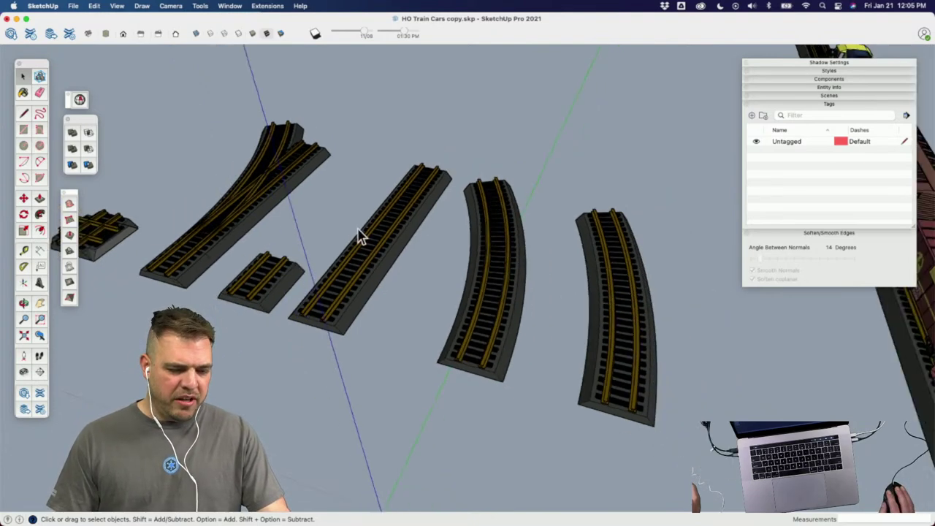
middle_click_drag(340, 260, 325, 281)
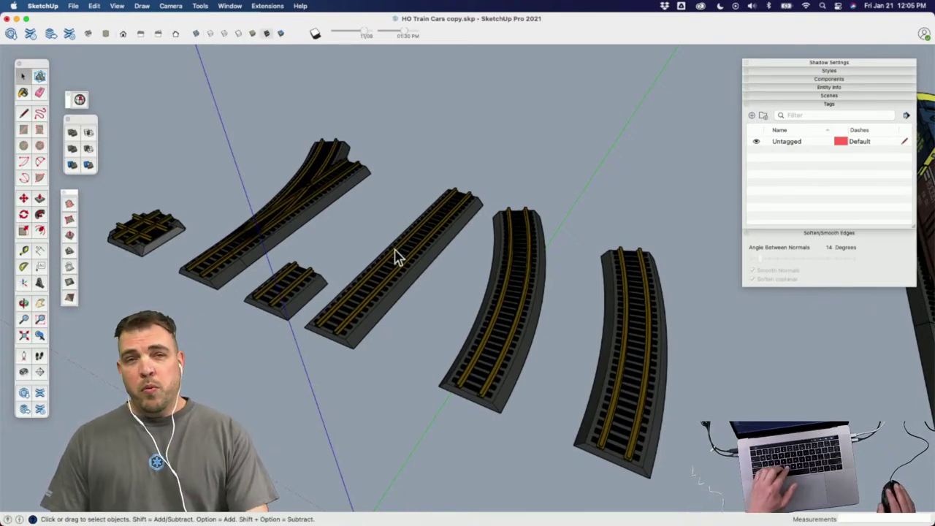
scroll(396, 257, "up", 1)
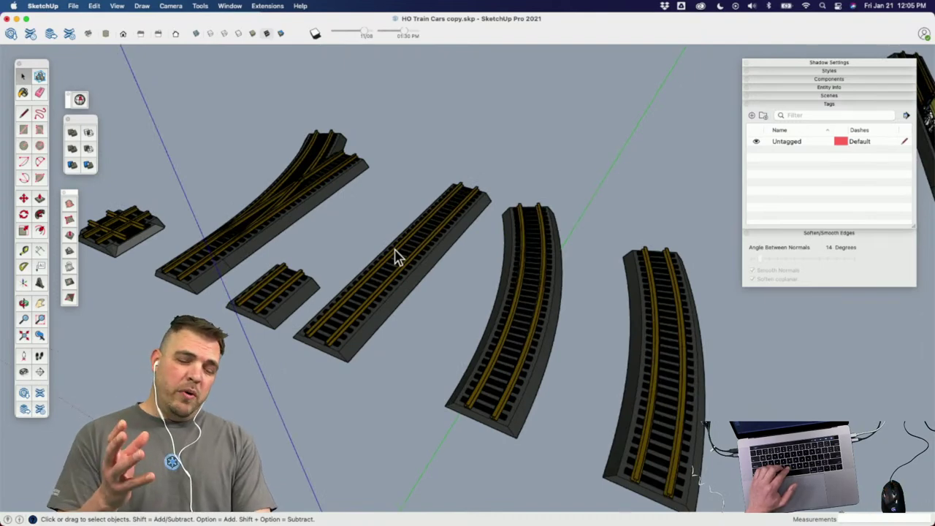
scroll(396, 257, "down", 3)
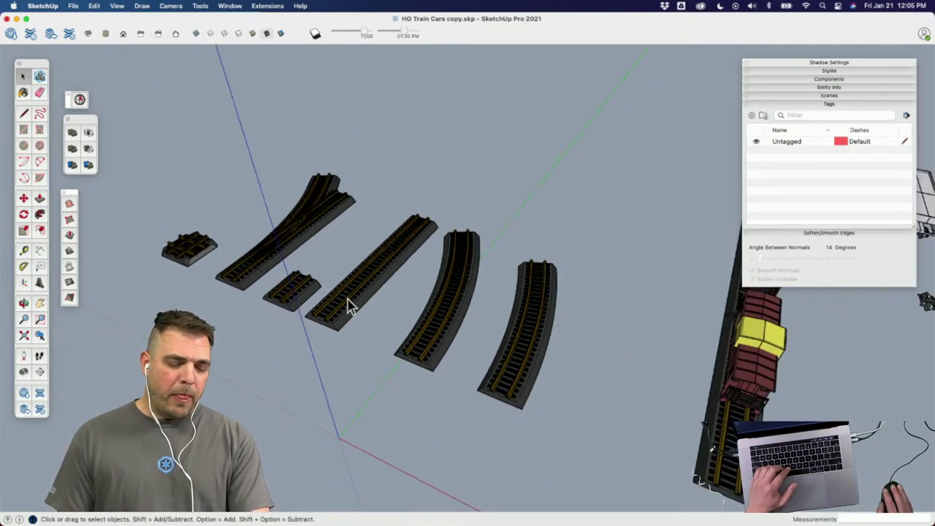
middle_click_drag(346, 307, 434, 321)
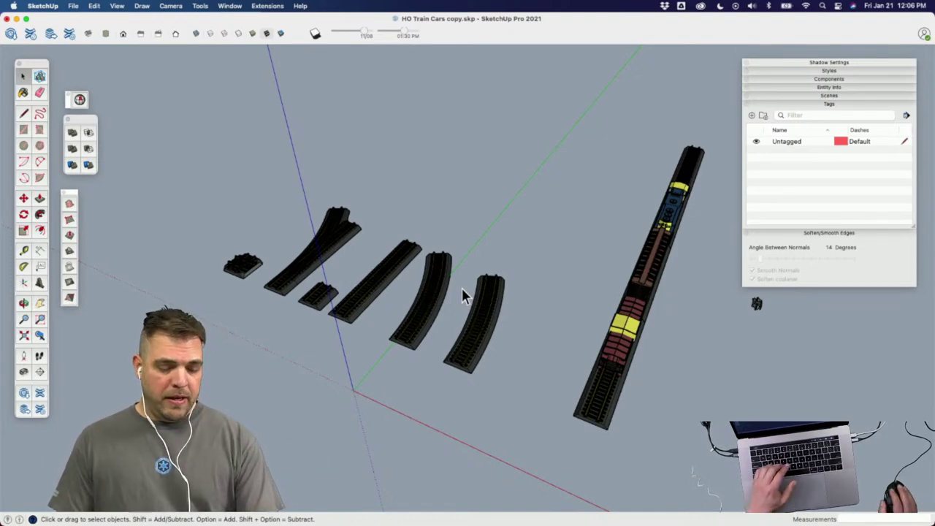
Step: Move the curved track piece so its end attaches to the straight track's end
left_click(415, 289)
scroll(397, 366, "up", 6)
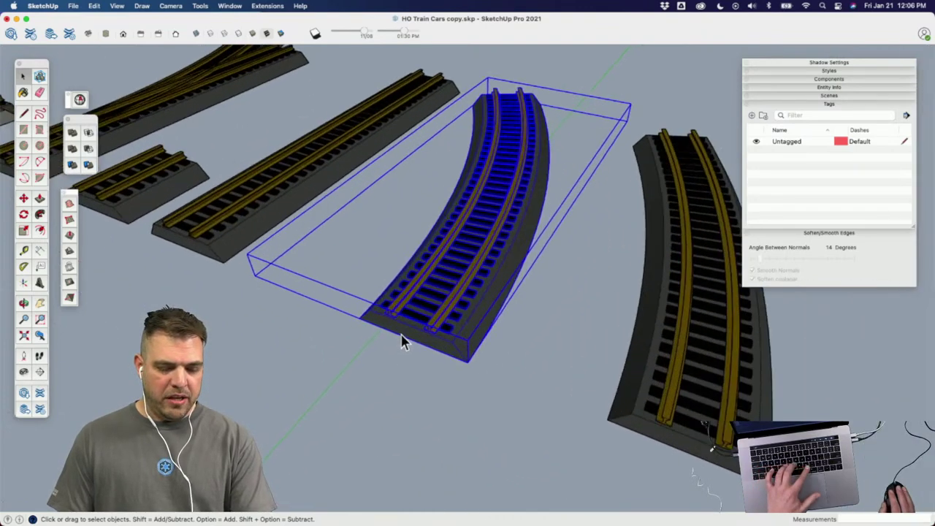
key("m")
left_click(470, 358)
scroll(478, 369, "down", 6)
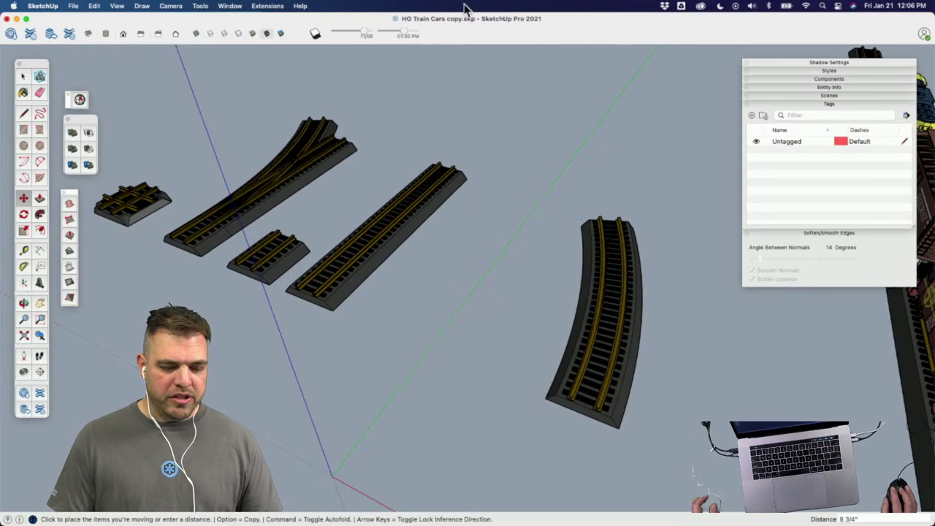
scroll(478, 139, "up", 4)
left_click(465, 193)
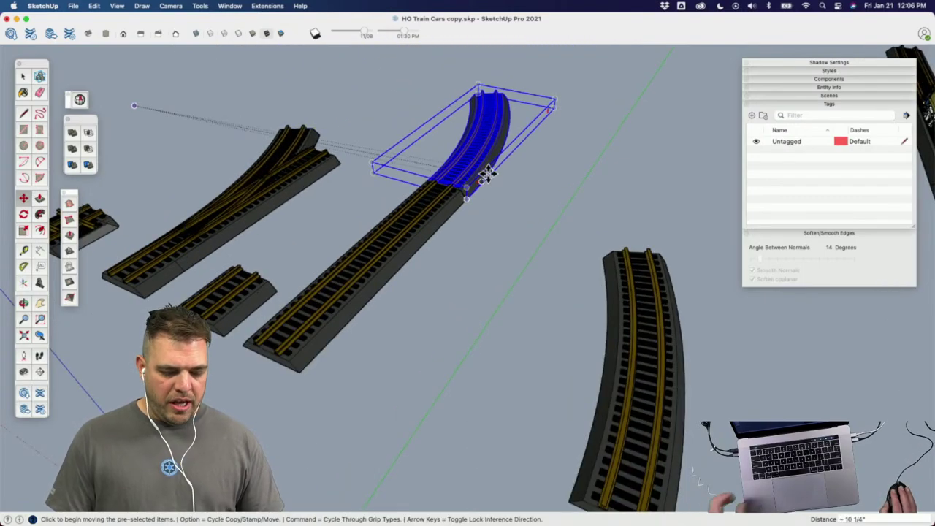
scroll(487, 175, "down", 4)
middle_click_drag(492, 171, 192, 140)
scroll(530, 329, "up", 4)
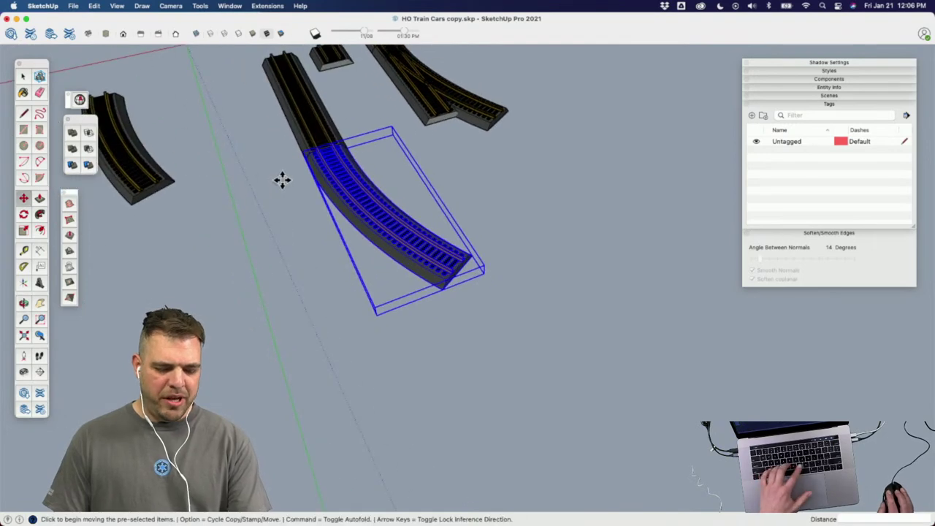
Step: Copy the curved track and snap the copy to the curve's end point
left_click(297, 197)
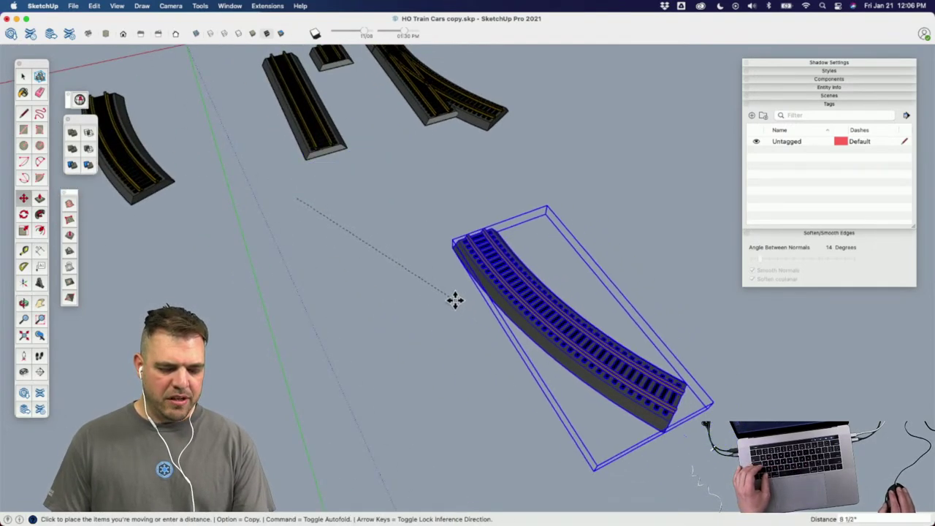
key("alt")
left_click(460, 336)
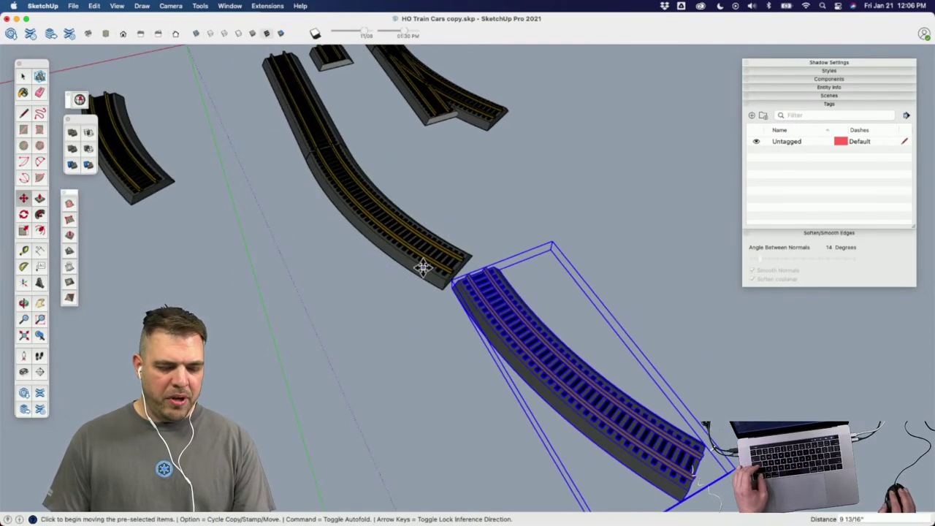
scroll(423, 268, "up", 3)
left_click(482, 295)
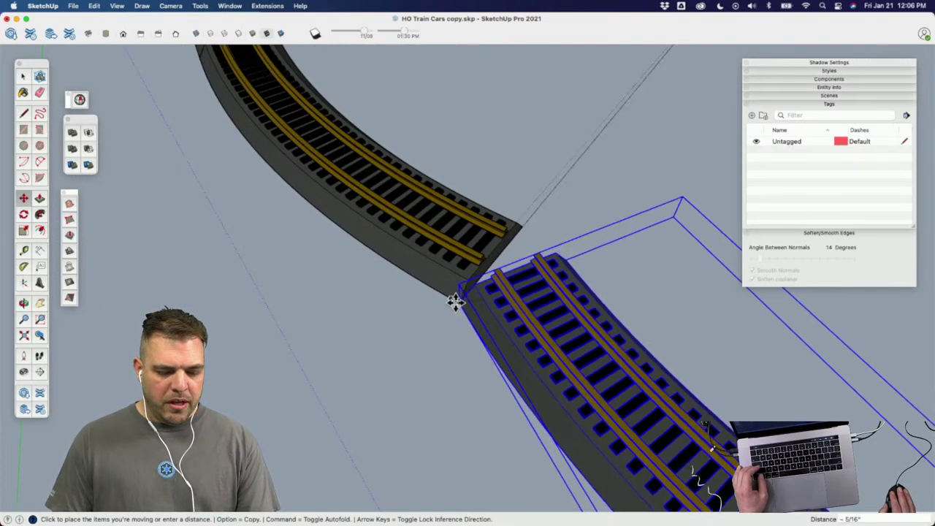
scroll(471, 297, "up", 3)
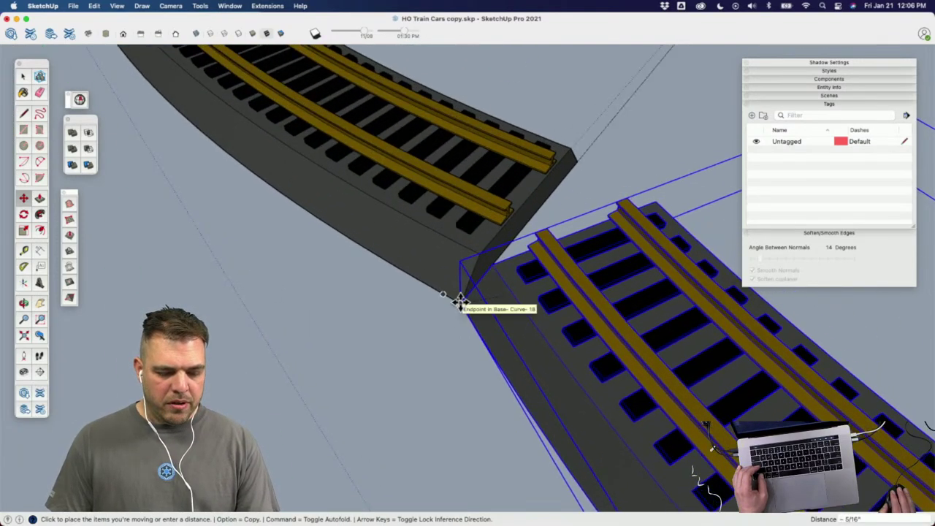
left_click(458, 297)
Step: Rotate the copy 30° around the joint to continue the track arc
key("q")
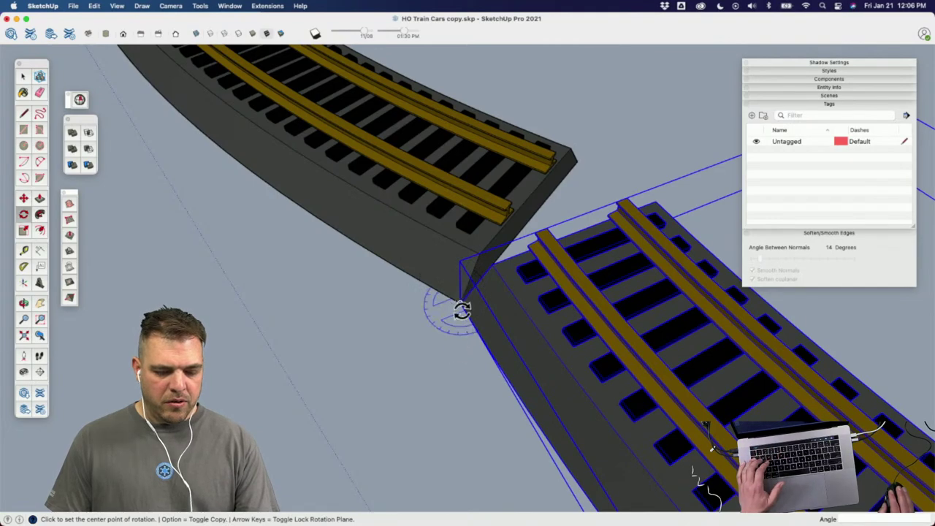
left_click_drag(460, 411, 462, 400)
left_click(492, 263)
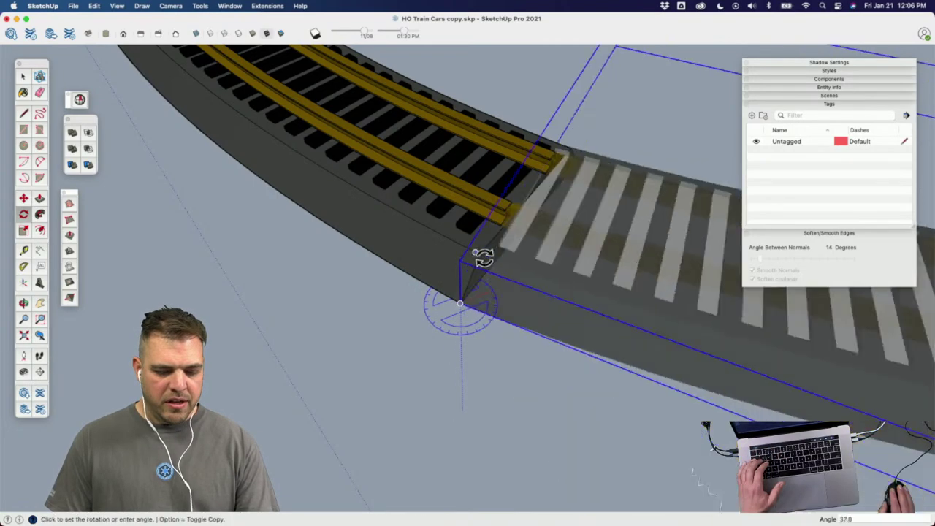
left_click(480, 257)
scroll(398, 278, "down", 10)
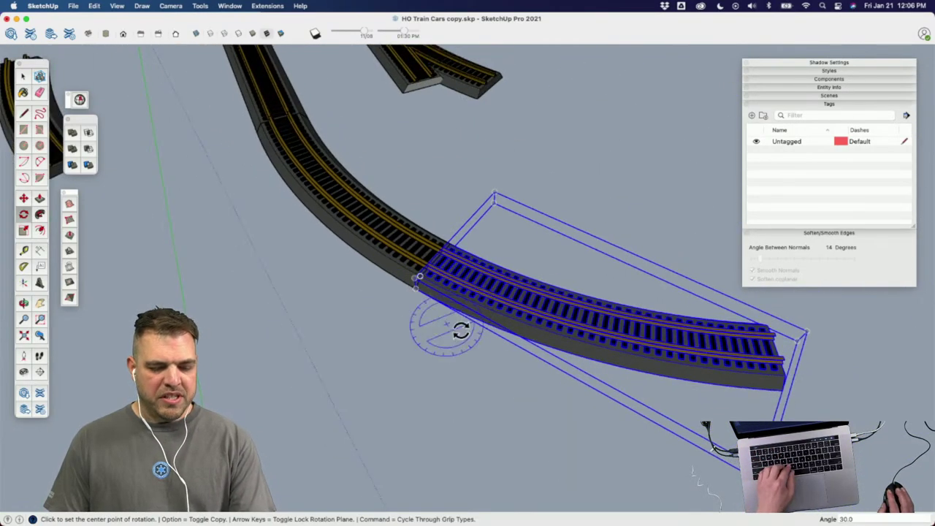
scroll(425, 336, "down", 3)
scroll(555, 384, "down", 3)
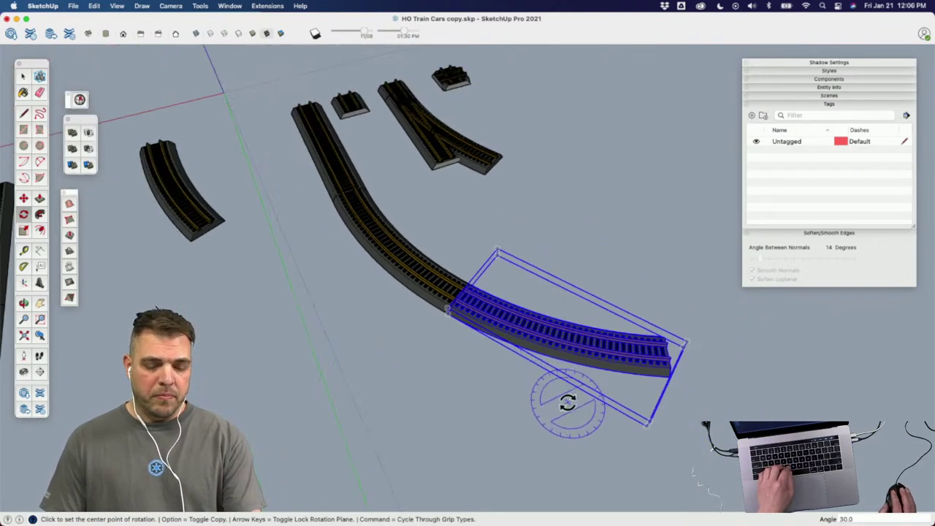
middle_click_drag(563, 396, 538, 309)
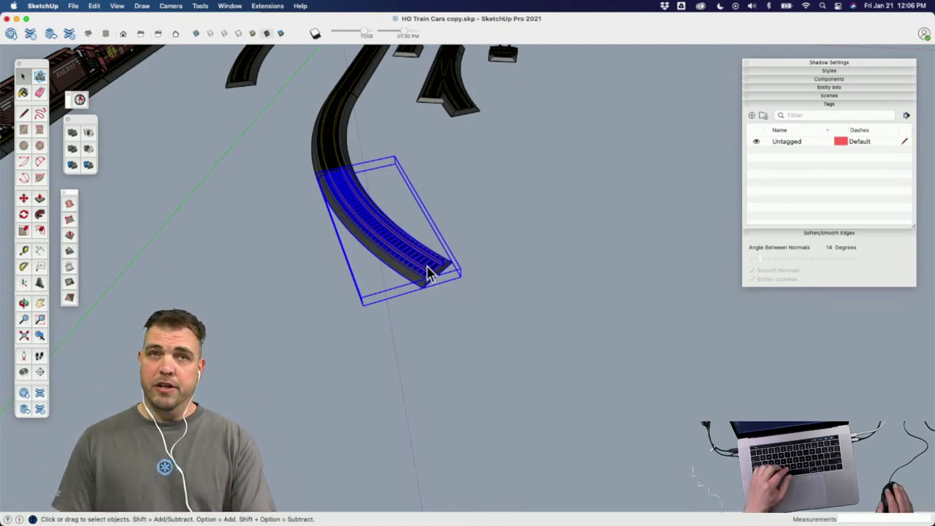
Step: Erase the rotated track copy, undo back to the original layout, and orbit to the overview
scroll(446, 326, "down", 3)
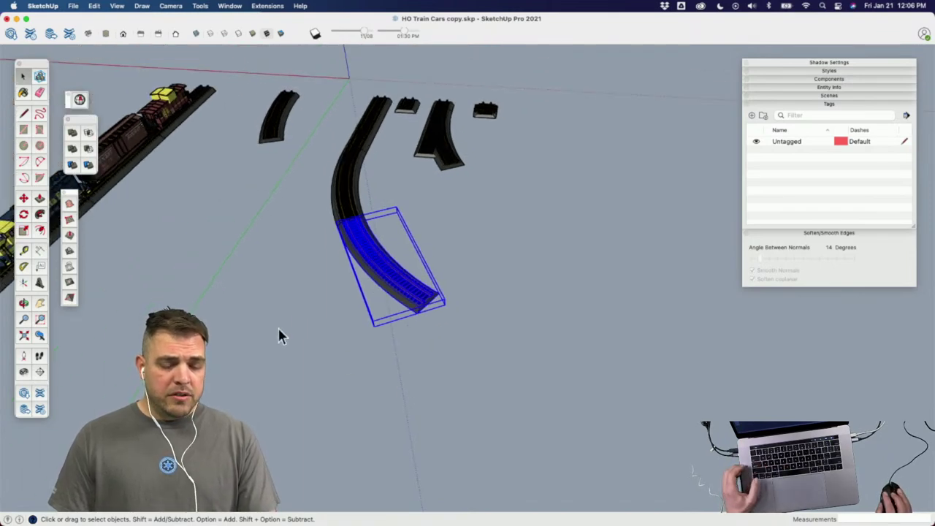
mouse_move(346, 253)
middle_mouse_down()
mouse_move(496, 269)
mouse_move(488, 322)
middle_mouse_up()
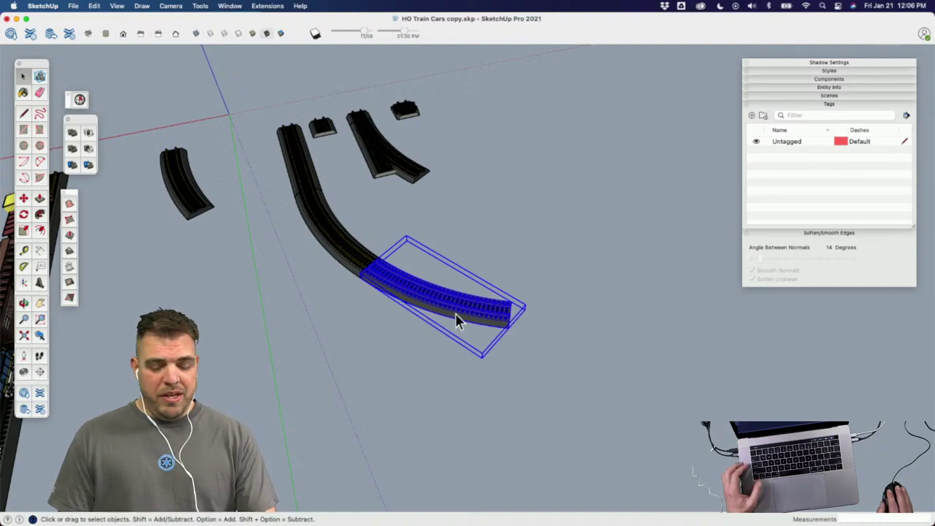
key("e")
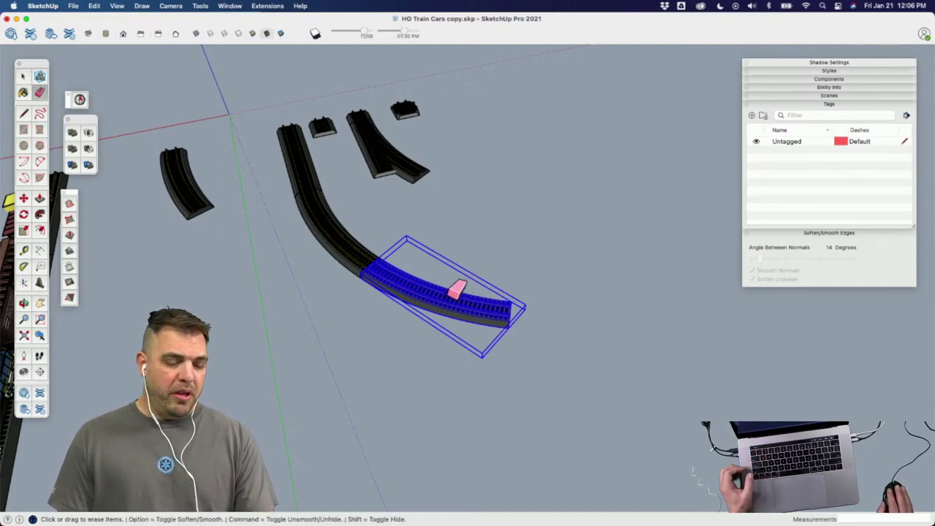
left_click(436, 284)
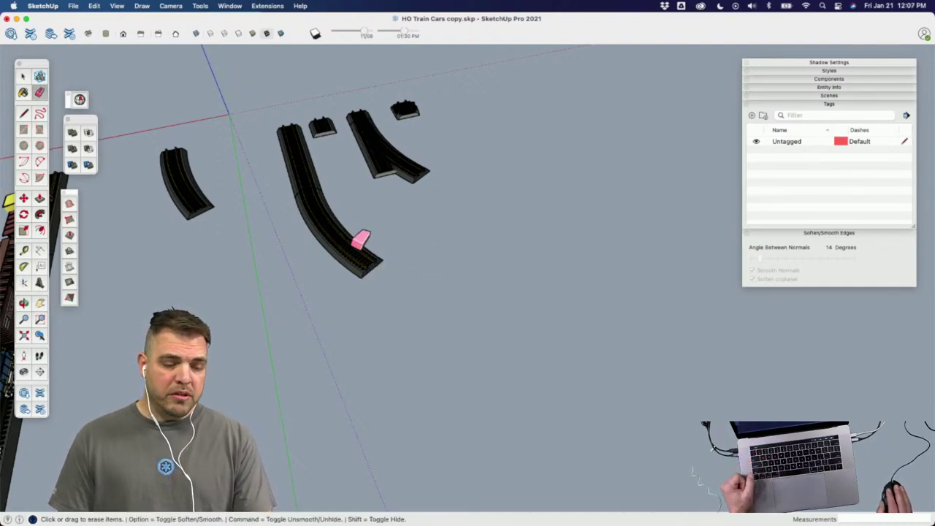
key("super+z")
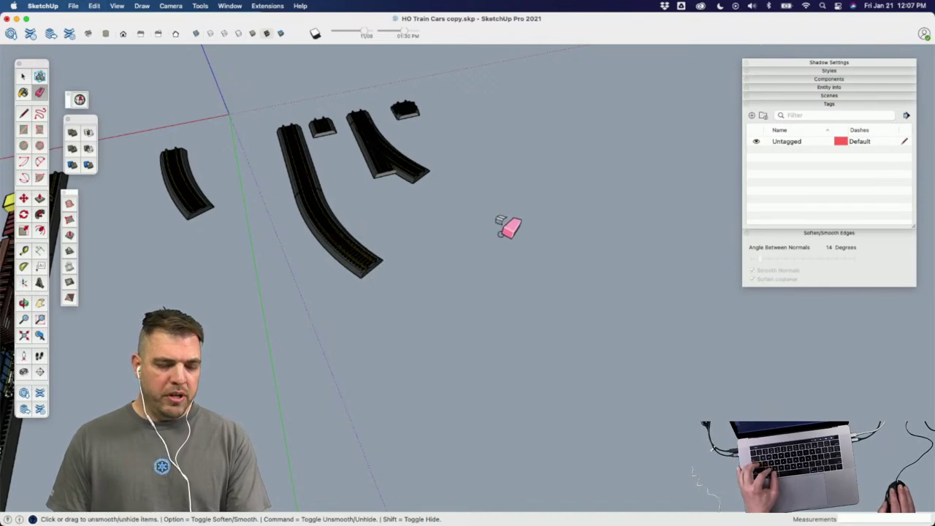
key("space")
middle_click_drag(370, 281, 543, 273)
middle_click_drag(472, 297, 450, 295)
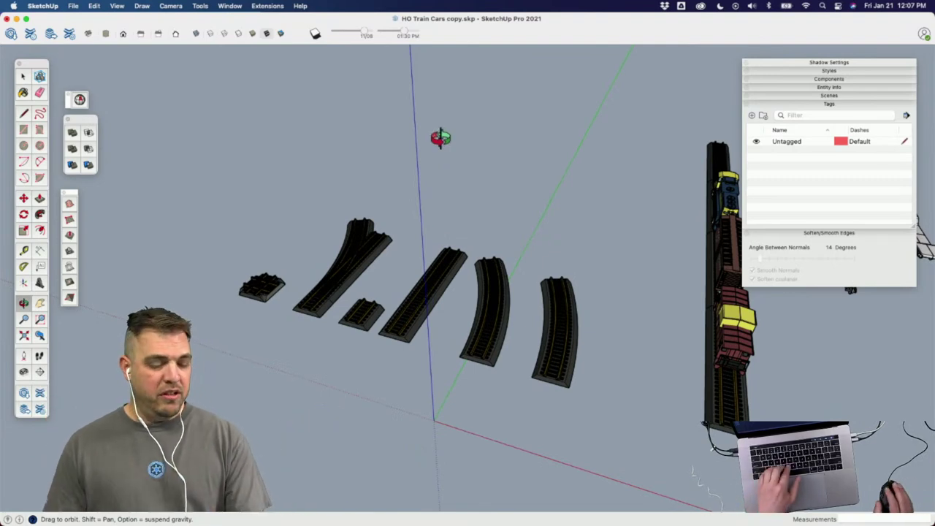
Step: Select the other curved track piece together with the straight and turnout pieces
mouse_move(500, 380)
middle_mouse_down()
mouse_move(521, 341)
mouse_move(443, 287)
mouse_move(497, 365)
middle_mouse_up()
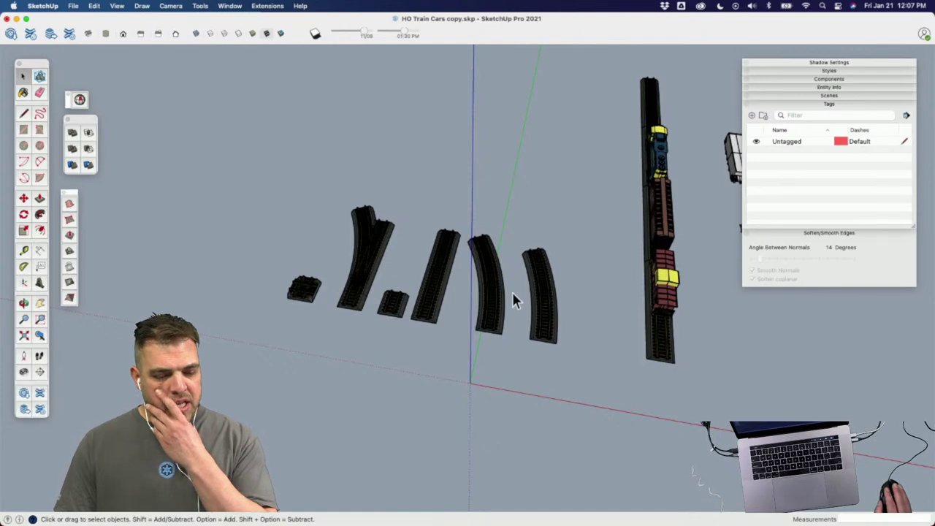
left_click(542, 308)
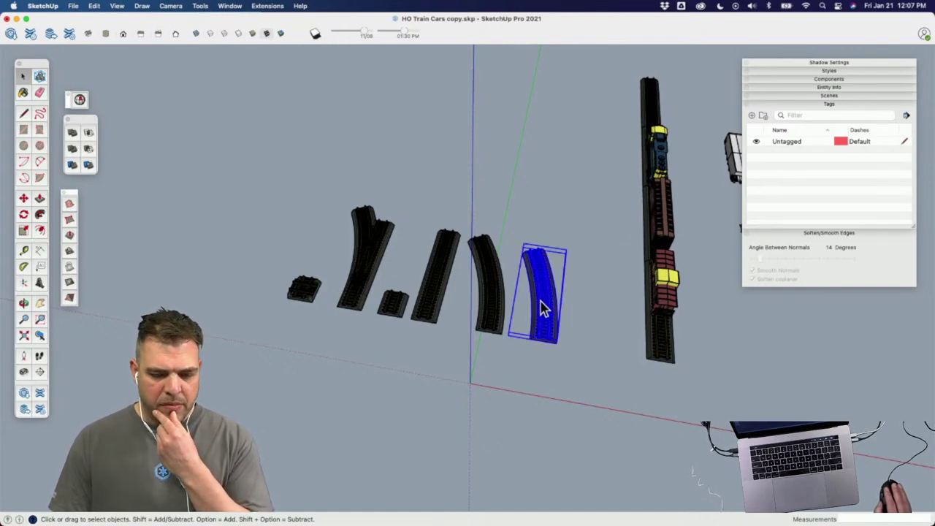
left_click(830, 79)
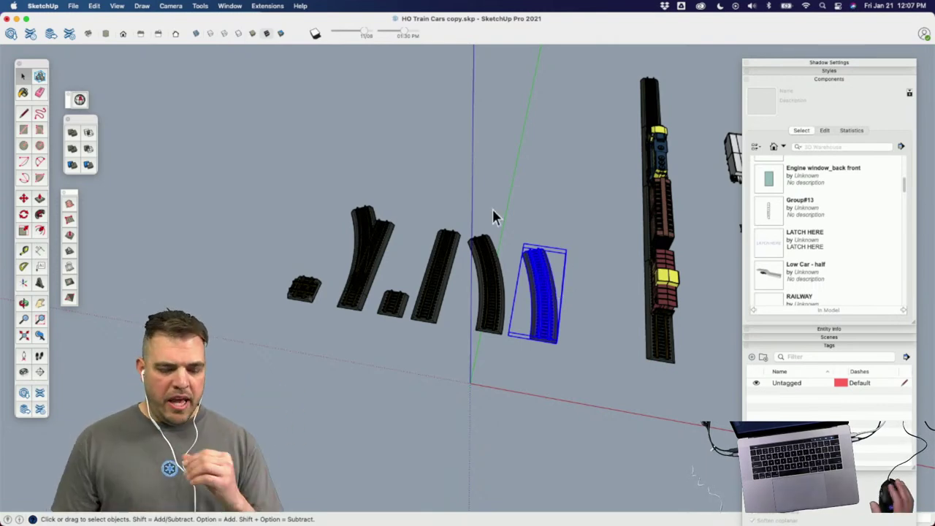
left_click(476, 271)
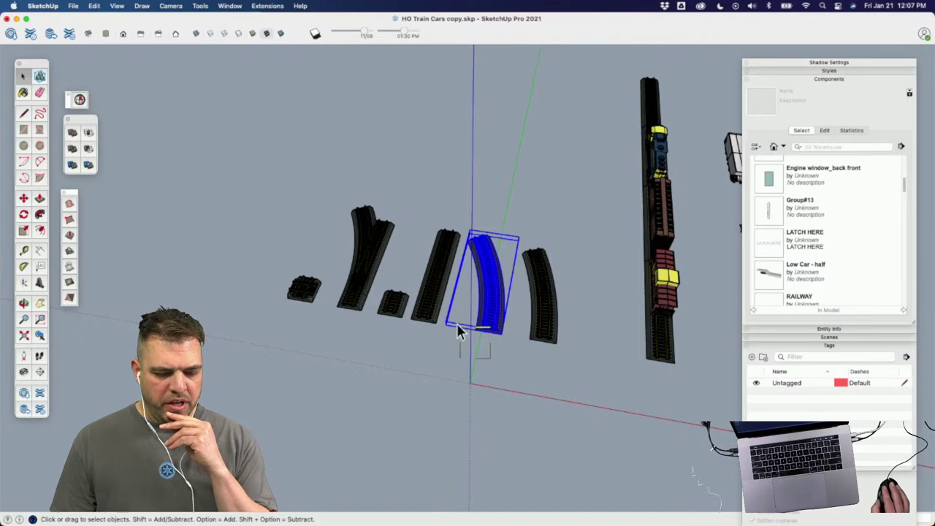
left_click(428, 287, "shift")
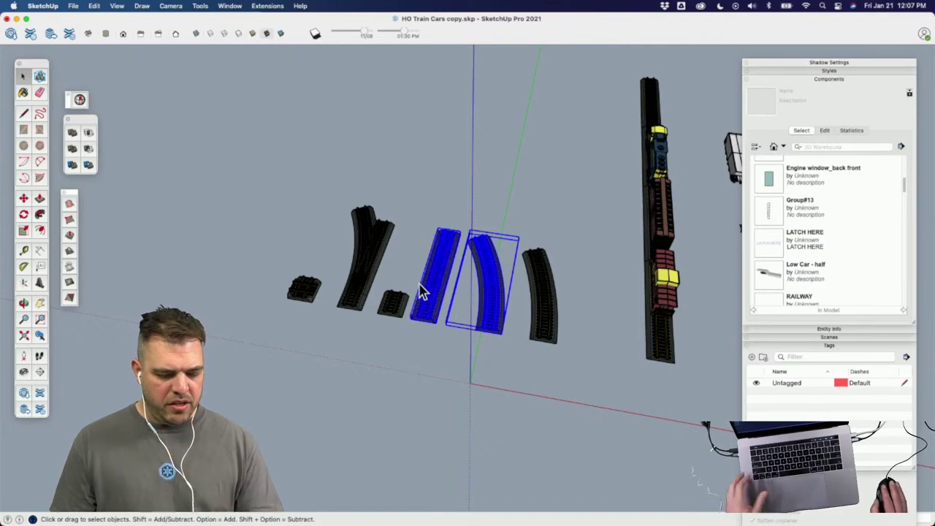
left_click(382, 246, "shift")
scroll(563, 301, "down", 4)
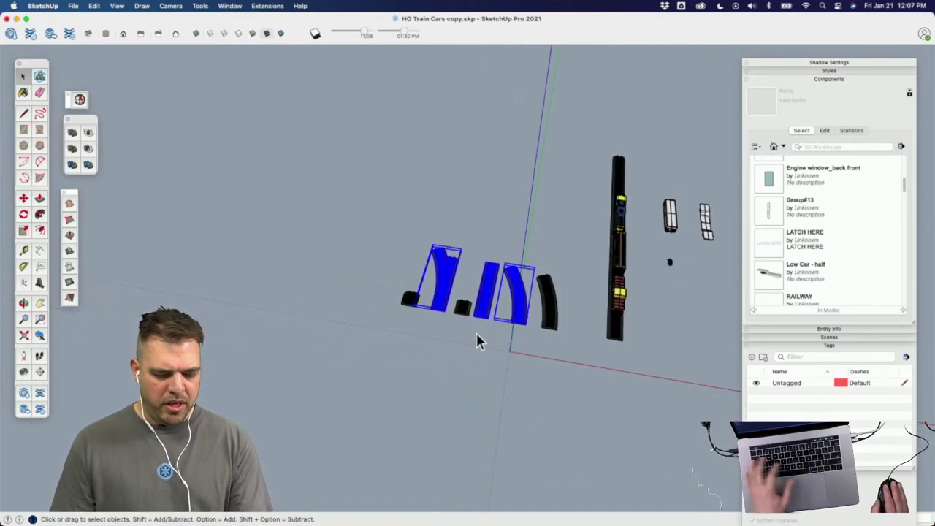
Step: Copy the turnout, straight and curved track pieces to a clear spot left of the originals
key("m")
left_click(496, 346)
key("alt")
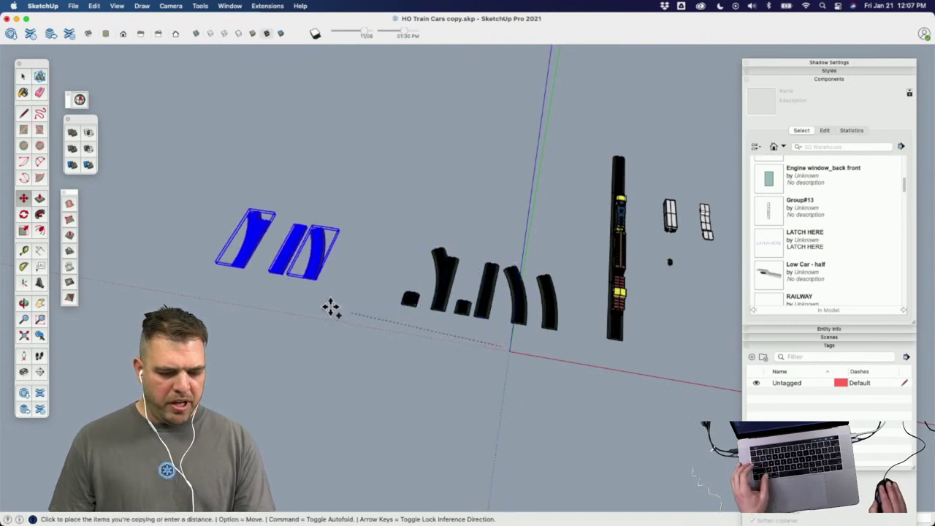
left_click(309, 317)
key("space")
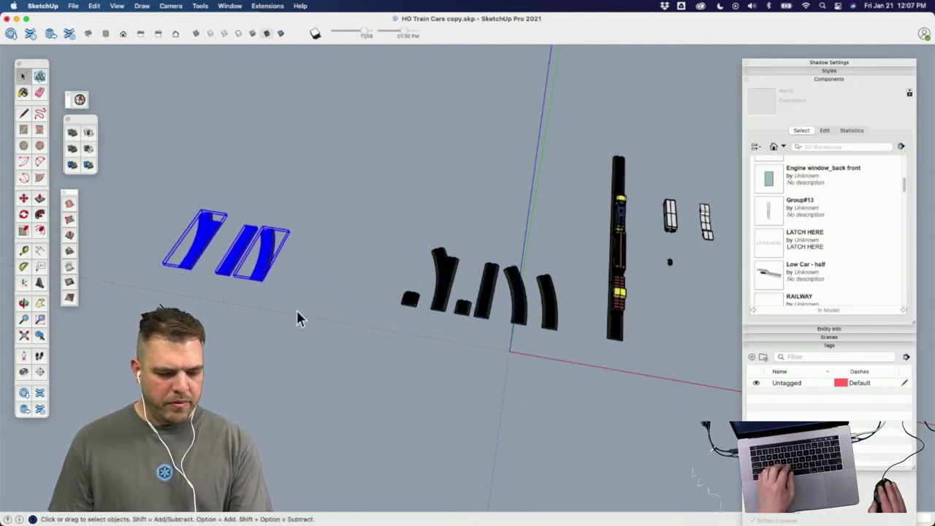
left_click(298, 317)
middle_click_drag(299, 317, 365, 306, "shift")
scroll(299, 292, "up", 6)
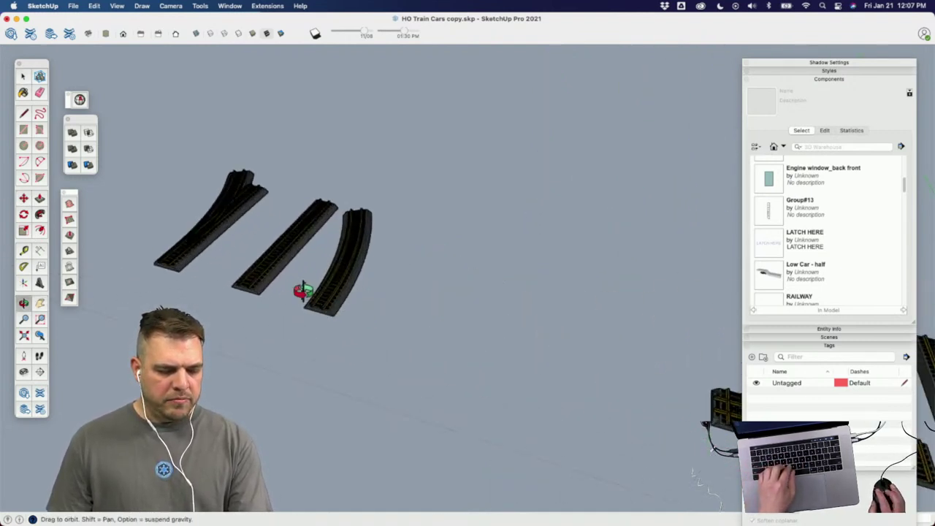
Step: Move the copied curved track to the right, apart from the other pieces
key("space")
left_click(322, 291)
scroll(343, 321, "down", 4)
key("m")
left_click(380, 336)
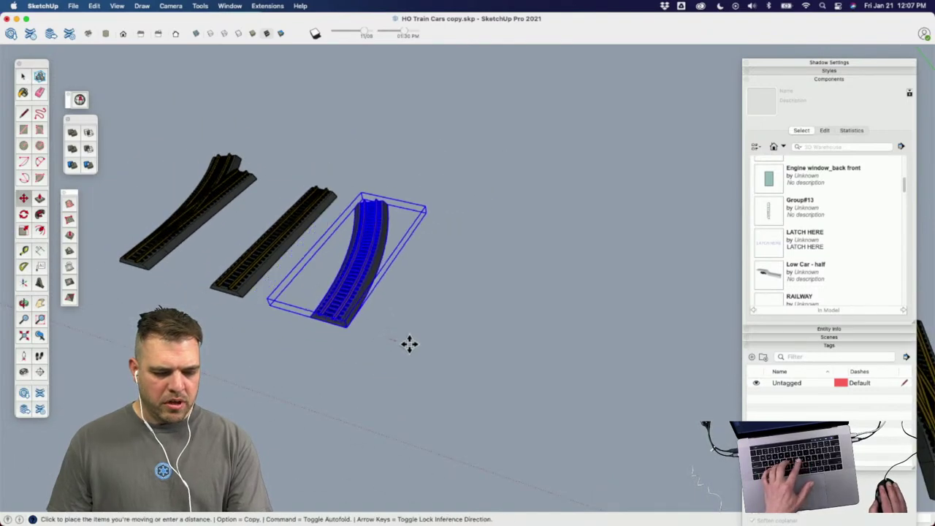
left_click(554, 387)
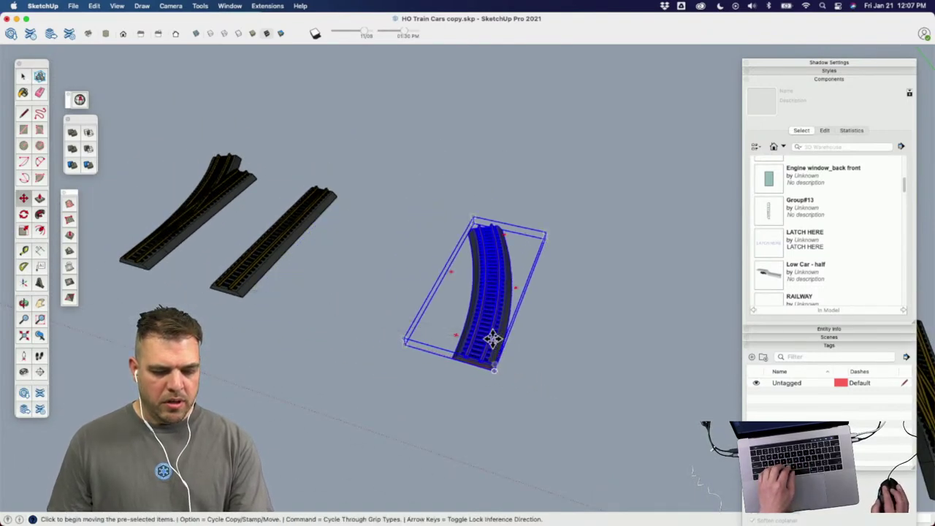
scroll(492, 338, "up", 3)
middle_click_drag(492, 338, 444, 309, "shift")
Step: Deselect the curved track and collapse the Components browser panel
key("space")
left_click(318, 252)
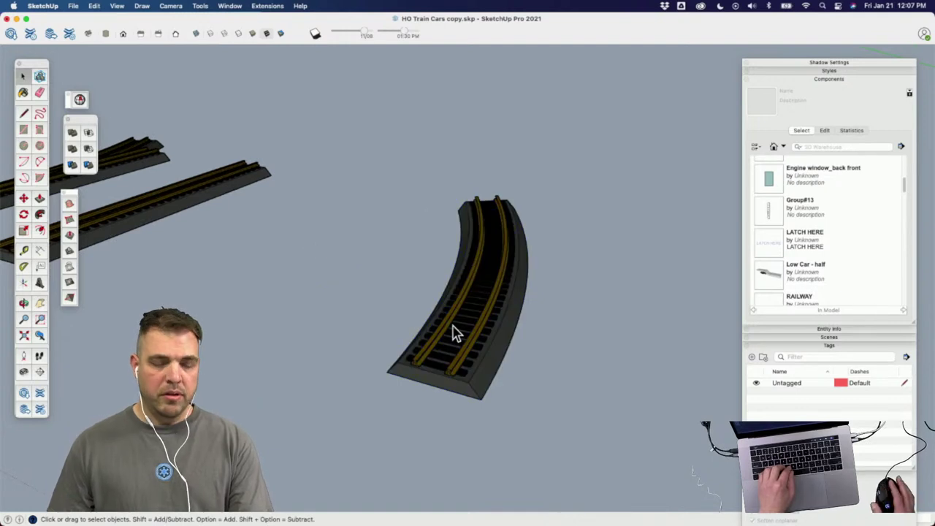
left_click(868, 79)
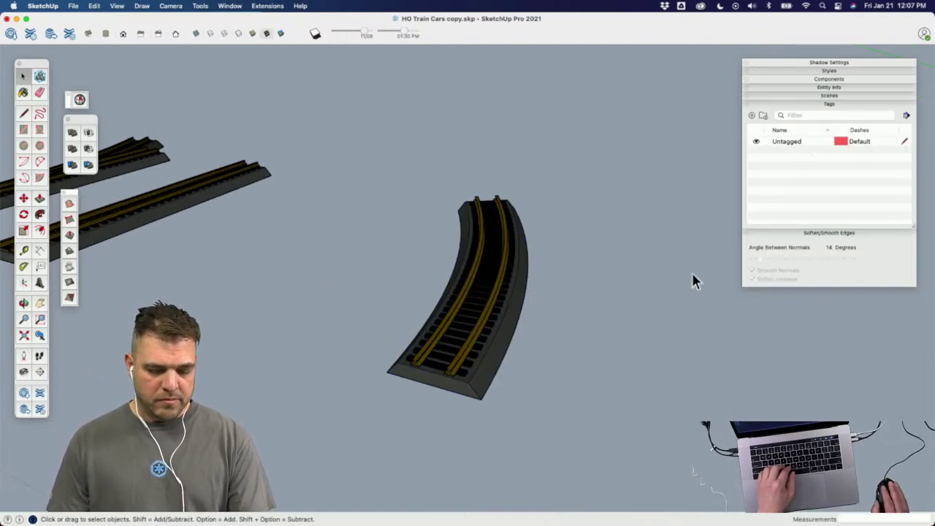
middle_click_drag(471, 338, 447, 346)
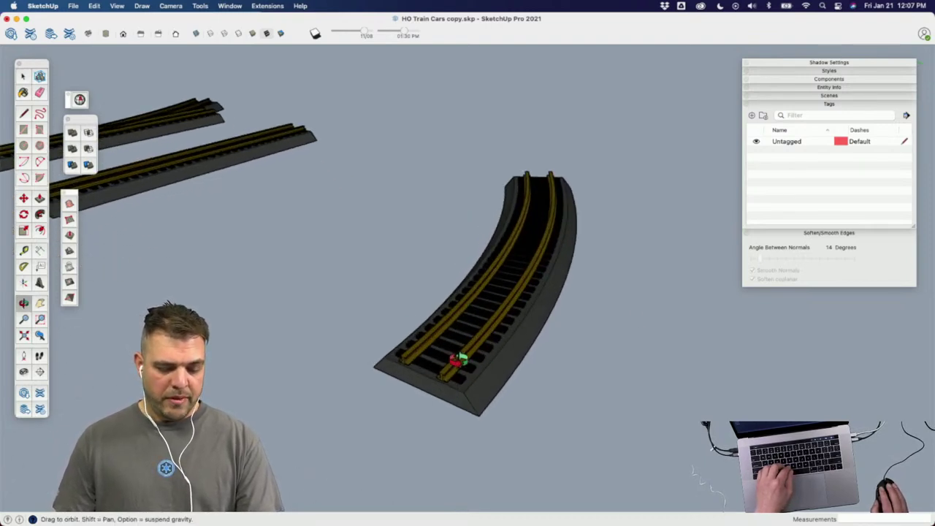
scroll(457, 358, "up", 3)
Step: Draw an upright rectangular panel standing on the curved track's end corners
key("l")
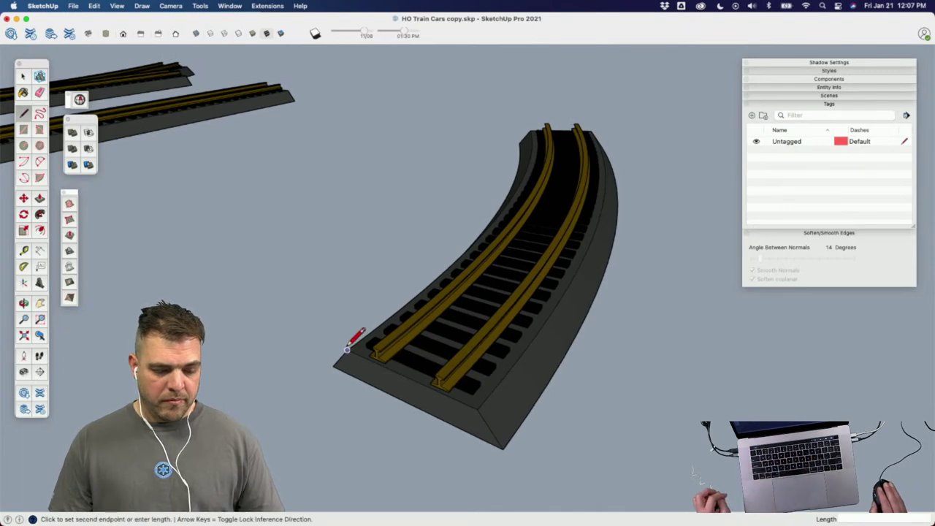
middle_click_drag(641, 426, 555, 329)
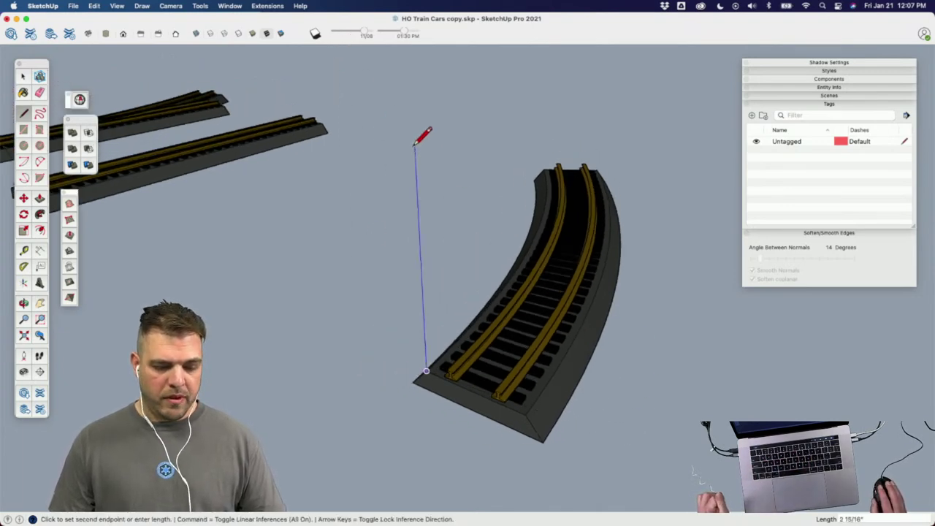
left_click(412, 95)
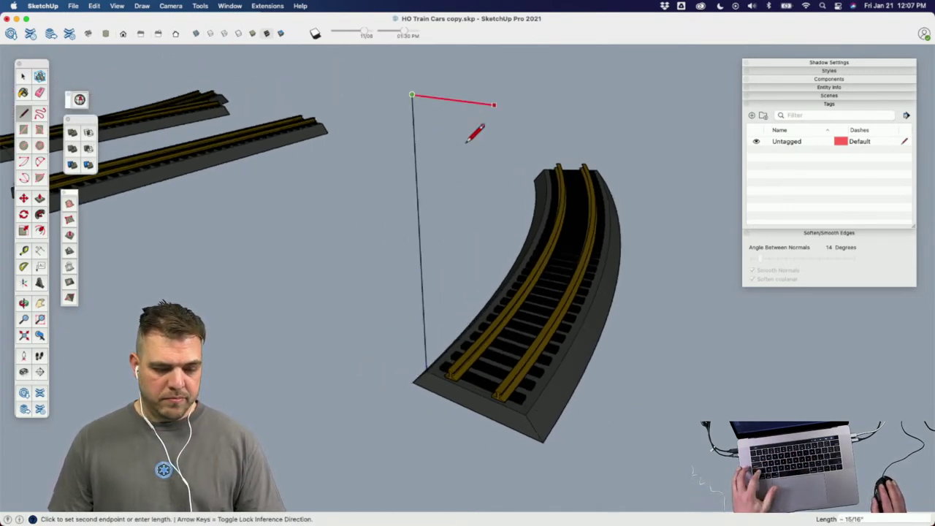
left_click(525, 414)
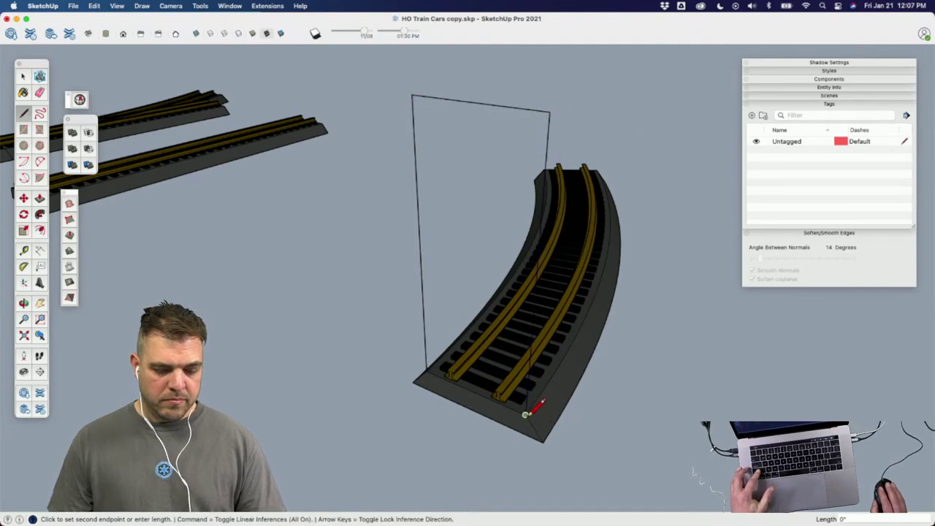
left_click(427, 370)
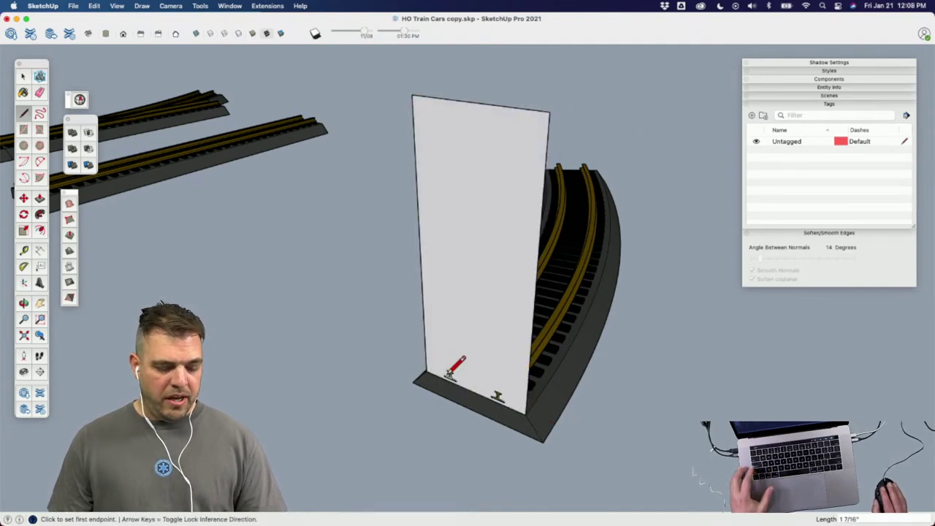
middle_click_drag(487, 336, 471, 241)
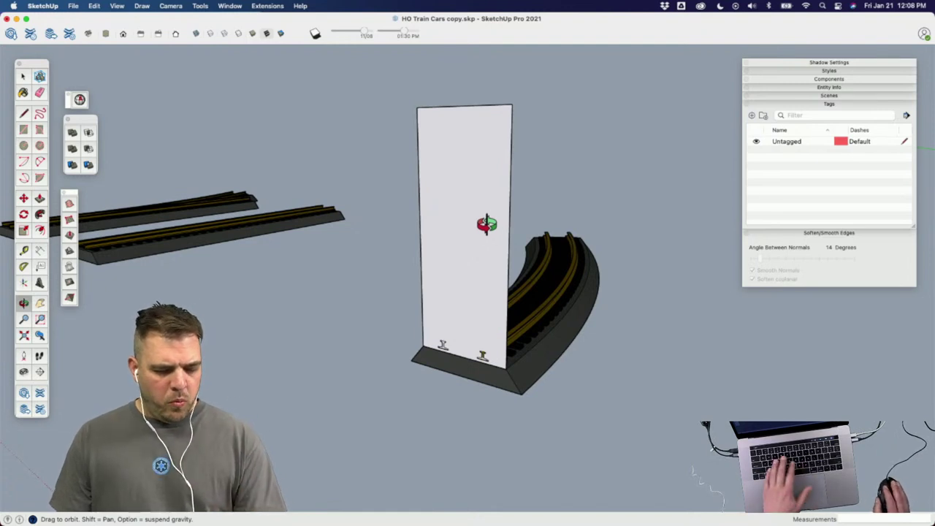
scroll(477, 226, "down", 3)
middle_click_drag(474, 235, 446, 296, "shift")
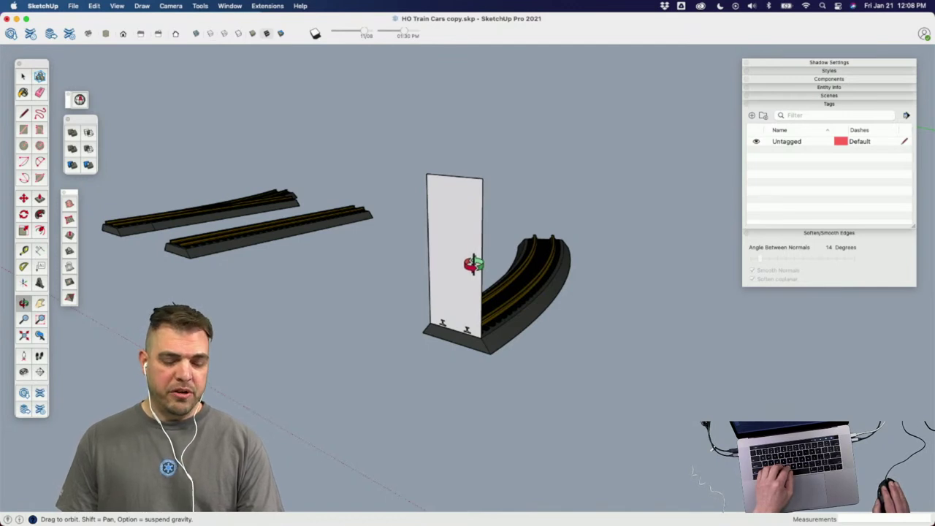
Step: Draw a diagonal line from the panel's top centre down to its left side
left_click(455, 245)
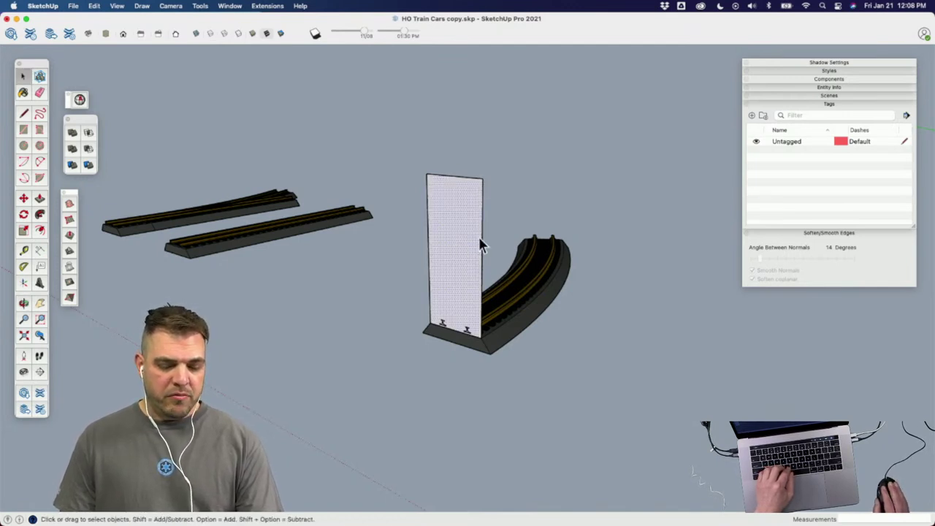
scroll(458, 205, "up", 3)
key("l")
left_click(451, 159)
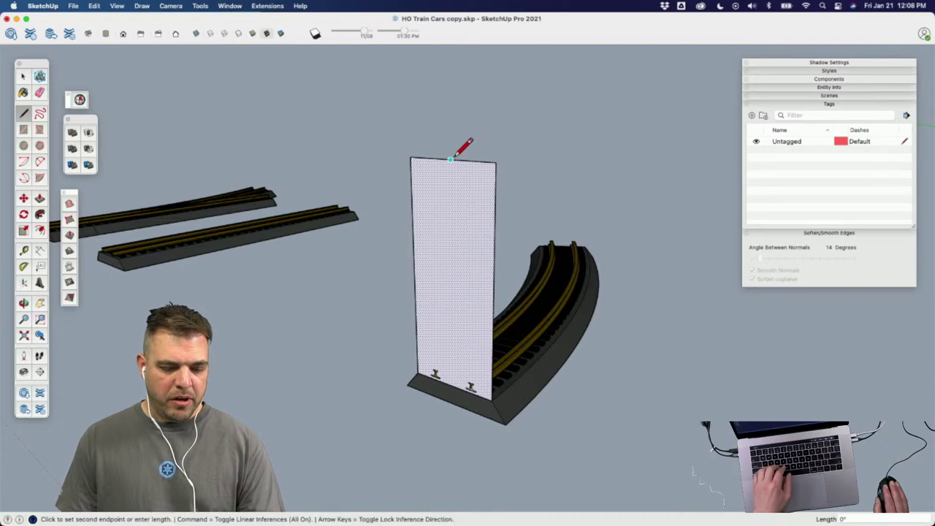
left_click(414, 272)
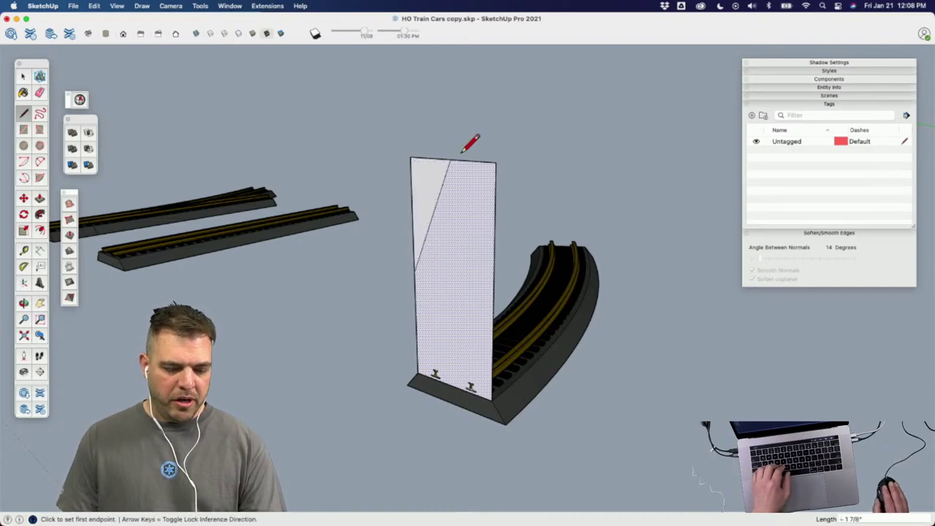
Step: Finish the right-side diagonal and erase the panel's top corners to form a point
left_click(494, 290)
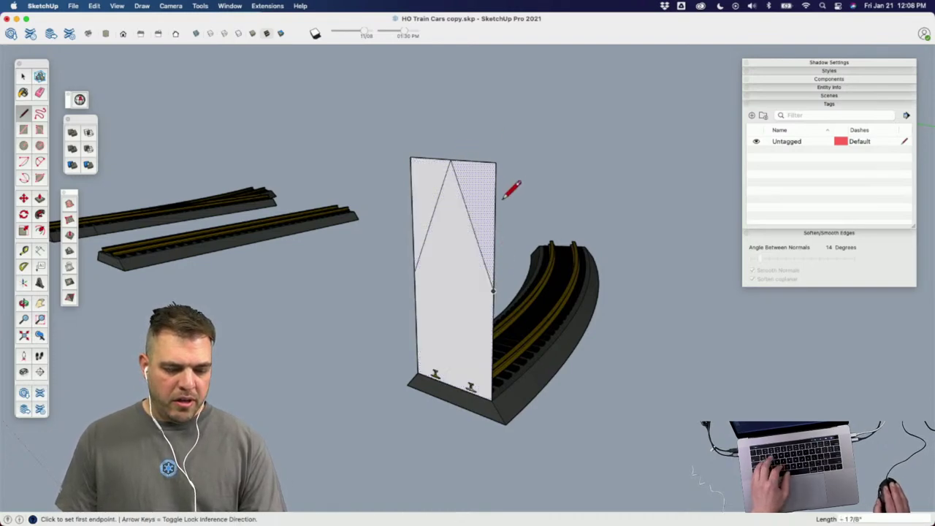
key("e")
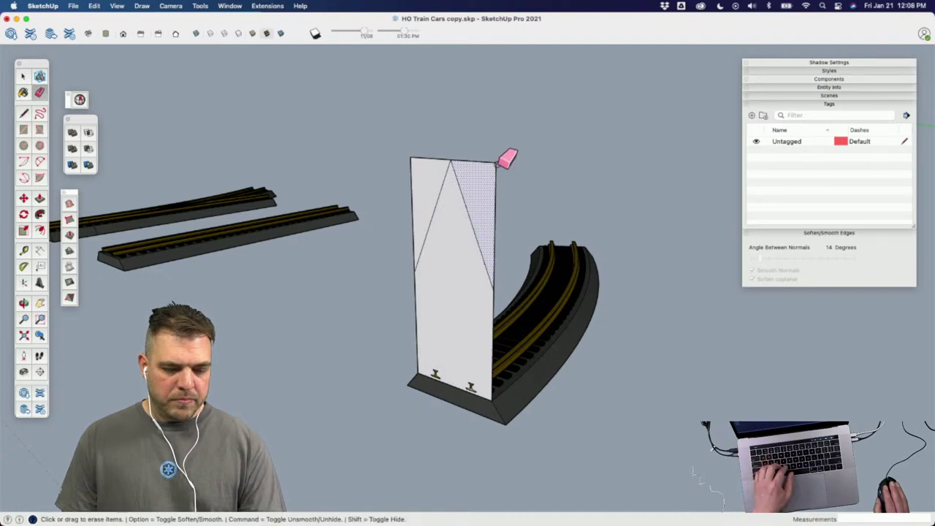
mouse_move(498, 165)
left_mouse_down()
mouse_move(429, 143)
mouse_move(401, 180)
mouse_move(420, 168)
mouse_move(504, 196)
left_mouse_up()
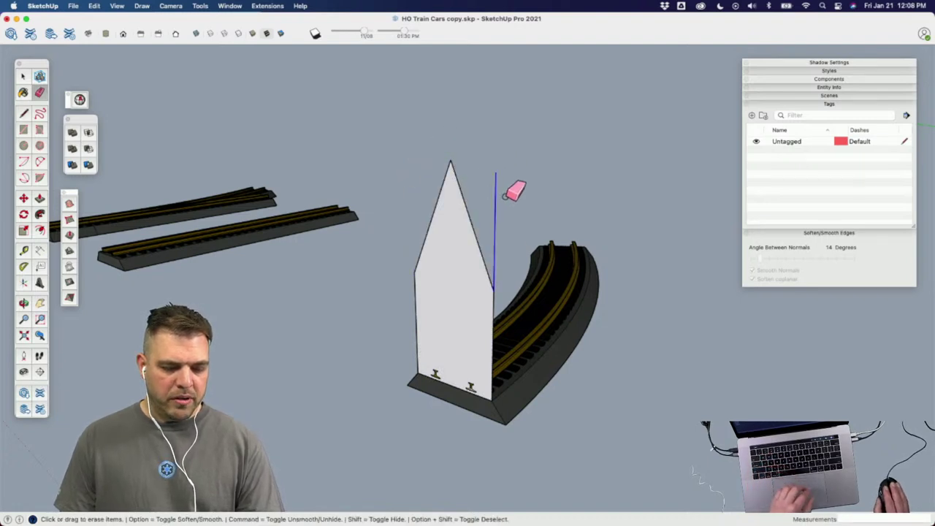
key("space")
Step: Make the whole pointed panel a component named 'alignment panel'
left_click(451, 278)
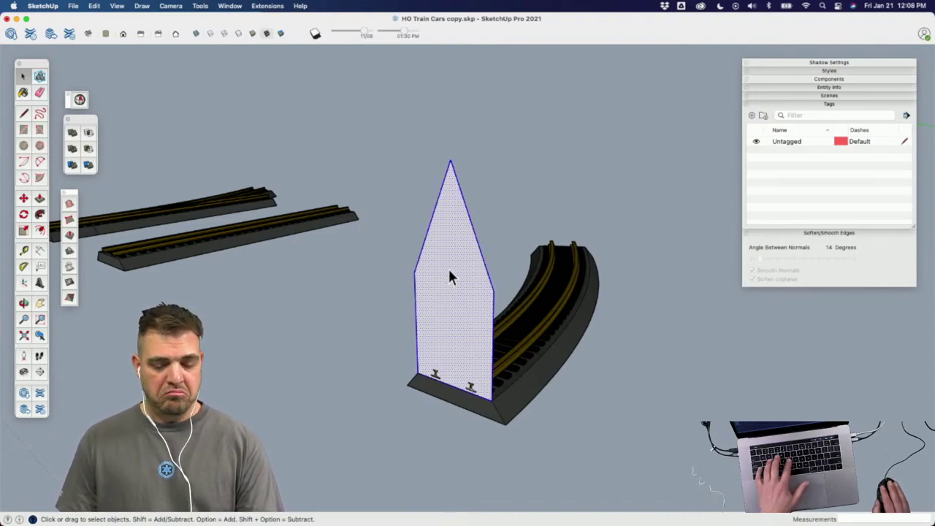
triple_click(453, 263)
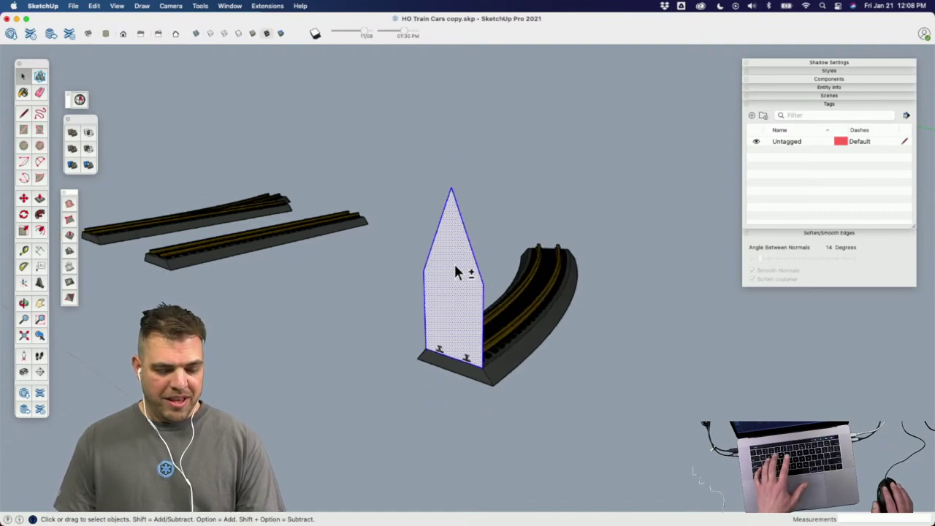
key("g")
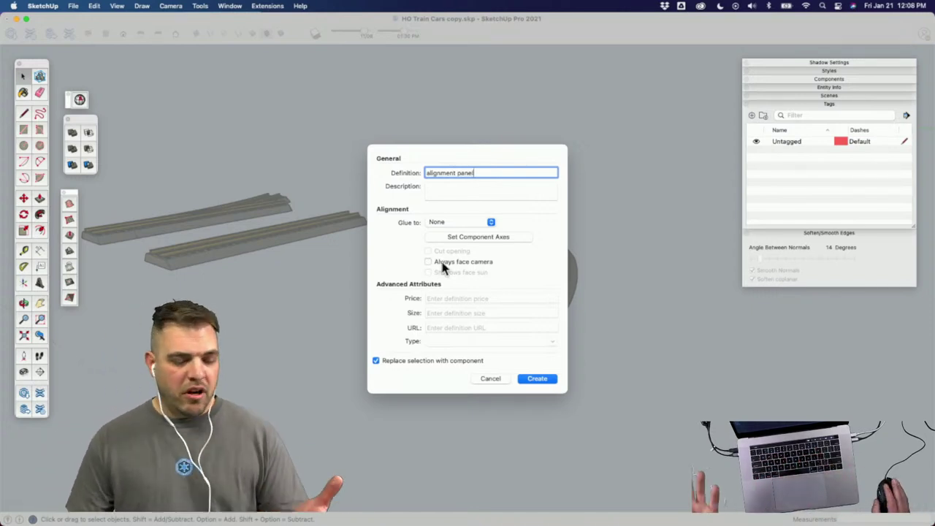
left_click(535, 379)
middle_click_drag(448, 292, 384, 384)
Step: Copy the alignment panel to the curved track's far end
key("m")
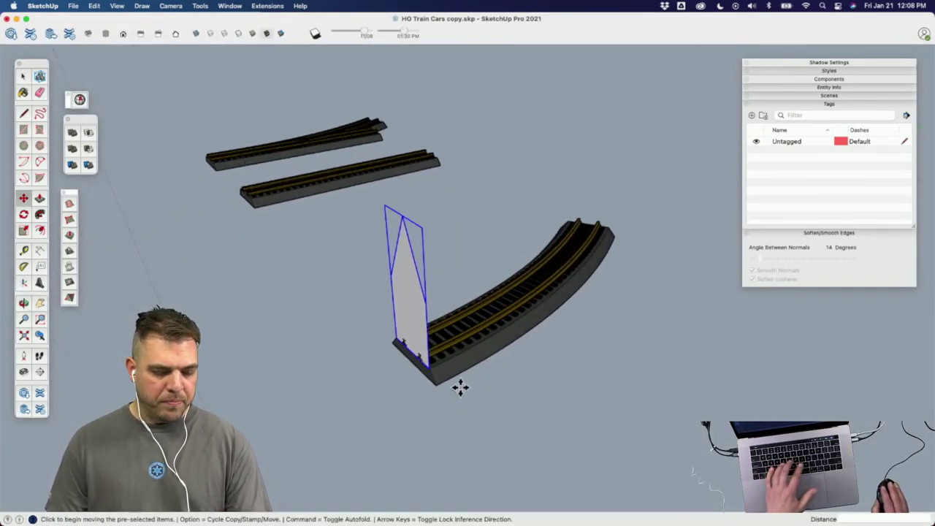
middle_click_drag(428, 368, 413, 380)
left_click(412, 380)
key("alt")
scroll(566, 259, "up", 4)
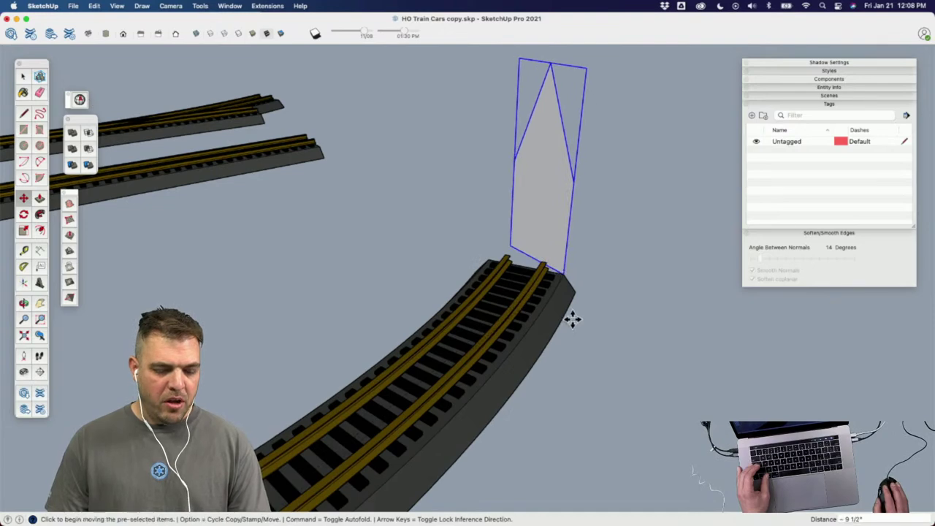
middle_click_drag(569, 317, 282, 329)
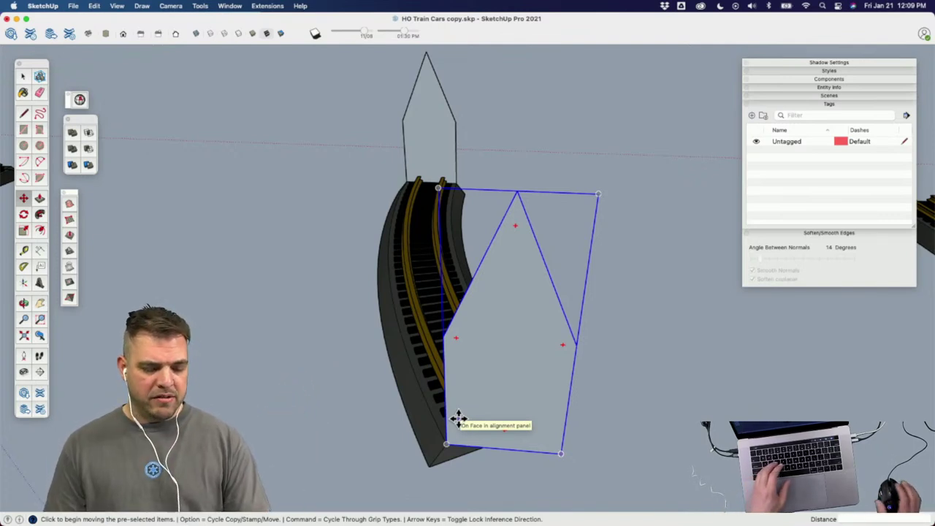
scroll(459, 321, "down", 3)
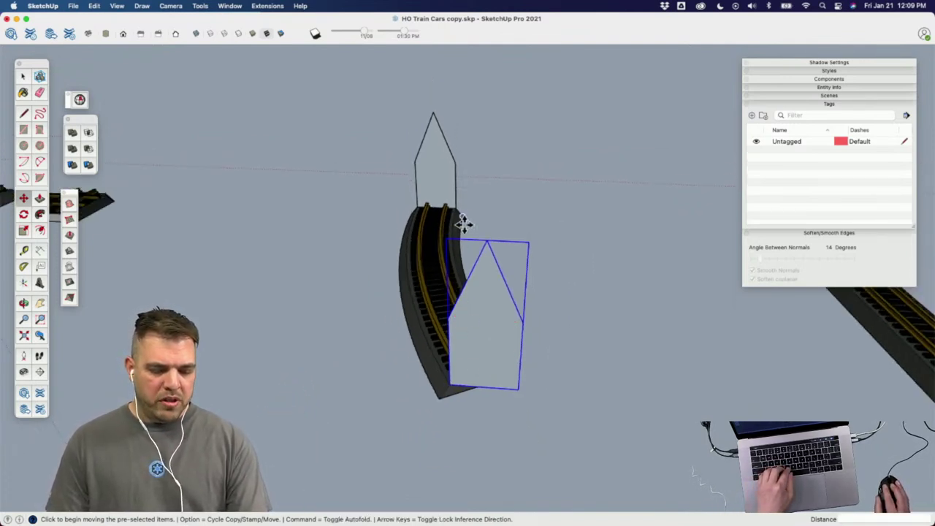
scroll(453, 410, "up", 3)
Step: Rotate the copied panel 30° about its base to match the track
key("q")
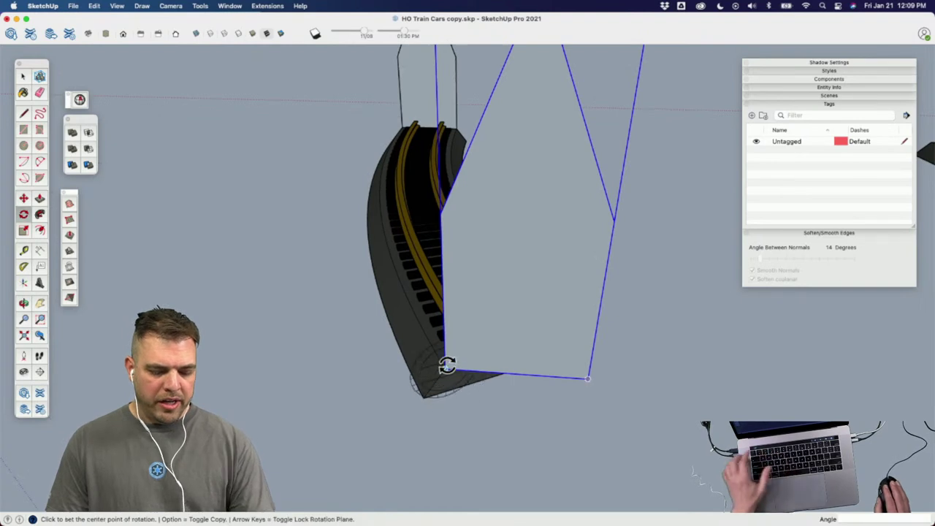
left_click(574, 378)
left_click(506, 352)
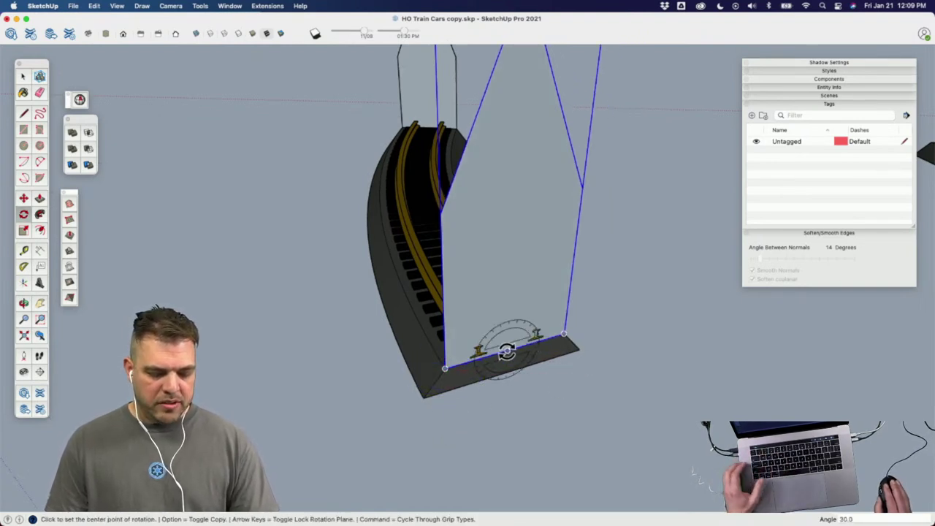
scroll(506, 352, "down", 3)
middle_click_drag(516, 382, 530, 261)
key("space")
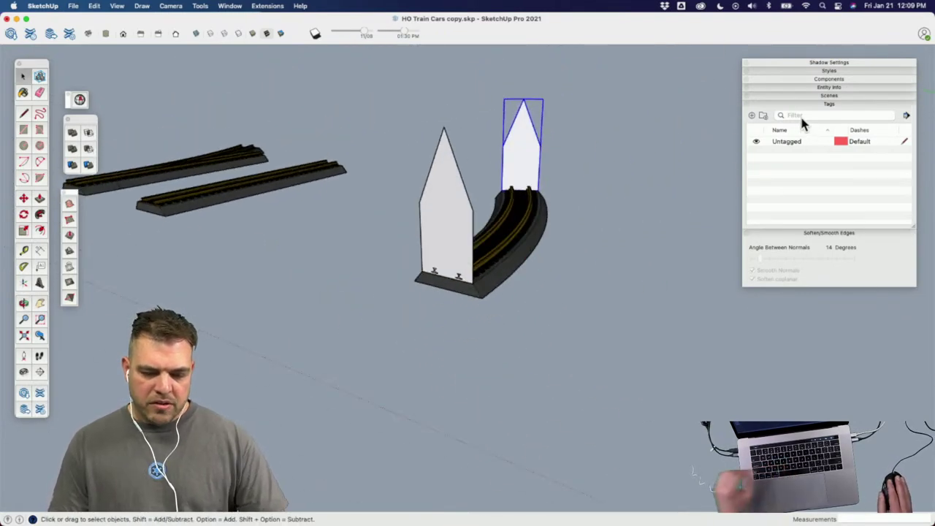
Step: Add three new tags named Track, Track - base and Panels, then select both panels
left_click(751, 116)
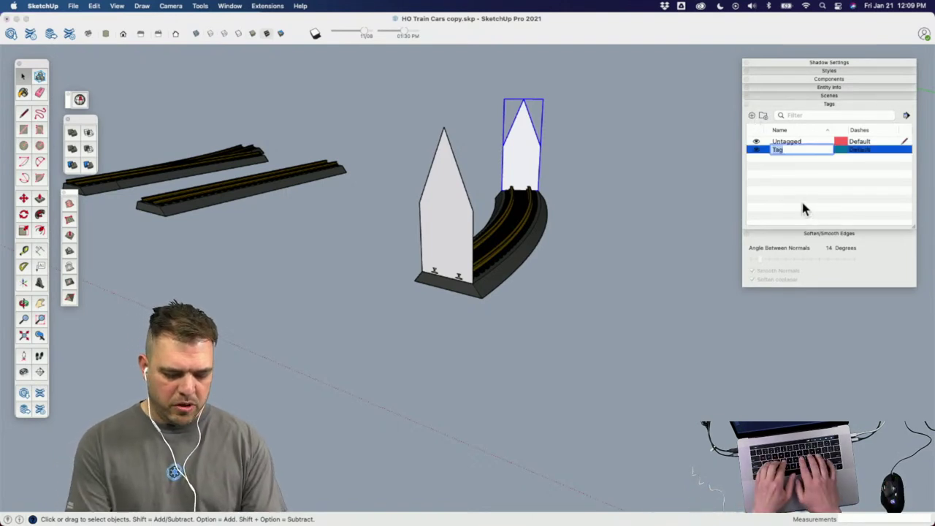
type("Tra")
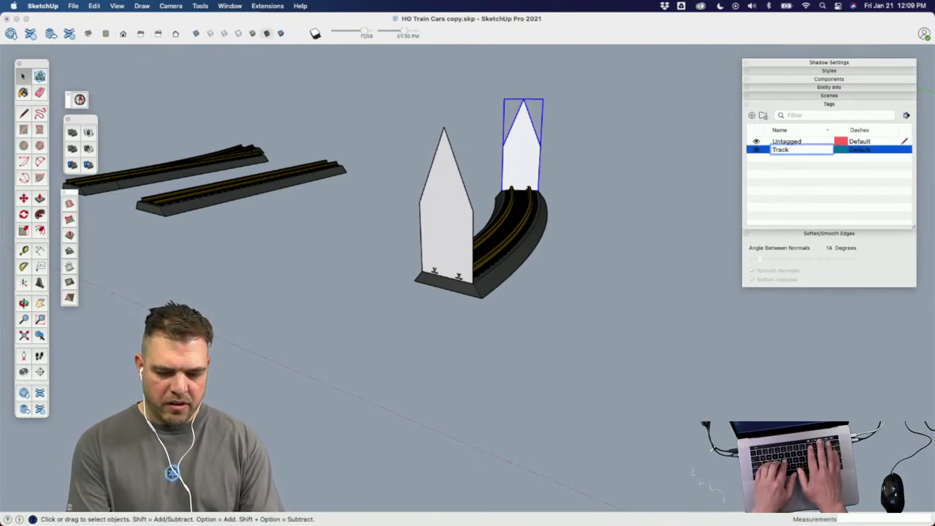
type("ck")
key("Return")
left_click(752, 115)
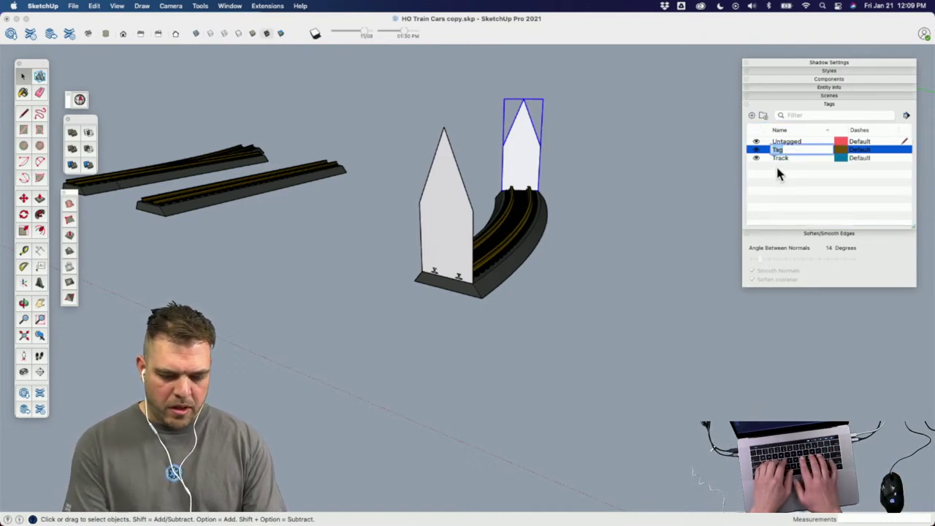
type("Track - base")
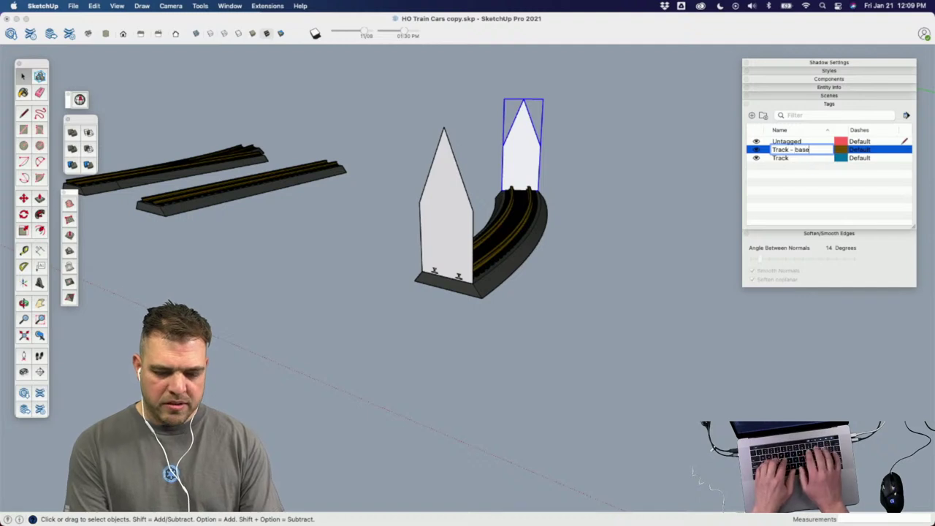
key("Return")
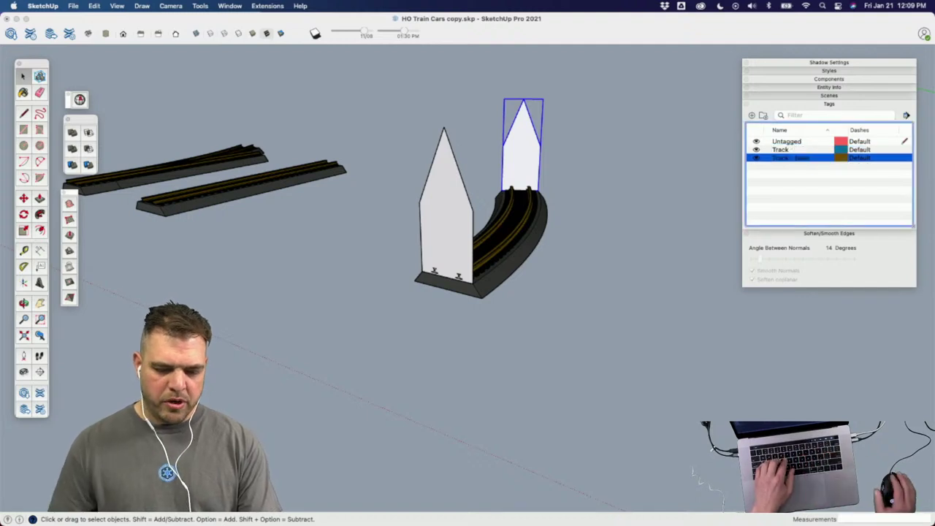
left_click(751, 116)
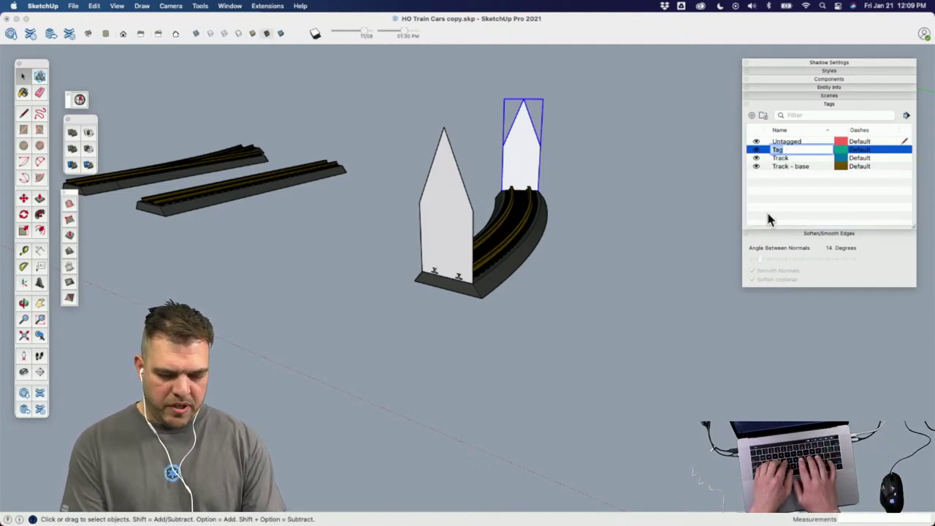
type("Panels")
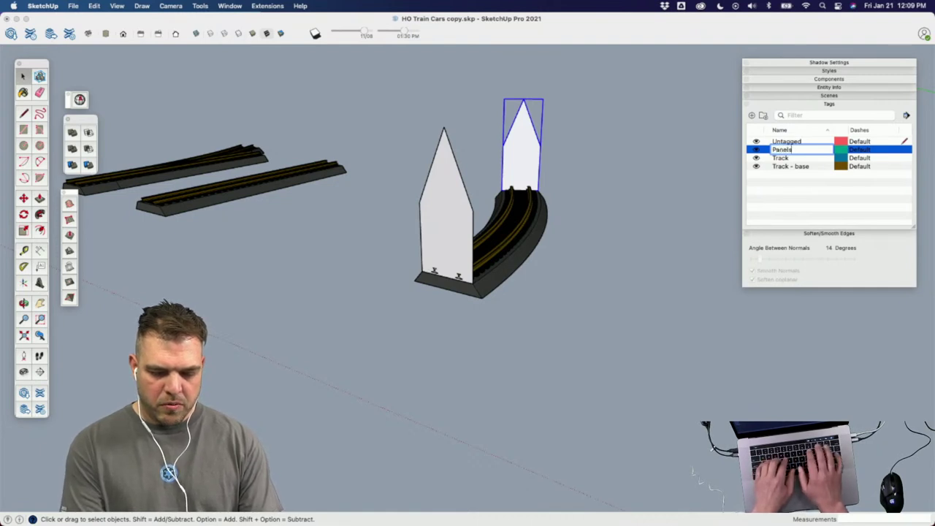
key("Return")
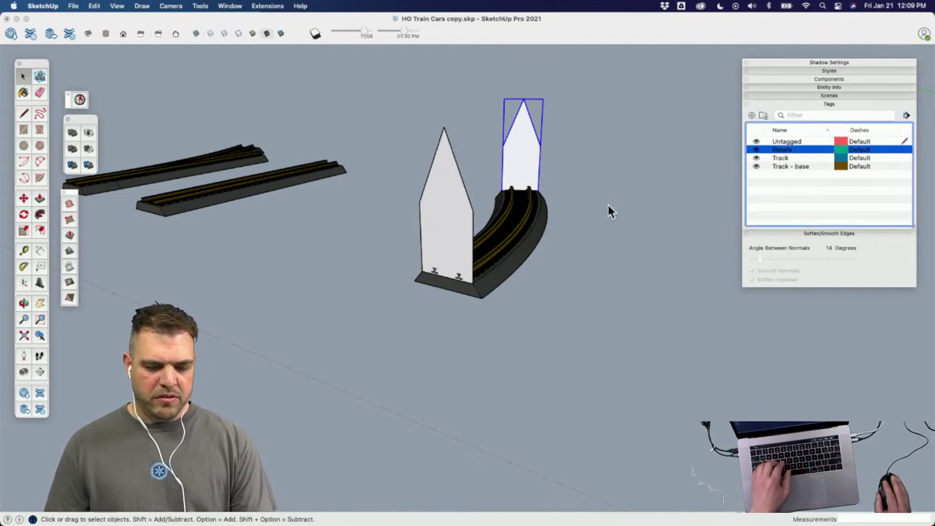
left_click(456, 146, "shift")
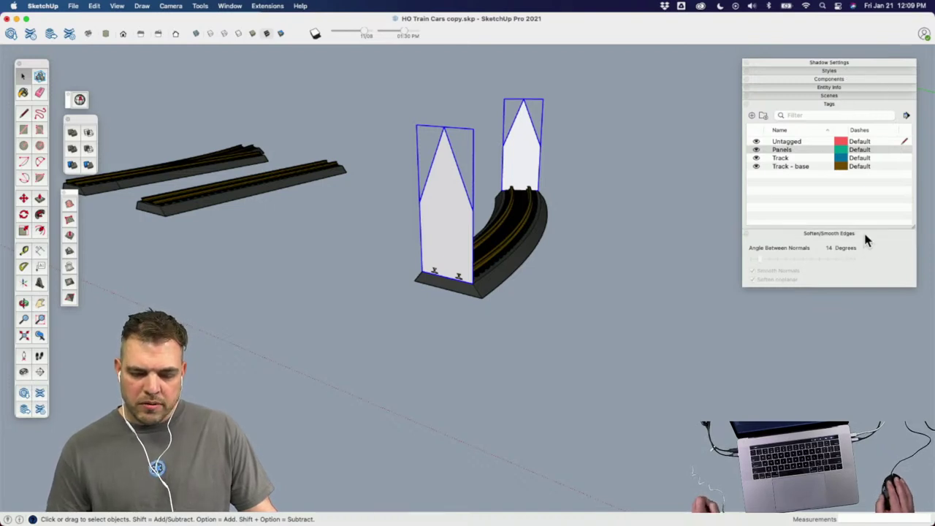
Step: Assign the two selected alignment panels to the Panels tag in Entity Info
mouse_move(866, 65)
left_mouse_down()
mouse_move(822, 69)
mouse_move(859, 77)
left_mouse_up()
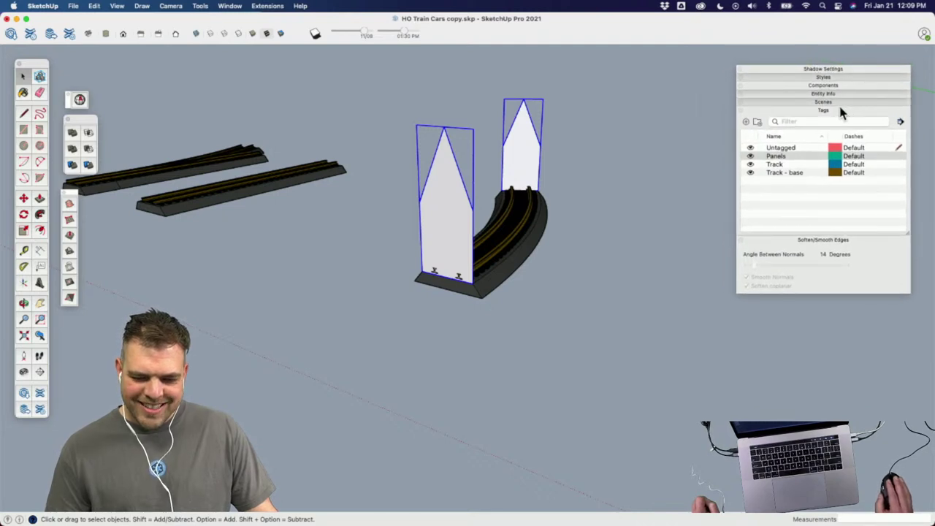
left_click(833, 94)
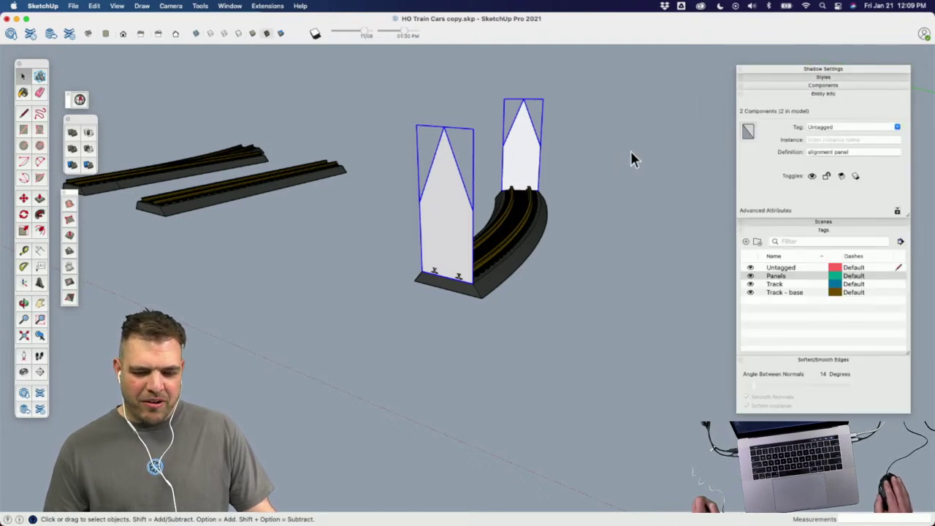
left_click(897, 128)
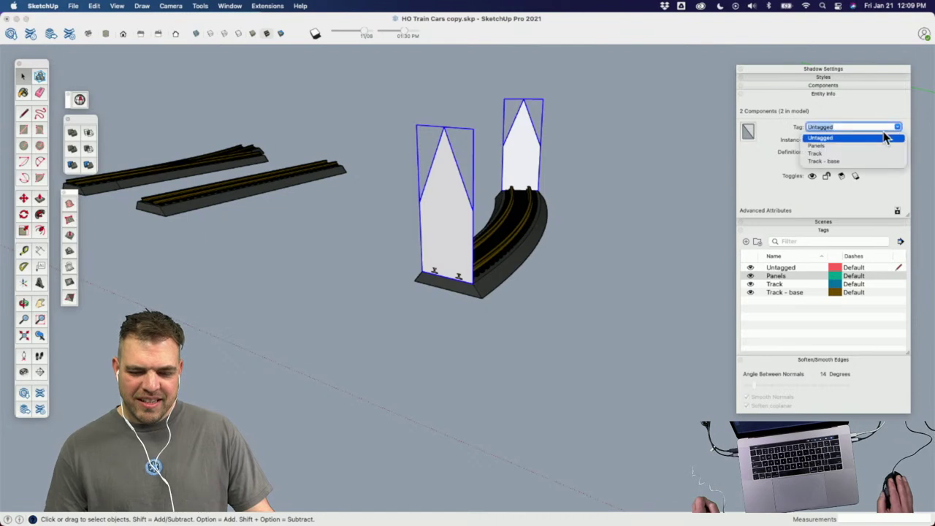
left_click(823, 146)
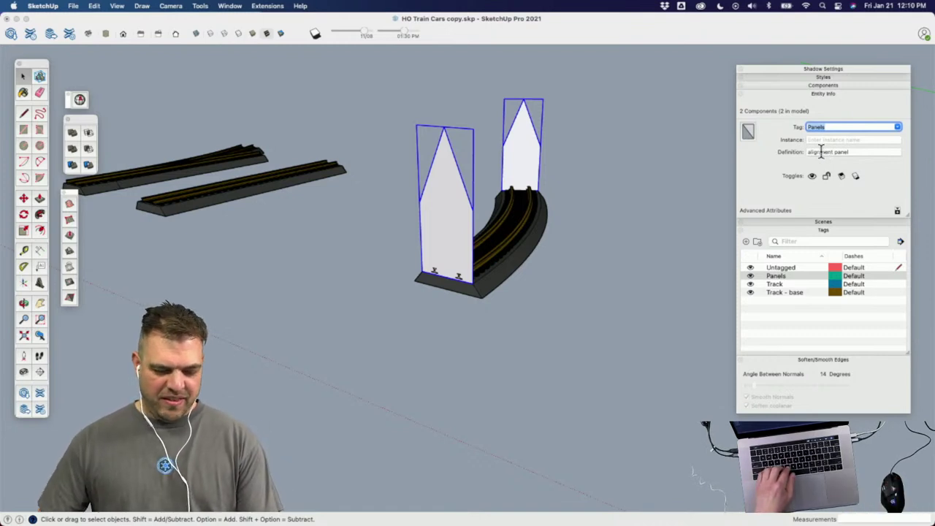
Step: Reselect the two panels and verify them by hiding and showing the Panels tag
left_click(526, 231)
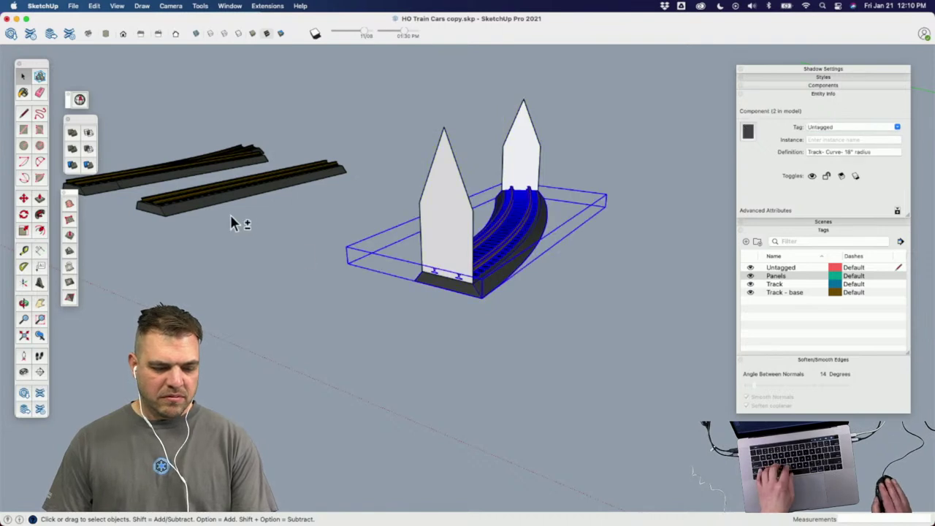
left_click(219, 176, "shift")
left_click(234, 193, "shift")
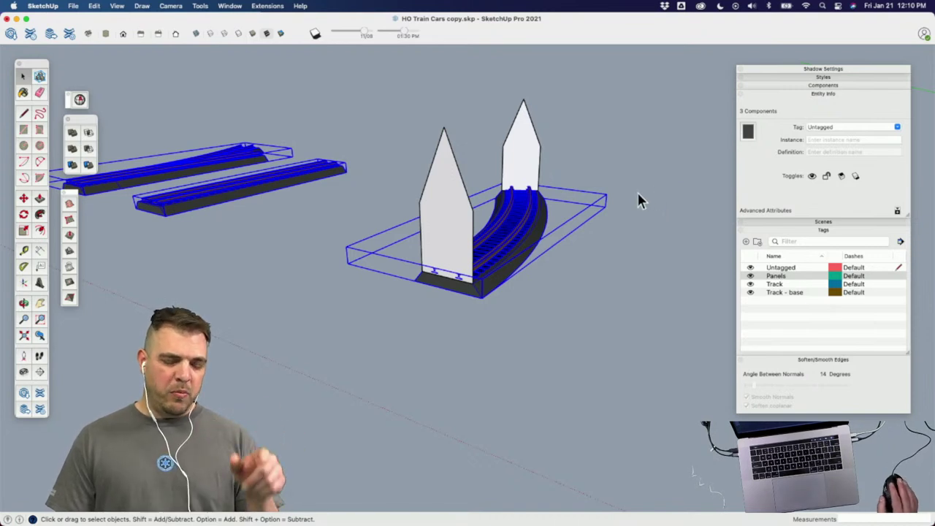
key("o")
key("space")
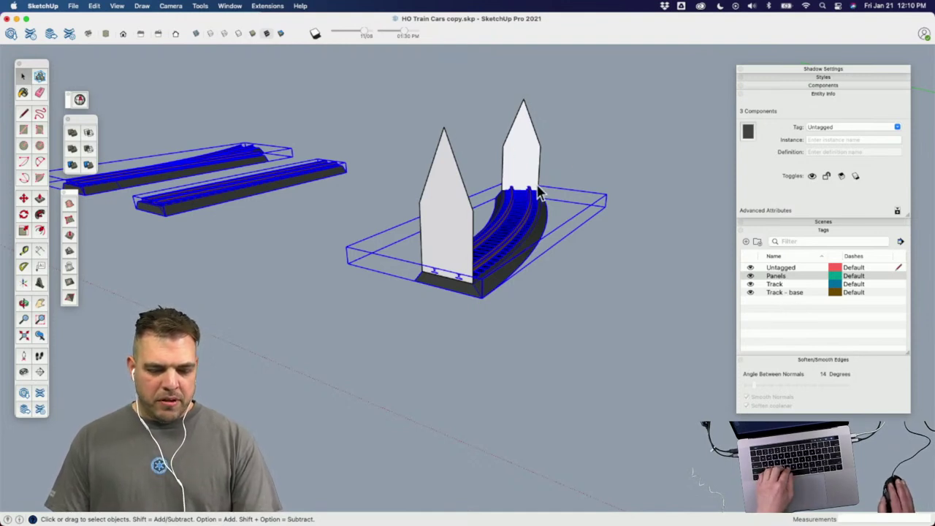
left_click_drag(562, 117, 409, 133)
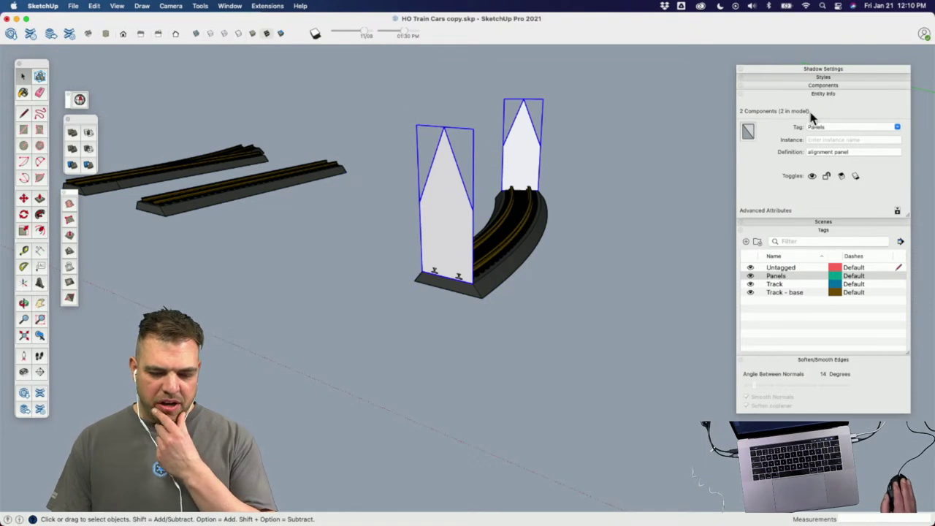
left_click(751, 276)
left_click(750, 276)
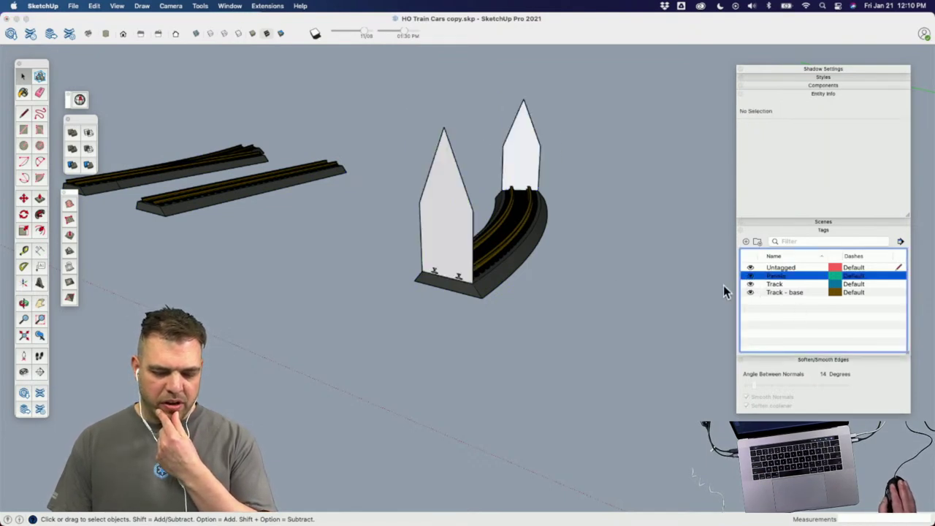
Step: Assign the curved and two straight track pieces to the Track tag and verify it
left_click(511, 249)
left_click(209, 151, "shift")
left_click(304, 182, "shift")
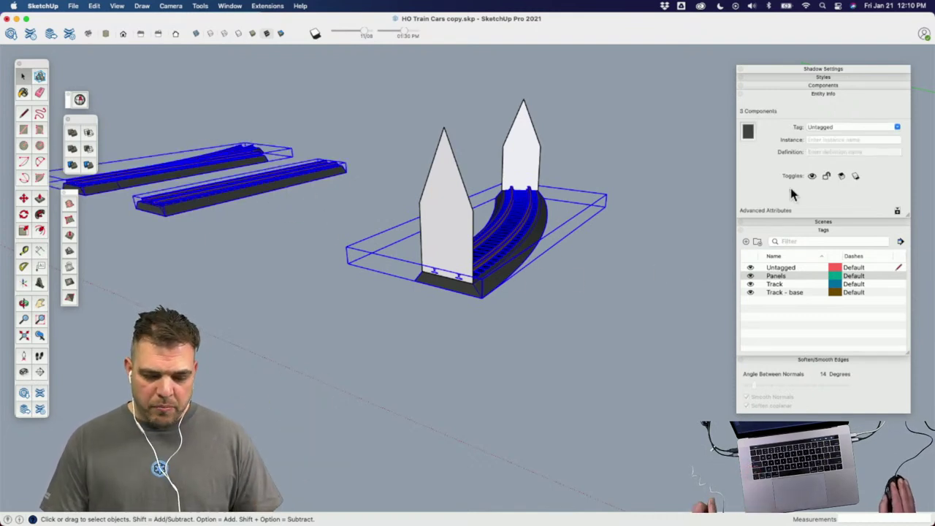
left_click(898, 127)
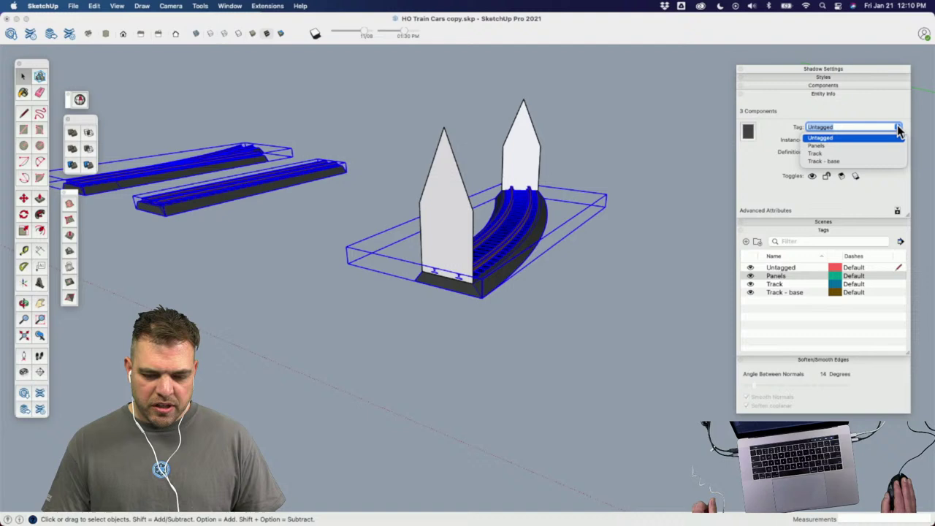
left_click(816, 153)
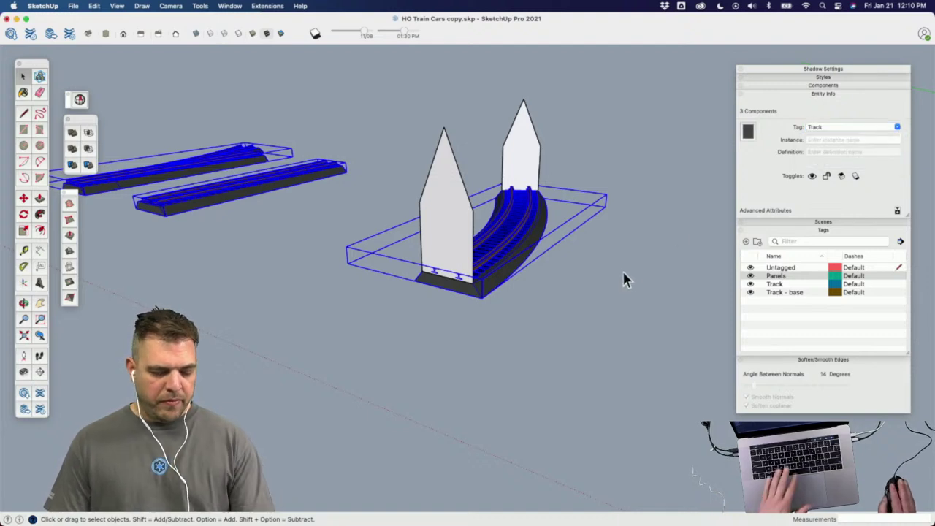
left_click(708, 303)
left_click(750, 284)
left_click(750, 284)
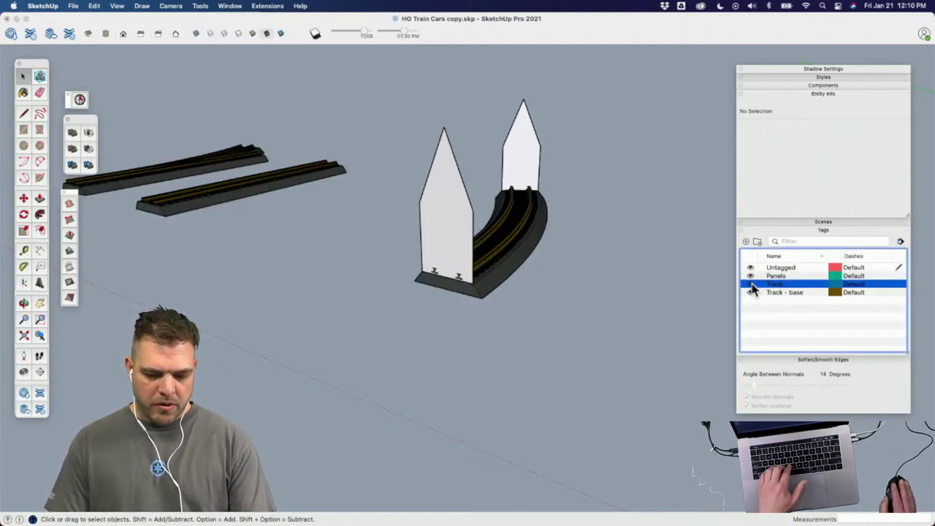
middle_click_drag(523, 266, 483, 68)
Step: Open the curved track component and its Base-Curve-18 component to reach the base face
left_click(504, 211)
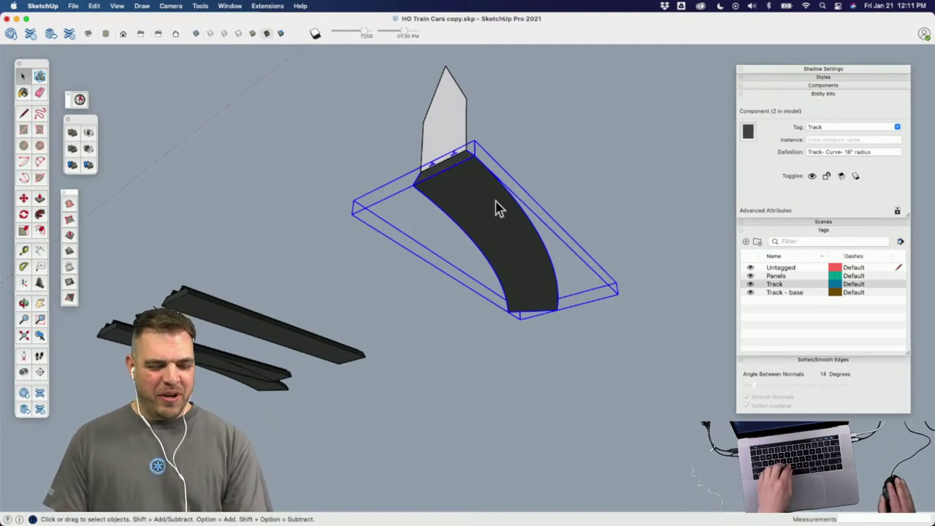
double_click(497, 210)
left_click(526, 209)
double_click(505, 218)
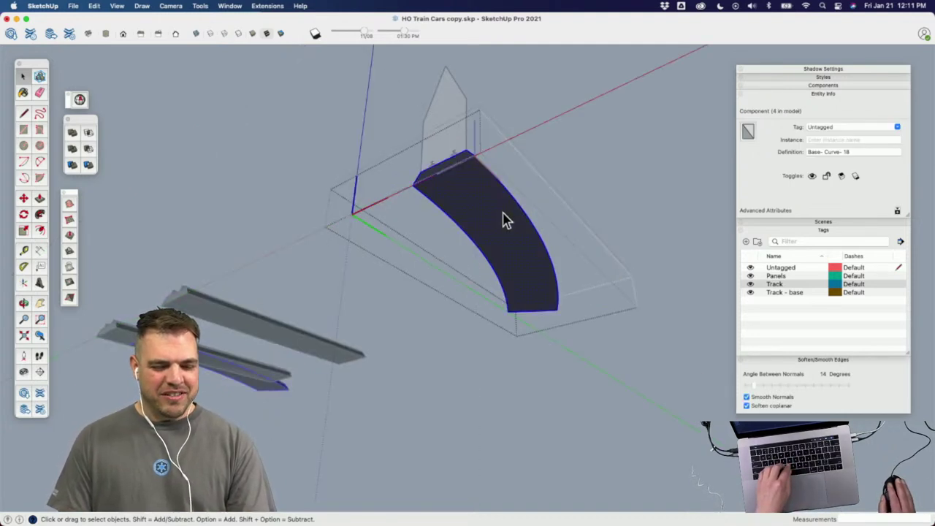
left_click(505, 215)
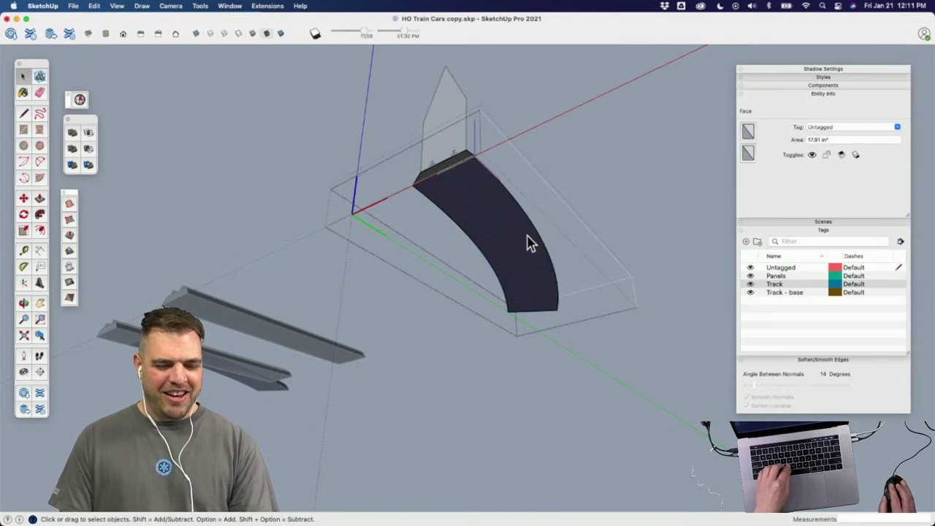
middle_click_drag(527, 241, 497, 159)
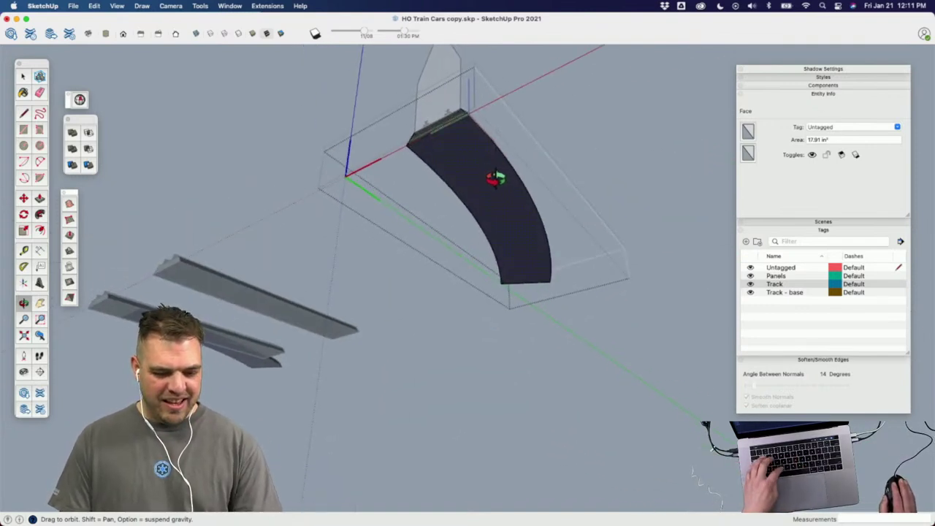
key("space")
left_click(560, 131)
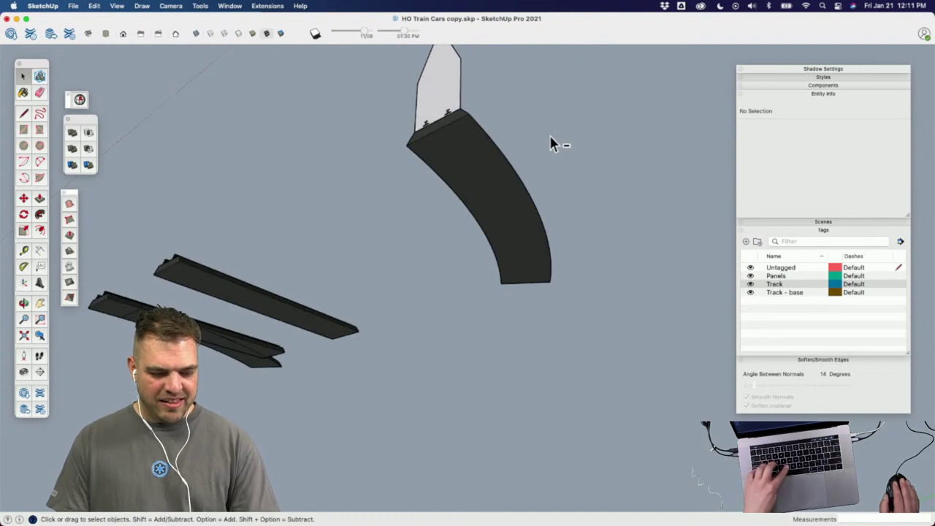
Step: Move the dark curved base face slightly below the track piece
double_click(525, 178)
key("m")
left_click(502, 204)
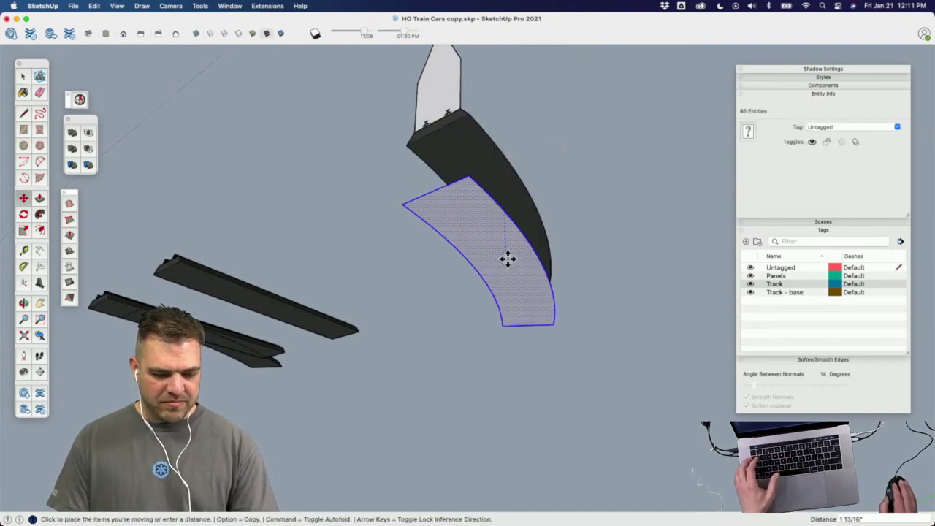
left_click(508, 255)
key("h")
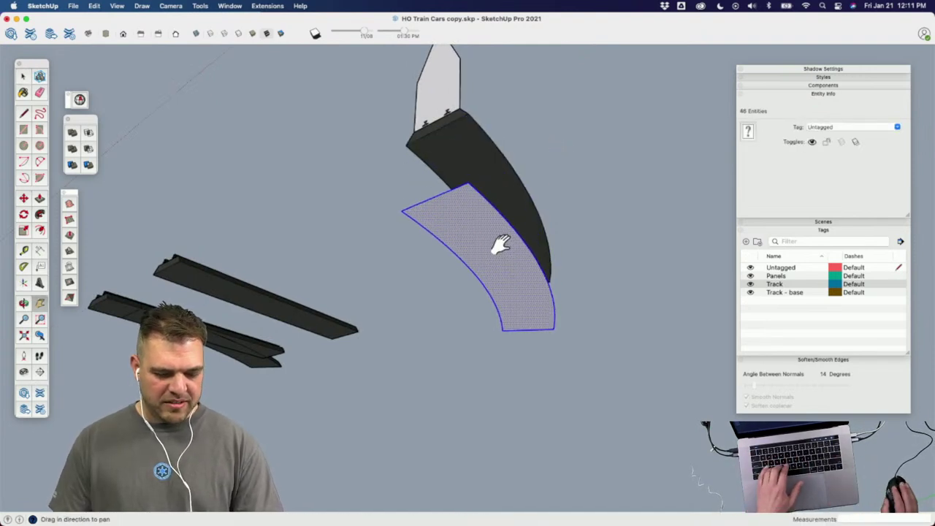
middle_click_drag(501, 245, 474, 217)
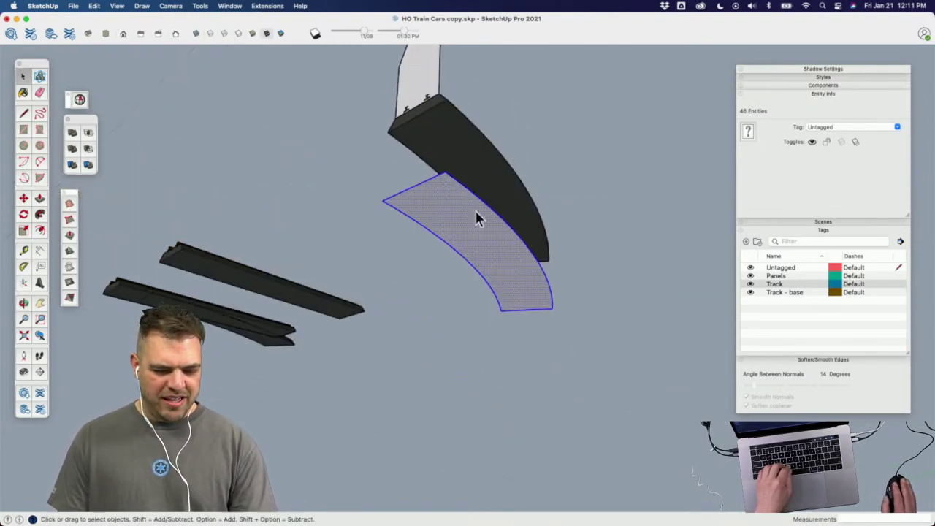
Step: Offset the flat curved face's outline 0.75 outward with the Offset tool
left_click(498, 264)
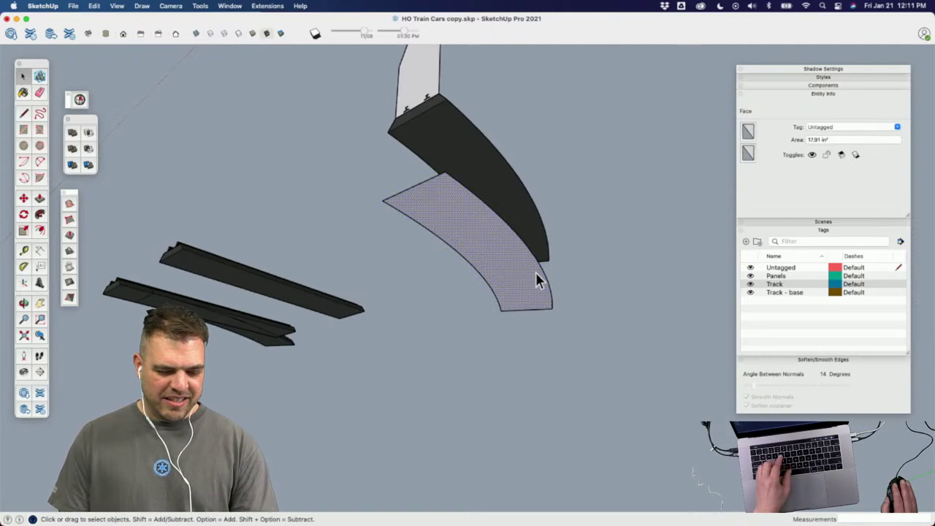
key("f")
left_click(568, 283)
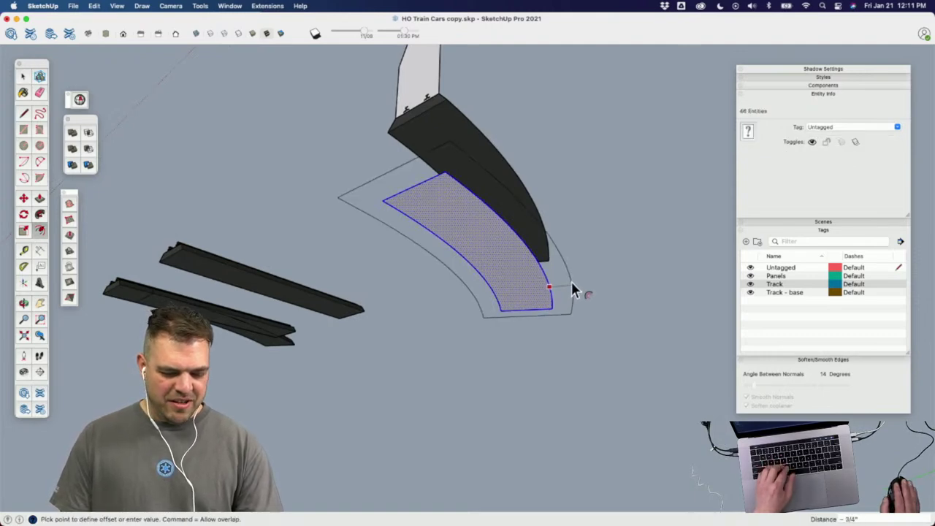
type(".75")
key("Return")
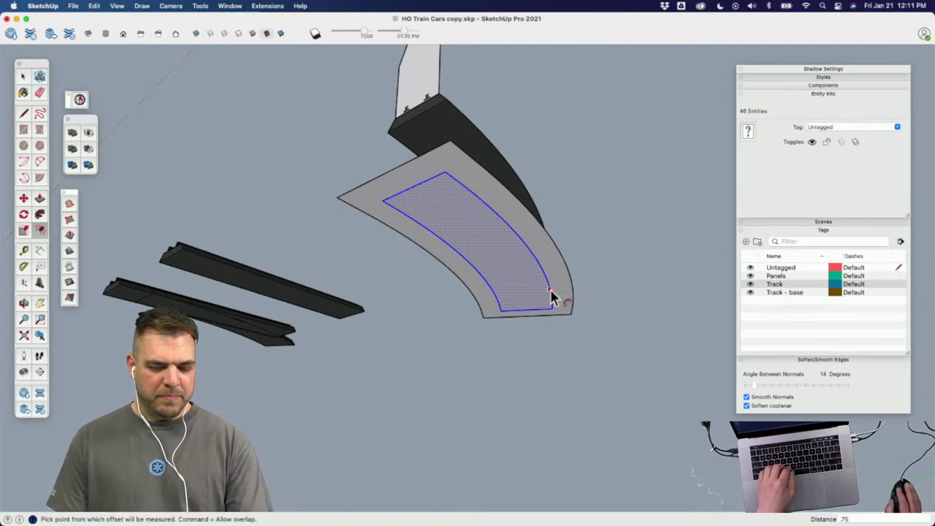
key("space")
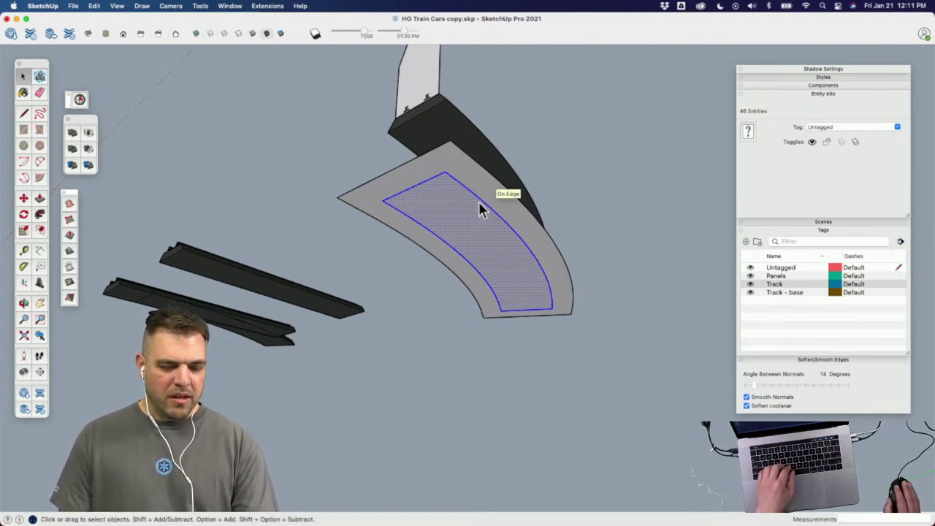
Step: Draw lines from the top and lower track end corners out to the border's outer edge
key("l")
left_click(472, 158)
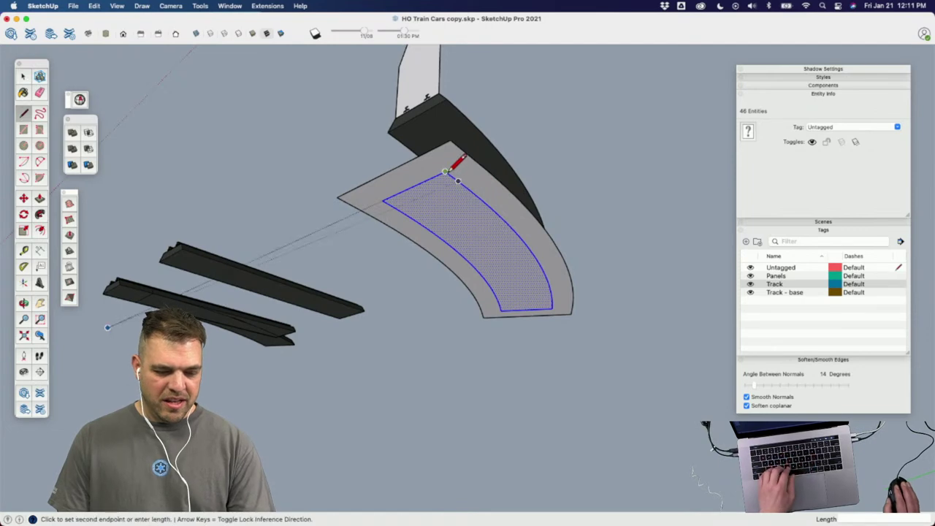
left_click(313, 232)
left_click(558, 318)
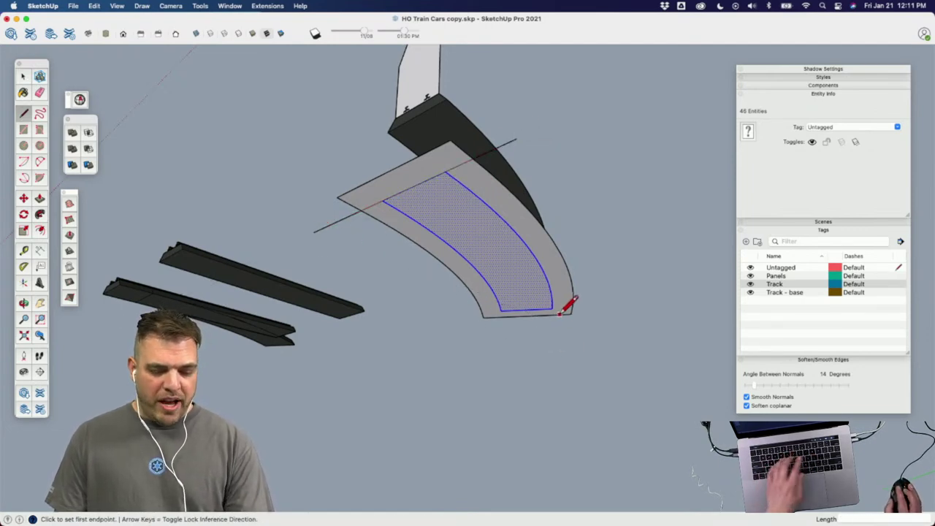
scroll(557, 314, "up", 3)
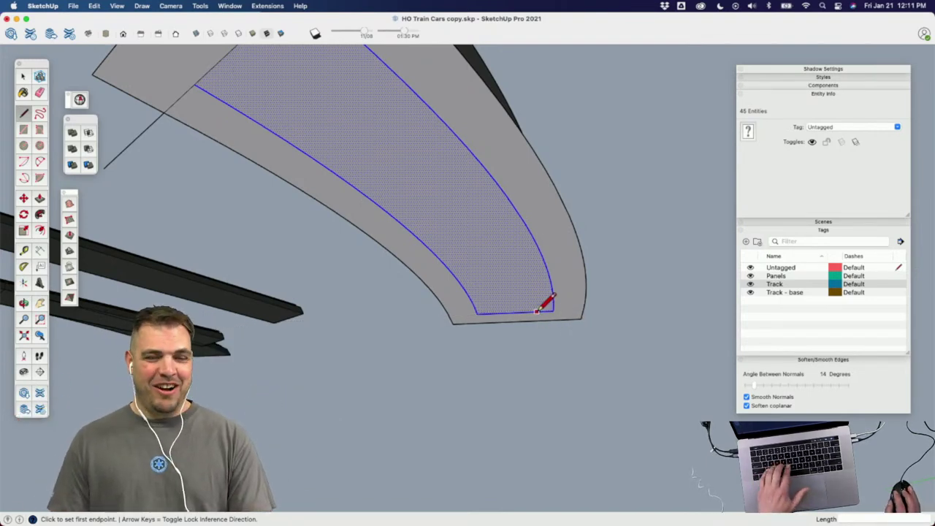
mouse_move(534, 309)
middle_mouse_down()
mouse_move(487, 222)
mouse_move(500, 237)
middle_mouse_up()
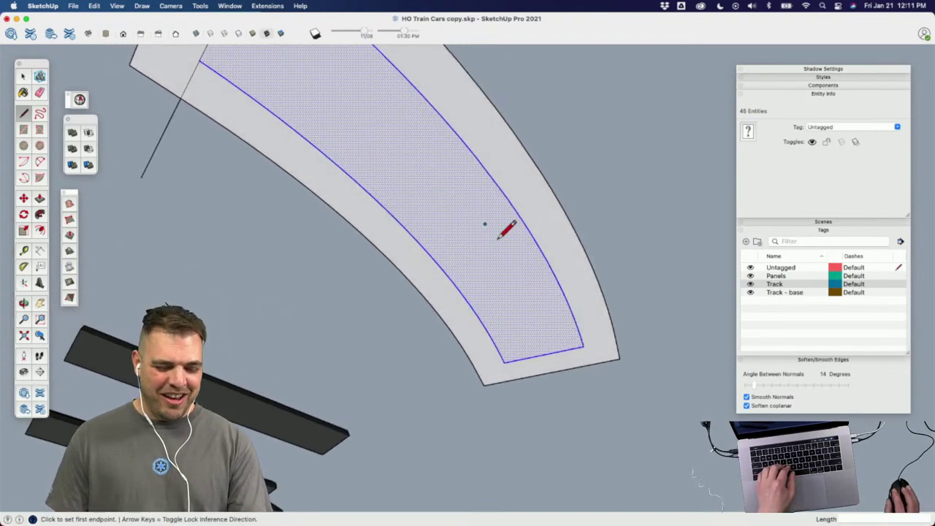
left_click(582, 348)
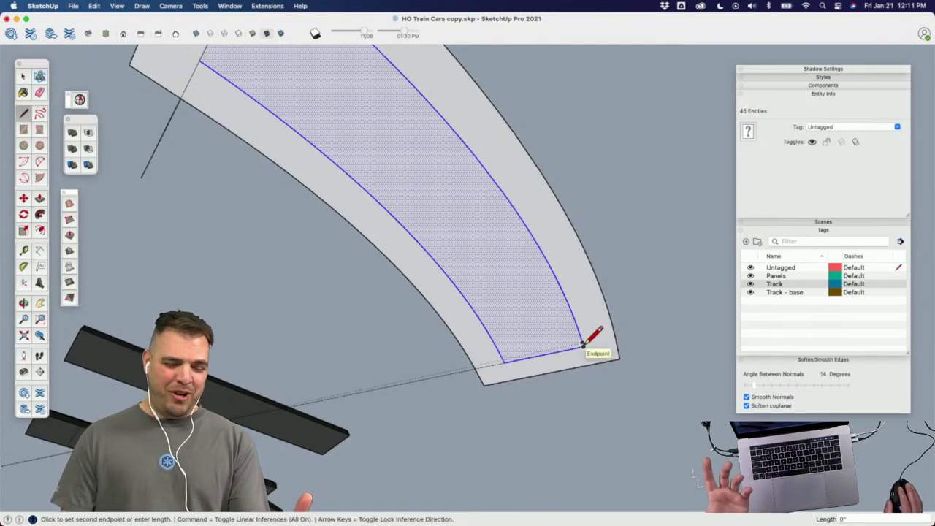
left_click(677, 328)
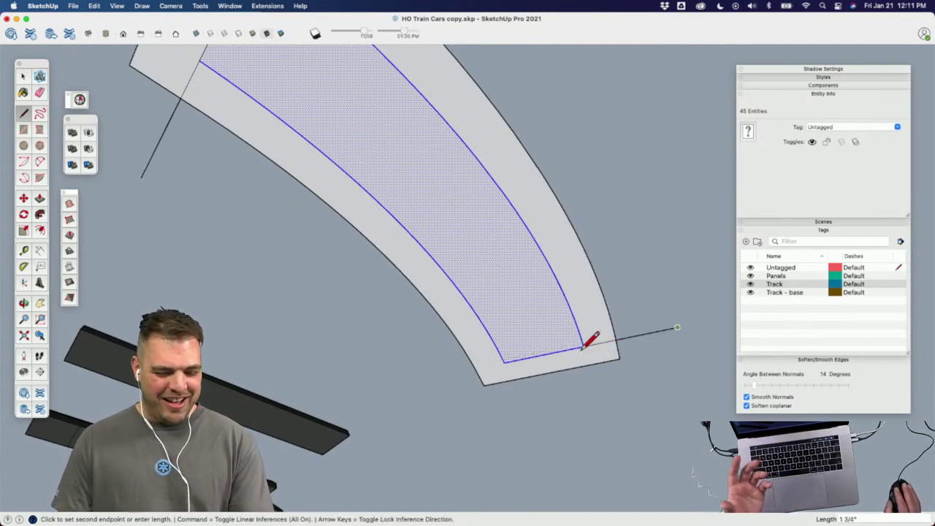
left_click(435, 375)
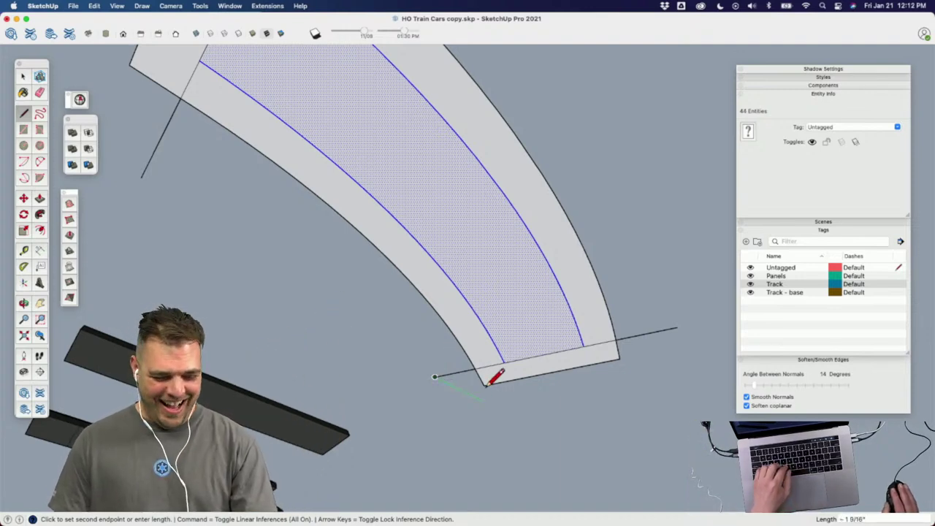
key("space")
scroll(529, 411, "down", 3)
Step: Erase the extra corner lines and the upper-left border edge strip
key("e")
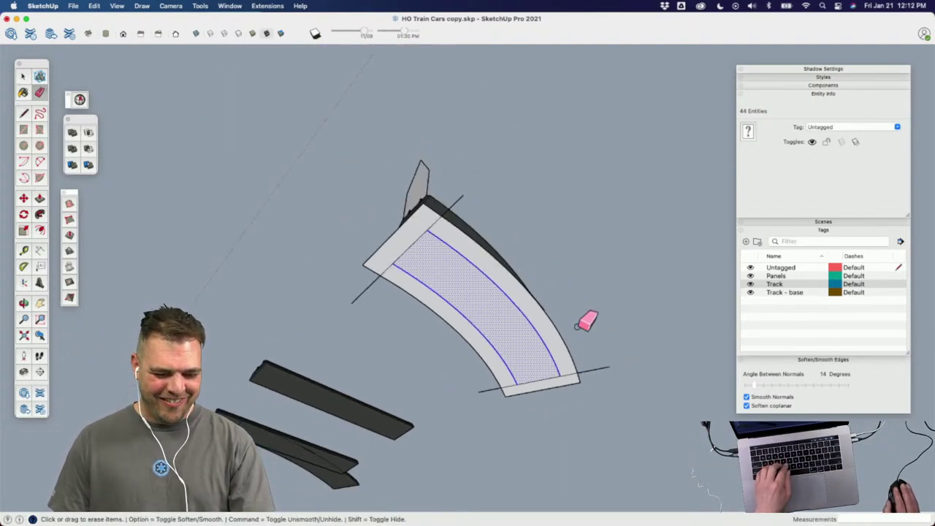
left_click(588, 374)
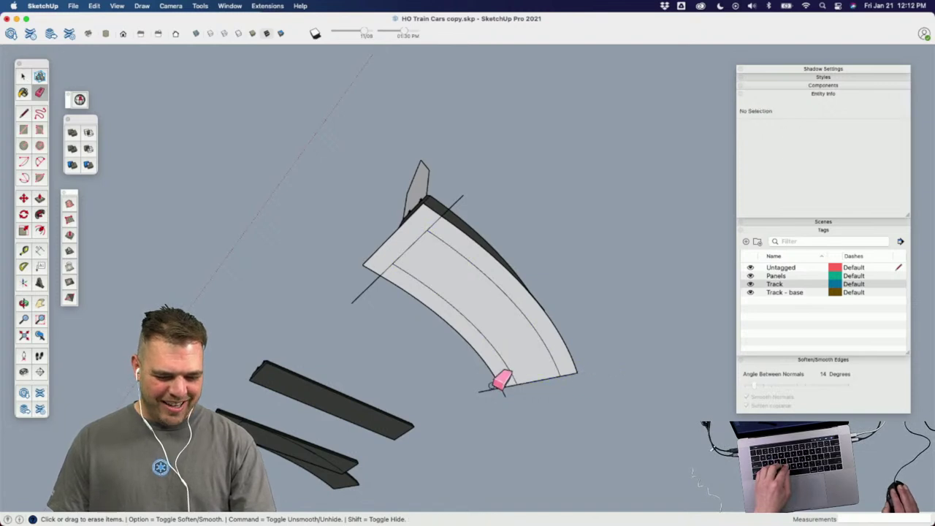
left_click(504, 387)
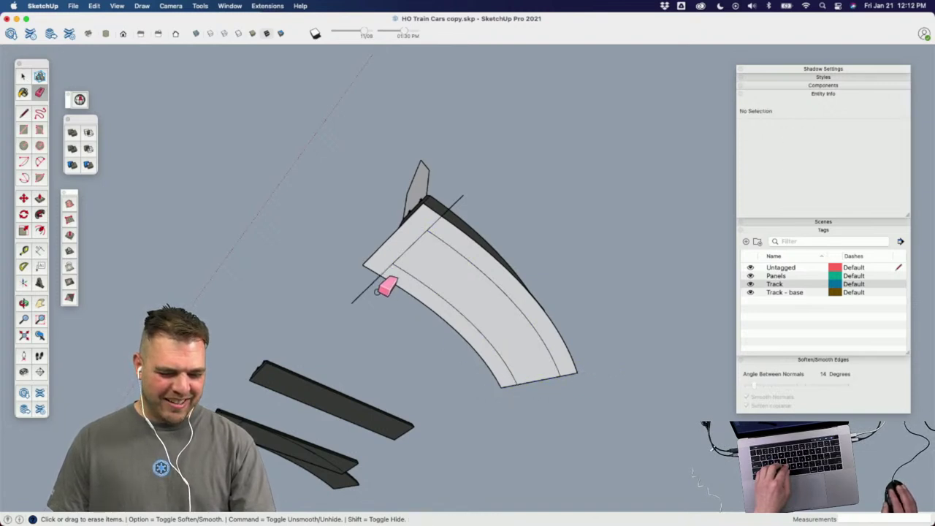
left_click_drag(380, 251, 428, 204)
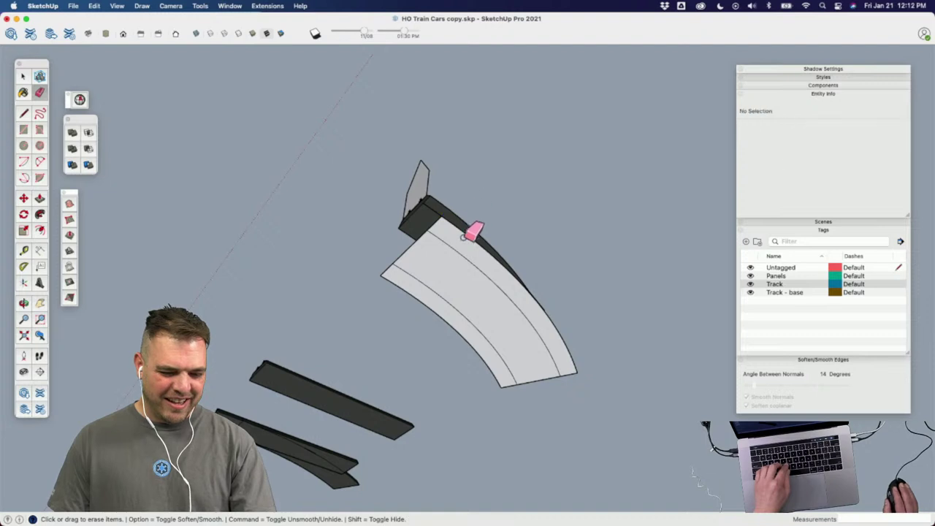
mouse_move(475, 226)
middle_mouse_down()
mouse_move(507, 251)
mouse_move(467, 281)
mouse_move(568, 278)
mouse_move(619, 344)
mouse_move(524, 241)
mouse_move(550, 225)
mouse_move(537, 217)
middle_mouse_up()
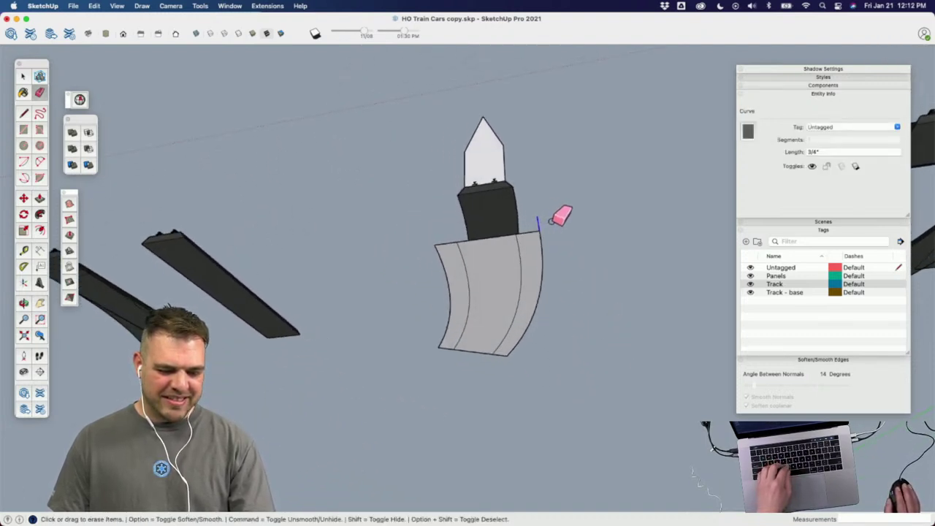
key("space")
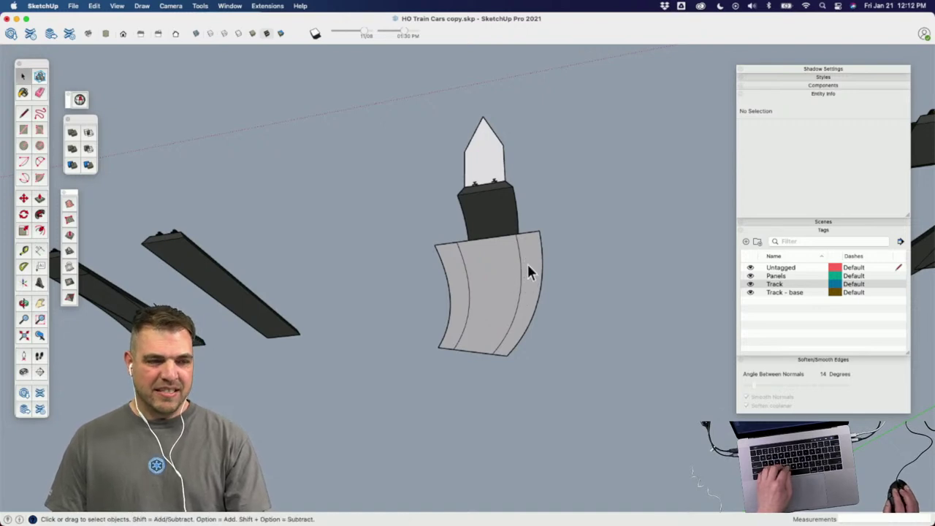
Step: Erase the upper part of the right curved edge and check the remaining edges
key("e")
scroll(525, 245, "up", 2)
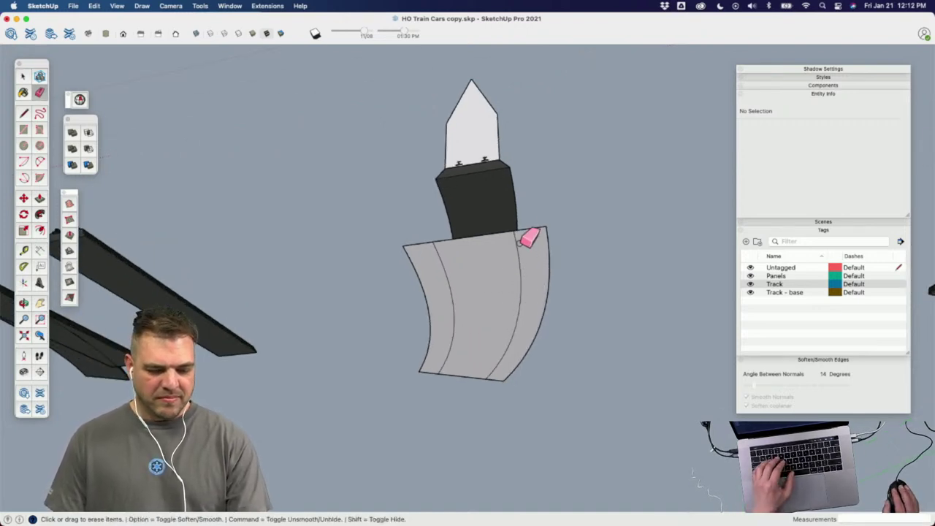
mouse_move(520, 243)
left_mouse_down()
mouse_move(527, 293)
mouse_move(516, 274)
mouse_move(512, 282)
mouse_move(525, 279)
left_mouse_up()
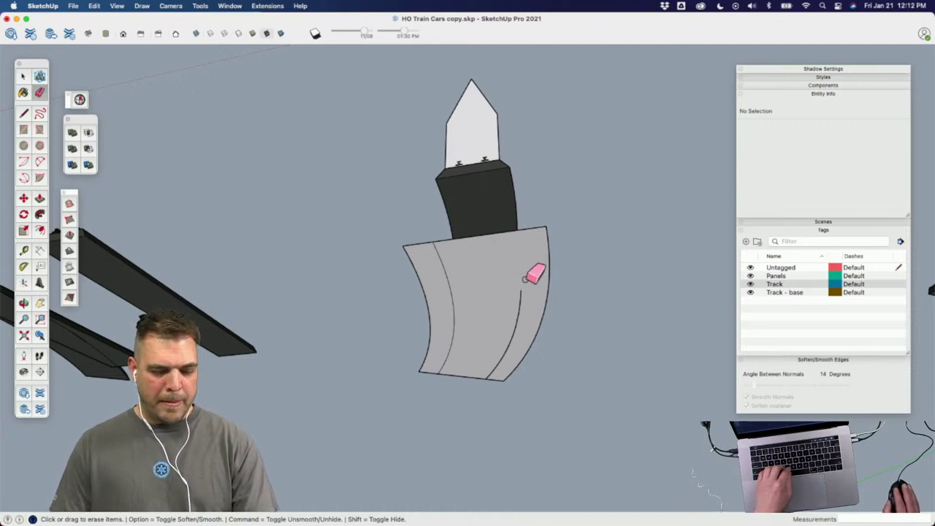
key("space")
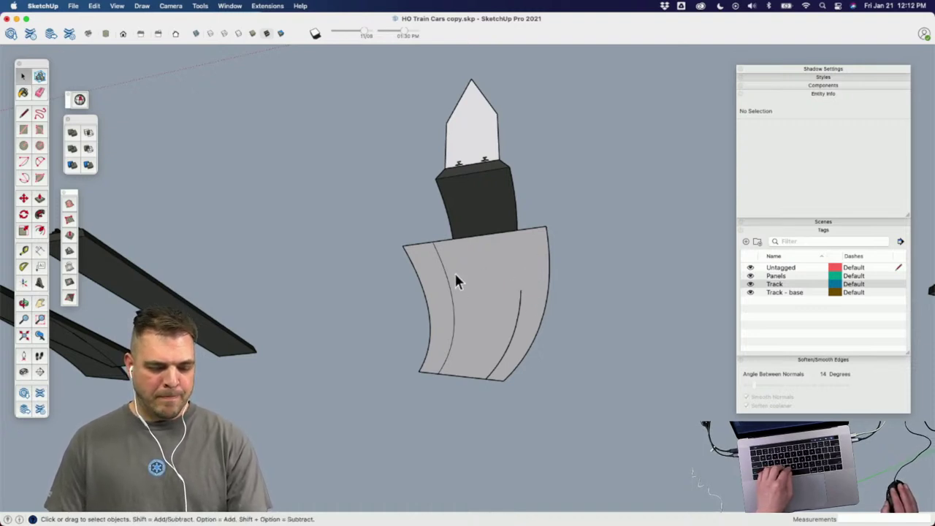
left_click(438, 255)
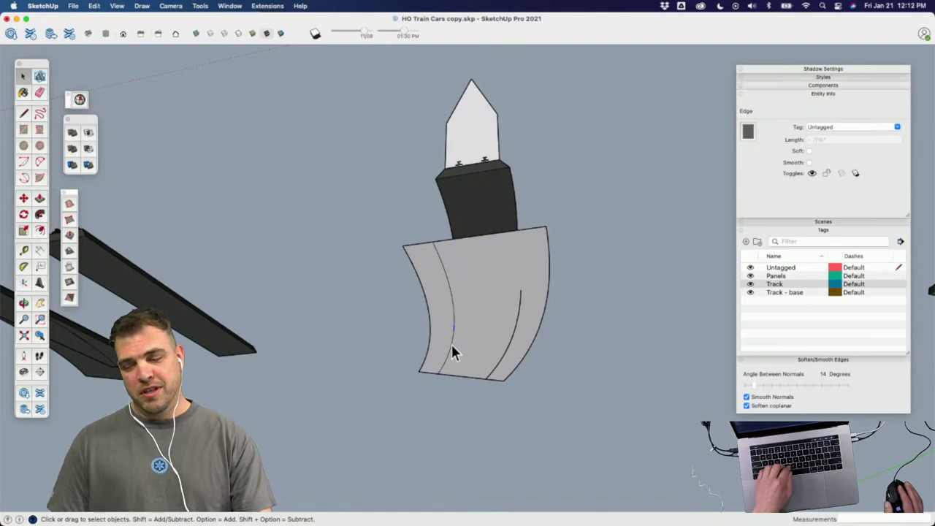
left_click(637, 264)
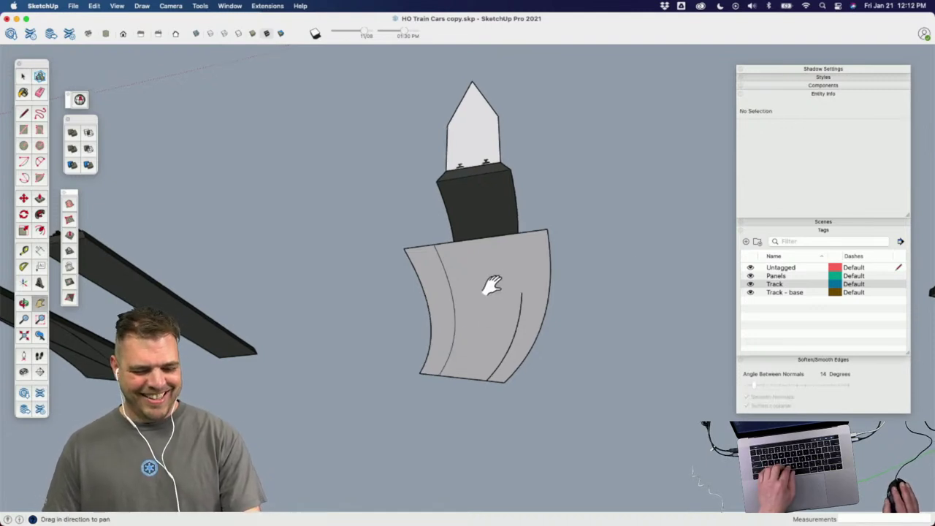
middle_click_drag(490, 281, 465, 298)
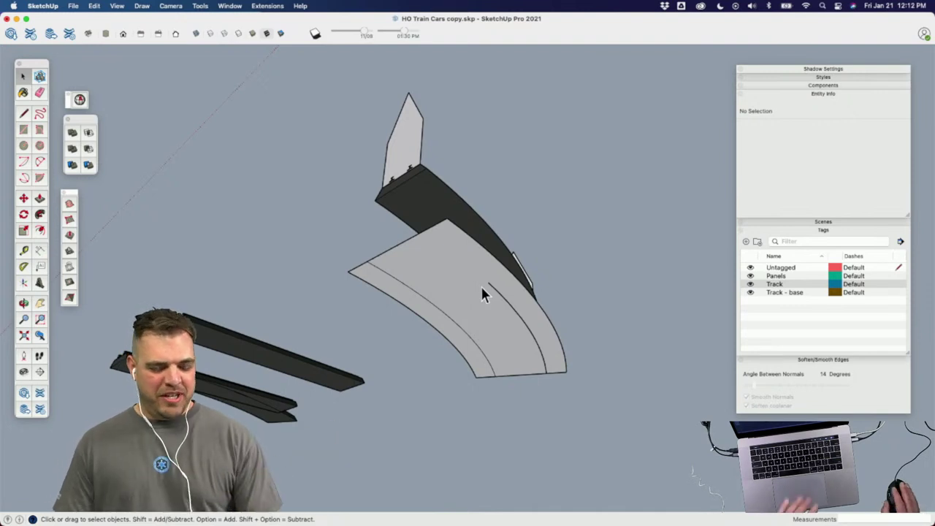
Step: Unhide the inner curved edges so two full arcs show along the widened track face
left_click(464, 281)
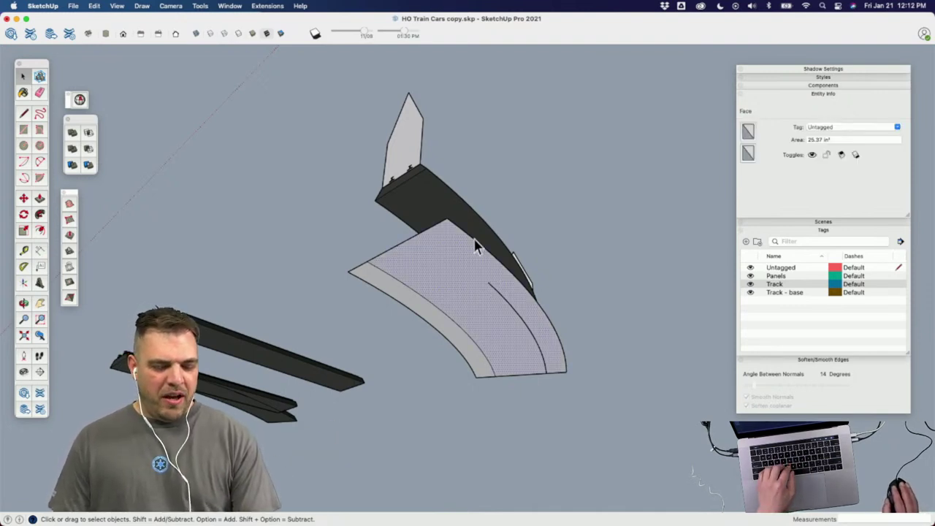
left_click_drag(501, 284, 536, 317)
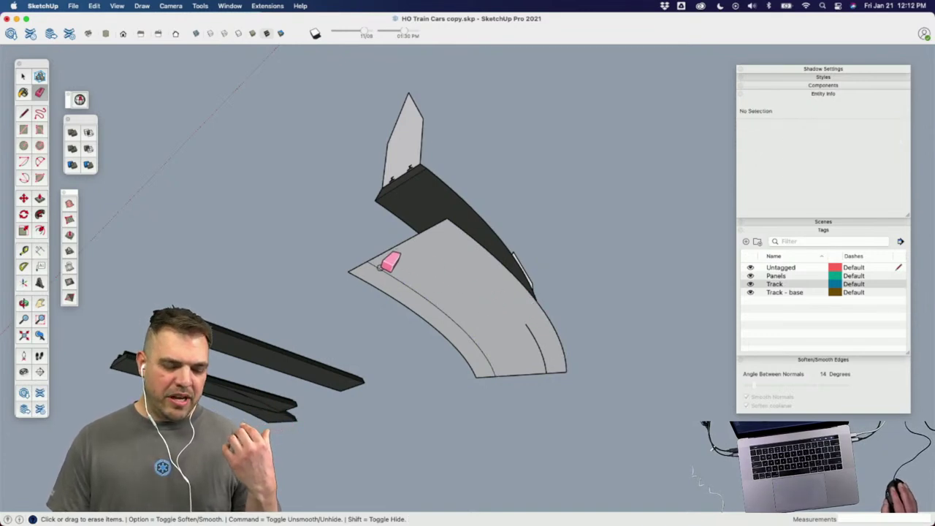
mouse_move(404, 285)
left_mouse_down()
mouse_move(470, 334)
mouse_move(491, 369)
left_mouse_up()
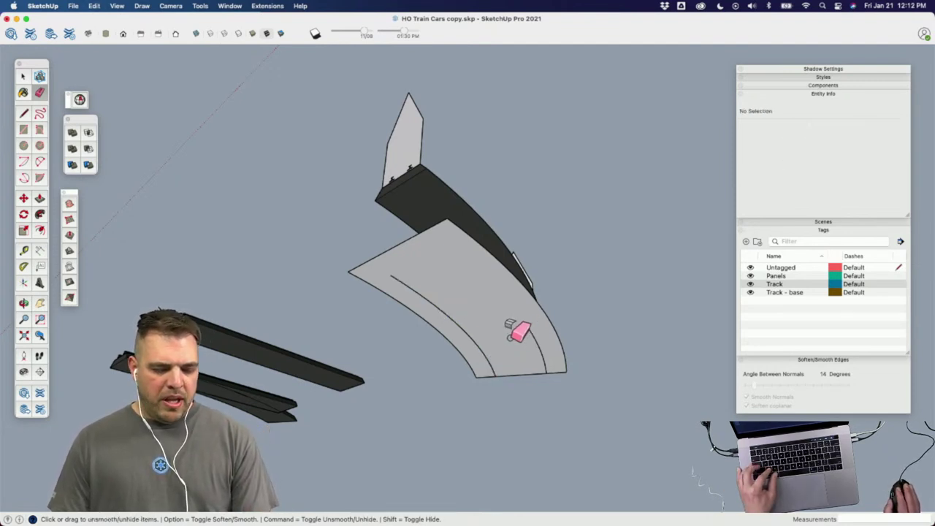
key("super+z")
key("super+z")
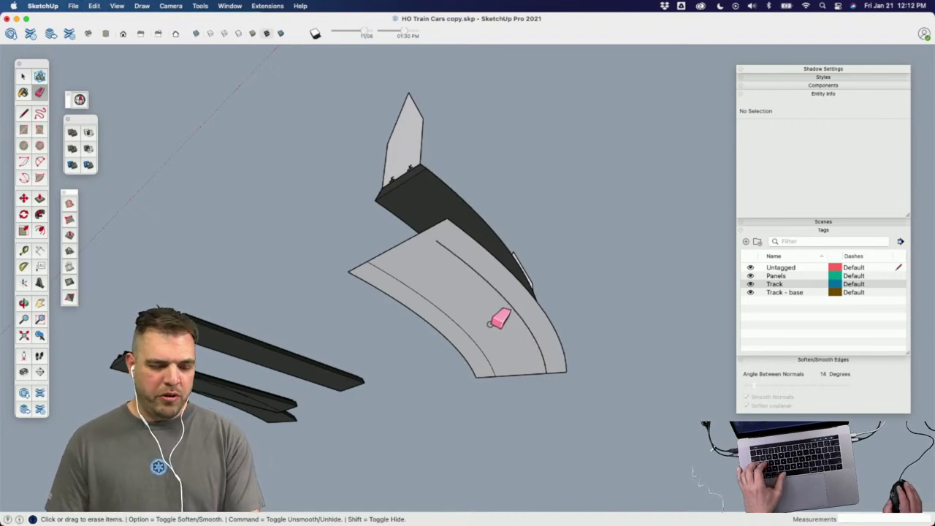
key("space")
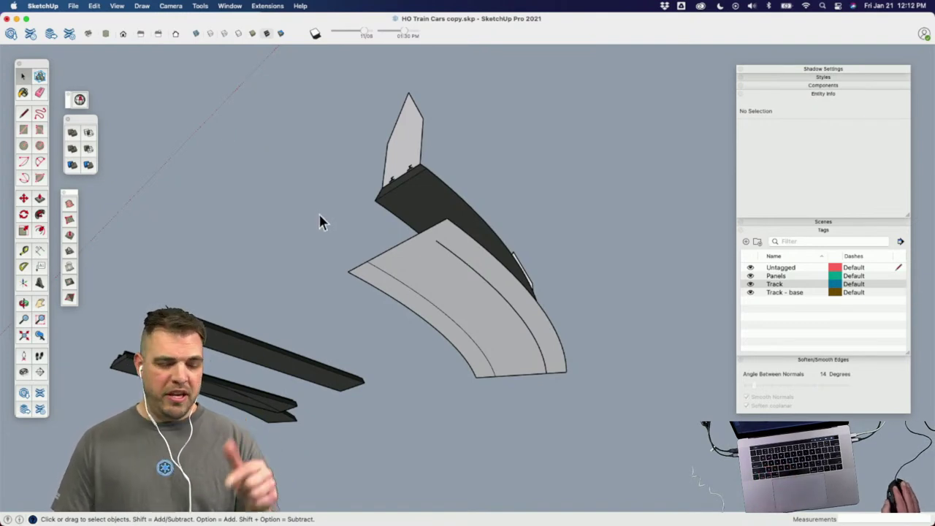
Step: Open Preferences on Shortcuts and filter the function list by 'wel'
left_click(43, 6)
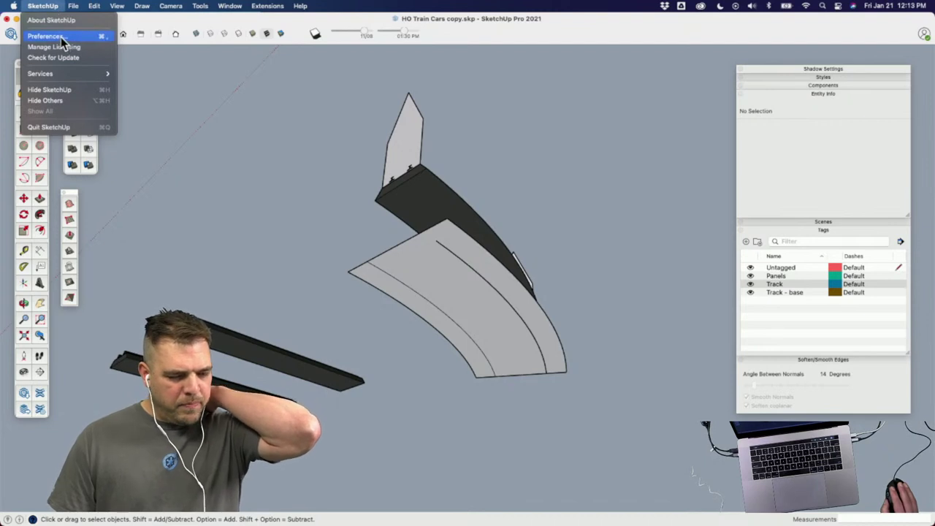
left_click(61, 36)
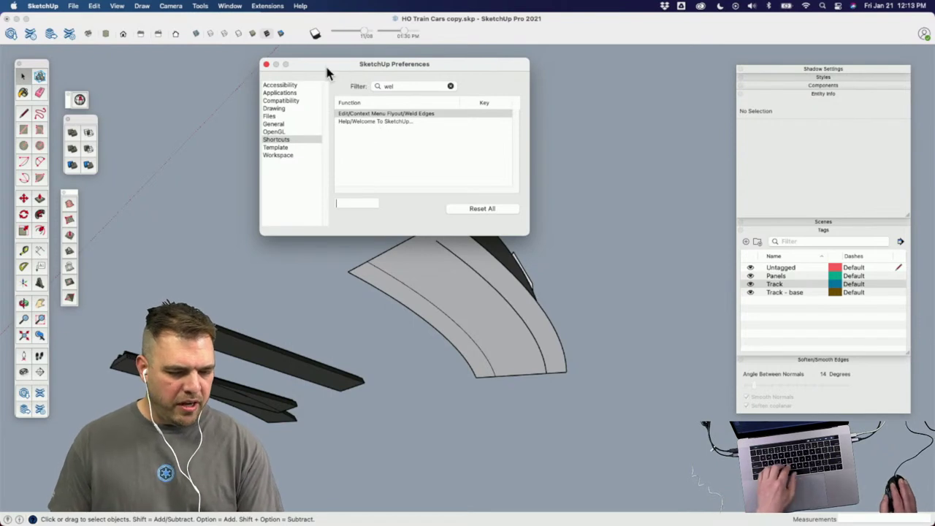
left_click_drag(337, 65, 238, 78)
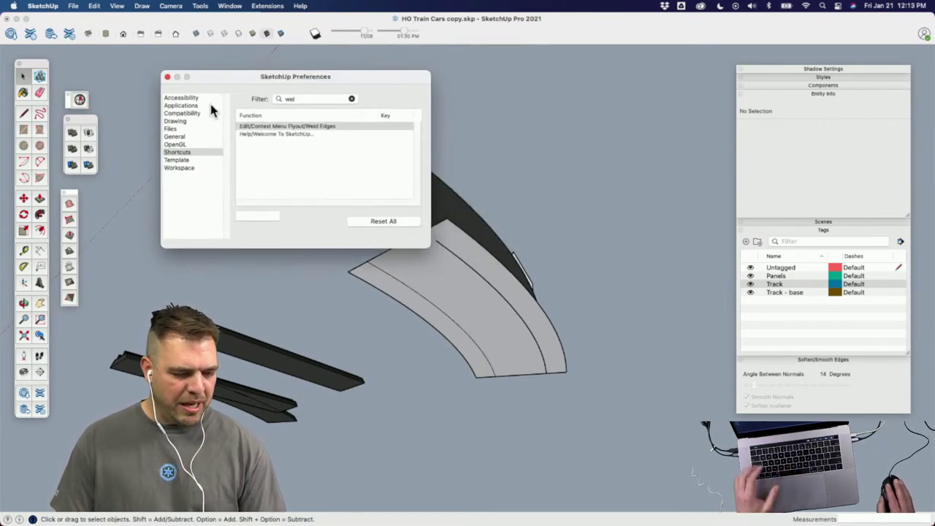
left_click(317, 98)
key("BackSpace")
key("BackSpace")
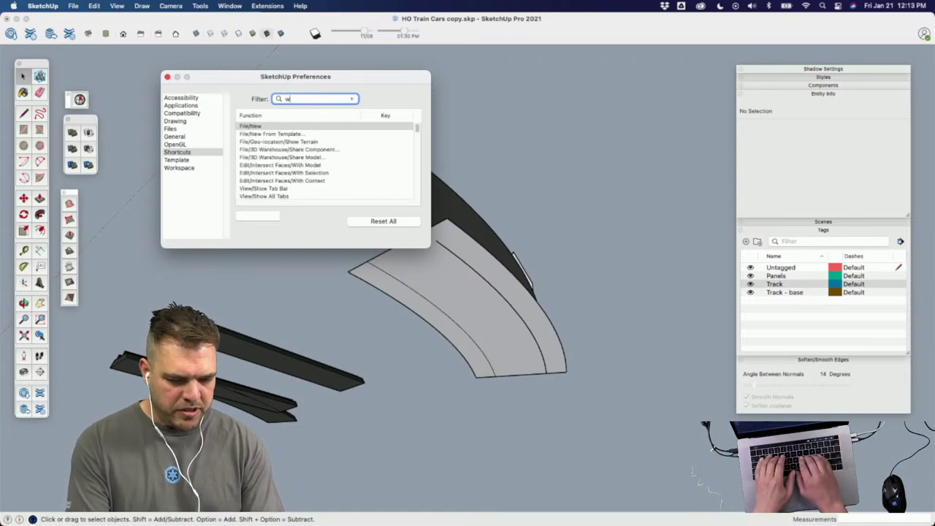
type("el")
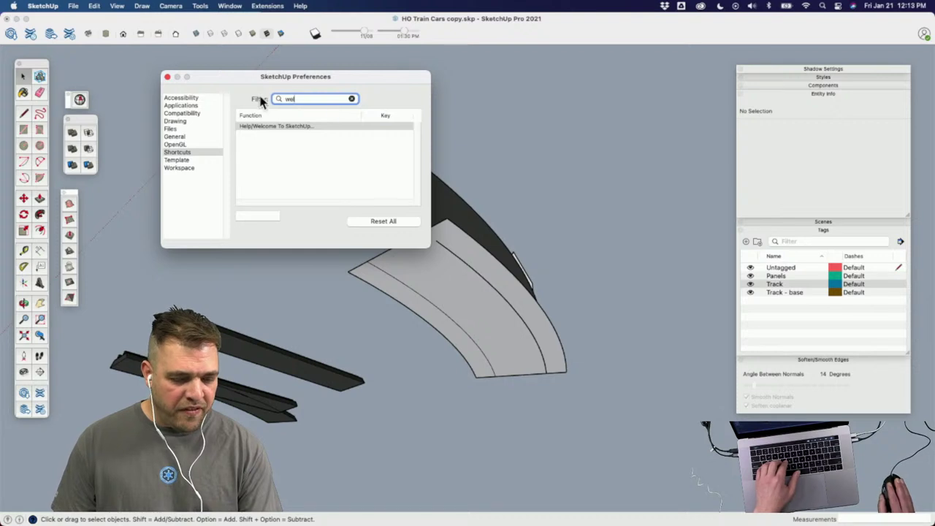
Step: Select the curved track face together with its edges
left_click(478, 255)
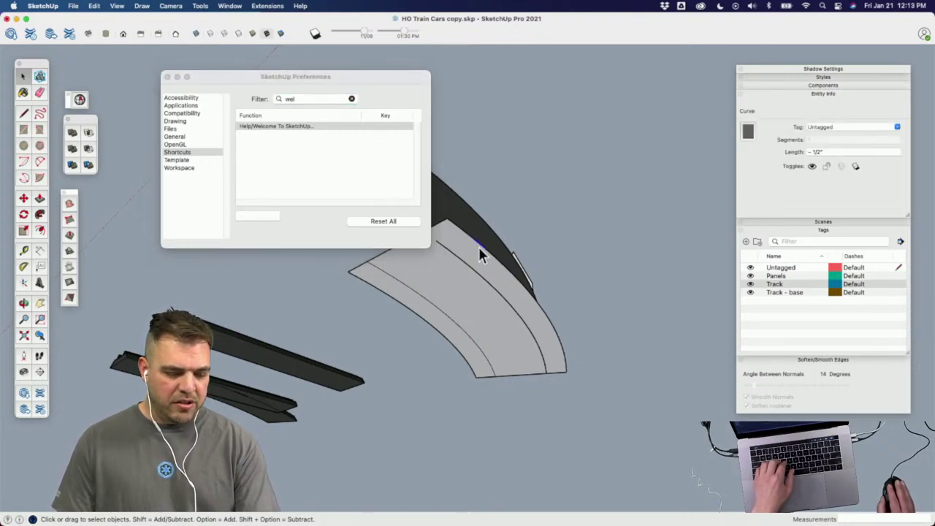
right_click(463, 252)
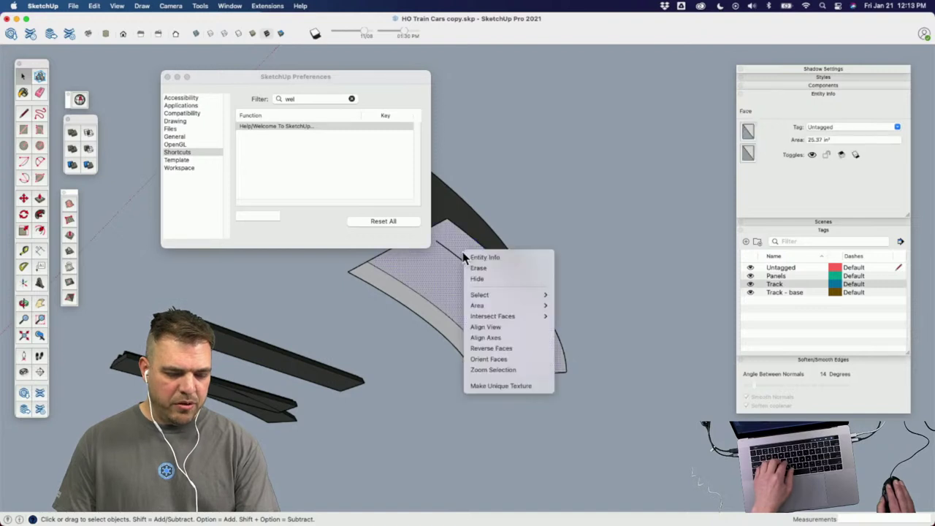
left_click(431, 274)
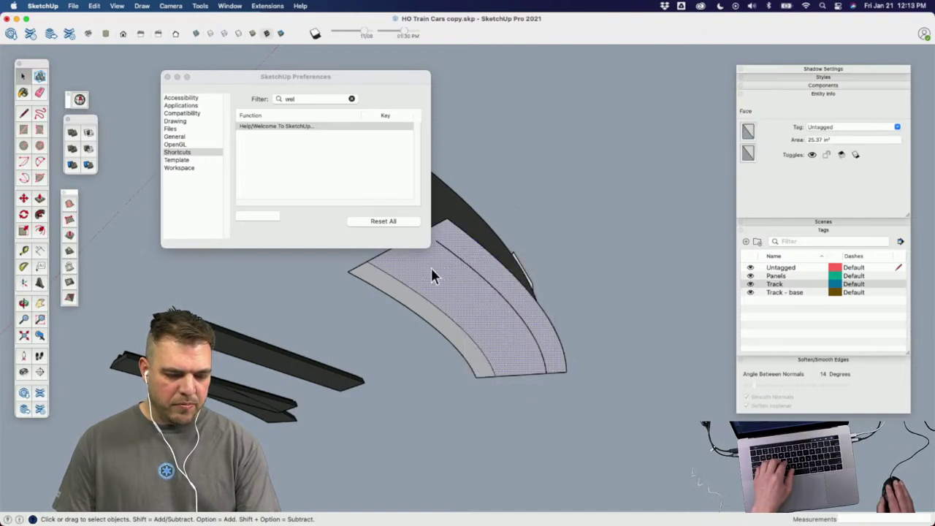
double_click(431, 270)
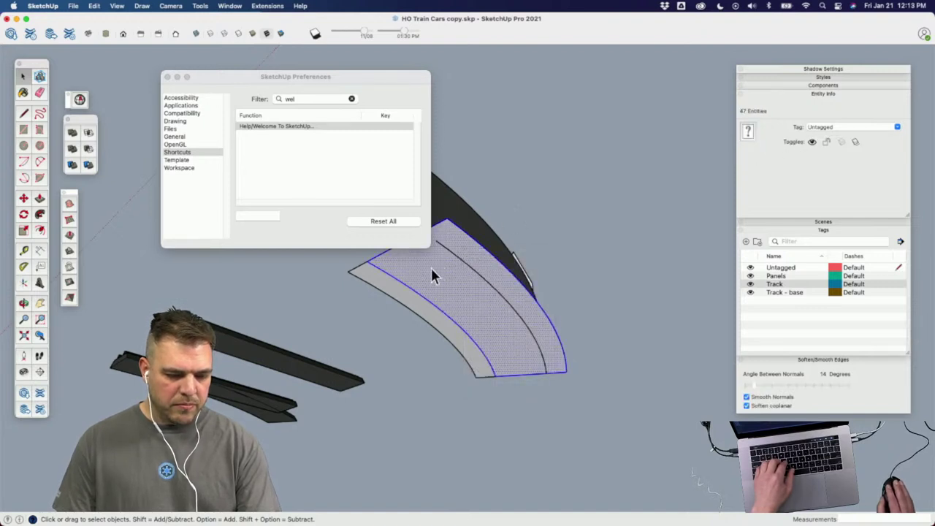
Step: Assign Shift+W as the Weld Edges shortcut in Preferences and close the window
left_click(320, 100)
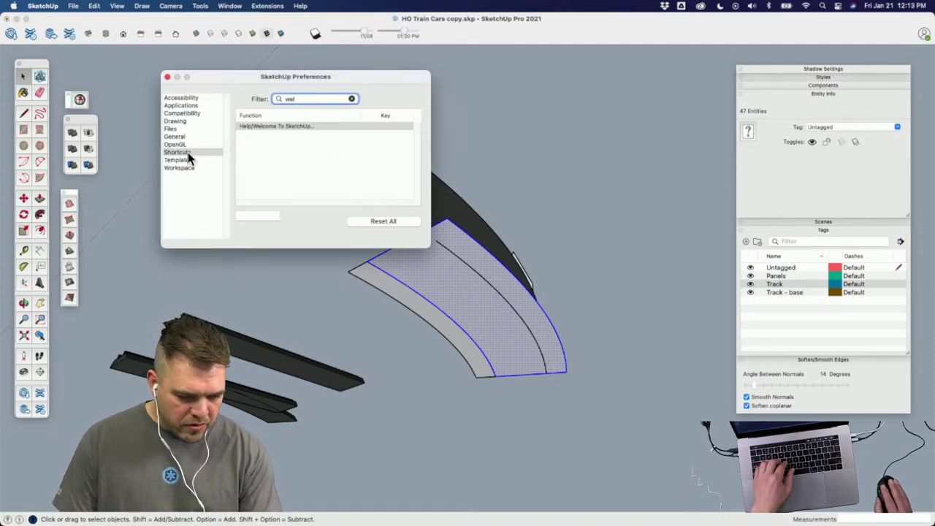
left_click(188, 152)
left_click(310, 99)
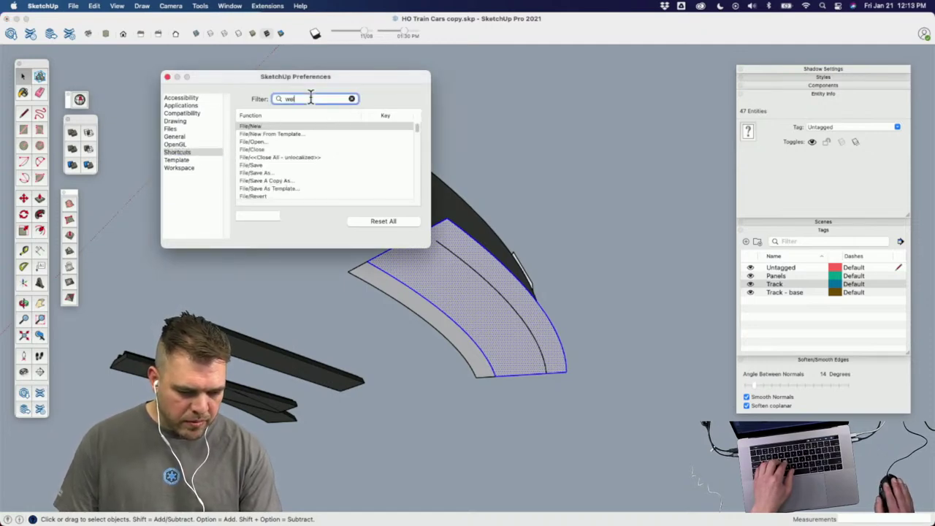
type("d")
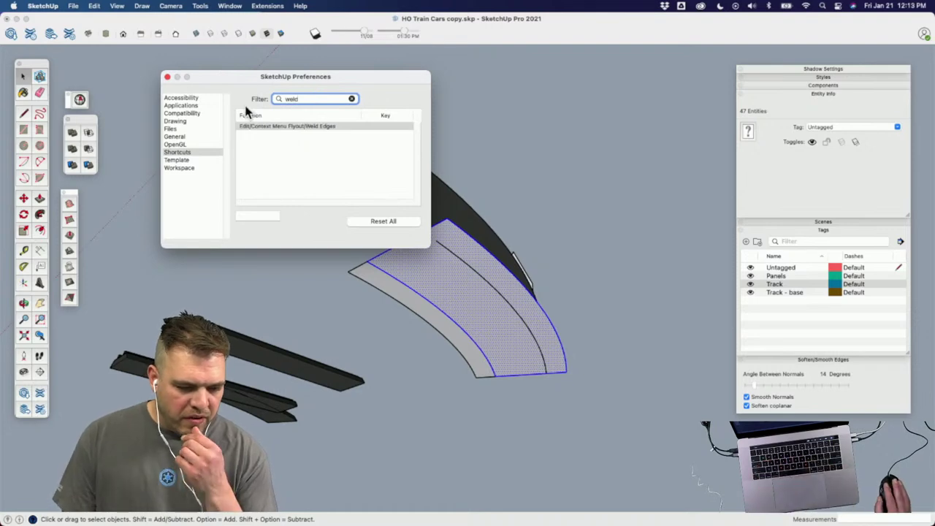
left_click(326, 133)
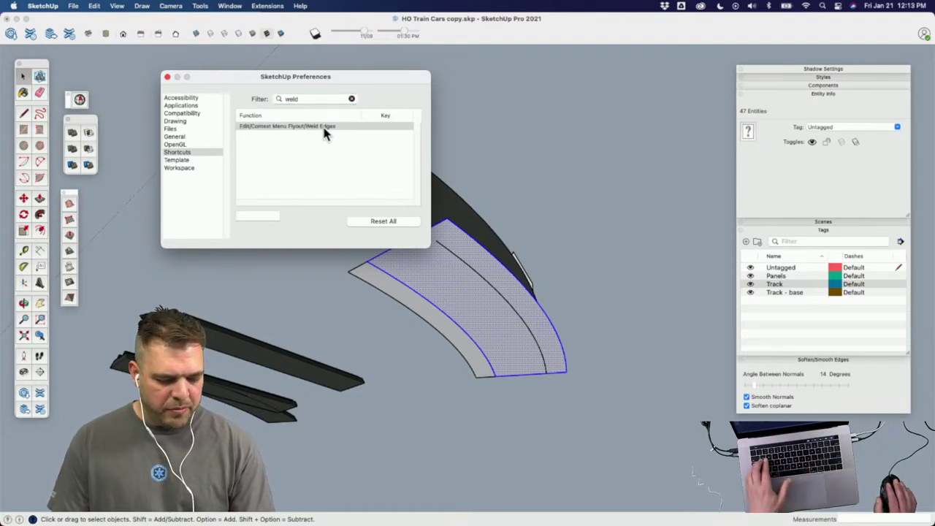
key("shift+w")
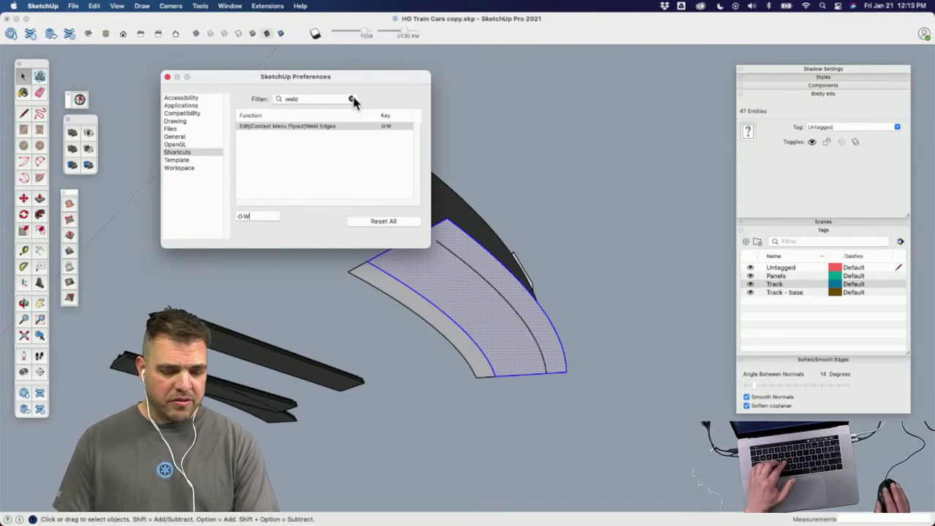
left_click(167, 77)
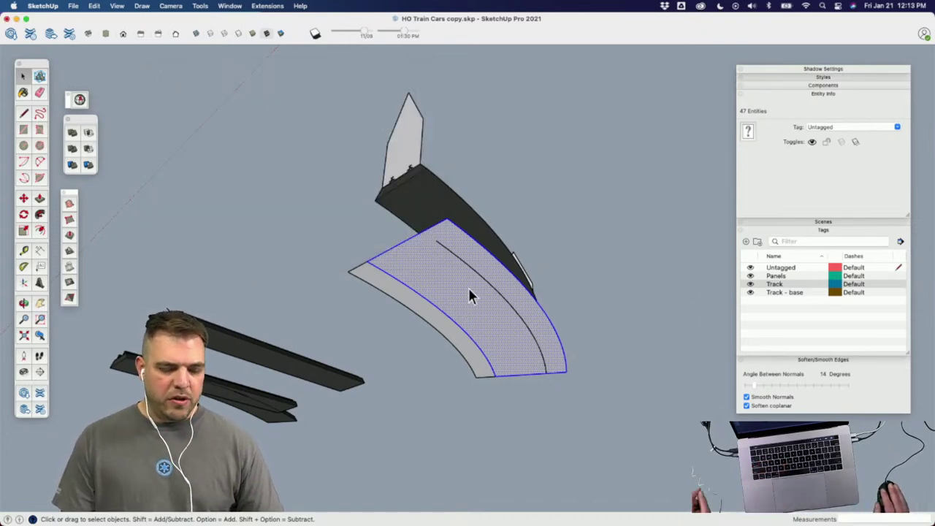
Step: Erase the left and right inner curved lines from the track base face
key("shift+w")
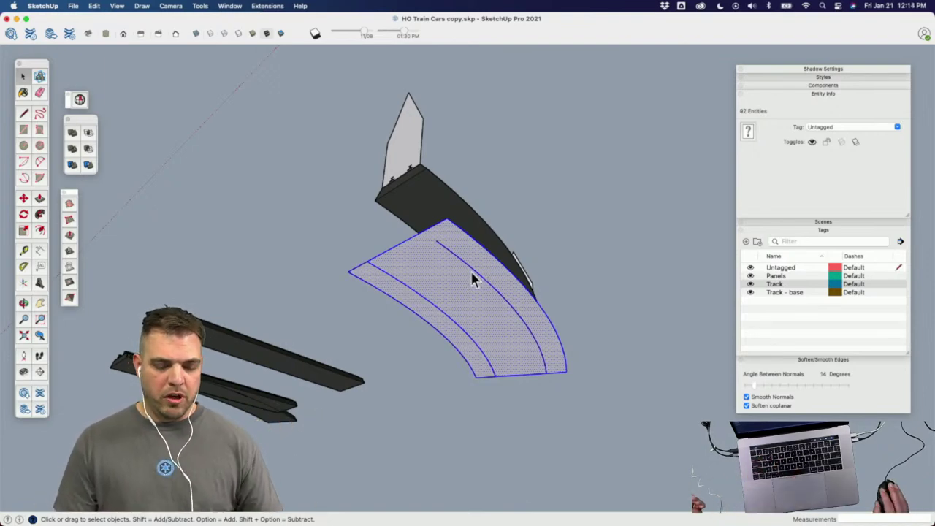
right_click(463, 238)
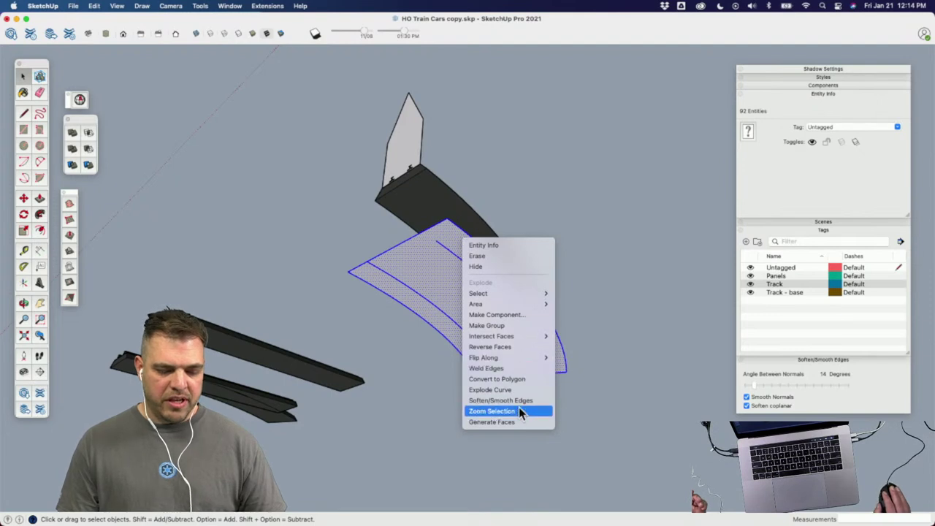
left_click(621, 326)
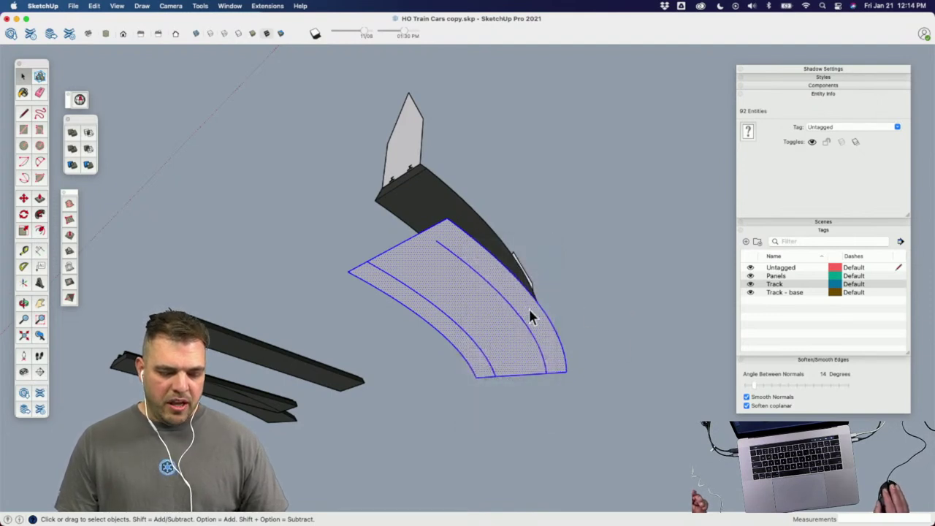
left_click(500, 294)
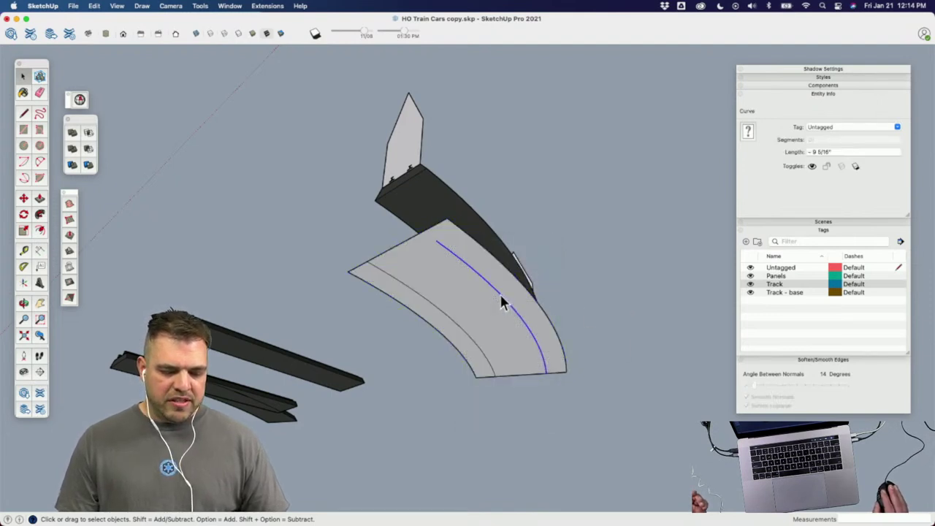
left_click(439, 311)
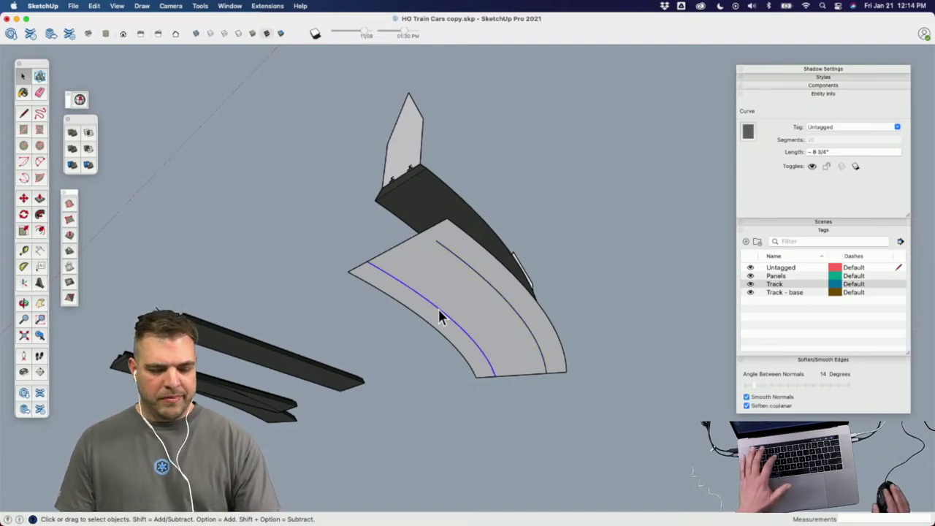
key("e")
left_click(440, 310)
left_click(486, 270)
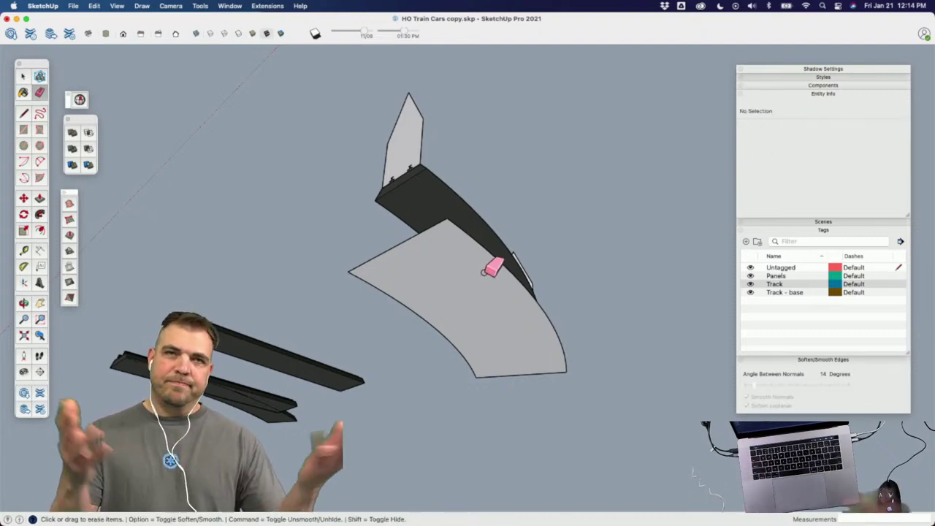
key("space")
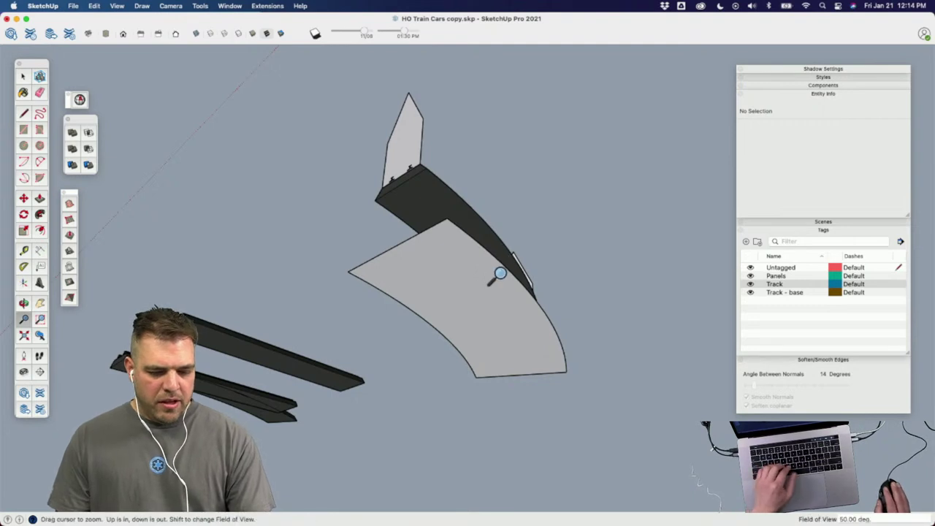
Step: Select the cleaned base face with all its edges
left_click(449, 345)
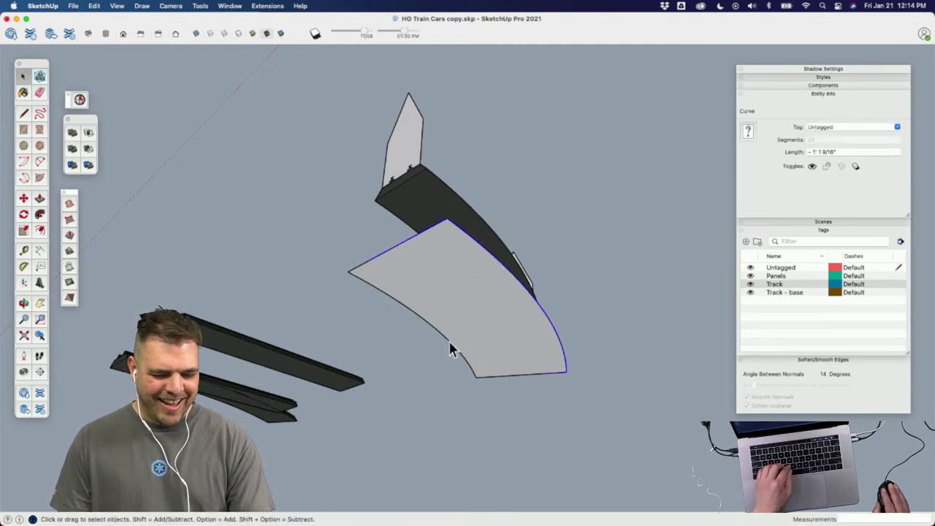
double_click(493, 324)
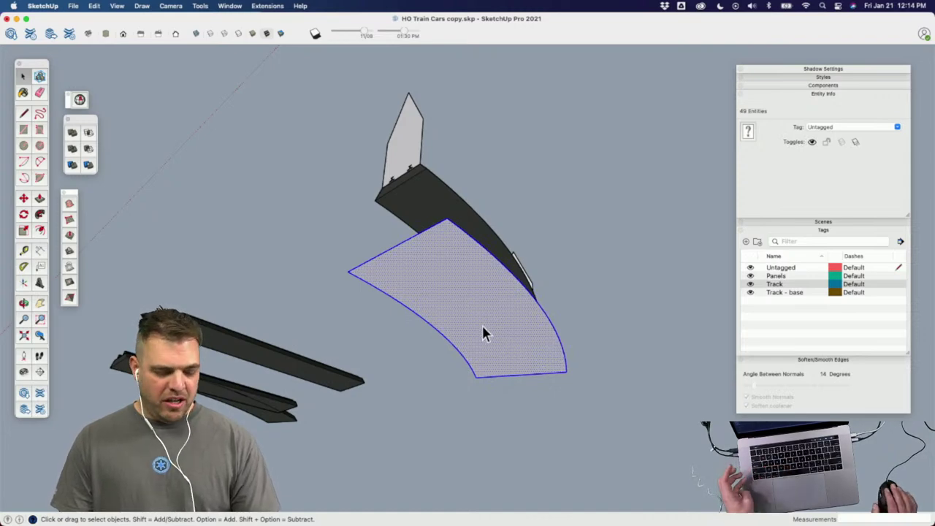
left_click(560, 307)
middle_click_drag(518, 309, 467, 295)
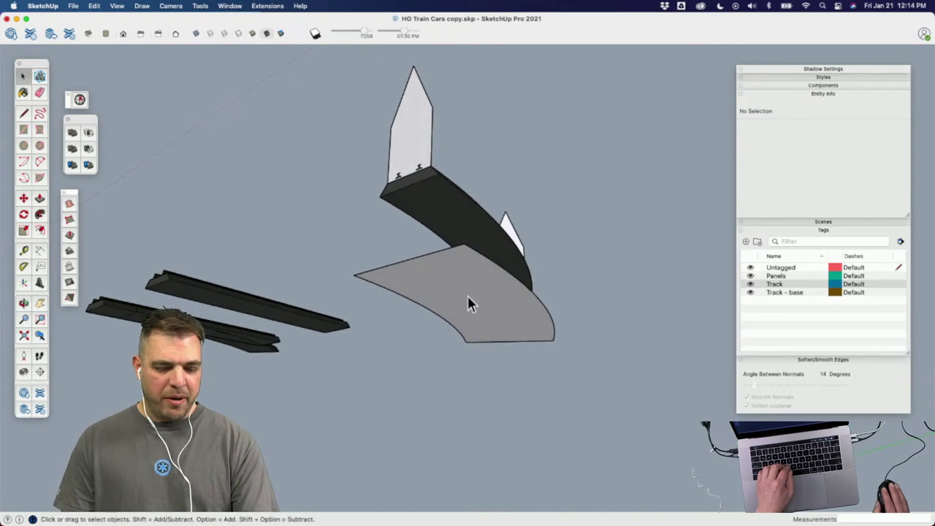
double_click(468, 295)
Step: Group the base face and its edges and tag the group 'Track - base'
key("g")
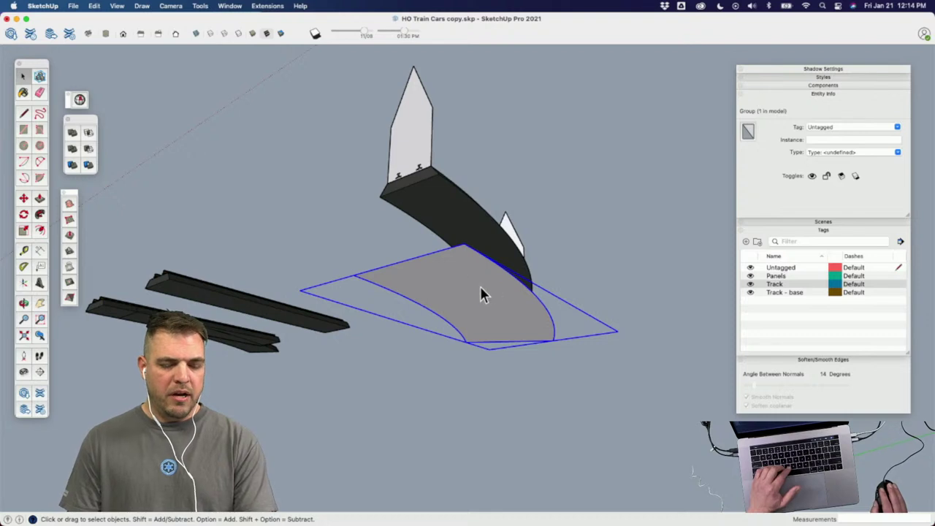
middle_click_drag(480, 288, 461, 289)
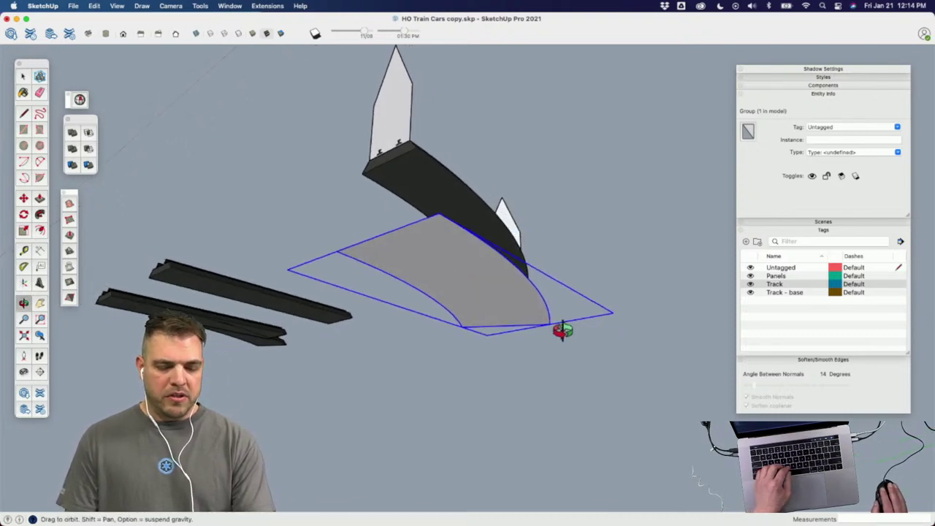
middle_click_drag(562, 331, 561, 330)
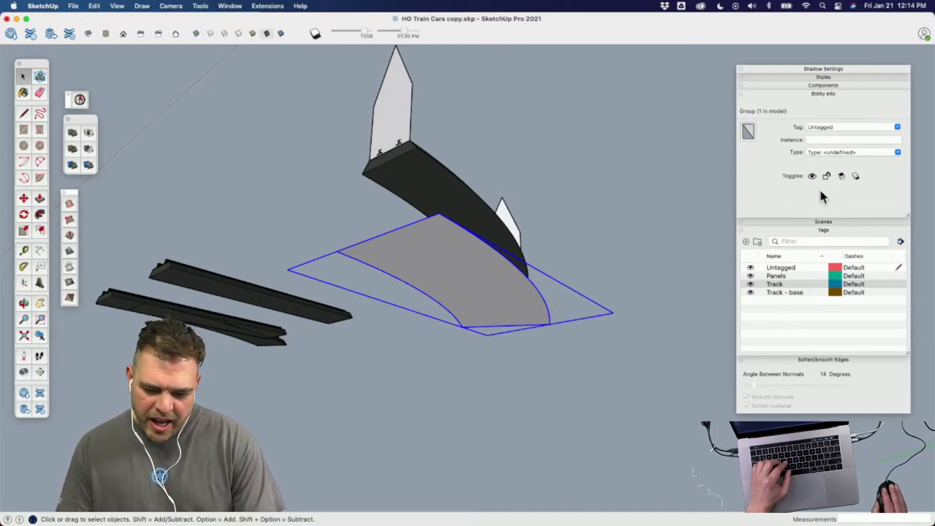
left_click(897, 129)
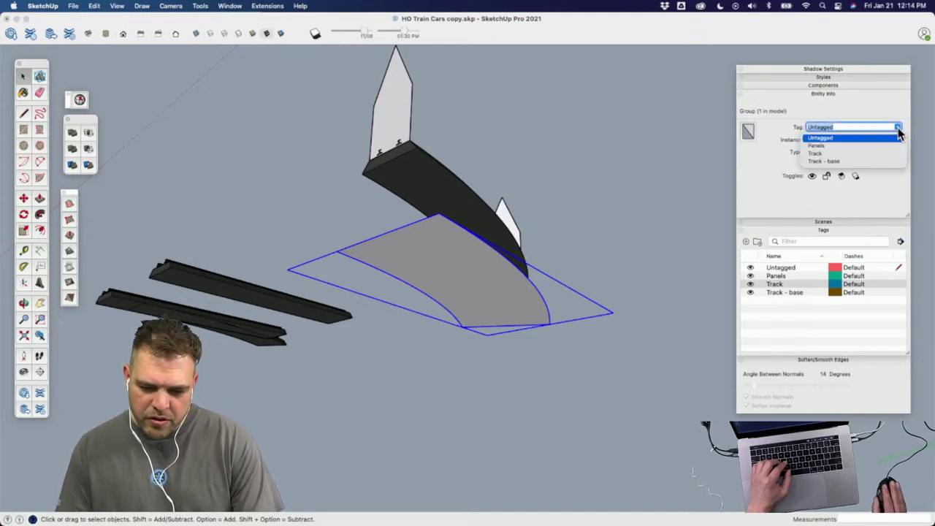
left_click(825, 162)
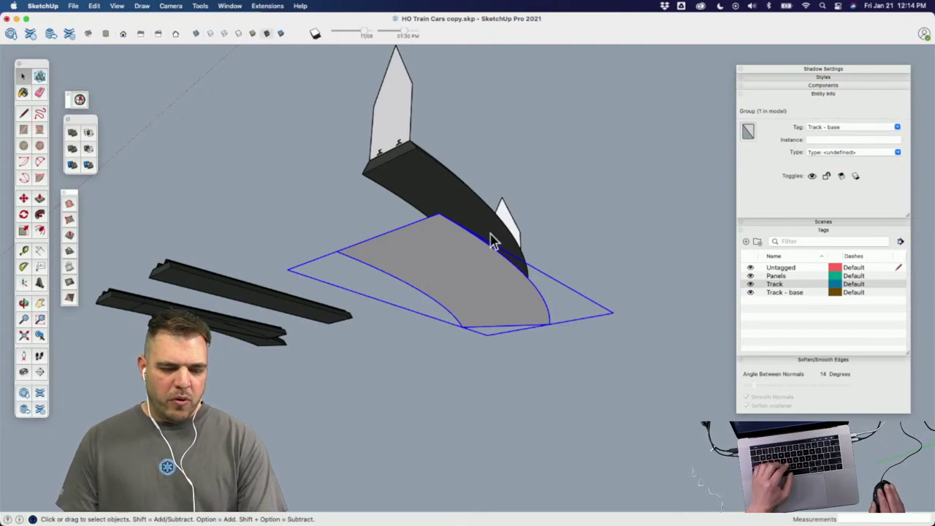
middle_click_drag(445, 205, 463, 449)
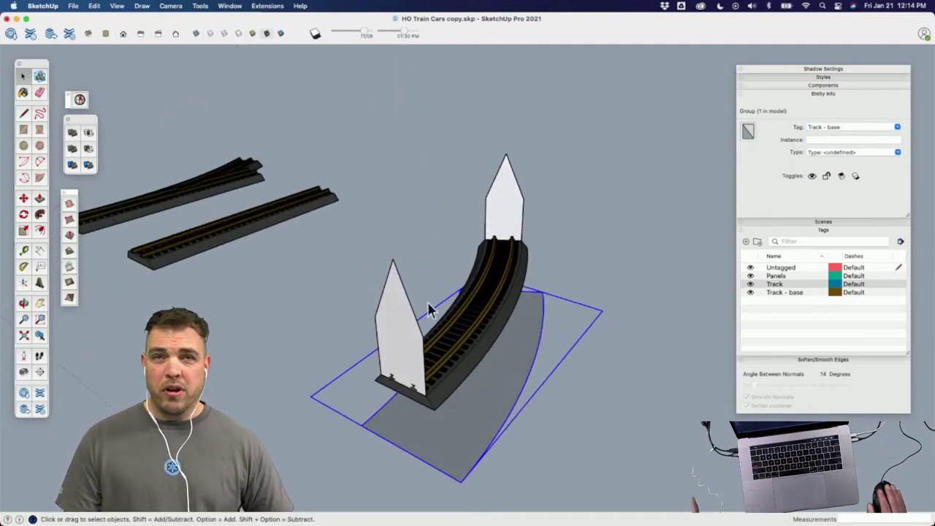
Step: Crossing-select the curved track, its base group and both alignment panels together
scroll(452, 245, "down", 5)
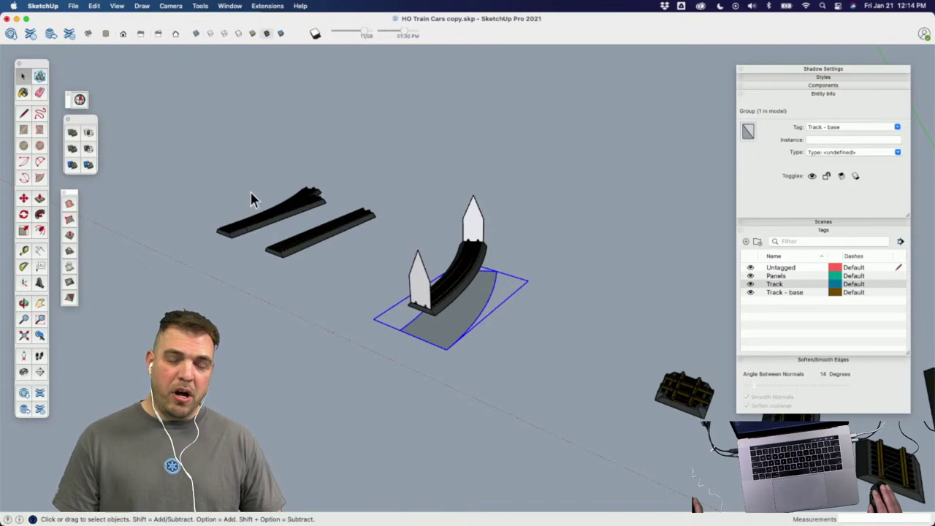
scroll(447, 319, "up", 3)
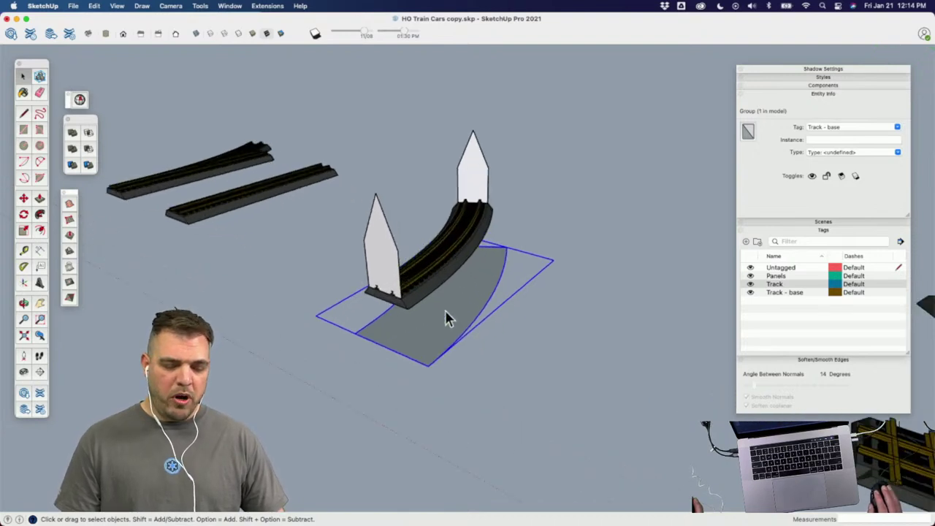
left_click(385, 264)
left_click(475, 184)
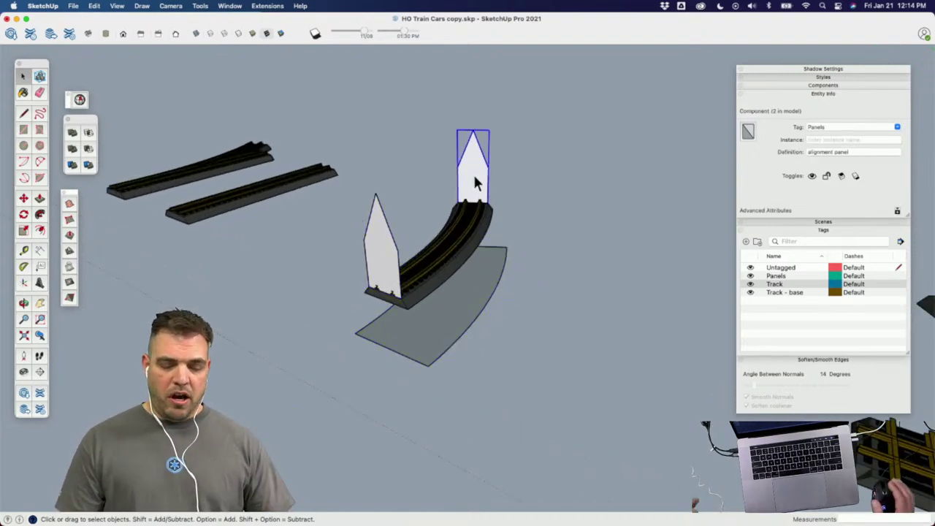
left_click(460, 244)
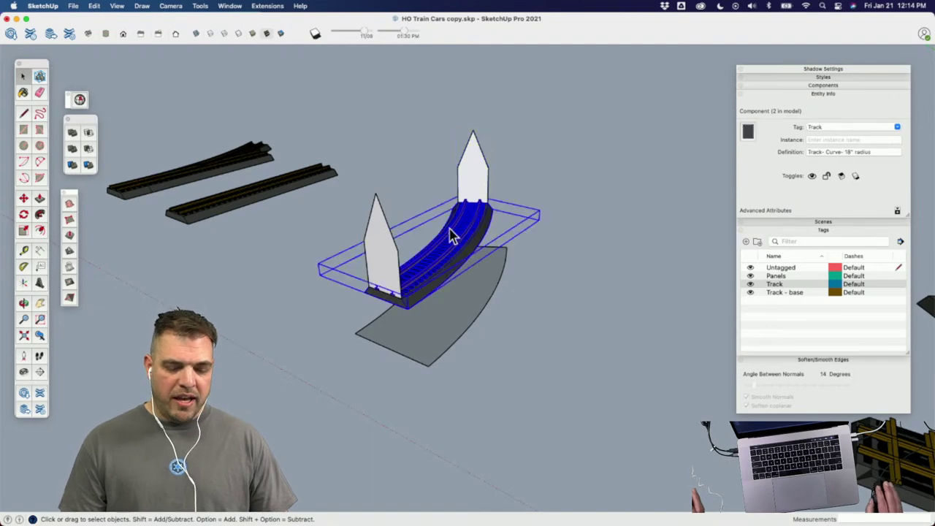
left_click(448, 336)
middle_click_drag(451, 352, 522, 378)
left_click_drag(521, 385, 369, 126)
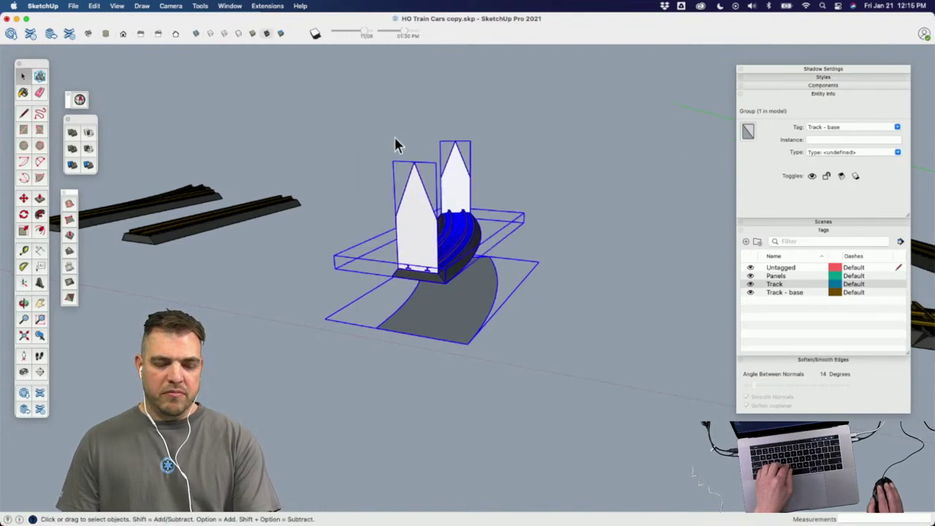
left_click(466, 189)
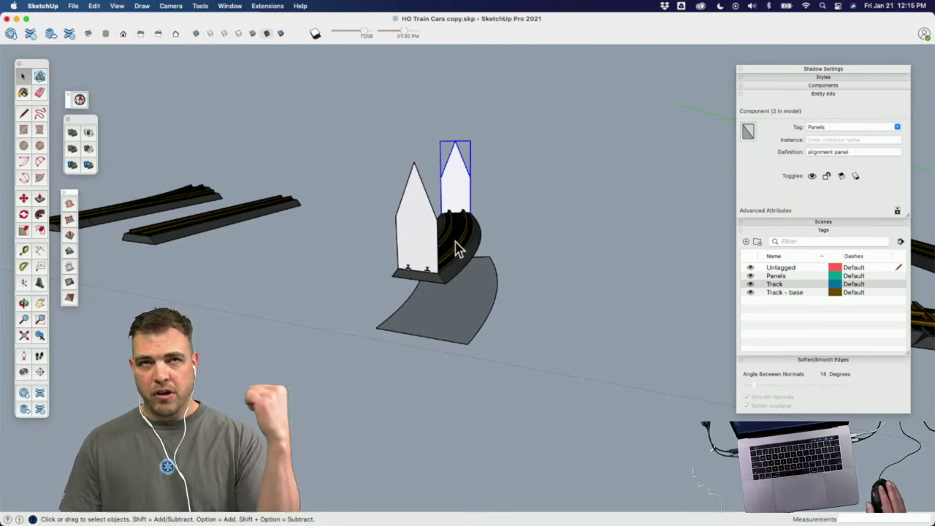
left_click_drag(510, 363, 369, 111)
middle_click_drag(464, 293, 424, 294)
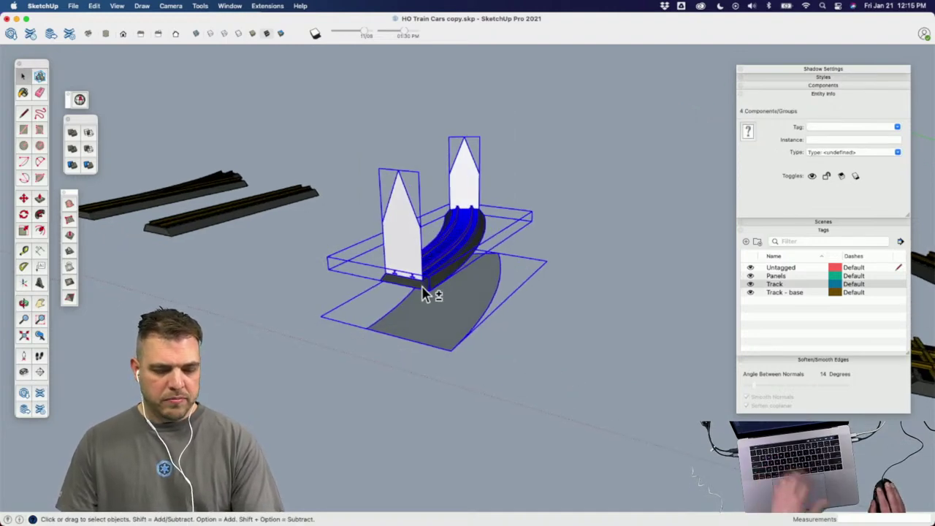
Step: Make a component named 'GT-18 Radius L' that glues to Any face
key("g")
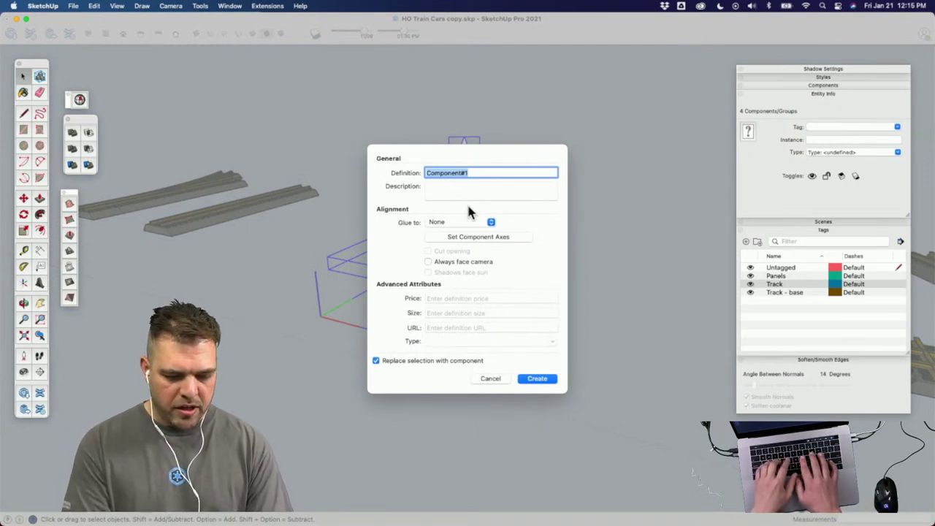
type("GT-18 Radius")
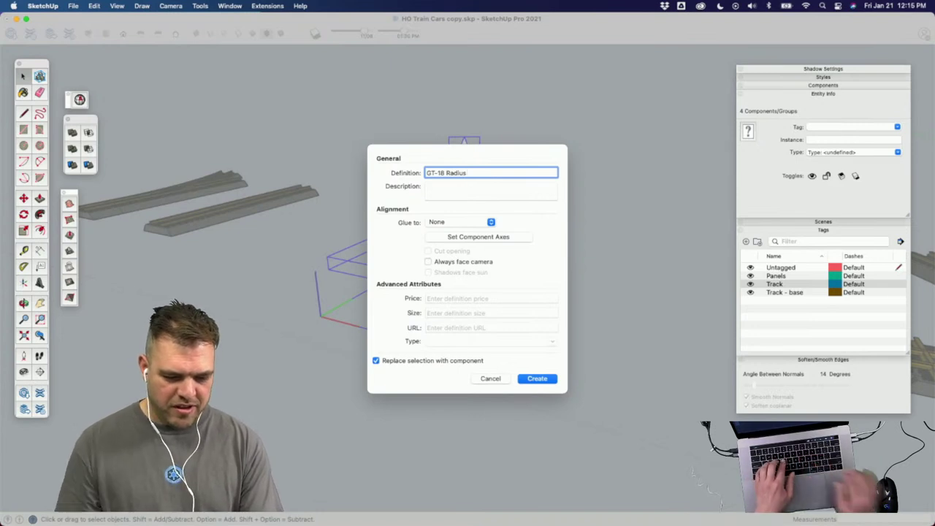
type("L")
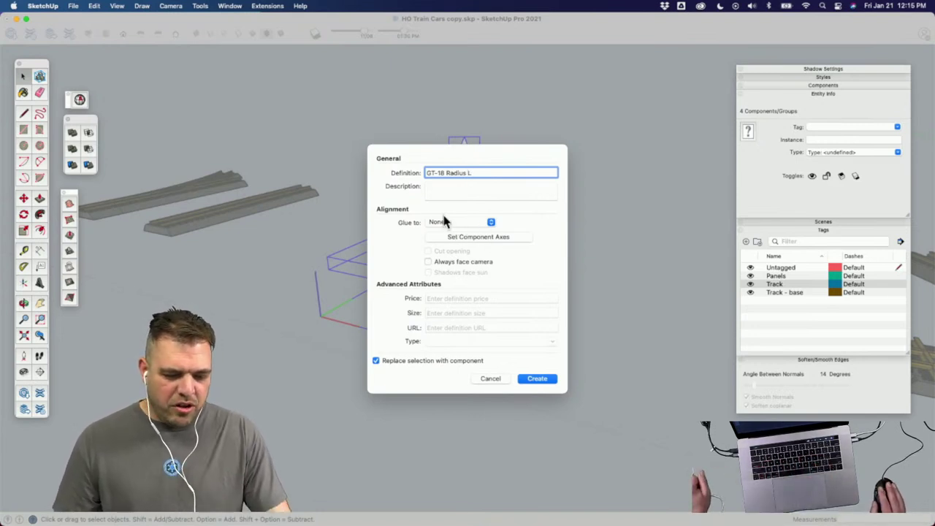
left_click(491, 222)
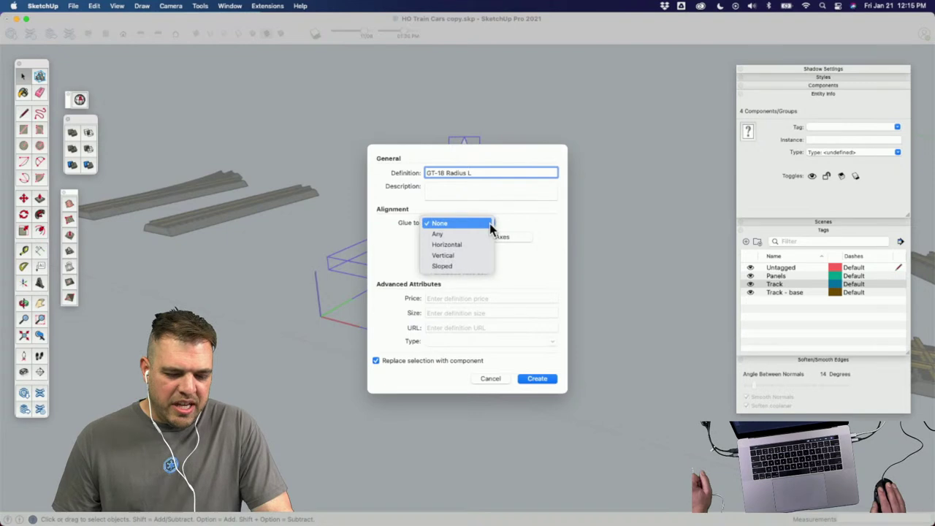
left_click(453, 235)
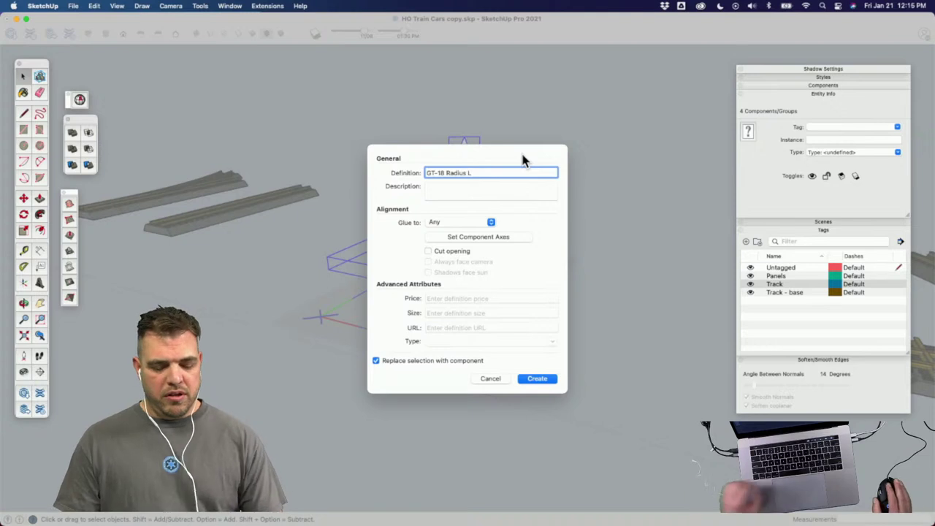
Step: Set the component axes at the left panel's top corner and create the component
left_click(482, 237)
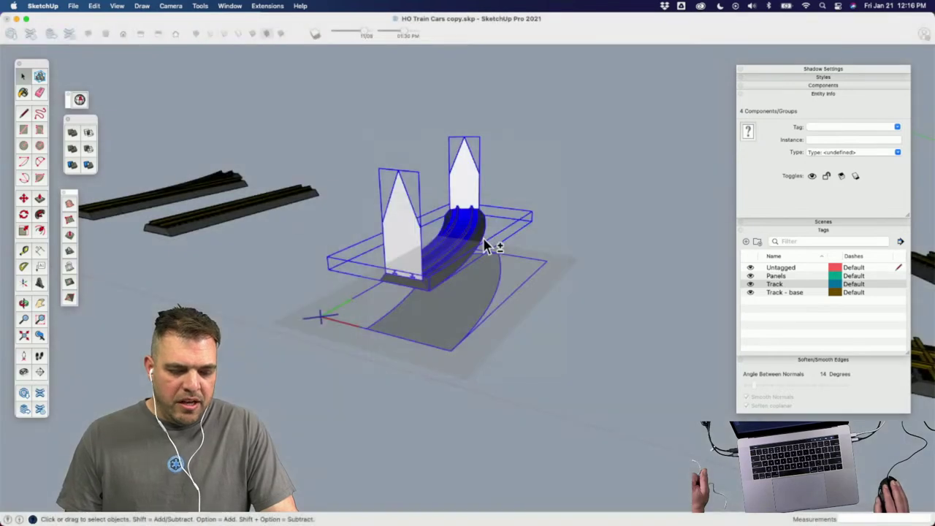
left_click(398, 171)
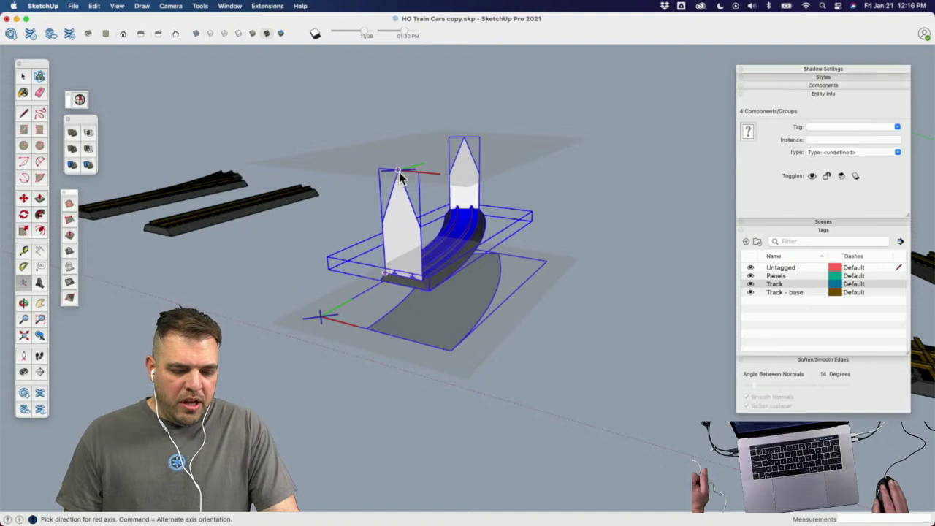
left_click(319, 163)
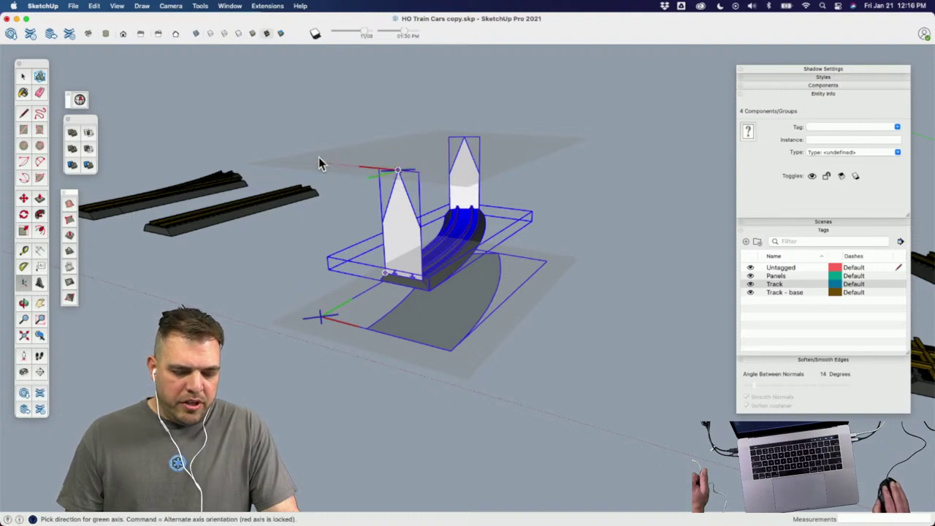
left_click(403, 233)
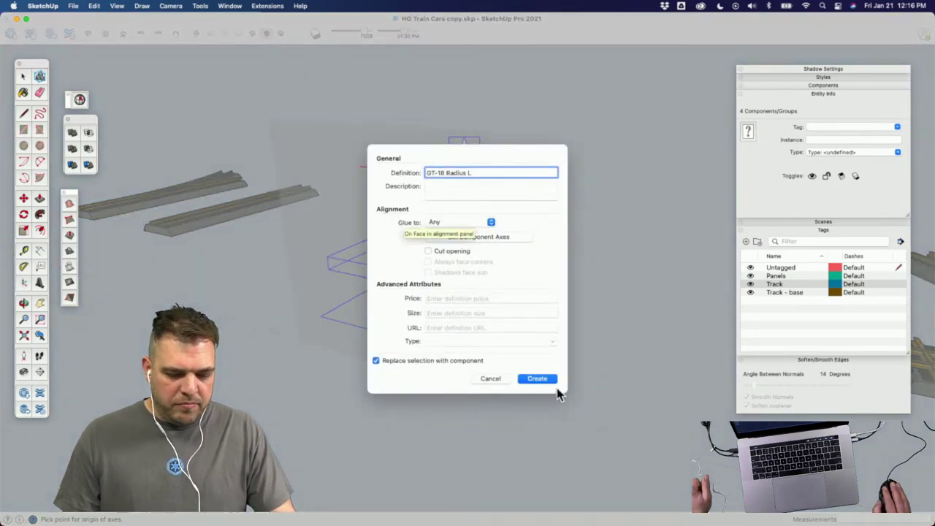
left_click(537, 379)
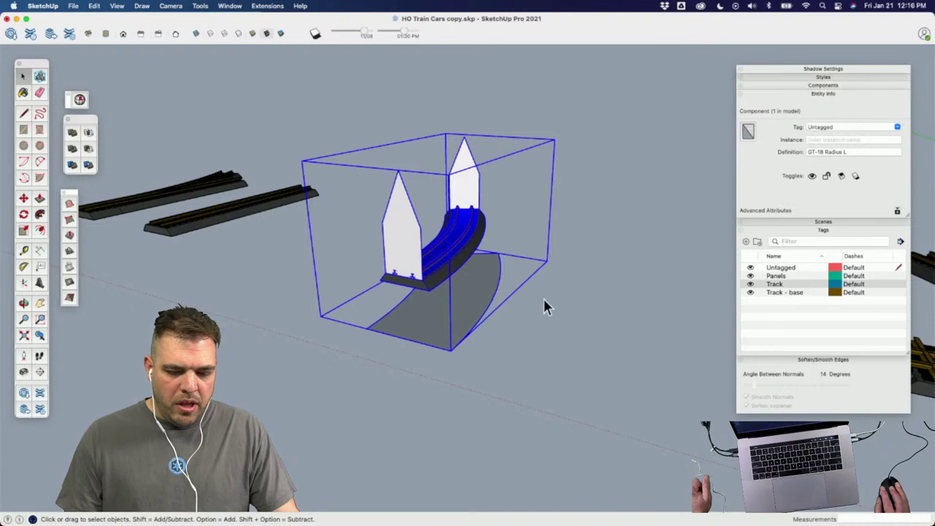
Step: Collapse Entity Info and Tags, expand Components, and place a GT-18 Radius L copy above the original
middle_click_drag(449, 307, 677, 237)
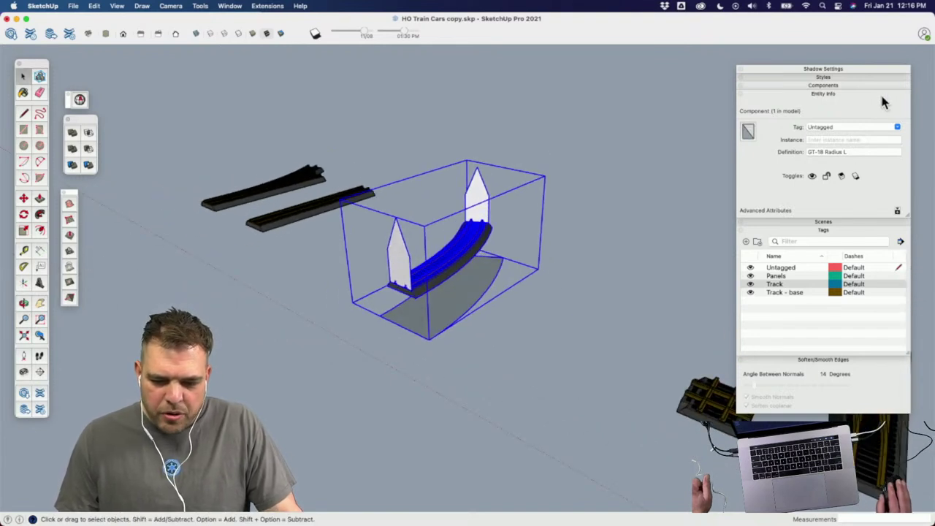
left_click(850, 94)
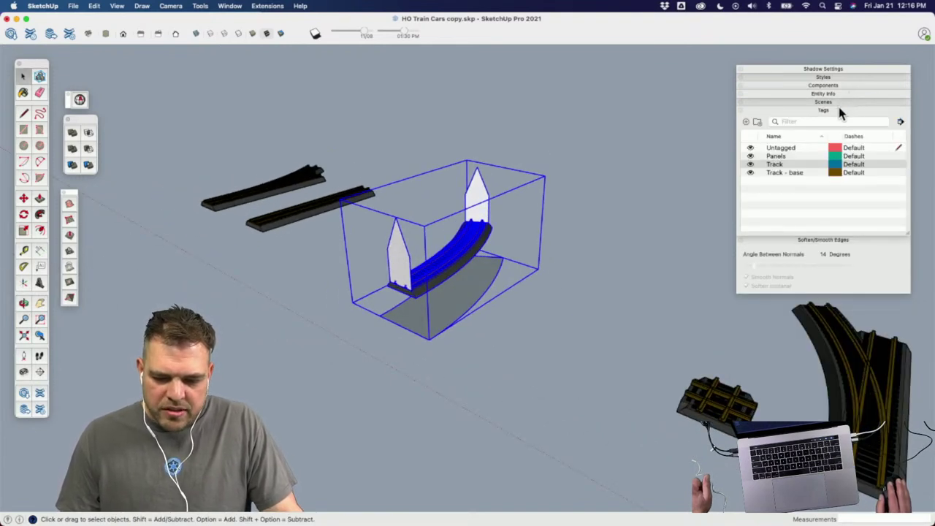
left_click(844, 110)
left_click(846, 86)
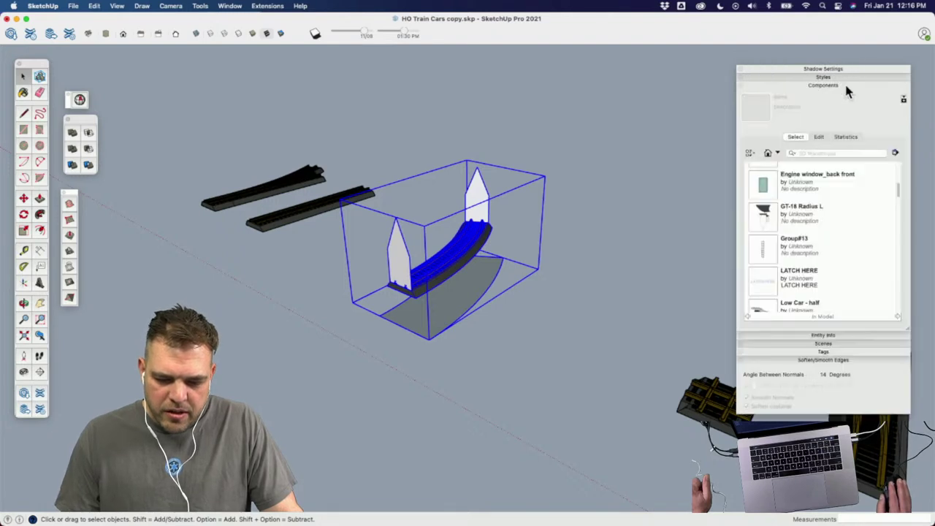
left_click_drag(855, 68, 844, 52)
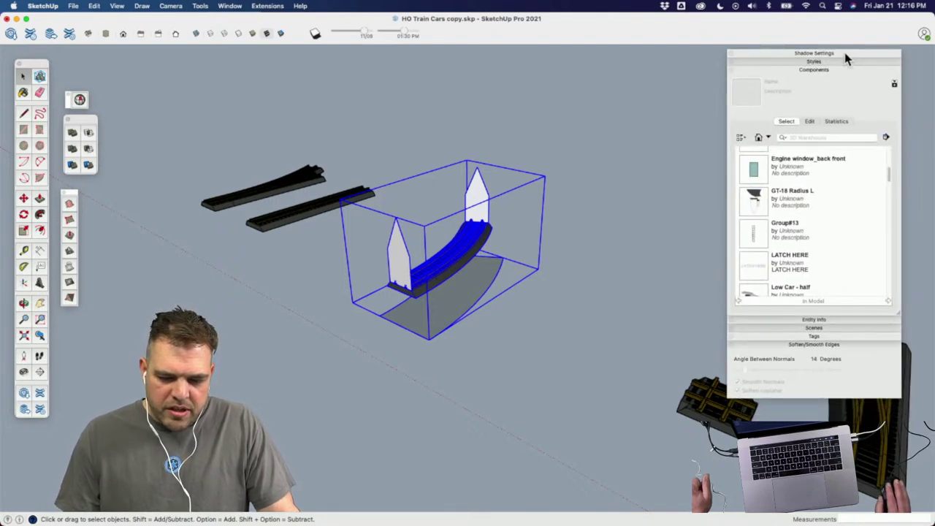
left_click(755, 203)
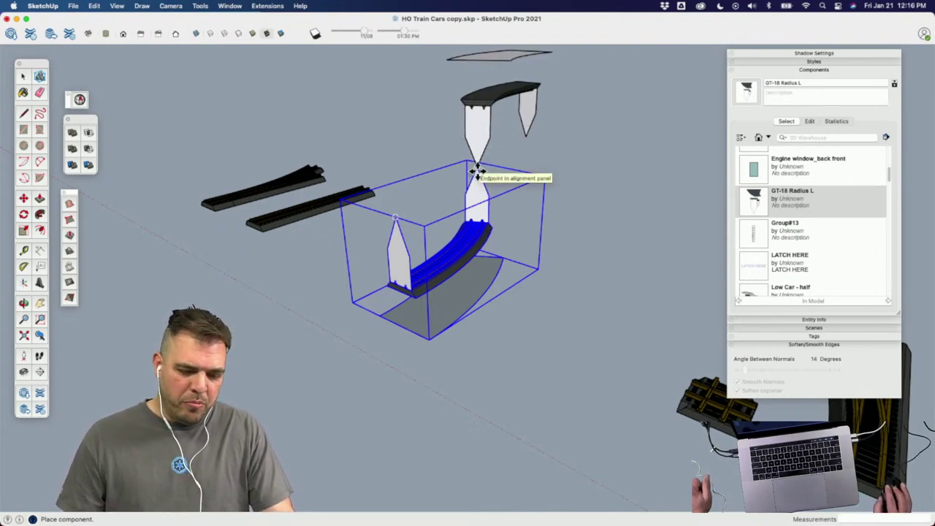
middle_click_drag(475, 167, 255, 276)
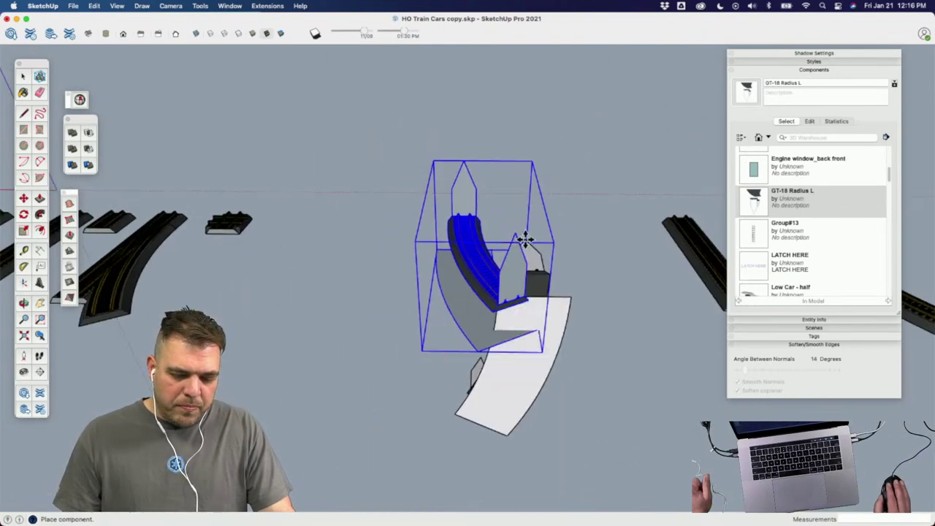
mouse_move(518, 235)
middle_mouse_down()
mouse_move(484, 278)
mouse_move(532, 183)
mouse_move(428, 146)
mouse_move(411, 202)
mouse_move(515, 238)
middle_mouse_up()
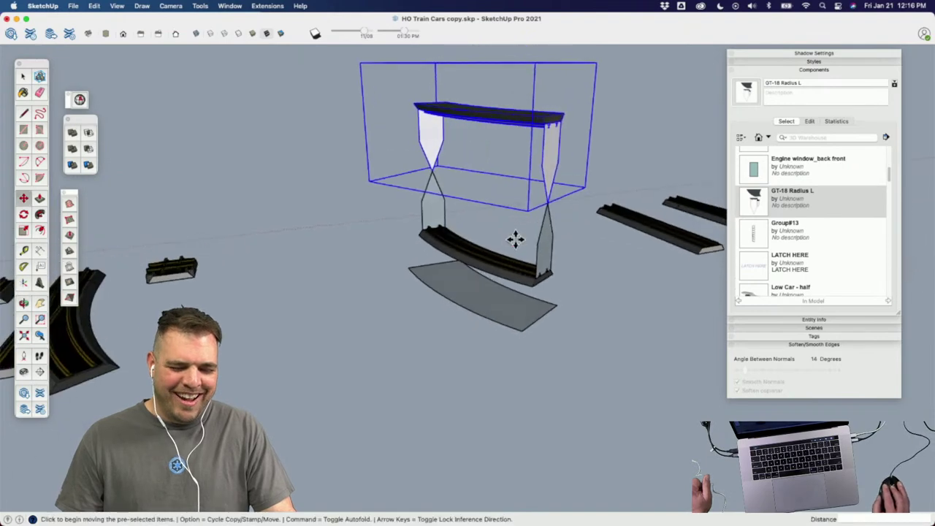
middle_click_drag(277, 224, 530, 286)
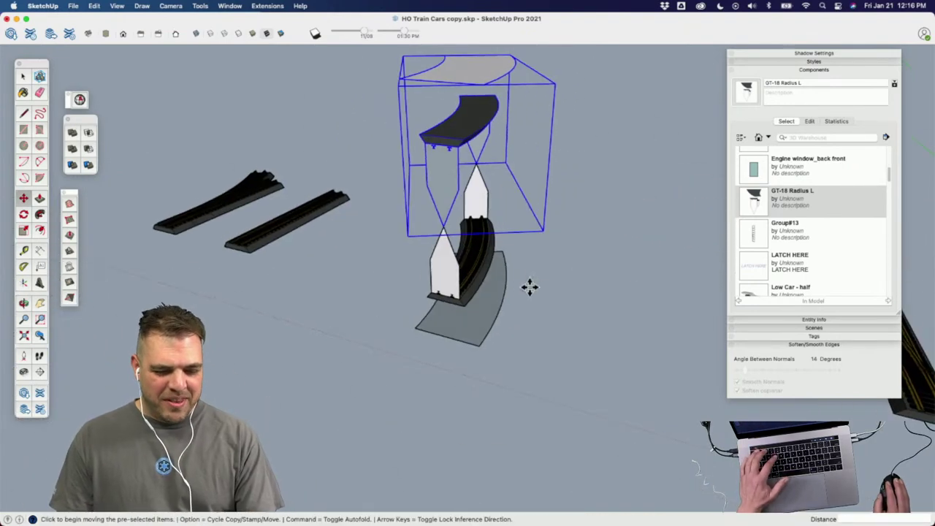
Step: Erase the stray copy and open the GT-18 Radius L component for editing
left_click(473, 134)
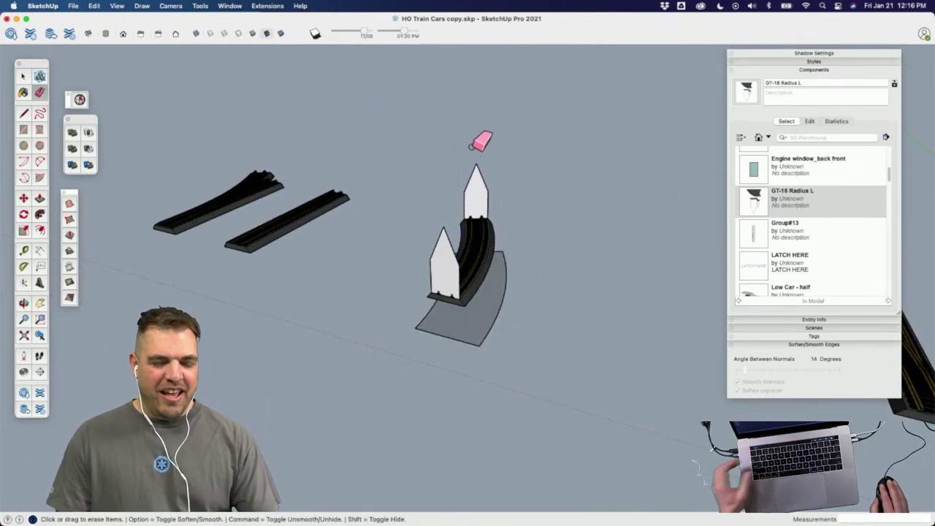
key("space")
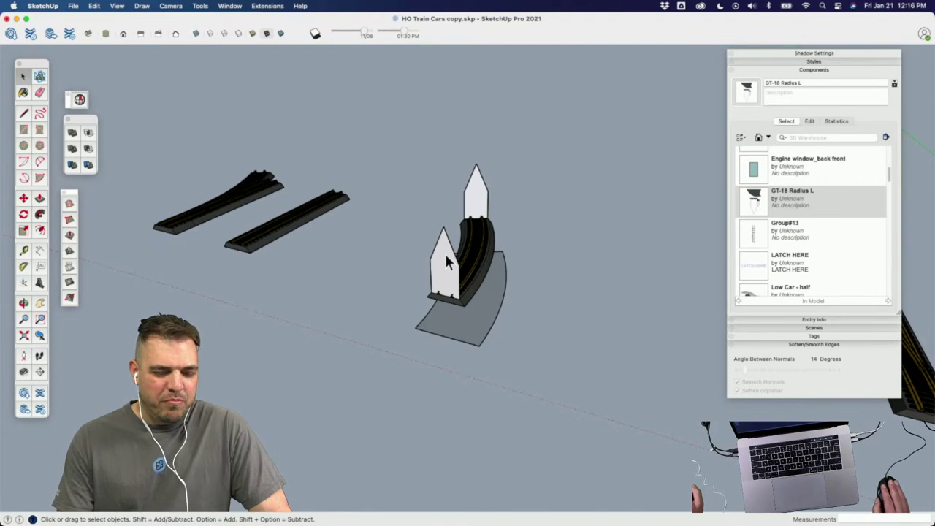
double_click(445, 253)
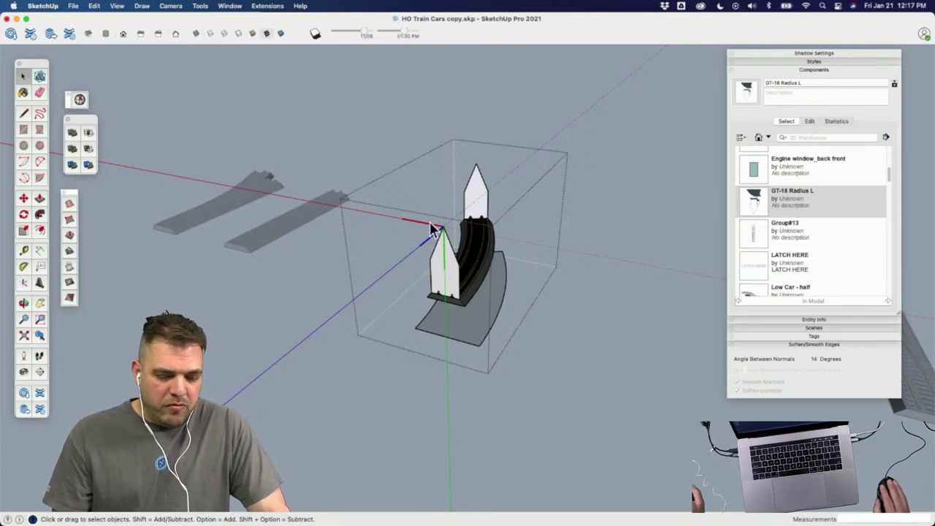
Step: Place new axes at the panel top with green pointing up, then close and accept the update
right_click(439, 231)
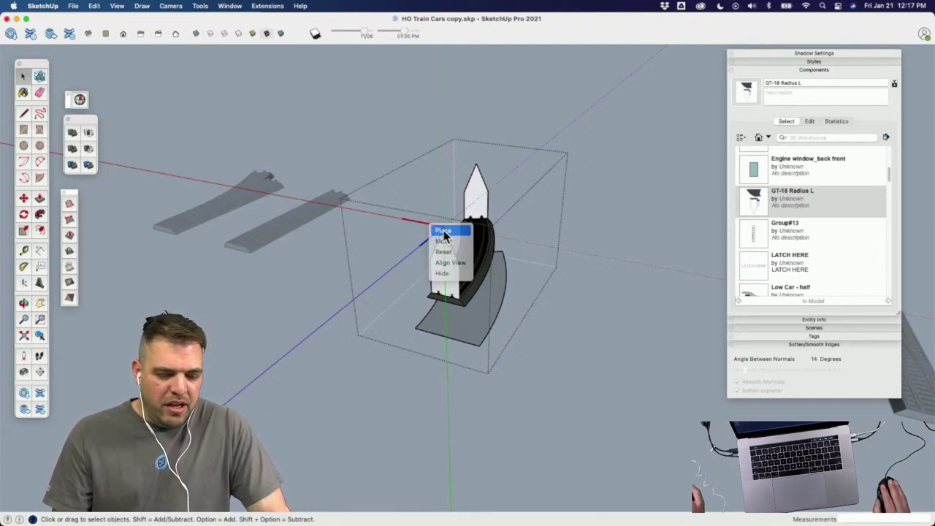
left_click(443, 230)
left_click(443, 227)
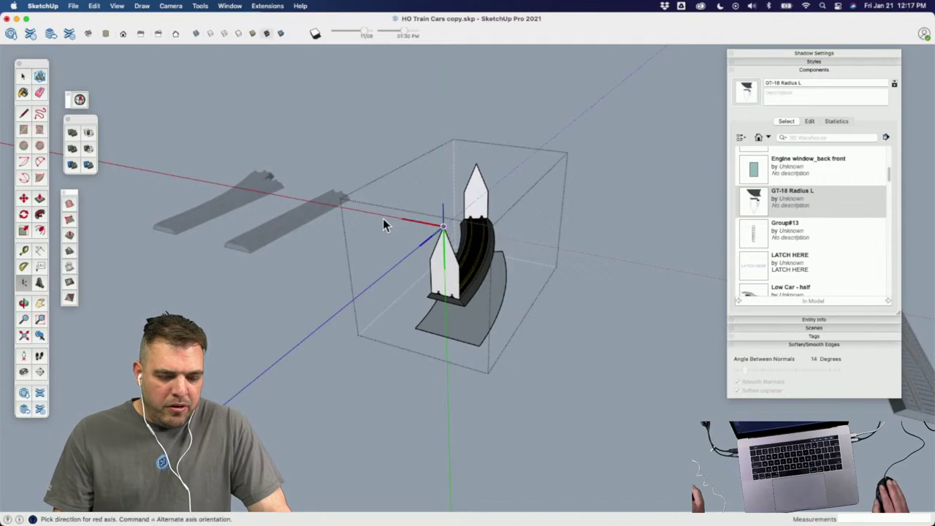
left_click(442, 132)
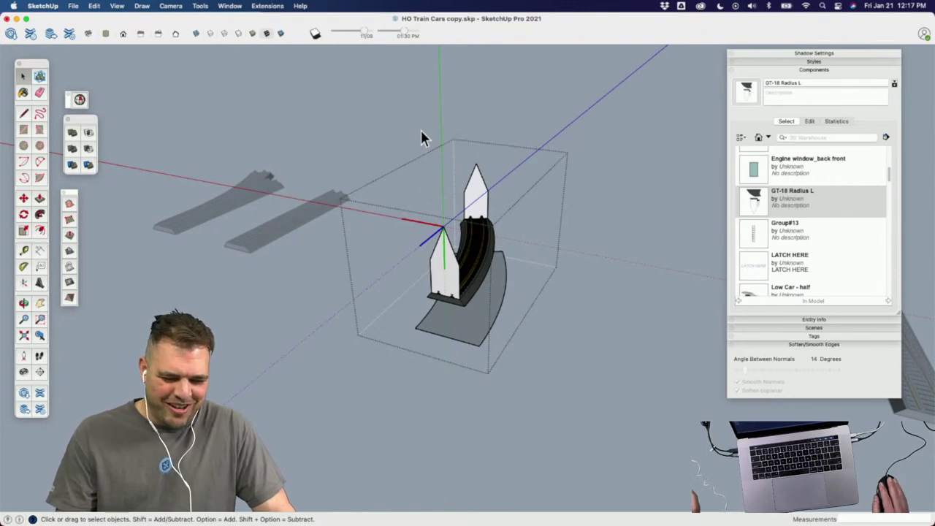
right_click(415, 175)
left_click(436, 182)
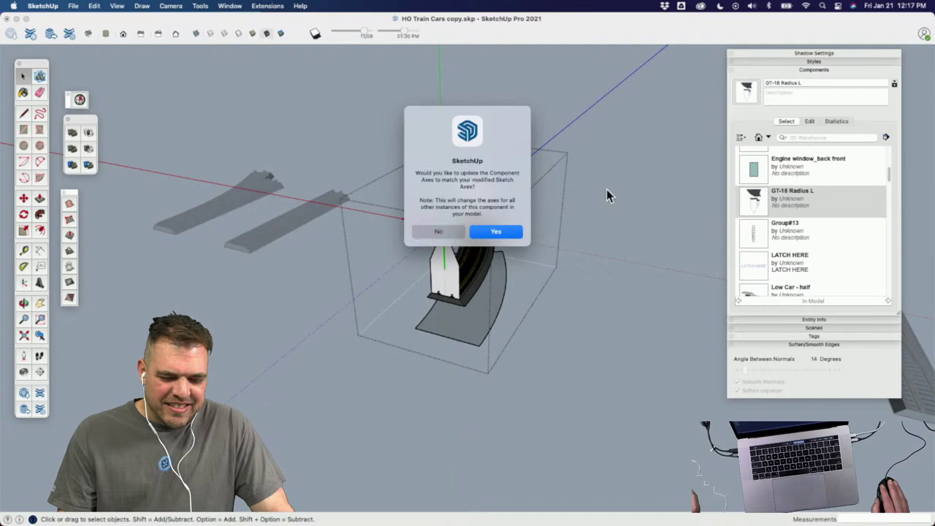
left_click(496, 233)
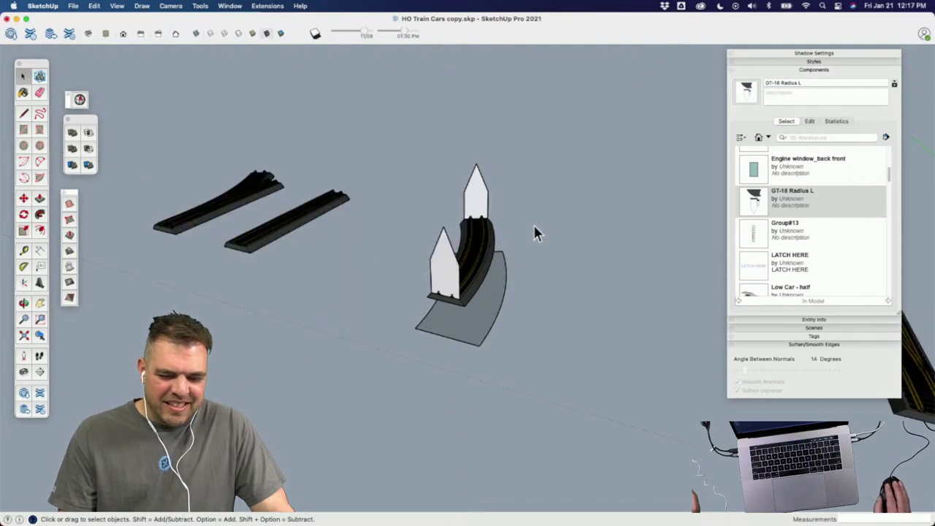
middle_click_drag(534, 232, 474, 252)
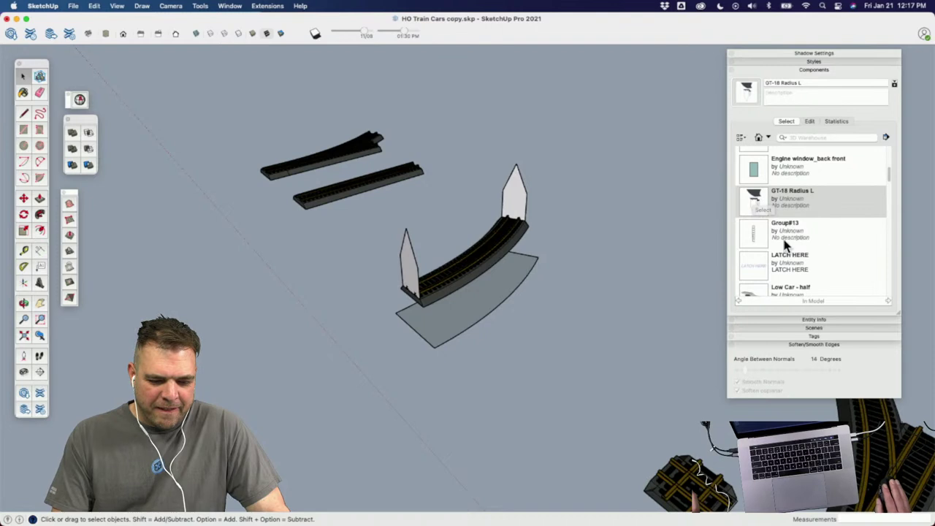
Step: Place three GT-18 Radius L copies end to end from the Components panel
left_click(757, 208)
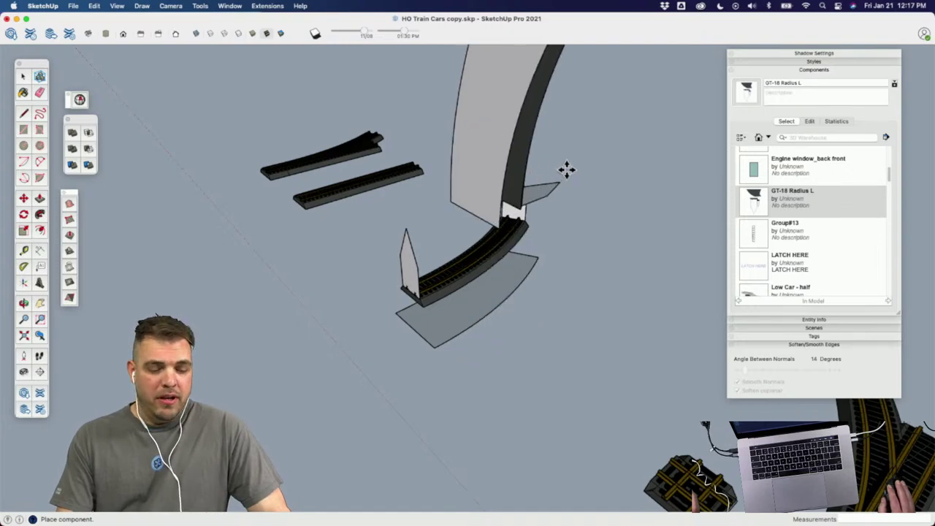
middle_click_drag(590, 198, 501, 246)
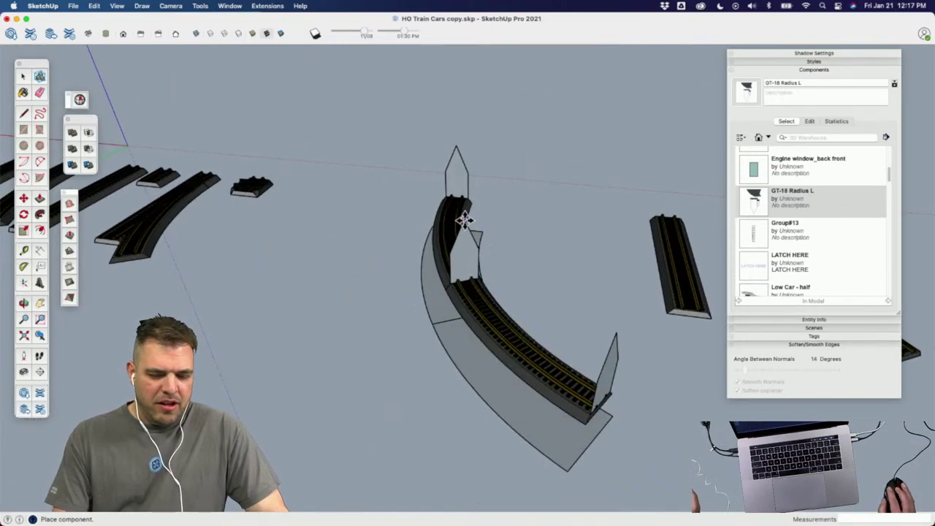
left_click(460, 212)
middle_click_drag(407, 219, 464, 303)
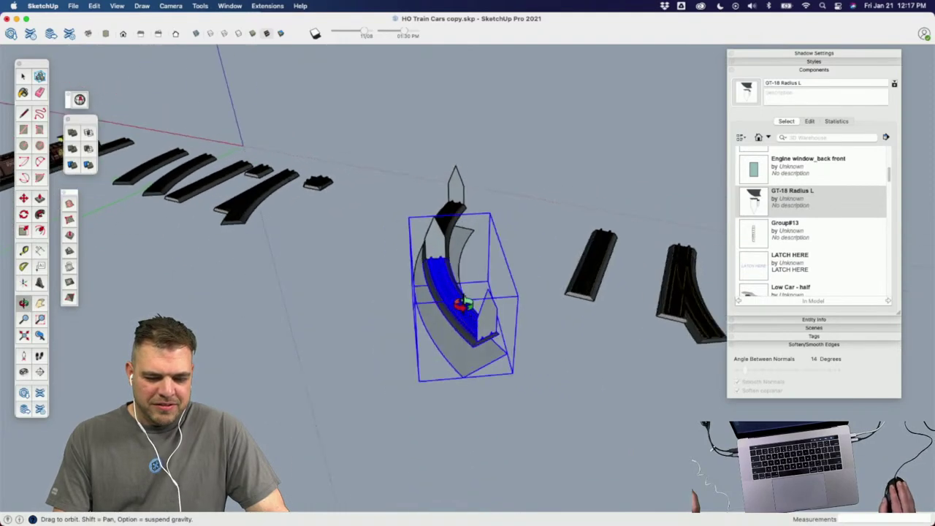
key("m")
left_click(755, 202)
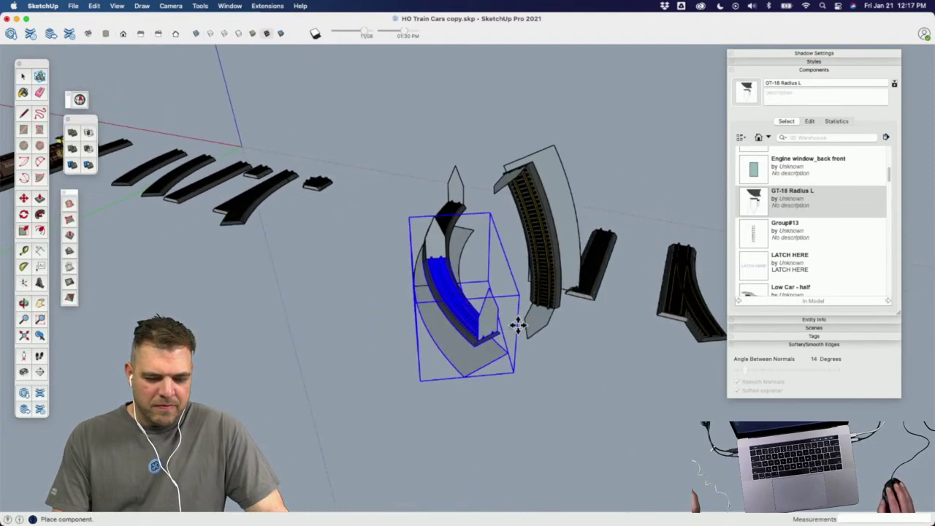
left_click(489, 291)
middle_click_drag(489, 291, 460, 343)
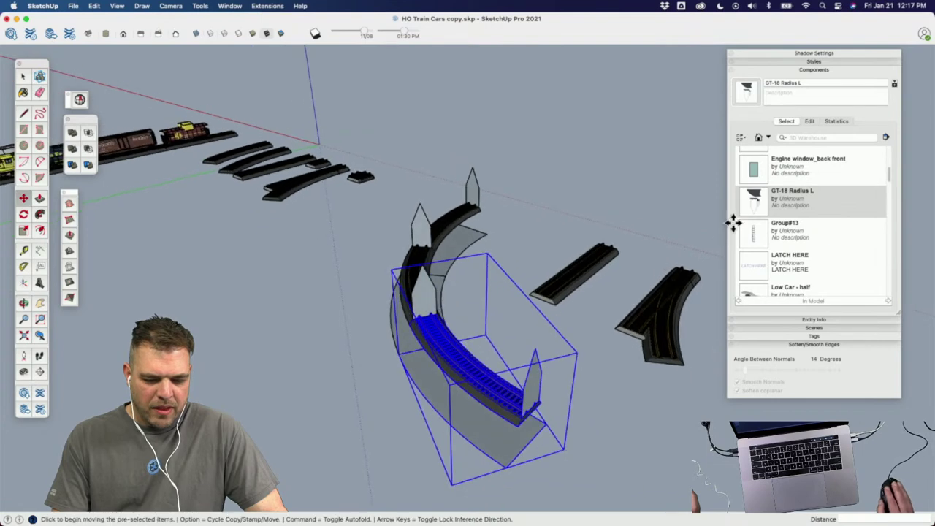
left_click(754, 203)
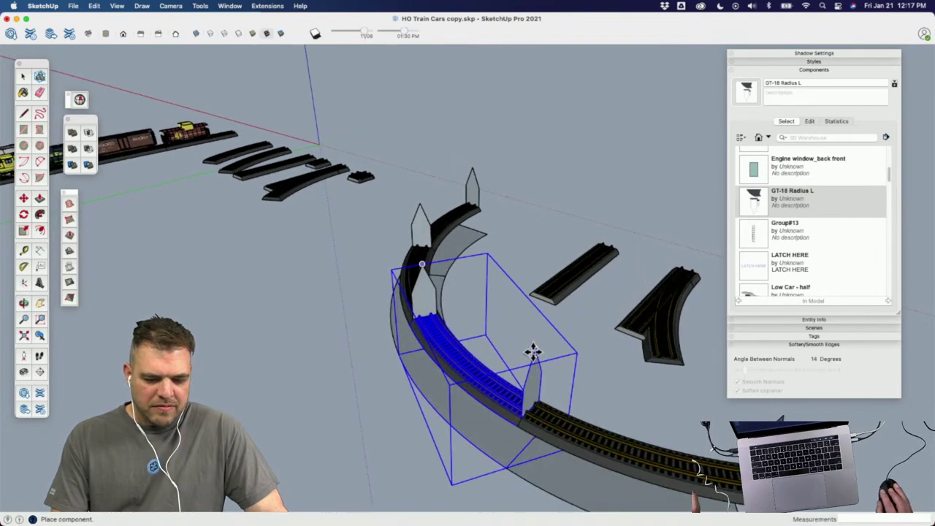
left_click(533, 352)
middle_click_drag(533, 352, 444, 397)
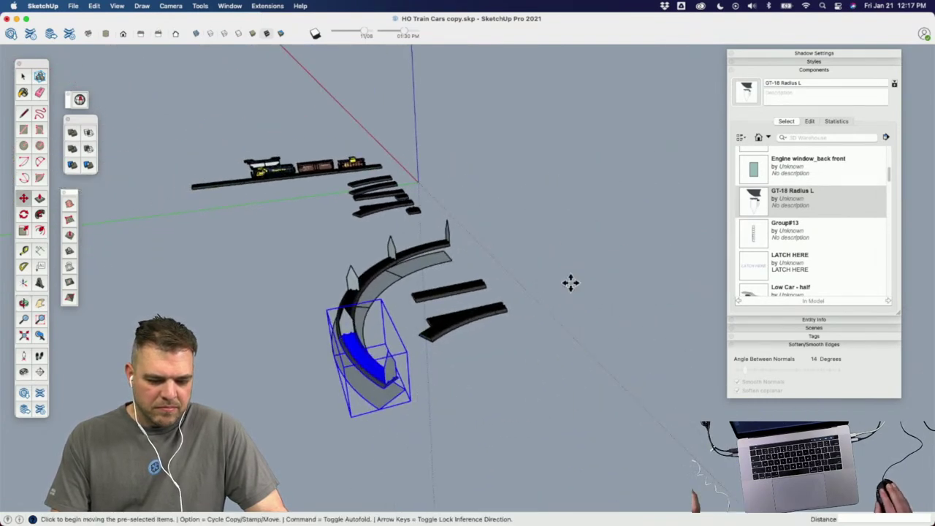
Step: Extend the arc with three more GT-18 Radius L copies after cancelling one placement
left_click(768, 198)
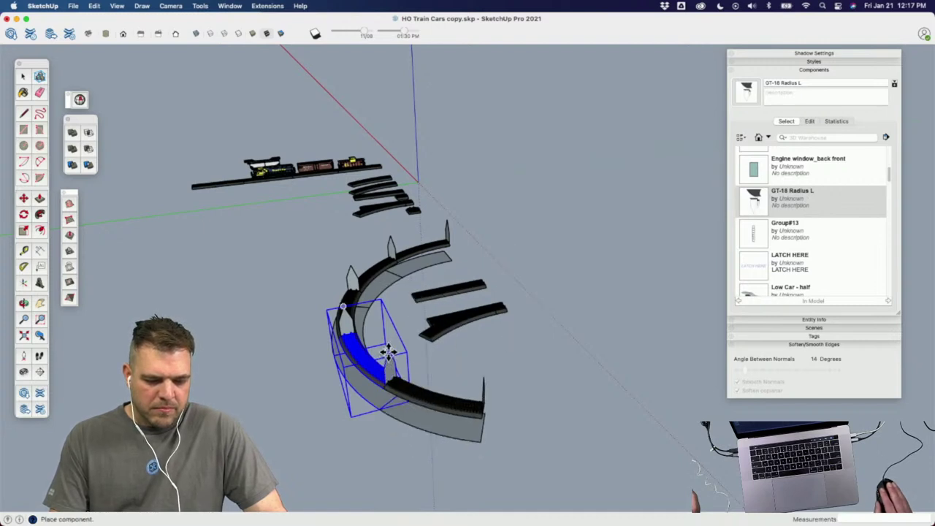
right_click(389, 356)
key("Escape")
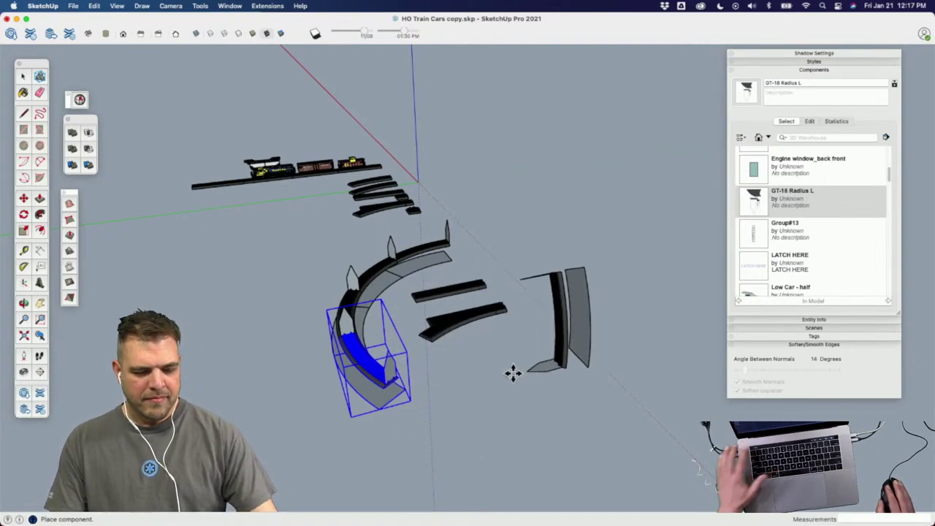
key("Escape")
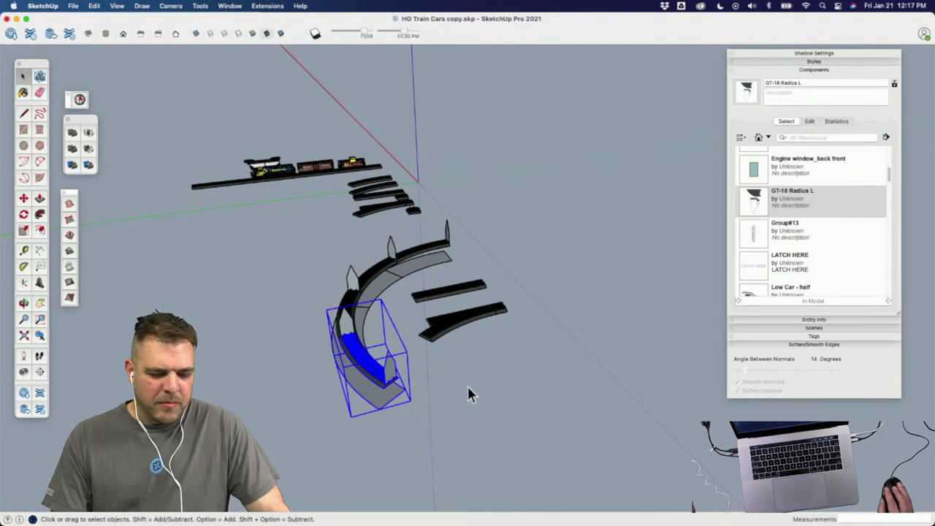
middle_click_drag(468, 395, 577, 267)
left_click(751, 196)
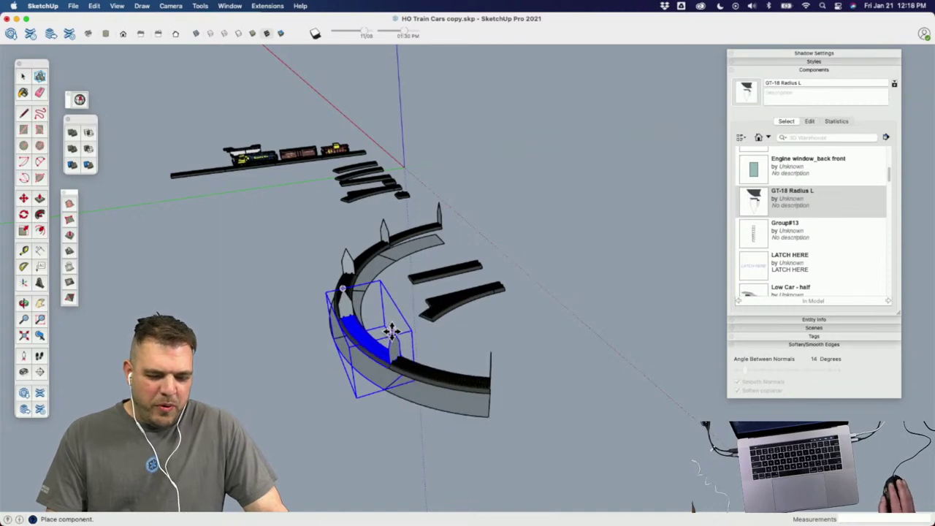
left_click(469, 344)
middle_click_drag(469, 344, 392, 350)
left_click(754, 208)
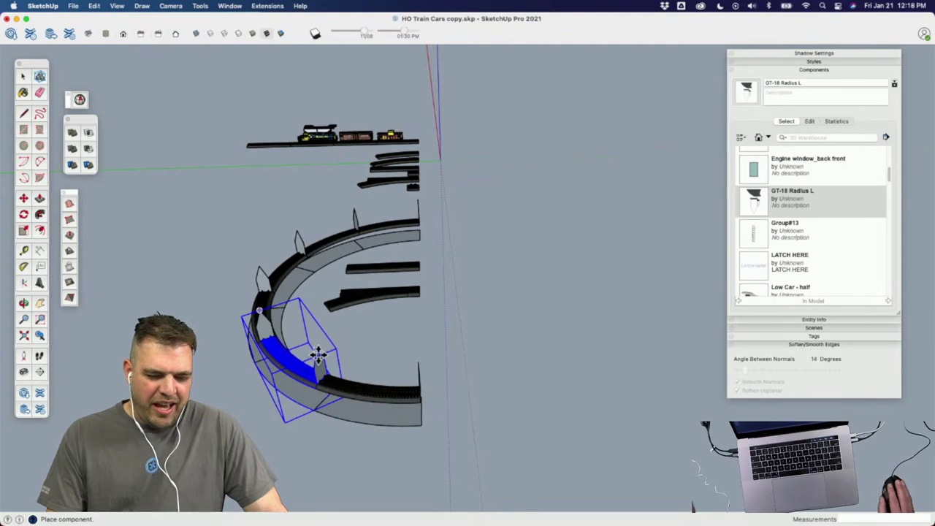
left_click(409, 373)
middle_click_drag(494, 382, 398, 398)
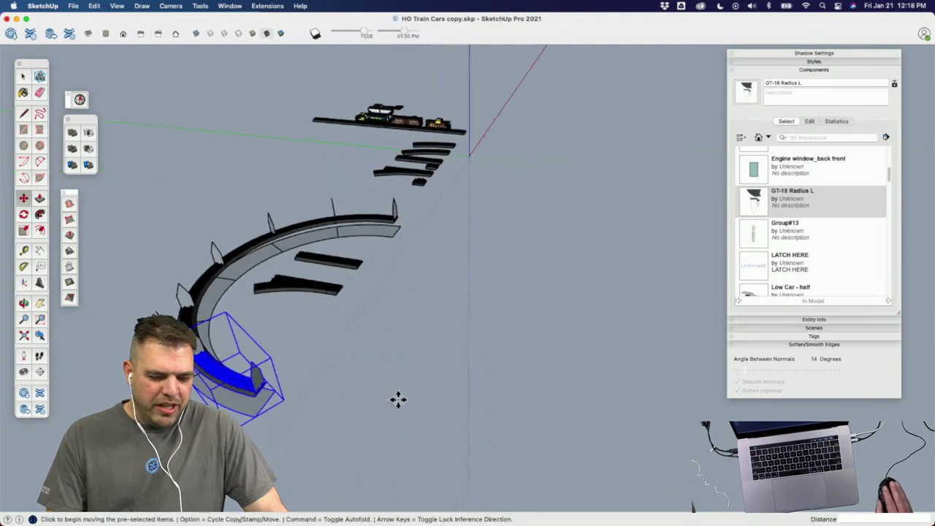
left_click(739, 206)
left_click(323, 358)
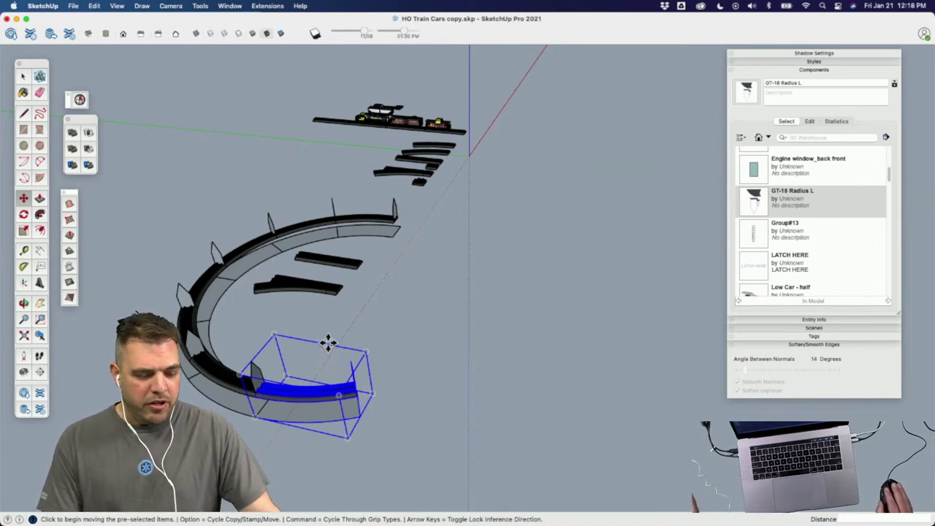
Step: Erase the chained copies with the Eraser, leaving one curved piece
key("e")
mouse_move(333, 334)
left_mouse_down()
mouse_move(240, 371)
mouse_move(217, 284)
mouse_move(282, 359)
left_mouse_up()
mouse_move(255, 334)
middle_mouse_down()
mouse_move(420, 294)
mouse_move(317, 288)
mouse_move(430, 299)
middle_mouse_up()
Step: Edit the curved track component to move its axes to the end of the piece
scroll(438, 251, "up", 5)
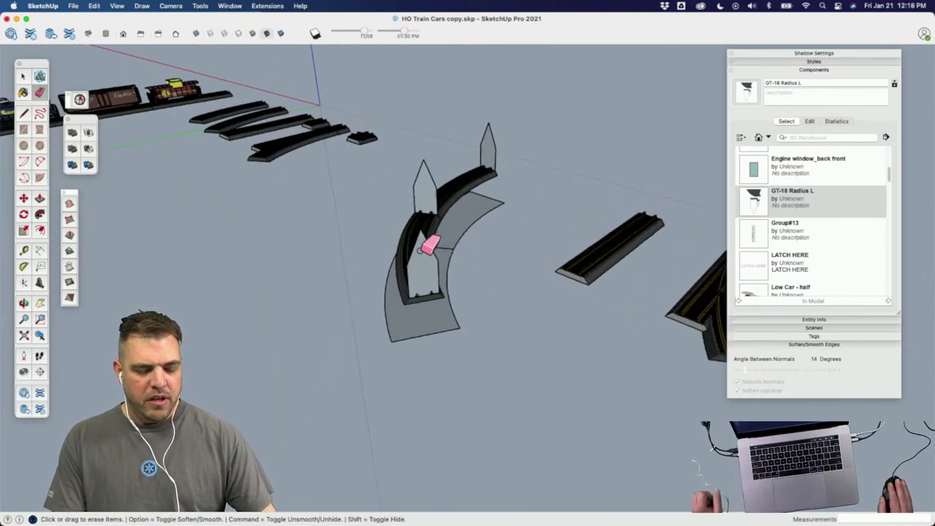
scroll(430, 246, "up", 3)
key("space")
left_click(430, 260)
double_click(429, 260)
middle_click_drag(429, 260, 417, 278)
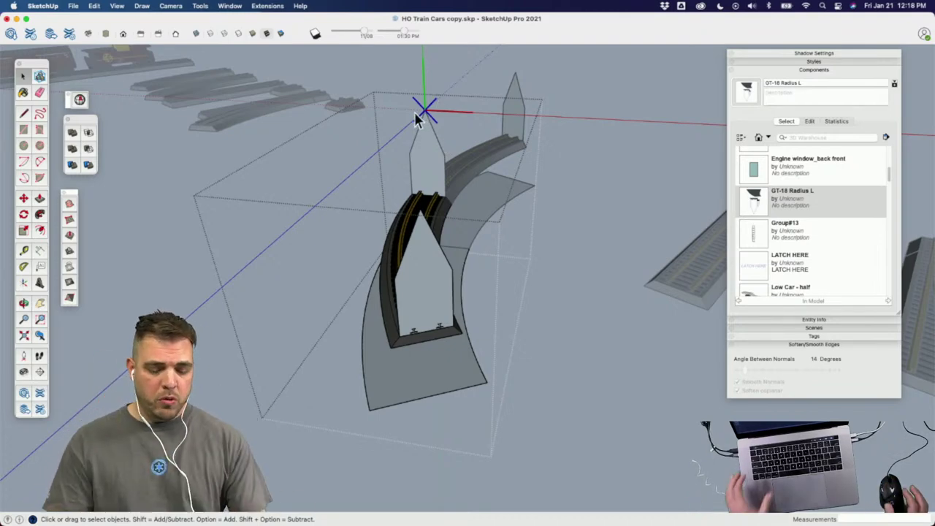
middle_click_drag(414, 111, 226, 271)
scroll(226, 267, "down", 5)
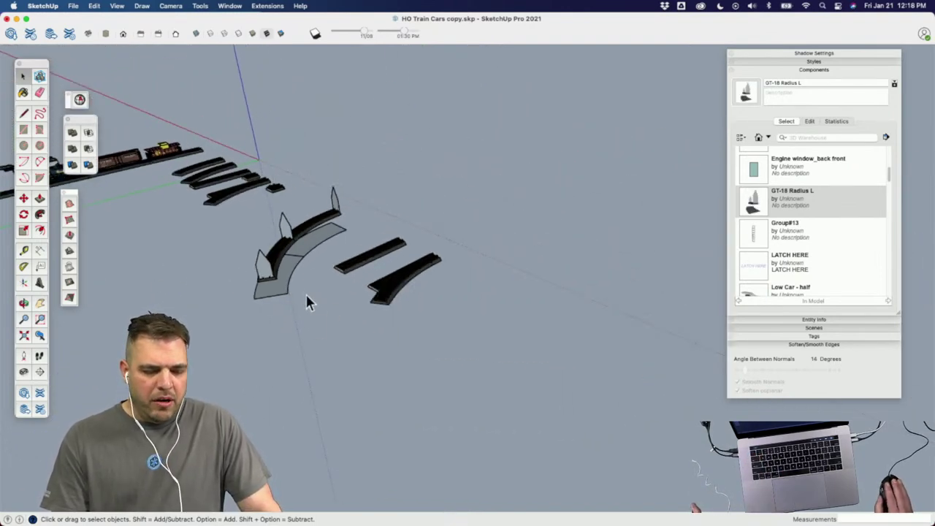
left_click(755, 204)
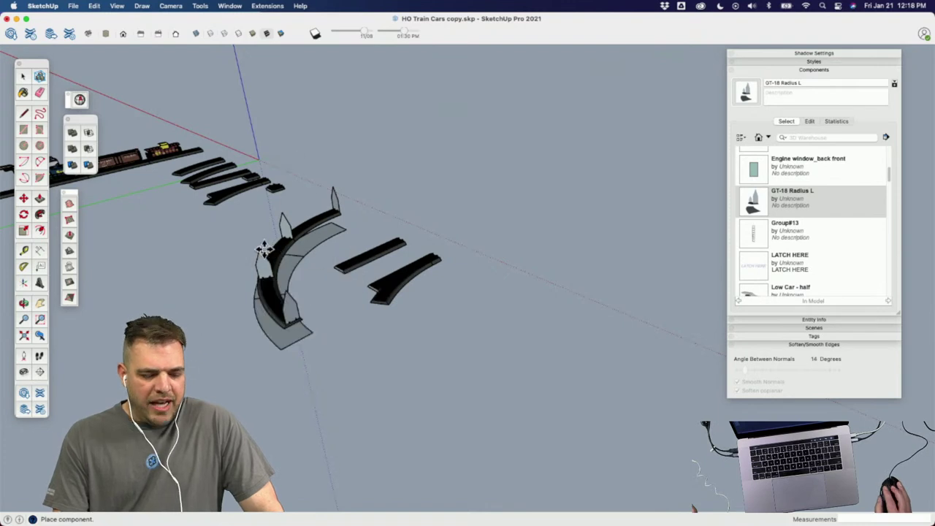
Step: Place two more GT-18 Radius L copies, moving one onto the curve's end
left_click(260, 250)
key("m")
middle_click_drag(317, 290, 424, 301)
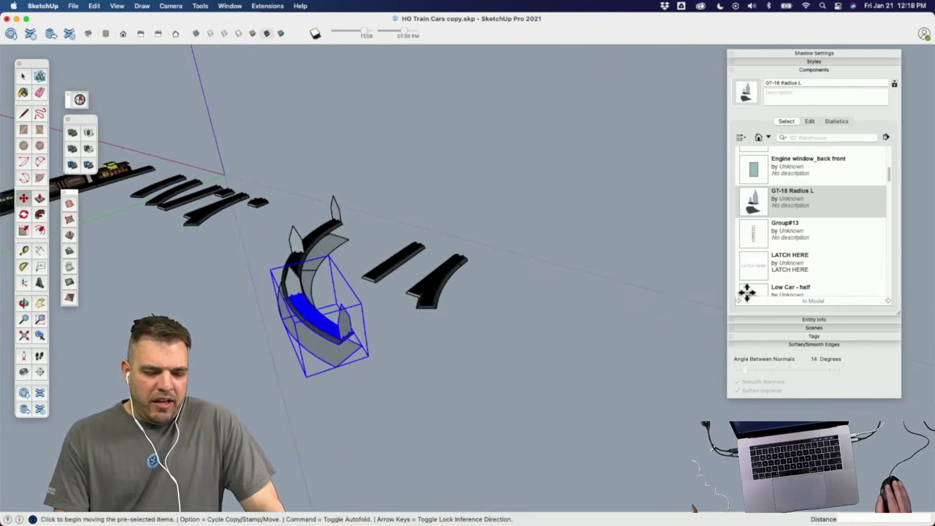
left_click(749, 210)
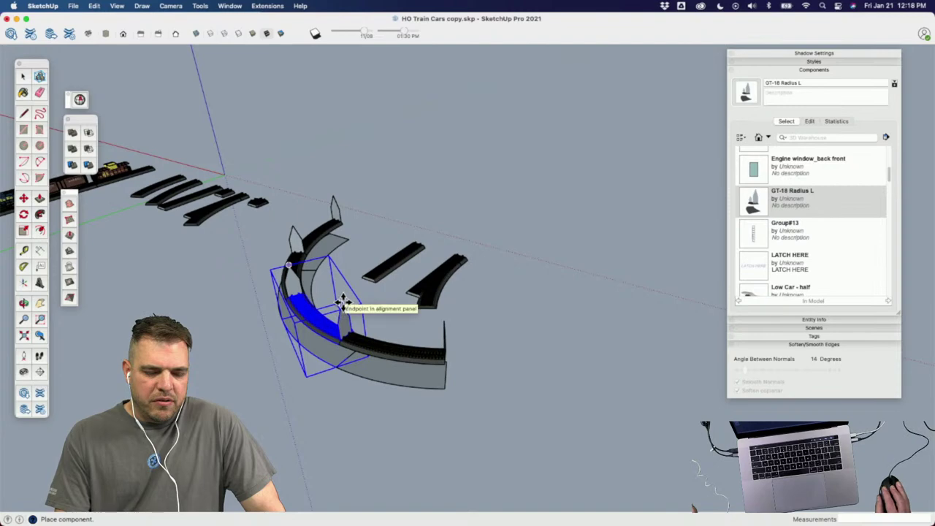
left_click(340, 310)
middle_click_drag(374, 323, 312, 327)
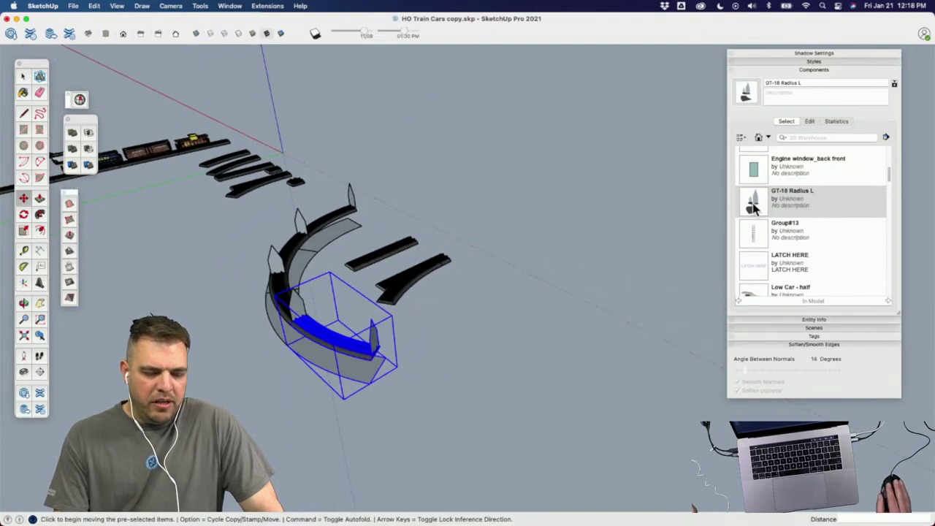
key("m")
left_click(375, 313)
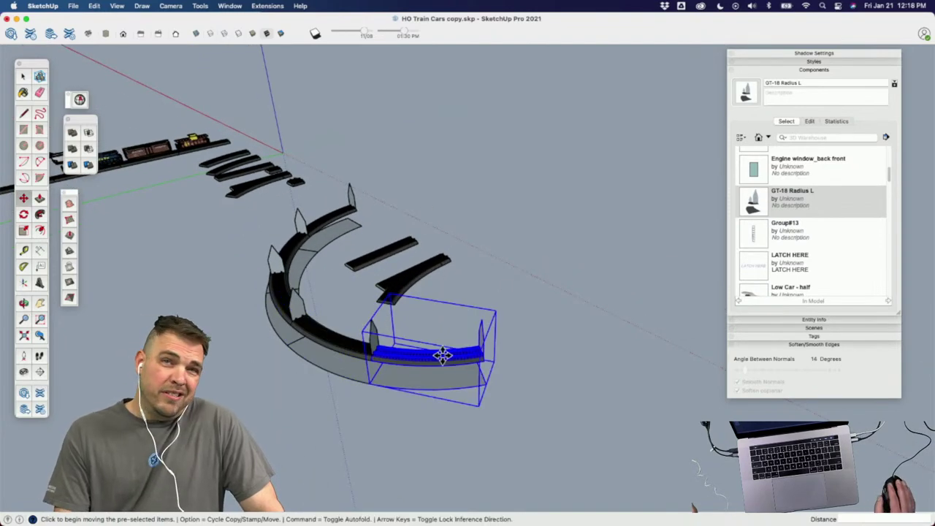
left_click(489, 353)
Step: Add another GT-18 Radius L copy at the arc's end and switch to the Eraser
middle_click_drag(509, 340, 445, 348)
left_click(756, 191)
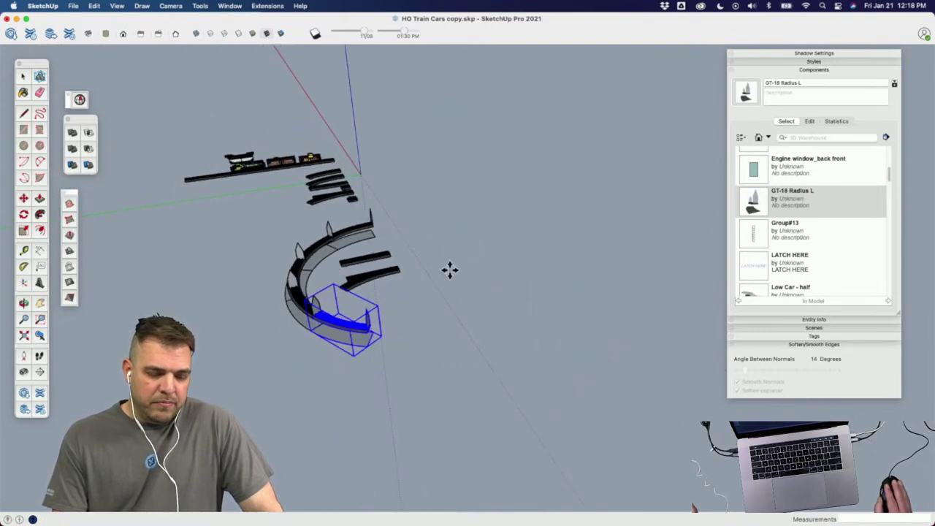
left_click(367, 320)
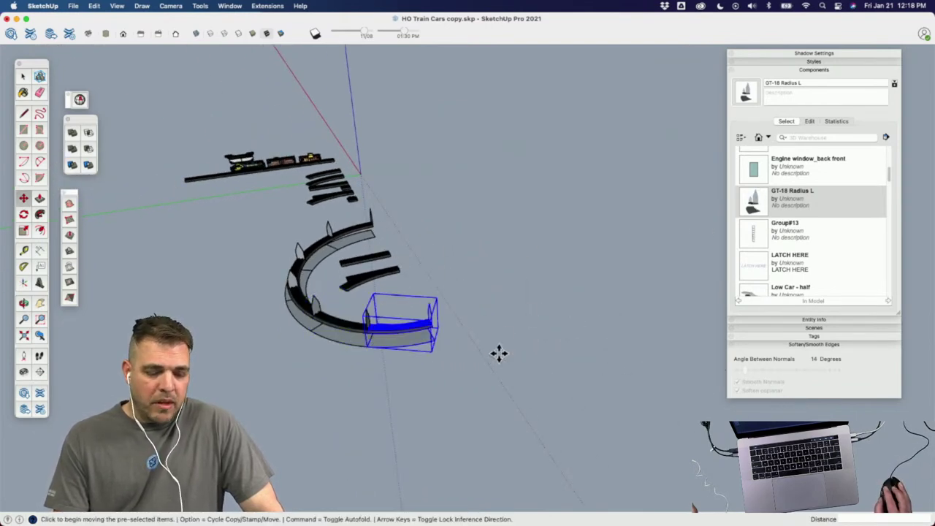
middle_click_drag(499, 354, 366, 356)
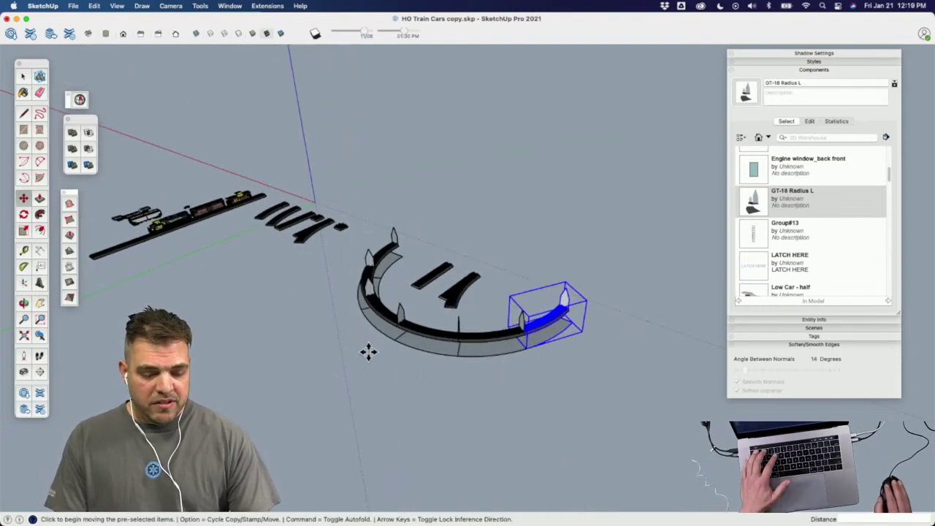
key("e")
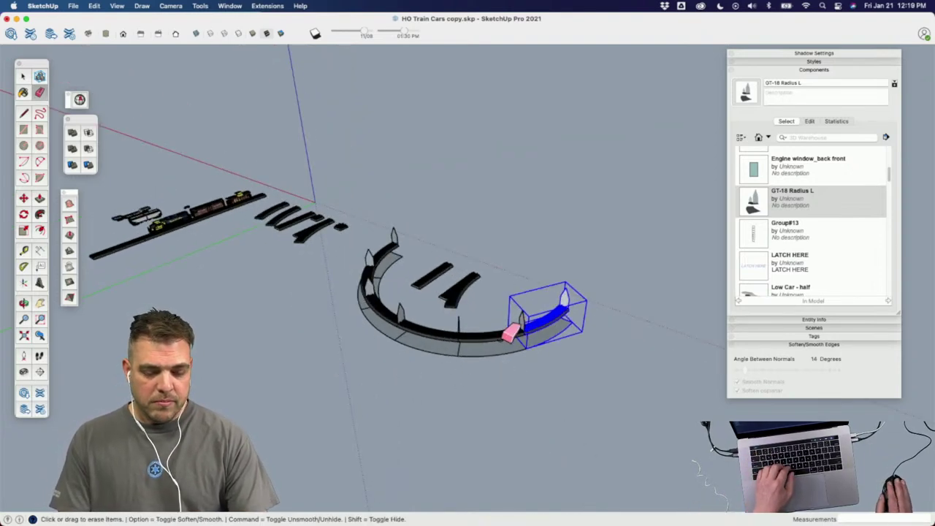
scroll(510, 333, "up", 5)
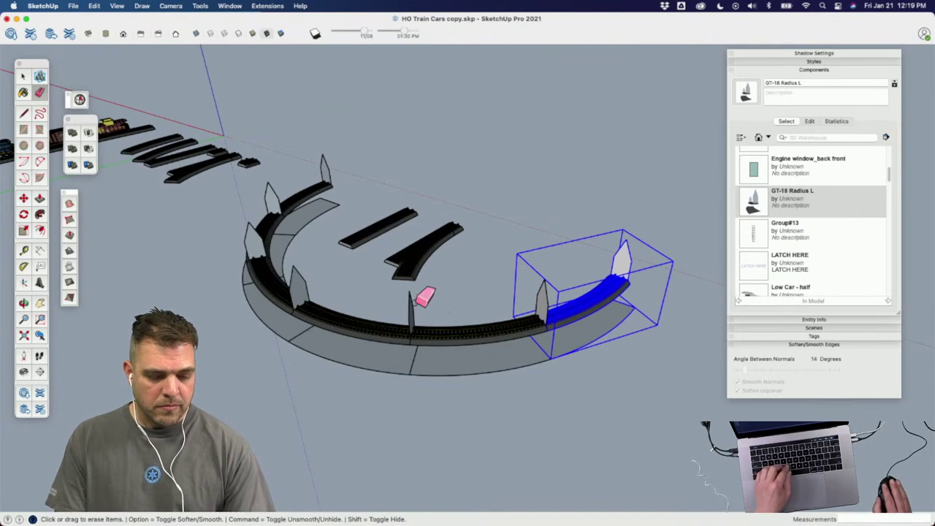
key("space")
scroll(446, 298, "down", 2)
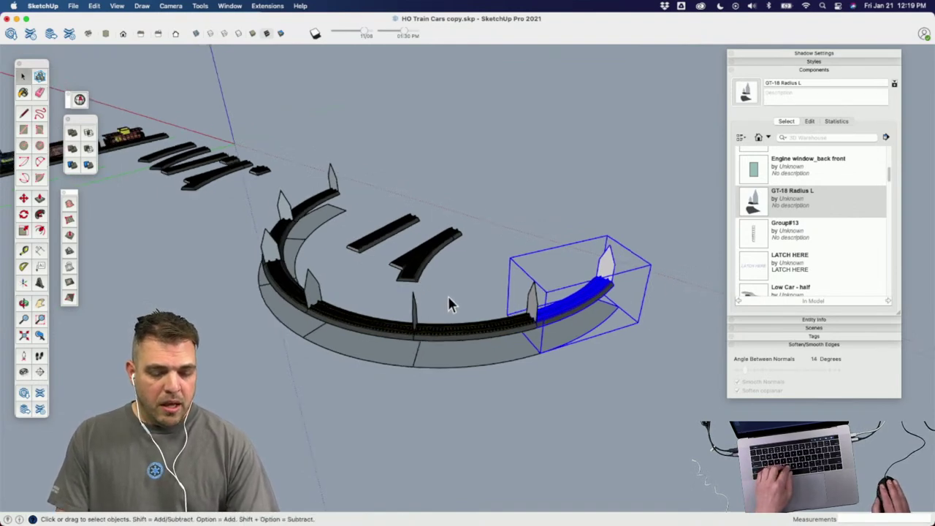
middle_click_drag(450, 297, 499, 305)
key("e")
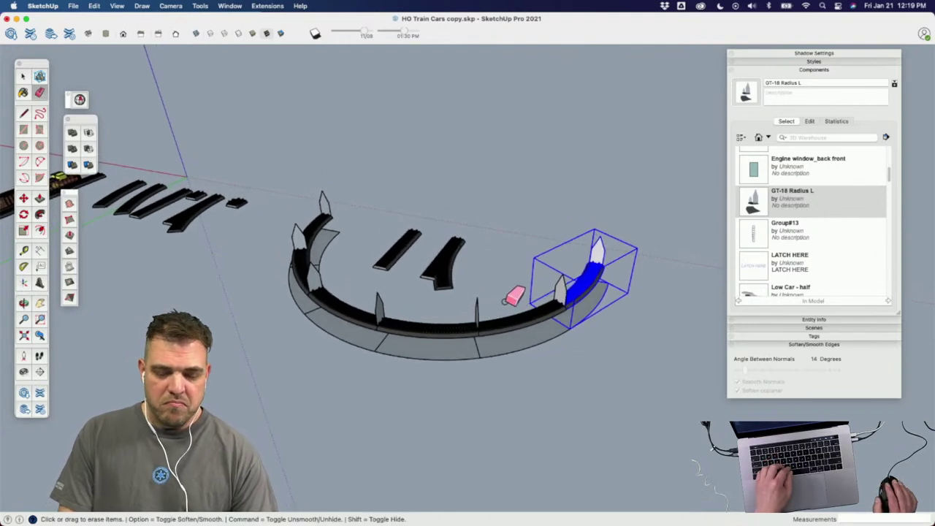
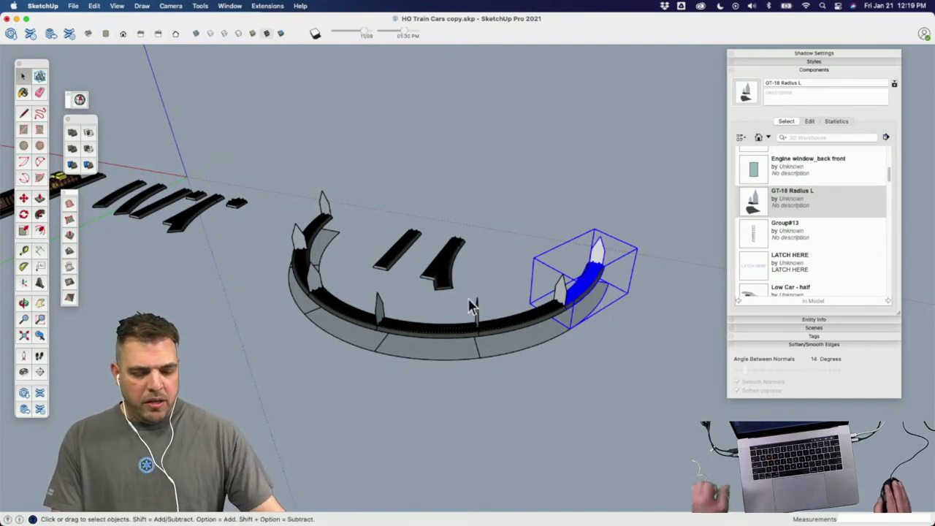
Step: Undo the arc of curved track copies and erase the leftover curved copy
key("e")
key("super+z")
key("super+z")
key("super+z")
key("super+z")
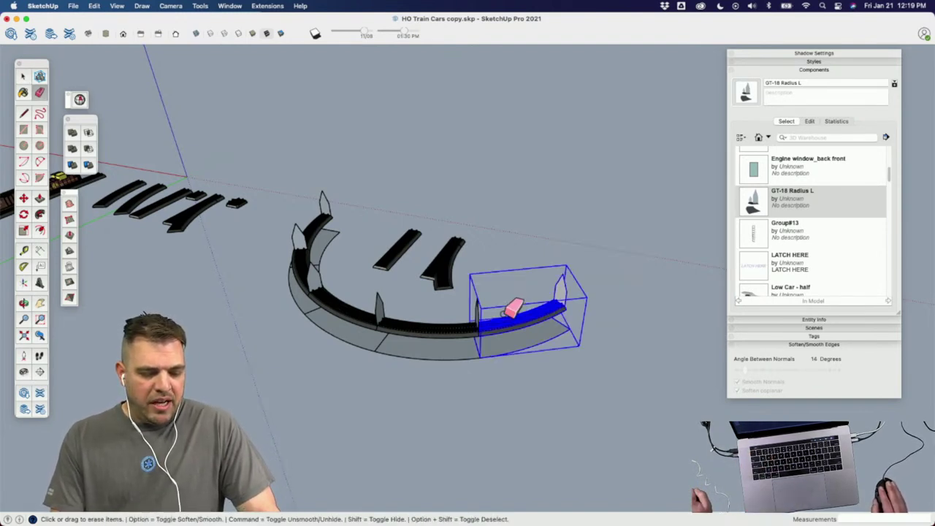
left_click(356, 309)
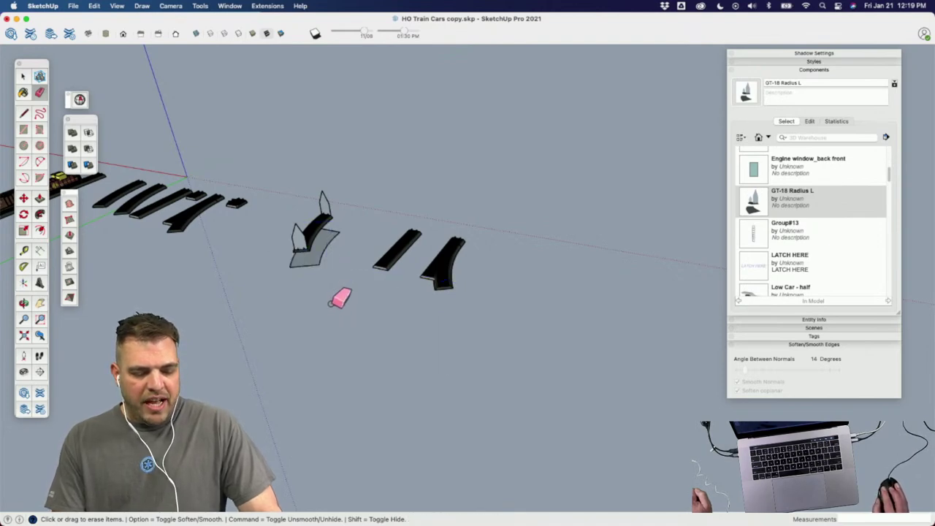
mouse_move(210, 251)
middle_mouse_down()
mouse_move(501, 268)
mouse_move(438, 319)
mouse_move(449, 367)
mouse_move(530, 323)
middle_mouse_up()
scroll(453, 372, "up", 3)
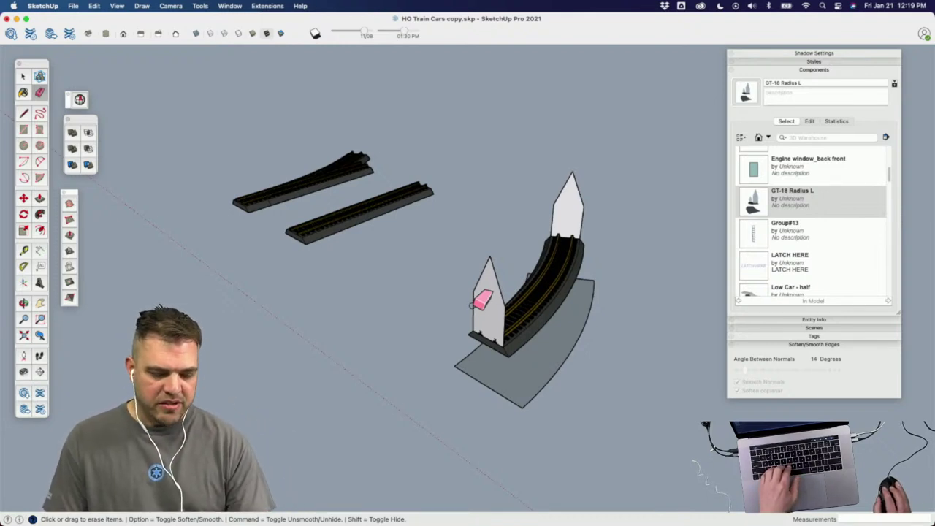
middle_click_drag(594, 239, 306, 182)
middle_click_drag(257, 244, 627, 368)
Step: Trial-place GT-18 Radius L curved pieces from the Components panel against the alignment panel
left_click(754, 195)
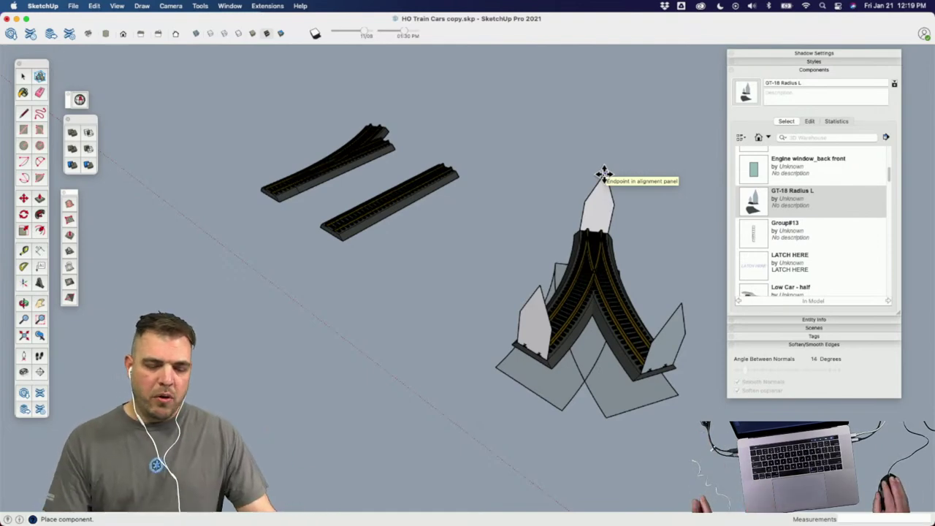
middle_click_drag(628, 212, 404, 245)
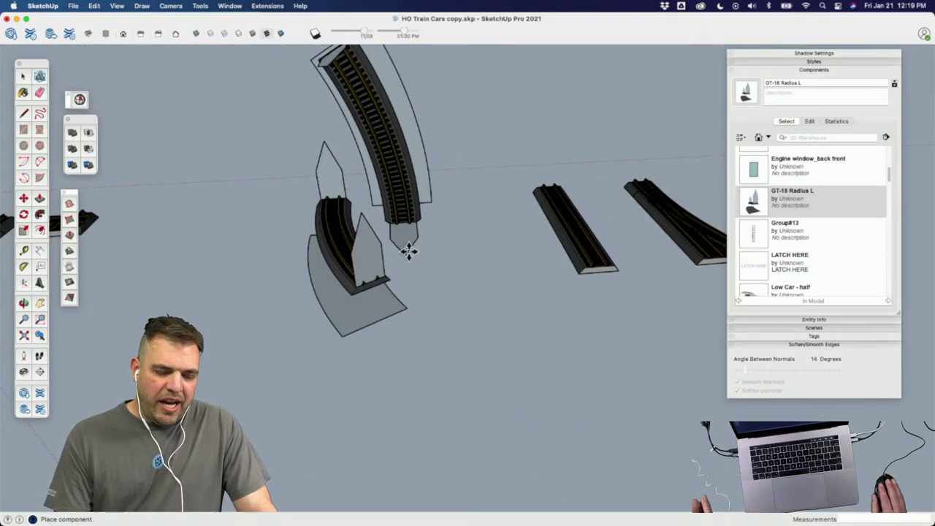
left_click(363, 212)
scroll(363, 212, "down", 3)
middle_click_drag(363, 212, 603, 274)
left_click(750, 209)
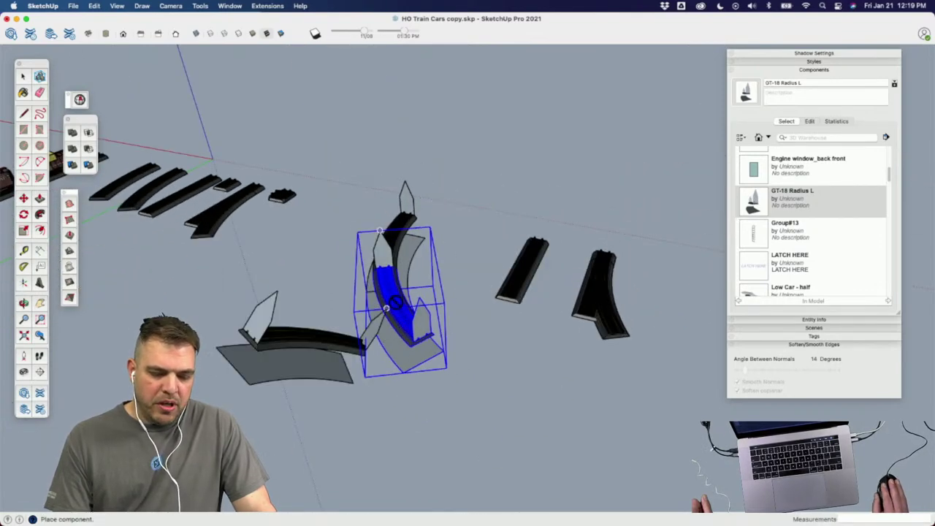
middle_click_drag(501, 365, 482, 369)
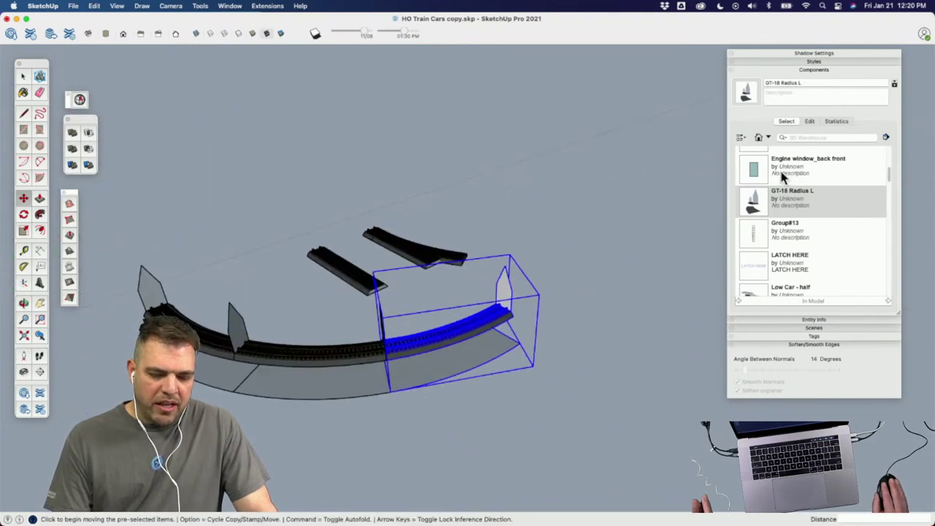
left_click(750, 203)
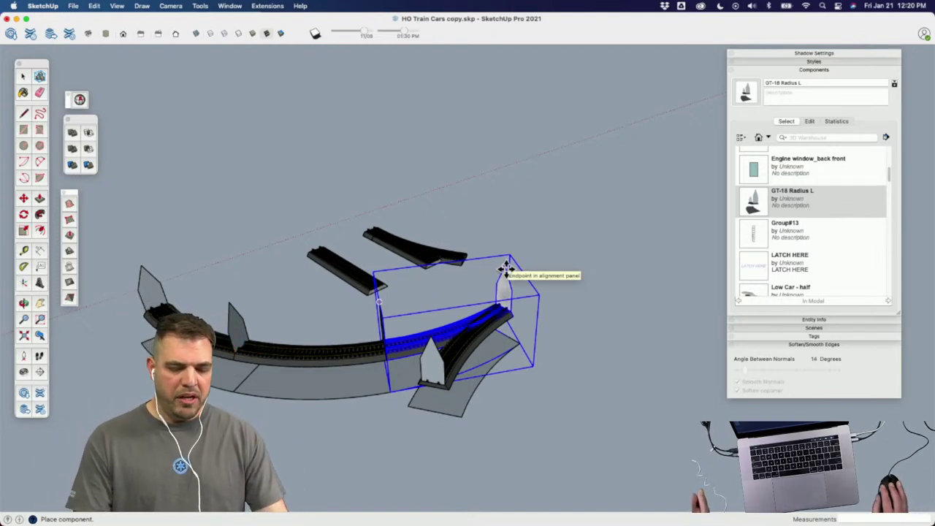
middle_click_drag(506, 269, 299, 317)
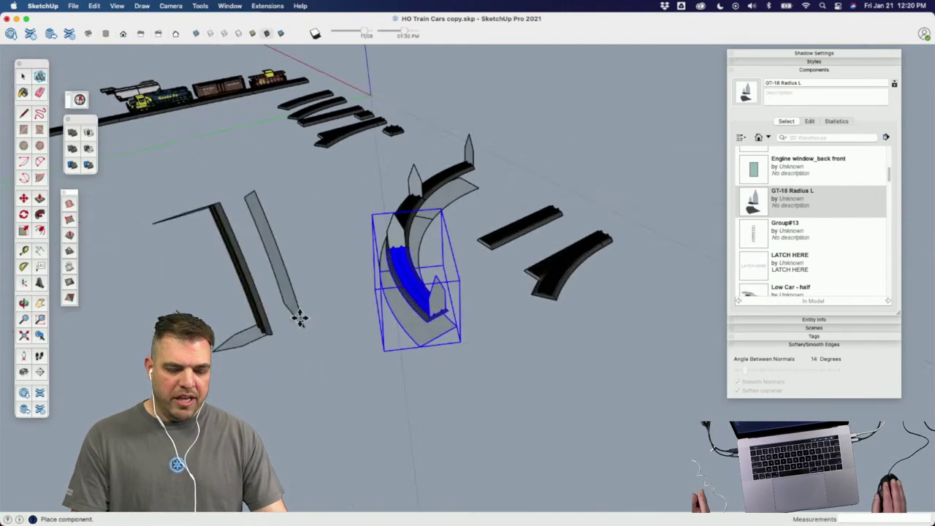
left_click(486, 394)
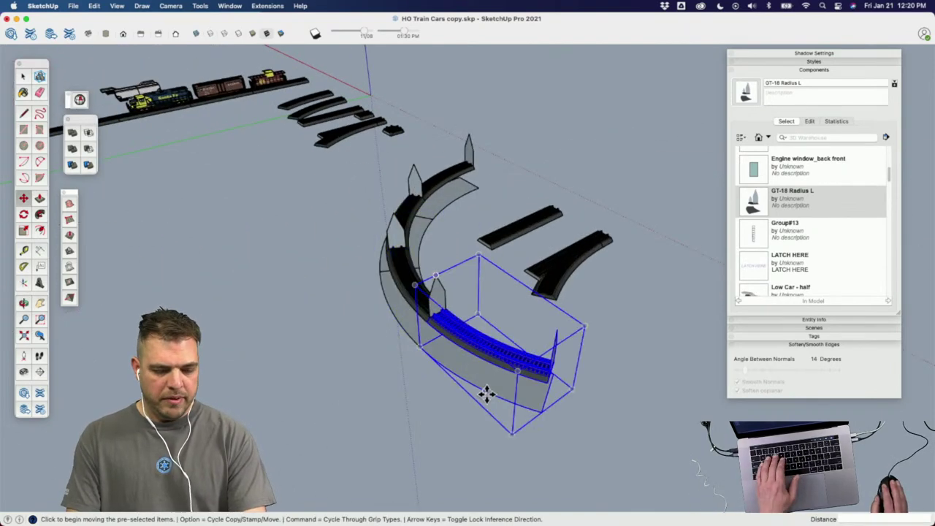
Step: Erase the trial GT-18 Radius L copies, leaving one curved piece
key("e")
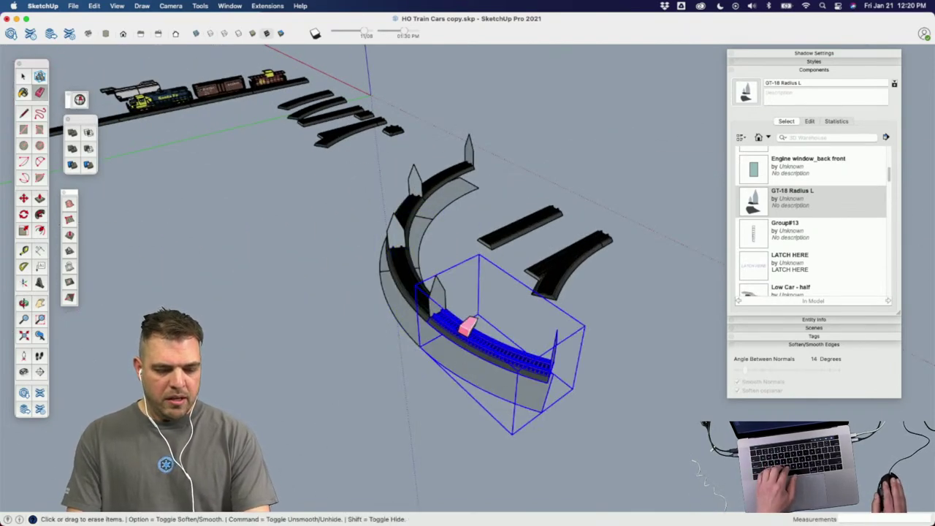
left_click(467, 326)
key("super+z")
key("super+z")
mouse_move(505, 282)
middle_mouse_down()
mouse_move(409, 278)
mouse_move(303, 219)
mouse_move(528, 282)
mouse_move(334, 314)
mouse_move(502, 282)
mouse_move(280, 303)
mouse_move(351, 283)
middle_mouse_up()
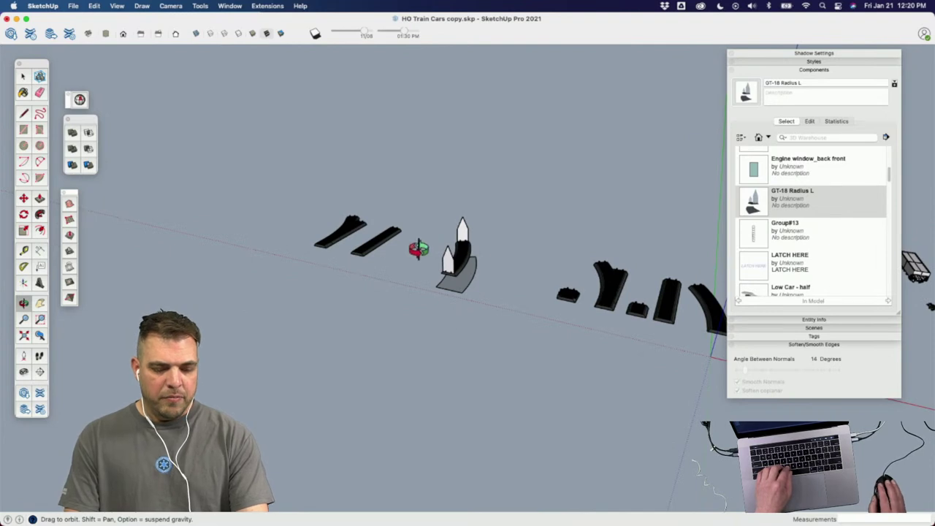
Step: Copy the left alignment panel from inside the curved track component
scroll(395, 249, "up", 10)
middle_click_drag(581, 307, 480, 205, "shift")
double_click(480, 204)
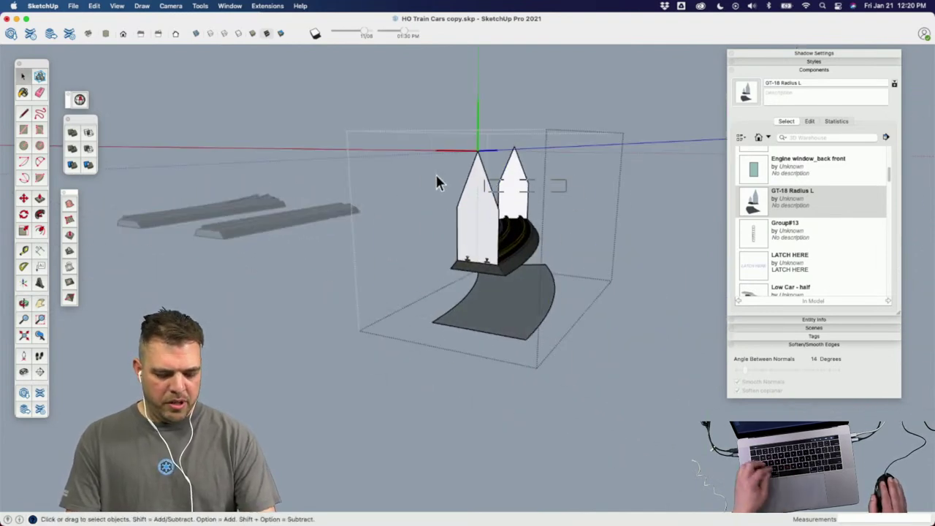
left_click(488, 223)
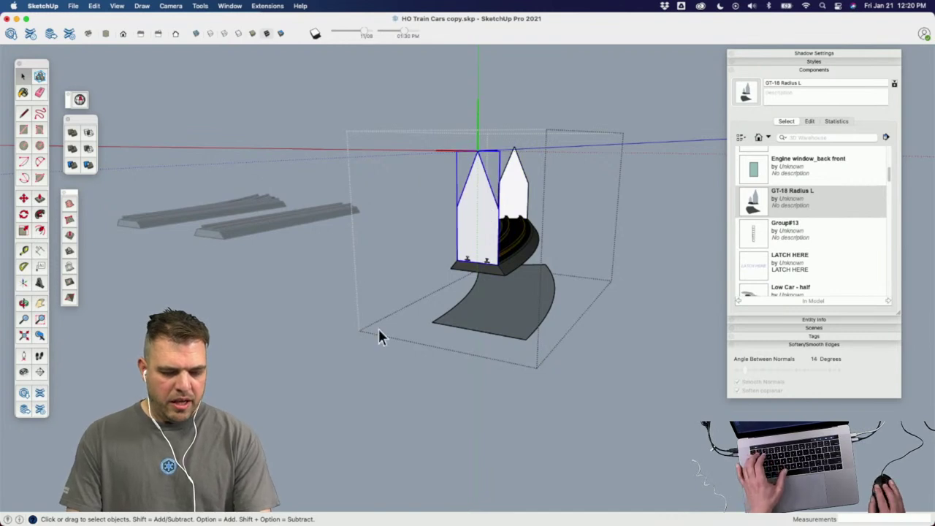
left_click(264, 356)
Step: Paste the alignment panel inside the straight track component beside the track
middle_click_drag(265, 356, 291, 269)
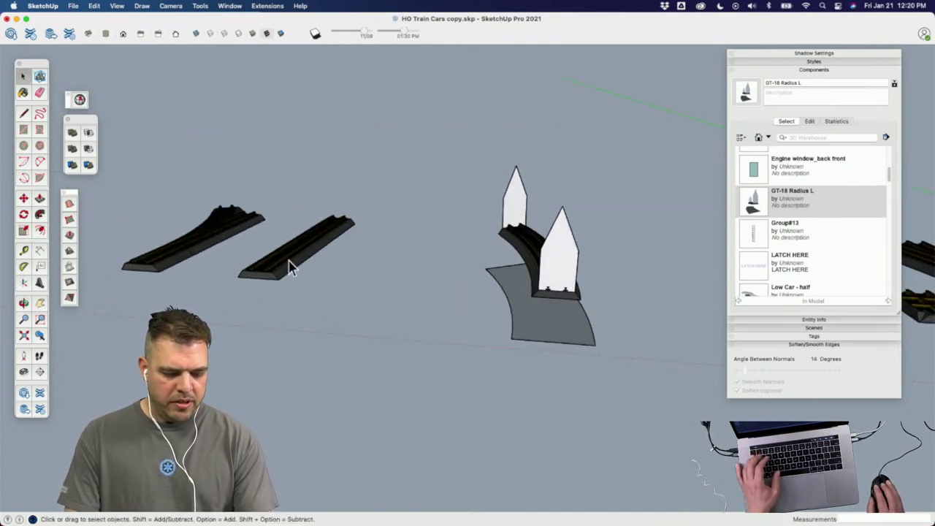
double_click(289, 269)
scroll(256, 276, "up", 2)
key("super+v")
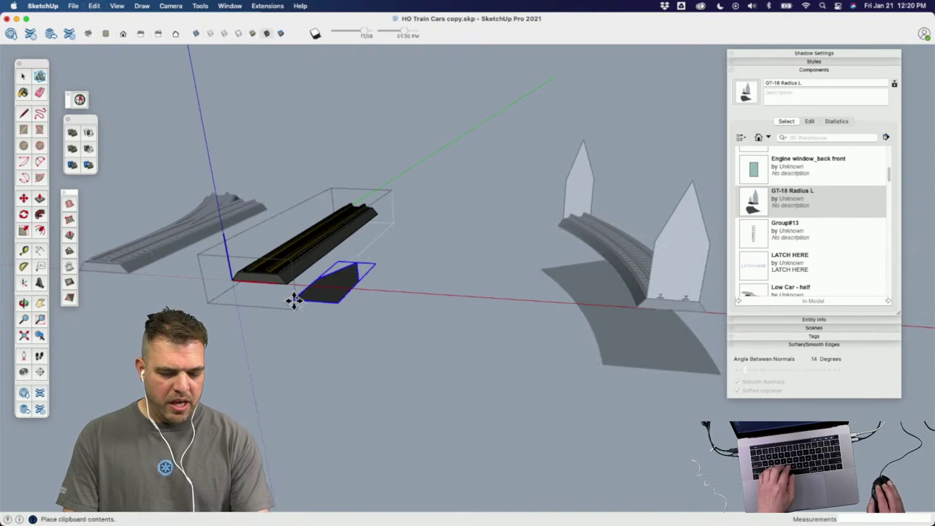
left_click(301, 304)
middle_click_drag(313, 316, 431, 286)
Step: Stand the pasted panel upright at 90° and move it to the straight track's end
key("m")
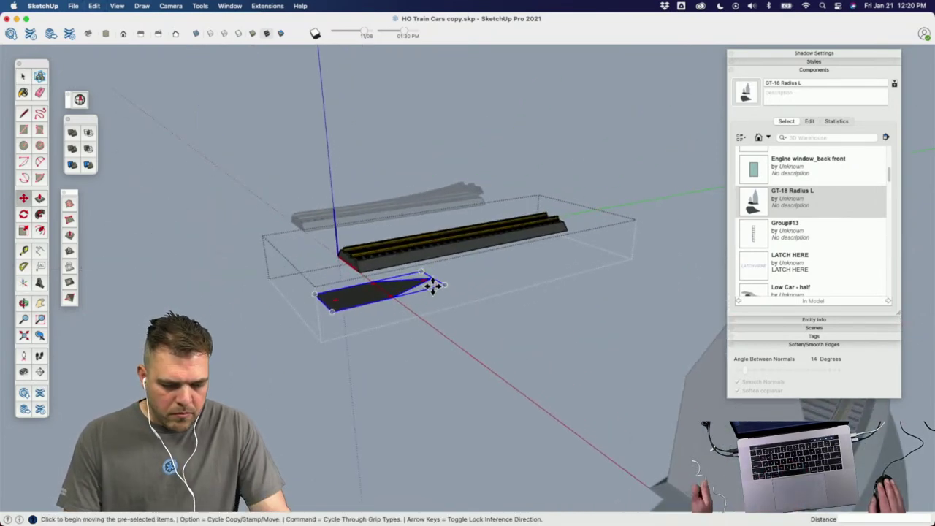
scroll(432, 286, "up", 2)
left_click(438, 286)
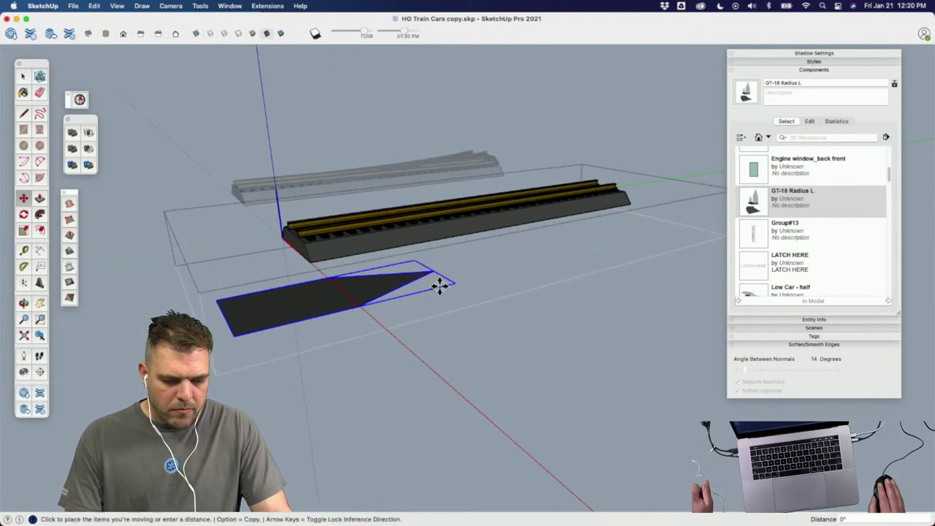
left_click(438, 286)
left_click(434, 286)
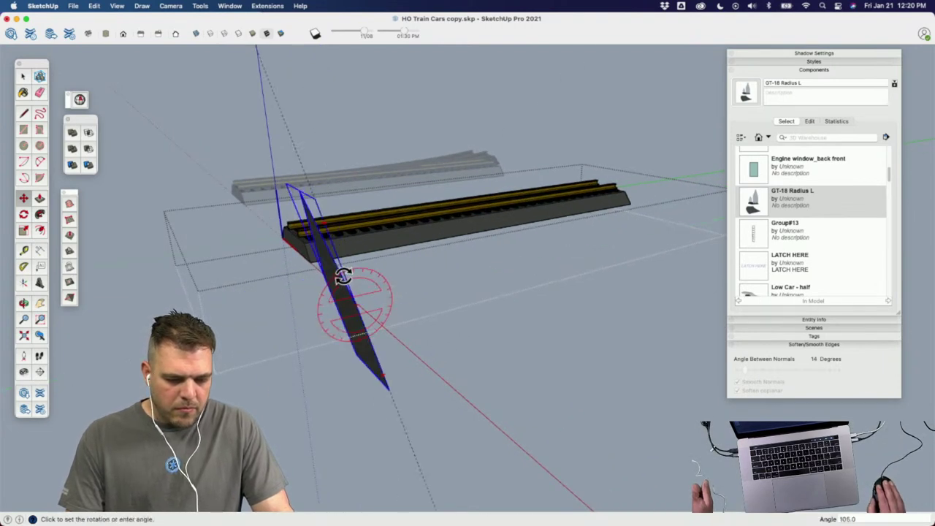
left_click(355, 267)
left_click(366, 398)
scroll(365, 398, "down", 2)
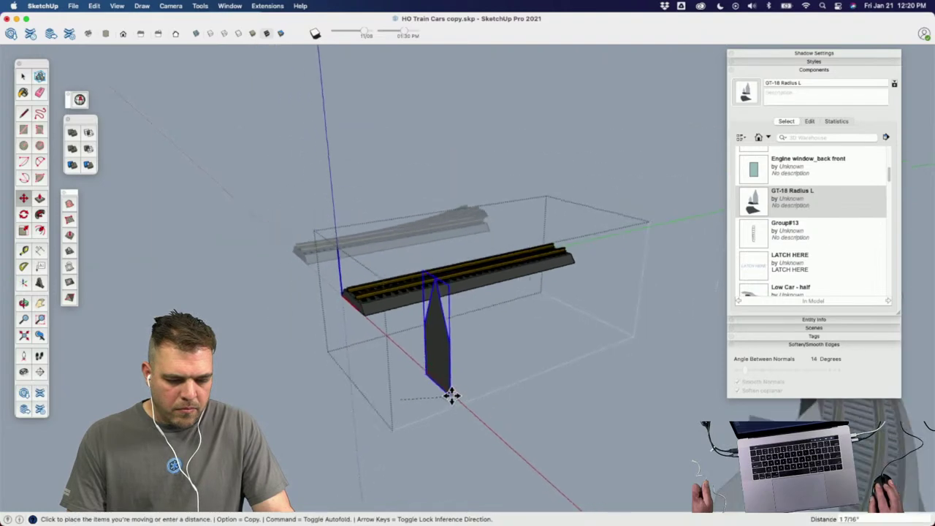
left_click(363, 299)
middle_click_drag(363, 300, 439, 361)
scroll(373, 327, "down", 3)
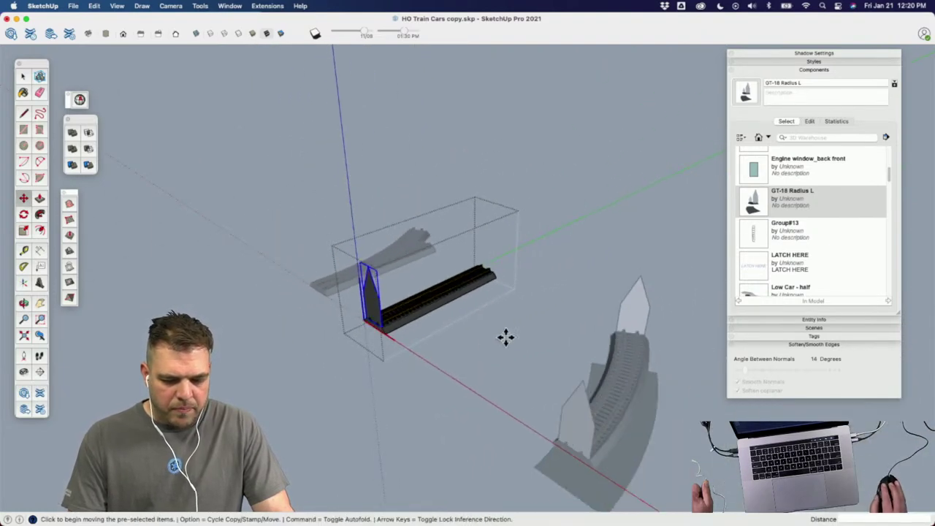
middle_click_drag(506, 337, 607, 348)
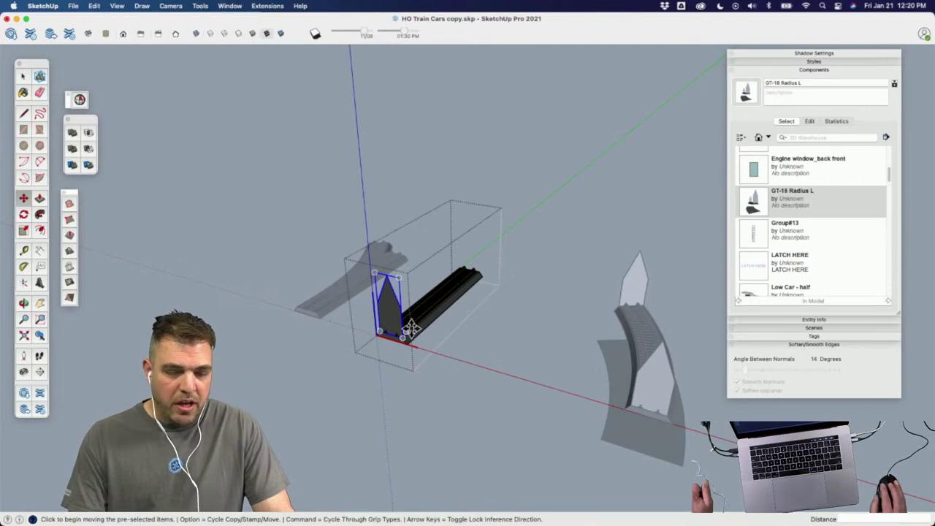
Step: Rotate the panel 180° so it faces along the straight track
key("q")
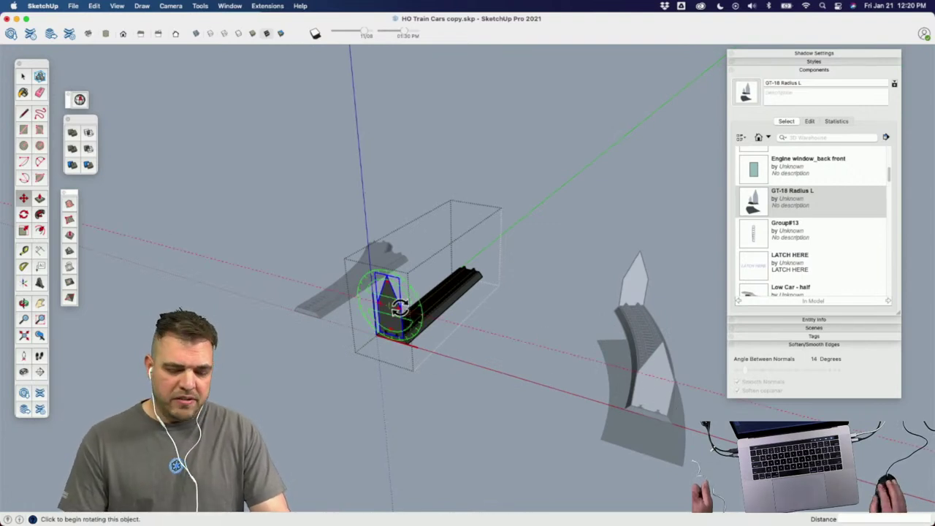
middle_click_drag(400, 307, 424, 269)
scroll(401, 292, "up", 5)
key("m")
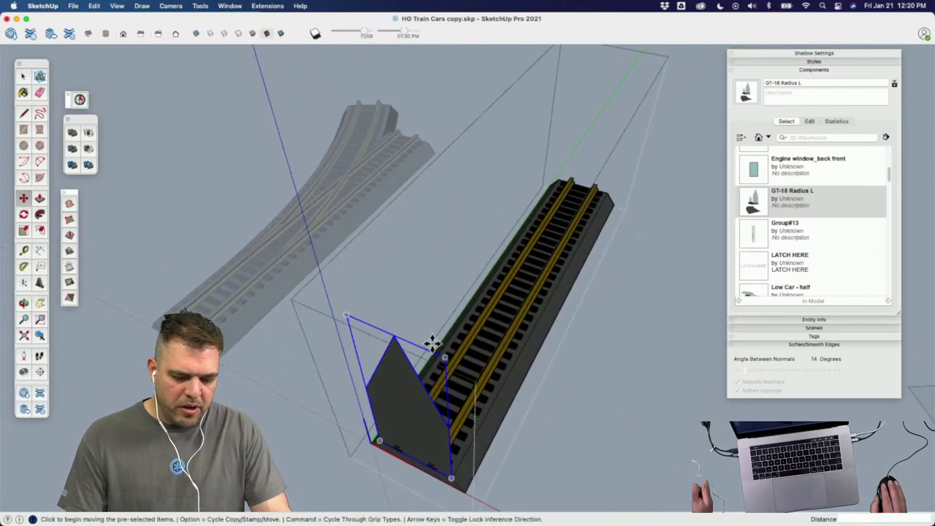
key("q")
left_click(395, 333)
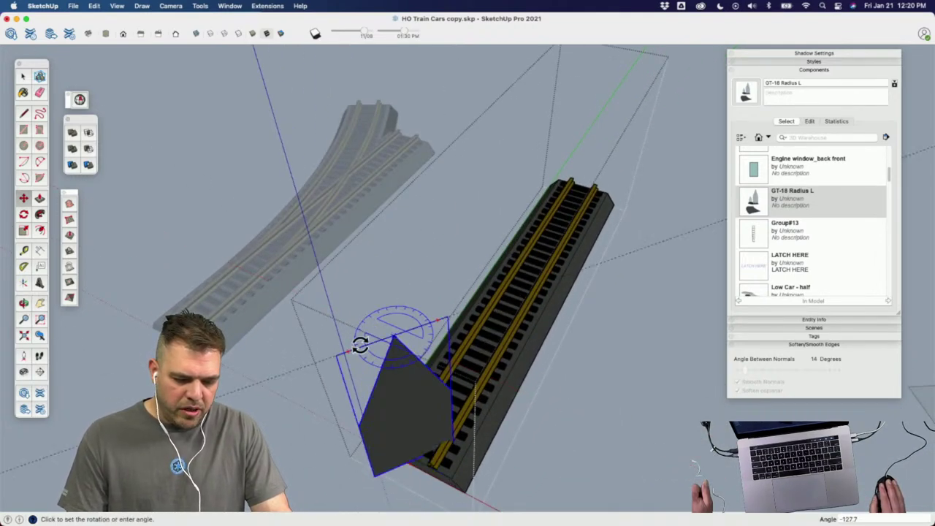
left_click(435, 344)
left_click(352, 319)
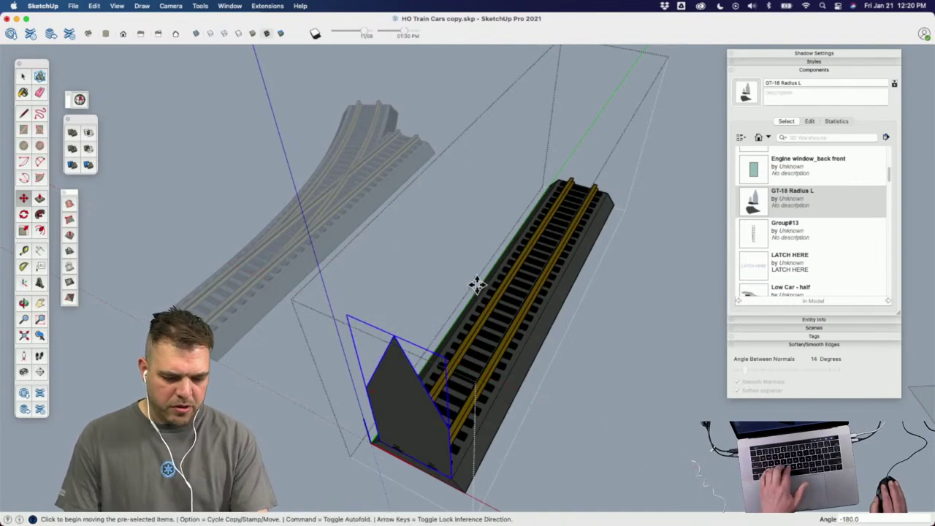
key("space")
middle_click_drag(411, 244, 319, 226)
middle_click_drag(401, 211, 537, 202)
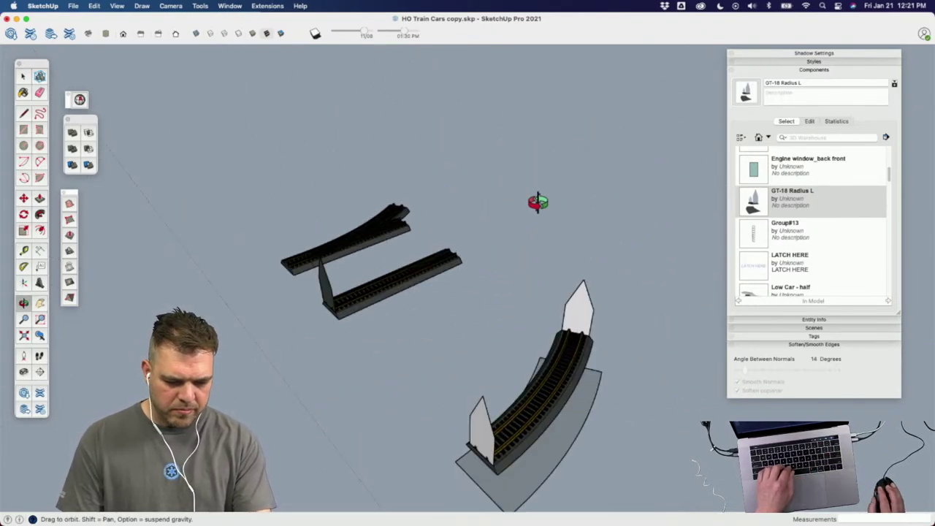
Step: Turn on shadows and select the straight track with its panel
key("shift+s")
middle_click_drag(497, 411, 595, 334)
scroll(382, 282, "up", 3)
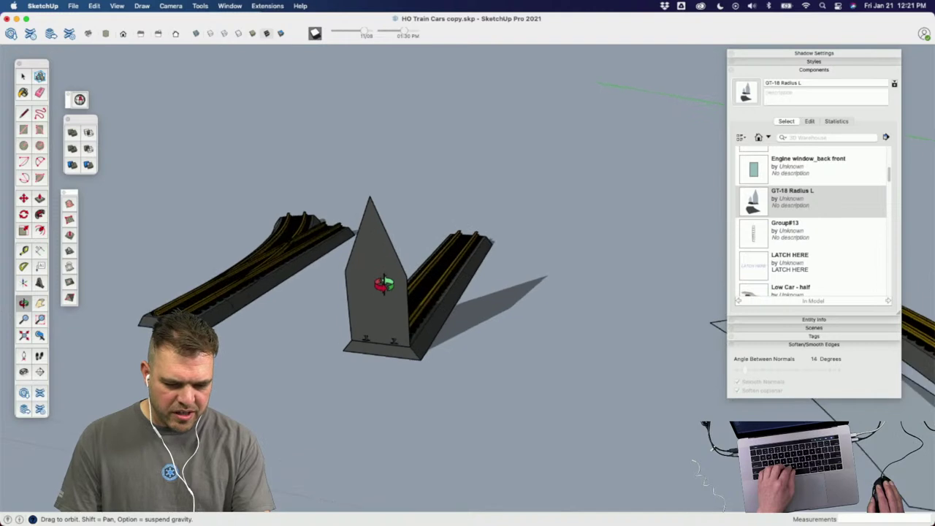
key("space")
left_click(386, 296)
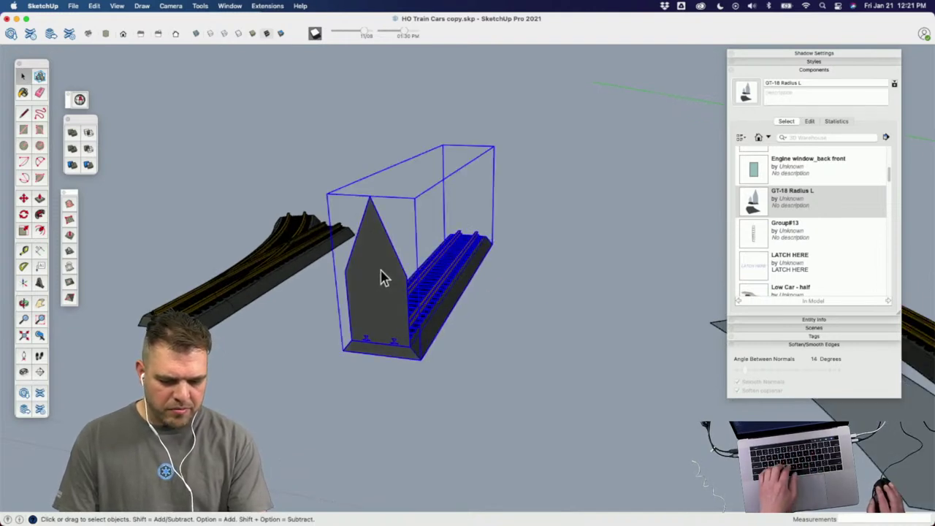
scroll(369, 281, "down", 3)
middle_click_drag(429, 303, 327, 329, "shift")
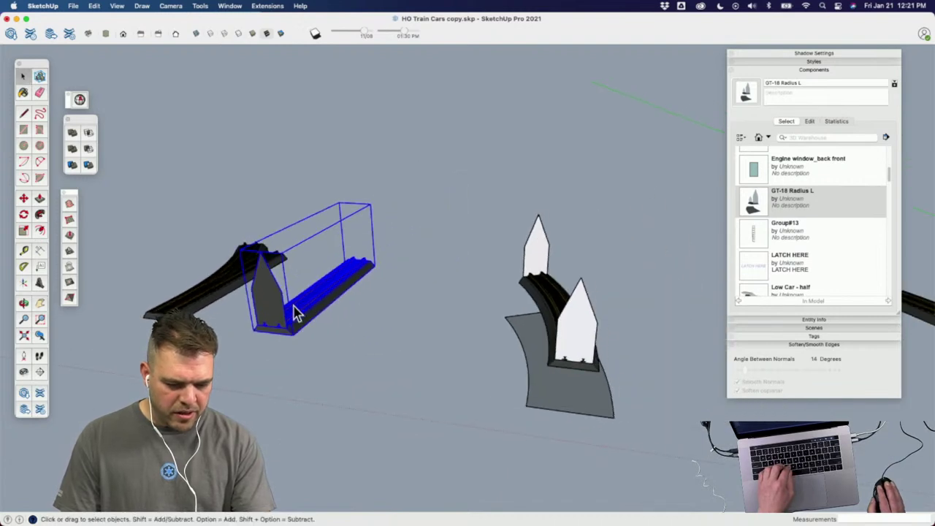
Step: Move the straight track's triangle panel over beside the curved piece
double_click(265, 291)
left_click(407, 344)
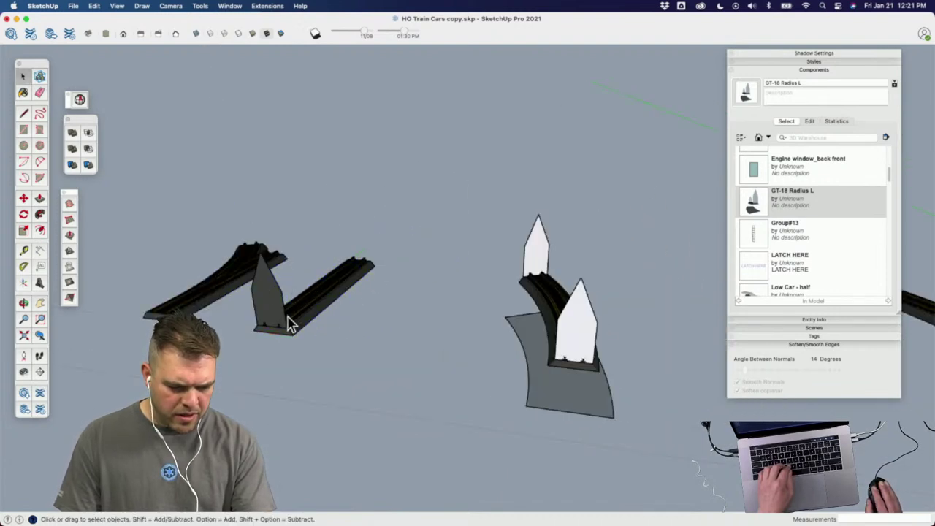
left_click(271, 306)
double_click(270, 306)
left_click(271, 296)
key("m")
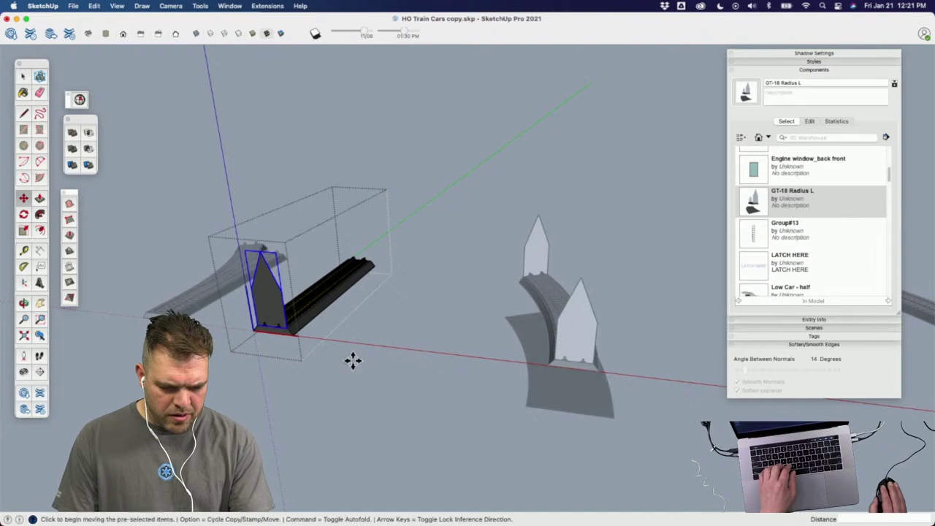
left_click(350, 358)
left_click(658, 396)
key("space")
left_click(651, 336)
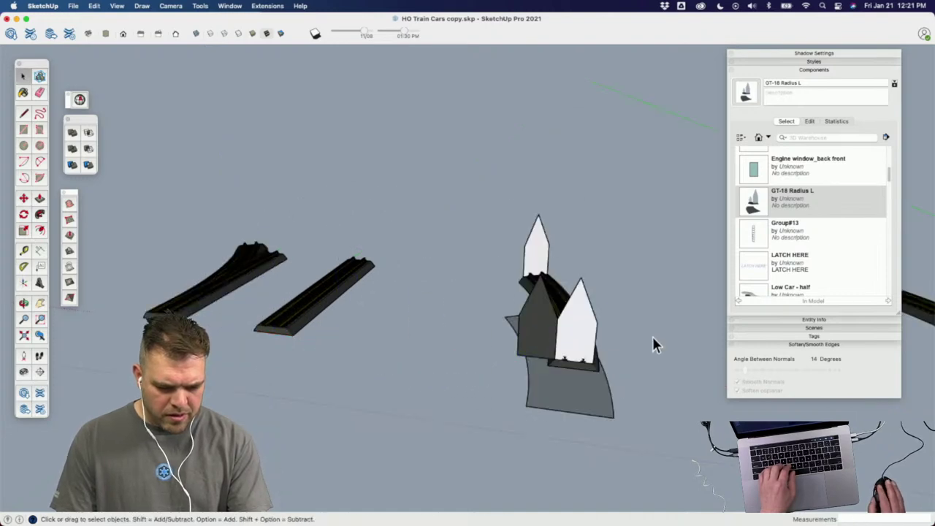
Step: Reopen the straight track component and select its triangle panel face
scroll(577, 338, "up", 6)
middle_click_drag(571, 342, 586, 368)
double_click(558, 357)
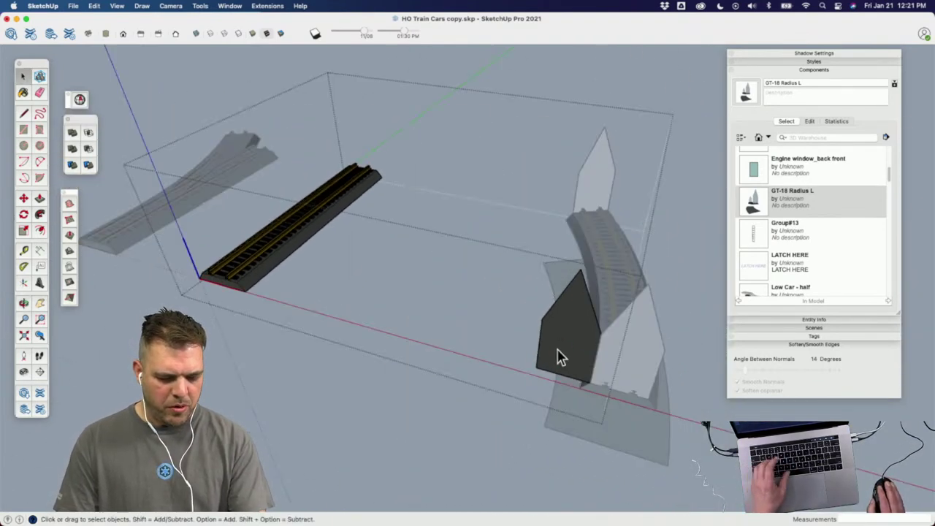
left_click(445, 355)
middle_click_drag(382, 382, 446, 317)
left_click(397, 270)
double_click(387, 257)
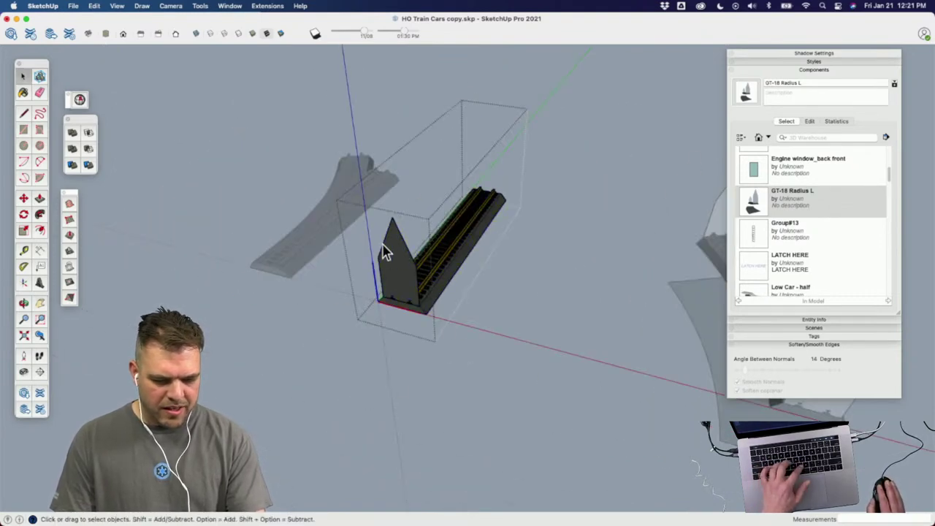
left_click(402, 261)
Step: Show the model's in-use colours with Paint Bucket, check Entity Info, then close Colors
key("b")
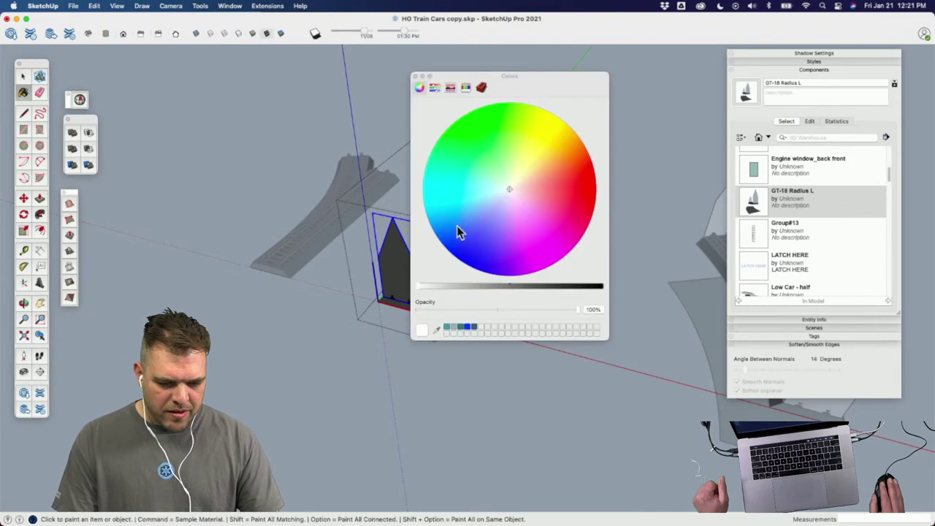
left_click(482, 88)
left_click_drag(512, 76, 638, 72)
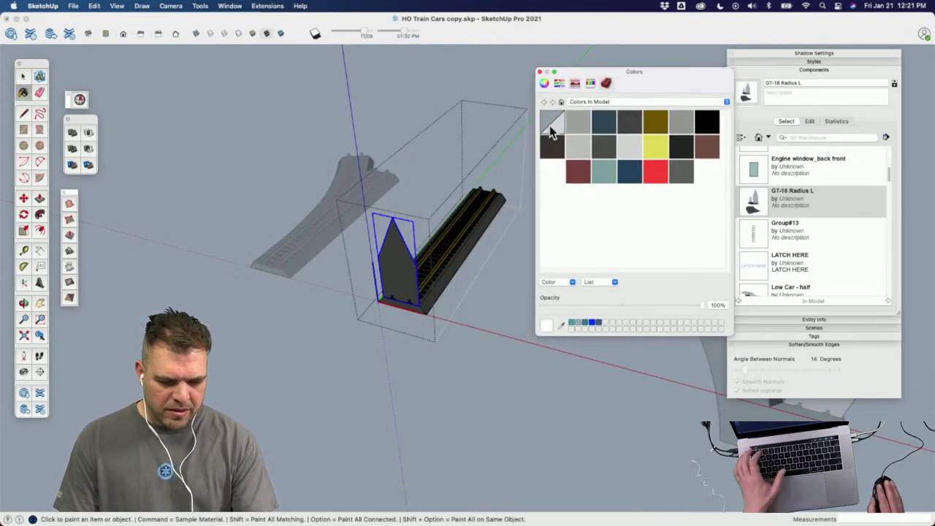
left_click(399, 260)
key("space")
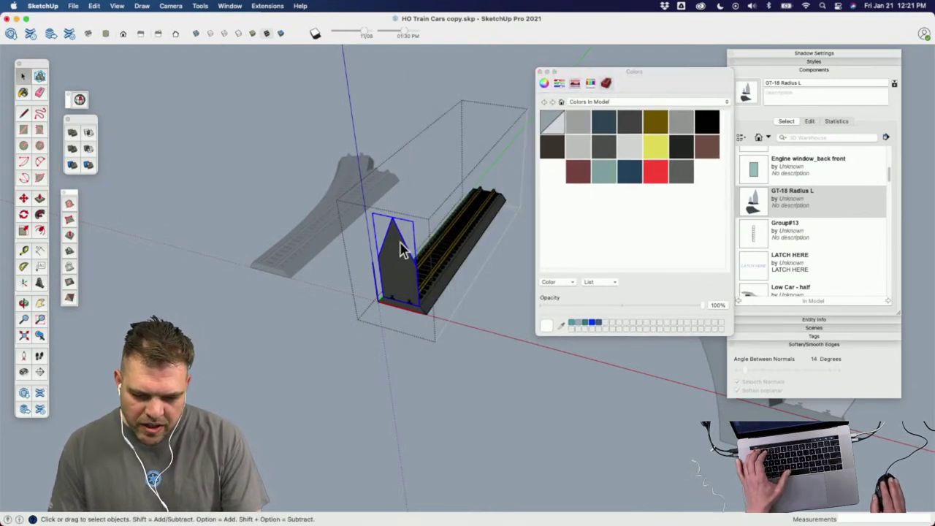
left_click(830, 320)
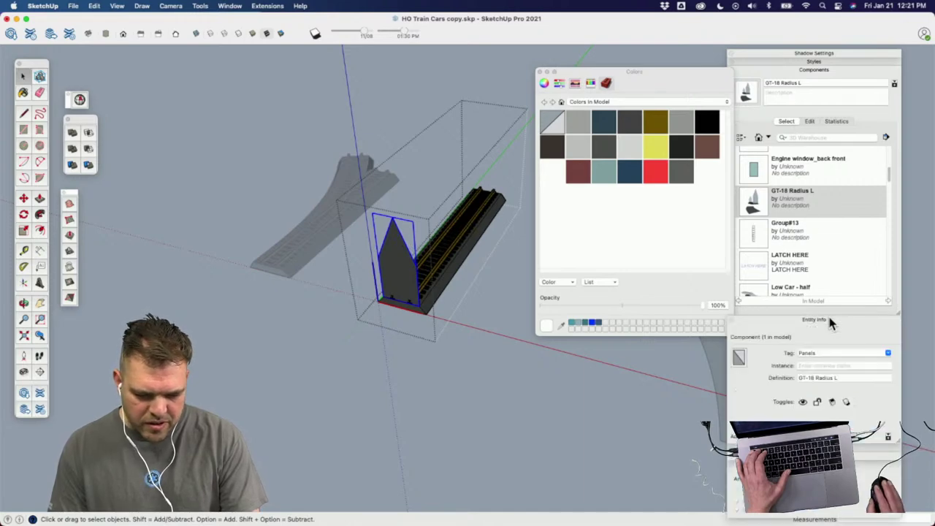
left_click(539, 71)
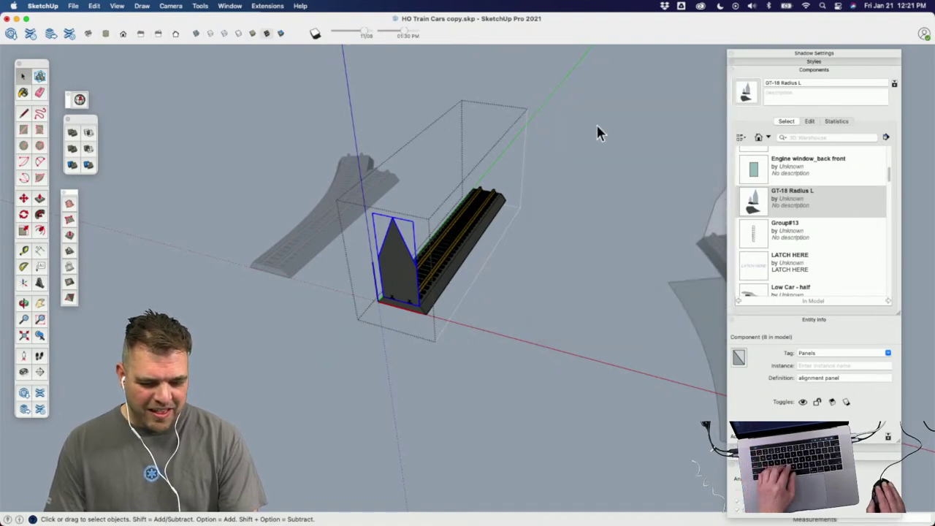
Step: Select and copy the curved piece's white alignment panel from inside its component
left_click(551, 233)
scroll(344, 271, "down", 3)
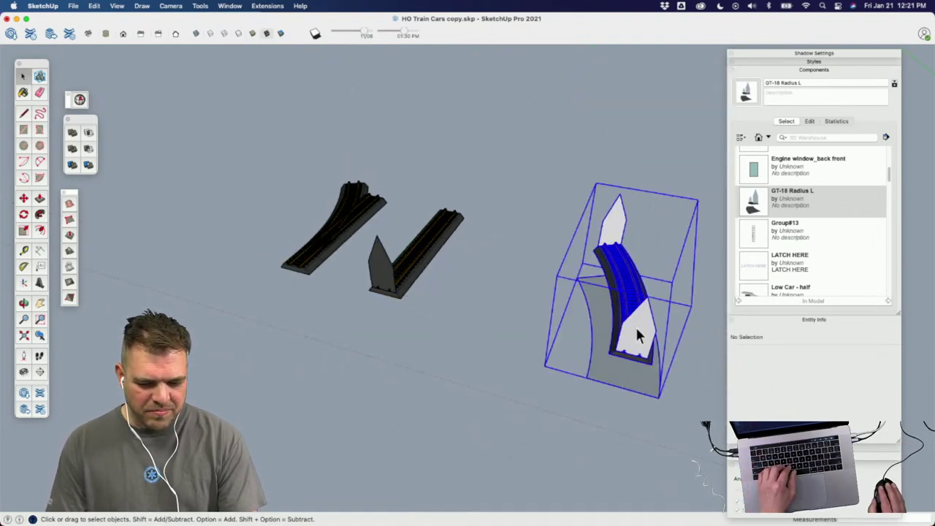
double_click(637, 334)
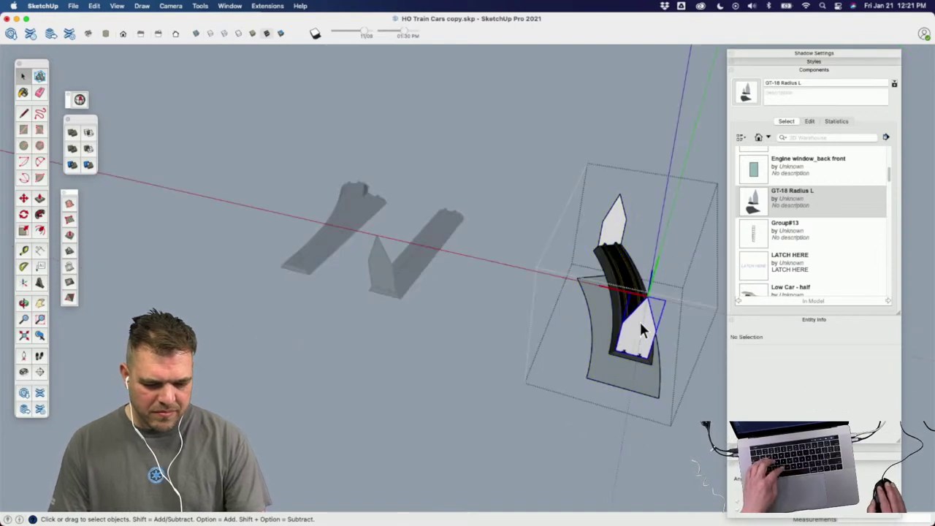
left_click(644, 335)
left_click(385, 359)
Step: Paste the white alignment panel near the straight track and rotate it upright
key("ctrl+v")
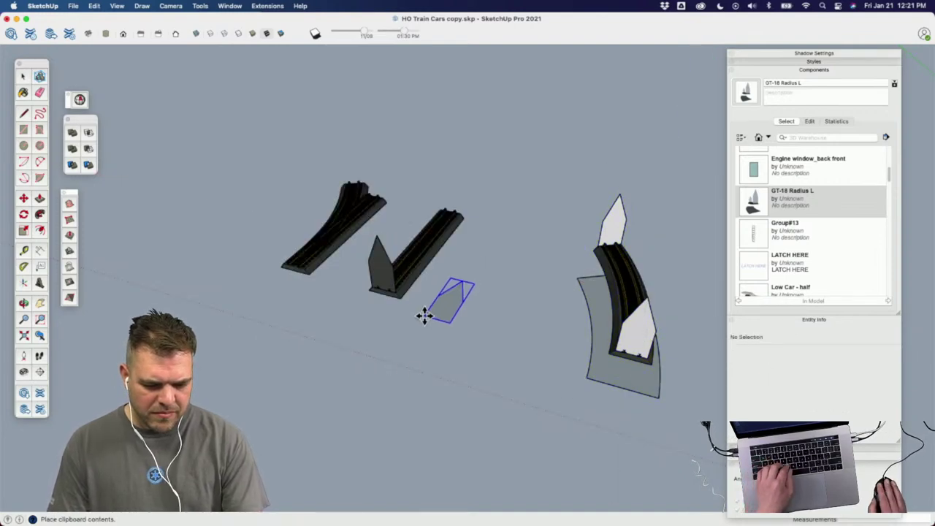
left_click(426, 314)
scroll(438, 307, "up", 2)
scroll(436, 305, "up", 2)
middle_click_drag(434, 302, 278, 284)
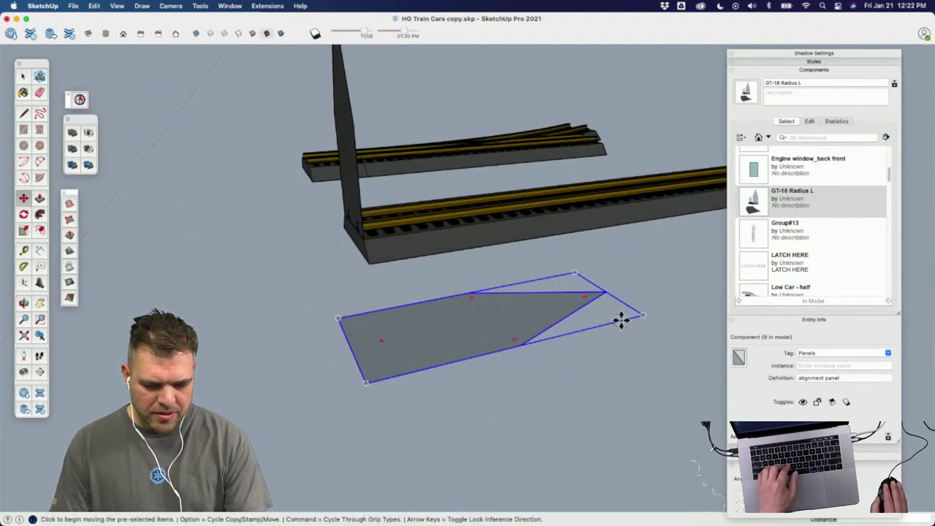
left_click_drag(621, 322, 522, 311)
key("space")
left_click(547, 359)
middle_click_drag(547, 359, 553, 329)
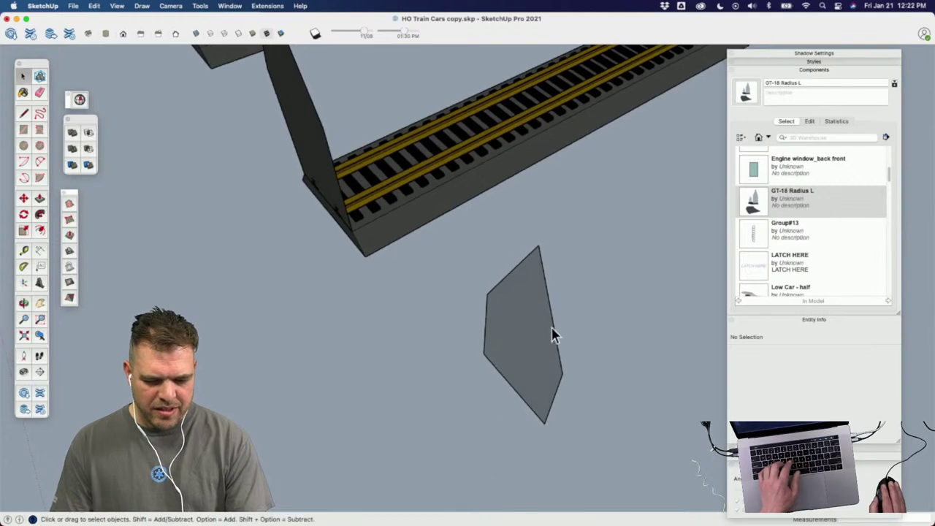
left_click(547, 328)
key("m")
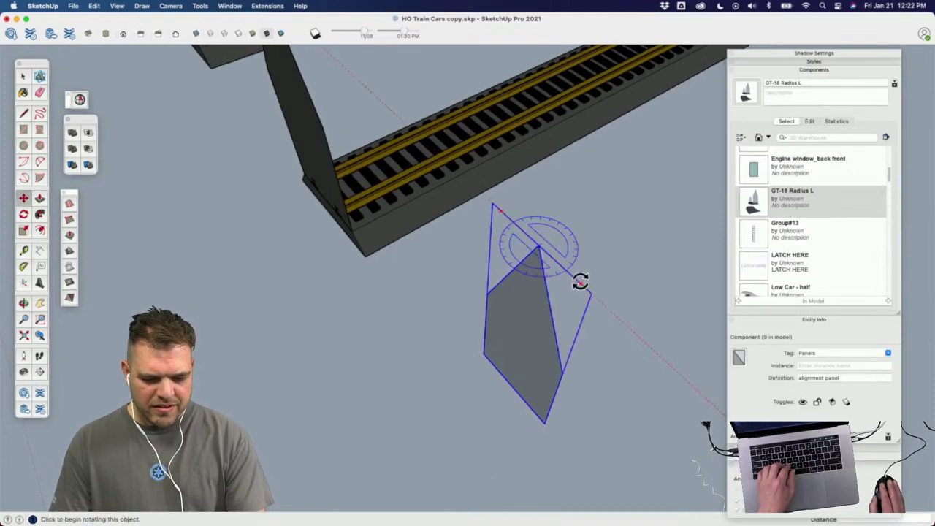
left_click(514, 227)
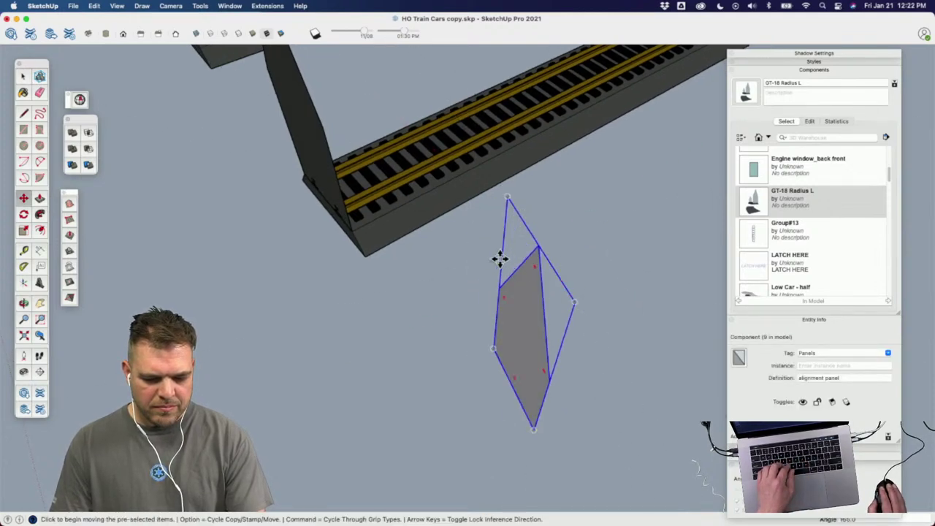
middle_click_drag(501, 257, 493, 352)
Step: Move the upright white panel onto the straight track end's base
left_click(524, 389)
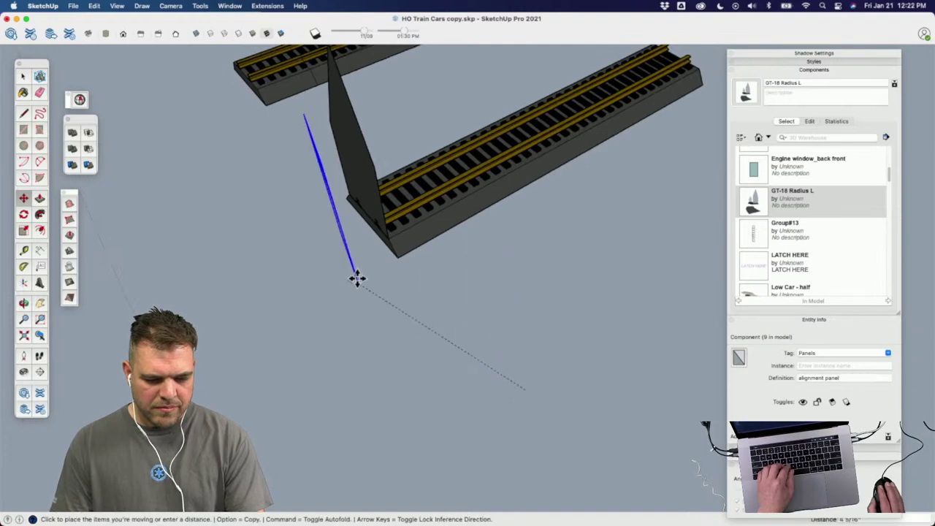
left_click(393, 244)
key("e")
left_click(350, 128)
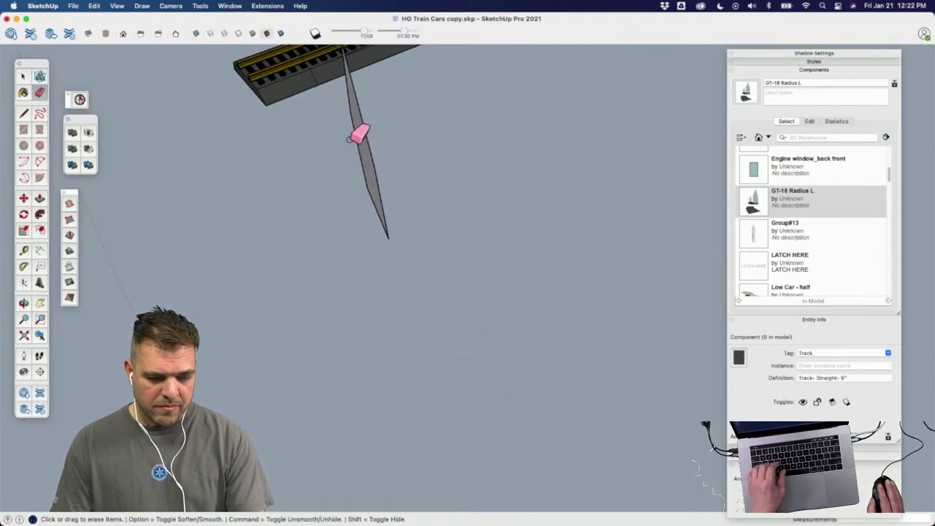
key("super+z")
Step: Start copying the white panel 9" along to the straight track's far end
key("space")
left_click(342, 134)
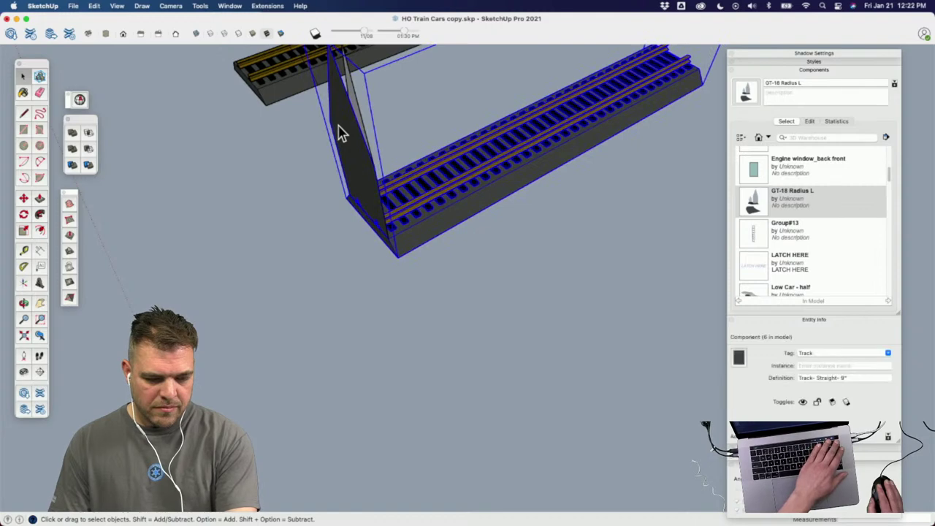
left_click(330, 131)
left_click(330, 130)
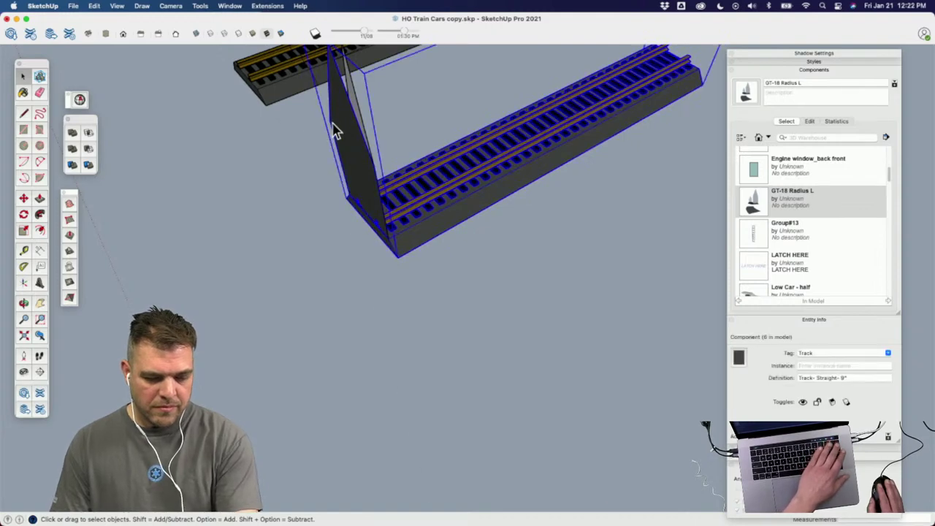
double_click(336, 127)
left_click(334, 122)
middle_click_drag(347, 161, 404, 379)
key("m")
left_click(404, 379)
key("alt")
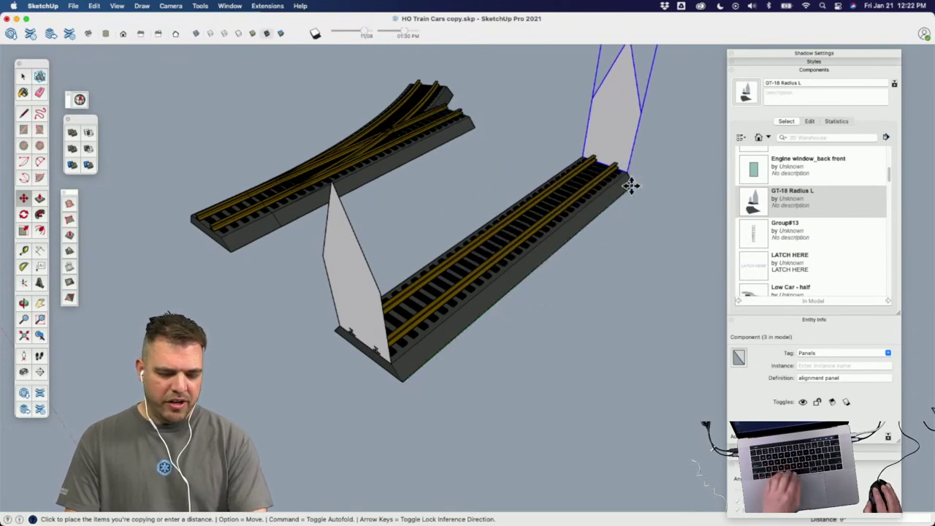
Step: Copy both white alignment panels from the straight track onto the turnout piece's endpoints
scroll(540, 328, "down", 3)
middle_click_drag(473, 351, 549, 275)
left_click(528, 257)
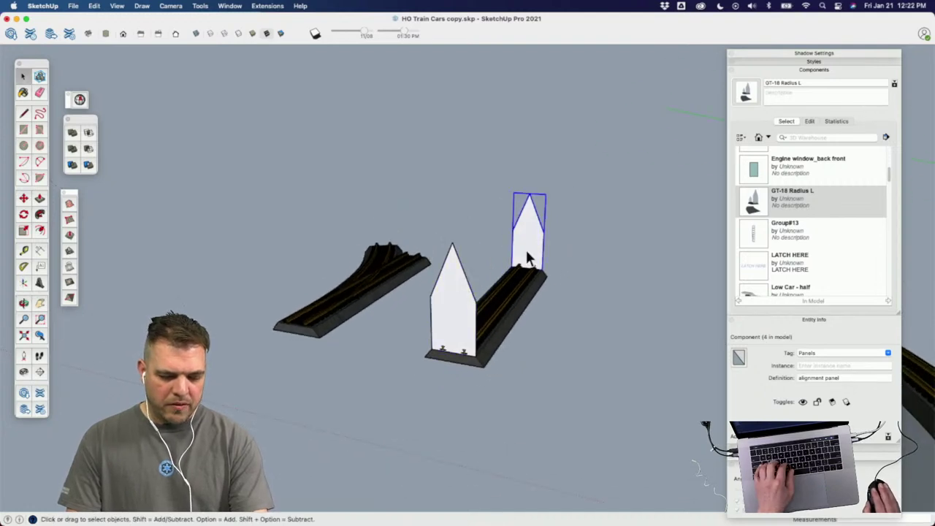
left_click(459, 299)
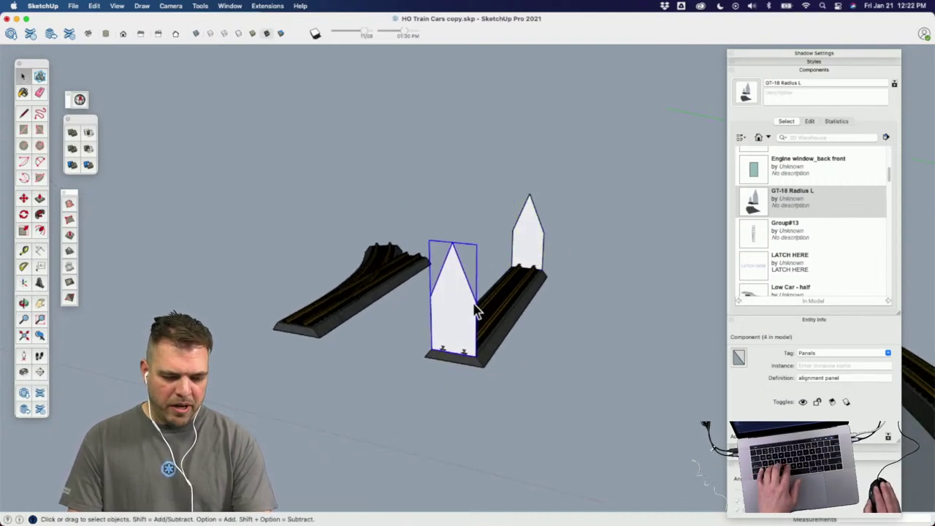
left_click(524, 240, "shift")
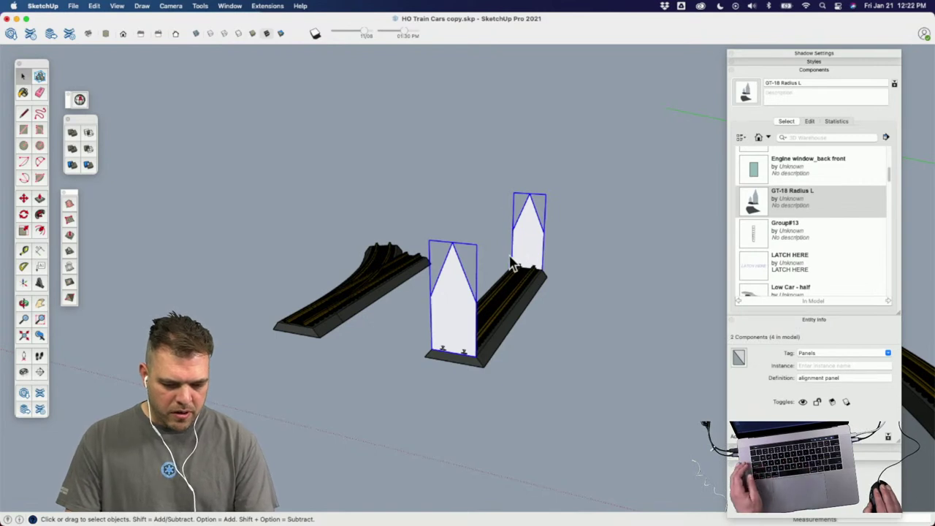
key("m")
left_click(486, 369)
key("alt")
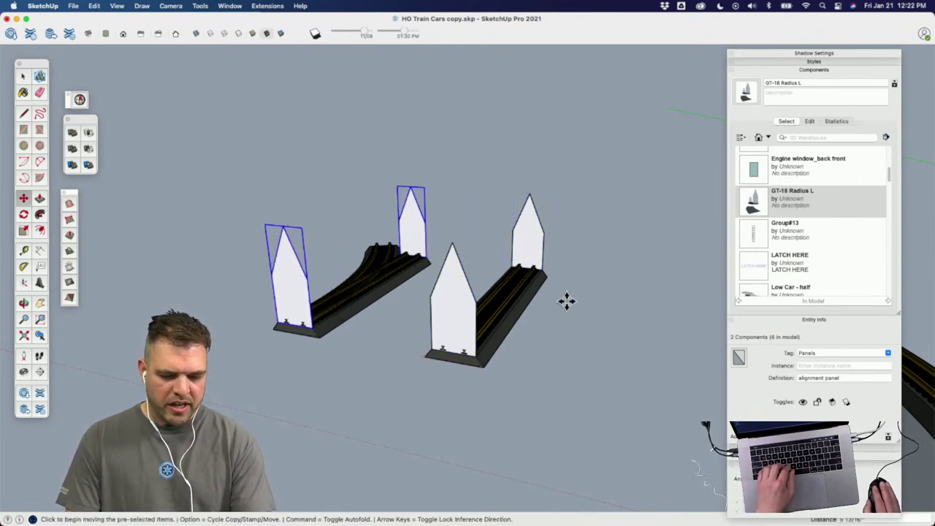
key("space")
middle_click_drag(501, 327, 475, 288)
Step: Select the straight track's base face inside its group, then exit and undo
left_click(474, 286)
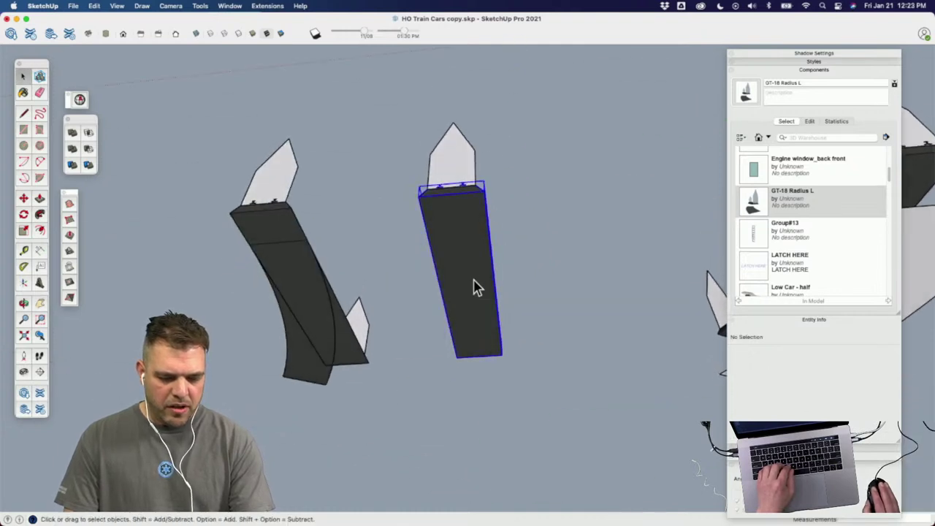
double_click(469, 256)
left_click(471, 249)
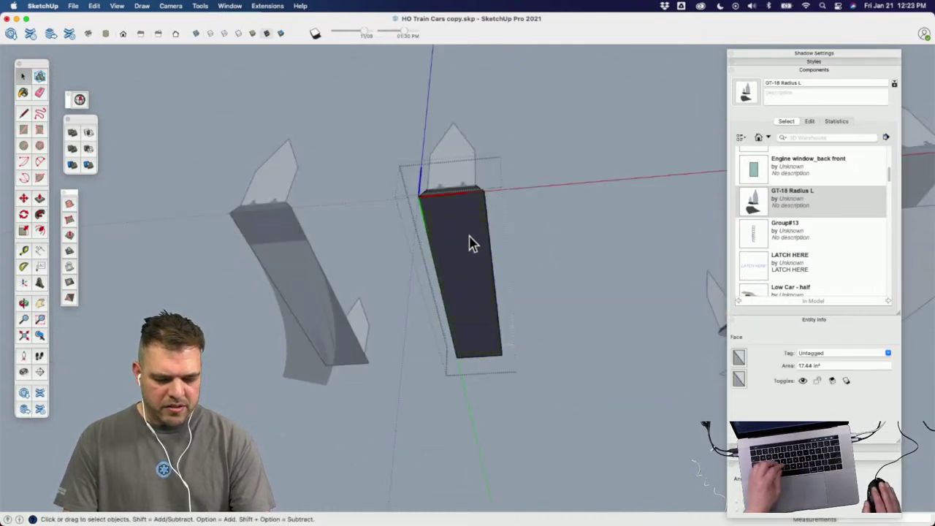
left_click(577, 257)
key("super+z")
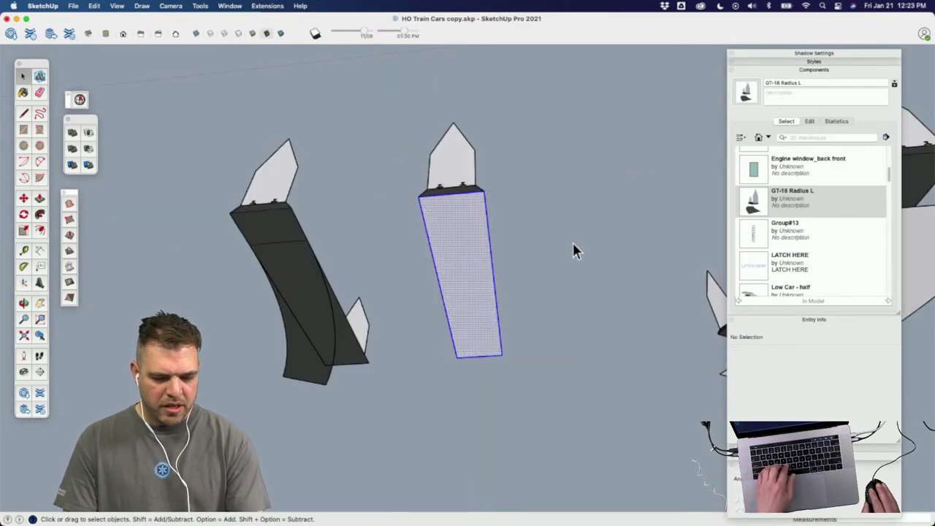
Step: Copy the right track piece's bottom face 2 inches straight down and select the new plate
middle_click_drag(530, 267, 460, 326)
key("m")
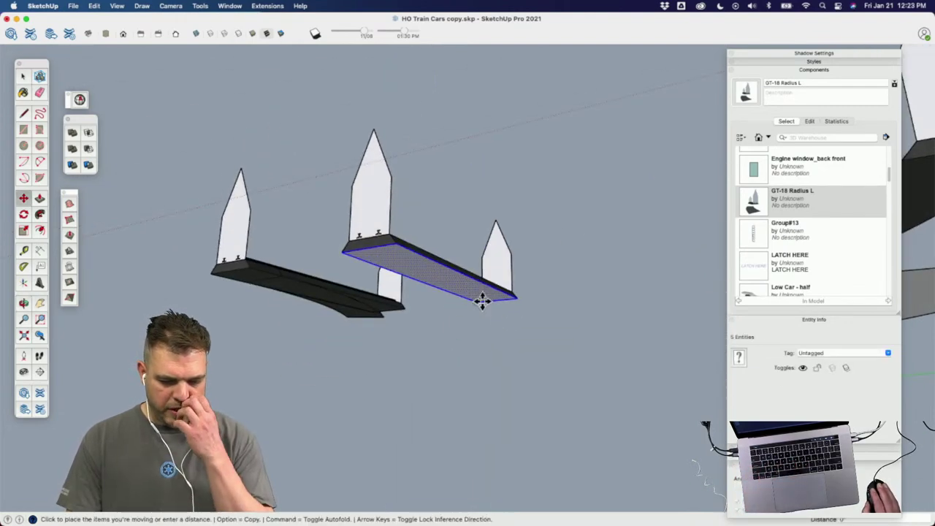
left_click(477, 302)
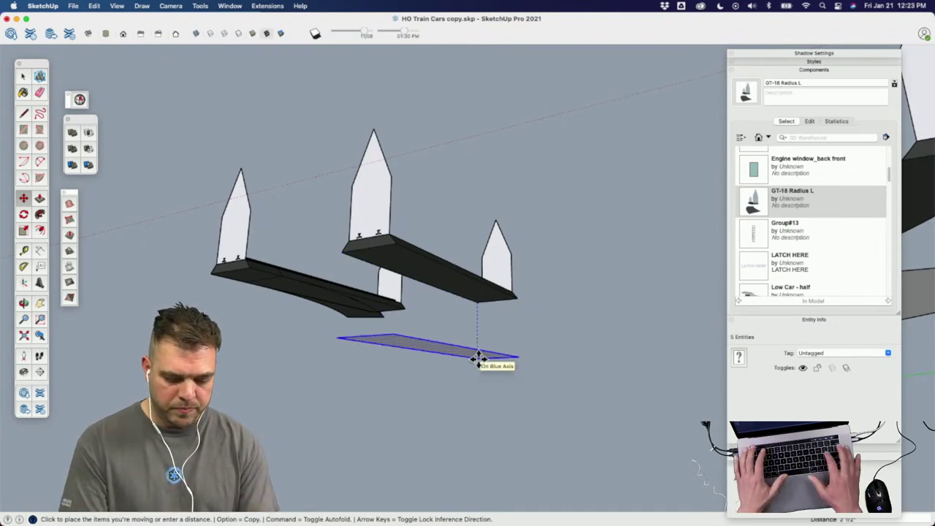
key("Return")
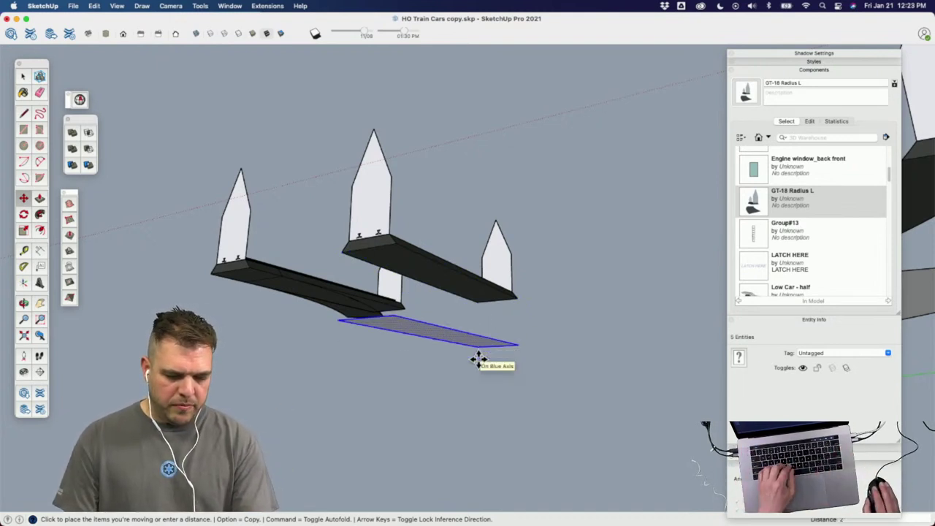
middle_click_drag(478, 358, 507, 250)
key("space")
left_click(458, 340)
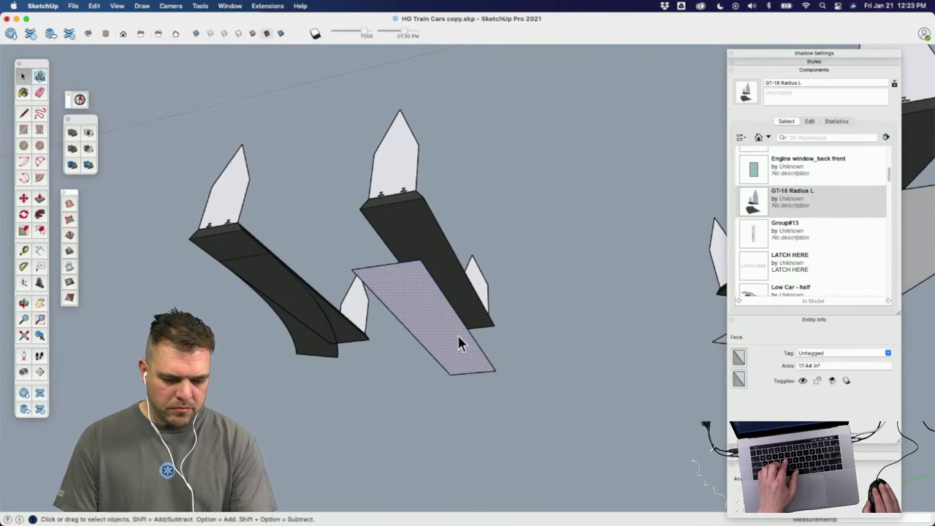
scroll(458, 343, "up", 5)
Step: Offset the base plate outline outward and erase the extra strip at its end
key("f")
left_click(489, 347)
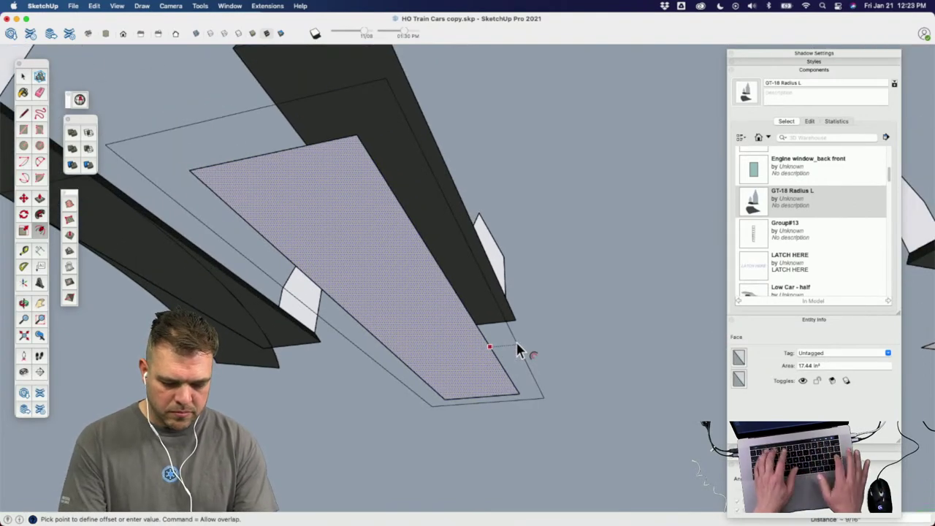
left_click(516, 341)
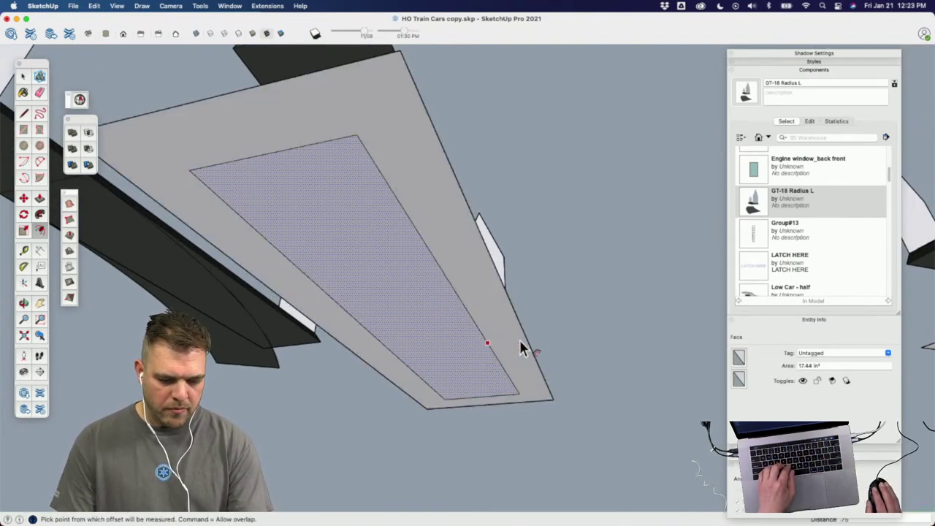
mouse_move(515, 339)
middle_mouse_down("shift")
mouse_move(496, 365)
mouse_move(538, 302)
mouse_move(533, 407)
middle_mouse_up("shift")
key("l")
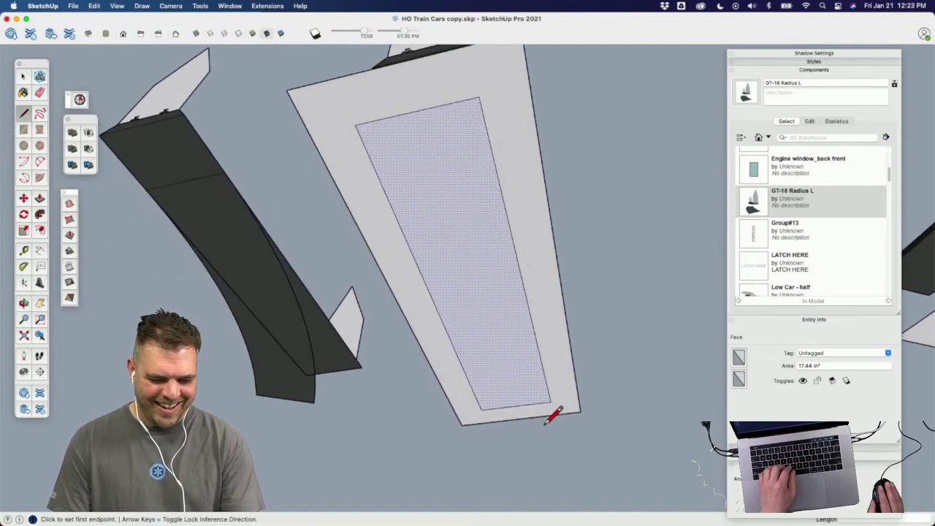
left_click(551, 401)
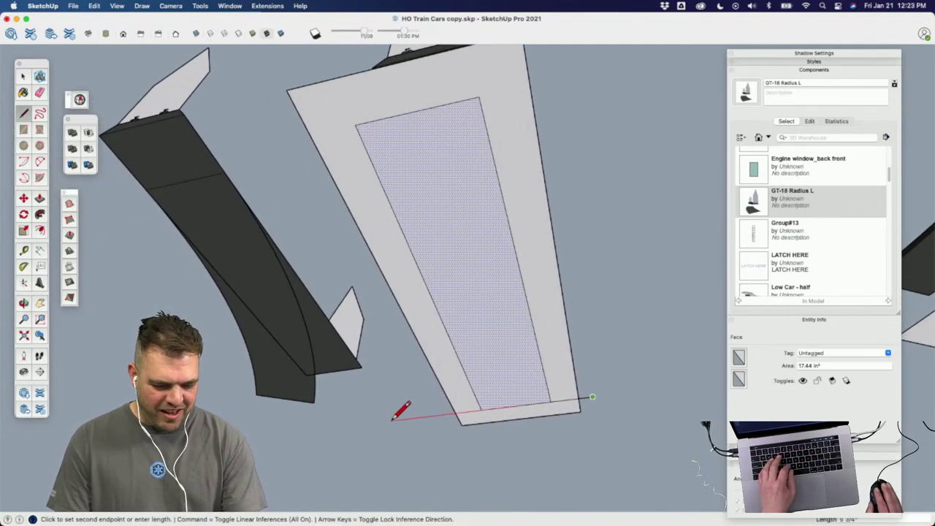
key("e")
mouse_move(467, 416)
left_mouse_down()
mouse_move(488, 430)
mouse_move(586, 401)
left_mouse_up()
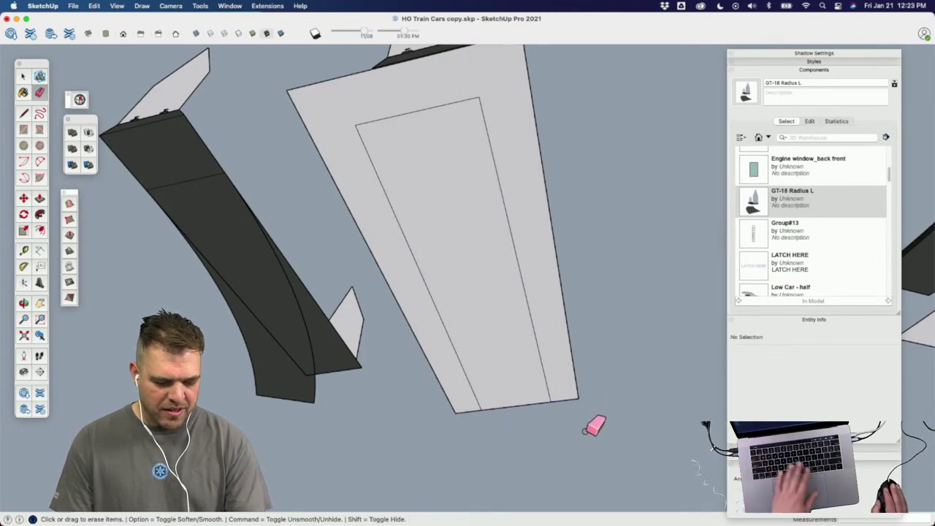
scroll(577, 431, "down", 5)
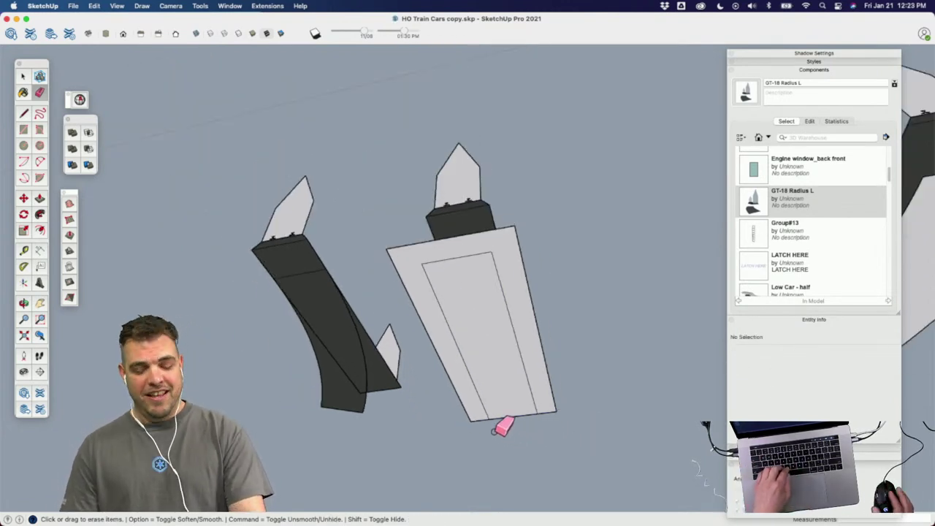
Step: Draw a cut line across the plate, then erase the strip beyond it and leftover edges
key("l")
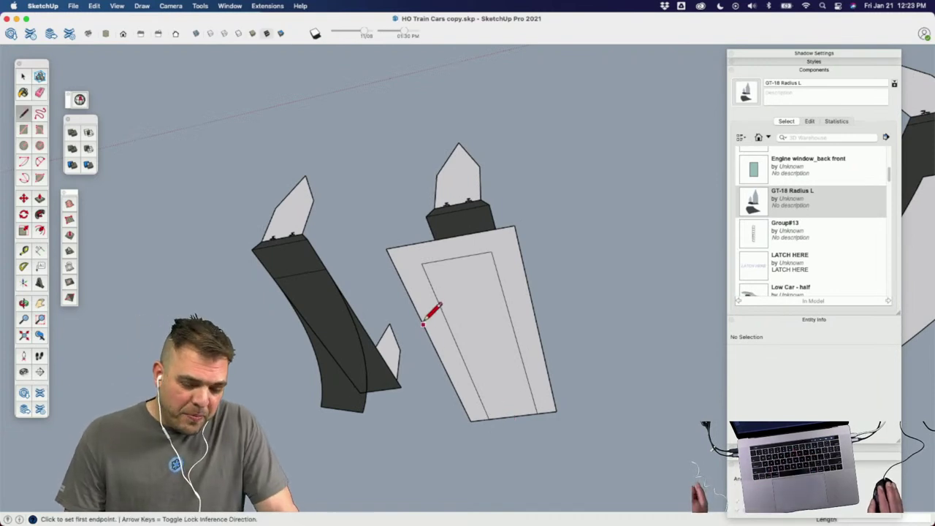
left_click(423, 263)
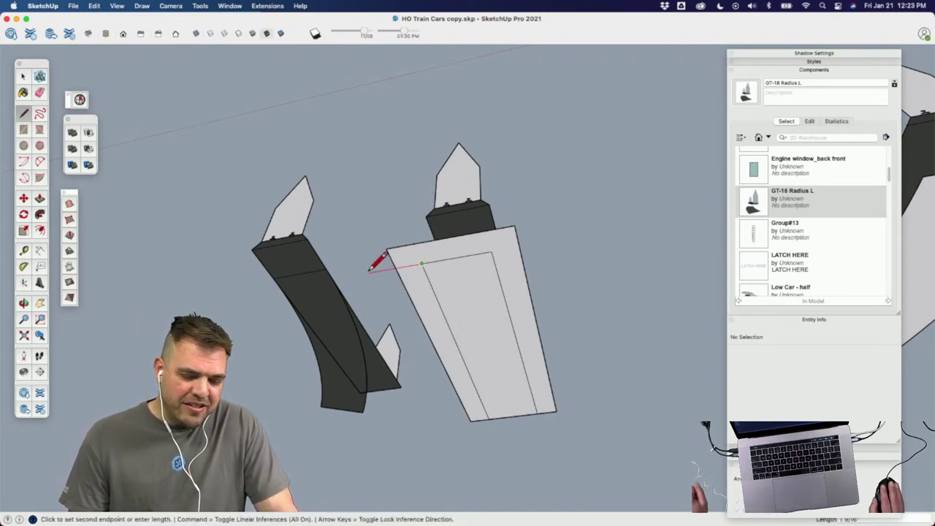
left_click(370, 269)
left_click(586, 235)
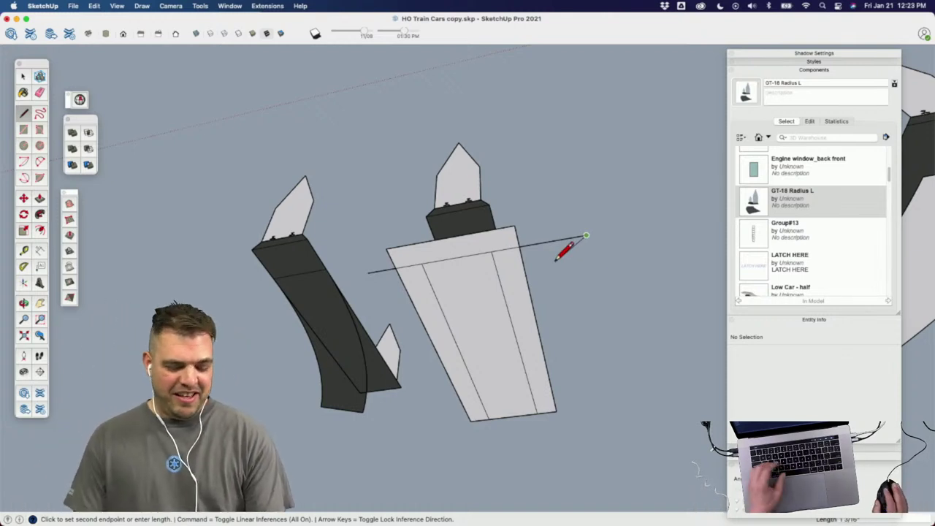
key("e")
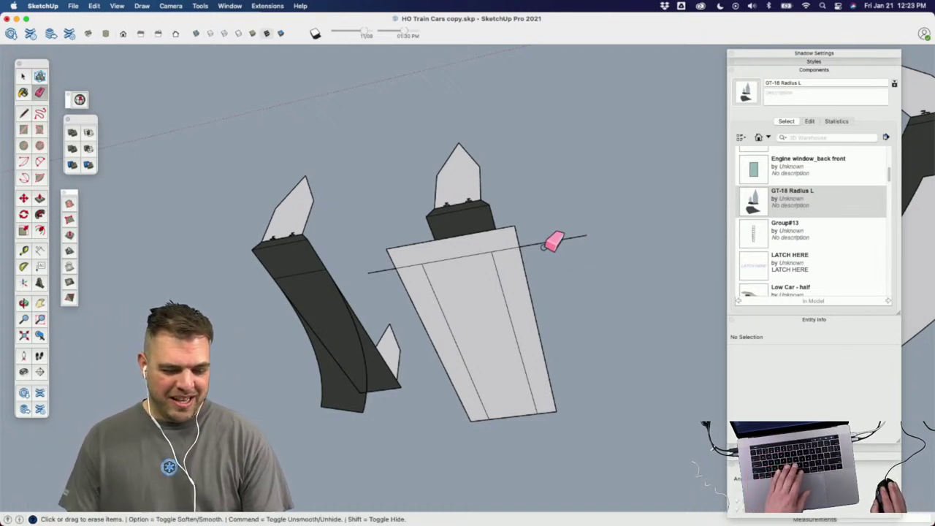
mouse_move(544, 246)
left_mouse_down()
mouse_move(514, 223)
mouse_move(554, 241)
mouse_move(583, 236)
left_mouse_up()
left_click(385, 269)
left_click(508, 292)
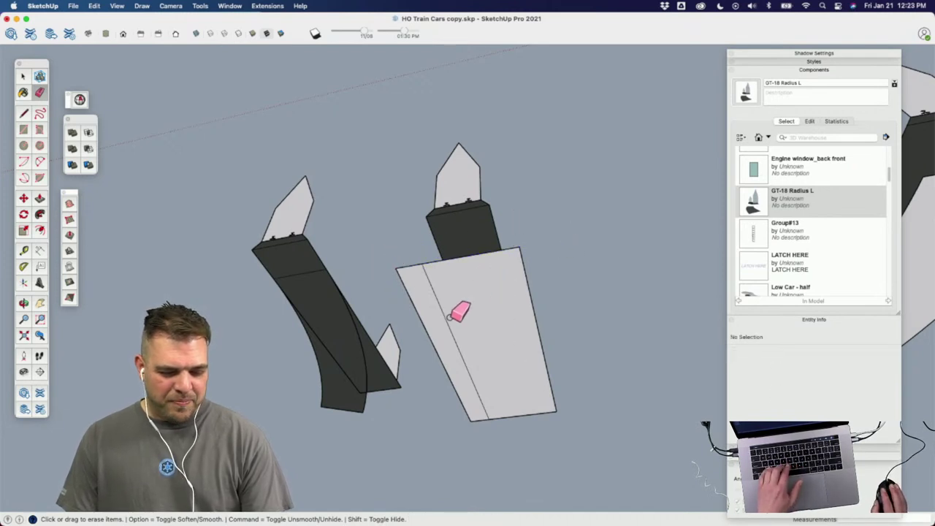
middle_click_drag(463, 312, 263, 271)
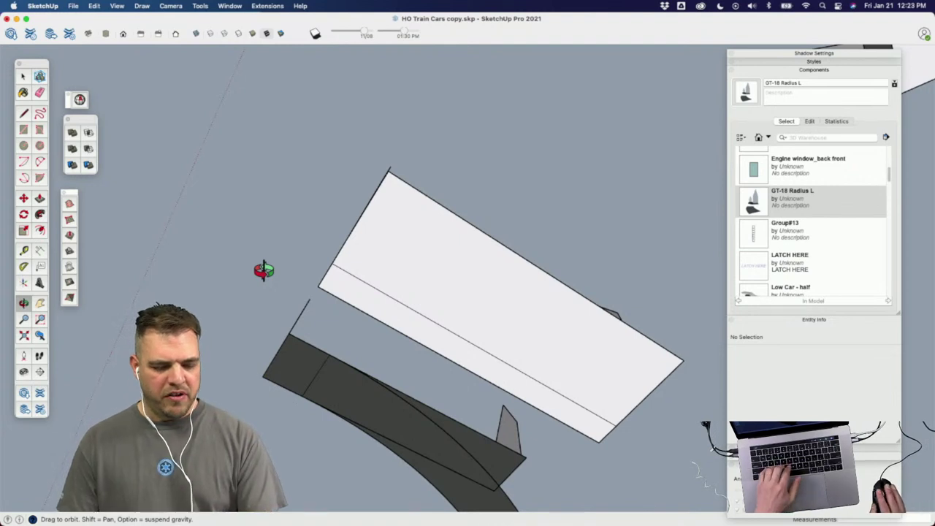
Step: Group the trimmed base plate, then box-select it with the straight track and both panels
key("e")
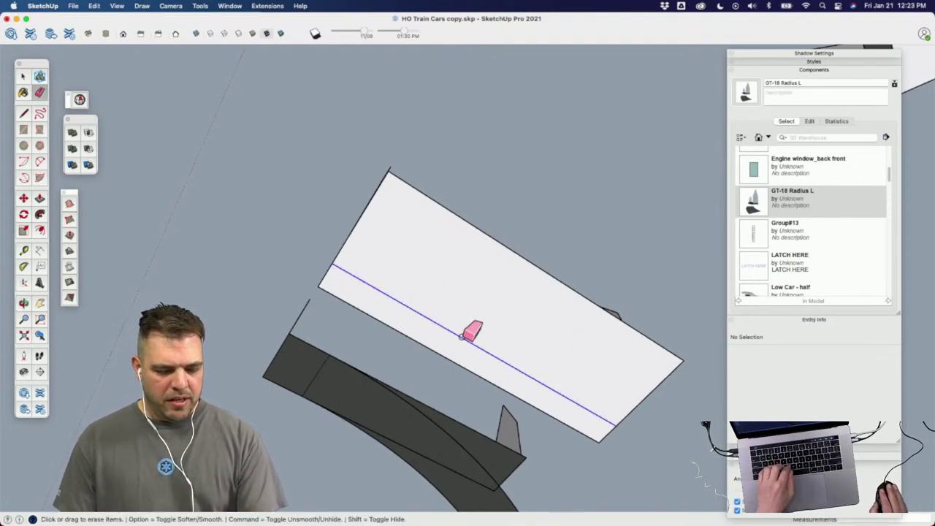
mouse_move(462, 335)
middle_mouse_down()
mouse_move(438, 250)
mouse_move(589, 475)
mouse_move(567, 344)
middle_mouse_up()
key("space")
left_click(491, 329)
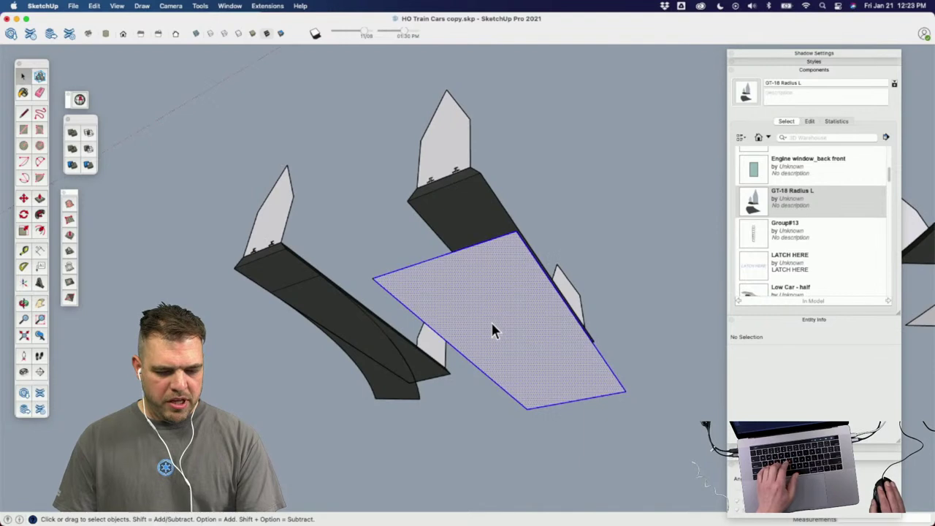
key("g")
middle_click_drag(485, 292, 626, 447)
key("space")
left_click_drag(625, 447, 443, 154)
middle_click_drag(443, 154, 475, 320)
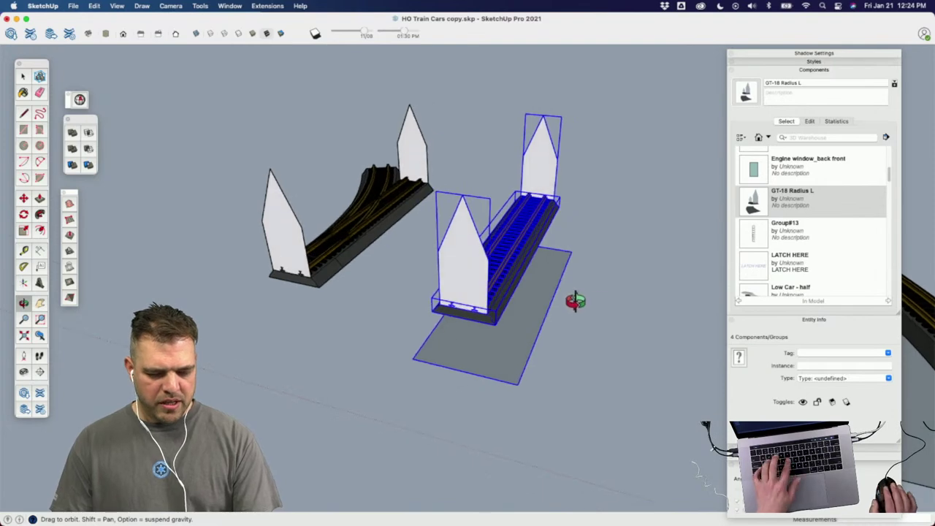
Step: Make the selected track, panels and plate a component named 'GT- Straight'
type("g")
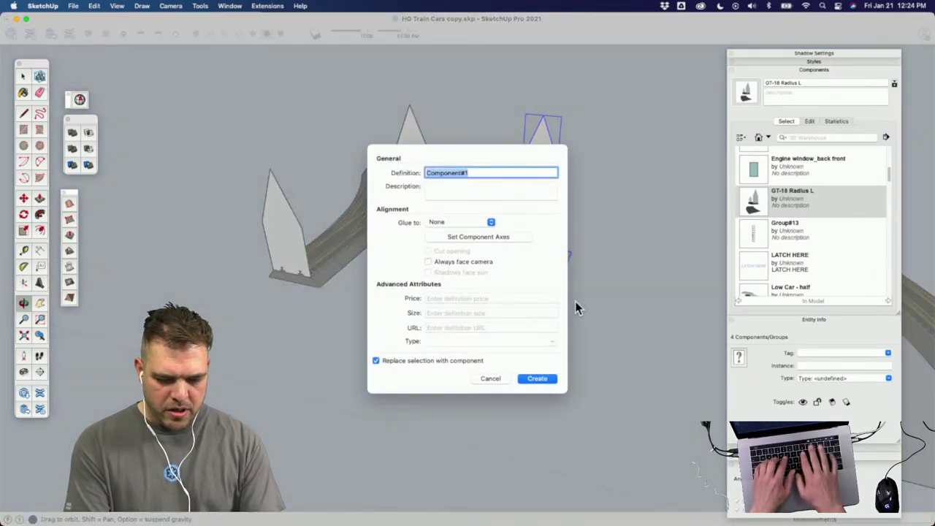
type("GT- St")
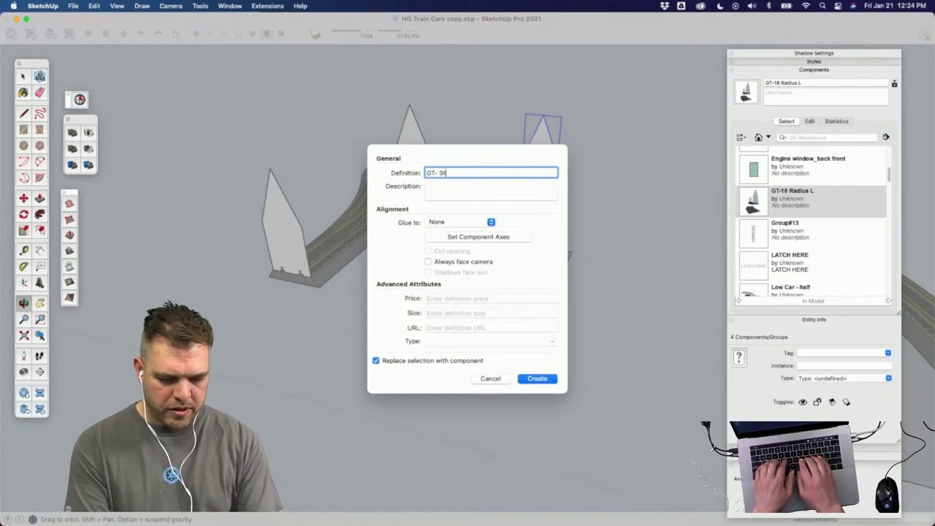
type("raight")
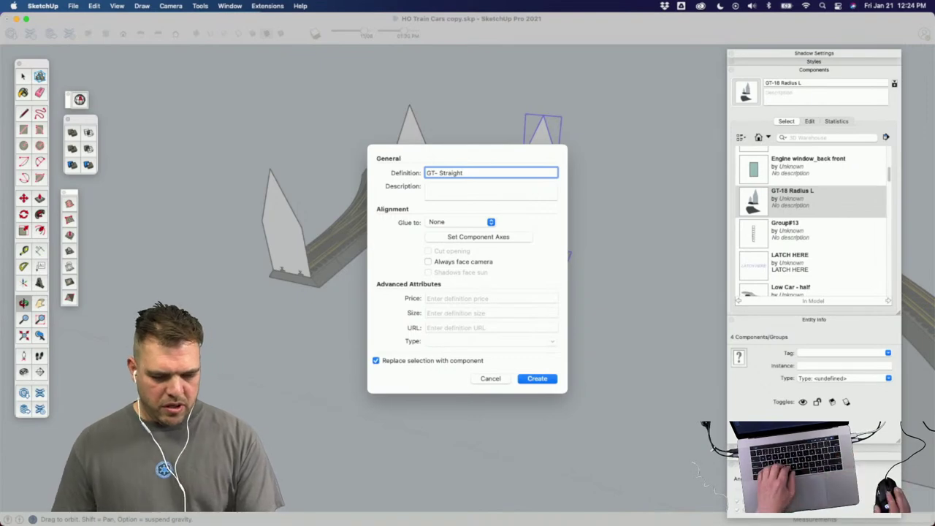
key("Return")
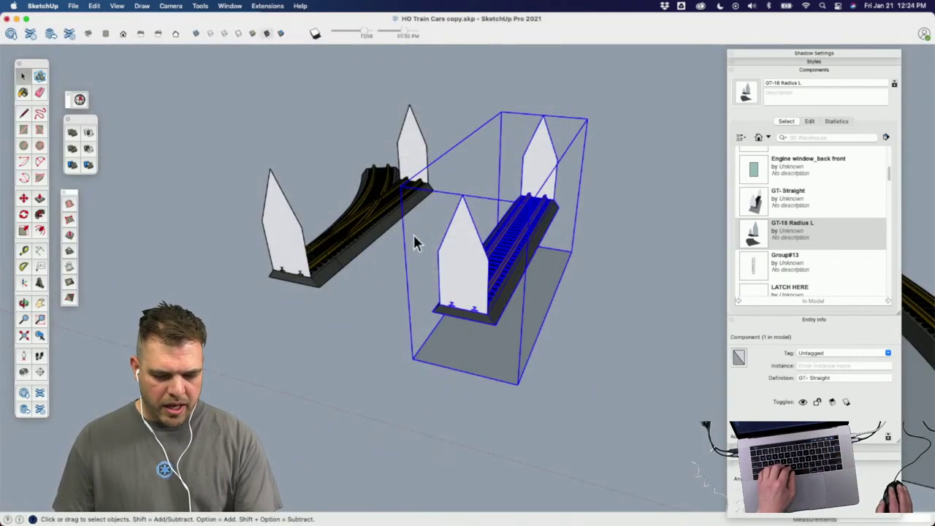
Step: Inspect GT- Straight's contents in Edit Component, exit, then reselect and right-click it
scroll(334, 288, "down", 3)
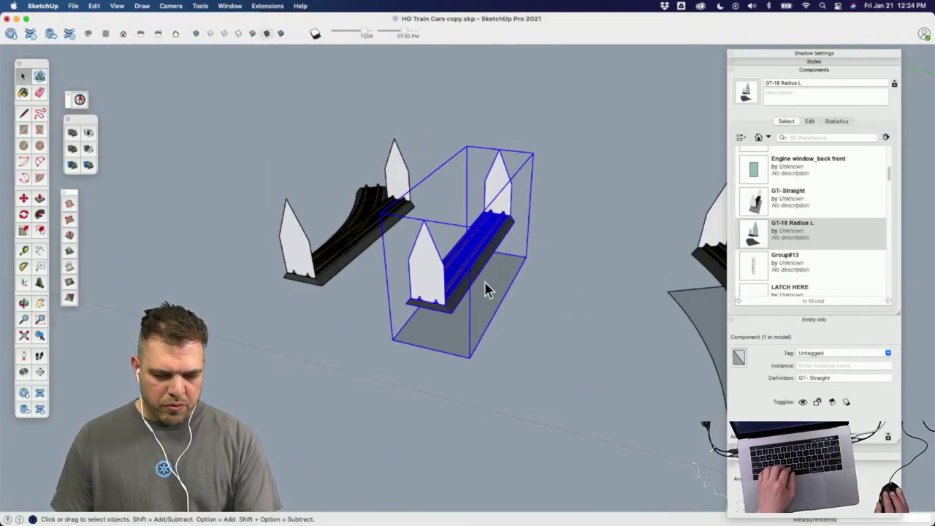
middle_click_drag(485, 283, 290, 336)
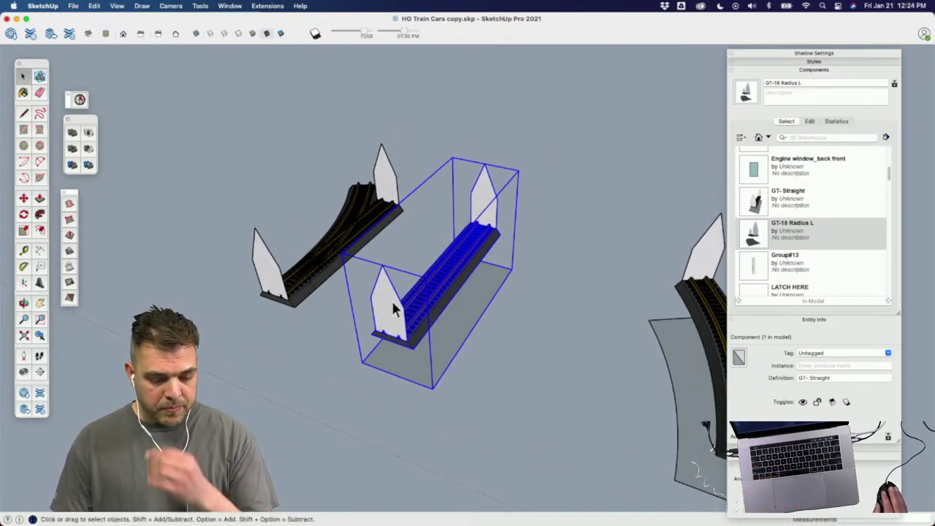
right_click(426, 305)
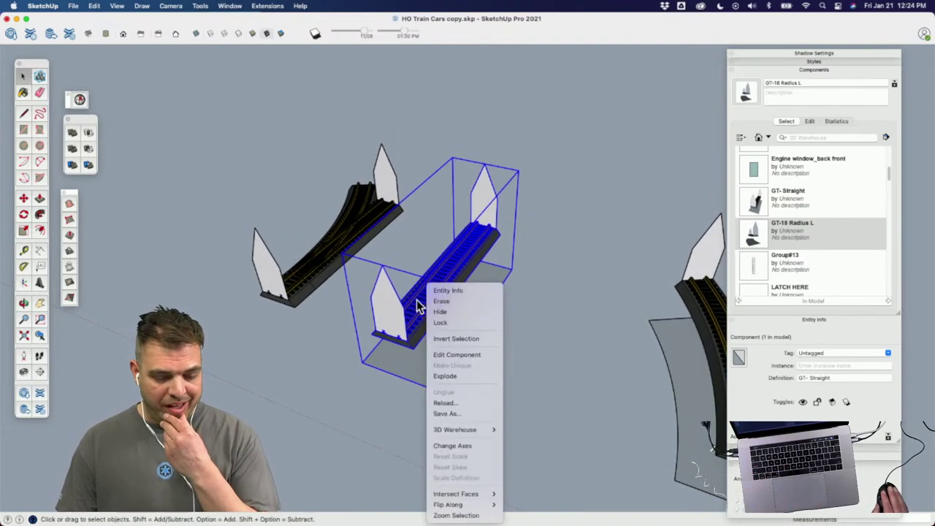
left_click(471, 355)
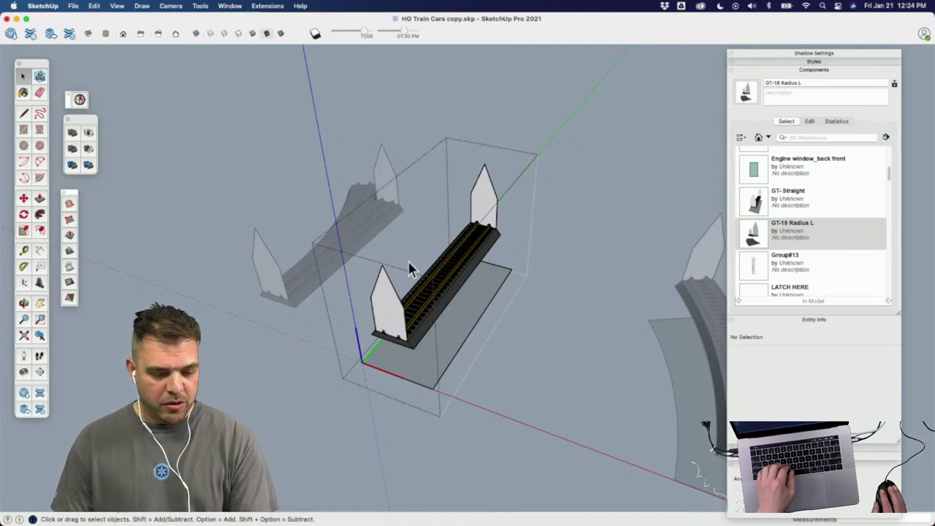
left_click(468, 150)
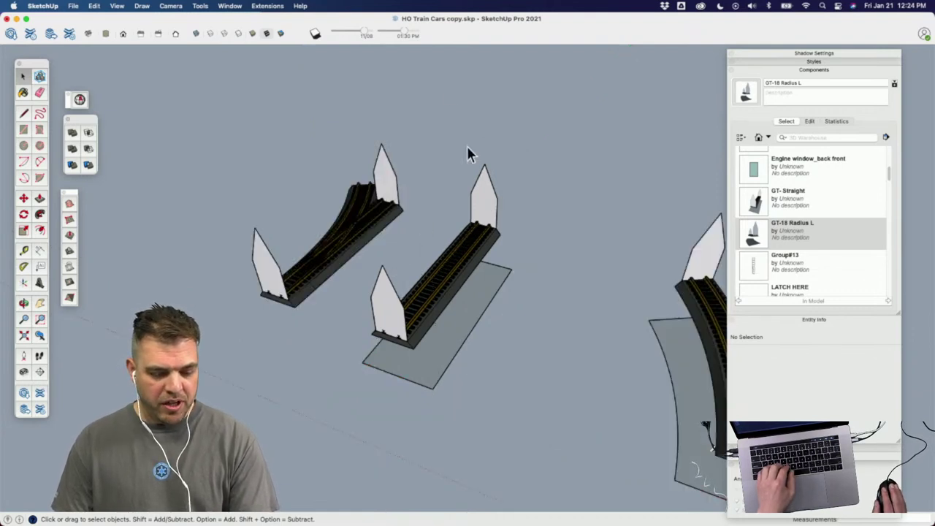
left_click(476, 196)
right_click(479, 189)
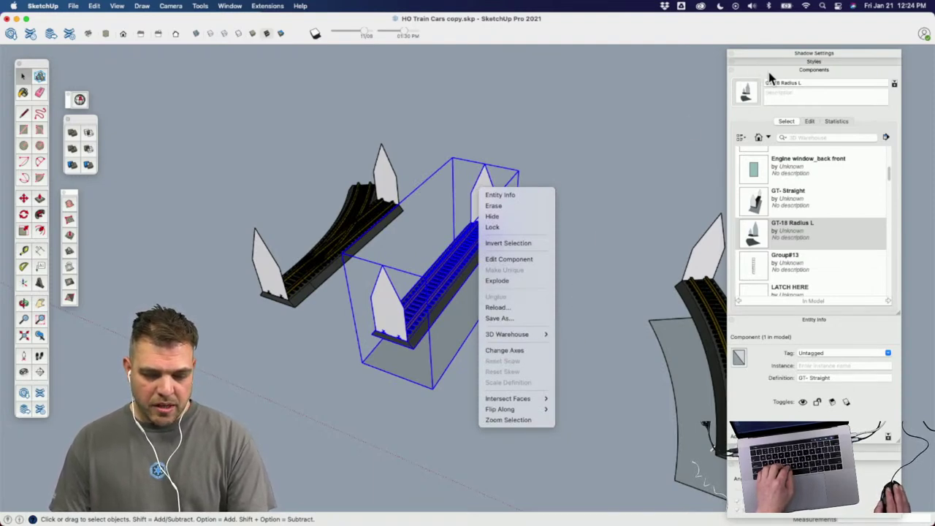
Step: Show the Components secondary pane and Edit tab, and re-select Glue to: Any
left_click(895, 86)
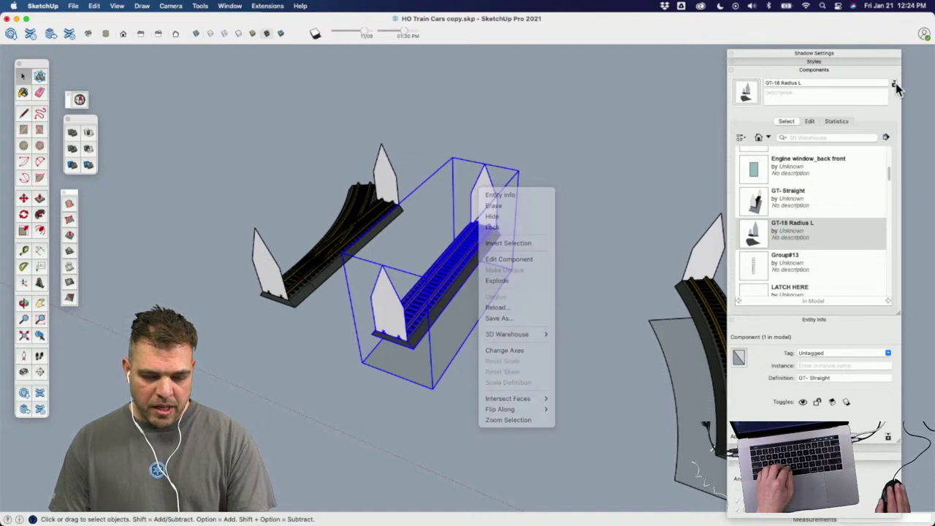
left_click(895, 84)
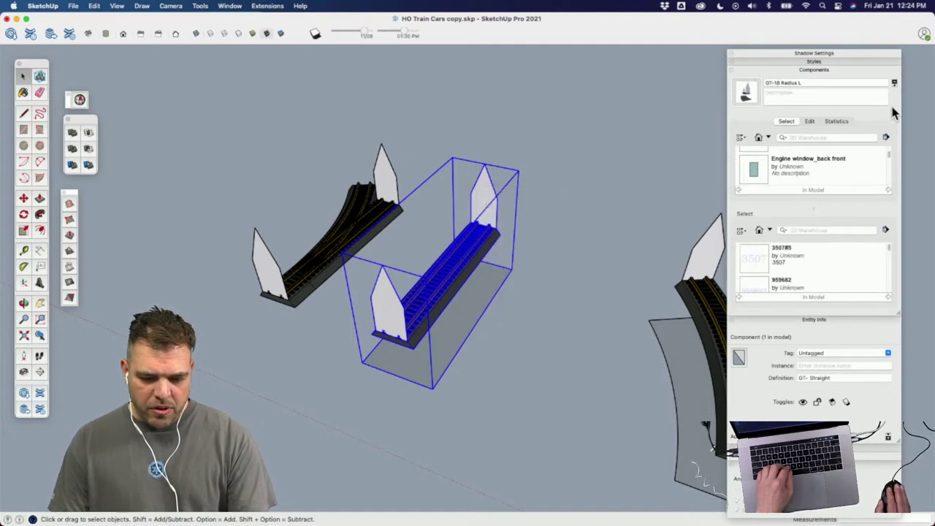
left_click(895, 84)
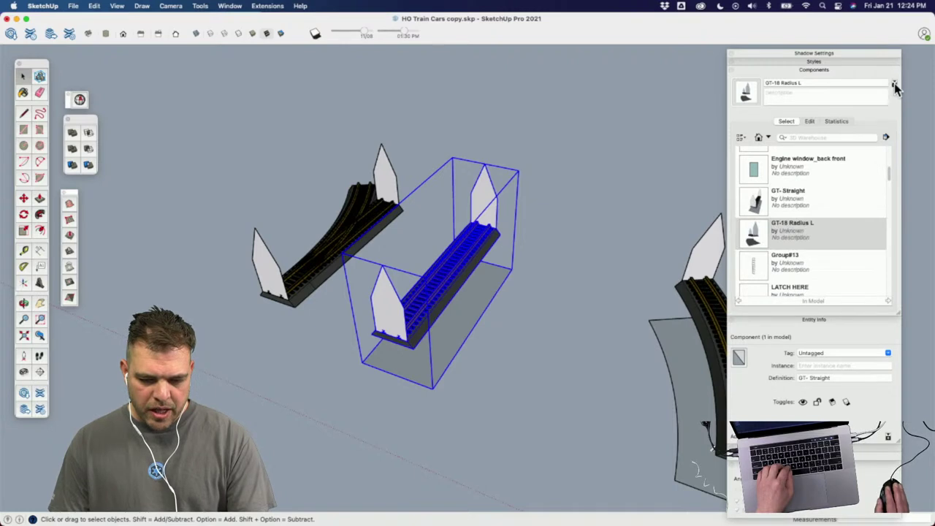
left_click(895, 85)
left_click(809, 122)
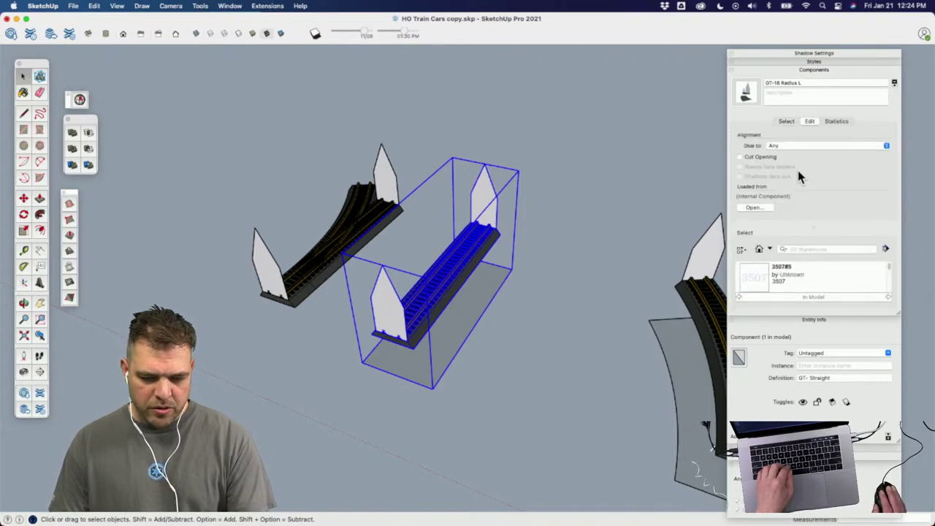
middle_click_drag(372, 329, 417, 282)
scroll(412, 283, "up", 5)
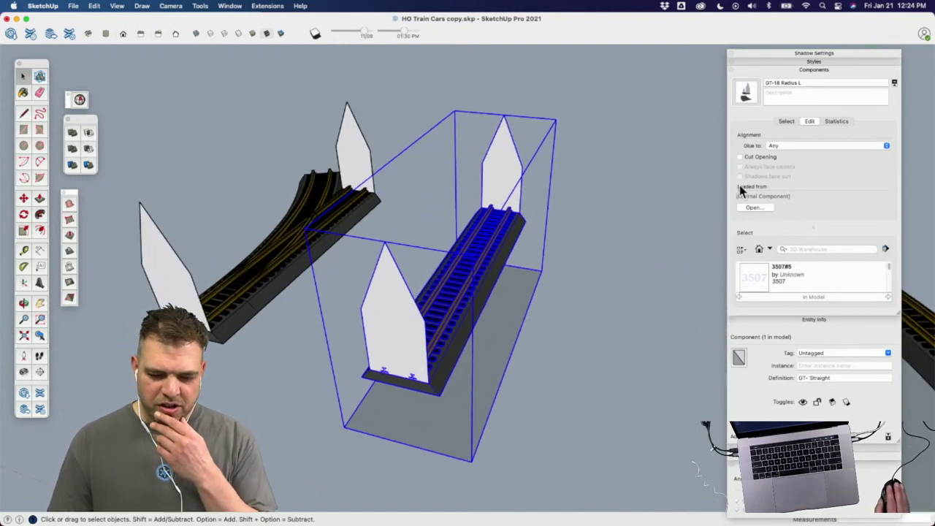
left_click(886, 146)
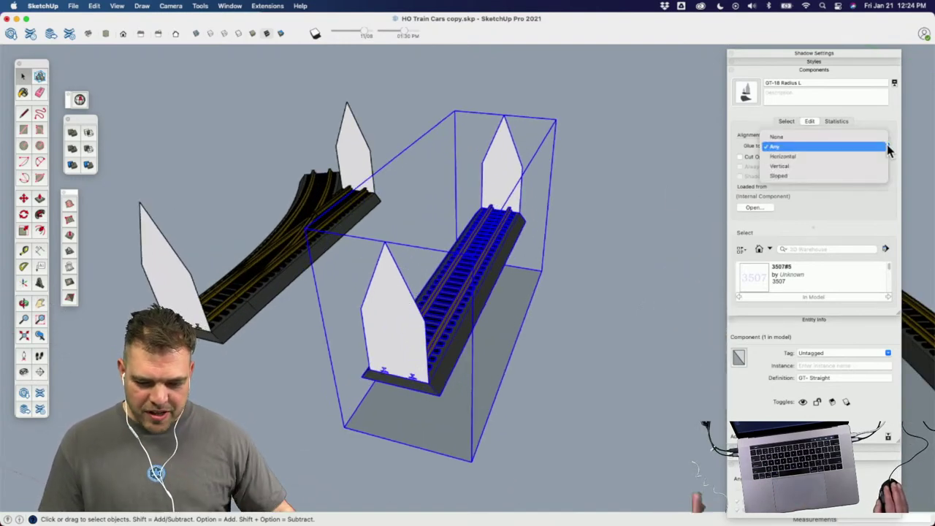
left_click(791, 147)
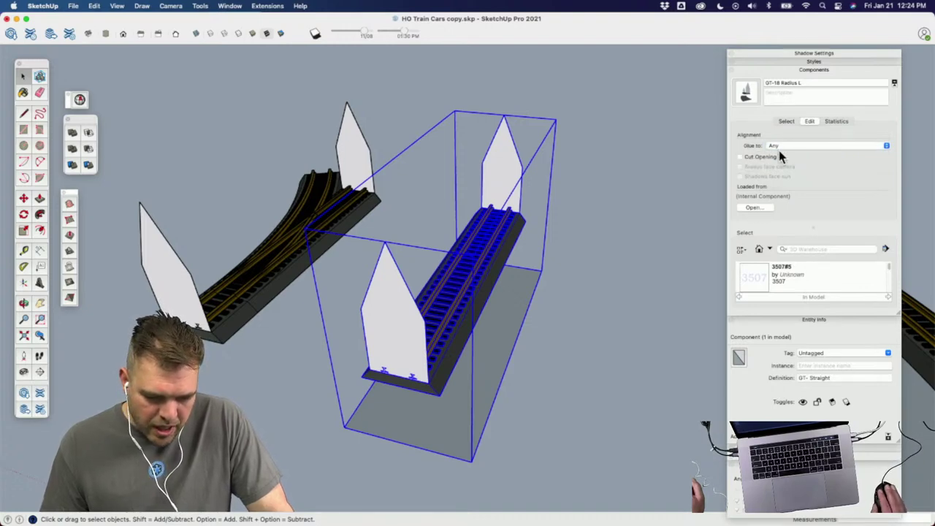
Step: Place the straight track component's axes at the near panel's tip and apply to all copies
right_click(380, 336)
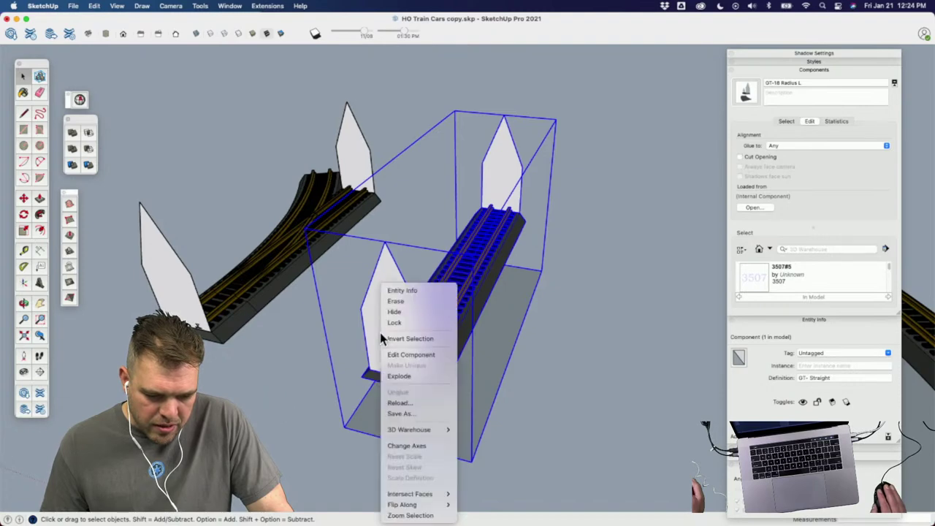
left_click(398, 356)
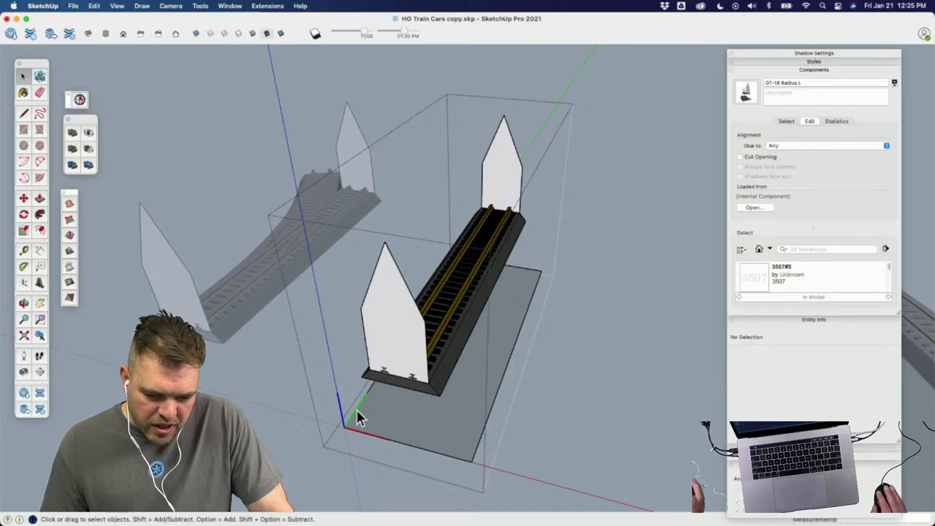
right_click(336, 360)
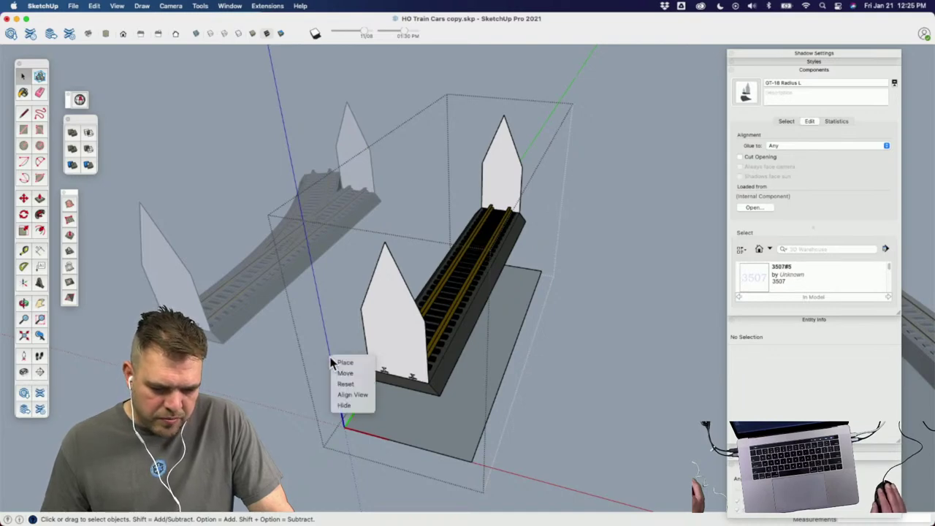
left_click(346, 363)
left_click(385, 244)
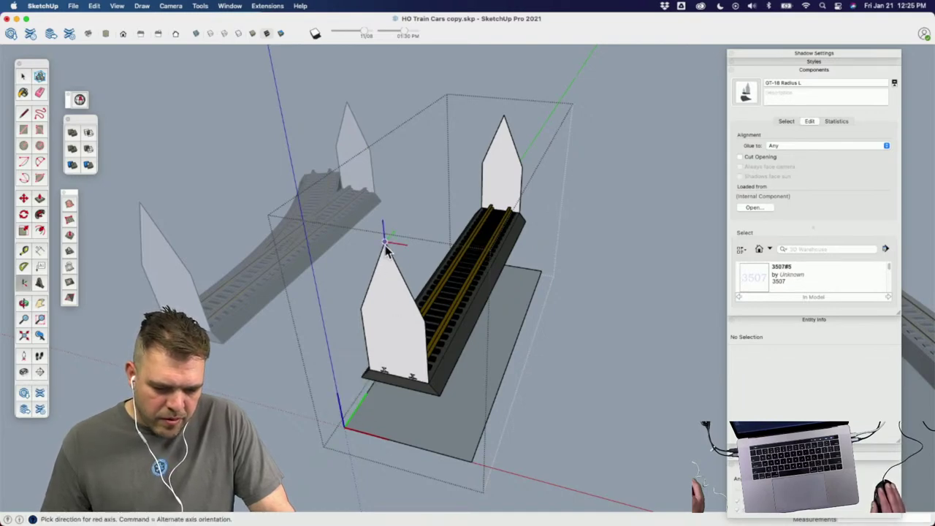
left_click(365, 245)
left_click(393, 291)
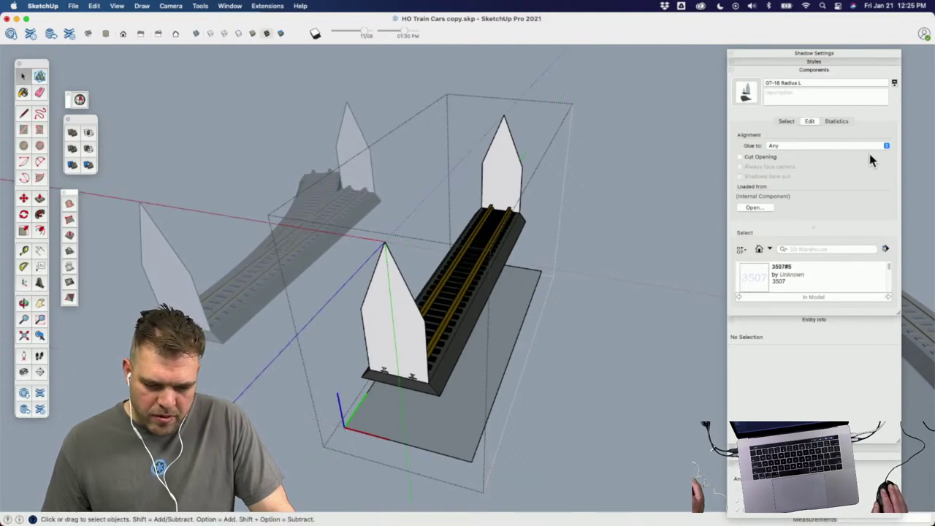
left_click(604, 281)
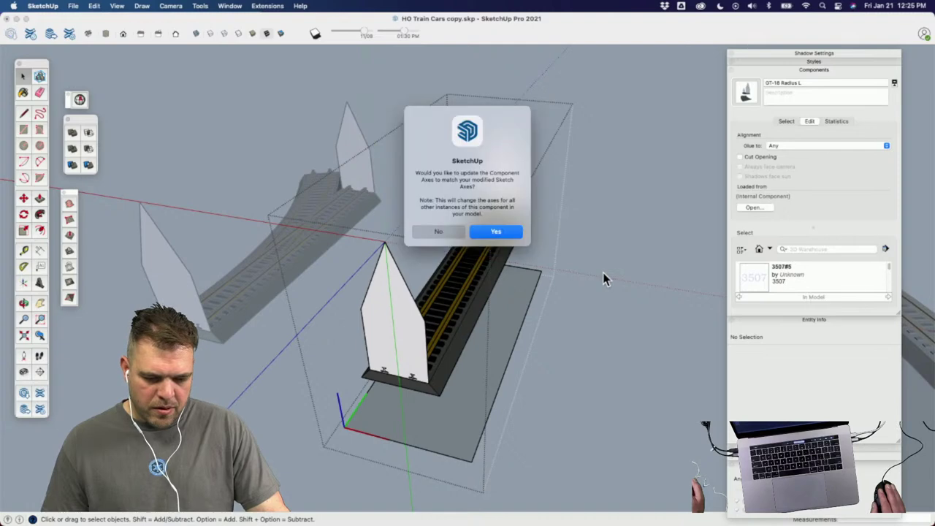
left_click(501, 233)
middle_click_drag(511, 243, 821, 94)
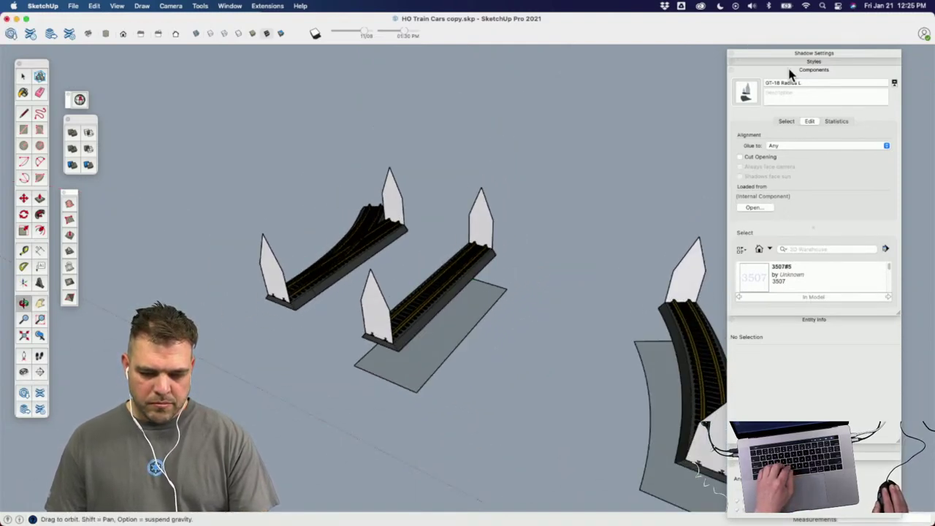
Step: Show the In Model component list, pick then cancel GT-Straight, and collapse Entity Info
left_click(784, 122)
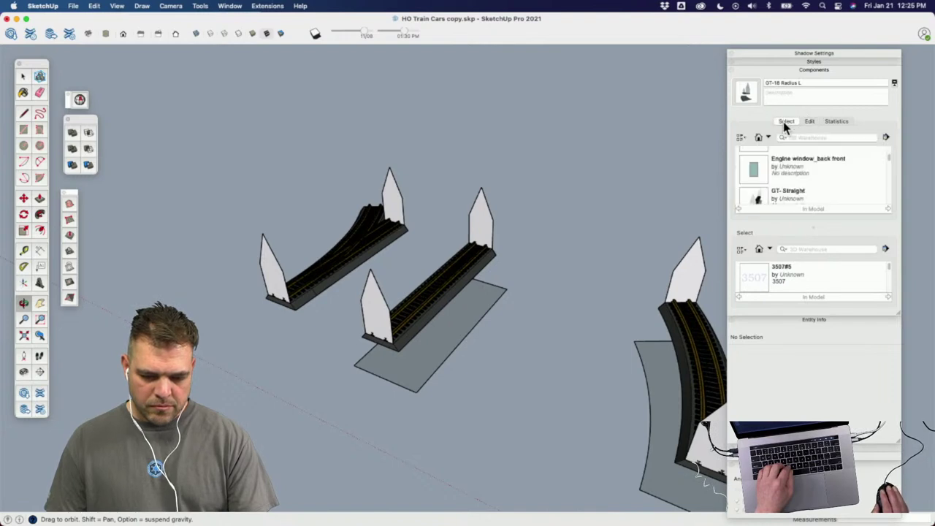
left_click(757, 202)
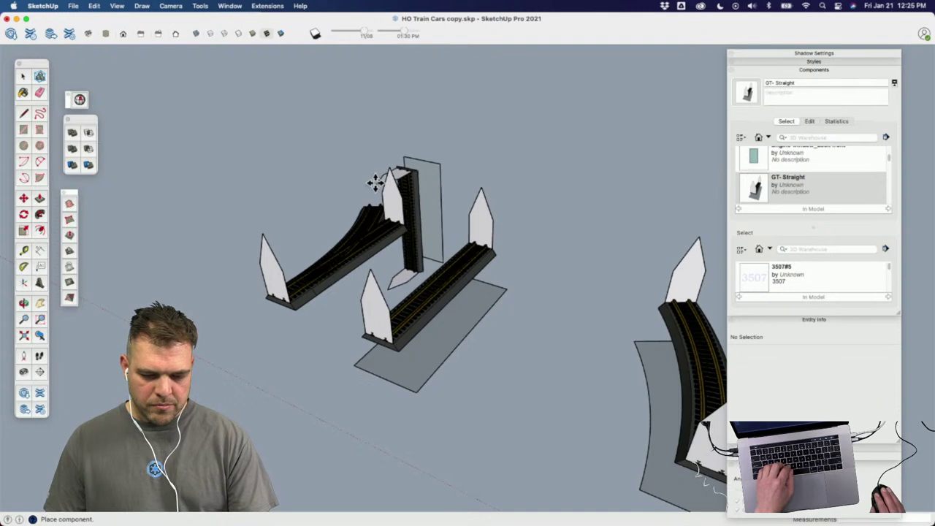
key("Escape")
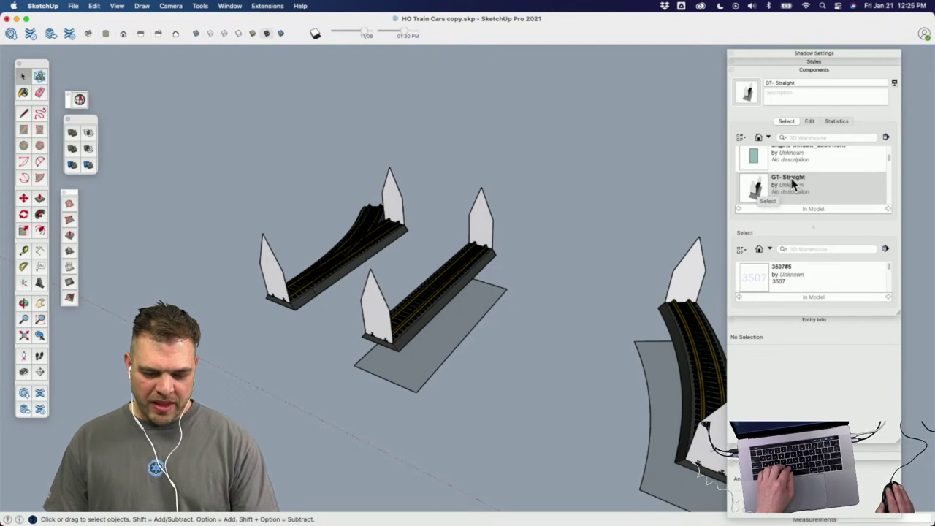
left_click(784, 320)
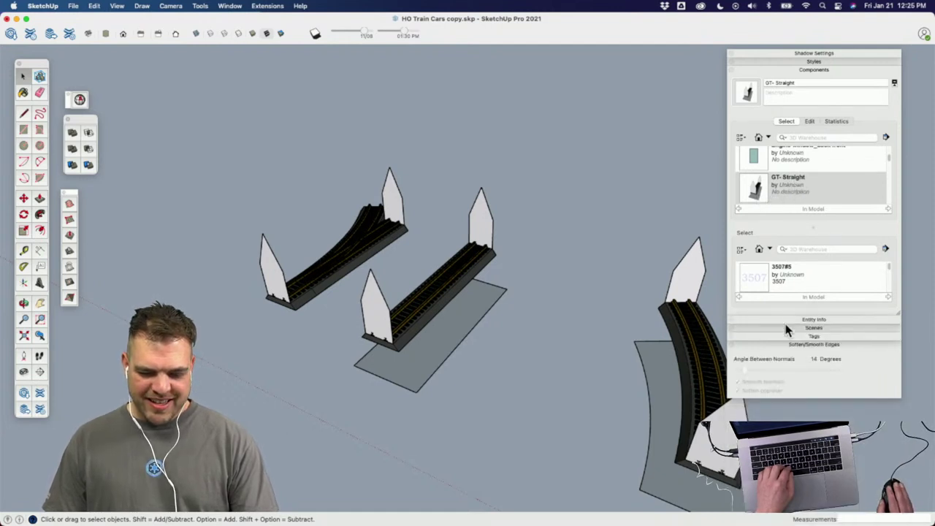
Step: Change GT-Straight's Glue to setting from None to Any in the Components Edit tab
left_click(783, 179)
left_click(809, 121)
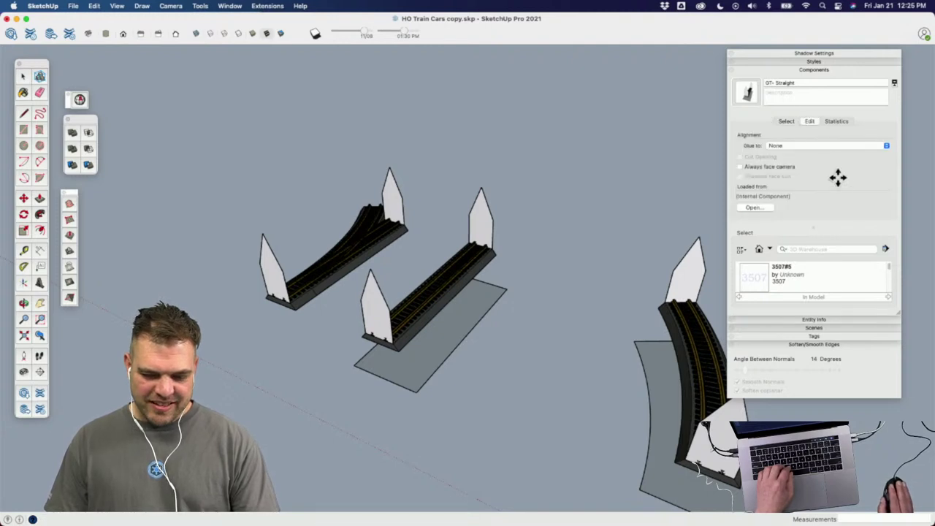
key("space")
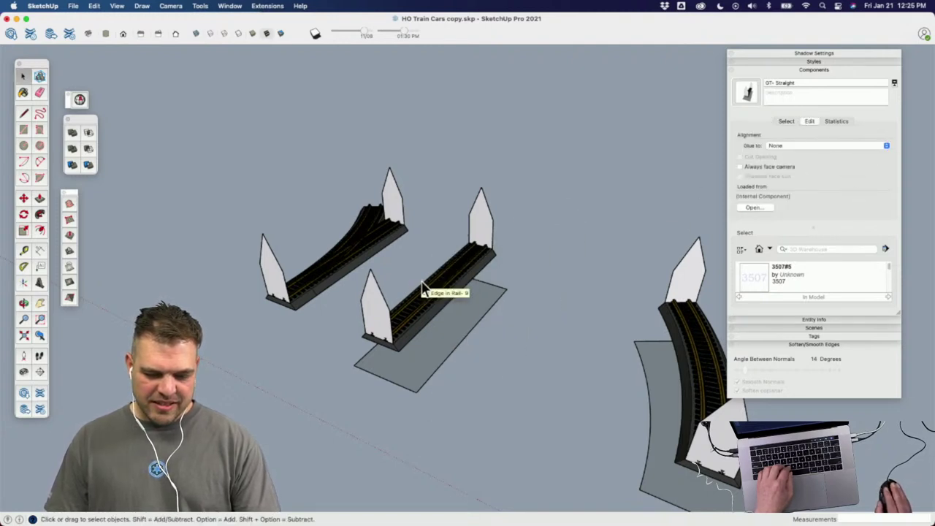
left_click(467, 298)
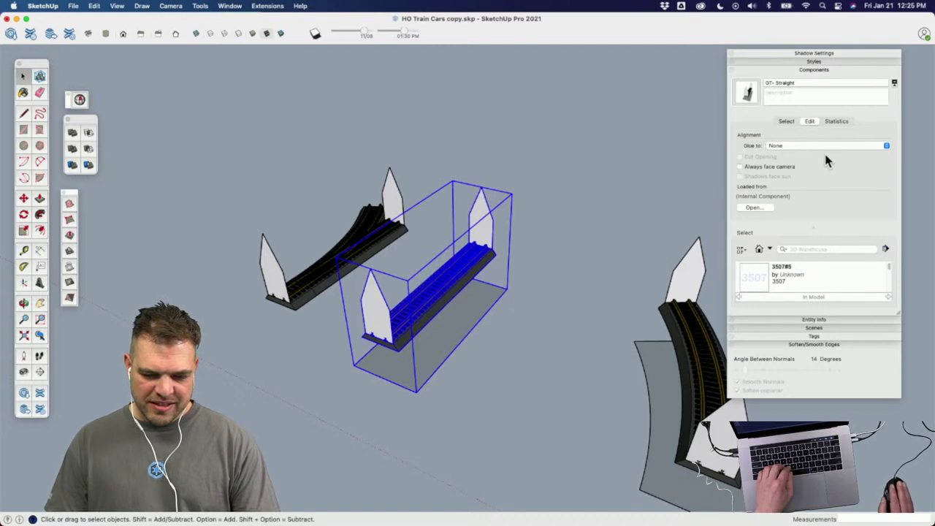
left_click(886, 146)
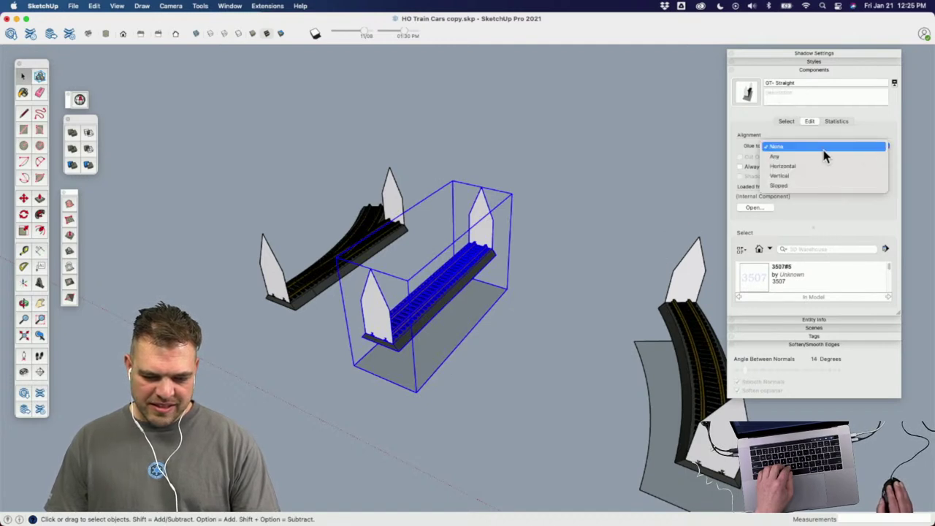
left_click(778, 156)
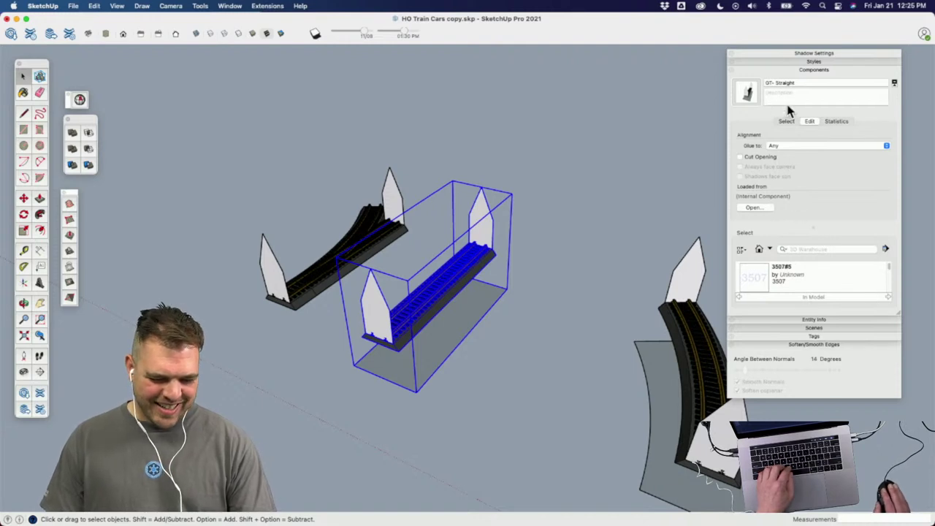
double_click(380, 328)
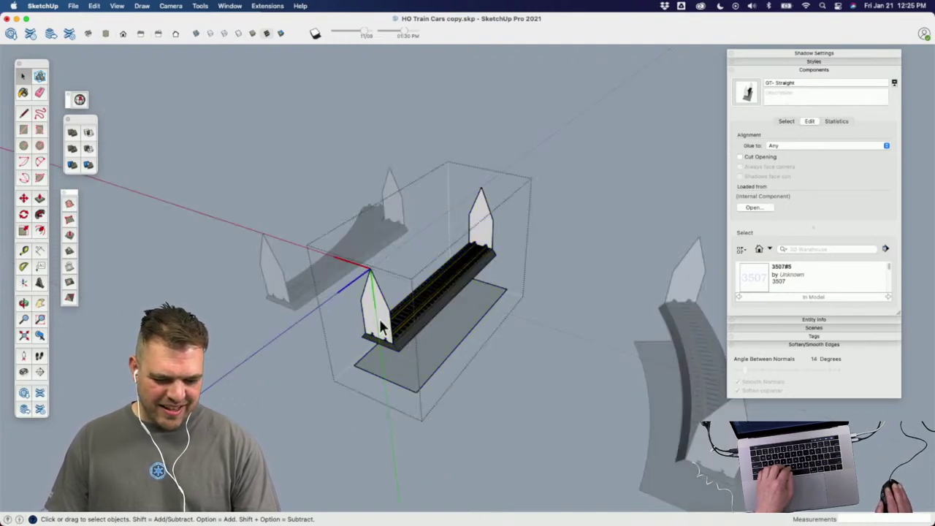
left_click(492, 360)
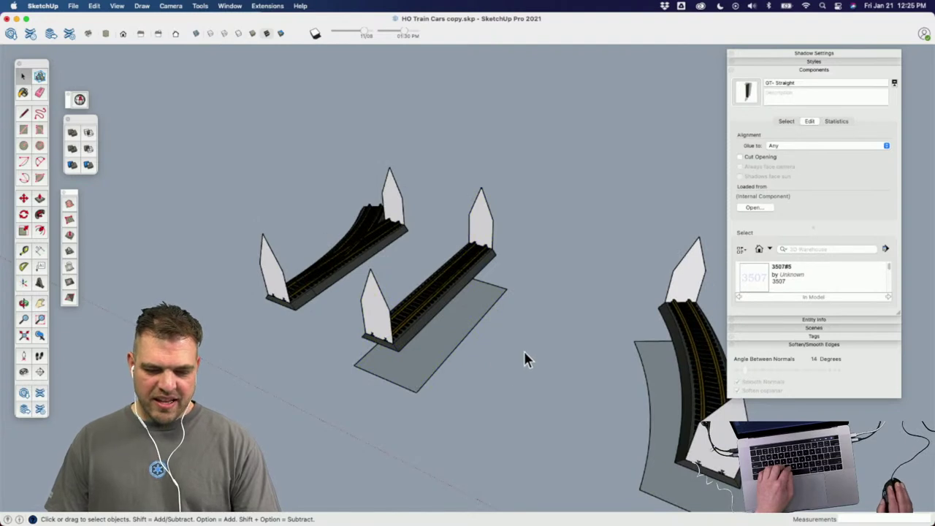
left_click(786, 121)
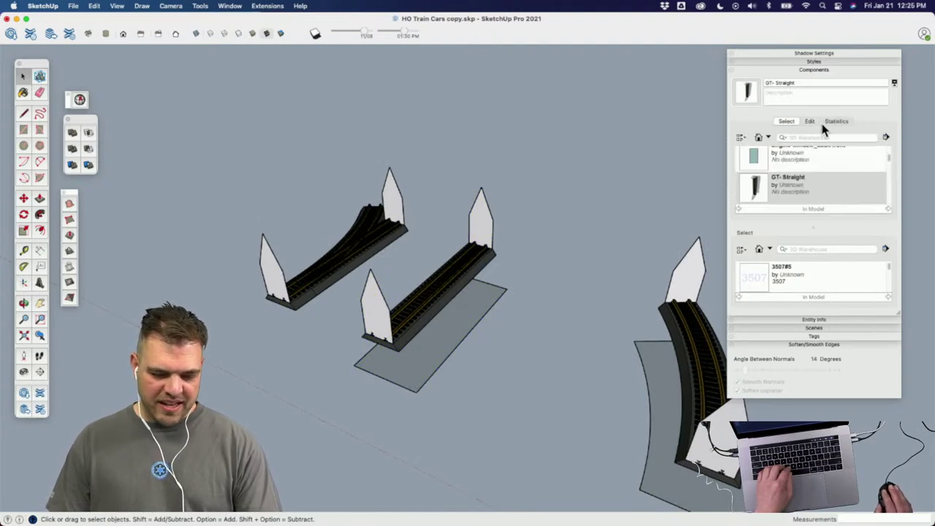
left_click(436, 324)
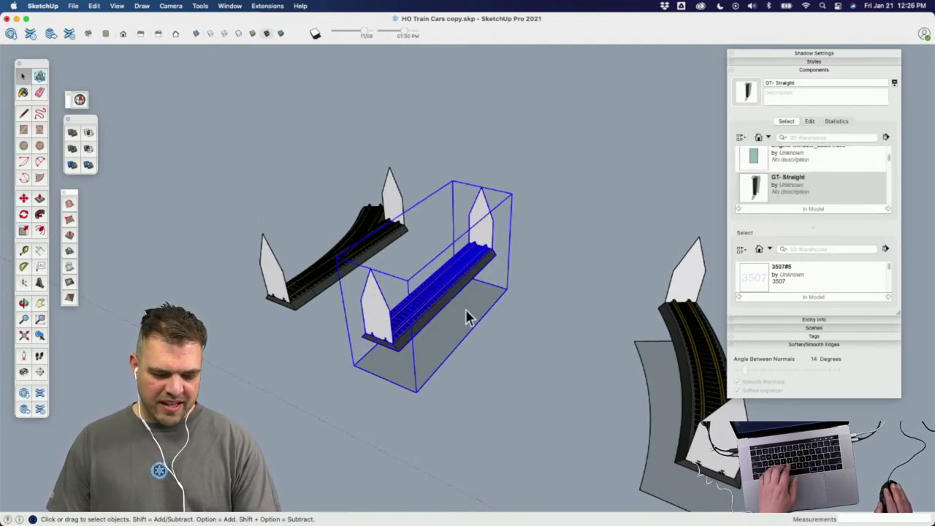
Step: Explode the track and remake it as component GT-Straight, gluing to Any with new axes
key("shift+e")
middle_click_drag(453, 333, 501, 287)
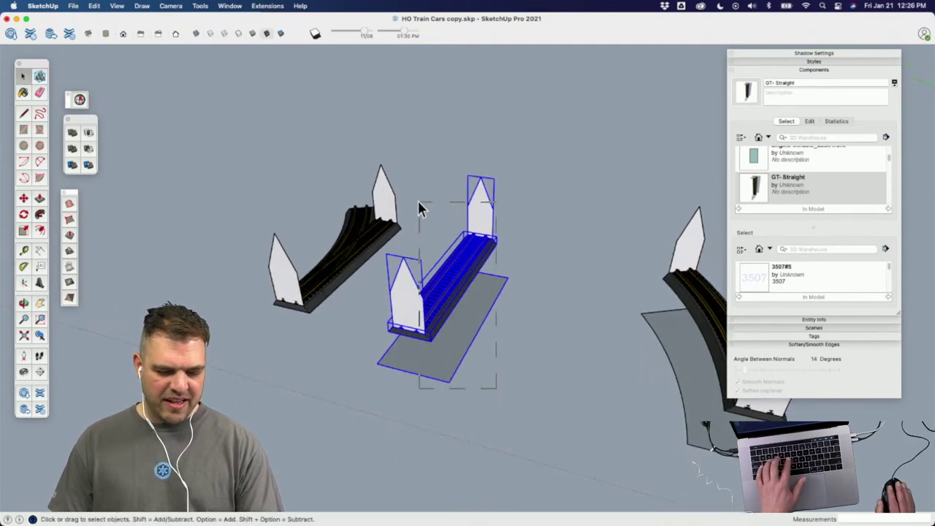
key("g")
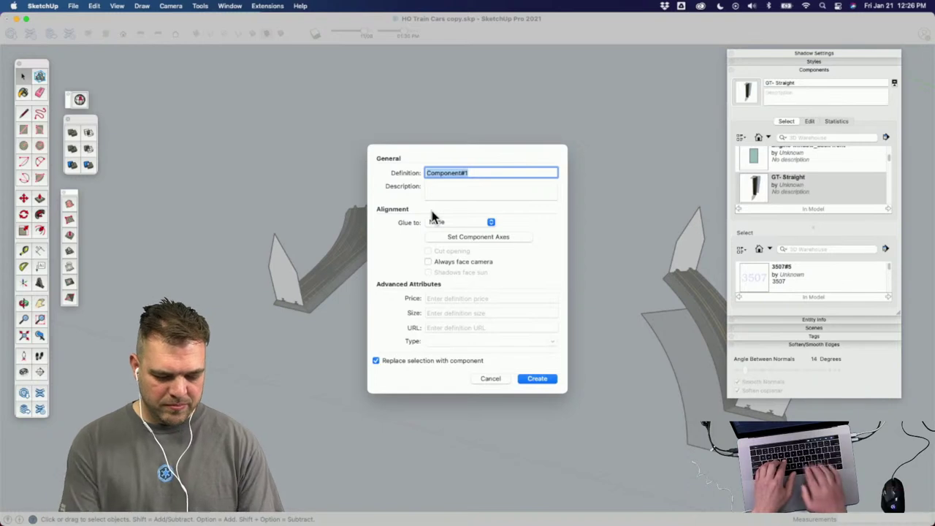
type("GT-")
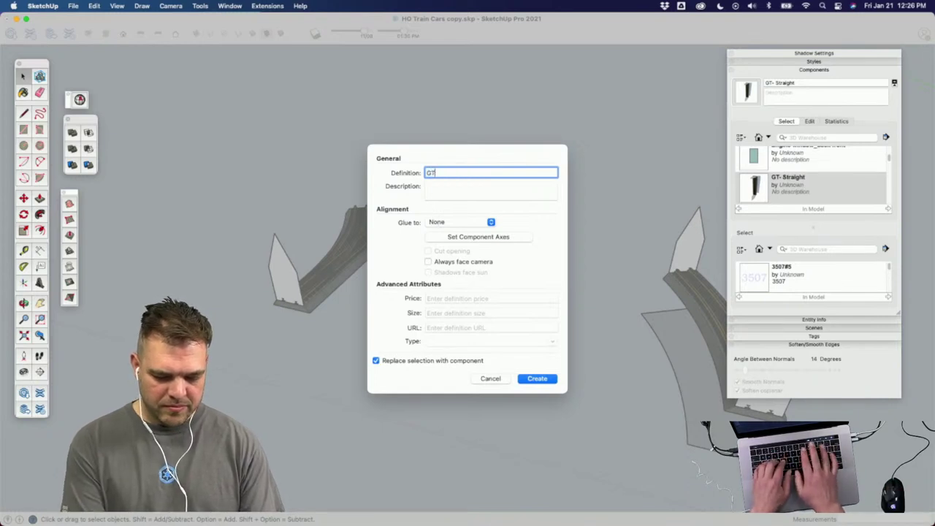
type("raight")
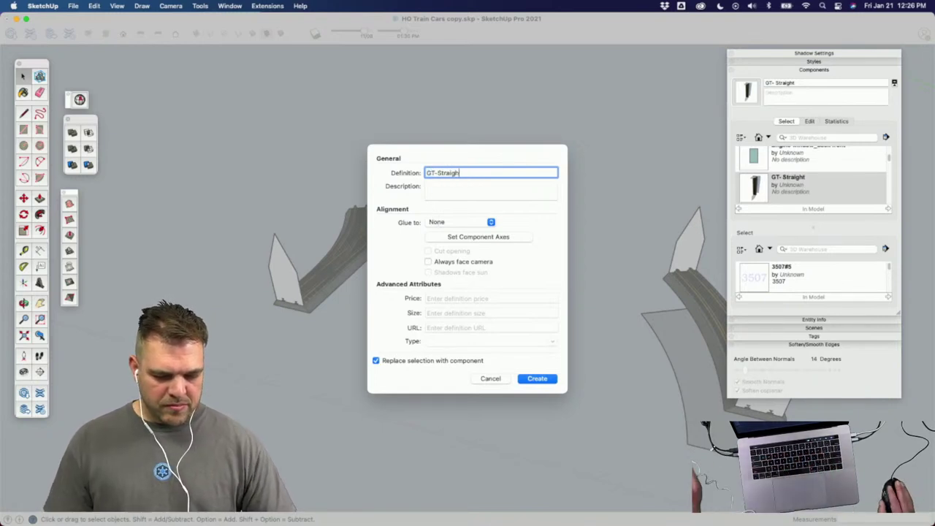
left_click(492, 223)
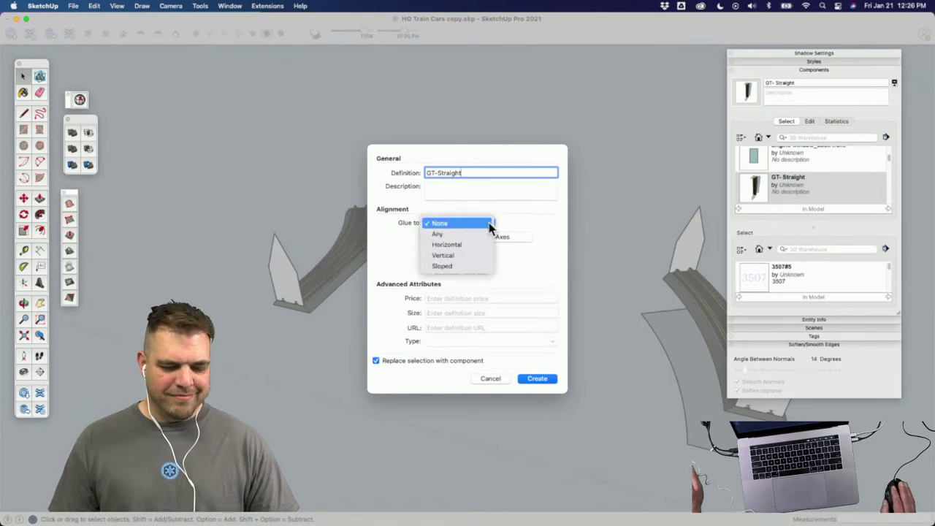
left_click(476, 235)
left_click(475, 237)
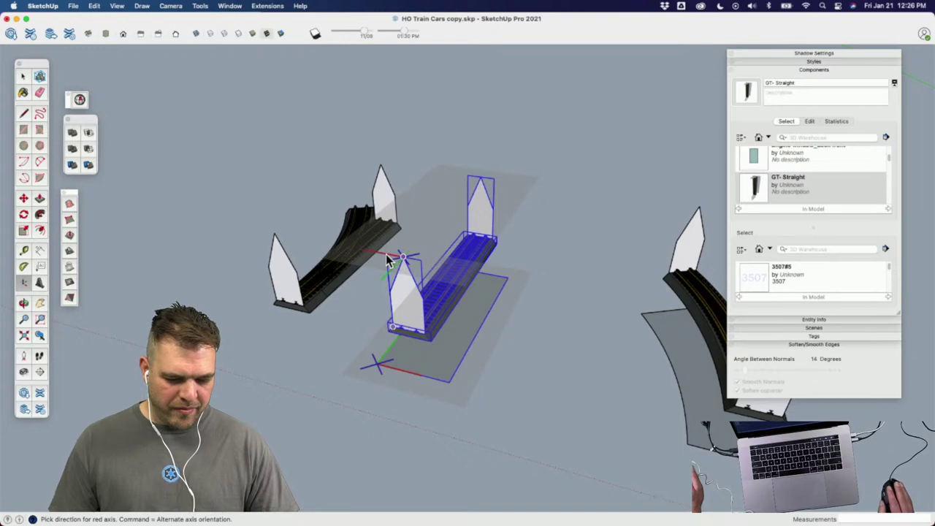
left_click(395, 146)
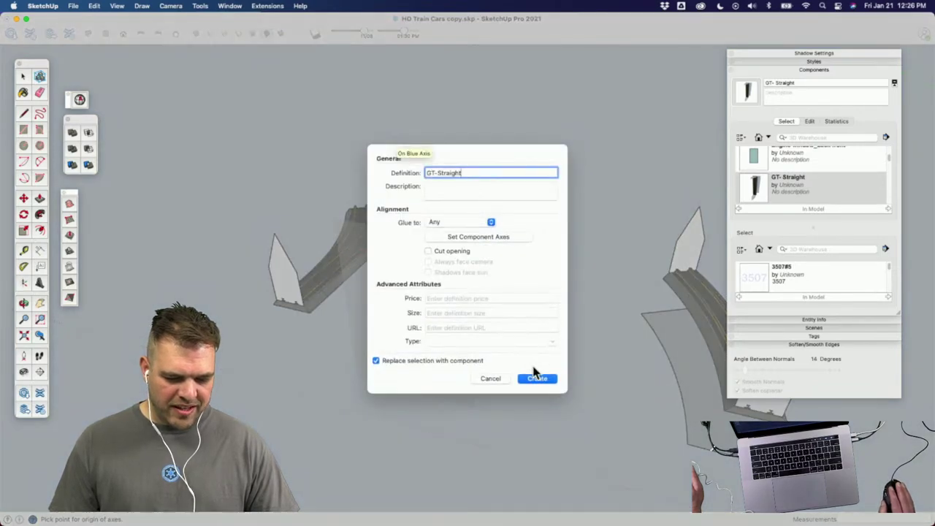
left_click(537, 378)
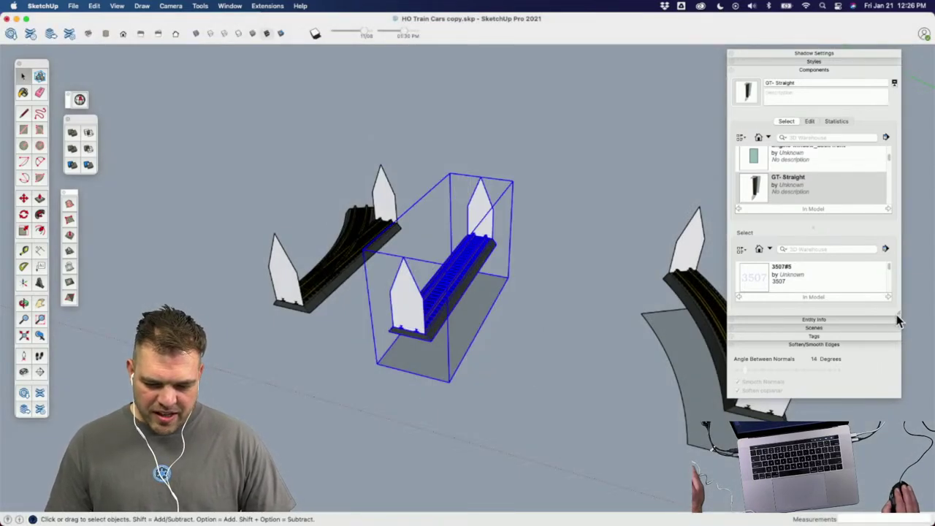
Step: Purge unused components, removing the old 'GT- Straight' entry from the in-model list
left_click_drag(900, 319, 917, 417)
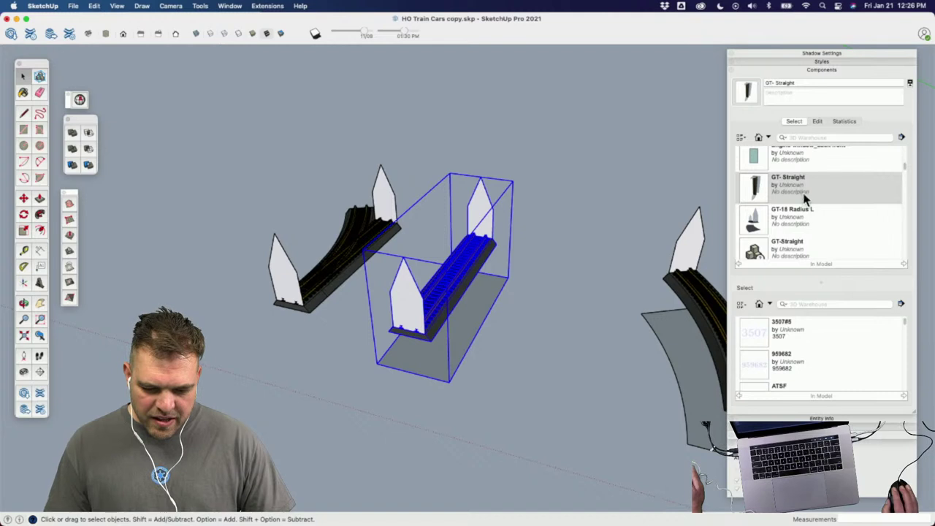
scroll(817, 210, "down", 1)
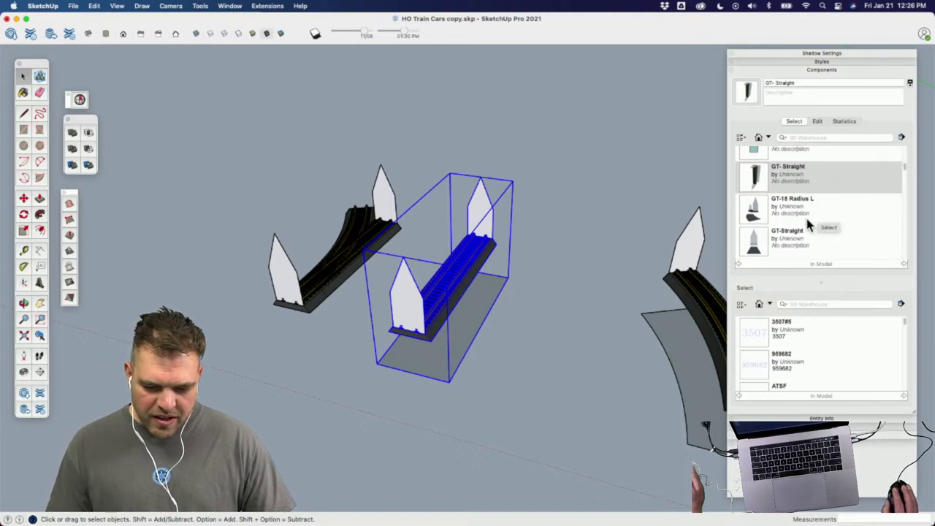
left_click(901, 138)
left_click(861, 192)
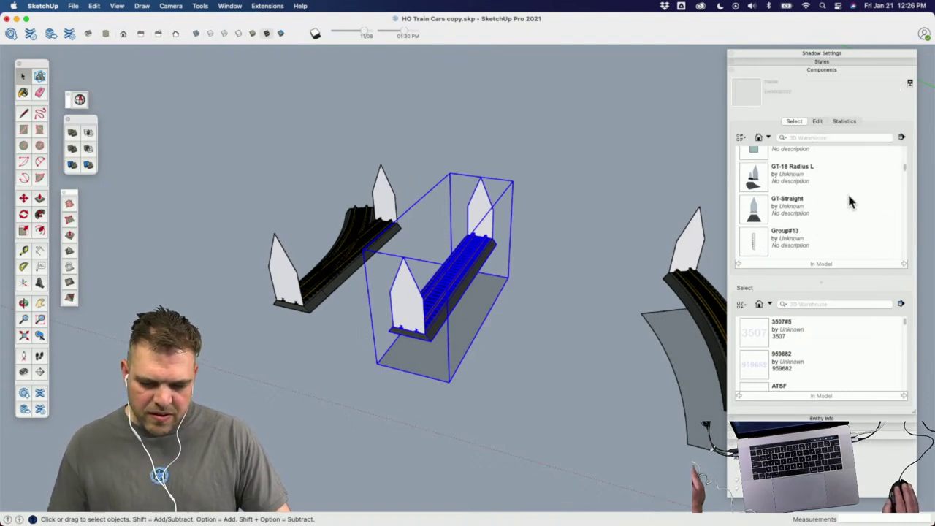
Step: Place a copy of the GT-Straight triangular panel into the scene
left_click(757, 219)
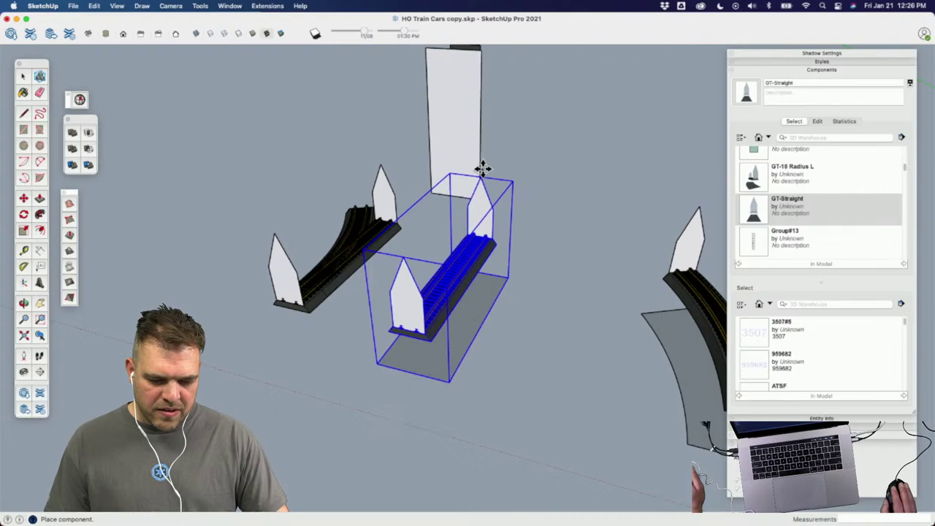
middle_click_drag(480, 179, 298, 234)
left_click(520, 244)
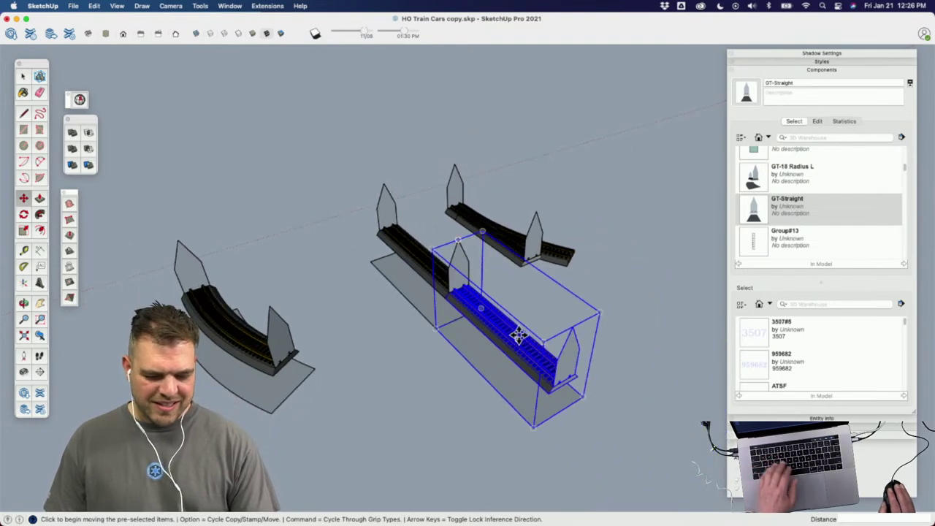
key("Delete")
middle_click_drag(560, 333, 534, 357)
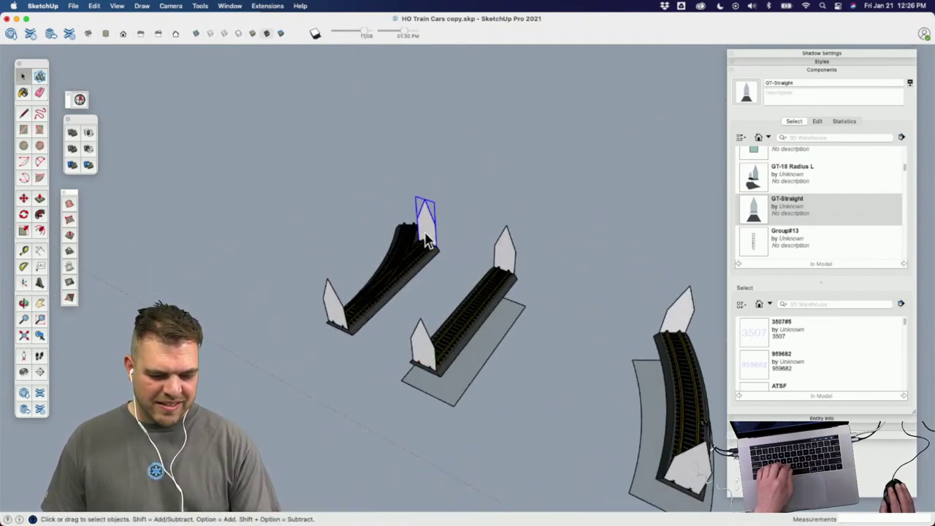
Step: Move the GT-Straight panel by its corner to the curved turnout track's far end
scroll(427, 241, "up", 5)
middle_click_drag(463, 282, 358, 334)
key("m")
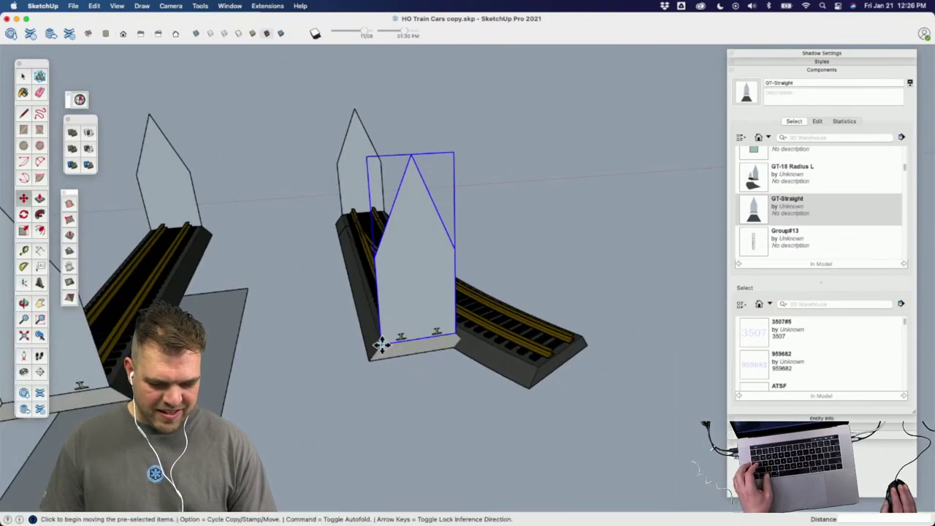
left_click(381, 345)
left_click(538, 365)
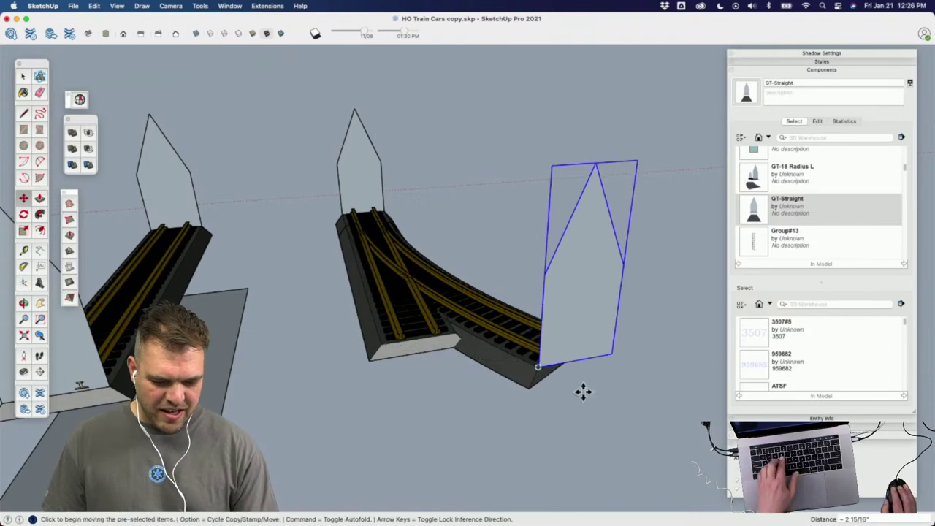
scroll(537, 387, "up", 4)
Step: Rotate the panel 30° about its corner so it follows the curved track
key("q")
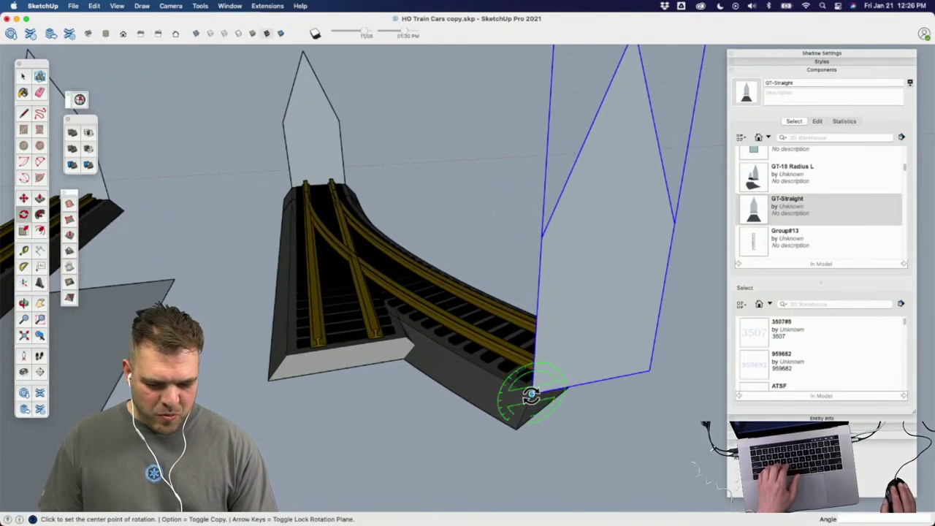
left_click(531, 394)
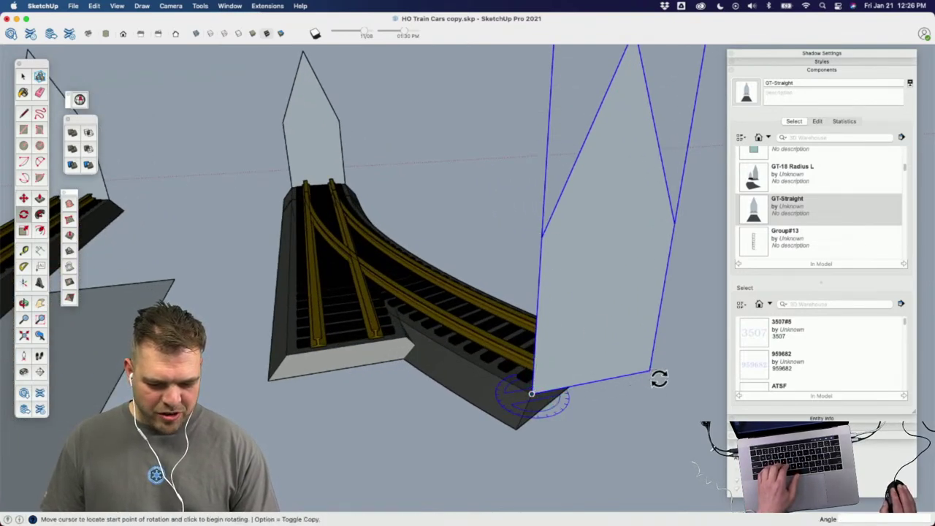
left_click(648, 370)
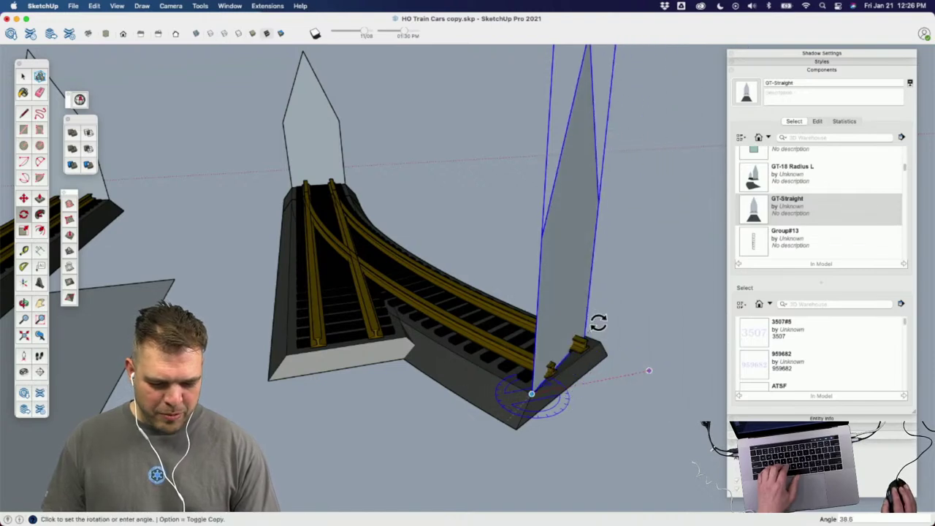
left_click(599, 346)
scroll(595, 365, "down", 4)
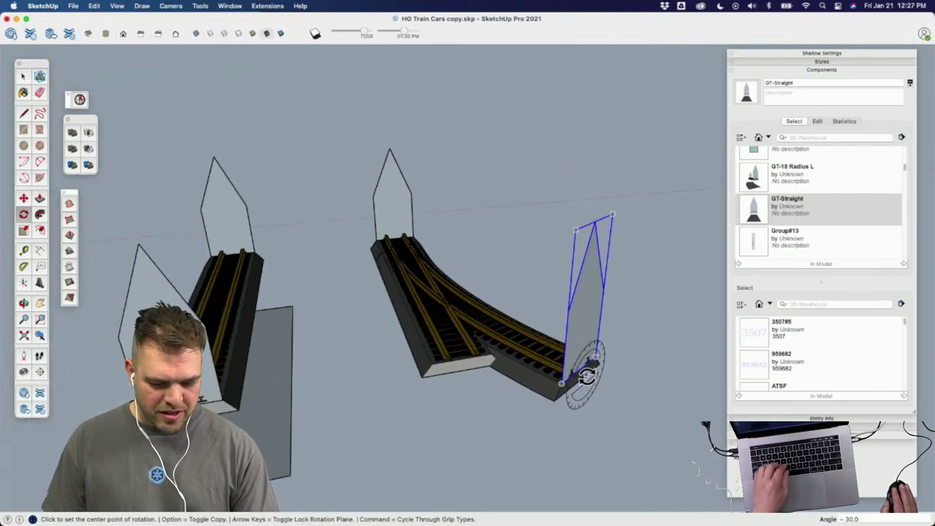
key("space")
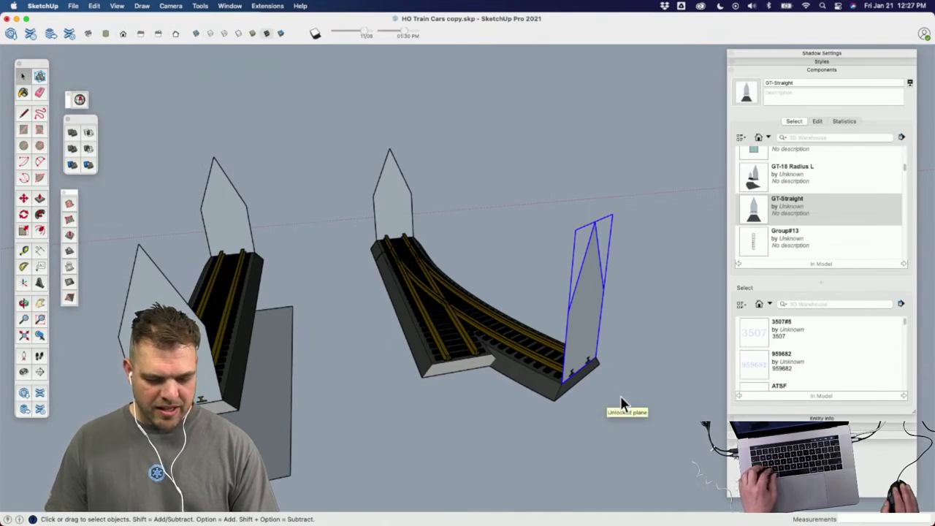
key("super+z")
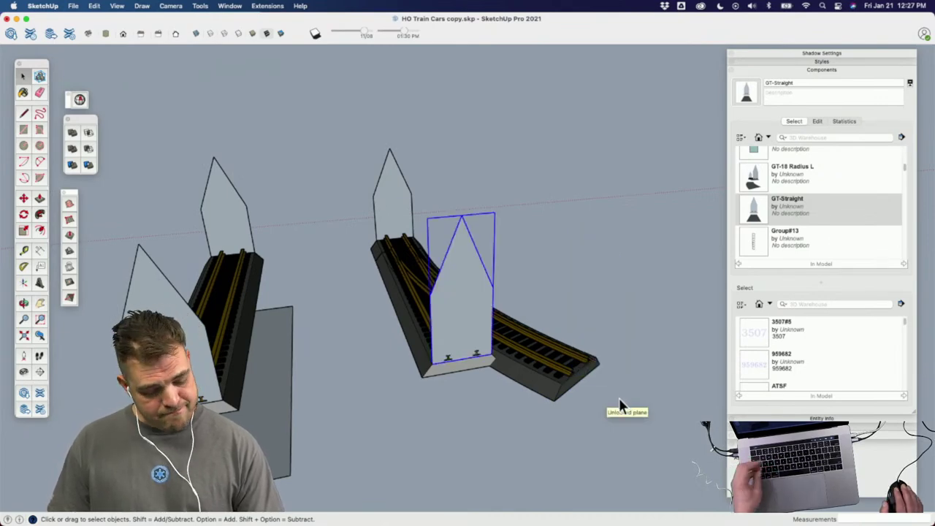
key("super+shift+z")
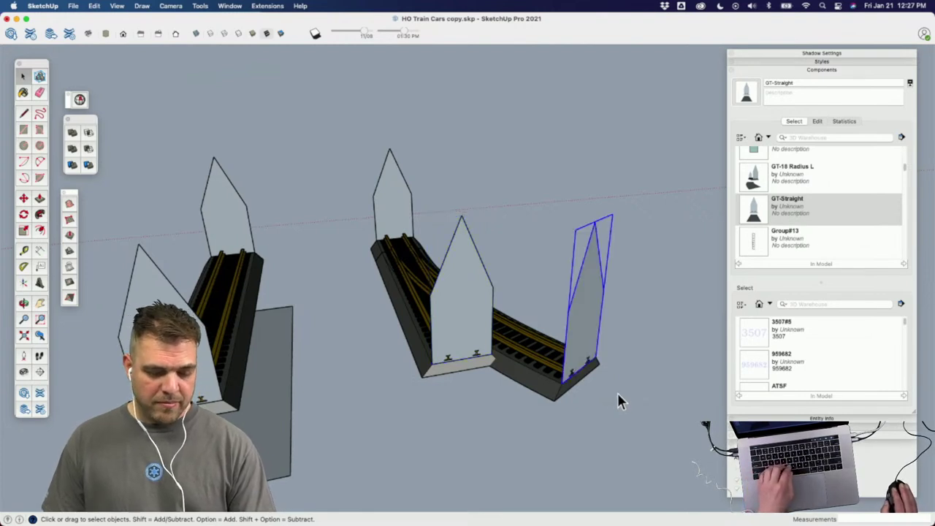
middle_click_drag(534, 412, 530, 398)
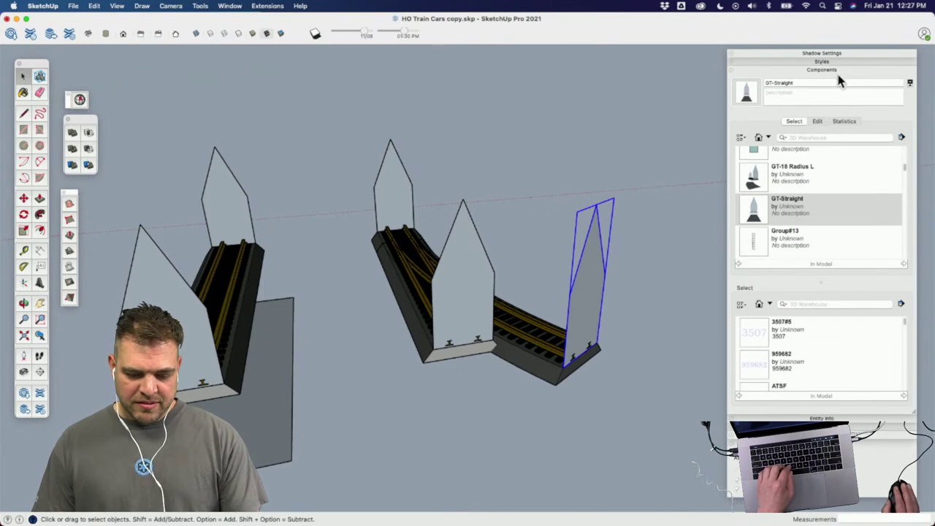
Step: Expand Entity Info and briefly open, then close, the curved track component and its nested piece
left_click(851, 422)
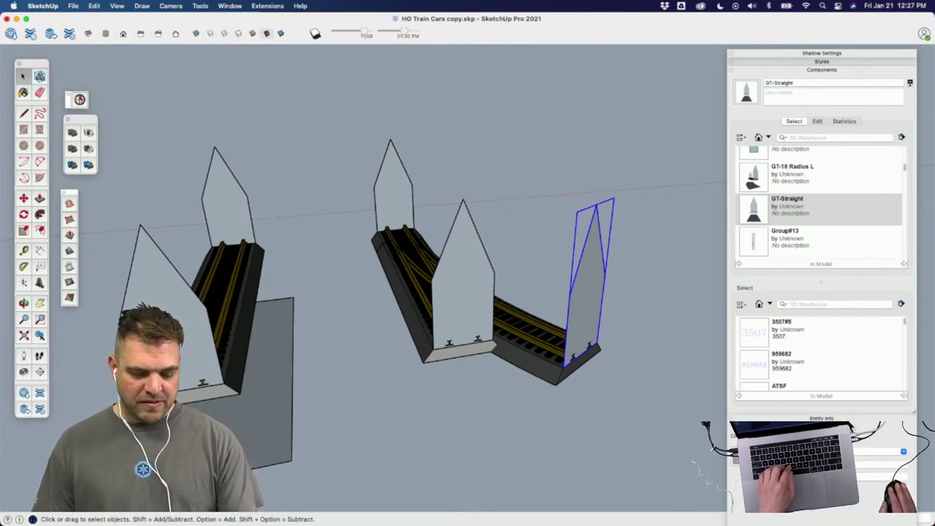
mouse_move(567, 382)
middle_mouse_down()
mouse_move(428, 376)
mouse_move(506, 317)
mouse_move(496, 326)
mouse_move(521, 341)
mouse_move(420, 351)
mouse_move(453, 349)
mouse_move(450, 251)
middle_mouse_up()
key("space")
double_click(422, 164)
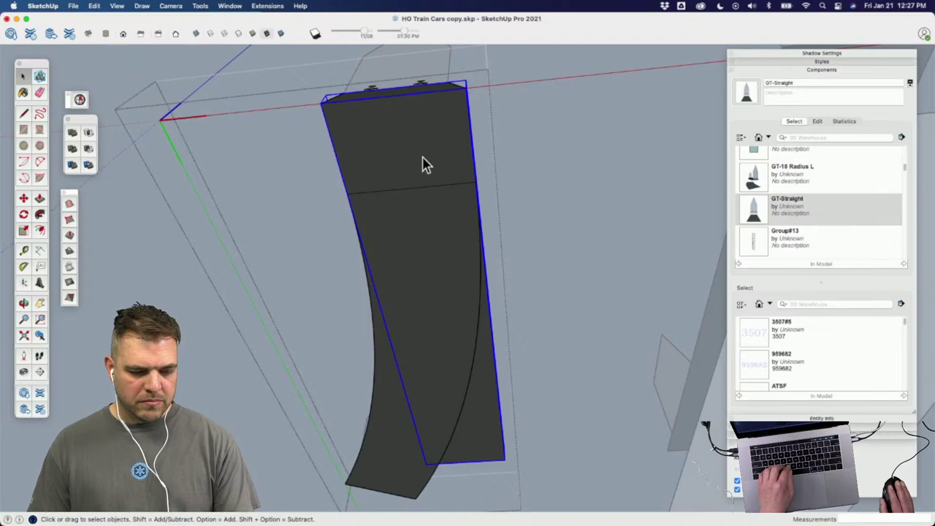
double_click(427, 173)
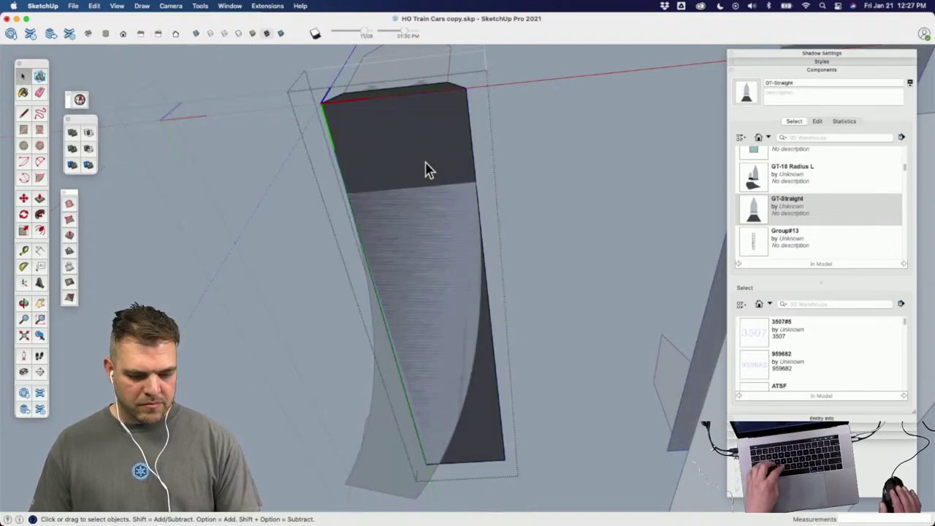
left_click(493, 180)
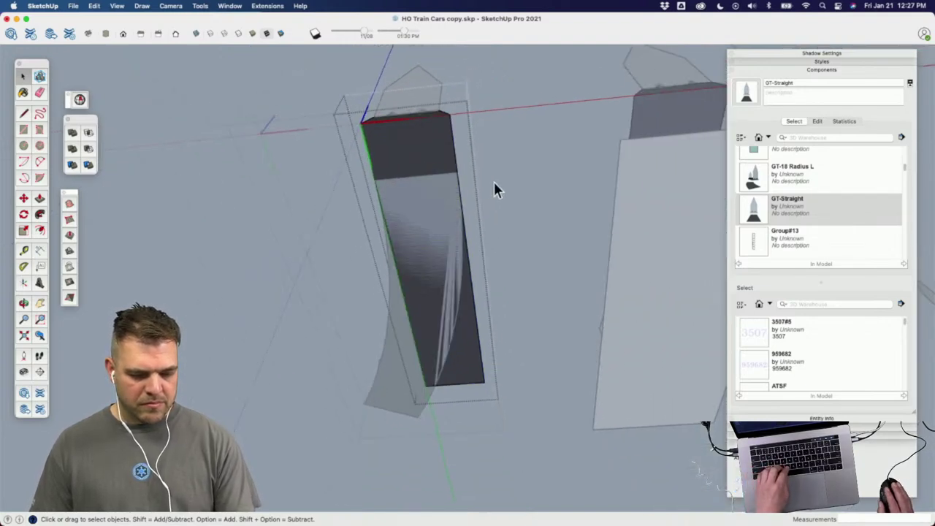
left_click(235, 190)
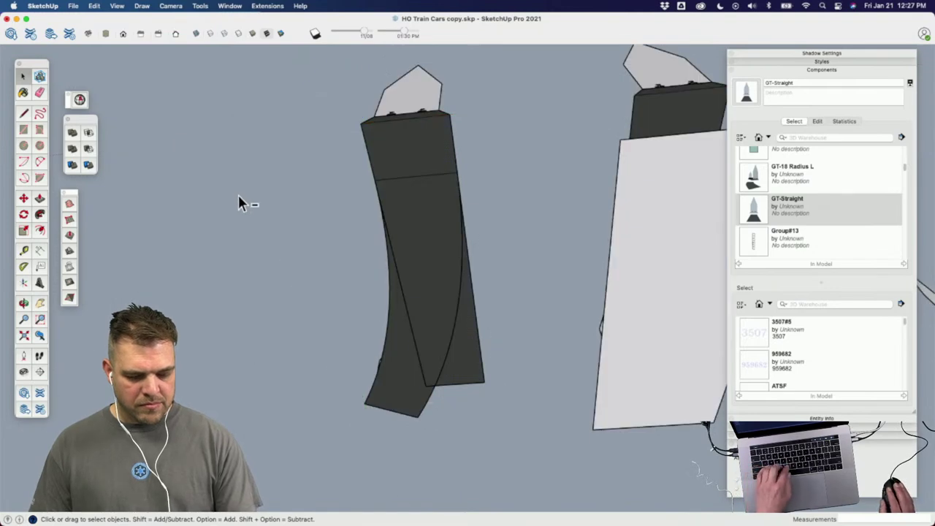
Step: Move the flat light plate 2 inches along the blue axis beside the curved track
left_click(376, 256)
mouse_move(375, 256)
middle_mouse_down()
mouse_move(371, 209)
mouse_move(322, 310)
mouse_move(375, 265)
middle_mouse_up()
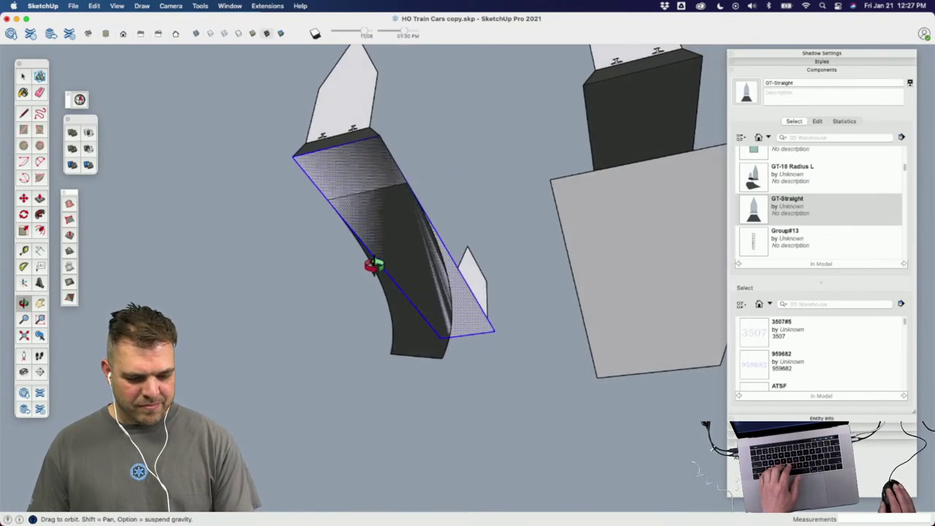
key("m")
left_click(375, 260)
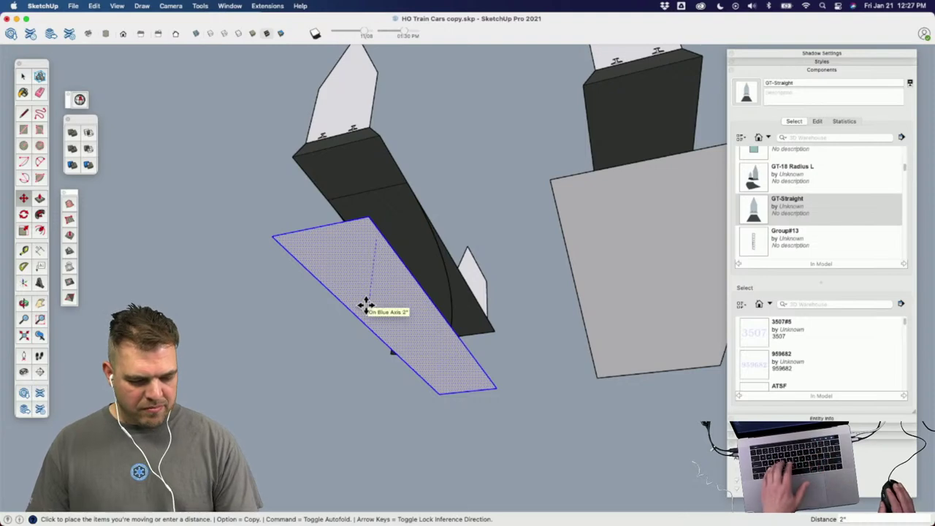
left_click(366, 306)
middle_click_drag(355, 300, 495, 230)
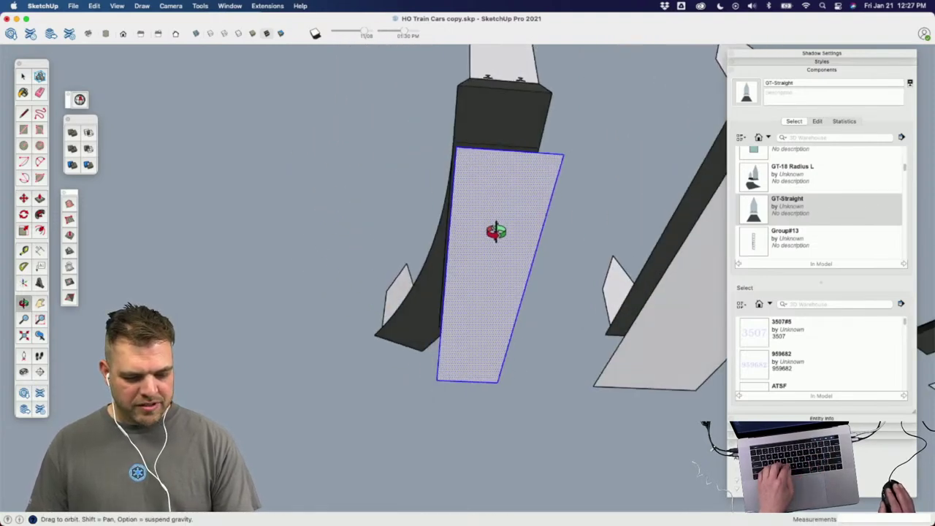
key("space")
Step: Open the curved piece's group and its inner group to reach the curved base face
double_click(427, 336)
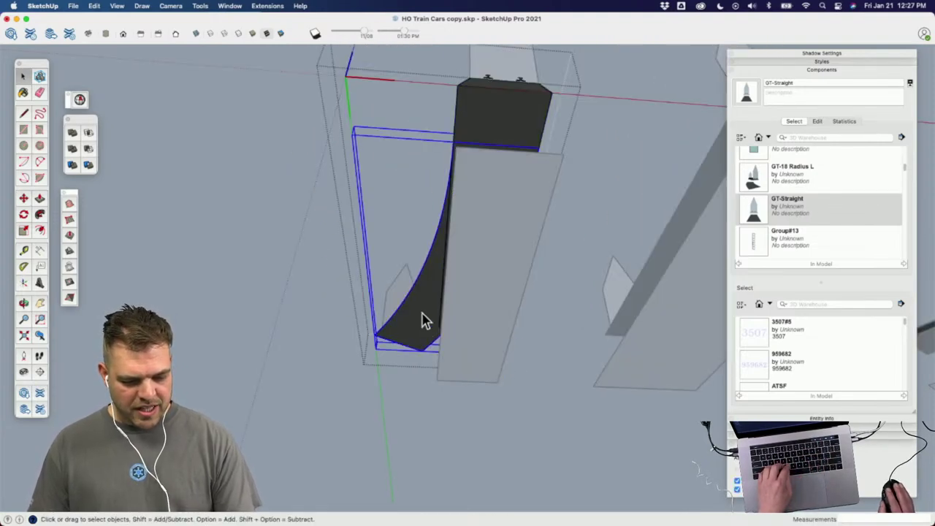
double_click(426, 321)
middle_click_drag(422, 323, 375, 334)
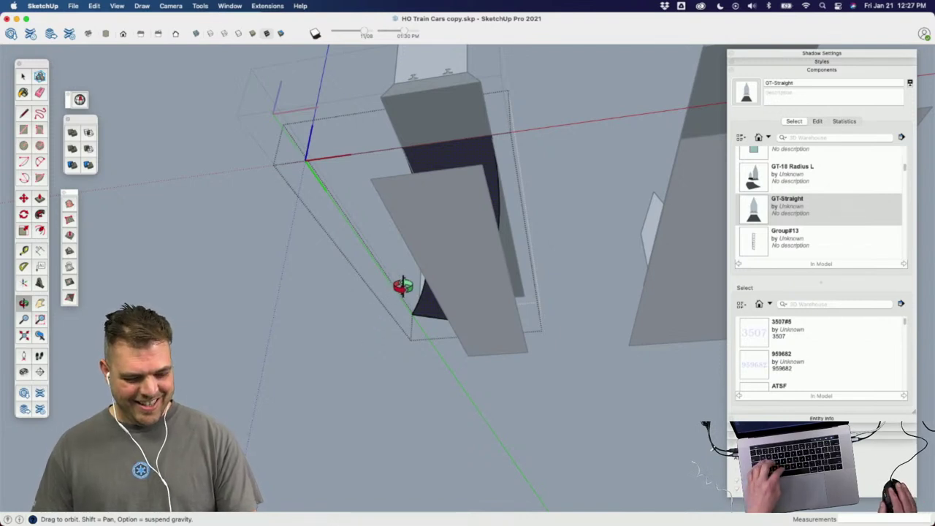
key("space")
Step: Move the curved face up onto the grey alignment panel
left_click(284, 309)
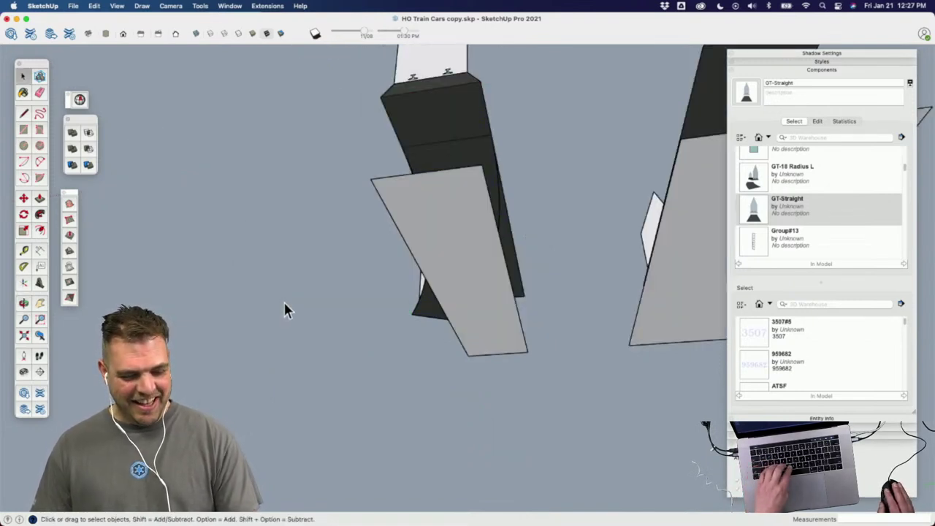
key("m")
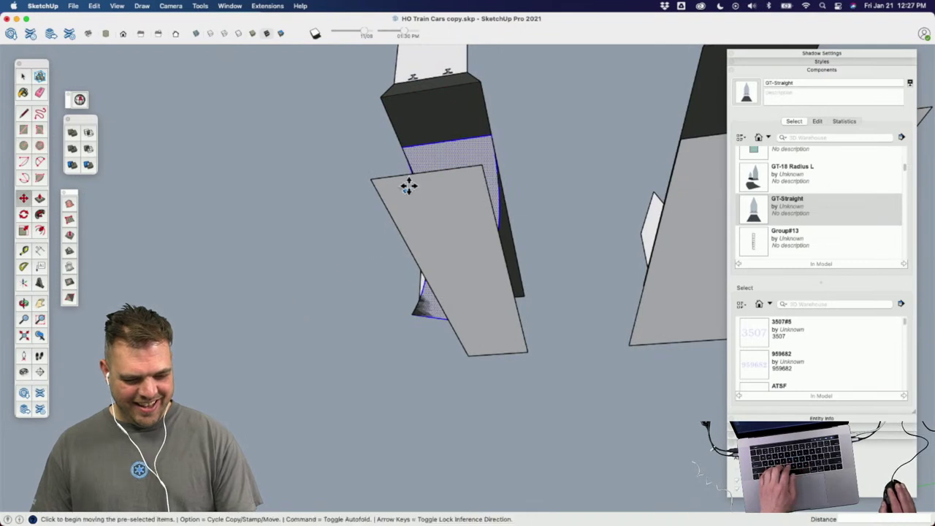
left_click(428, 157)
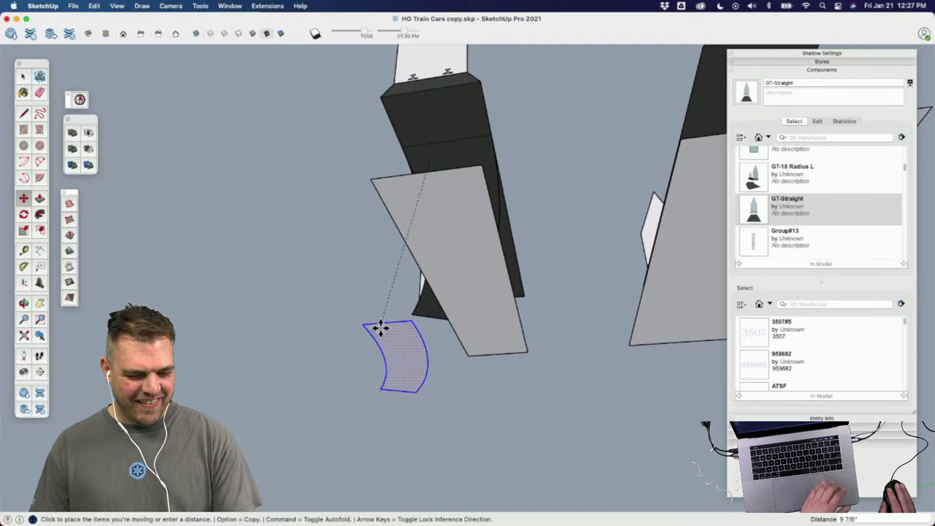
left_click(447, 190)
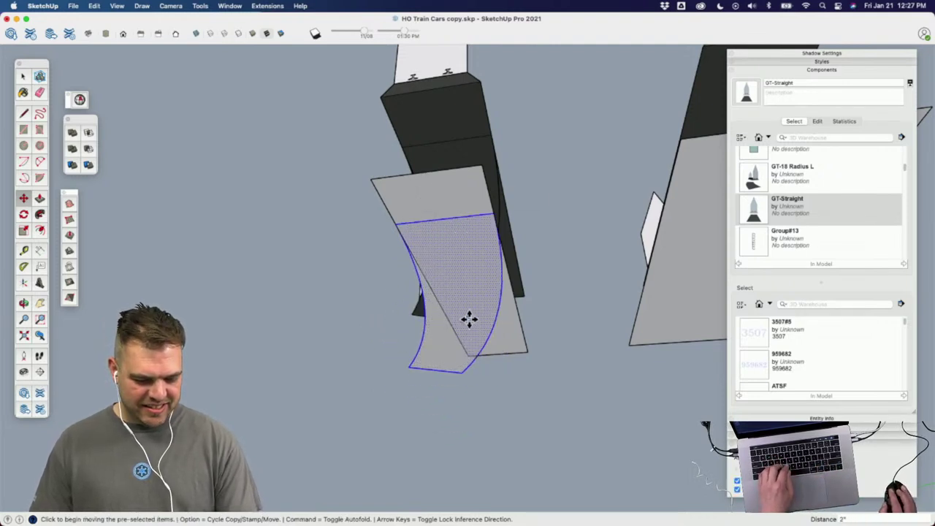
Step: Erase the horizontal and diagonal edges crossing the merged panel
key("e")
key("space")
key("e")
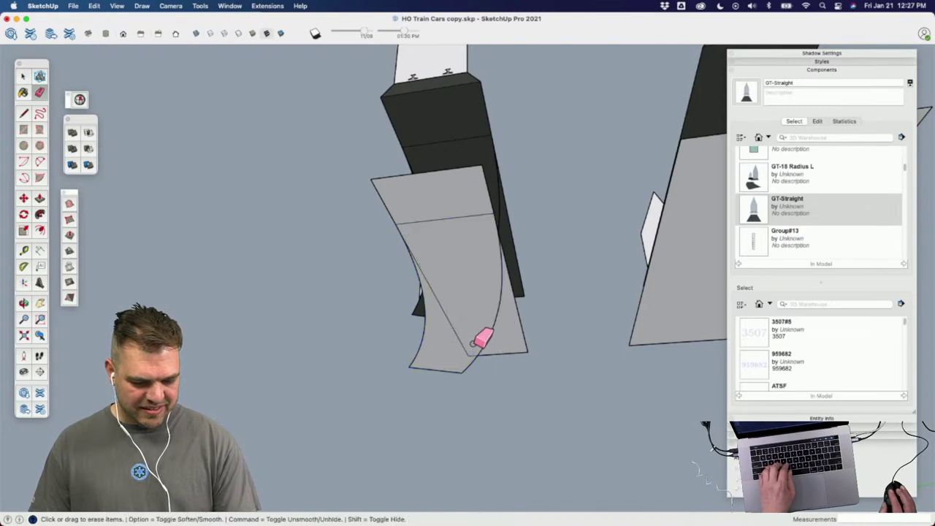
left_click(432, 217)
left_click_drag(424, 275, 476, 287)
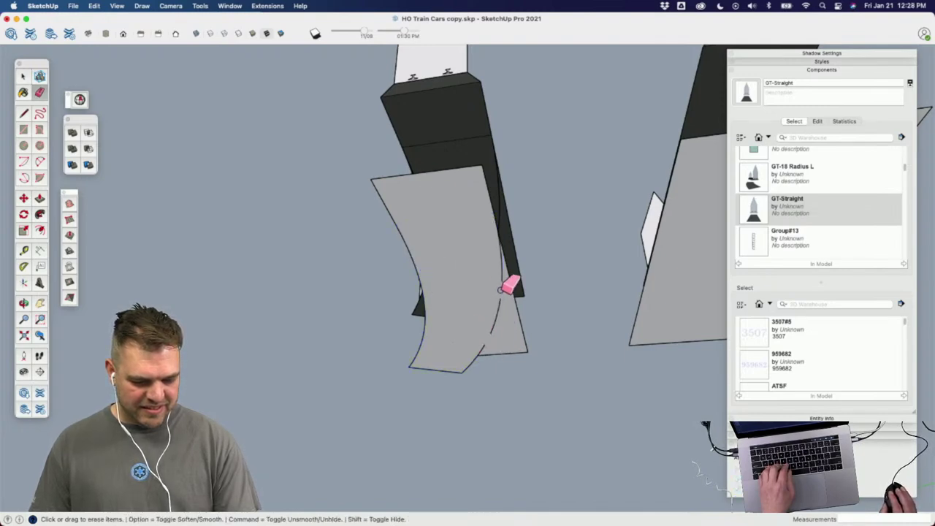
key("space")
Step: Select the merged panel face and begin an outward Offset of its outline
left_click(470, 299)
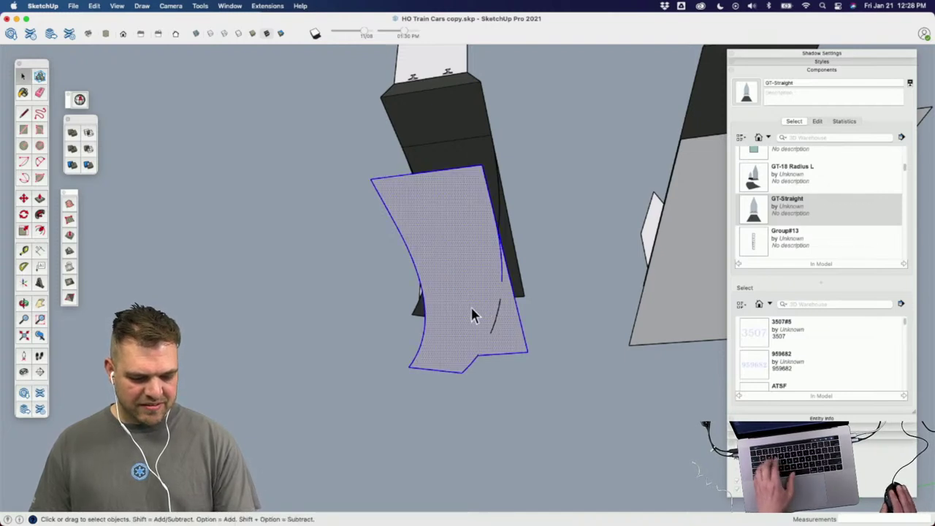
key("e")
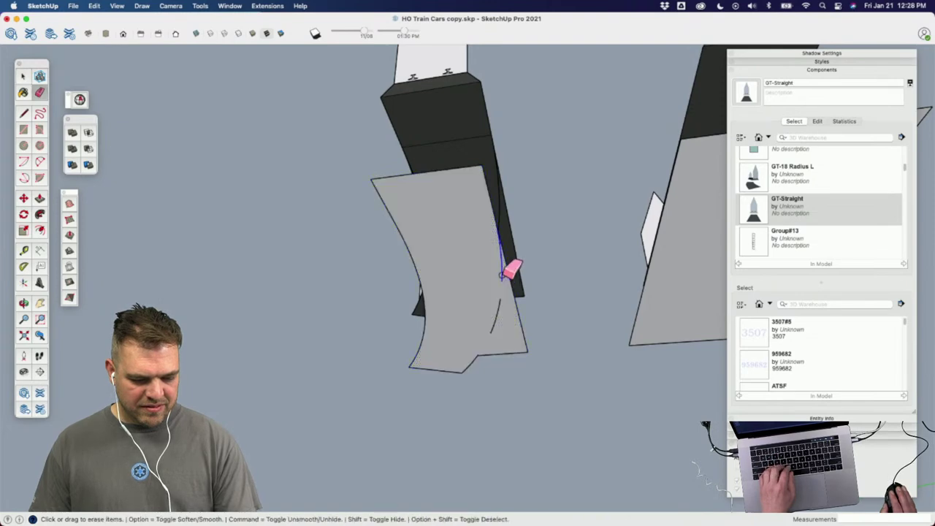
key("space")
left_click(498, 313)
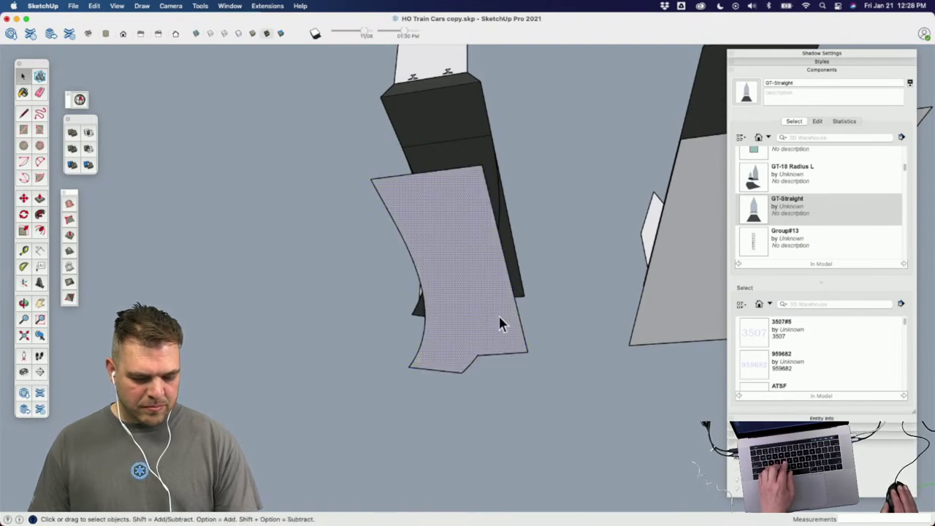
key("f")
left_click(527, 310)
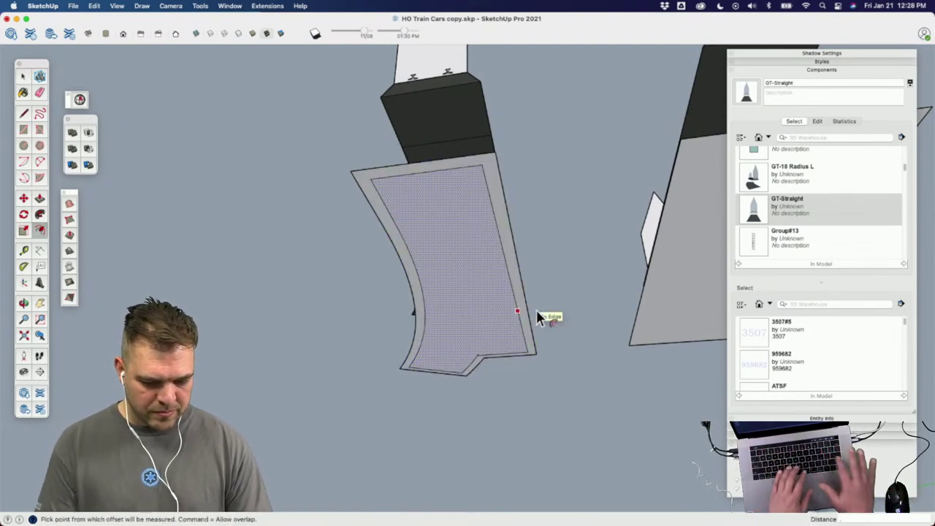
Step: Offset the panel outline by .75 and cut away the top border strip
type(".75")
key("Return")
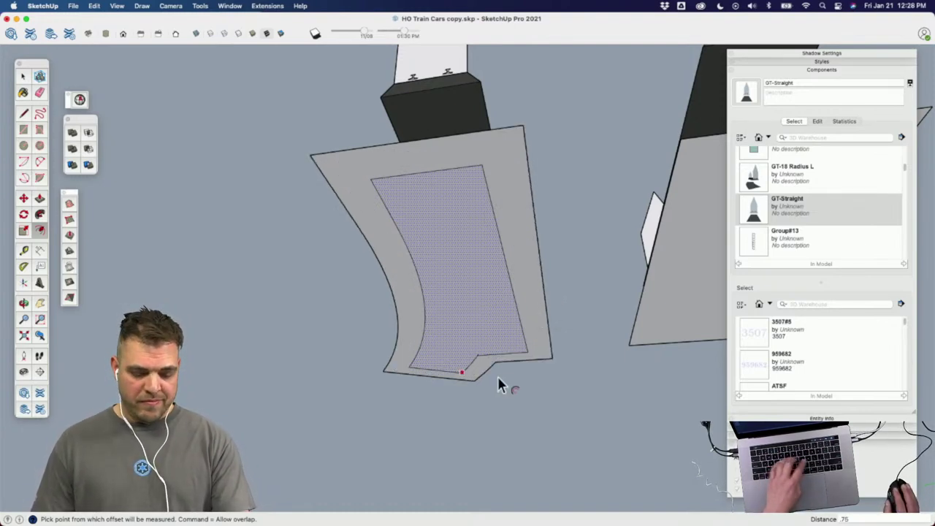
key("l")
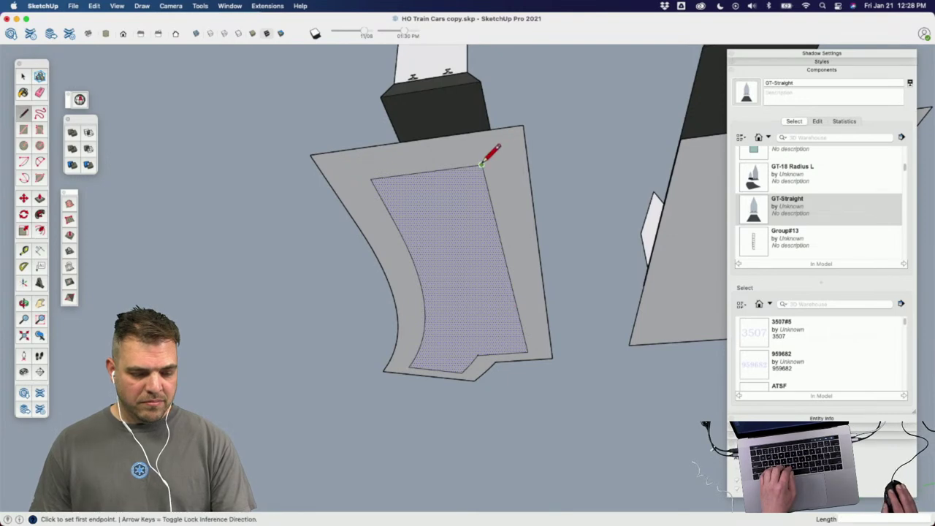
left_click(481, 164)
left_click(275, 188)
key("e")
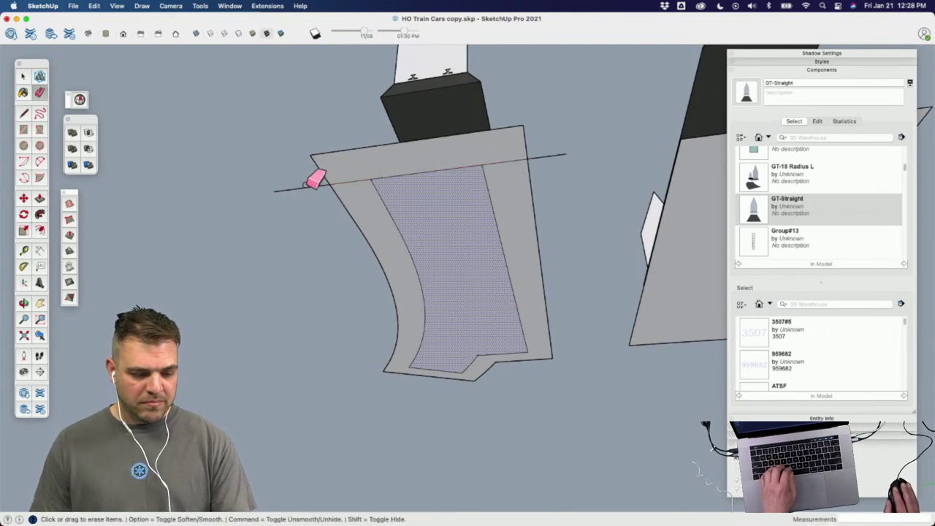
left_click(330, 152)
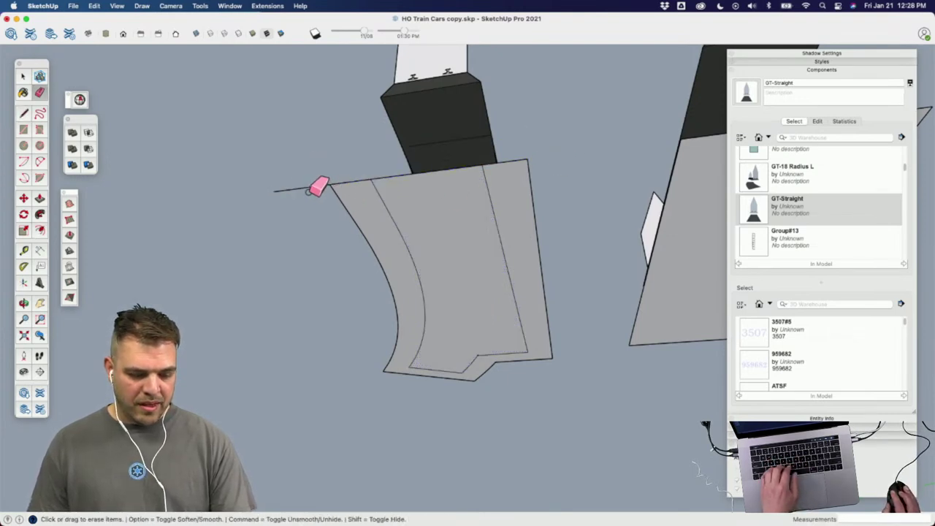
Step: Extend the bottom edge with a line and erase the bottom border strip and overhang
scroll(479, 376, "up", 6)
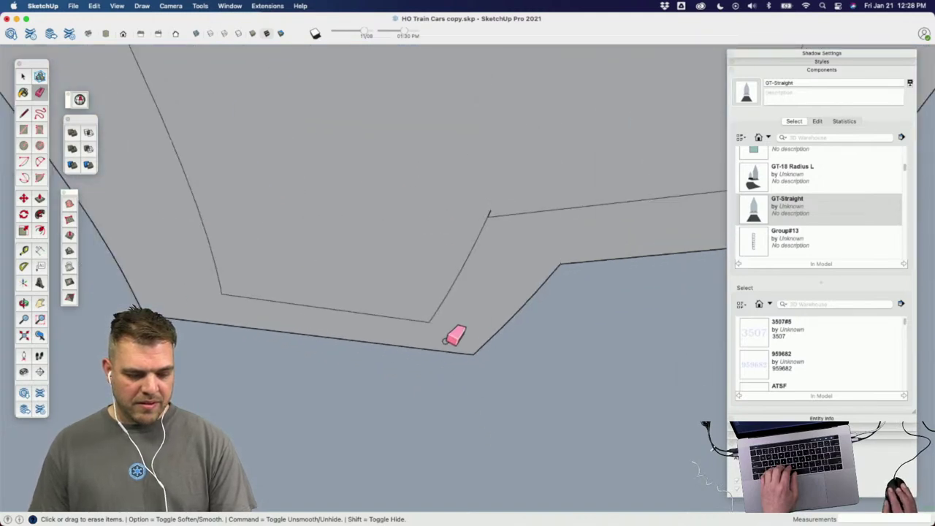
mouse_move(442, 315)
middle_mouse_down()
mouse_move(411, 221)
mouse_move(450, 226)
mouse_move(446, 213)
middle_mouse_up()
key("l")
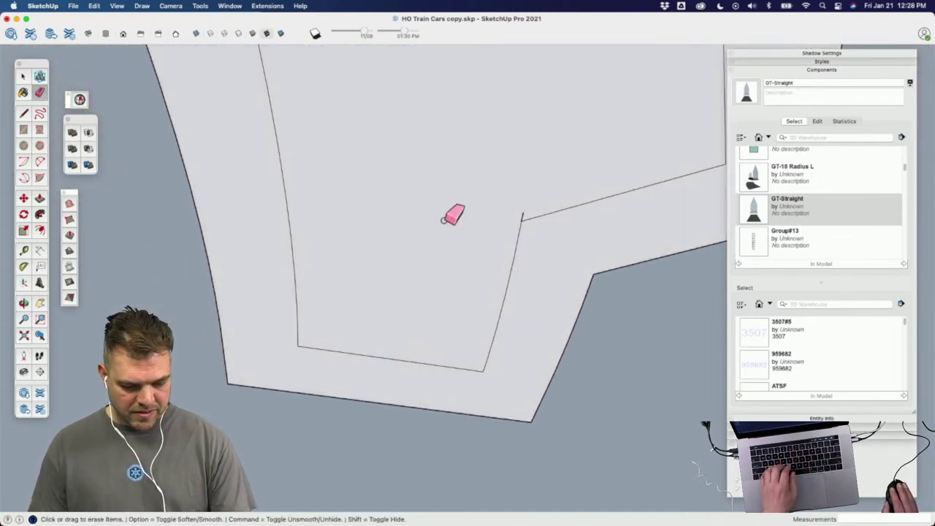
left_click(476, 370)
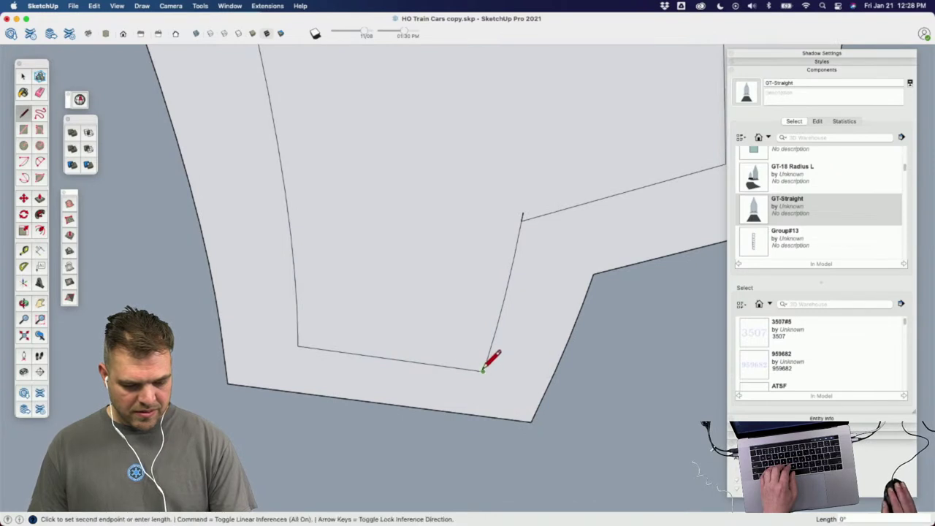
scroll(477, 369, "down", 2)
left_click(606, 385)
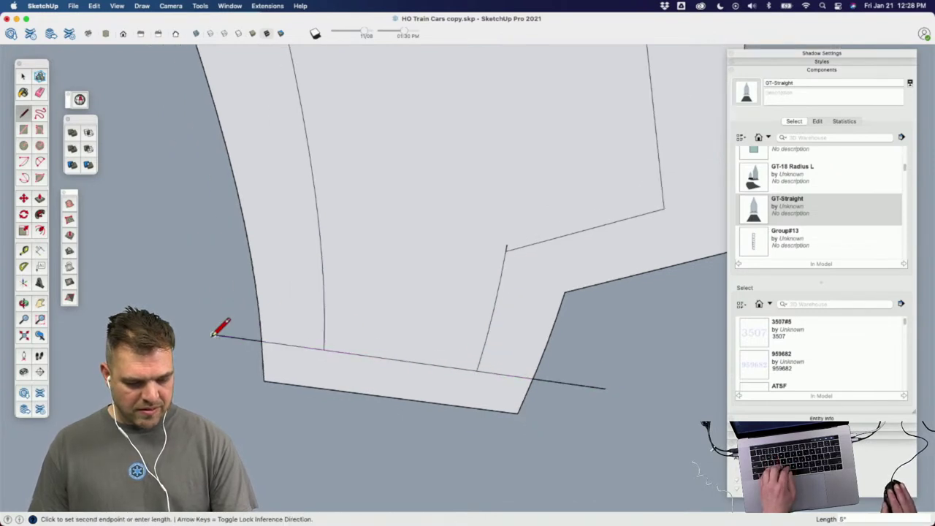
left_click(215, 335)
key("e")
mouse_move(244, 330)
left_mouse_down()
mouse_move(273, 365)
mouse_move(300, 376)
left_mouse_up()
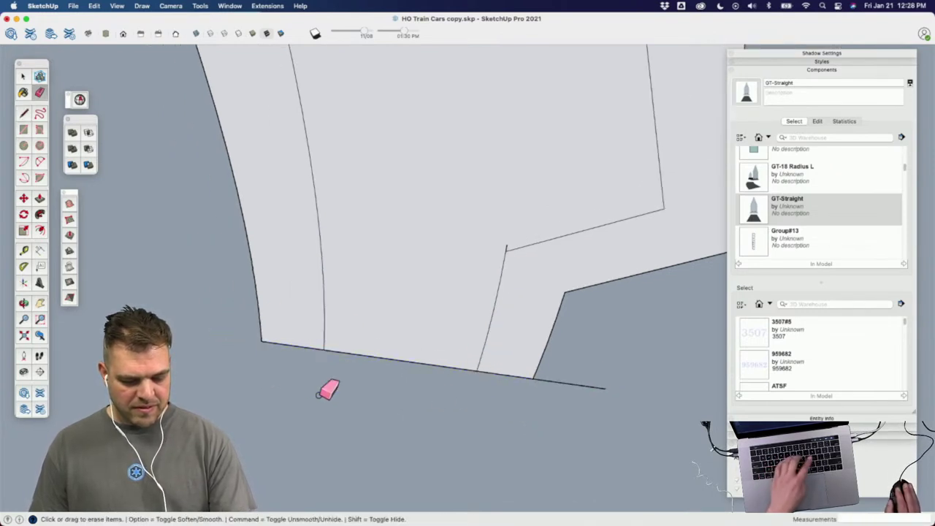
left_click(582, 382)
Step: Draw a line up from the notch corner and erase the short leftover edge near it
key("l")
left_click(565, 292)
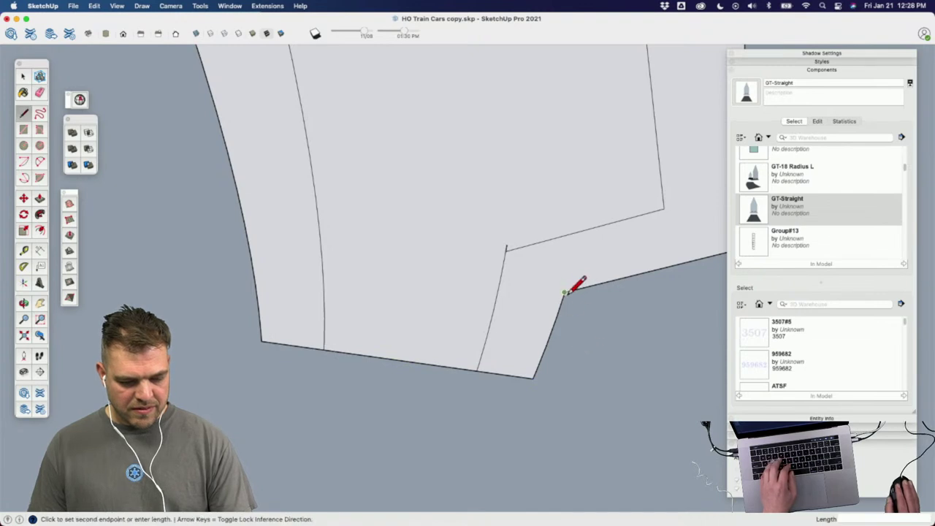
left_click(596, 196)
scroll(521, 226, "down", 3)
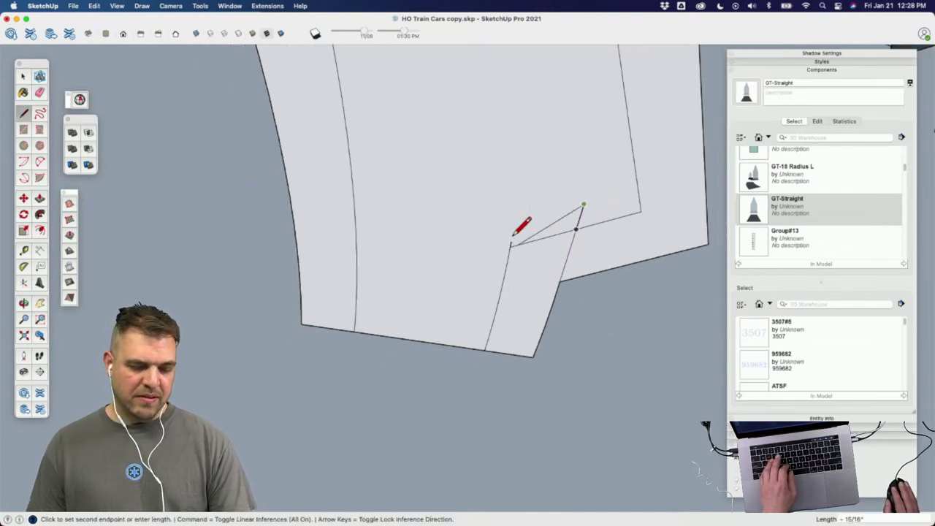
key("e")
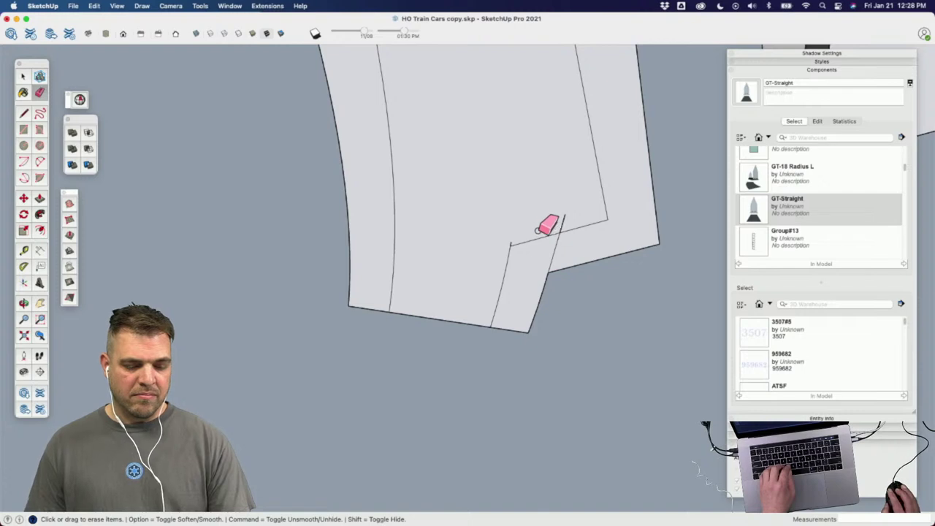
scroll(520, 357, "down", 2)
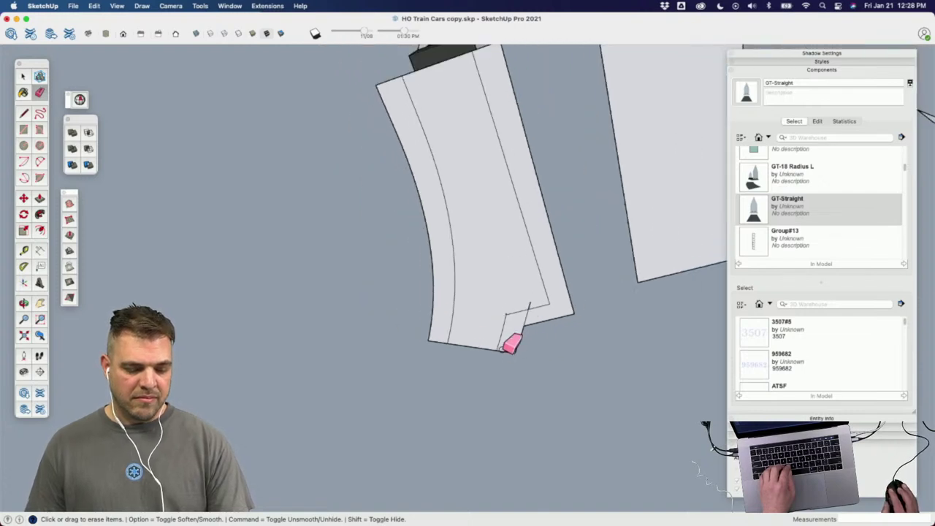
scroll(514, 348, "up", 2)
scroll(540, 298, "up", 3)
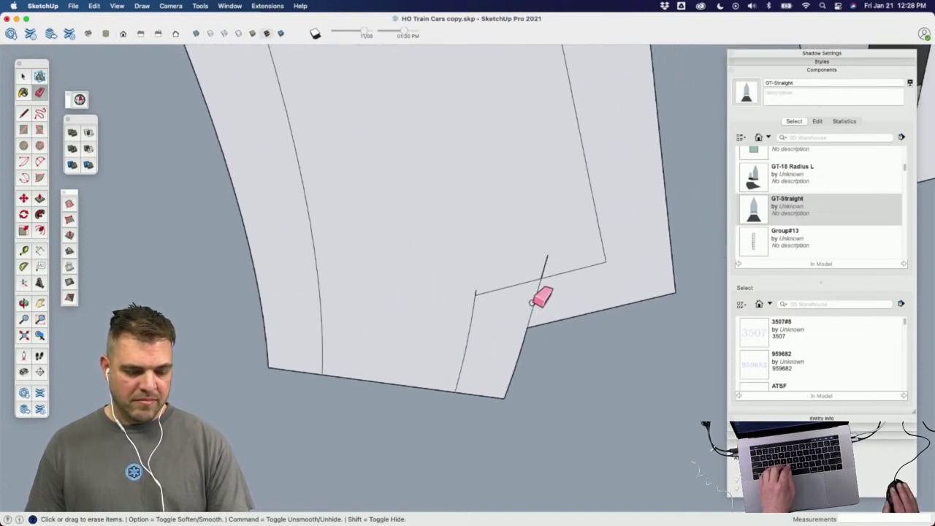
scroll(558, 304, "down", 3)
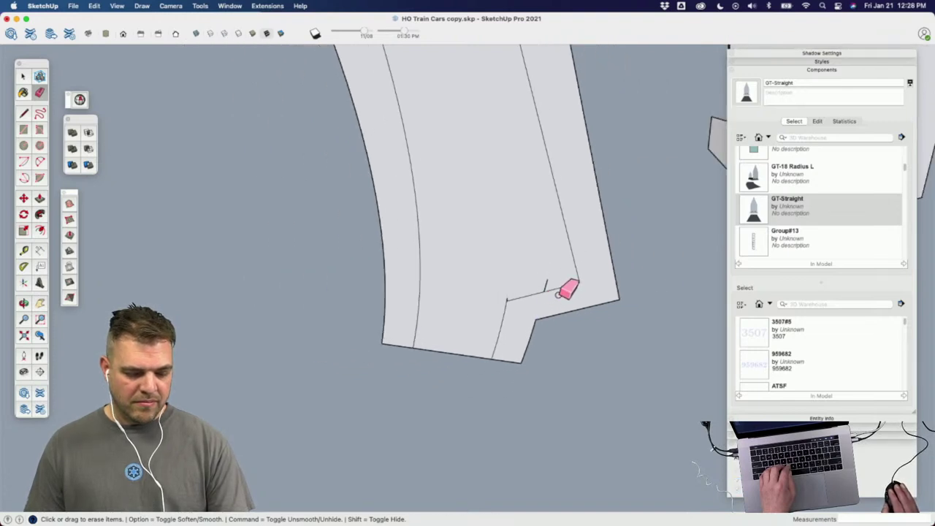
left_click_drag(498, 336, 500, 356)
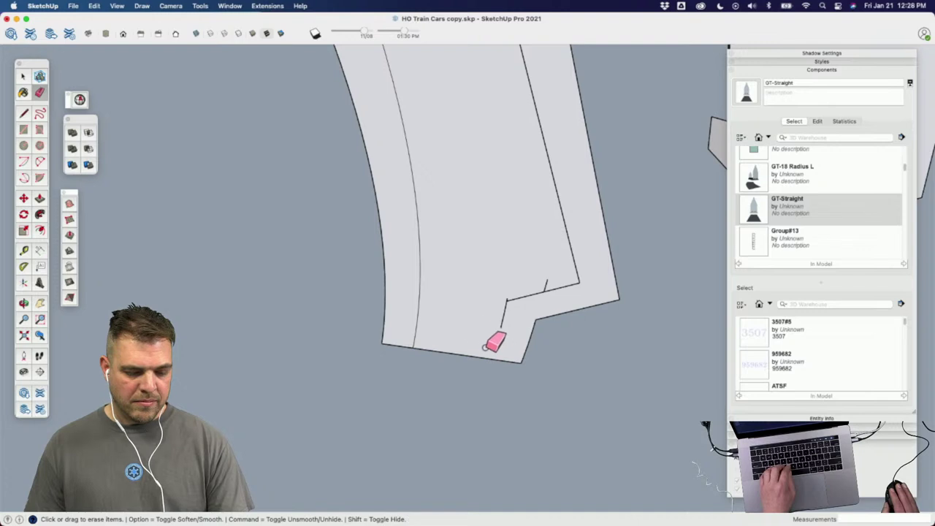
Step: Select the whole base plate and erase its inner right-side edge
key("space")
left_click(520, 325)
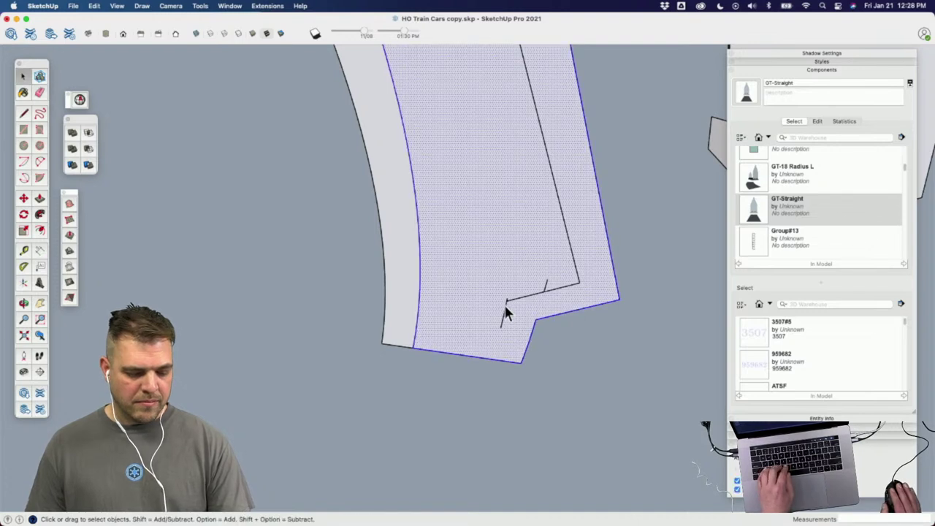
triple_click(504, 307)
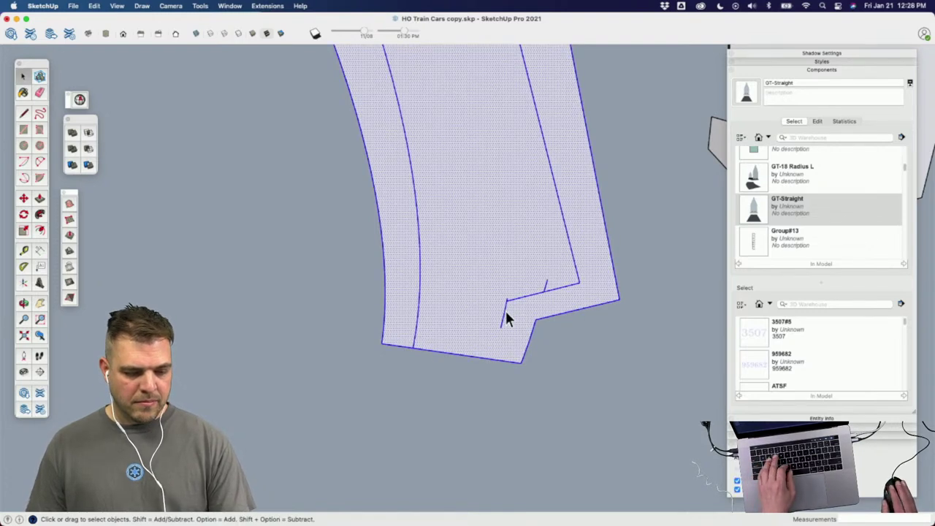
mouse_move(505, 311)
middle_mouse_down()
mouse_move(491, 339)
mouse_move(450, 145)
middle_mouse_up()
key("e")
mouse_move(479, 110)
left_mouse_down()
mouse_move(490, 90)
mouse_move(468, 200)
mouse_move(444, 228)
mouse_move(497, 317)
left_mouse_up()
Step: Switch to Top view looking straight down on both track pieces
scroll(509, 311, "down", 3)
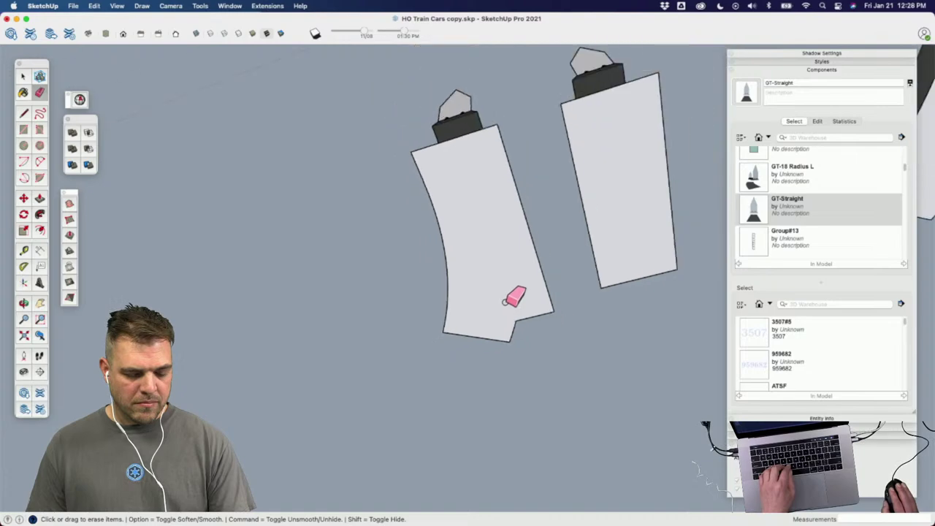
middle_click_drag(504, 301, 511, 183)
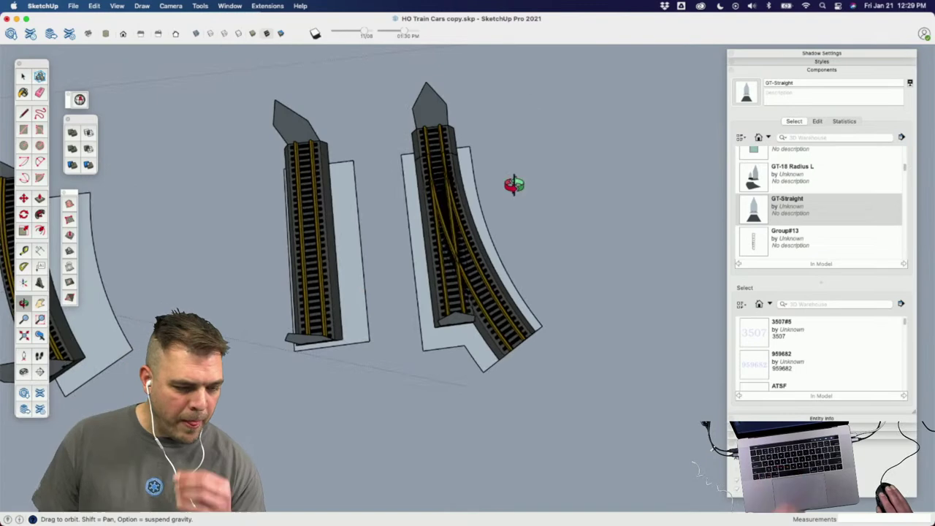
right_click(129, 39)
left_click(107, 34)
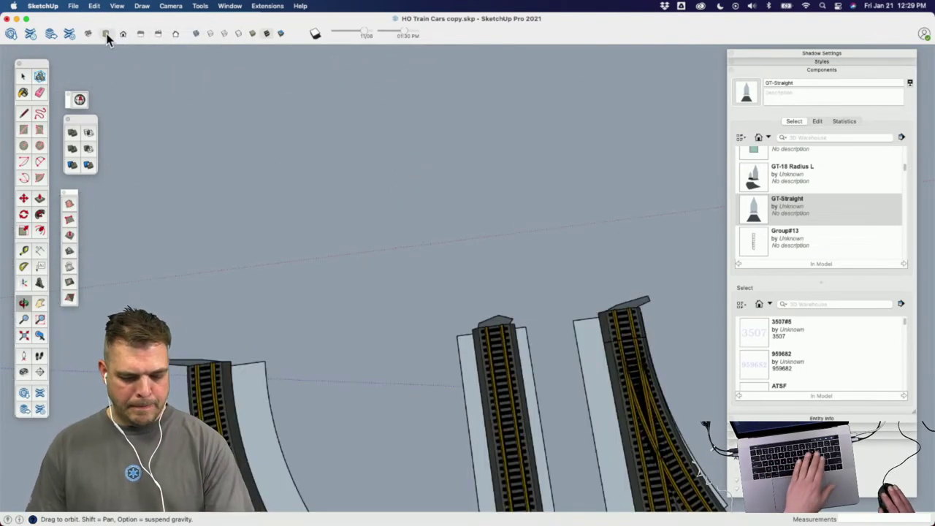
left_click(107, 35)
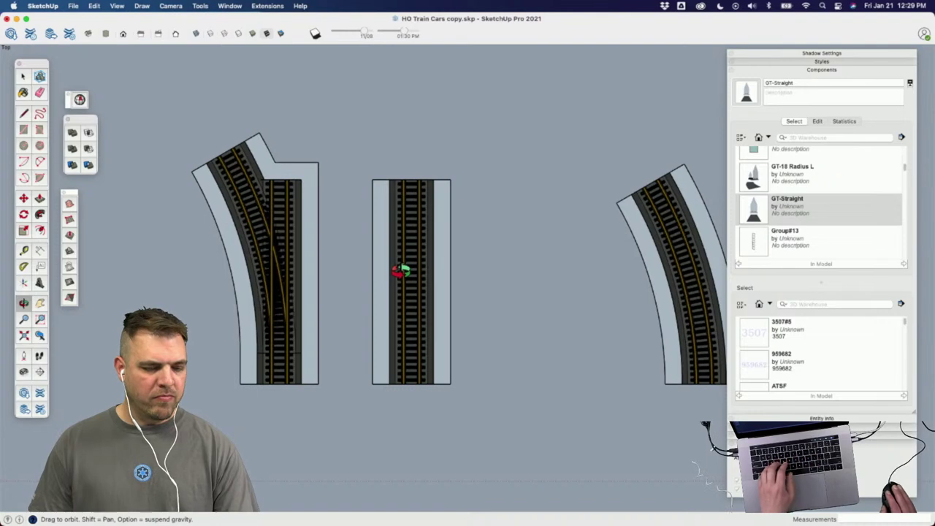
Step: Select the left turnout and draw a diagonal line splitting its base face
key("space")
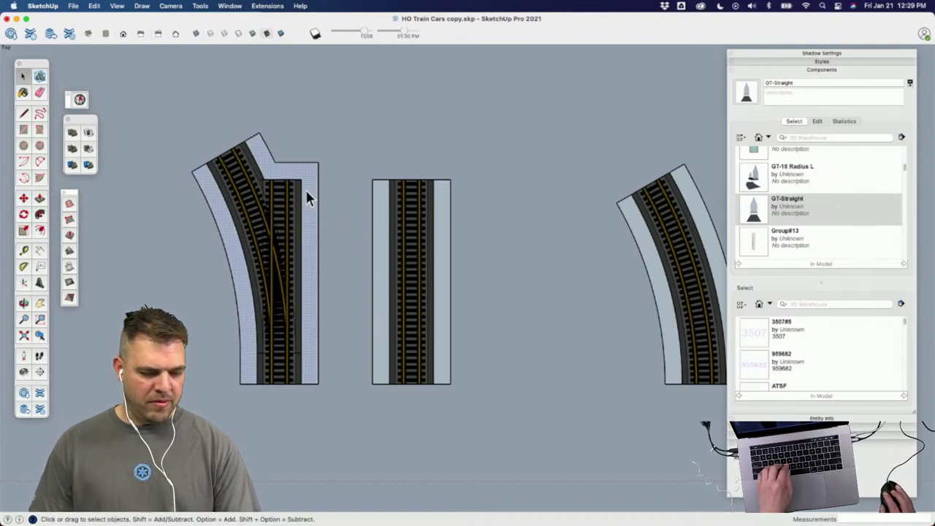
left_click(305, 194)
scroll(273, 167, "up", 3)
scroll(353, 215, "up", 4)
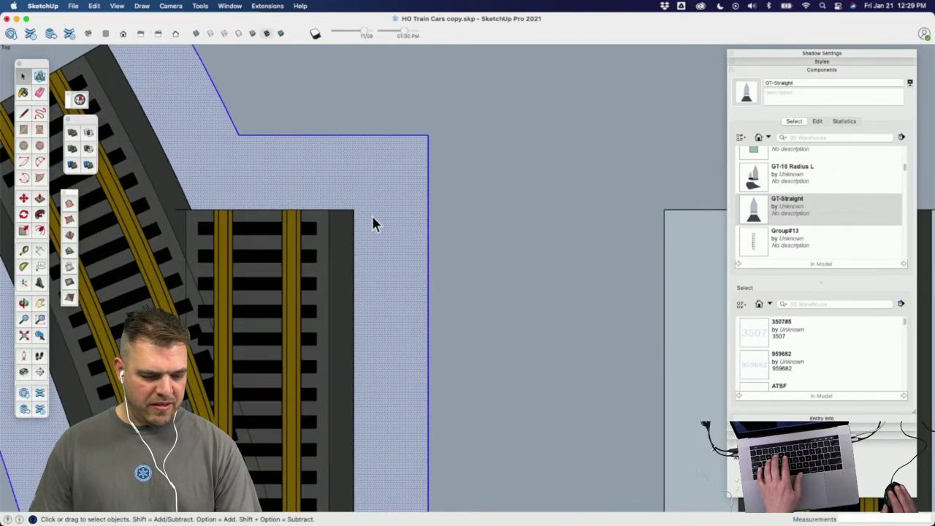
key("l")
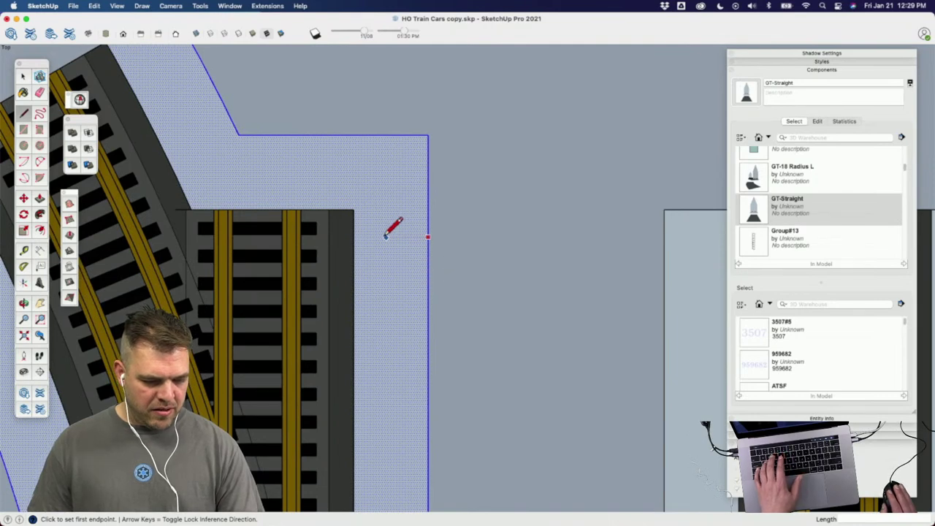
key("Right")
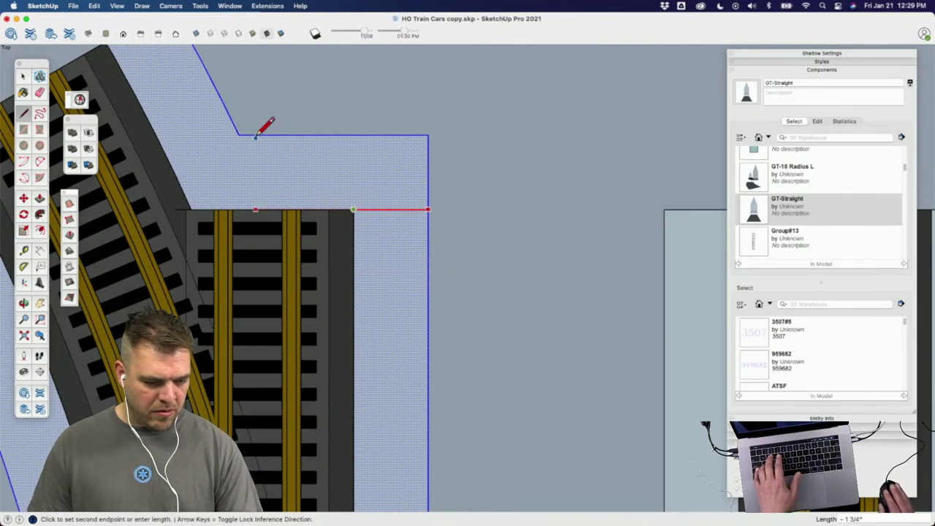
key("Right")
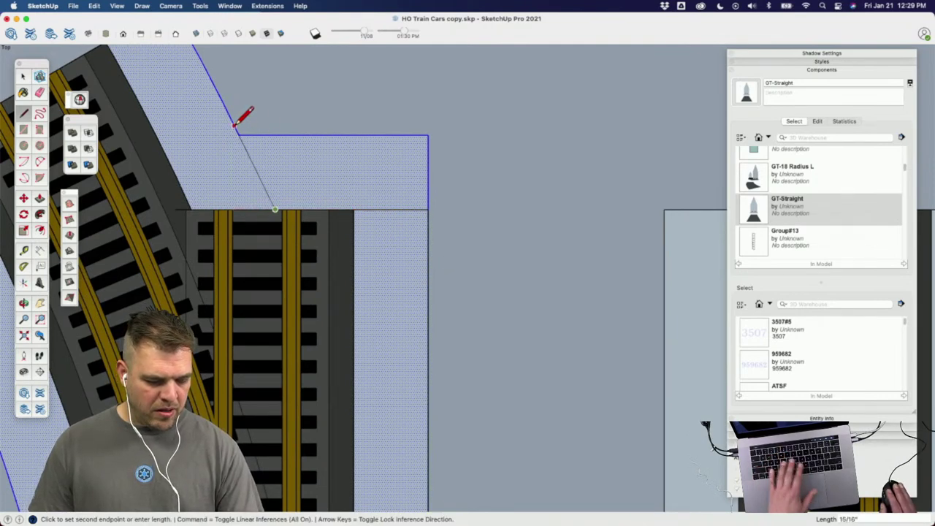
left_click(241, 133)
Step: Erase the base corner face above the straight track and return to a perspective view
key("e")
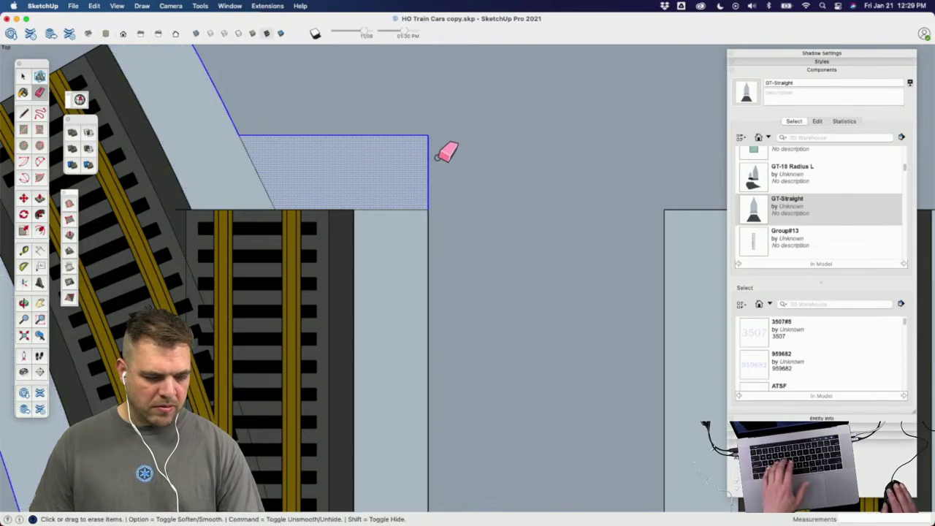
left_click(427, 138)
scroll(349, 266, "down", 2)
scroll(350, 265, "down", 3)
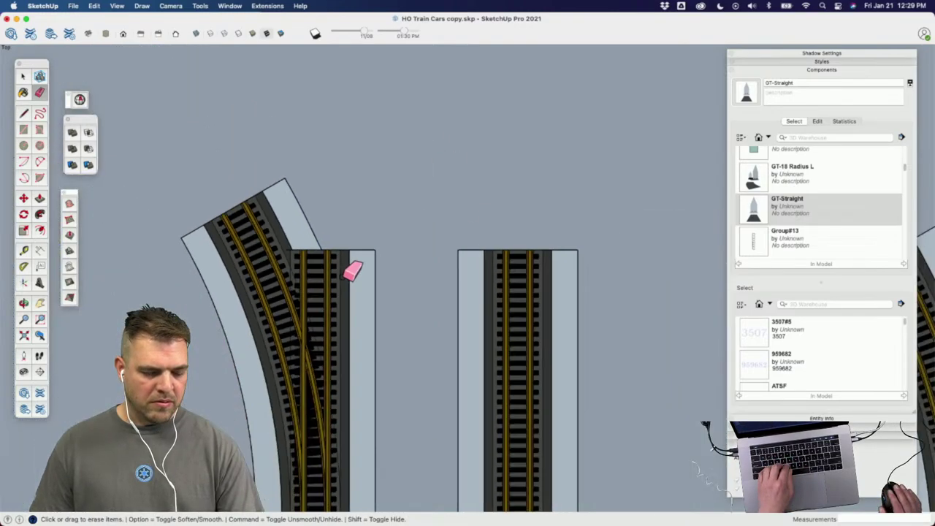
middle_click_drag(348, 268, 337, 195, "shift")
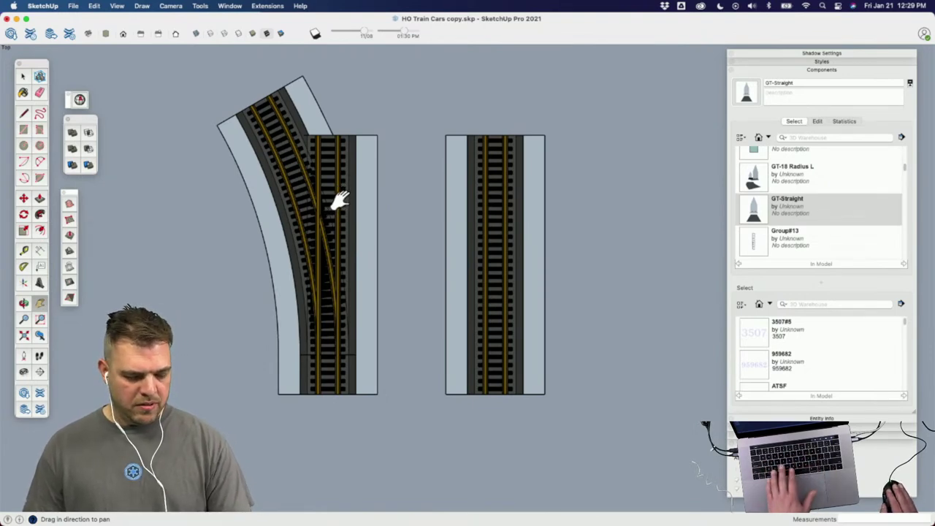
middle_click_drag(343, 198, 376, 318)
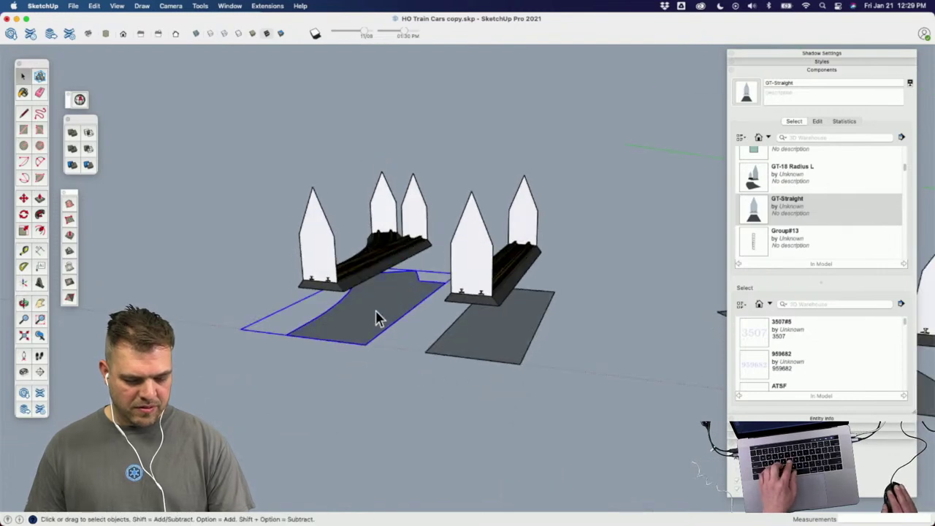
left_click(499, 358)
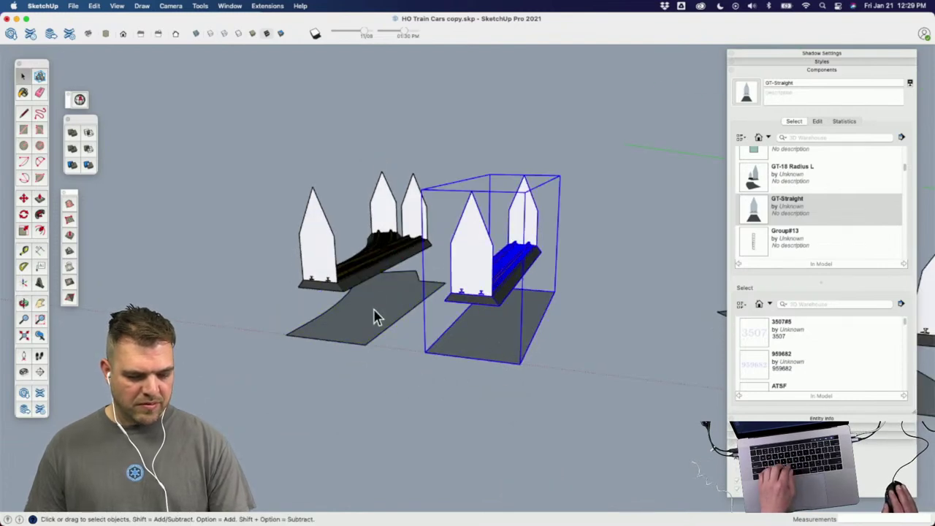
middle_click_drag(375, 316, 428, 309)
Step: Make the selected left turnout a component with the definition 'GT-18 Radius Split'
left_click(339, 231)
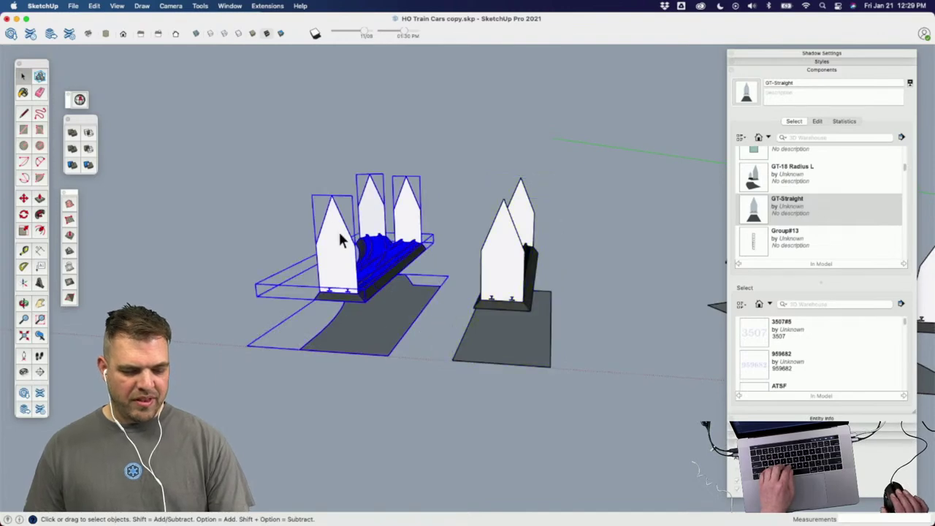
middle_click_drag(338, 230, 382, 296)
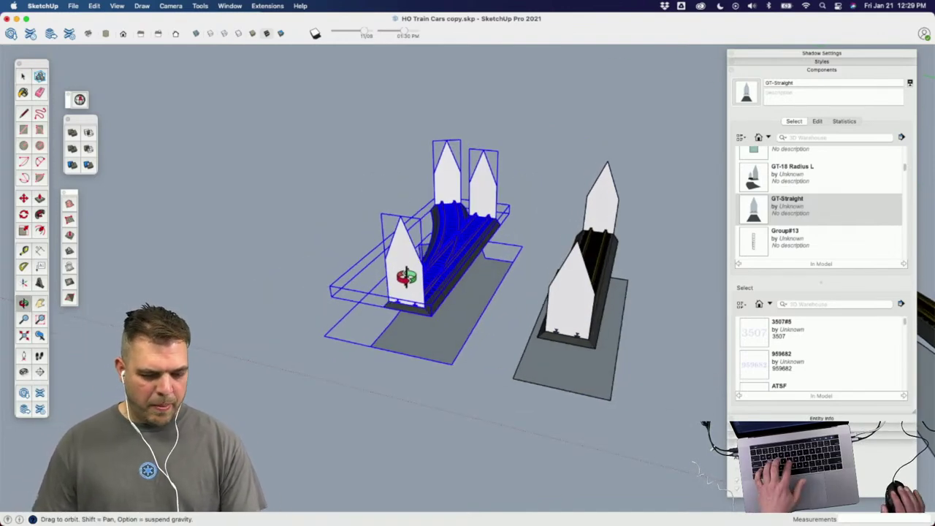
scroll(407, 247, "up", 4)
key("g")
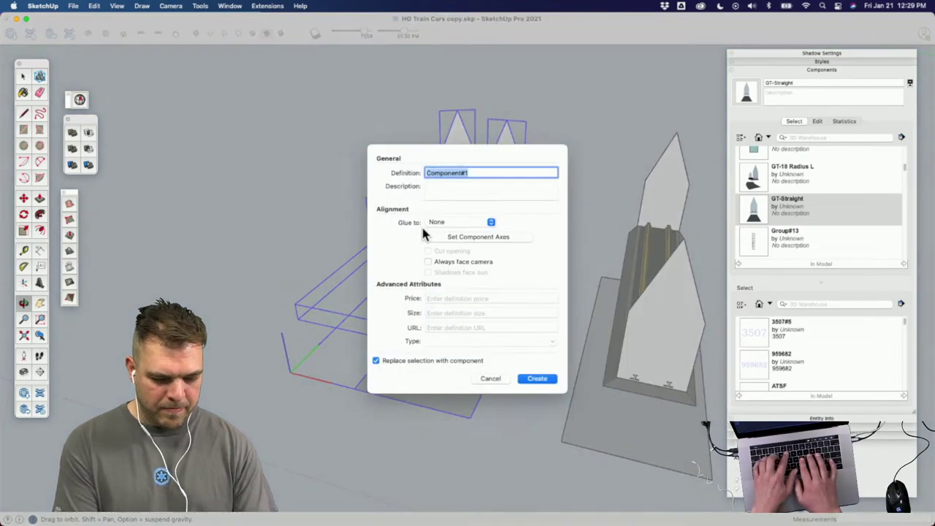
type("GT-18 Radius Split")
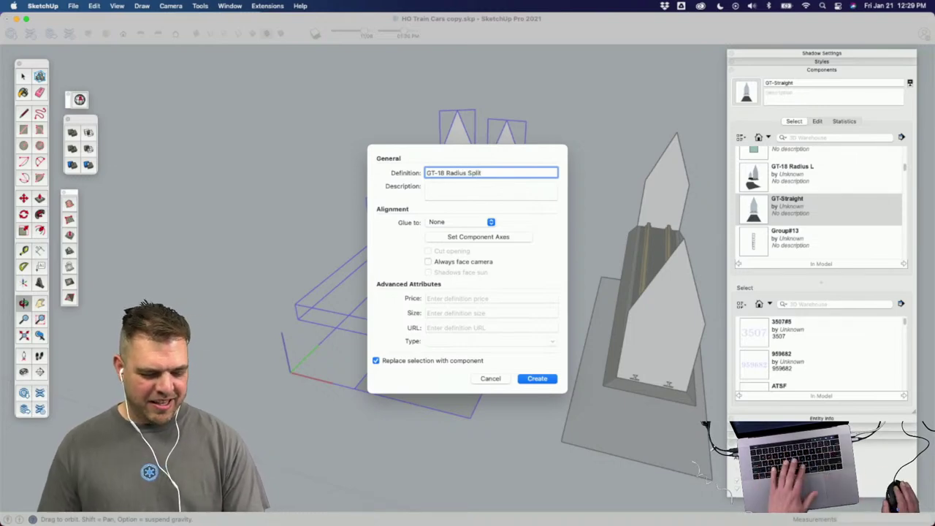
key("Return")
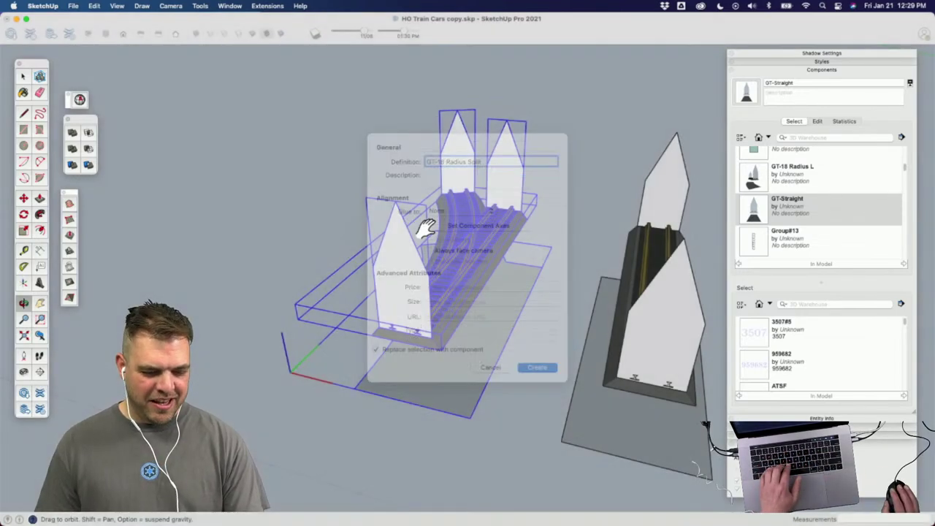
scroll(433, 230, "down", 3)
middle_click_drag(425, 234, 441, 300)
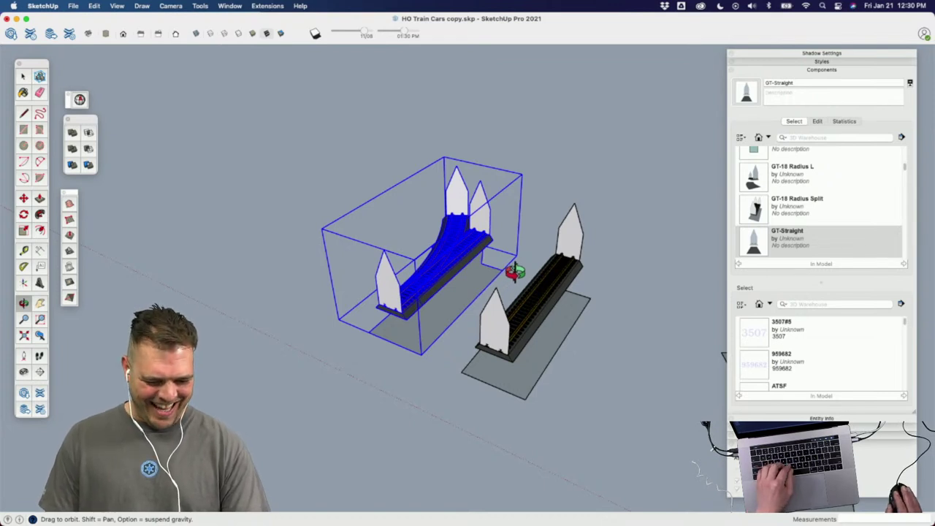
Step: Reselect the left turnout component after briefly opening and closing it
key("space")
left_click(407, 390)
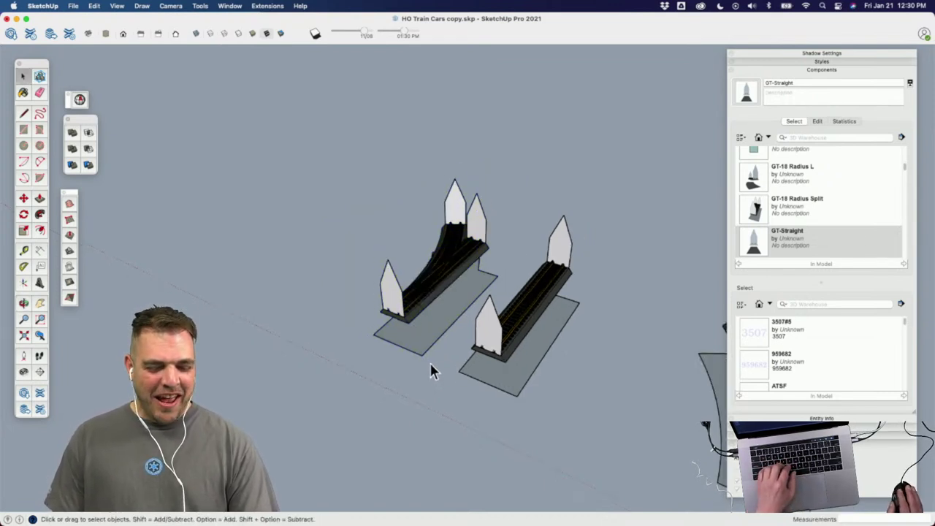
middle_click_drag(431, 370, 548, 377, "shift")
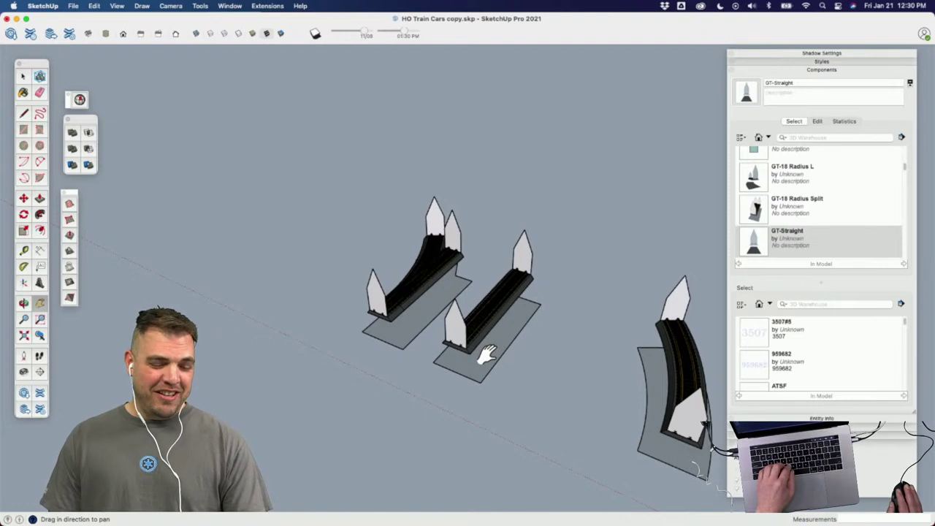
middle_click_drag(467, 371, 428, 317, "shift")
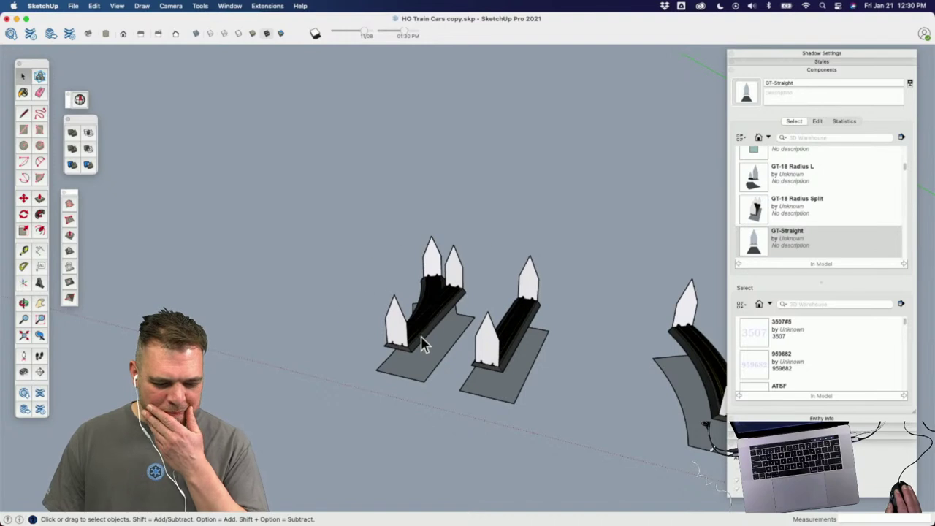
left_click(418, 342)
double_click(414, 330)
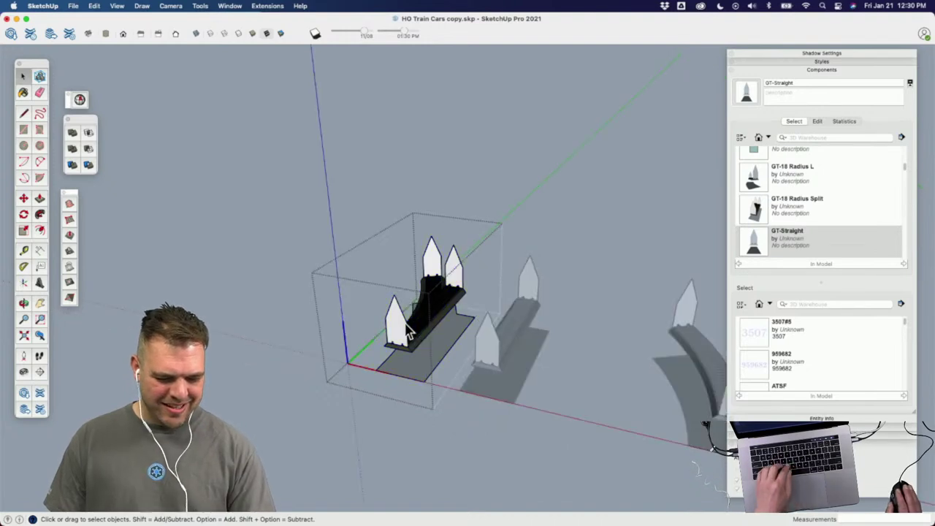
left_click(375, 320)
left_click(430, 307)
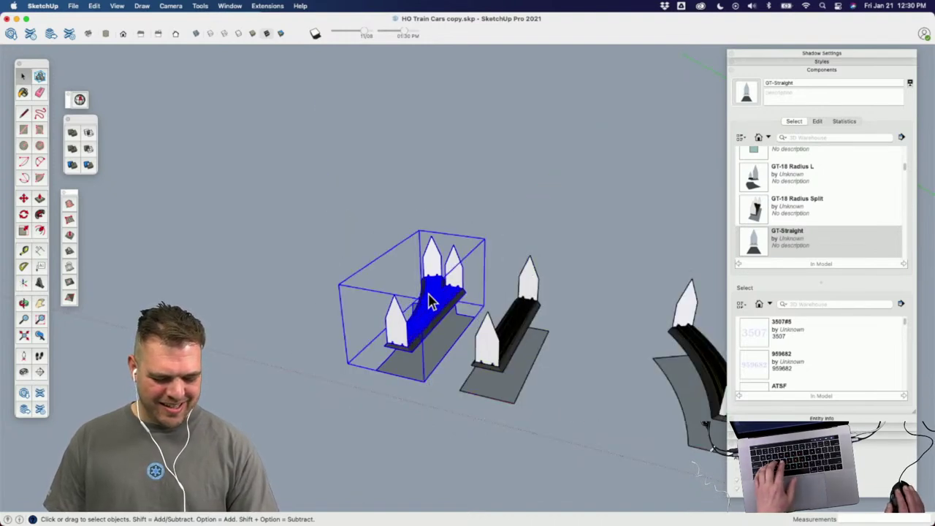
Step: Recreate it as 'GT-18 Radius Split', gluing to Any with custom axes, replacing the old definition
type("g")
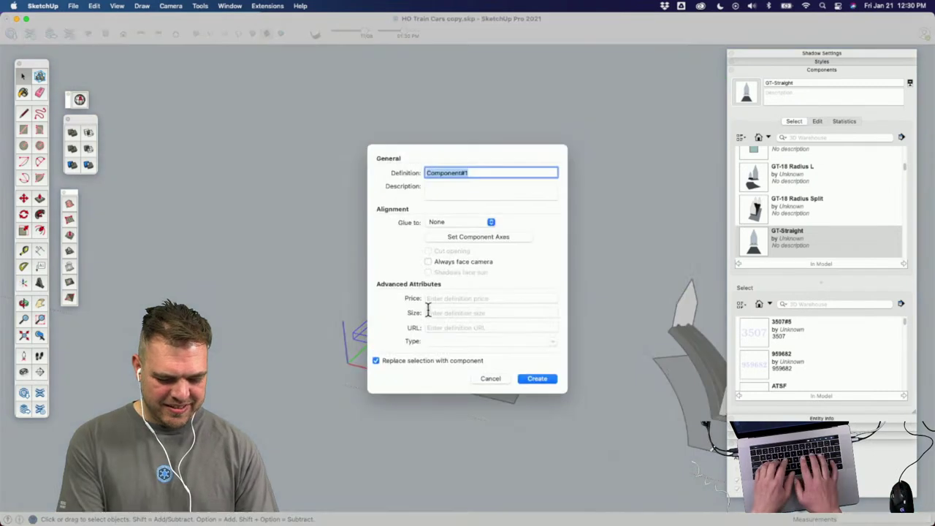
type("GT")
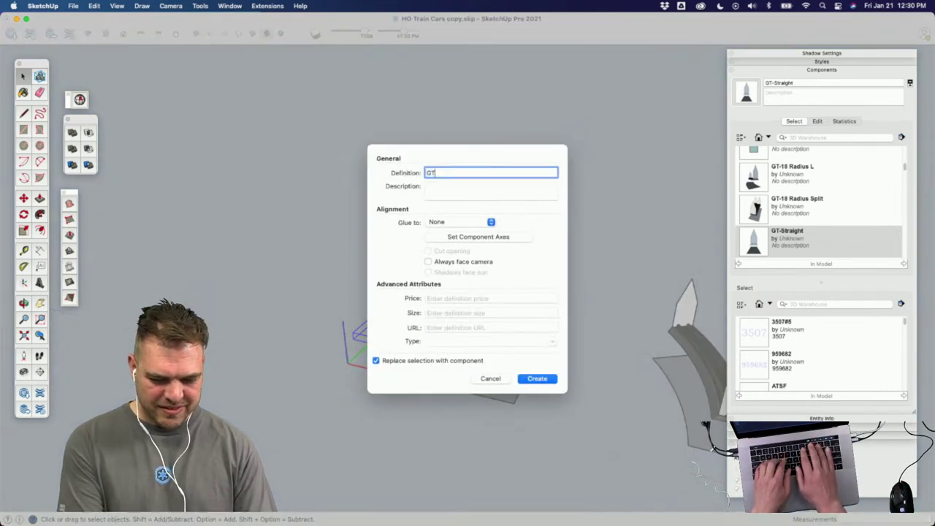
type("-1")
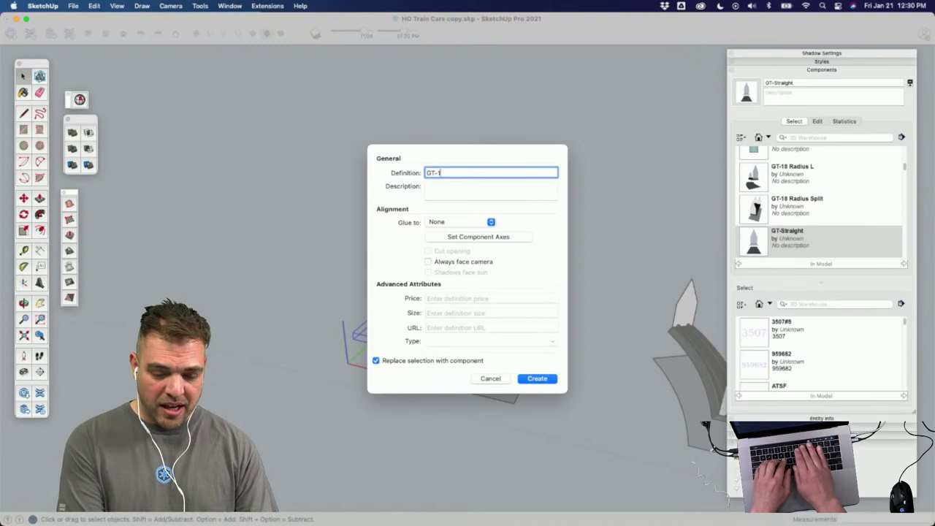
type("8 ")
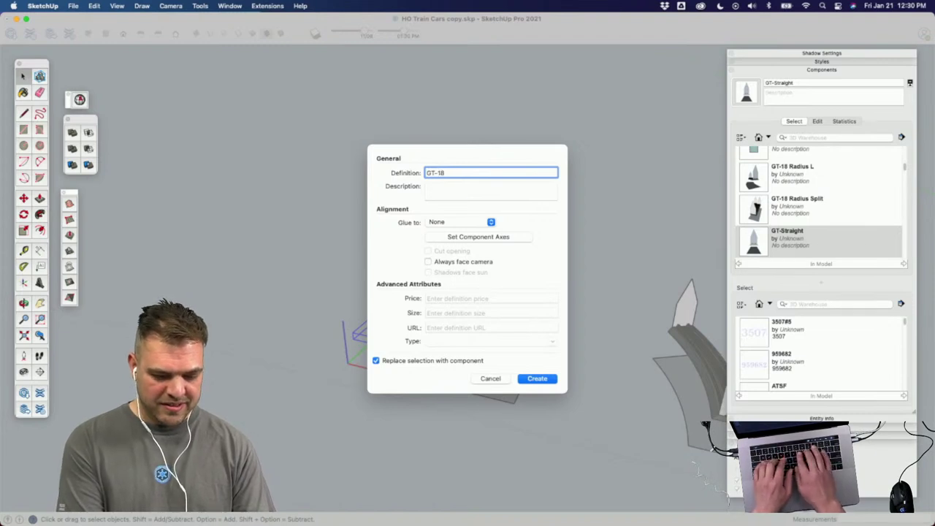
type("Radius")
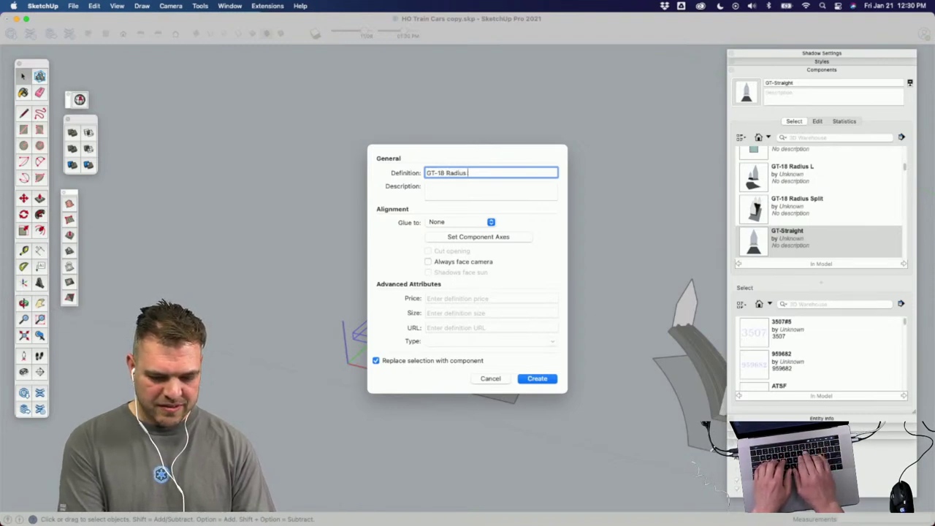
type(" Split")
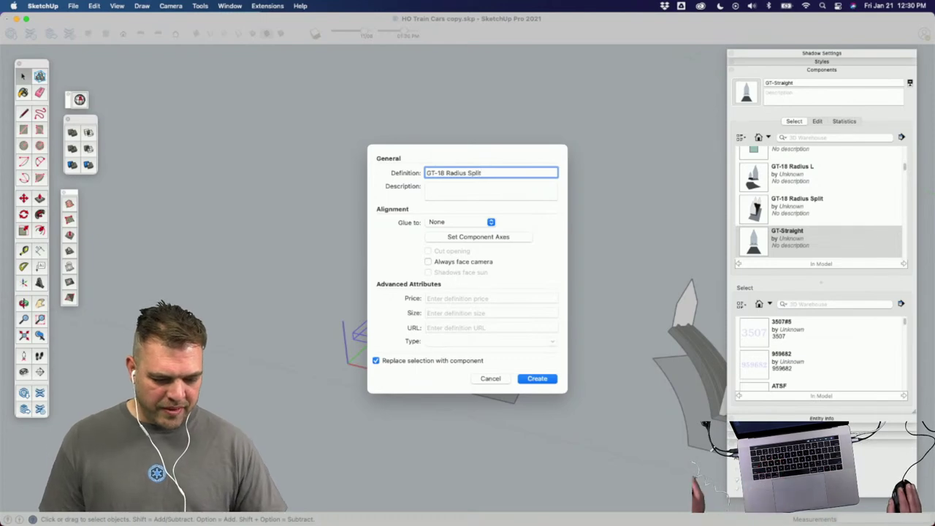
left_click(489, 222)
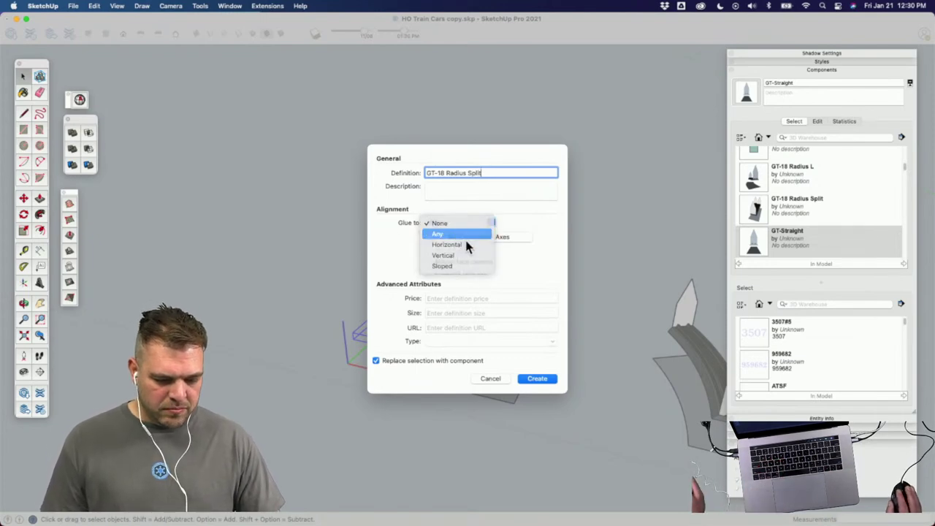
left_click(471, 234)
left_click(475, 237)
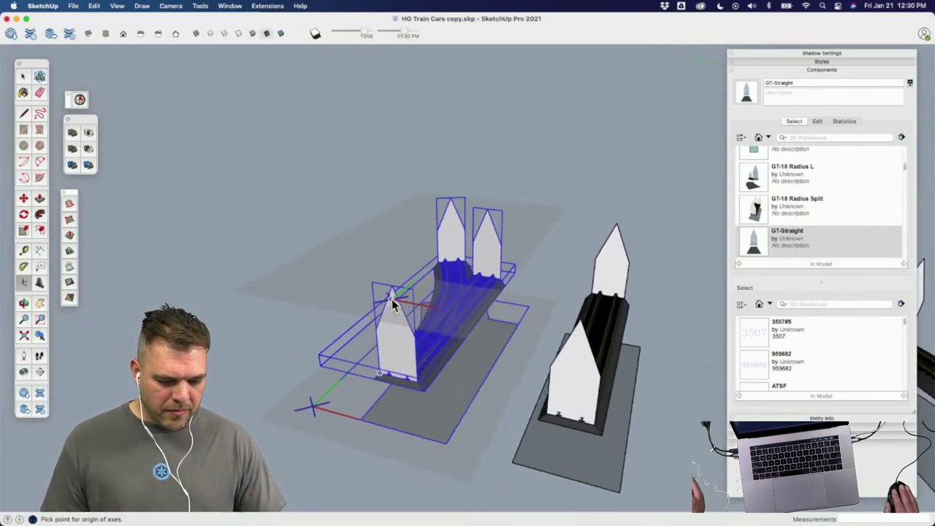
scroll(392, 305, "up", 2)
left_click(312, 282)
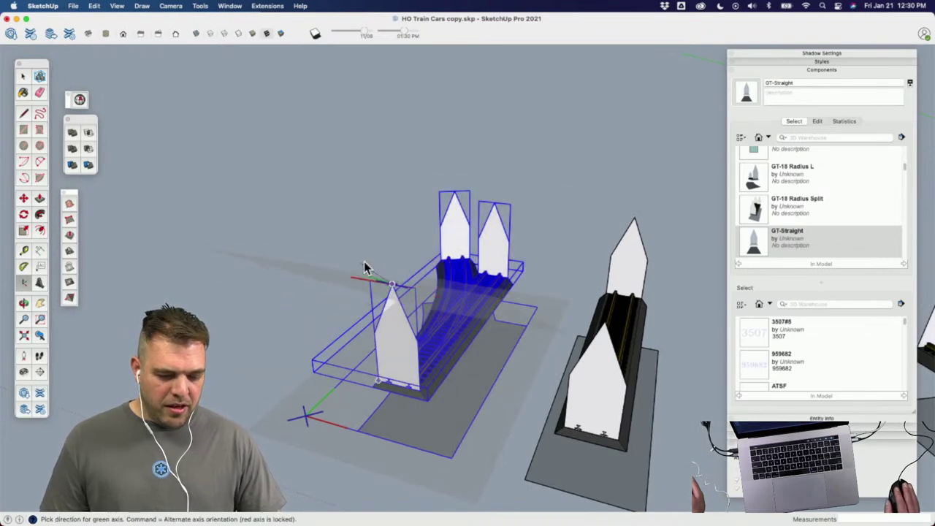
left_click(386, 213)
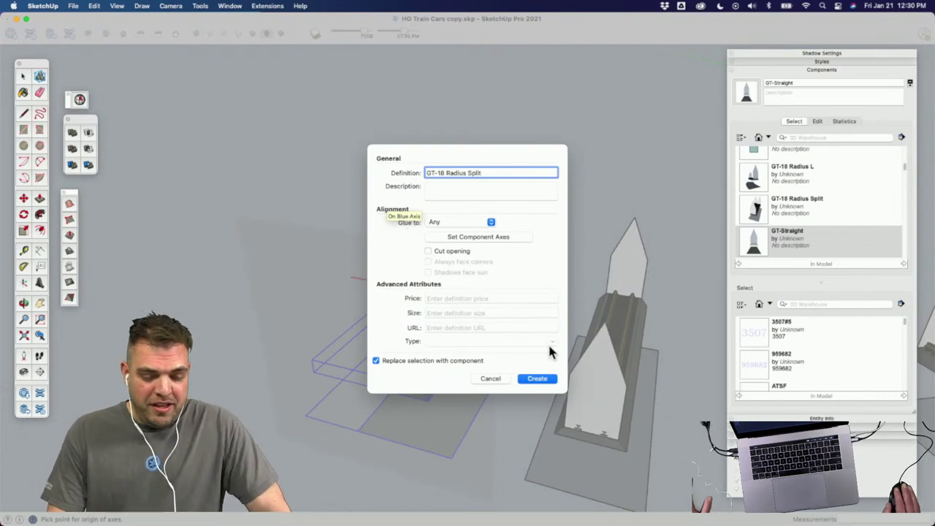
left_click(533, 380)
left_click(495, 320)
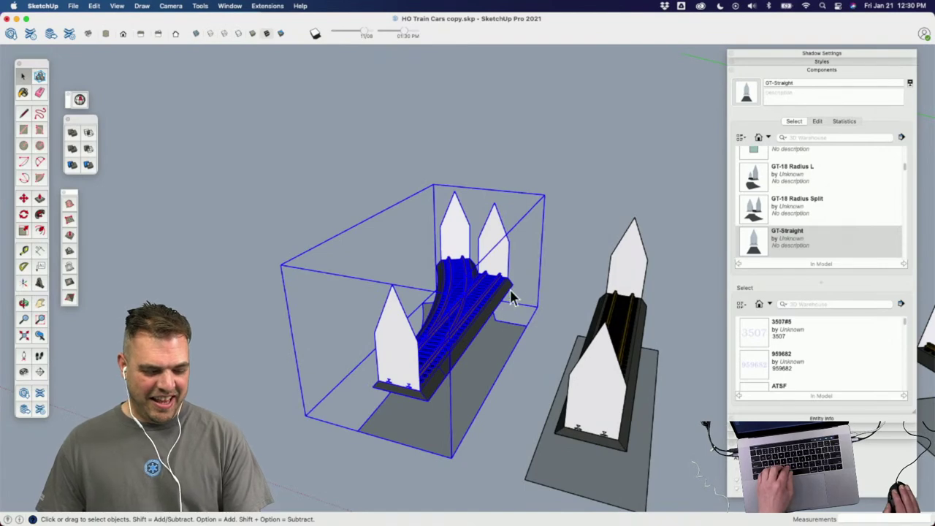
double_click(385, 324)
Step: Place a trial copy of the GT-18 Radius Split turnout, then erase it
left_click(286, 176)
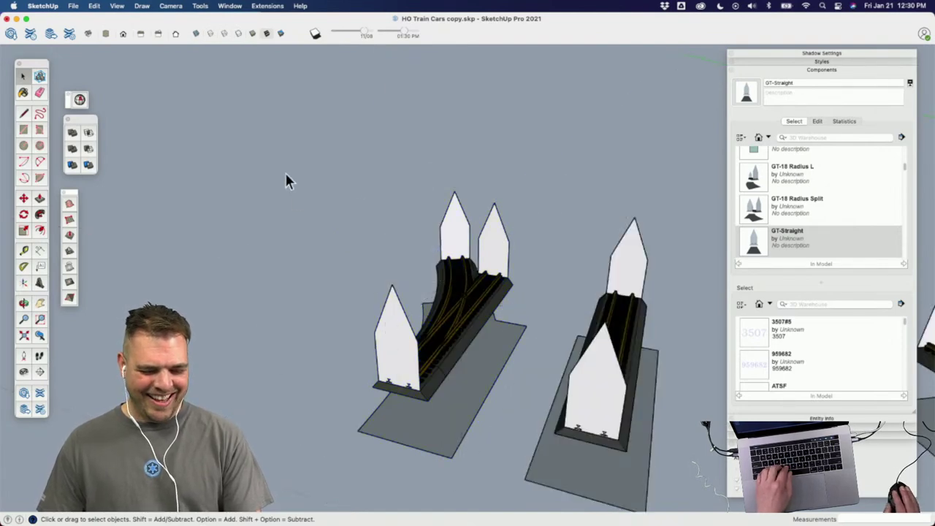
middle_click_drag(574, 248, 455, 357)
left_click(757, 215)
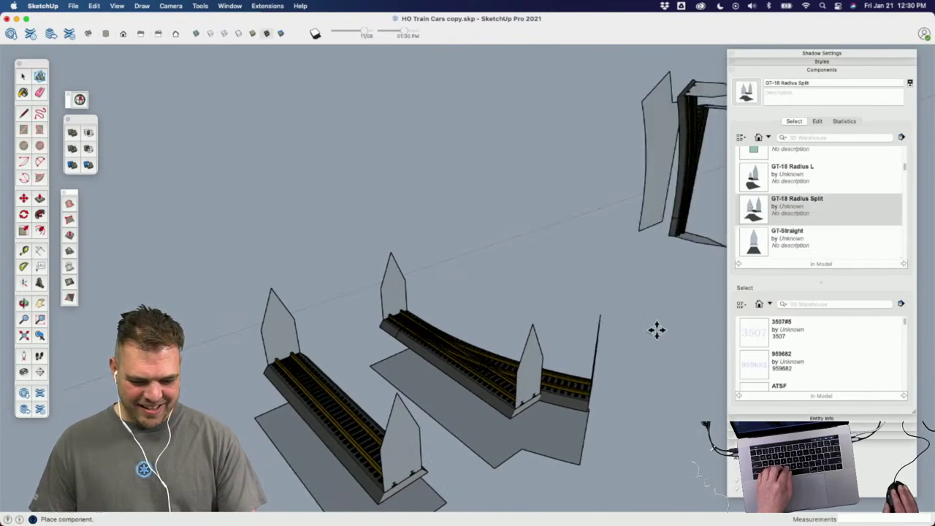
left_click(534, 325)
mouse_move(534, 325)
middle_mouse_down()
mouse_move(472, 328)
mouse_move(468, 309)
mouse_move(401, 367)
middle_mouse_up()
key("e")
left_click(545, 376)
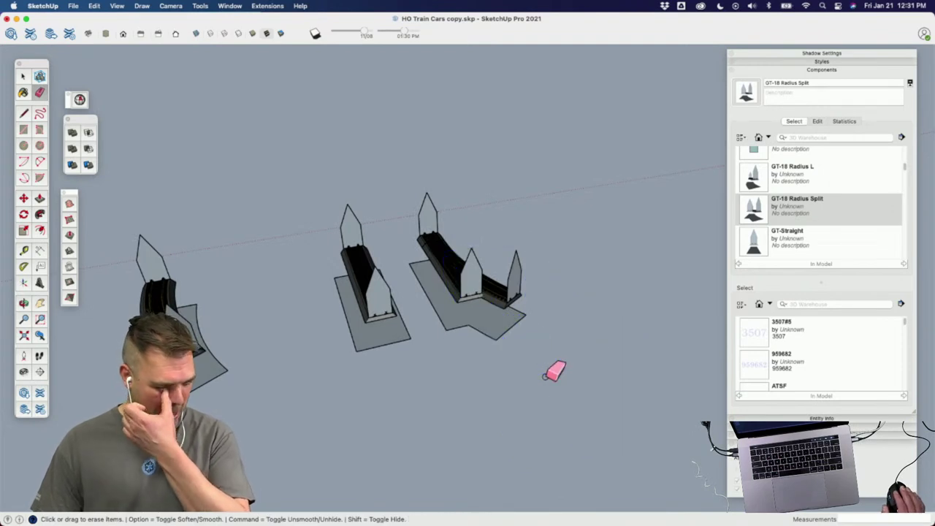
Step: Move the curved piece closer to the other track pieces
middle_click_drag(548, 371, 657, 467)
left_click(555, 381)
middle_click_drag(555, 381, 455, 374)
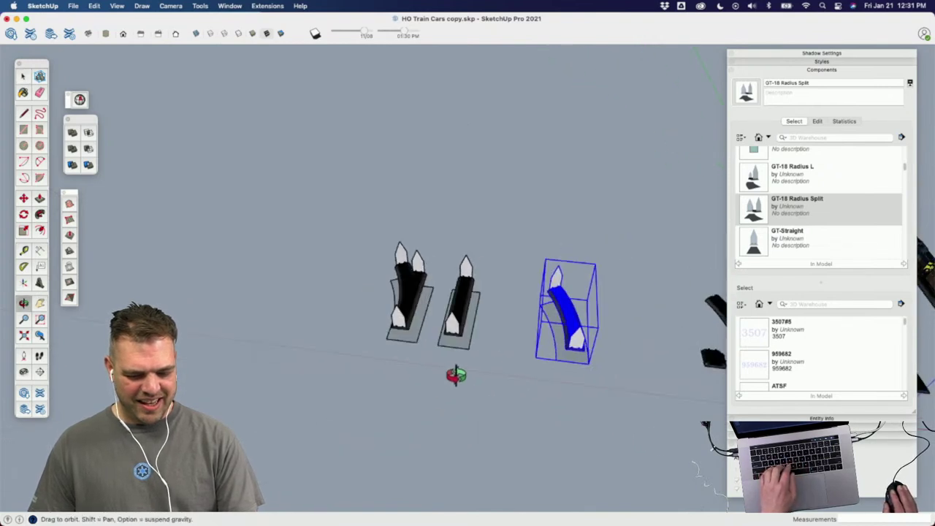
key("m")
left_click_drag(576, 380, 521, 385)
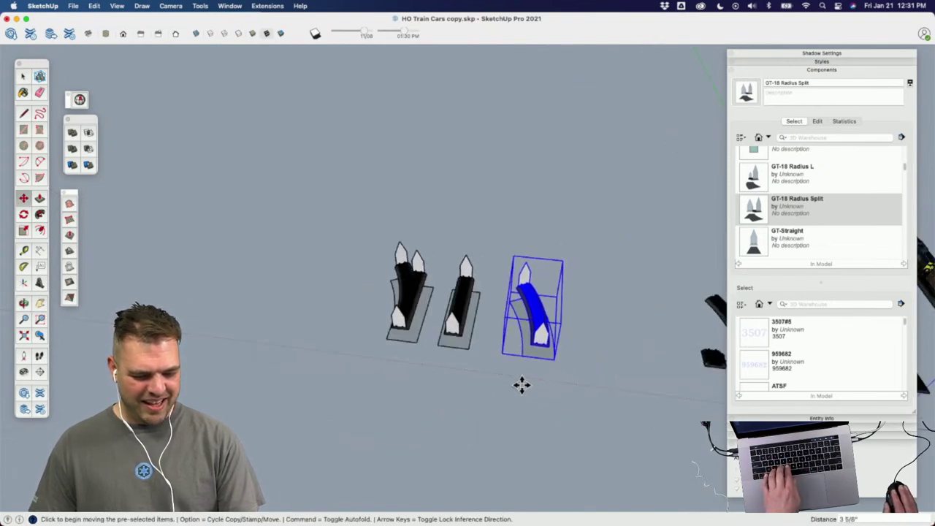
key("space")
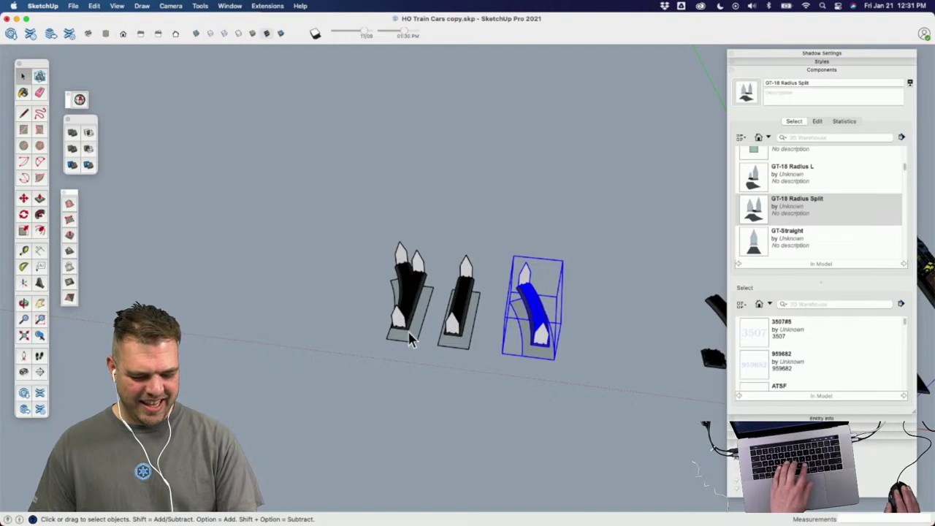
Step: Copy the turnout and the curved piece together to the left of the row
left_click(411, 332, "shift")
key("m")
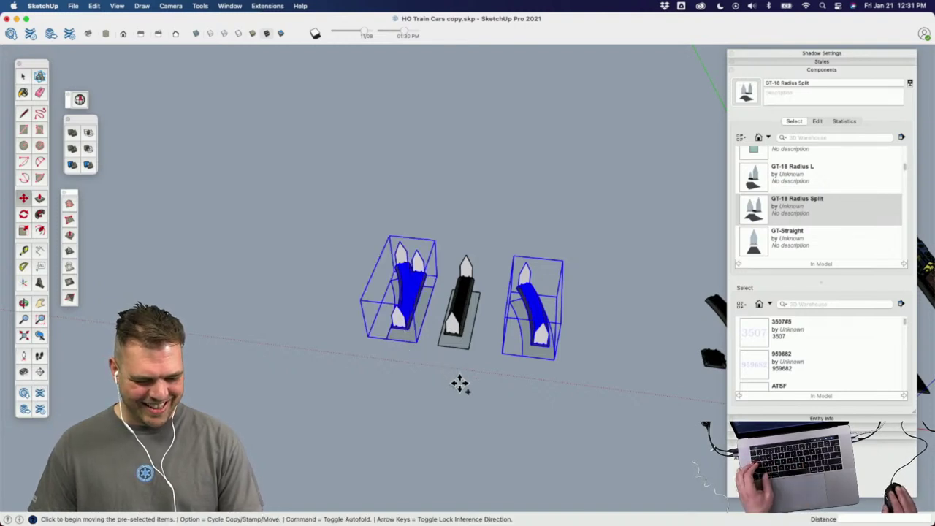
key("alt")
left_click(459, 385)
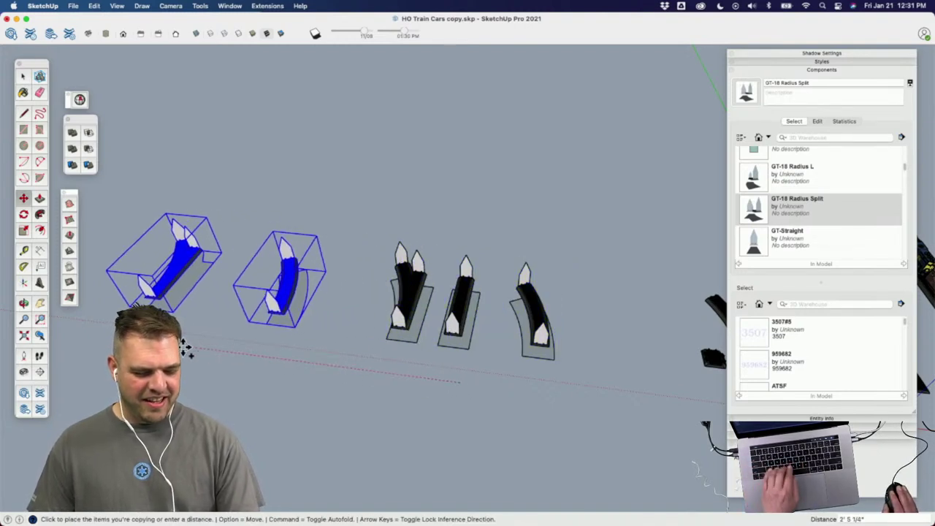
left_click(186, 350)
key("o")
left_click_drag(251, 321, 431, 350)
Step: Mirror both copies along the red axis and set them beside the originals
key("s")
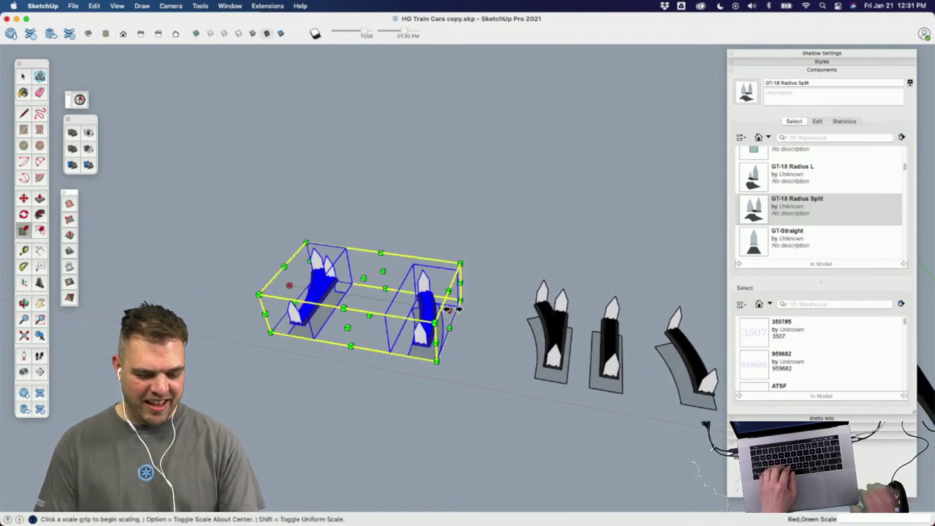
left_click(450, 308)
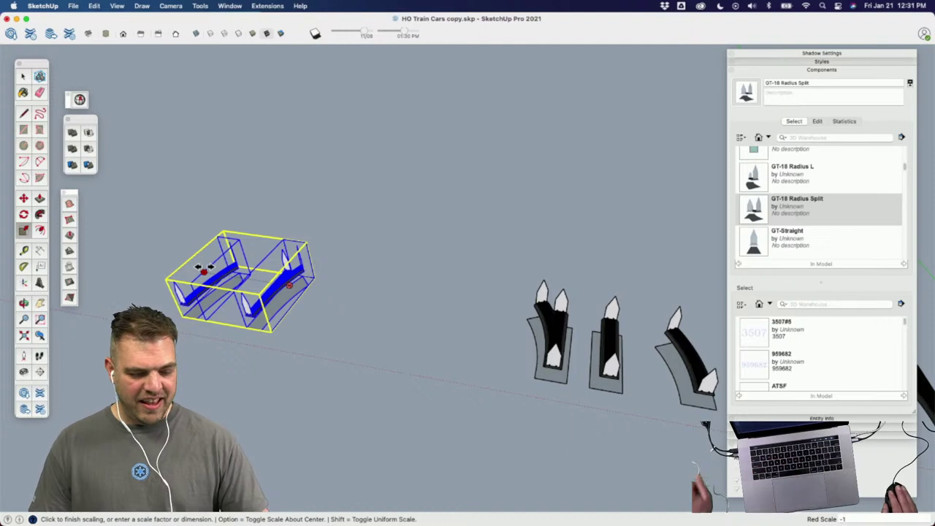
left_click(207, 274)
key("m")
left_click(234, 369)
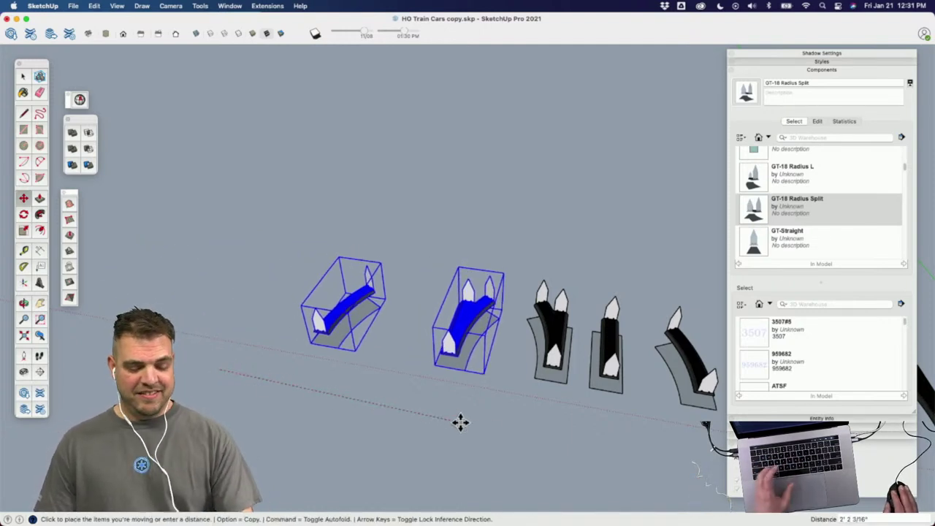
left_click(457, 417)
key("space")
left_click(411, 366)
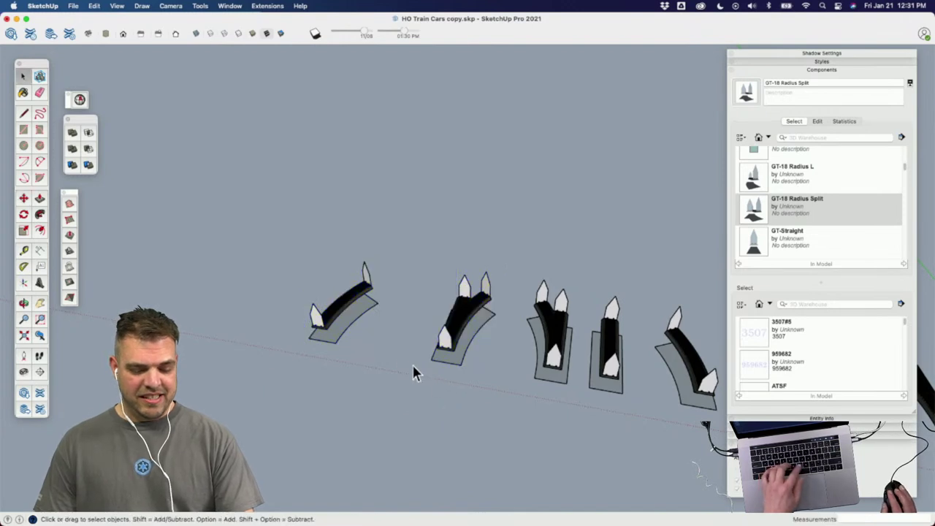
Step: Reposition the mirrored curve and the mirrored turnout within the row
left_click(357, 343)
scroll(355, 345, "up", 2)
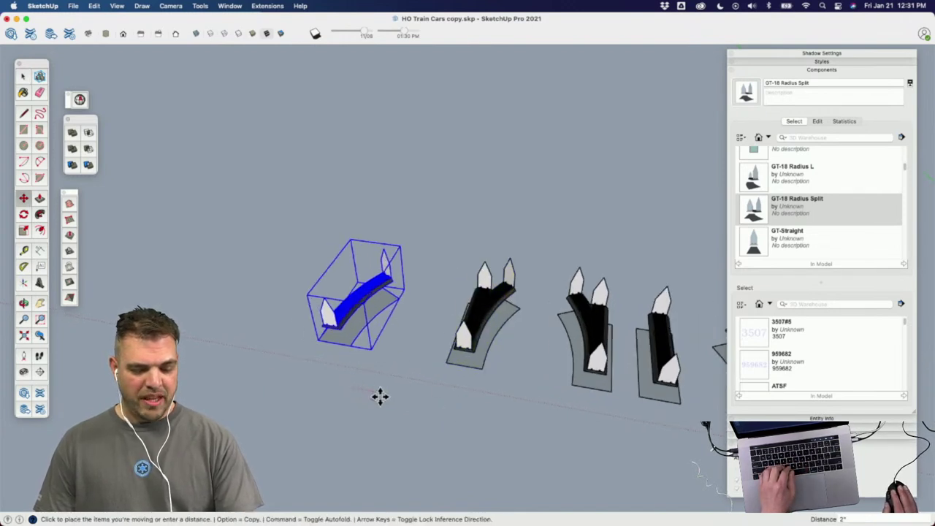
key("super+z")
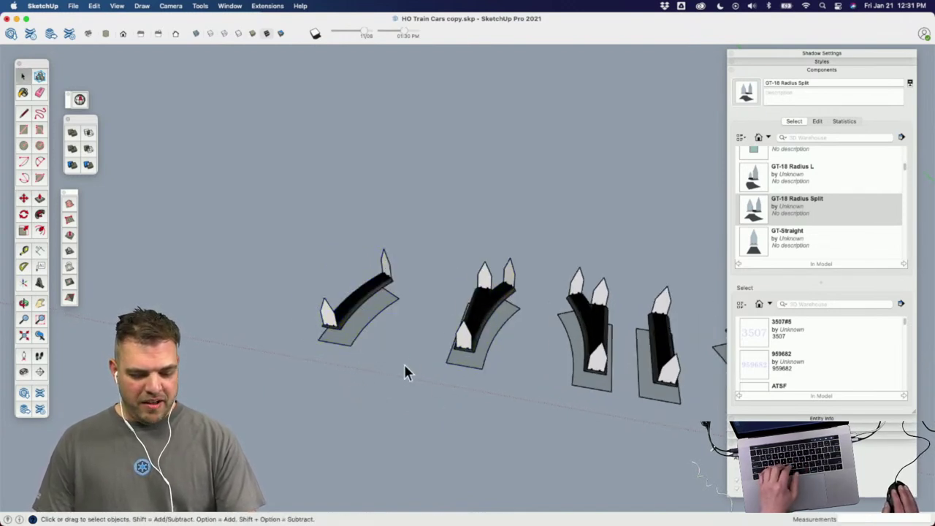
left_click(484, 334)
key("m")
left_click(509, 421)
scroll(435, 365, "down", 3)
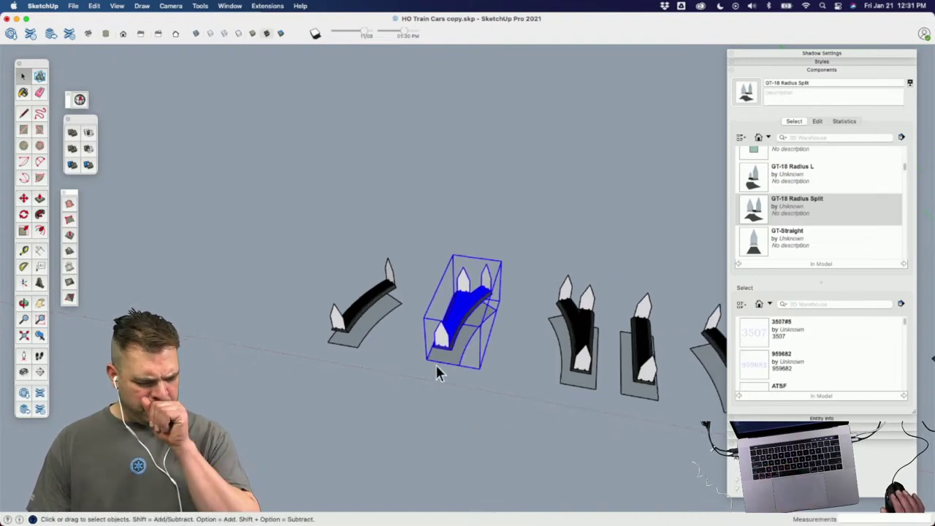
middle_click_drag(434, 351, 437, 356, "shift")
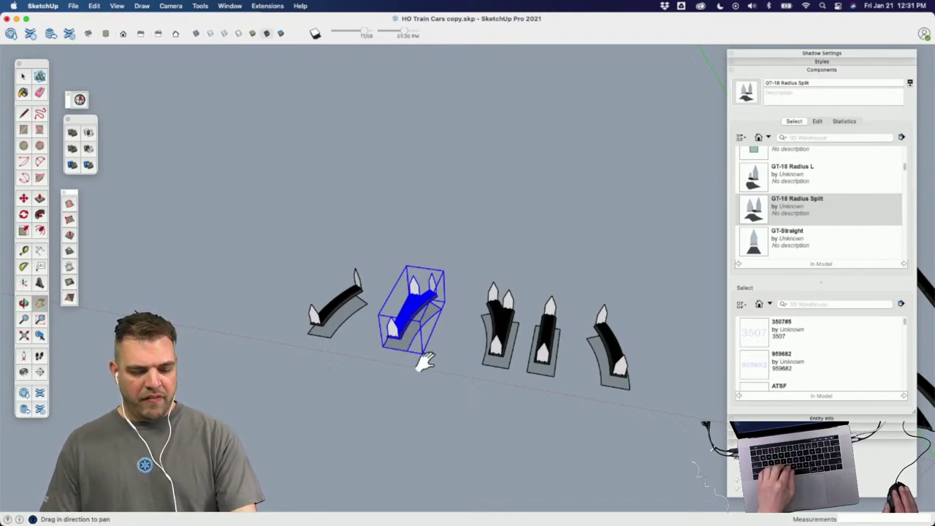
key("space")
Step: Explode the mirrored GT-18 Radius Split turnout into its separate parts
left_click(556, 355)
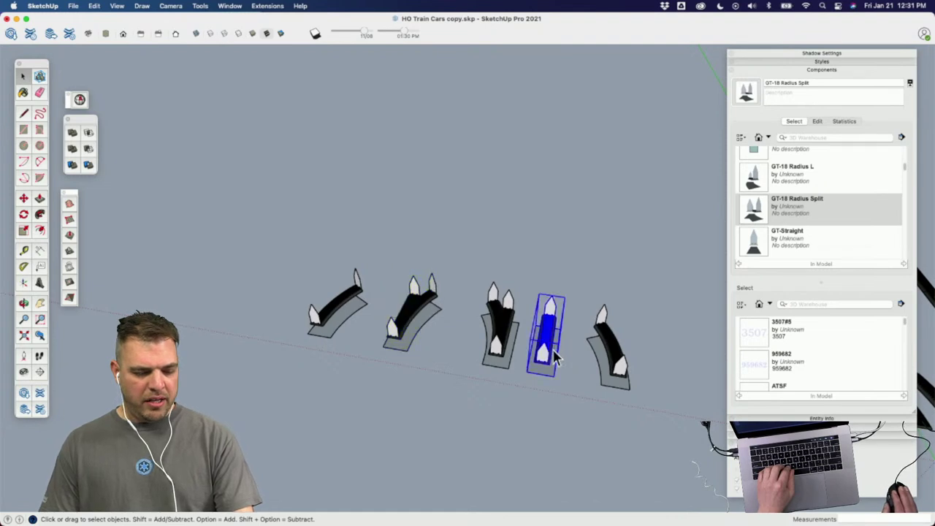
left_click(412, 325)
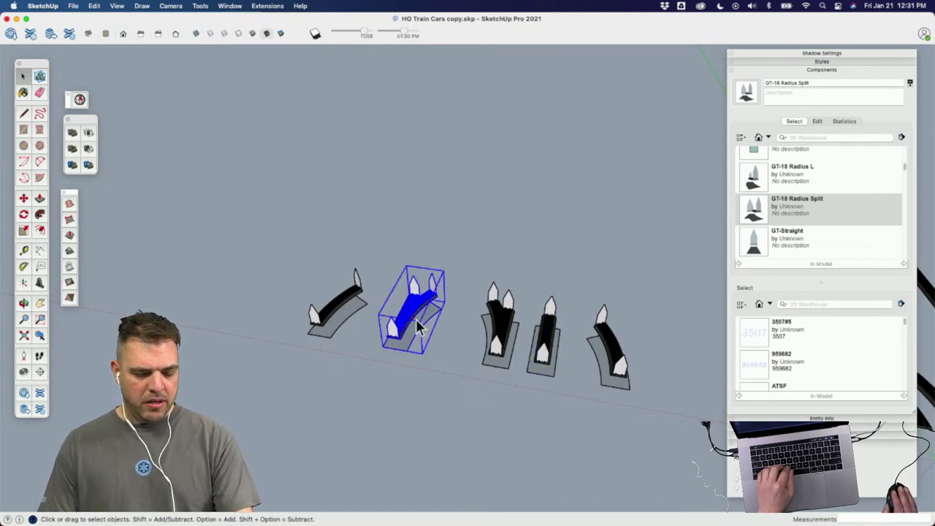
scroll(438, 336, "up", 5)
mouse_move(443, 344)
middle_mouse_down()
mouse_move(403, 340)
mouse_move(438, 305)
mouse_move(444, 359)
middle_mouse_up()
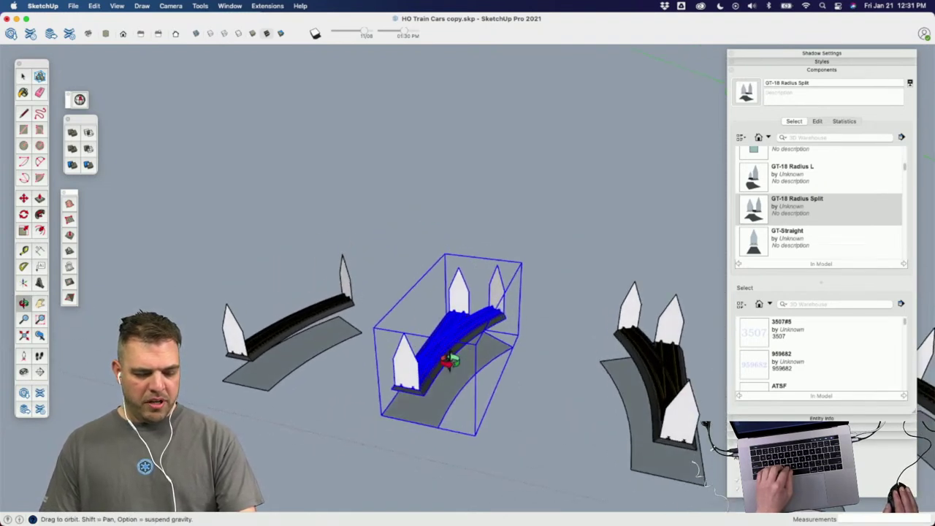
key("shift+e")
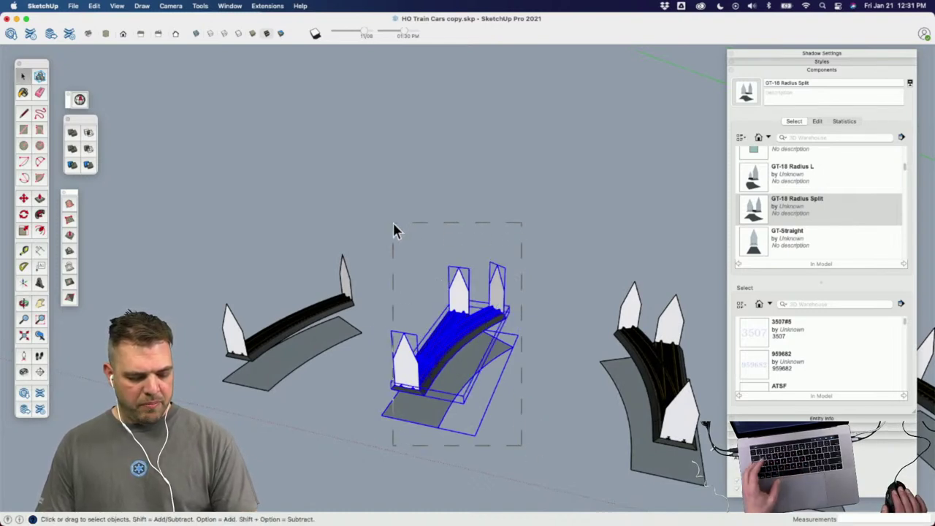
Step: Select all the exploded turnout parts and start making a new component from them
left_click_drag(393, 225, 393, 225)
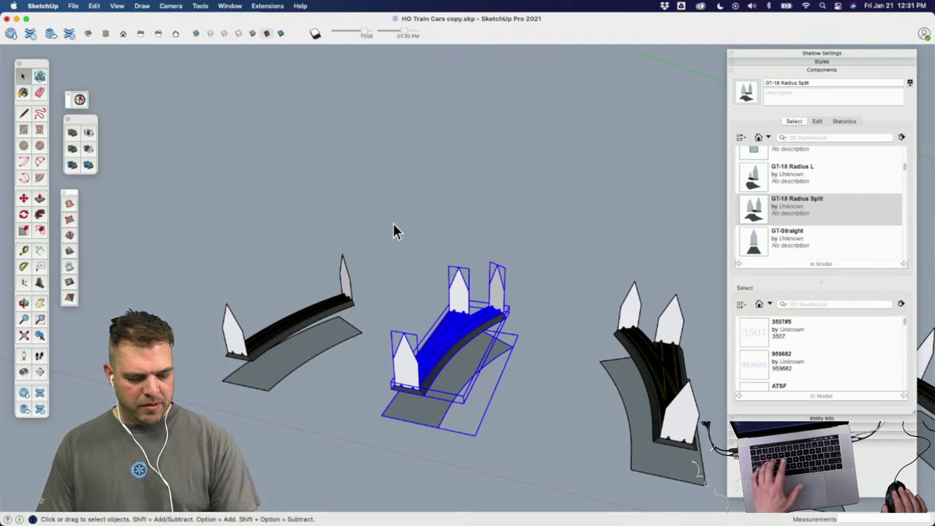
key("g")
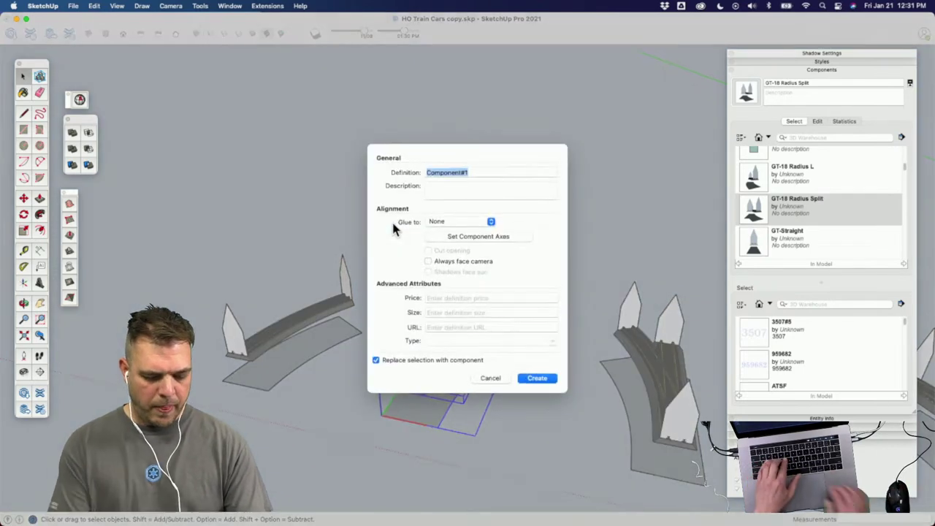
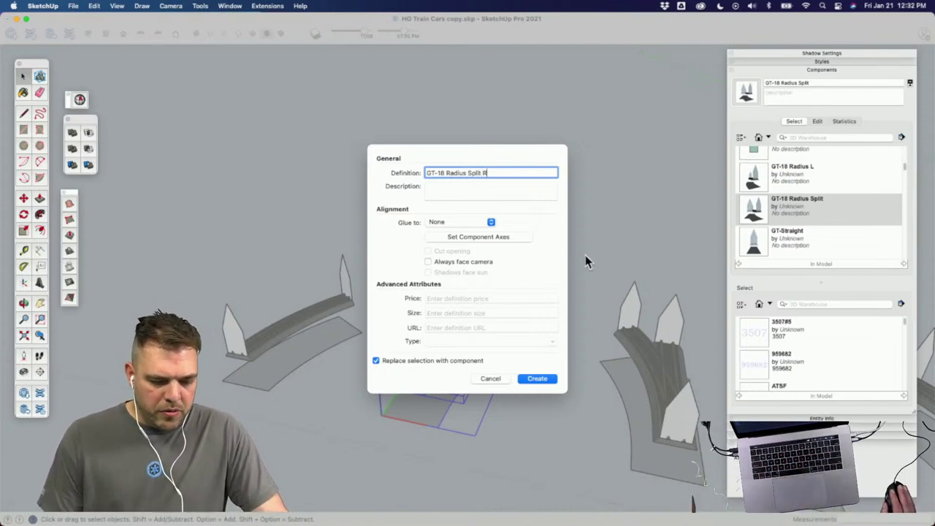
Step: Glue the split piece to Any, set its axes at the corner, and create GT-18 Radius Split R
left_click(491, 222)
left_click(484, 233)
left_click(476, 238)
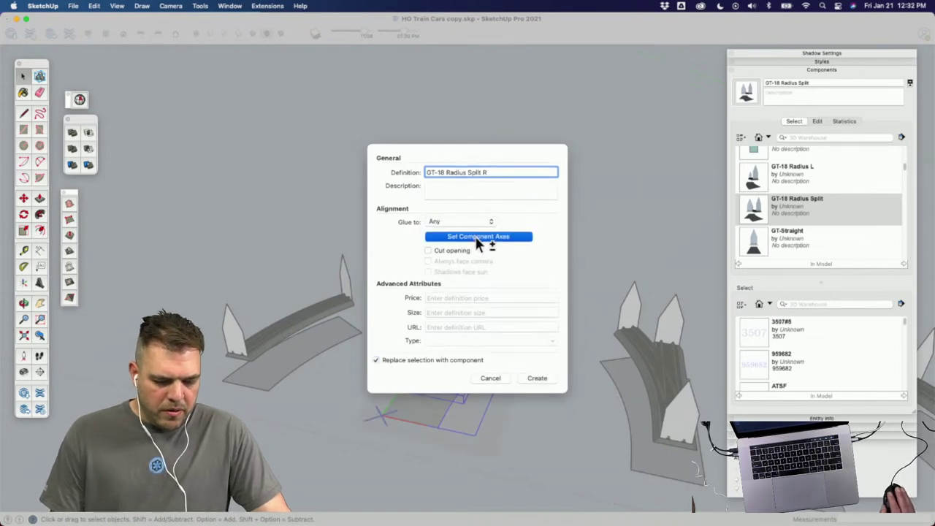
left_click(402, 335)
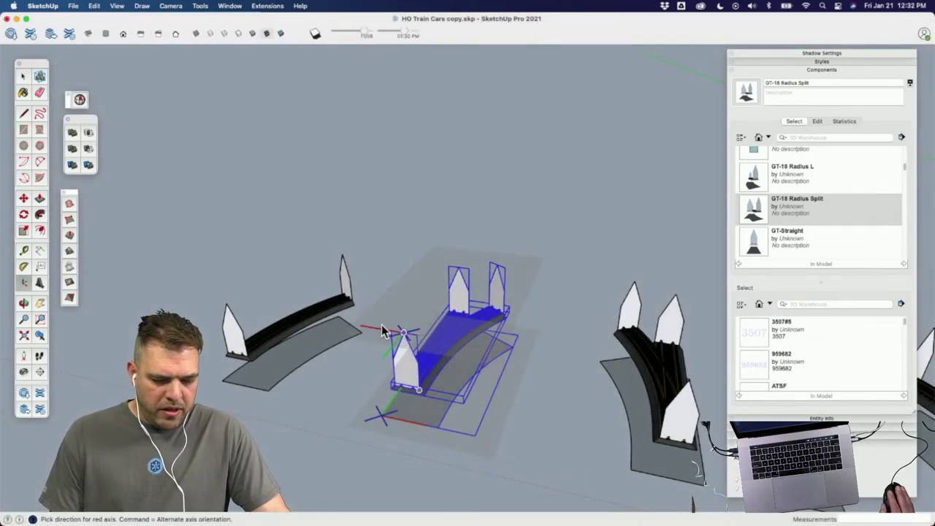
left_click(382, 331)
left_click(396, 278)
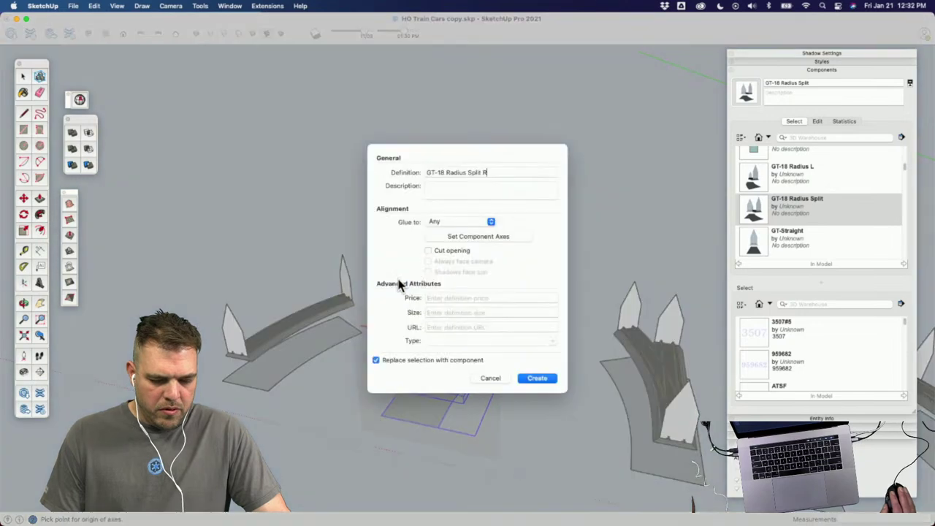
left_click(537, 378)
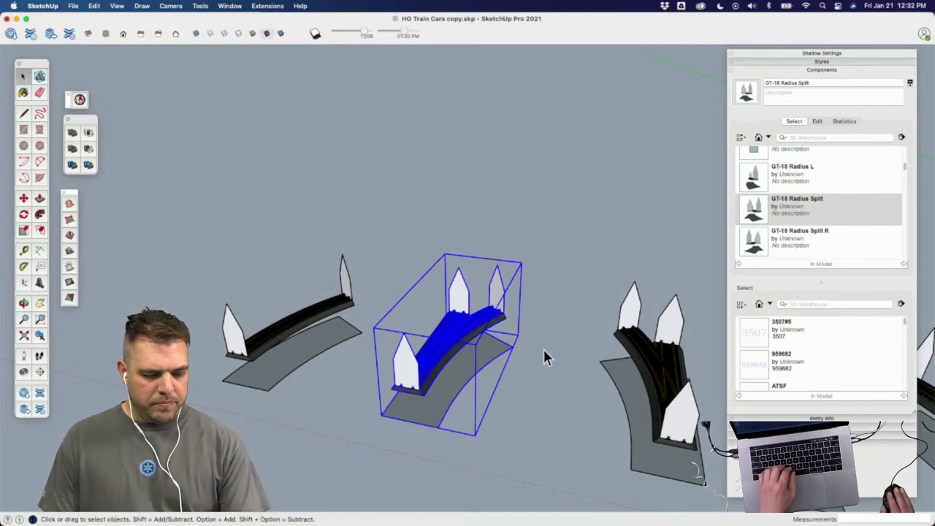
Step: Copy the rightmost curved track piece to the left end of the row
middle_click_drag(303, 324, 685, 305)
left_click(684, 306)
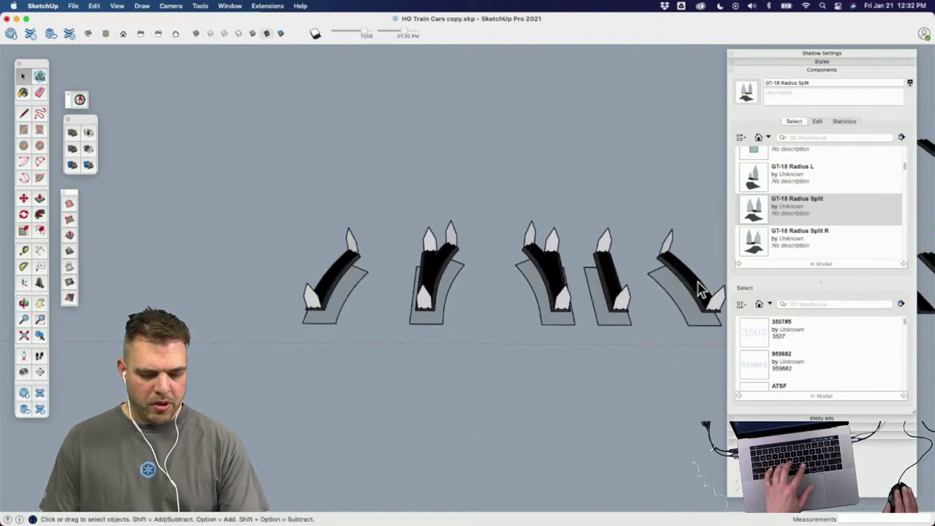
scroll(687, 291, "down", 3)
left_click(687, 294)
key("m")
left_click(678, 328)
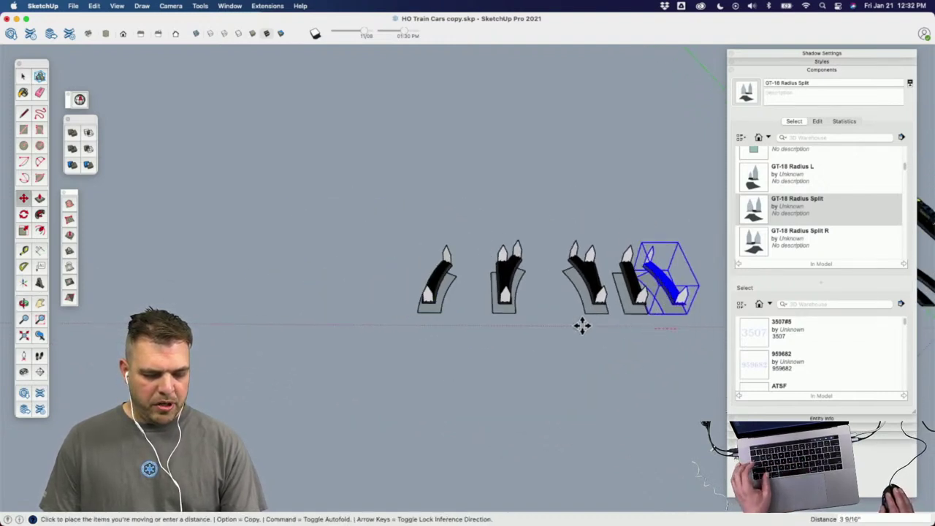
key("alt")
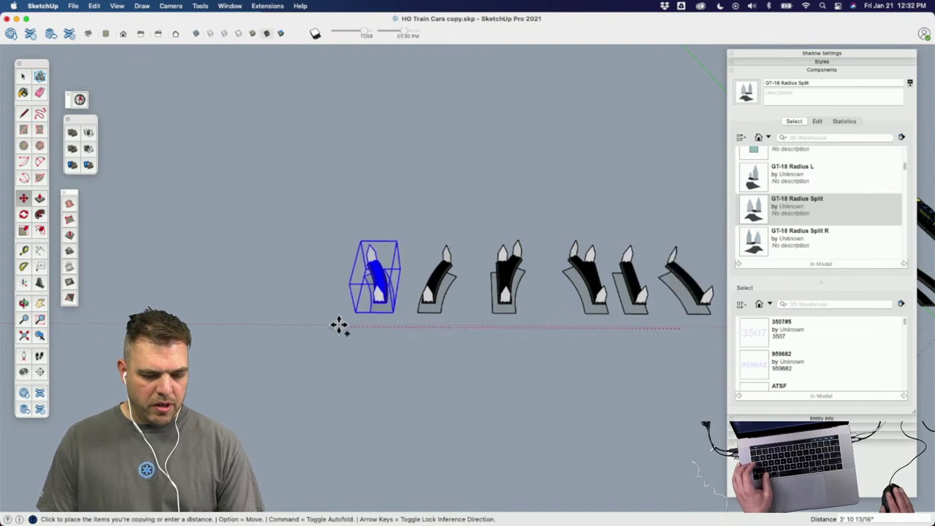
left_click(328, 332)
Step: Mirror the copied piece with a scale of -1 along its length
key("s")
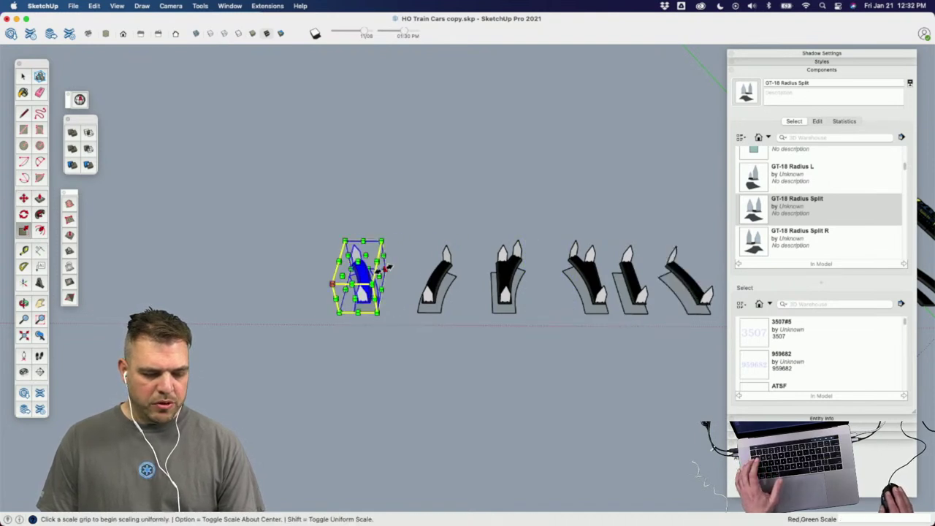
left_click(379, 276)
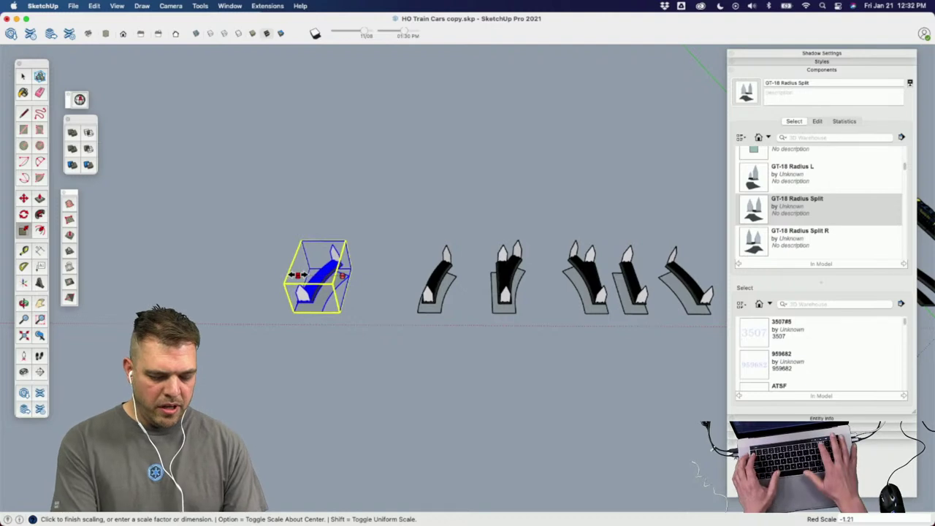
type("-1")
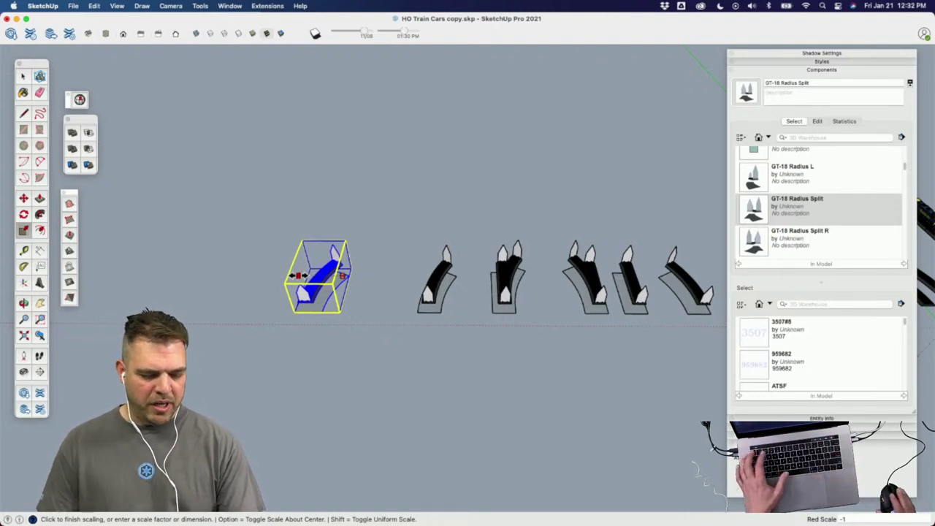
key("Return")
Step: Delete the unneeded track piece and shift the mirrored piece right into place
key("space")
left_click(437, 284)
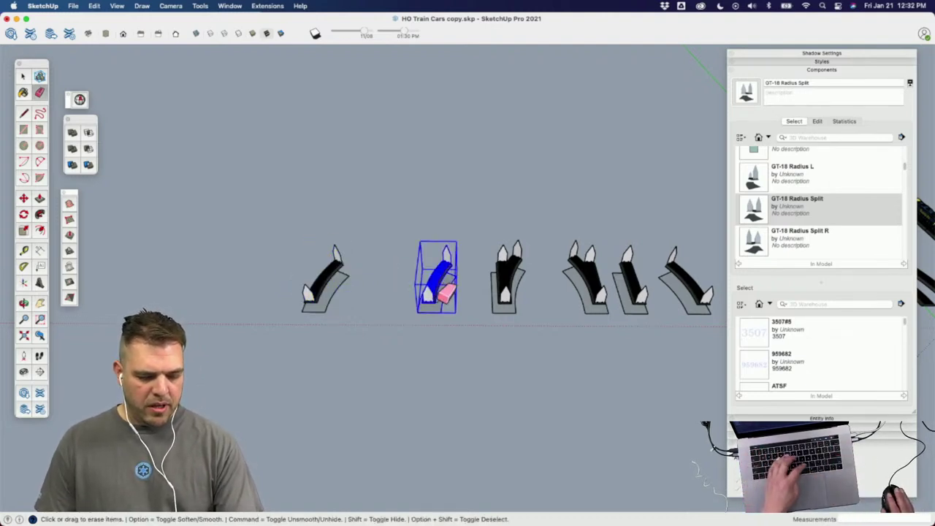
key("Delete")
left_click(320, 292)
key("m")
left_click(387, 371)
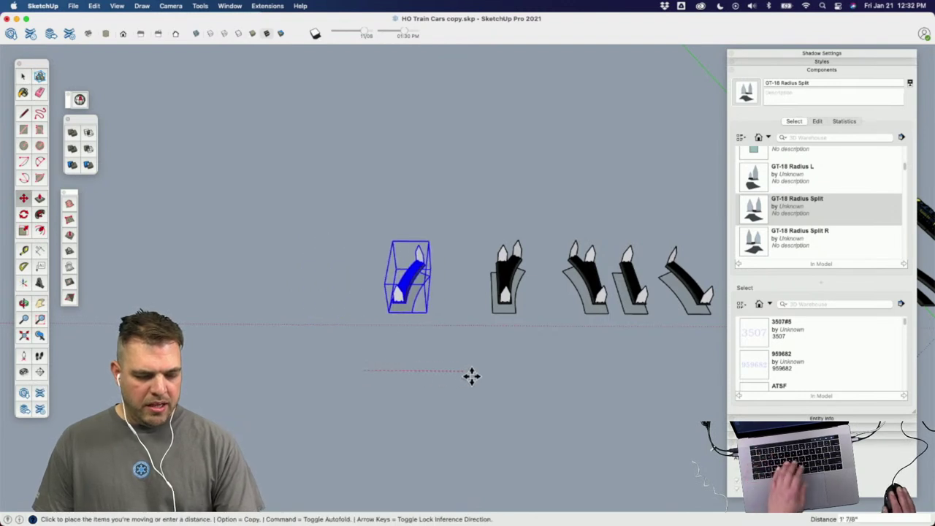
left_click(473, 375)
key("space")
scroll(432, 286, "up", 3)
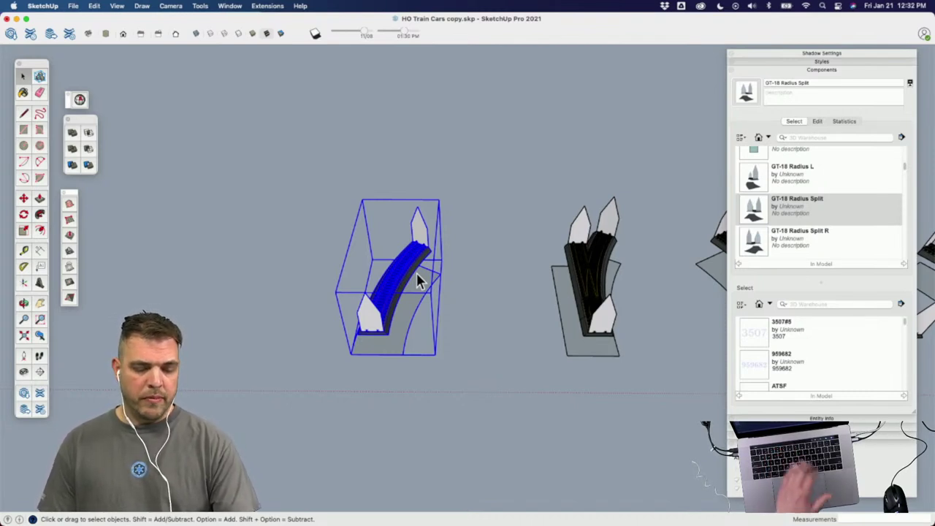
key("super+z")
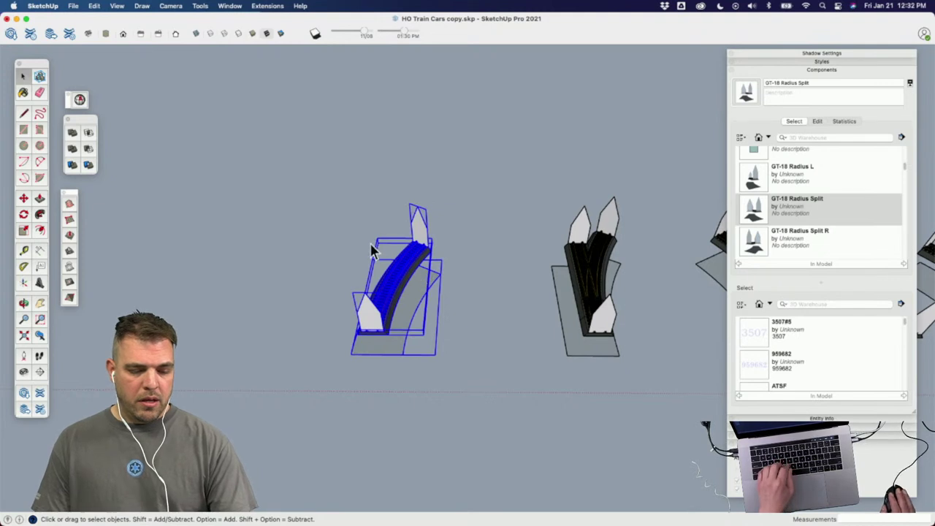
middle_click_drag(409, 304, 427, 286)
Step: Window-select the whole curved track piece and start a new component from it
left_click(493, 288)
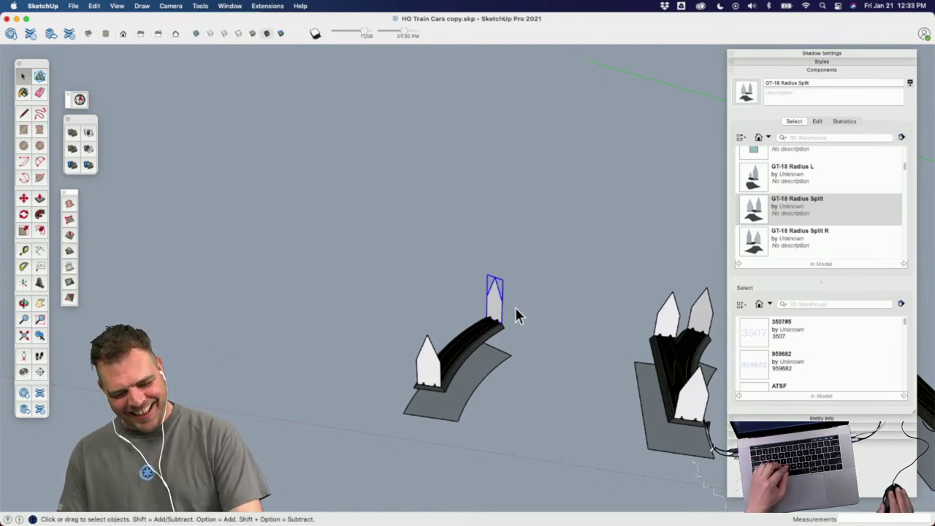
left_click_drag(514, 465, 399, 219)
middle_click_drag(401, 366, 397, 315)
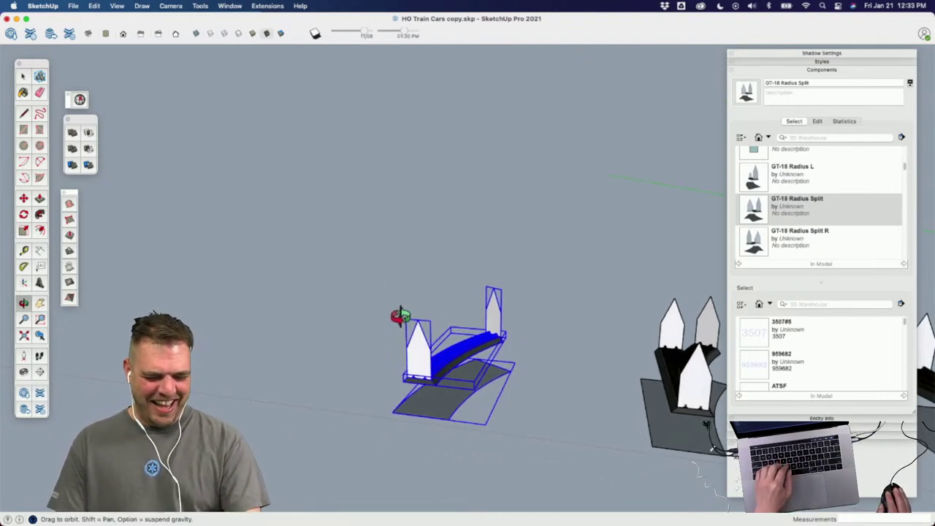
key("g")
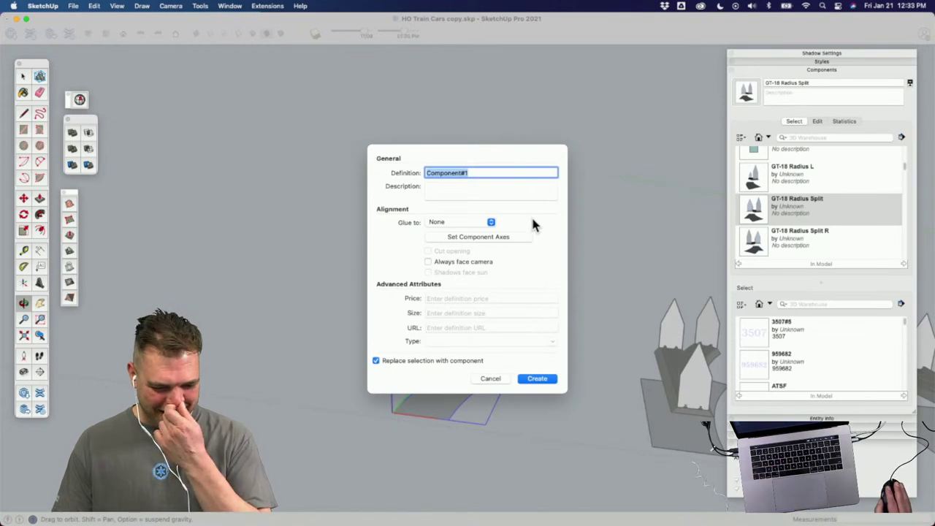
Step: Glue to Any, name the definition GT-18 Radius R, redefine its axes, and create it
left_click(492, 223)
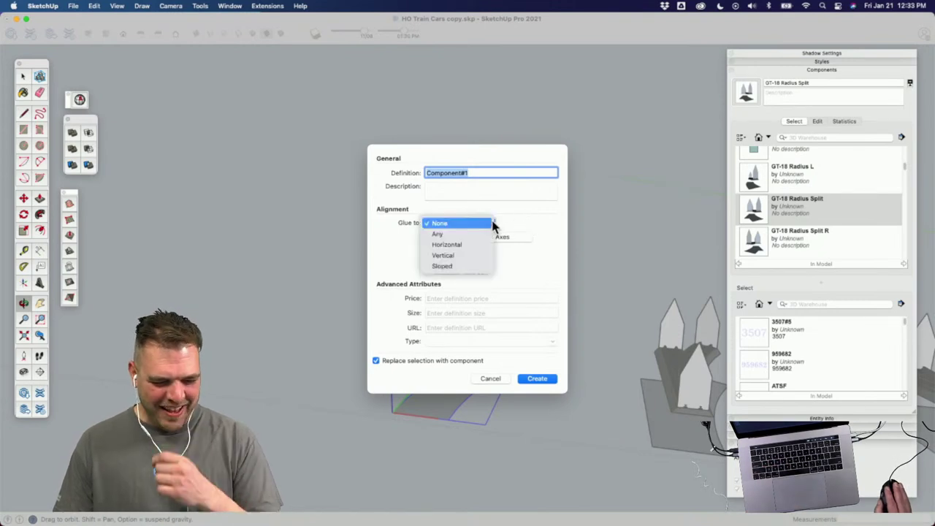
left_click(466, 236)
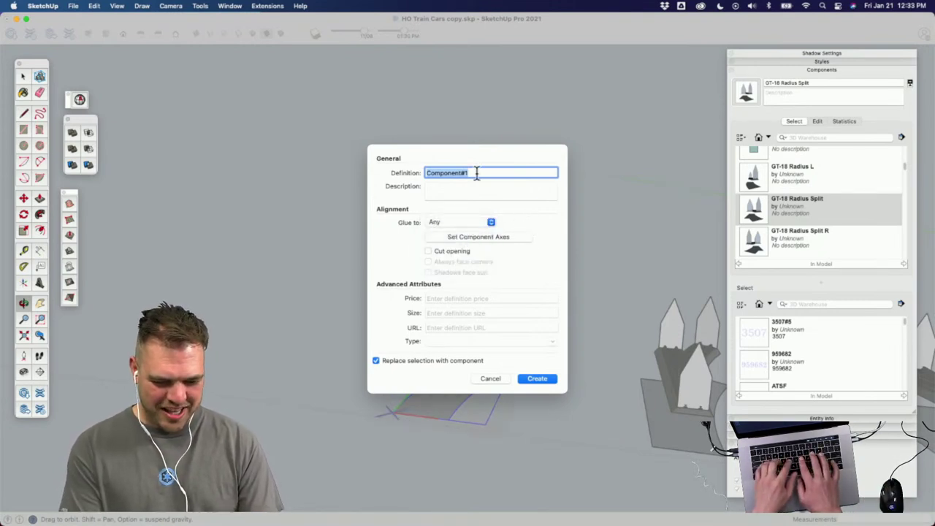
type("GT-18 Radius")
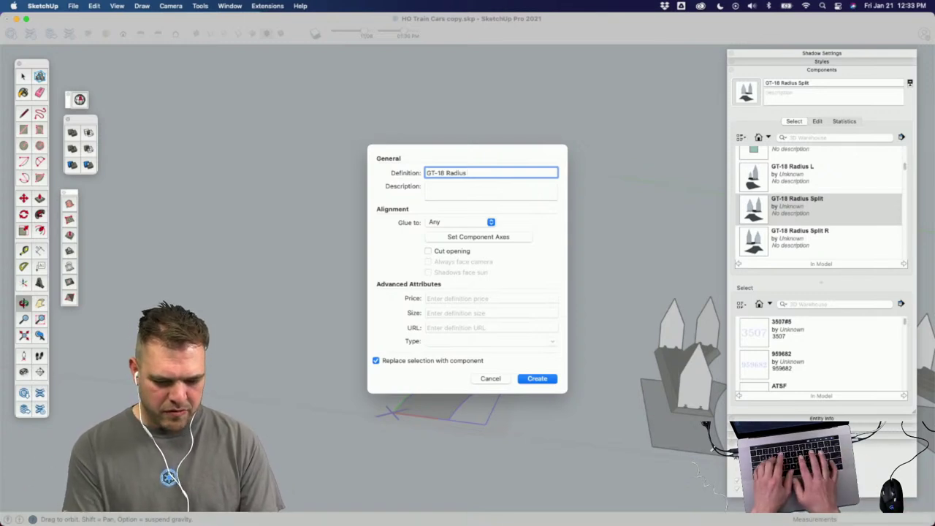
type("R")
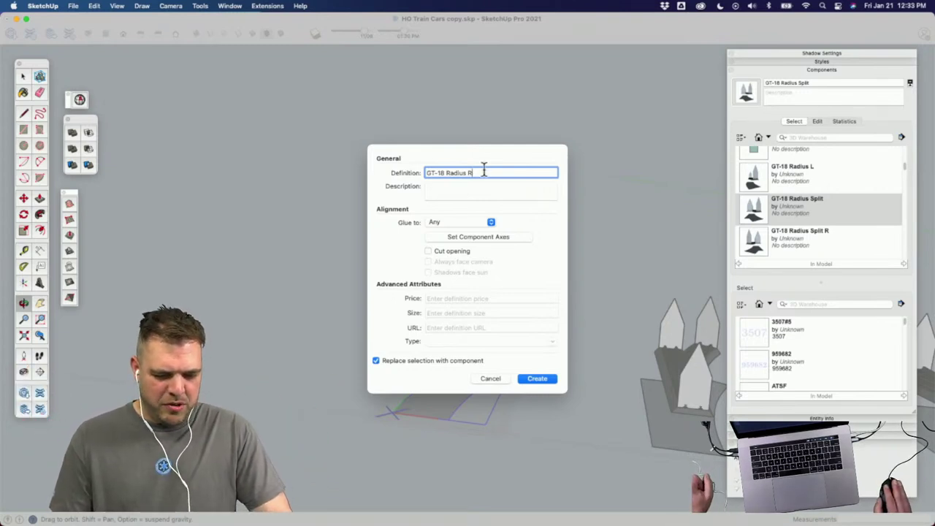
left_click(481, 240)
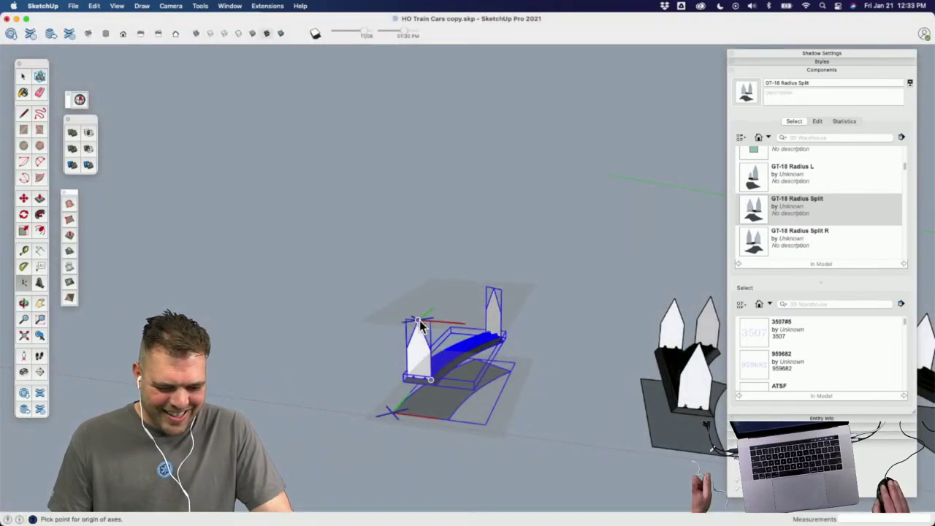
left_click(349, 316)
left_click(416, 222)
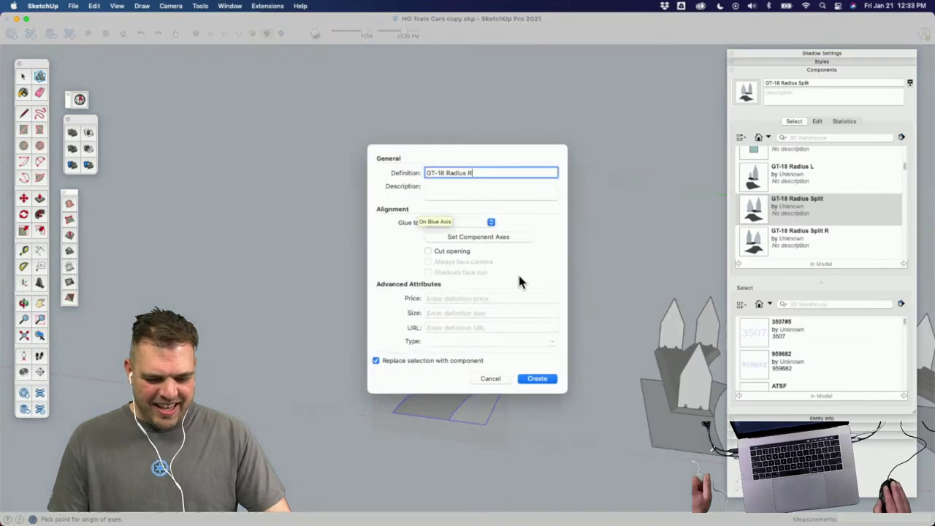
left_click(538, 379)
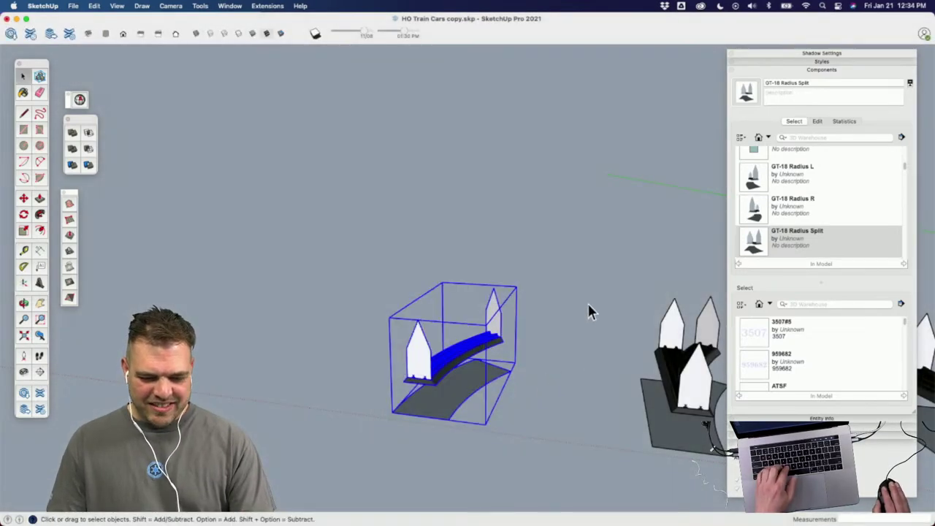
Step: Place a copy of GT-18 Radius R from the Components panel into the model
middle_click_drag(578, 307, 677, 281)
left_click(788, 202)
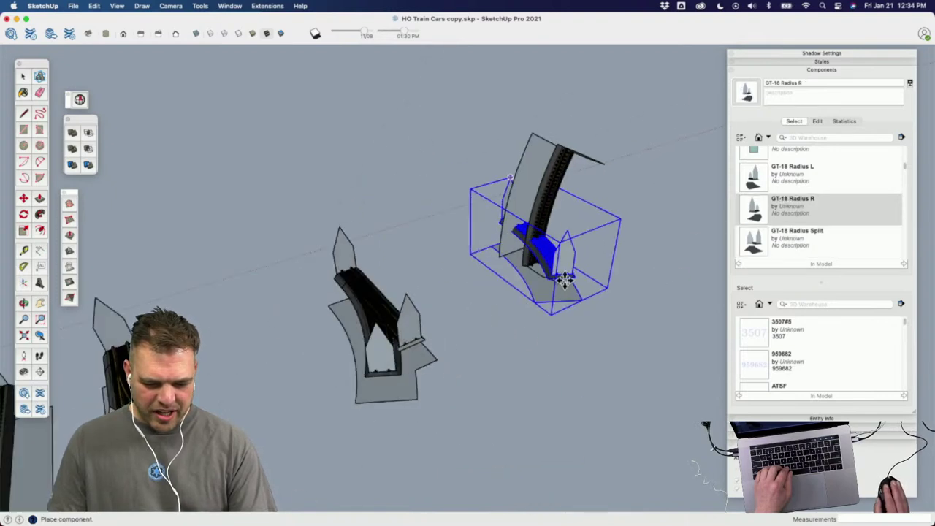
left_click(568, 232)
scroll(563, 240, "down", 3)
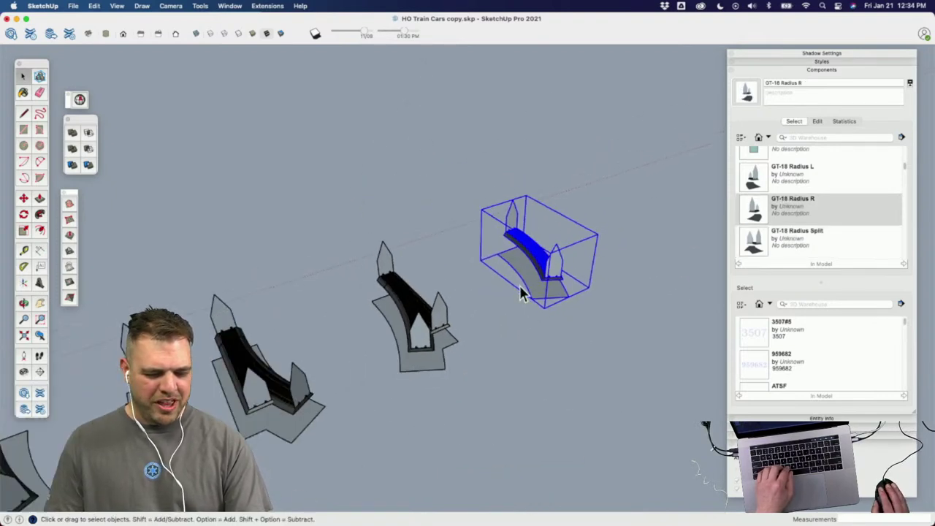
middle_click_drag(521, 292, 390, 321, "shift")
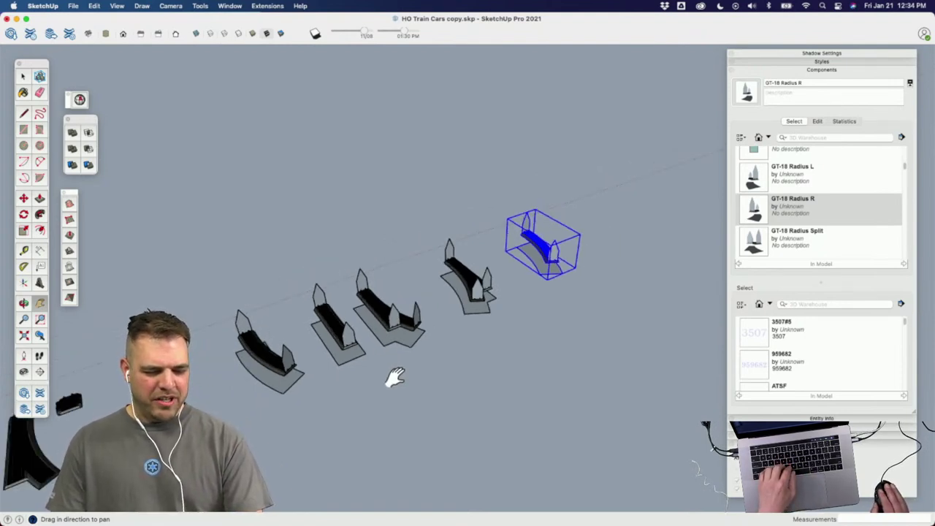
Step: Copy and paste the rightmost GT-18 Radius R piece, then discard the pasted copy
key("o")
left_click_drag(394, 377, 340, 411)
key("space")
left_click(453, 321)
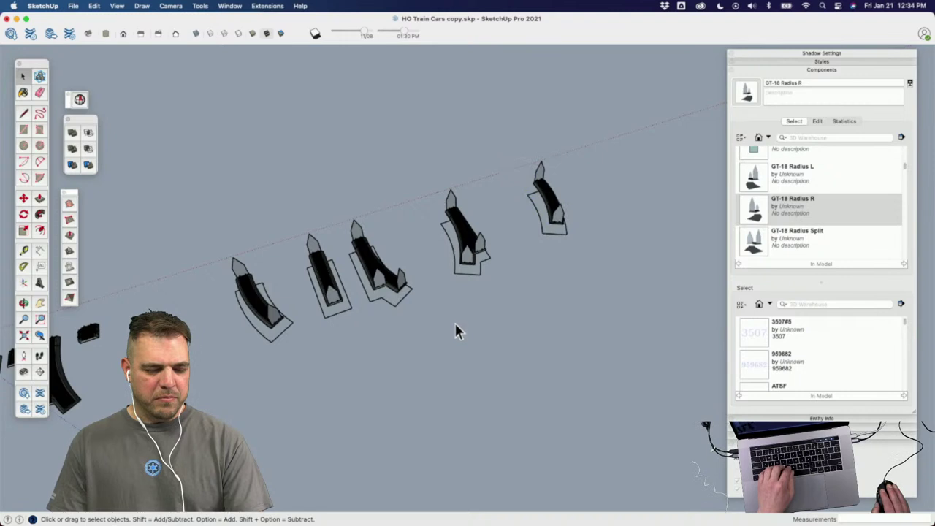
mouse_move(453, 320)
middle_mouse_down()
mouse_move(485, 371)
mouse_move(463, 416)
mouse_move(465, 321)
middle_mouse_up()
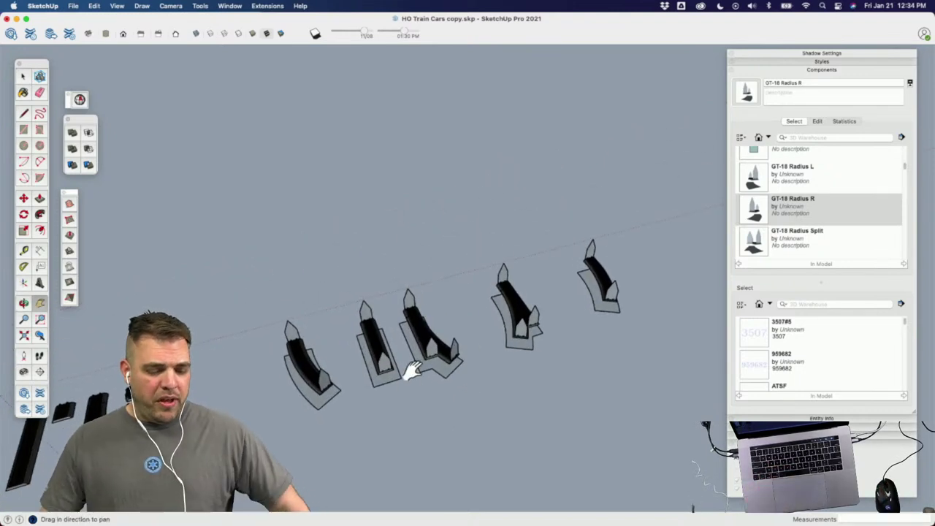
middle_click_drag(409, 371, 436, 329, "shift")
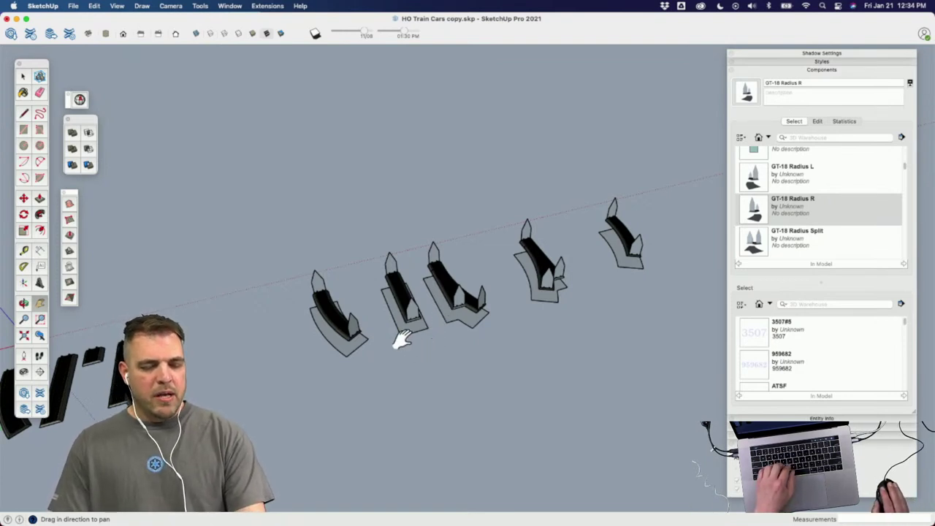
left_click(620, 252)
key("super+c")
key("super+v")
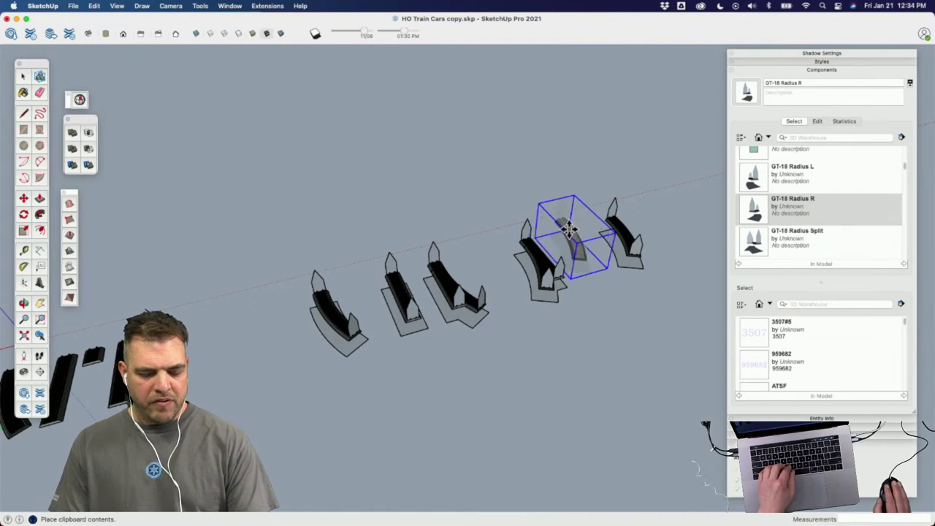
key("Escape")
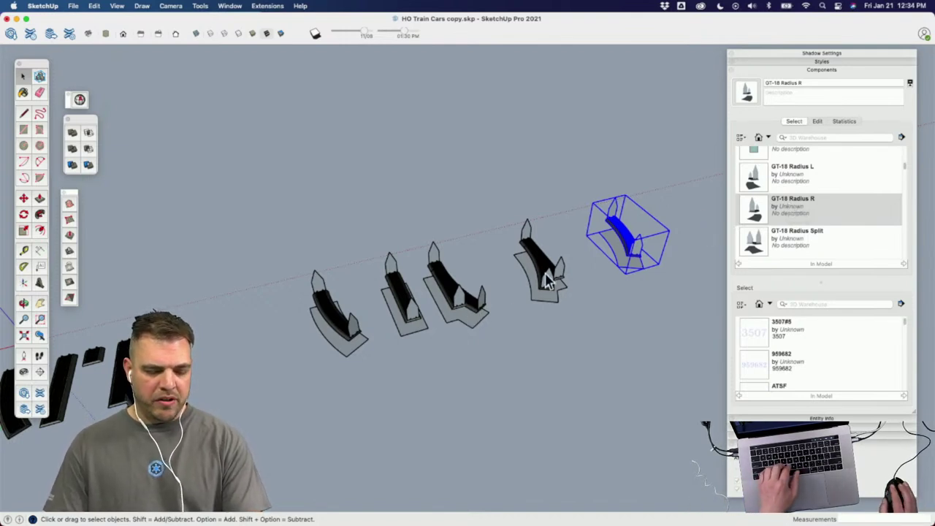
Step: Move the last curved pieces further along the row, forming a line of five
scroll(352, 350, "down", 3)
middle_click_drag(352, 351, 478, 332)
key("space")
left_click(512, 259, "shift")
key("m")
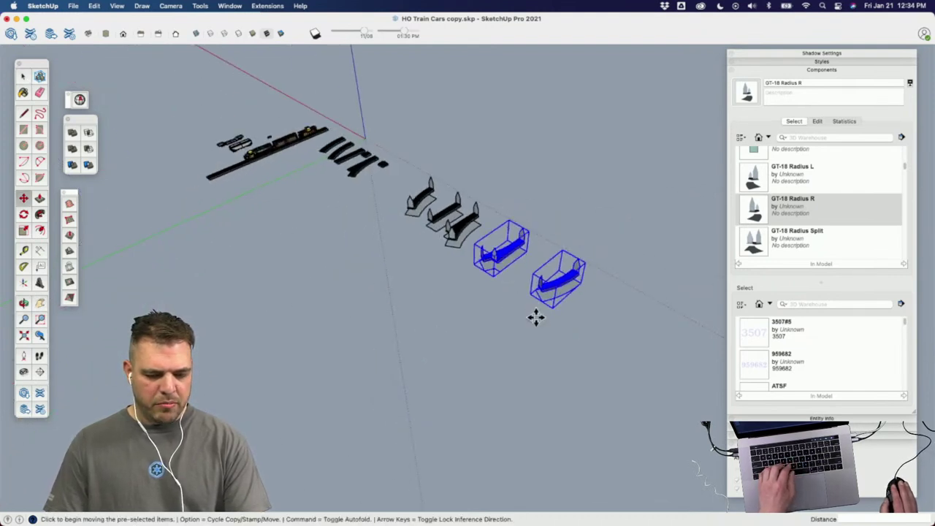
left_click(536, 317)
left_click(524, 307)
key("space")
left_click(539, 288)
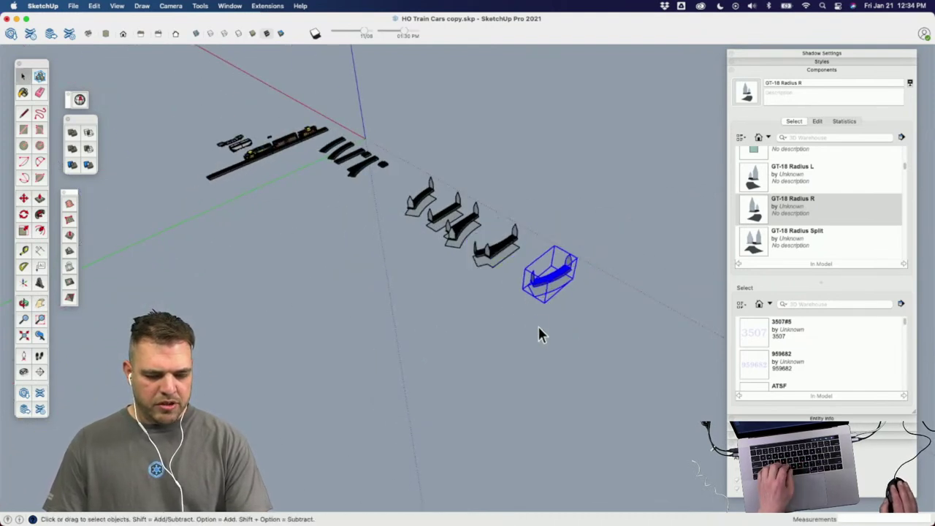
key("m")
left_click(538, 331)
left_click(518, 309)
key("space")
left_click(455, 299)
middle_click_drag(455, 299, 367, 277)
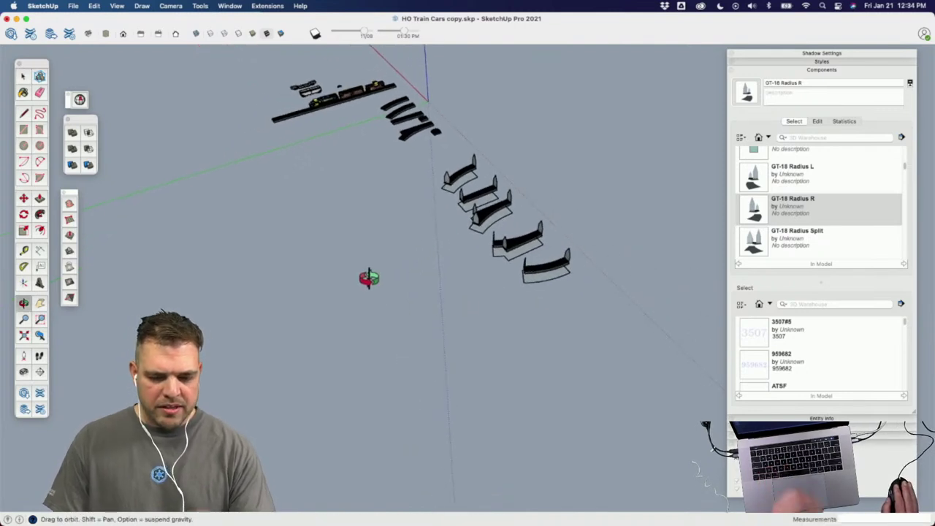
Step: Place a GT-18 Radius R piece and copy it into empty space left of the row
left_click(768, 214)
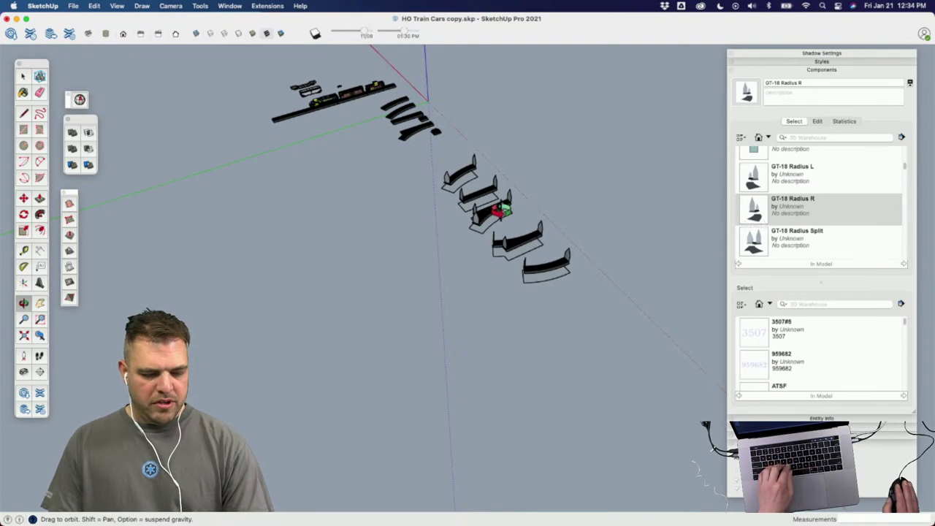
left_click(493, 213)
key("m")
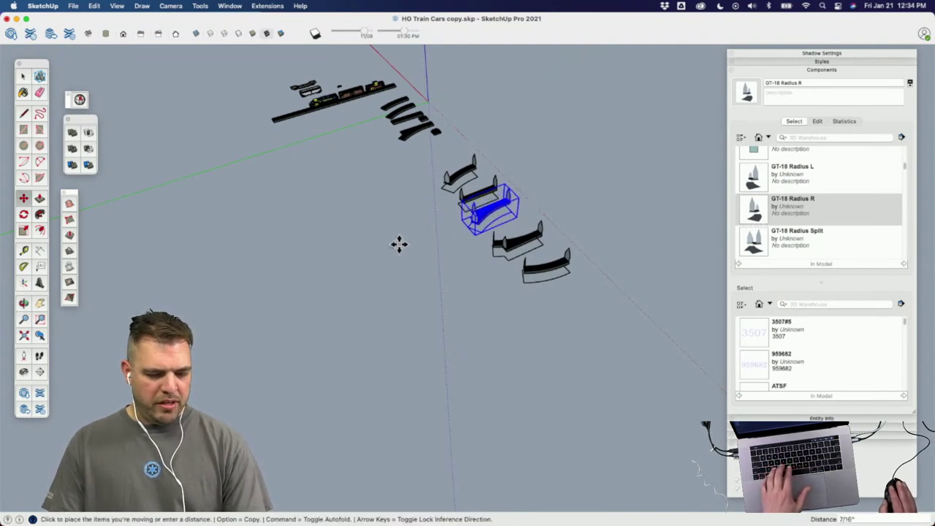
key("alt")
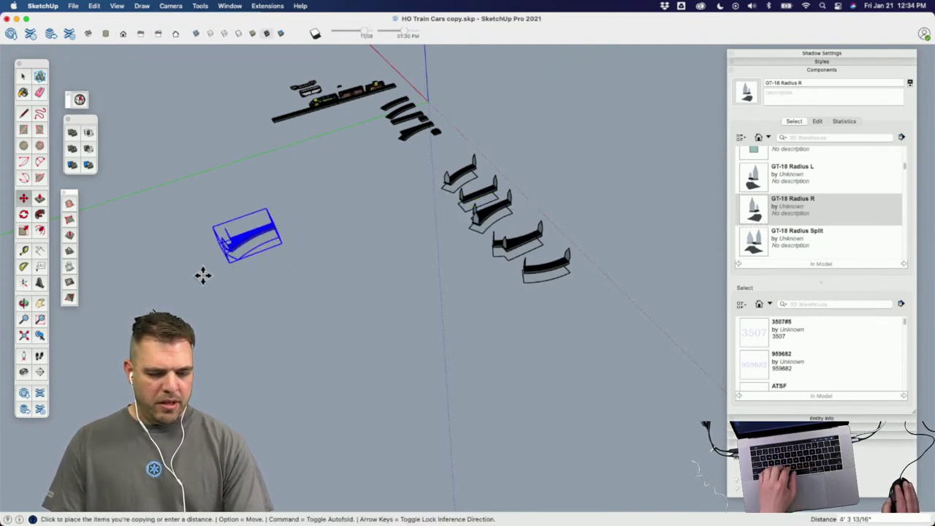
middle_click_drag(202, 274, 578, 236)
scroll(507, 236, "up", 5)
key("Escape")
key("space")
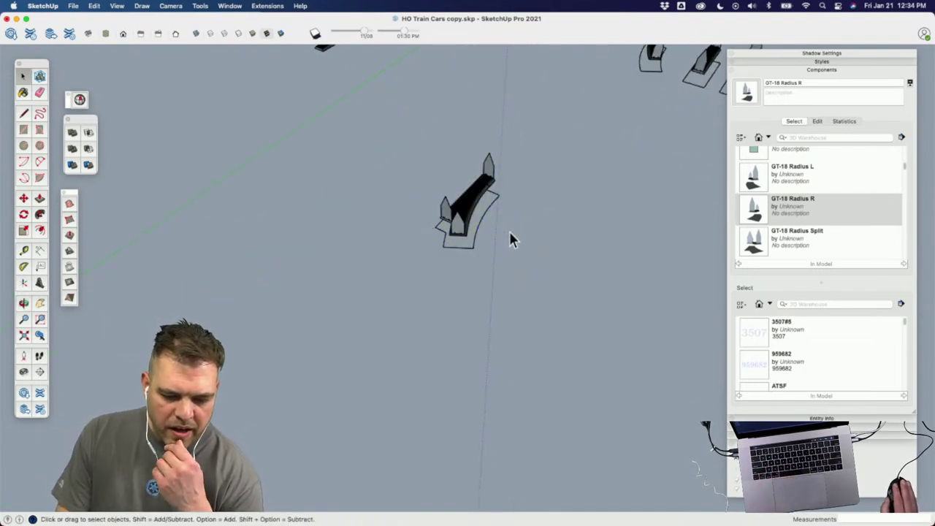
Step: Snap a GT-18 Radius L and another curved piece onto the new track's end
left_click(757, 212)
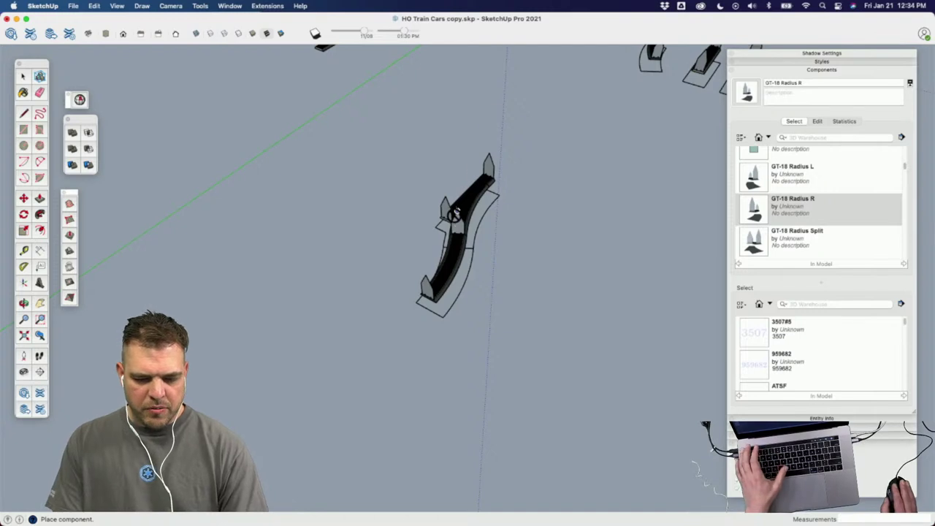
left_click(804, 177)
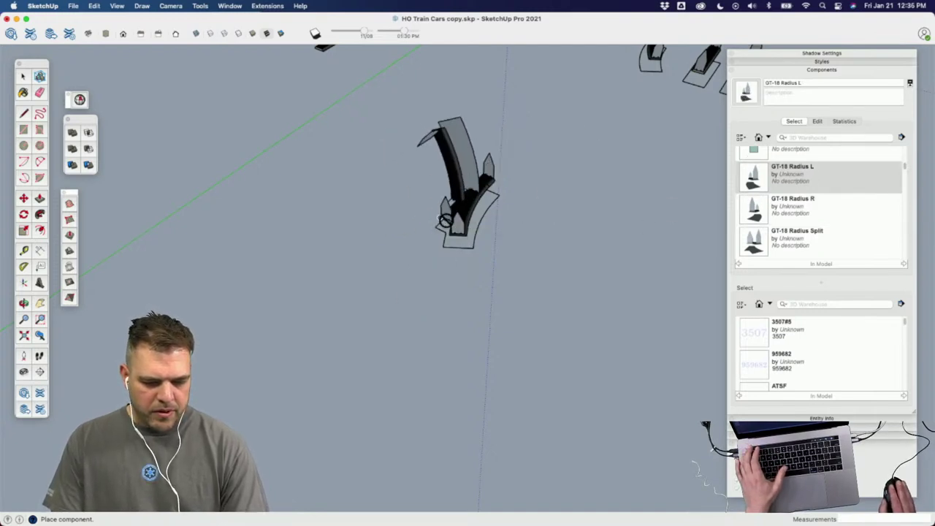
left_click(456, 214)
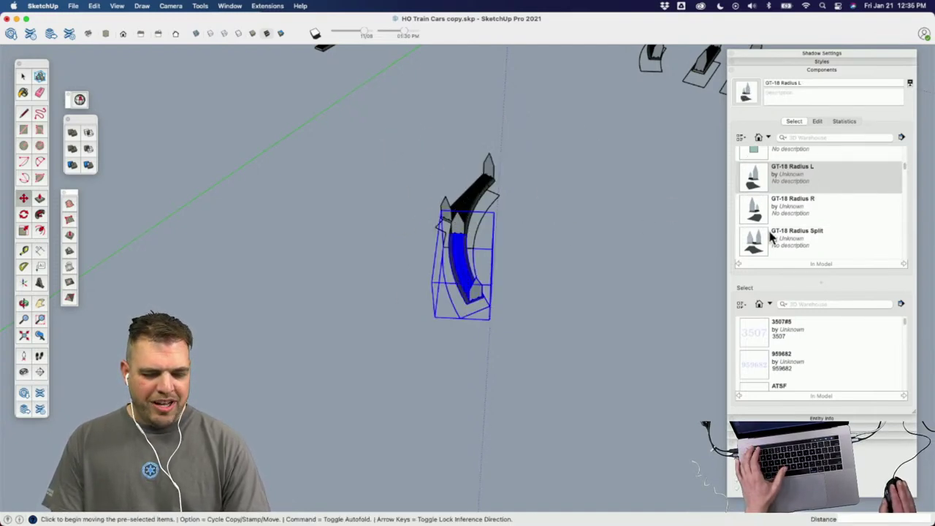
left_click(774, 175)
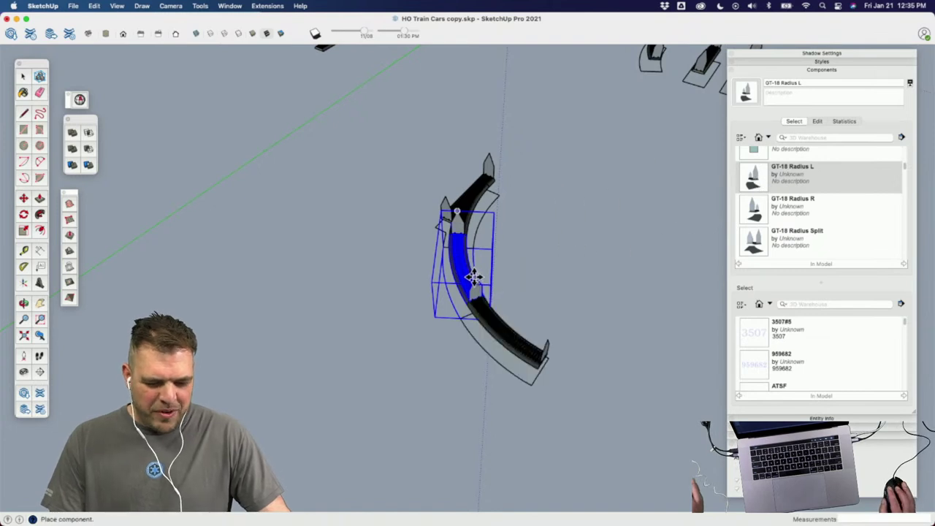
left_click(526, 271)
middle_click_drag(572, 263, 336, 292)
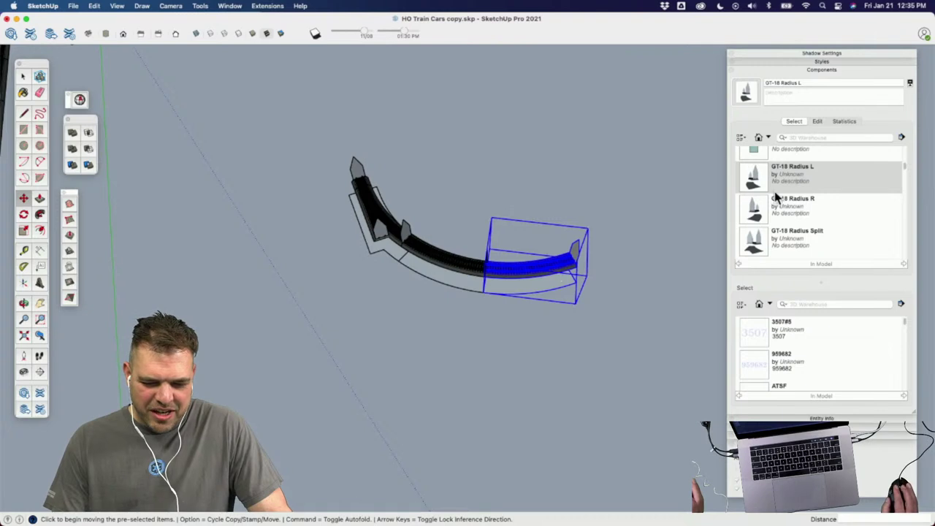
scroll(792, 240, "up", 2)
scroll(790, 235, "down", 5)
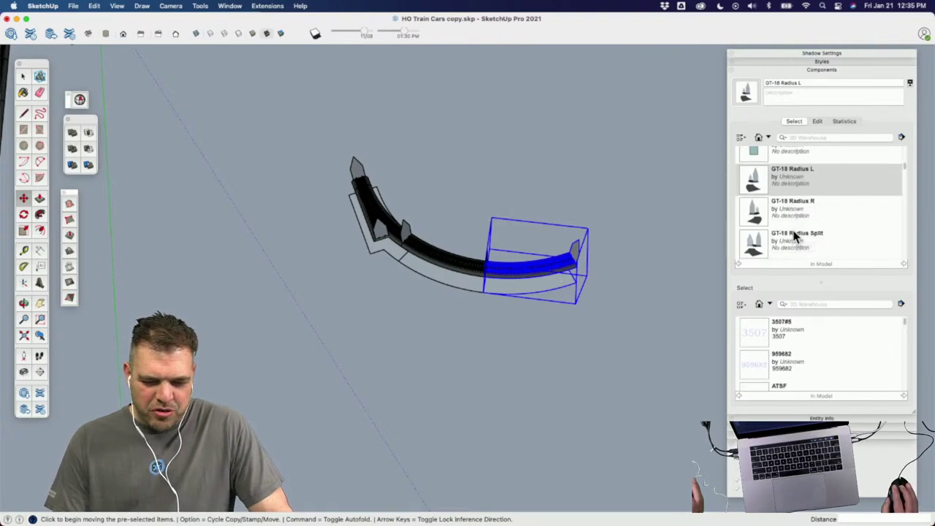
scroll(788, 233, "up", 1)
Step: Snap GT-Straight pieces onto the curve's start and its other end
left_click(759, 213)
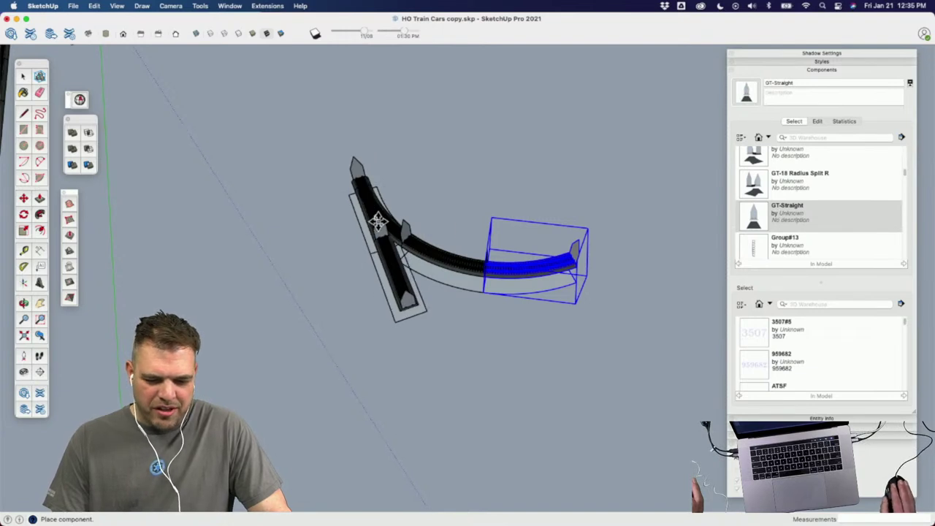
left_click(378, 221)
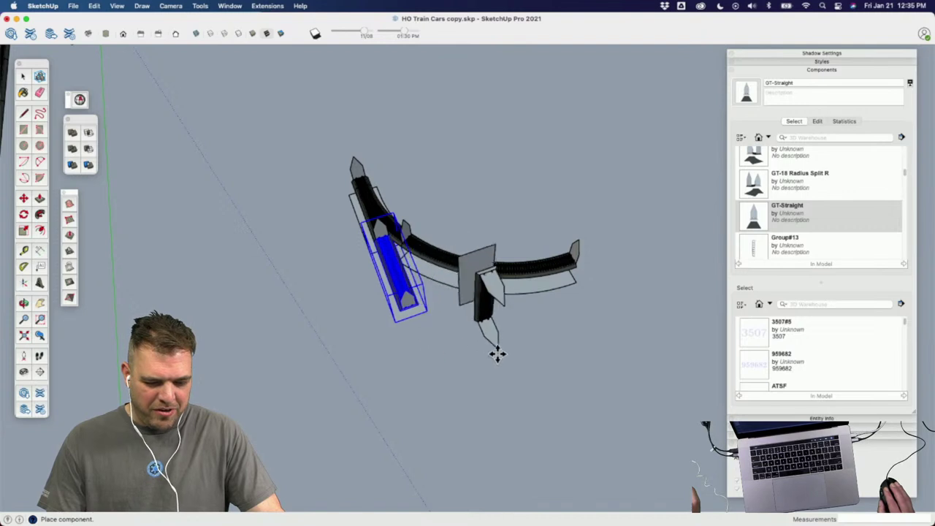
left_click(404, 291)
scroll(390, 236, "down", 2)
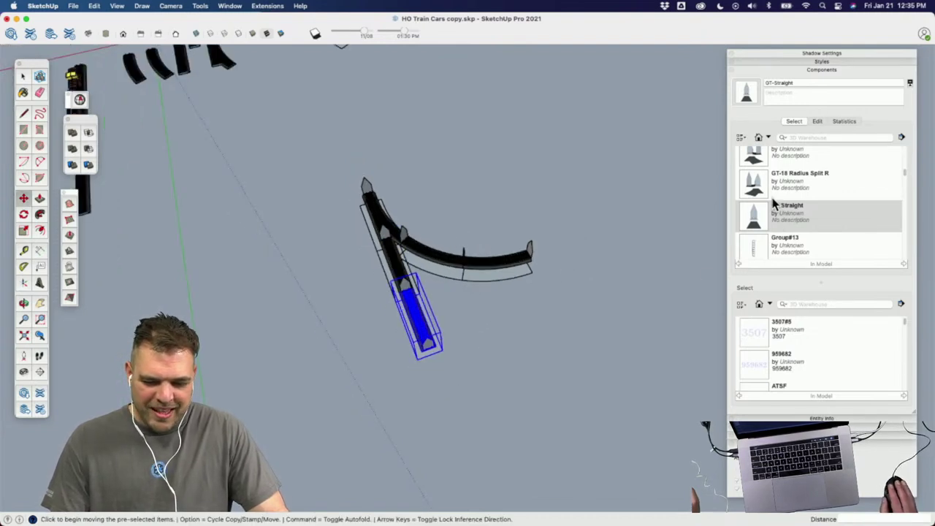
scroll(639, 278, "down", 3)
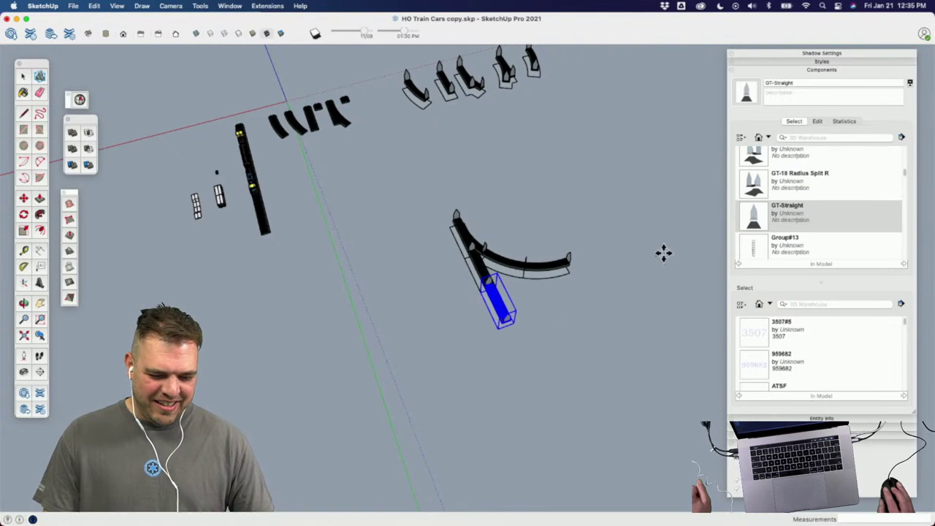
middle_click_drag(663, 252, 453, 255)
left_click(495, 267)
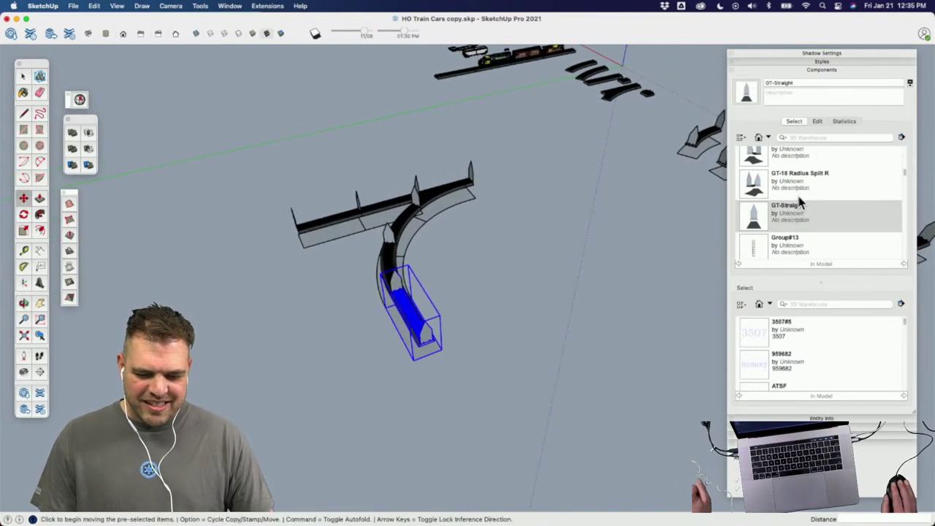
scroll(806, 182, "up", 2)
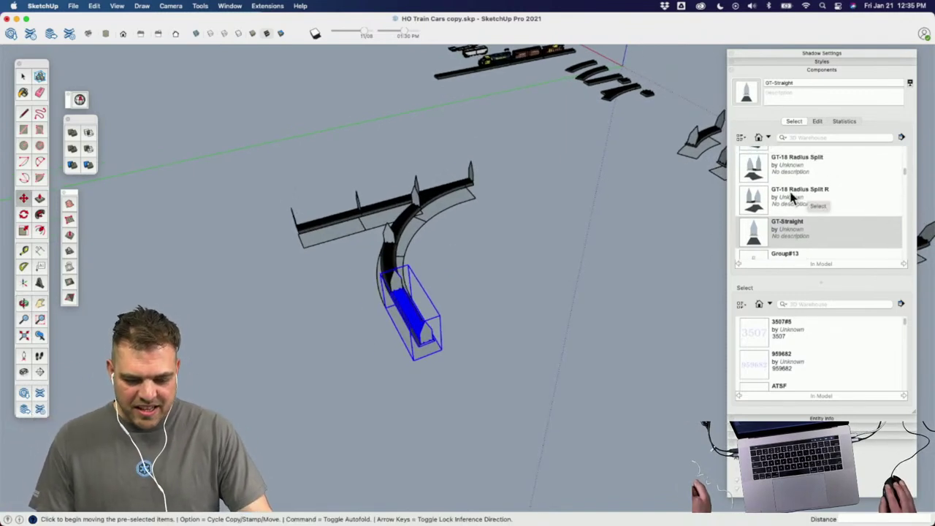
scroll(785, 186, "down", 2)
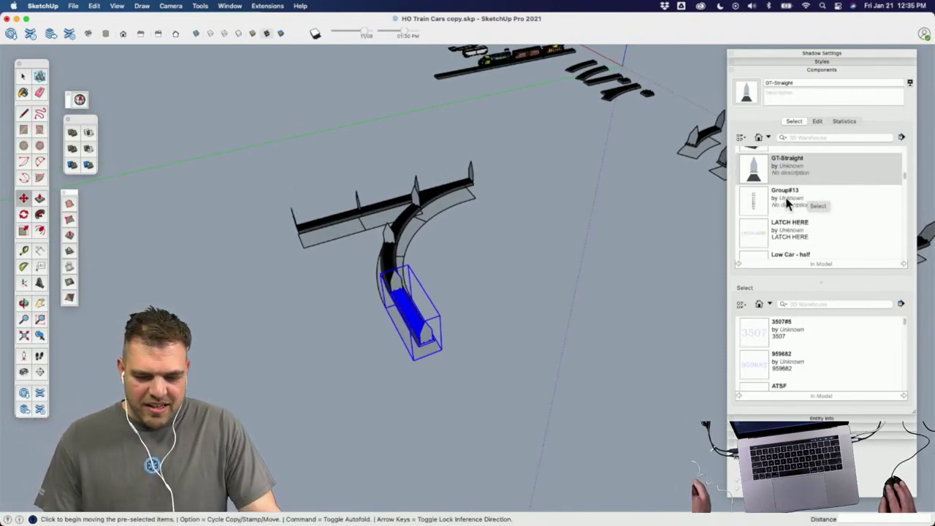
scroll(789, 201, "up", 5)
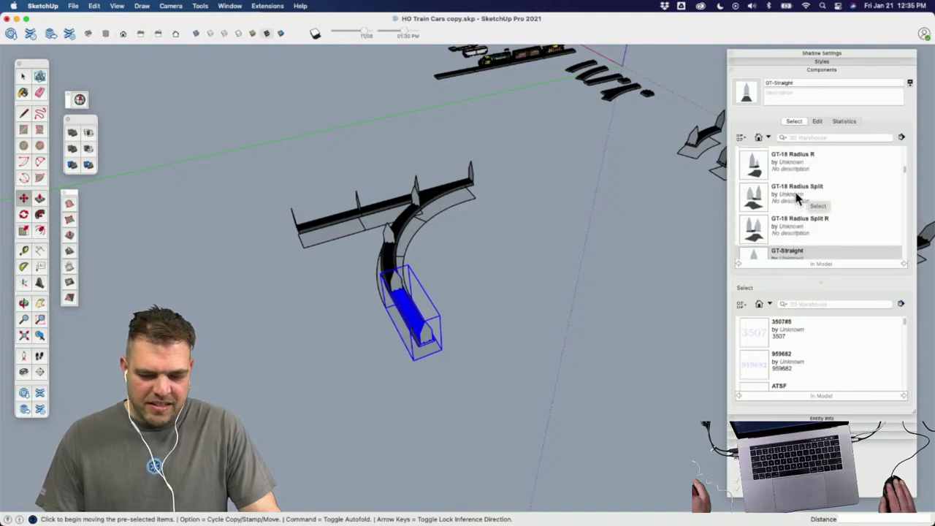
scroll(796, 196, "up", 2)
scroll(787, 193, "up", 2)
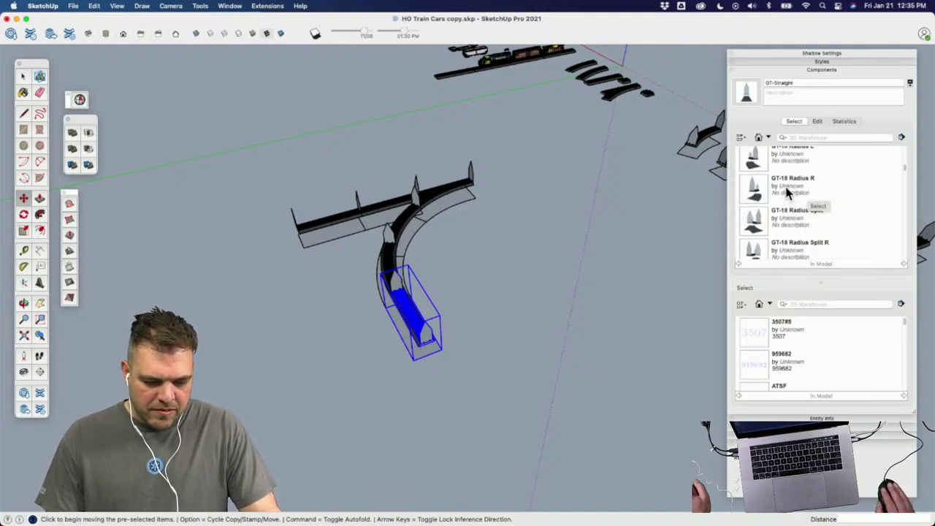
Step: Snap two GT-18 Radius L curves onto the straight's end
left_click(788, 168)
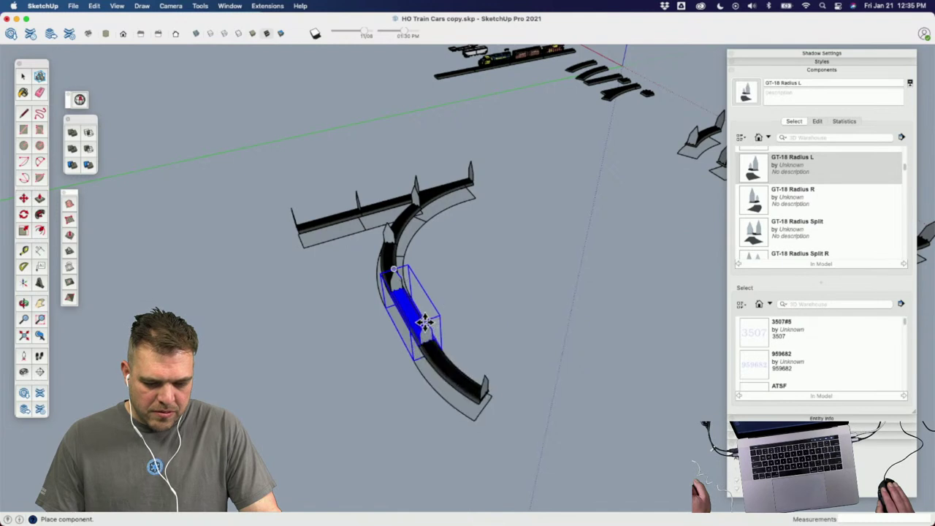
left_click(434, 318)
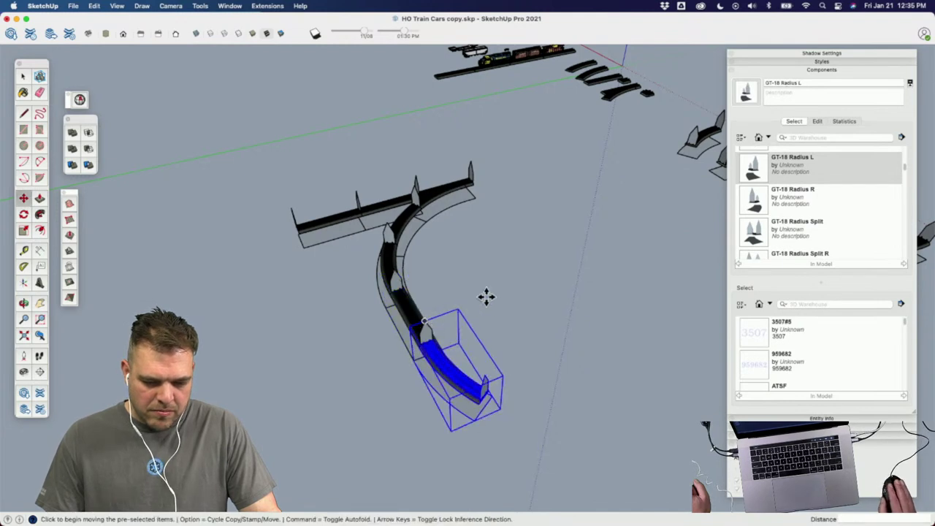
left_click(756, 173)
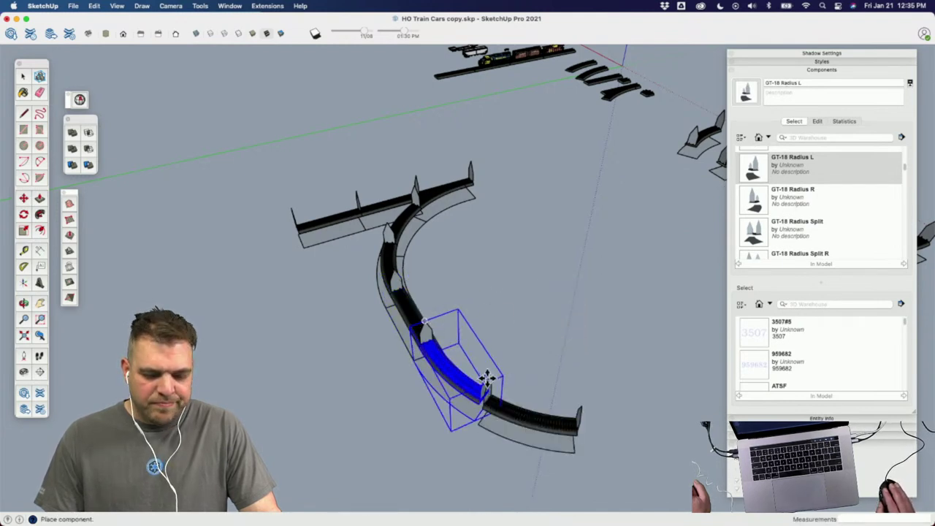
left_click(482, 376)
middle_click_drag(547, 355, 496, 202)
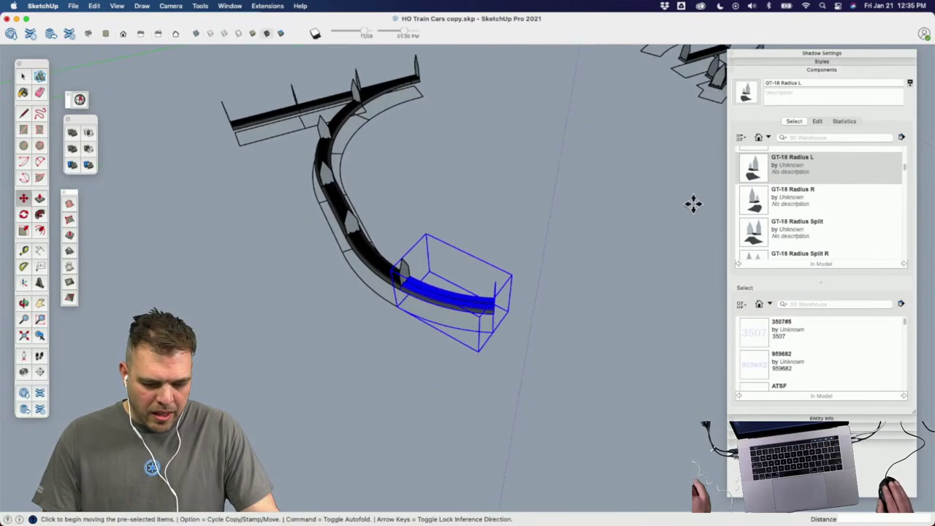
Step: Add two GT-18 Radius R curves to continue the track end
left_click(756, 199)
middle_click_drag(611, 326, 419, 241)
left_click(428, 263)
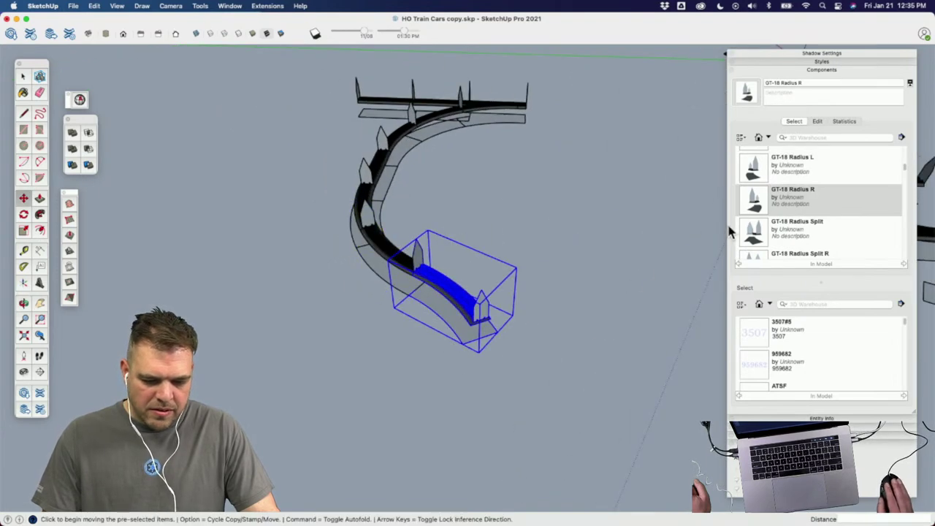
left_click(759, 200)
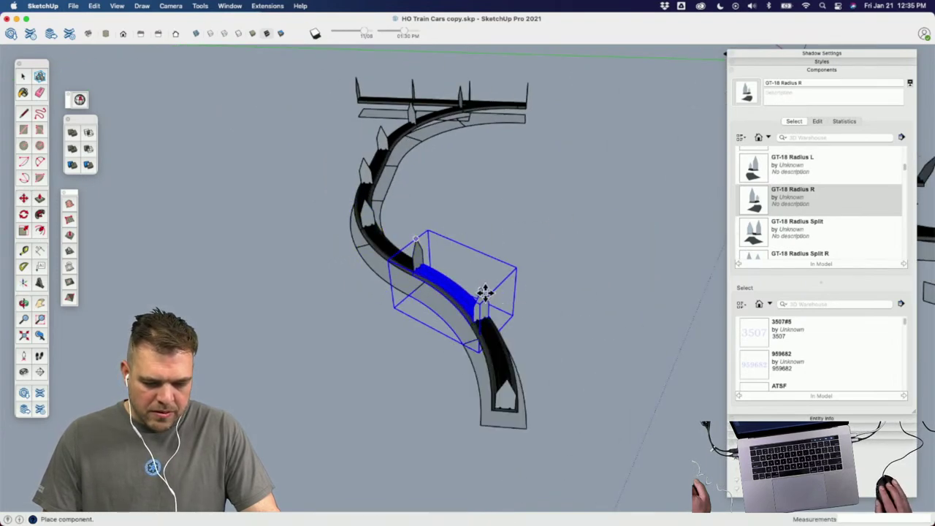
middle_click_drag(482, 289, 728, 179)
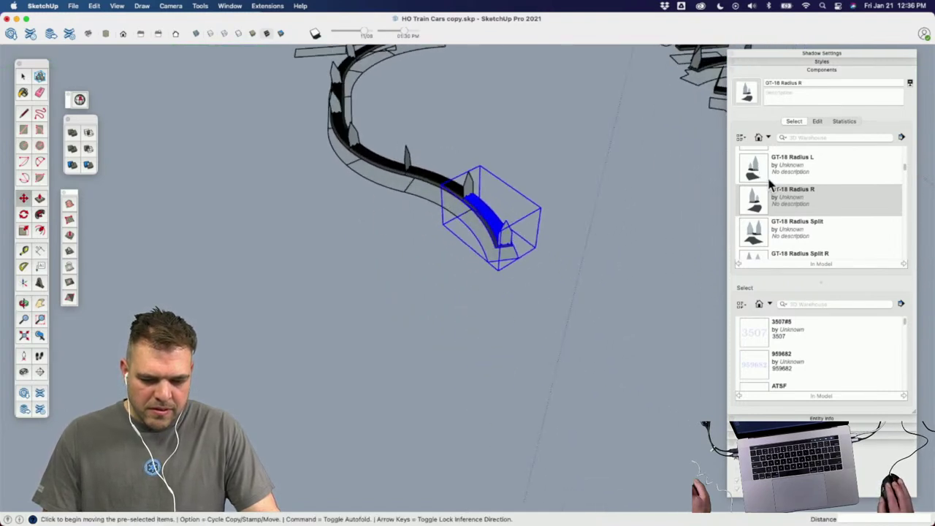
scroll(792, 236, "down", 3)
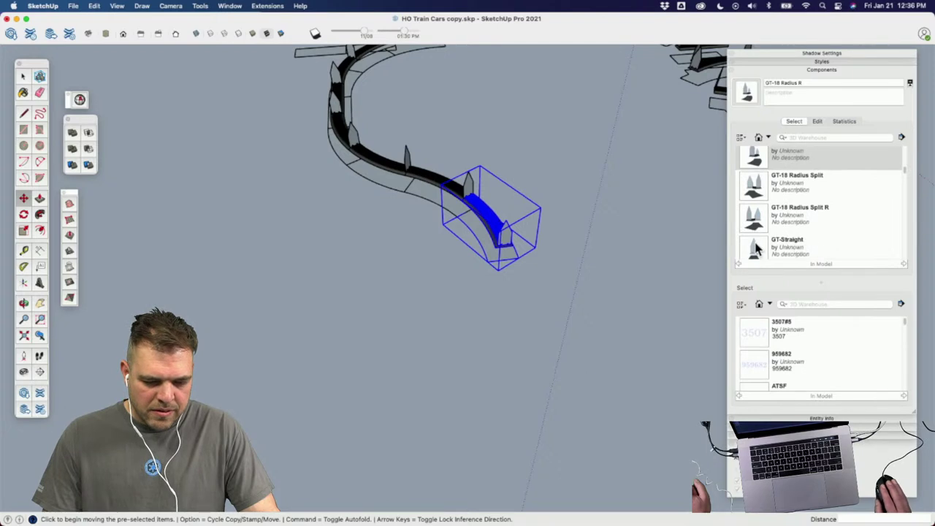
Step: Snap two GT-Straight pieces in line onto the track end
left_click(789, 239)
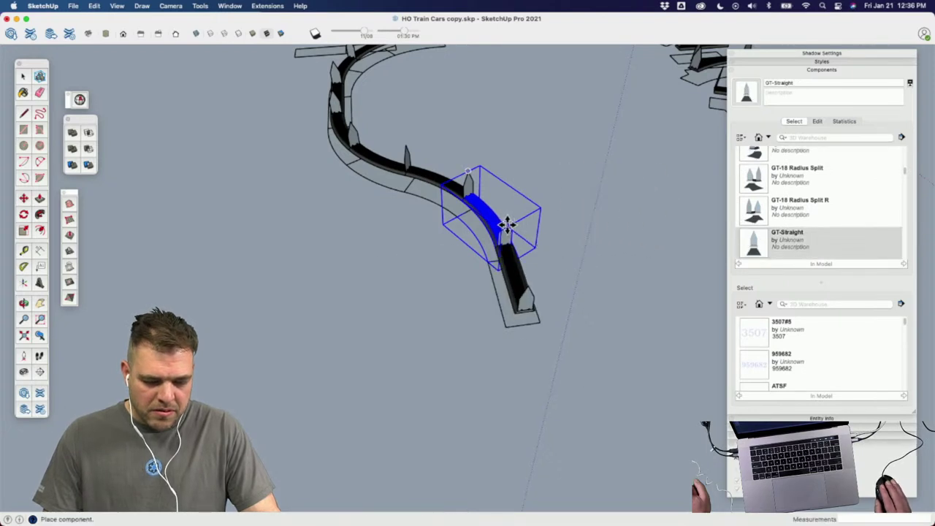
scroll(506, 225, "up", 3)
left_click(509, 223)
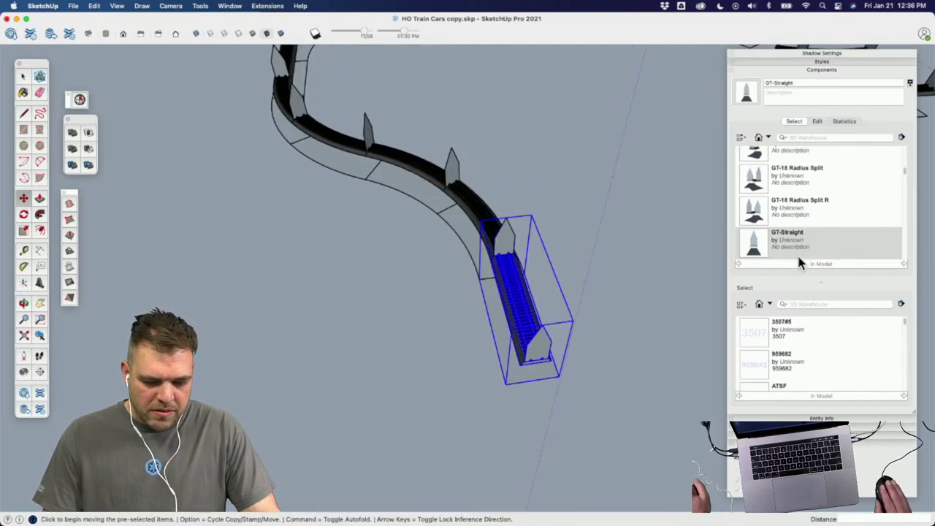
left_click(754, 245)
left_click(544, 322)
key("m")
scroll(563, 286, "down", 5)
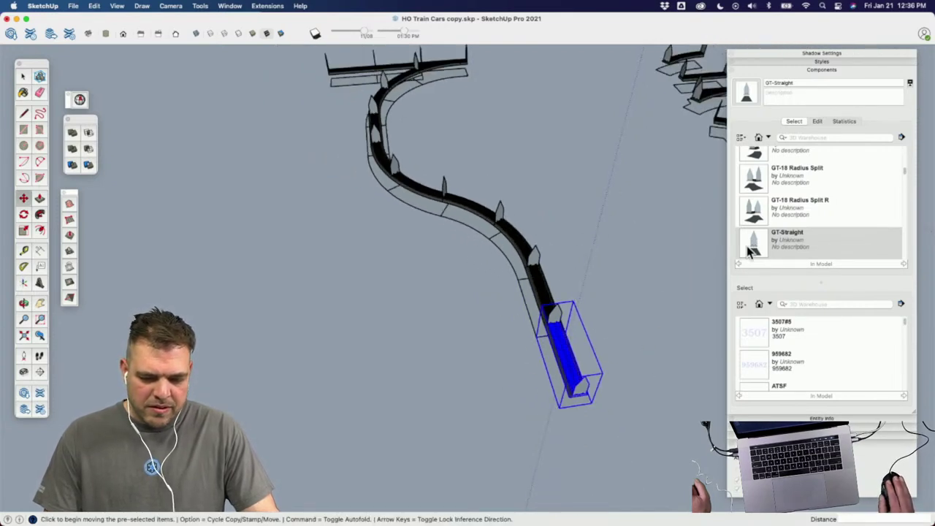
Step: Attach a GT-18 Radius Split turnout to the end of the track
left_click(759, 178)
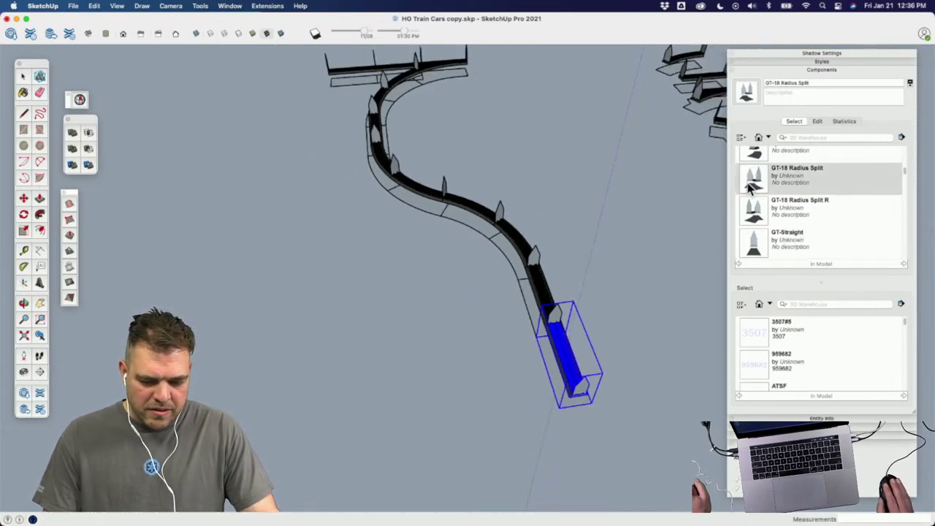
left_click(586, 374)
key("m")
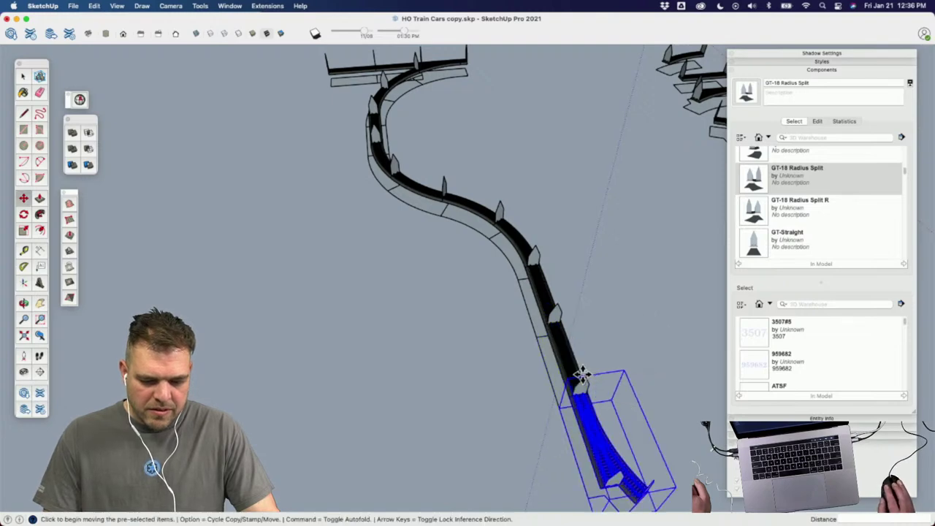
scroll(490, 349, "down", 3)
middle_click_drag(490, 348, 595, 367)
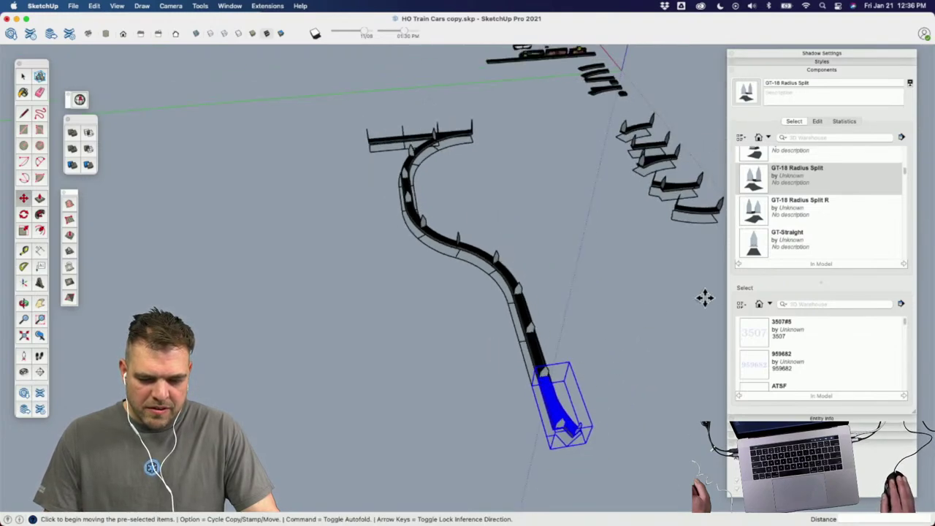
Step: Snap a GT-18 Radius R curve onto the turnout's end
left_click(752, 210)
scroll(554, 309, "down", 2)
scroll(559, 381, "up", 3)
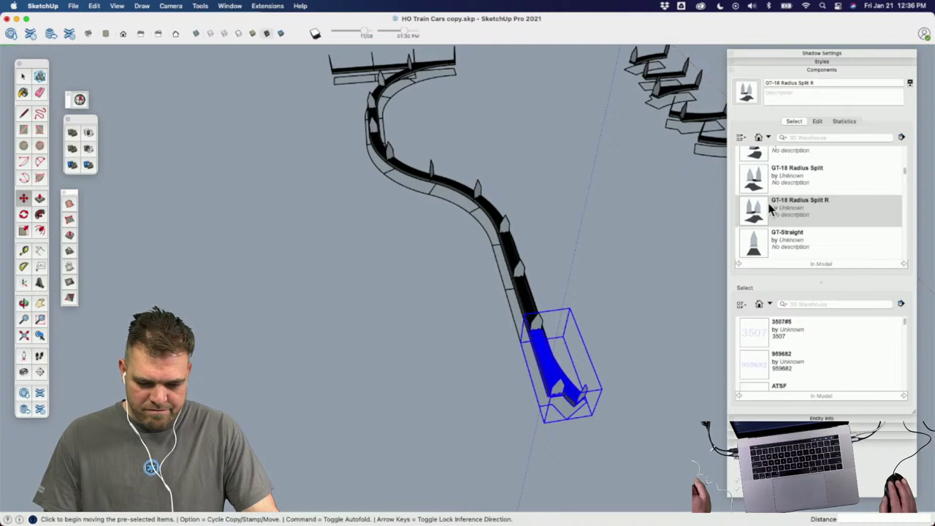
scroll(780, 230, "down", 2)
scroll(785, 232, "up", 2)
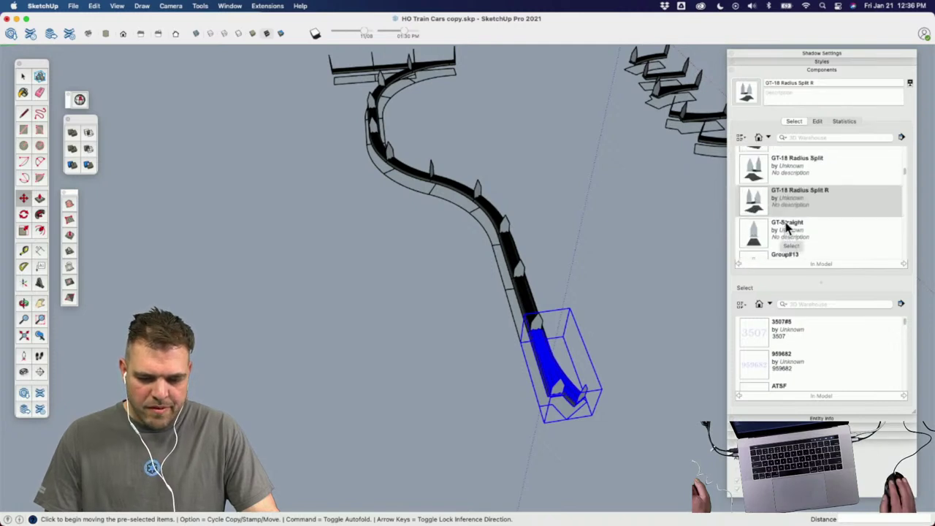
scroll(797, 212, "up", 1)
left_click(783, 180)
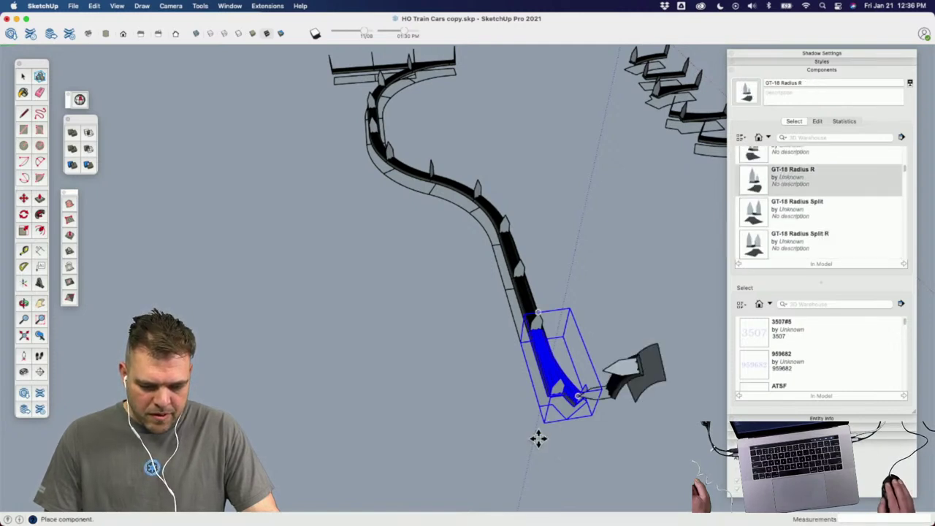
scroll(560, 379, "up", 1)
scroll(560, 380, "up", 1)
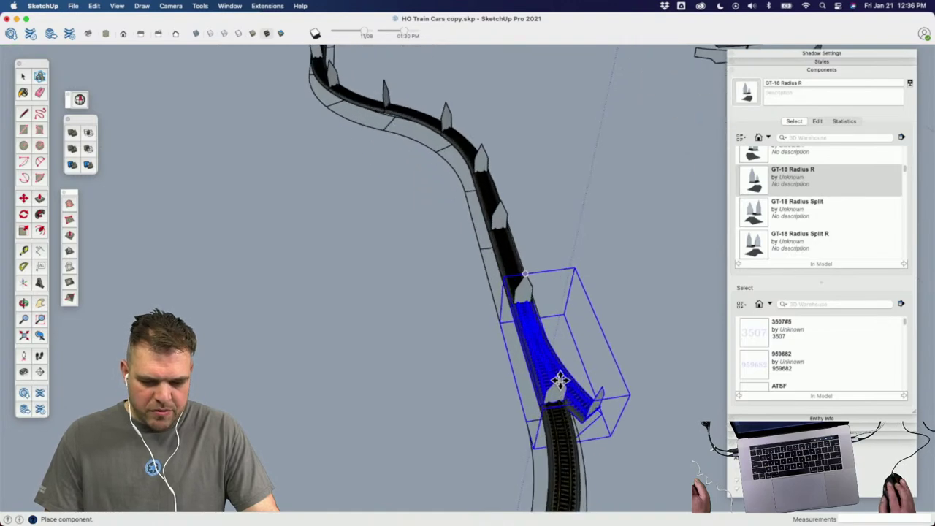
left_click(558, 382)
scroll(584, 321, "down", 1)
middle_click_drag(627, 287, 726, 234)
scroll(789, 217, "up", 1)
Step: Snap two GT-18 Radius L curves end to end onto the track, then pick up a third
left_click(795, 169)
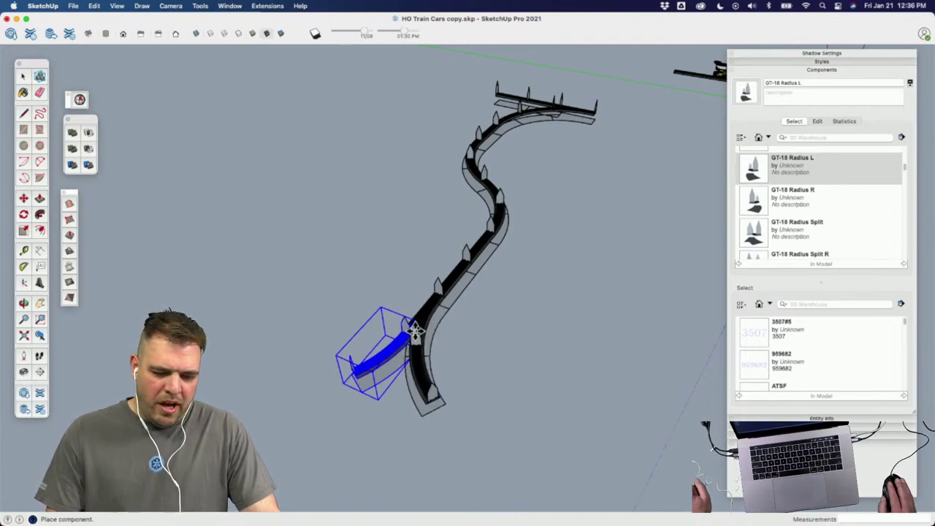
left_click(413, 332)
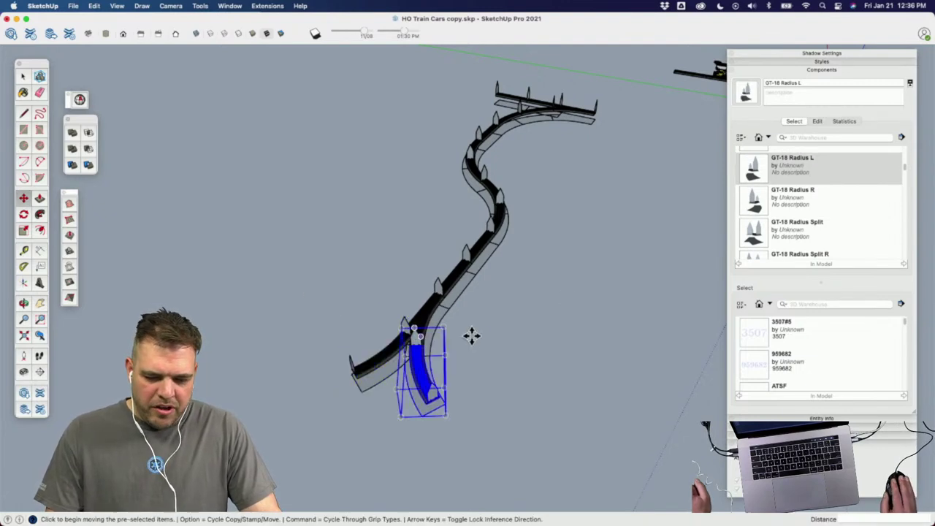
left_click(753, 168)
middle_click_drag(397, 449, 371, 327)
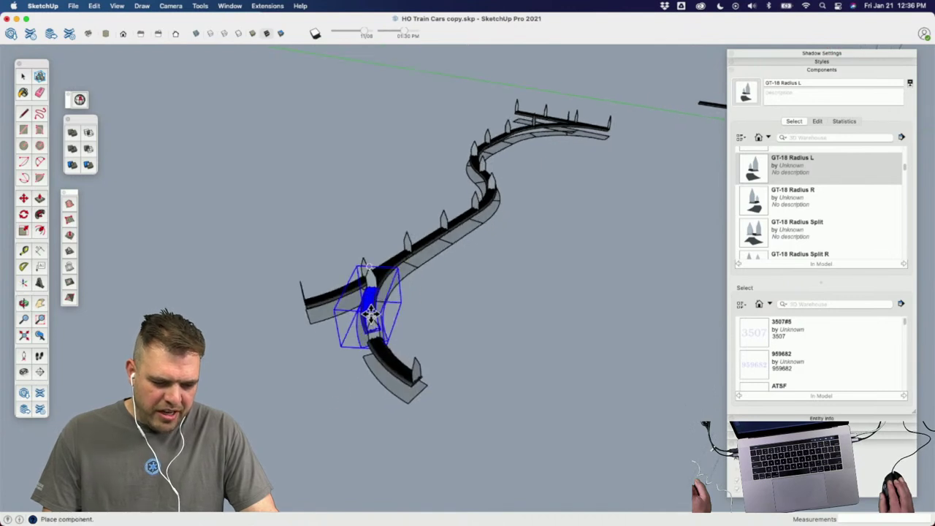
left_click(368, 307)
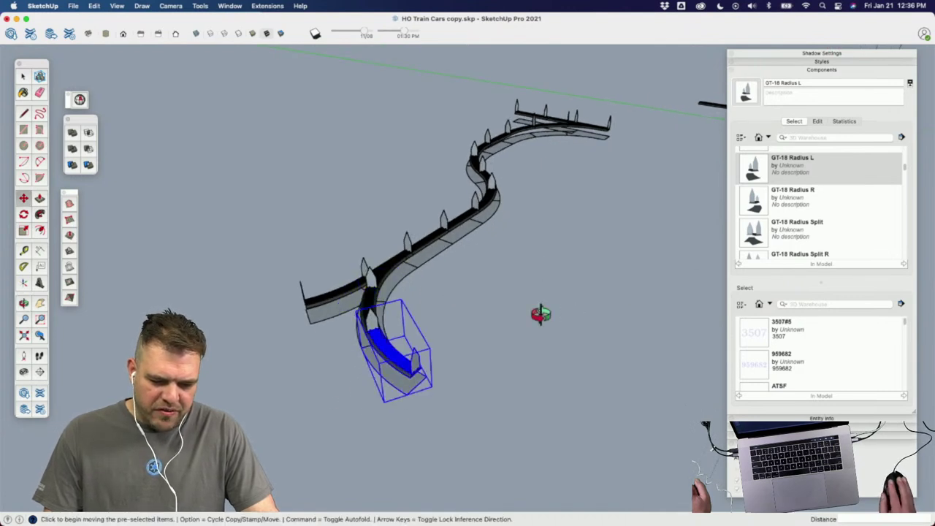
middle_click_drag(541, 314, 729, 151)
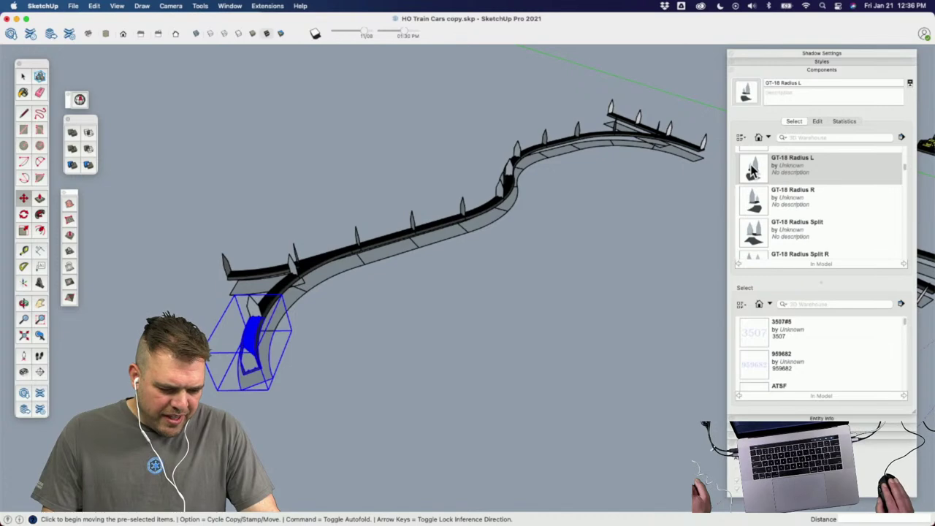
left_click(753, 170)
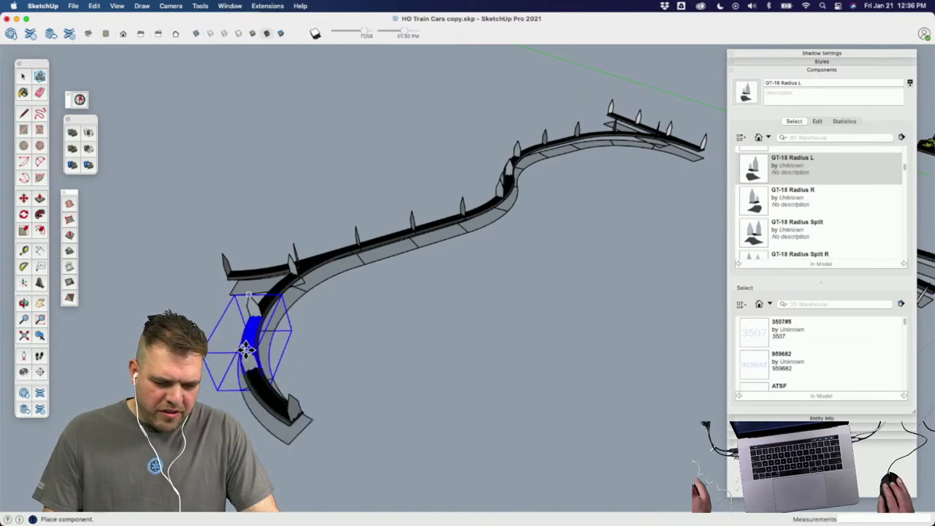
Step: Snap the next Radius L curve on, then add four GT-18 Radius R curves along the branch
left_click(246, 351)
middle_click_drag(384, 305, 534, 269)
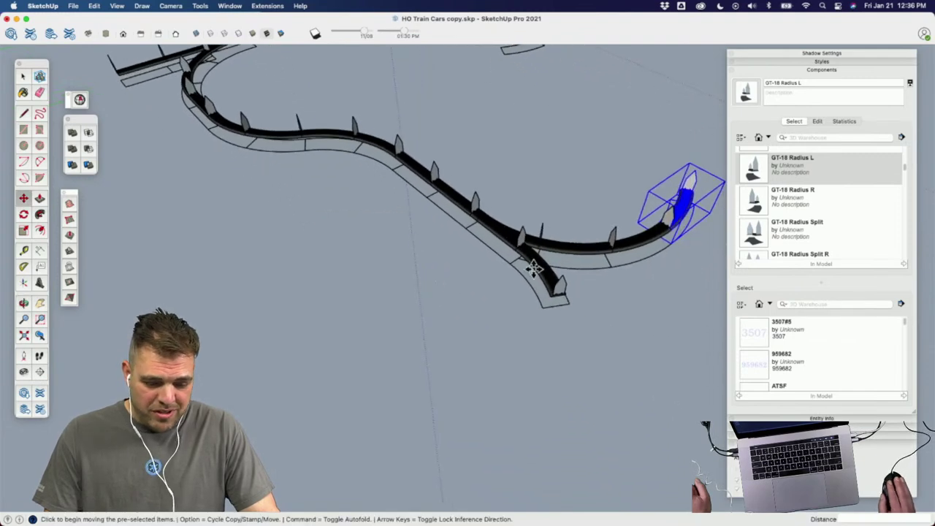
left_click(762, 202)
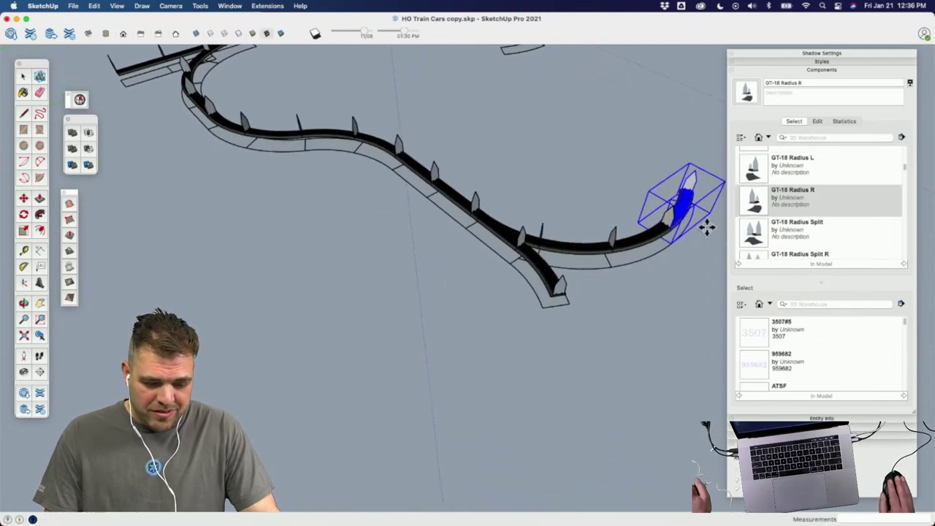
left_click(562, 275)
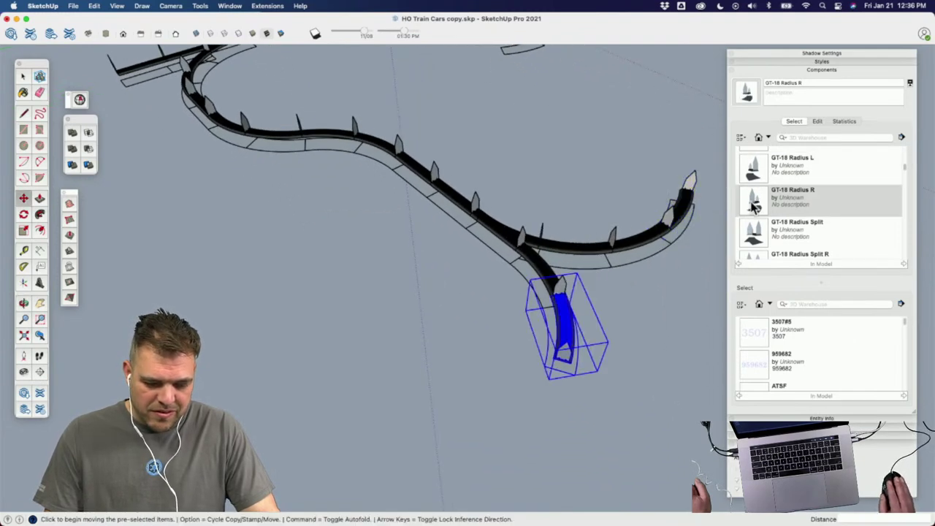
left_click(755, 207)
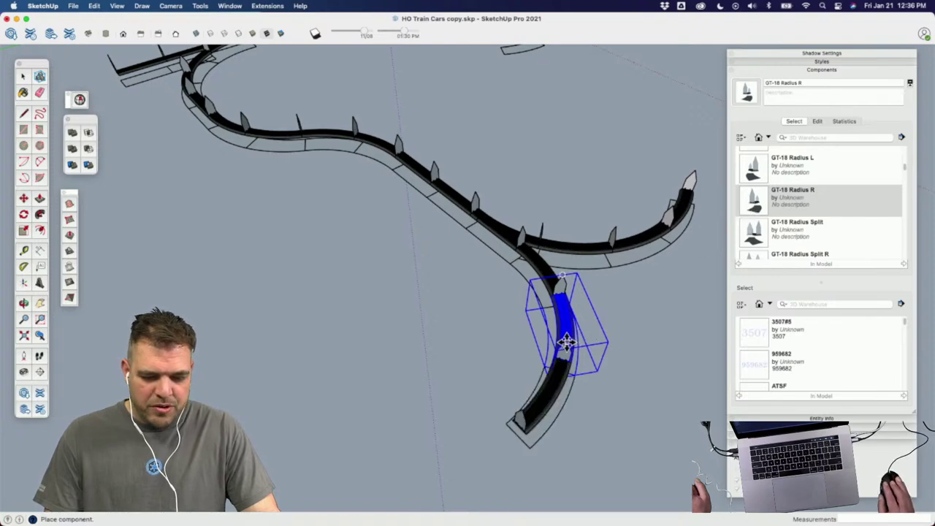
left_click(515, 369)
middle_click_drag(511, 372, 712, 250)
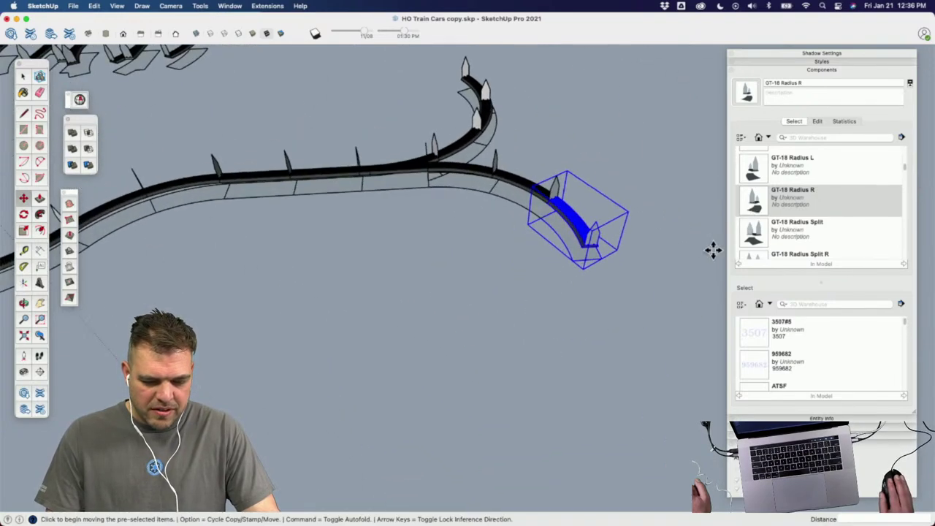
left_click(755, 202)
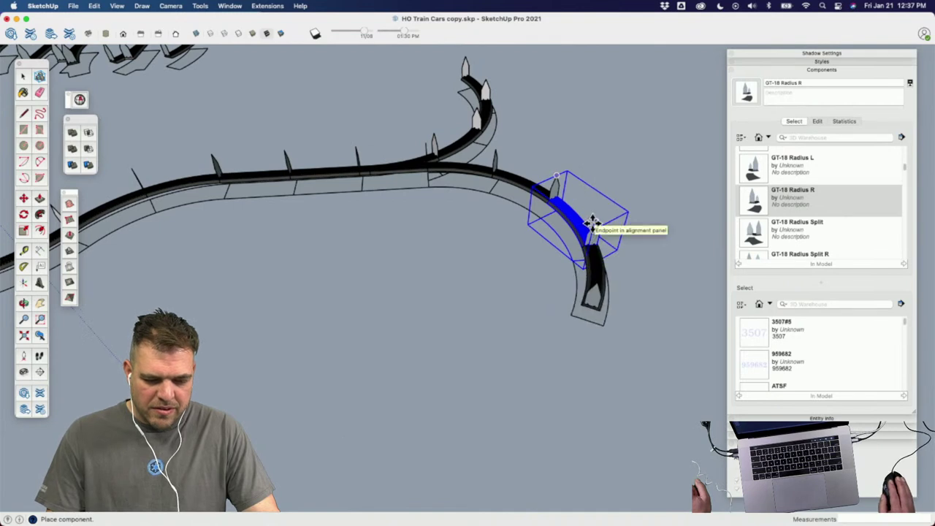
left_click(600, 279)
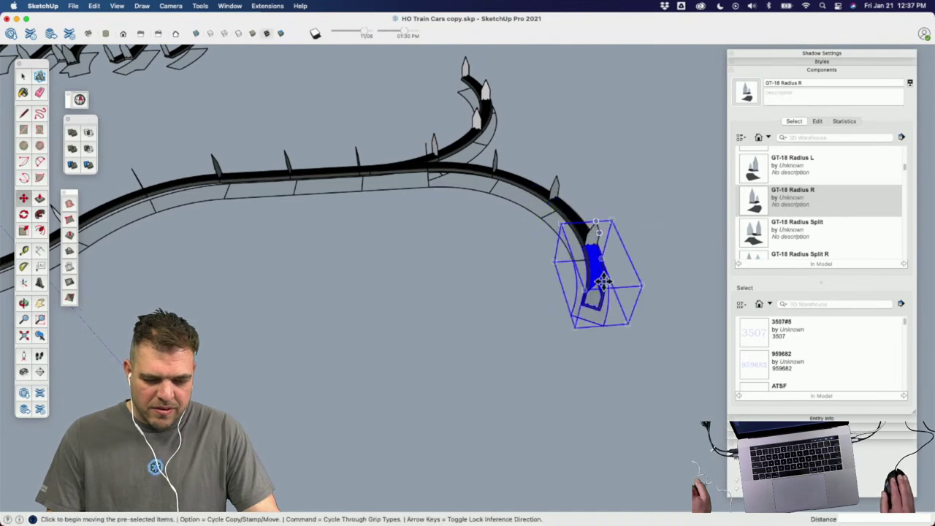
left_click(756, 205)
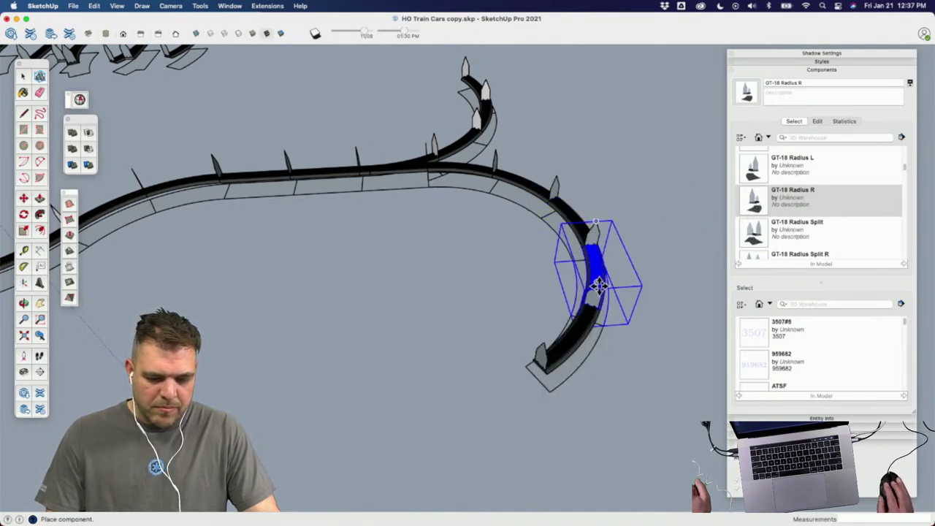
left_click(578, 371)
middle_click_drag(577, 375, 657, 241)
Step: Move the last Radius R piece so it sits exactly at the track end
key("m")
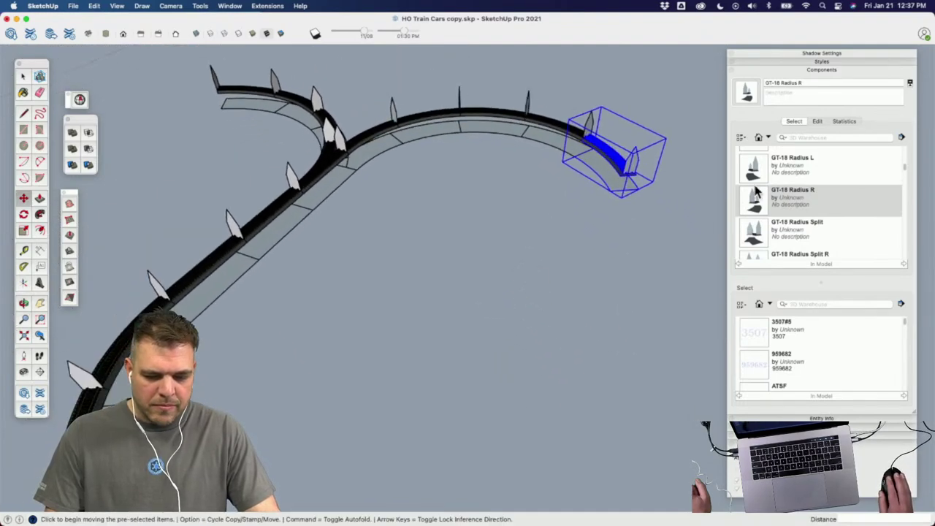
left_click(620, 150)
left_click(636, 209)
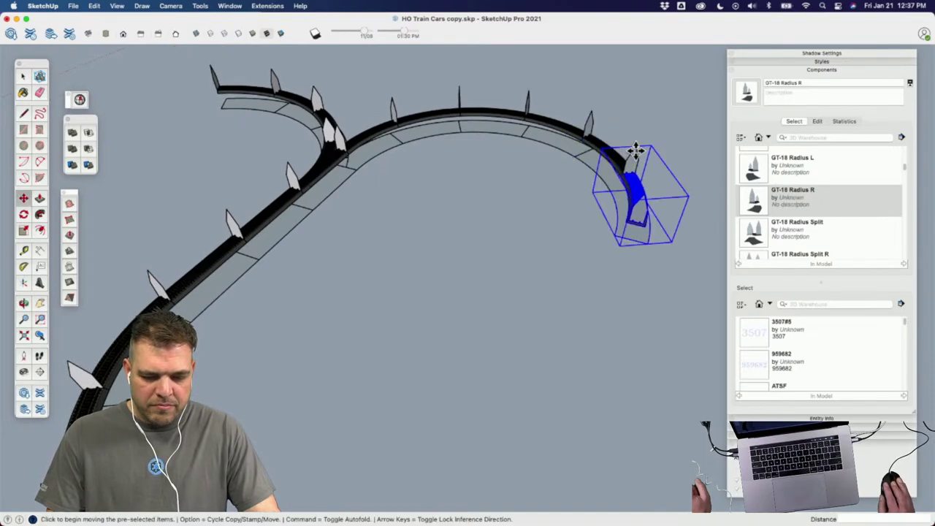
middle_click_drag(512, 289, 695, 229)
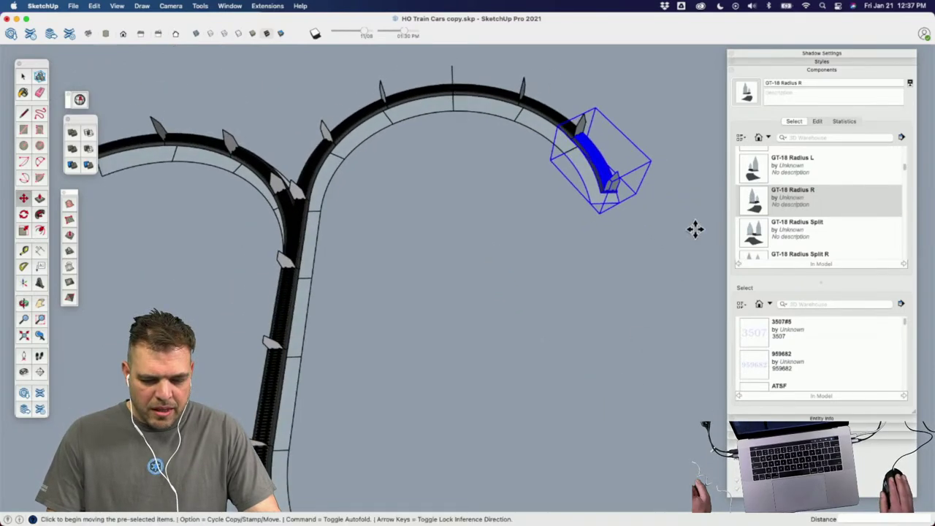
left_click(612, 175)
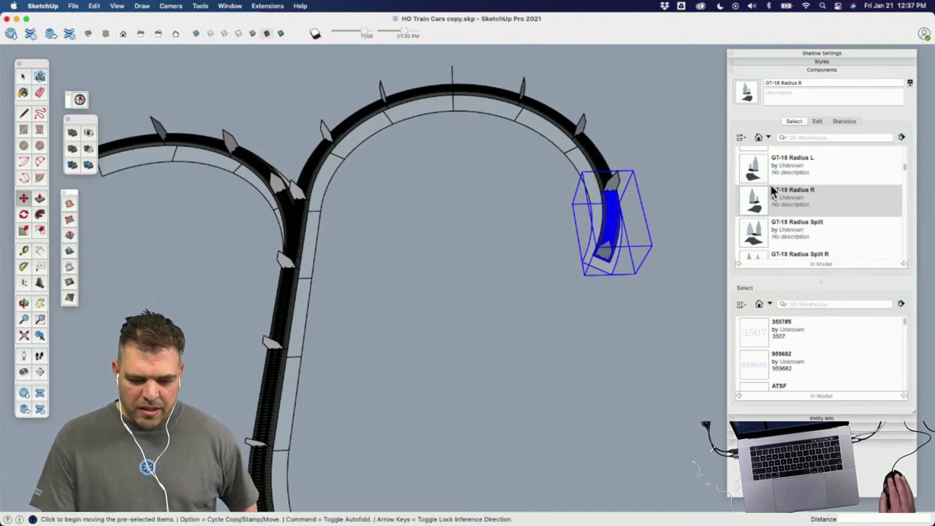
scroll(772, 191, "down", 3)
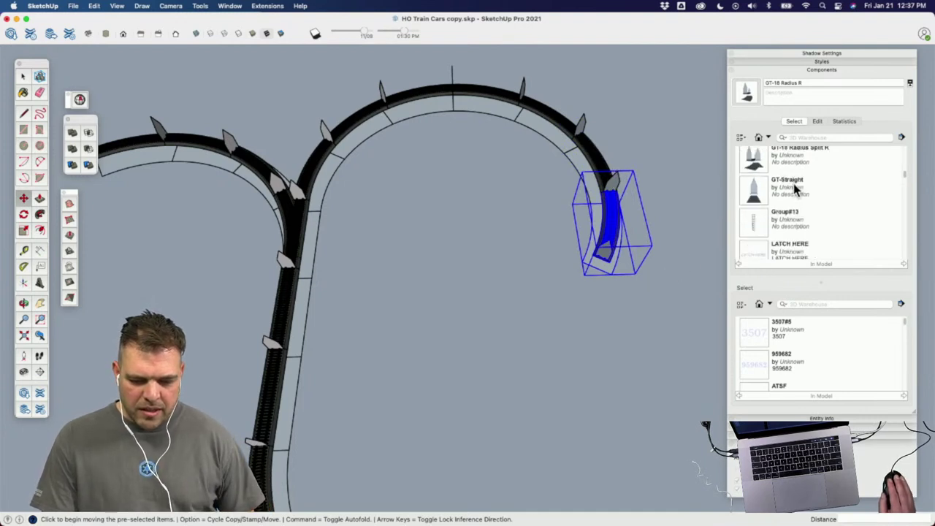
Step: Snap two GT-Straight pieces onto the curve's end
left_click(750, 195)
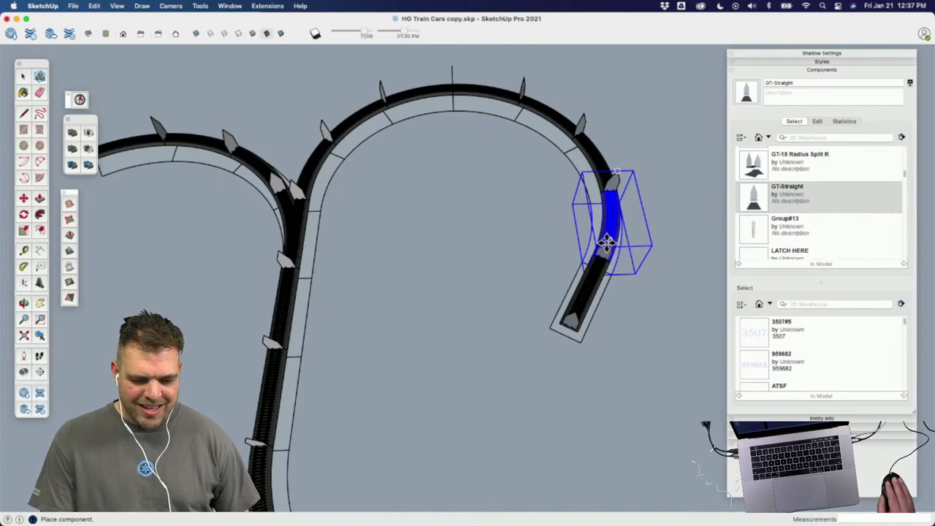
left_click(607, 242)
left_click(758, 196)
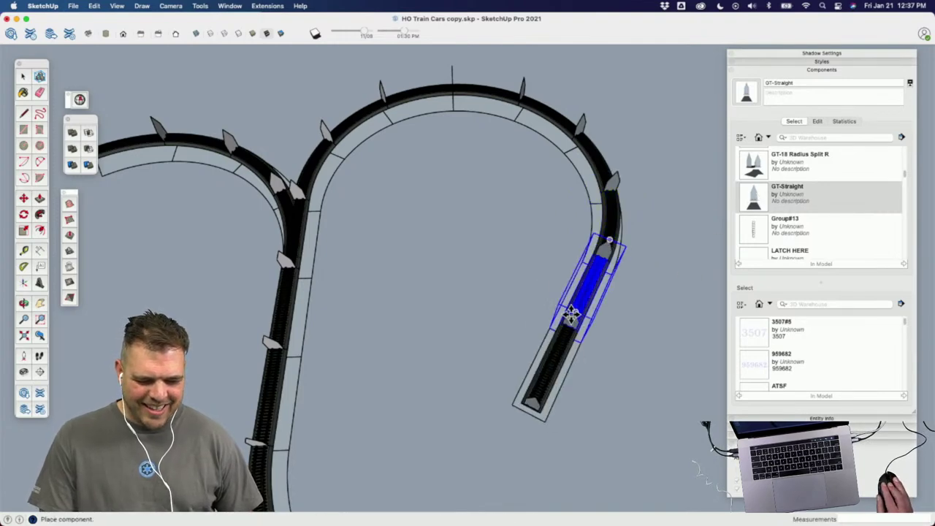
left_click(572, 327)
middle_click_drag(572, 326, 457, 175)
scroll(803, 187, "up", 3)
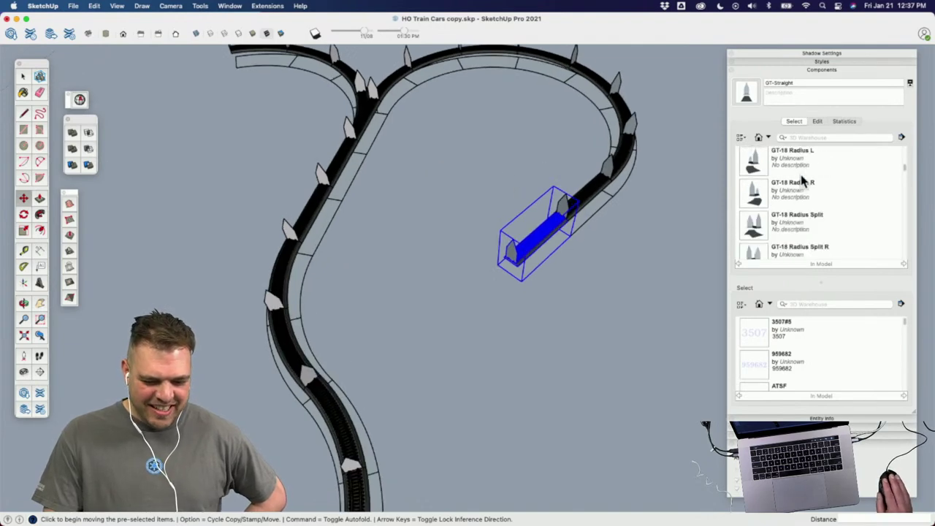
Step: Add two GT-18 Radius L curves at the track end, repositioning the second
left_click(801, 194)
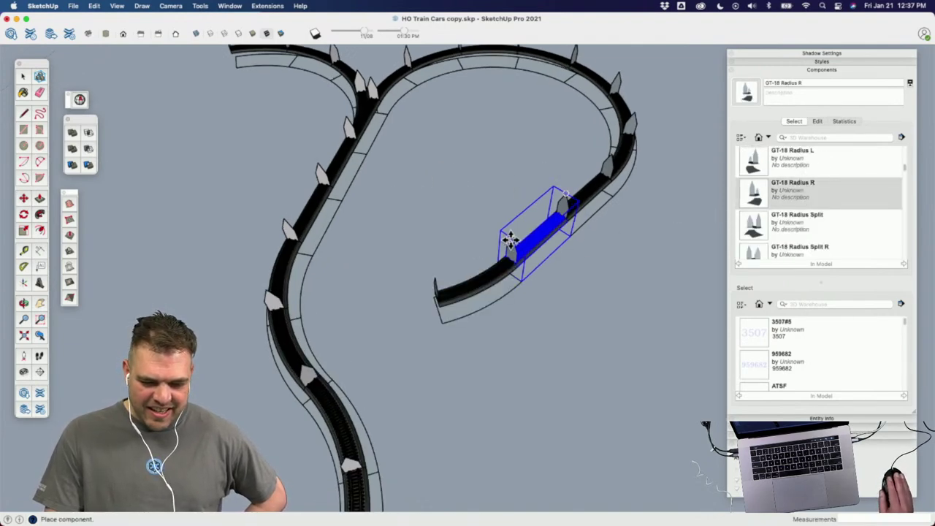
left_click(806, 167)
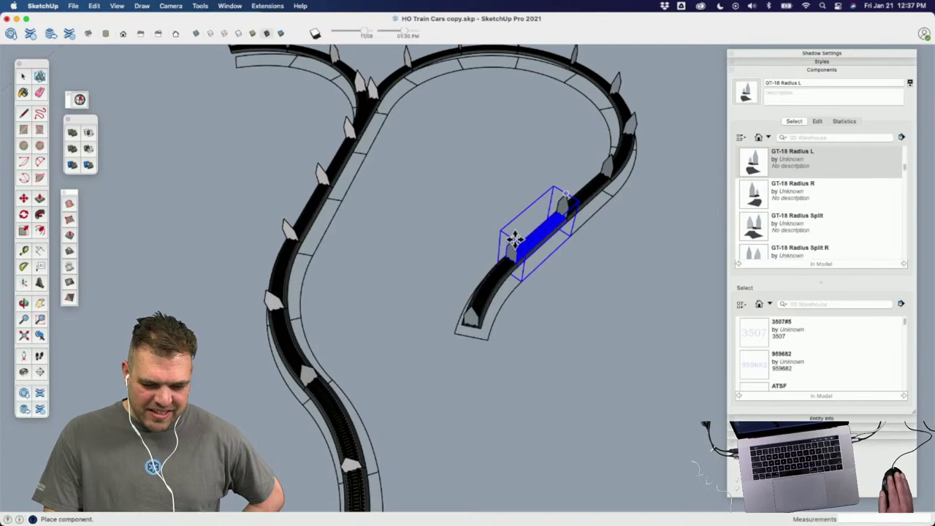
left_click(512, 238)
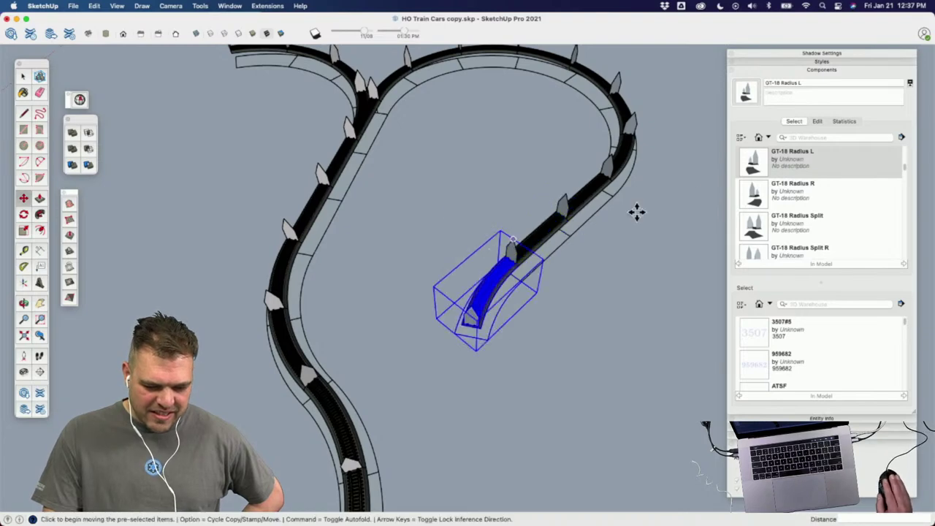
left_click(543, 309)
key("alt")
left_click(480, 313)
scroll(444, 279, "down", 1)
middle_click_drag(444, 279, 570, 248)
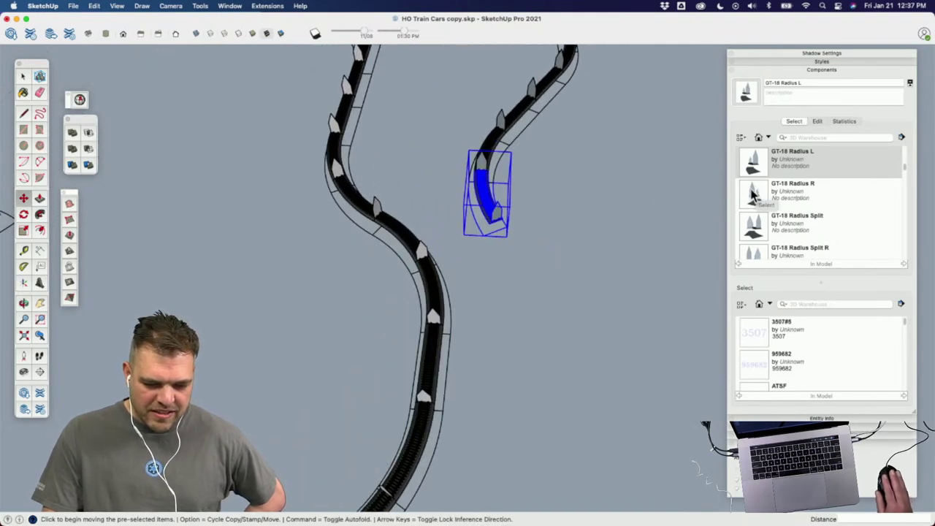
Step: Snap one more GT-18 Radius L and then two GT-18 Radius R curves onto the end
left_click(752, 164)
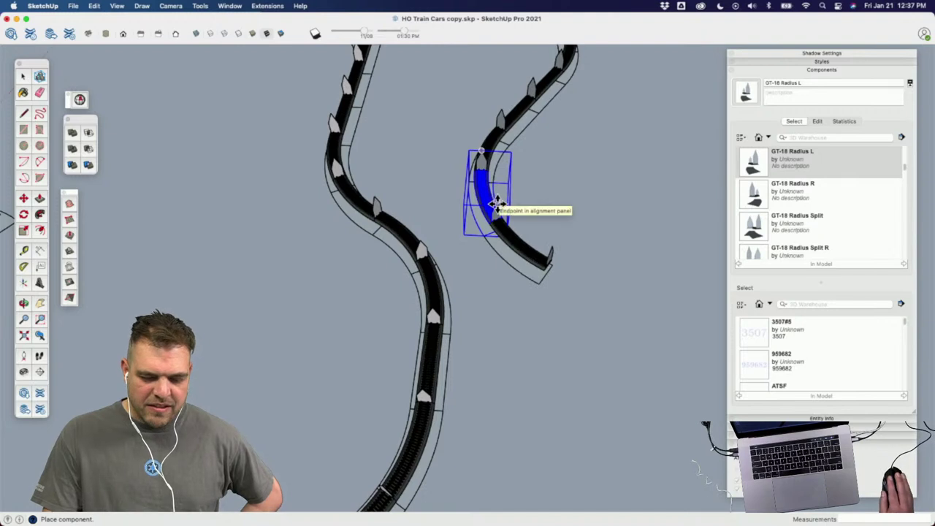
left_click(496, 204)
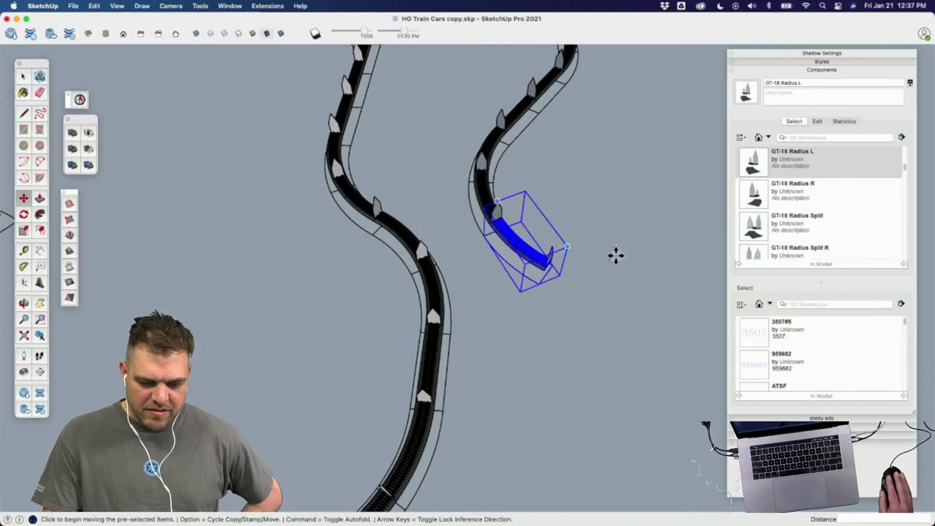
left_click(754, 196)
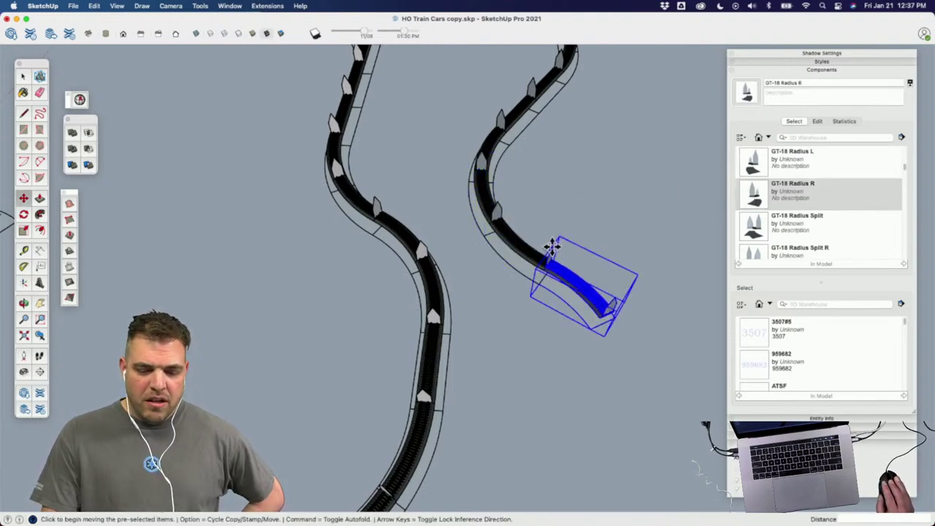
left_click(553, 247)
middle_click_drag(578, 366, 581, 270)
key("m")
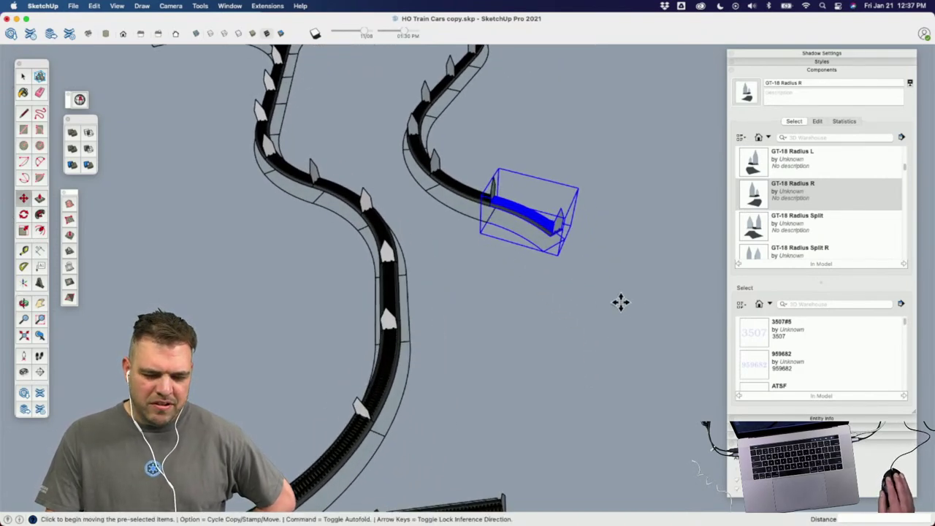
left_click(756, 199)
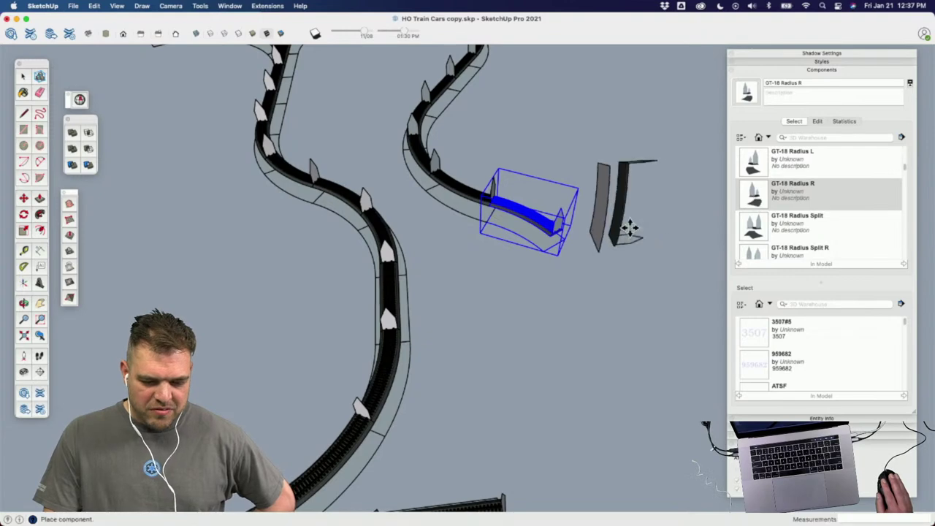
left_click(558, 208)
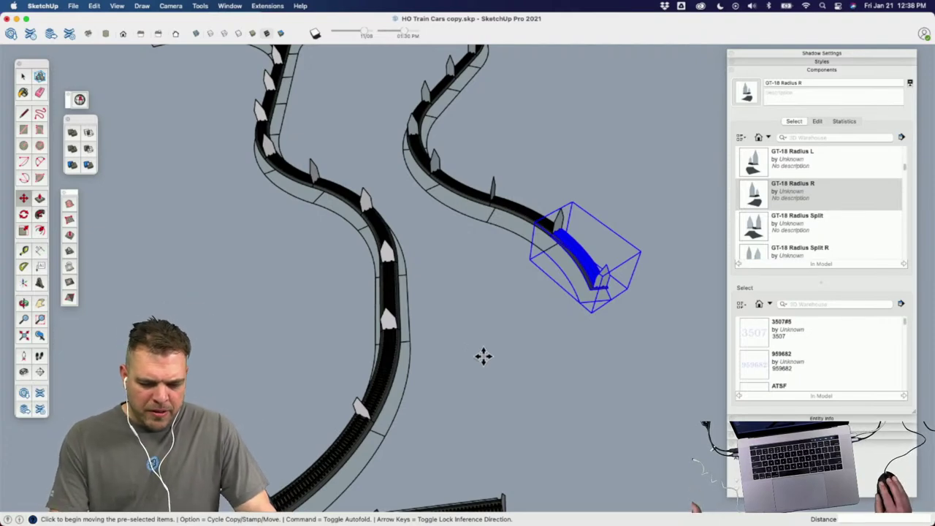
Step: Snap a GT-Straight piece onto the branch end
scroll(498, 253, "down", 2)
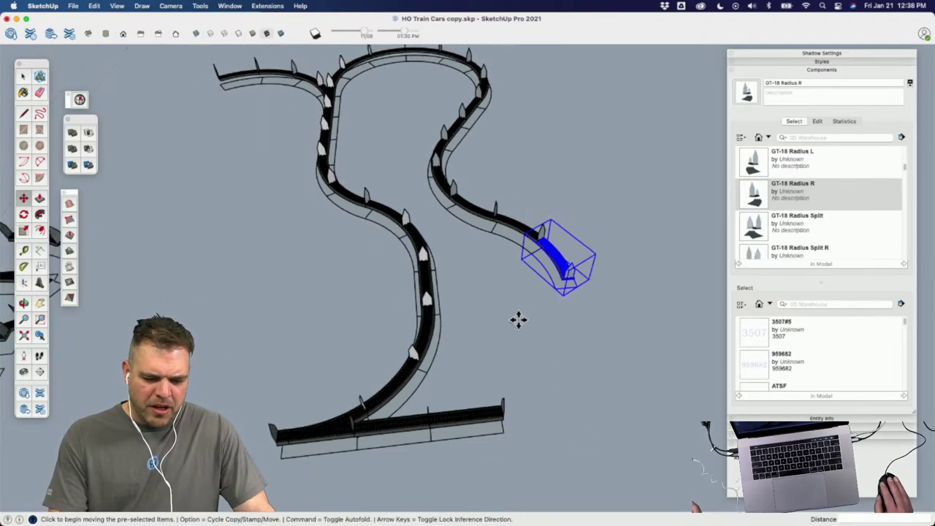
scroll(538, 322, "up", 2)
scroll(513, 269, "down", 1)
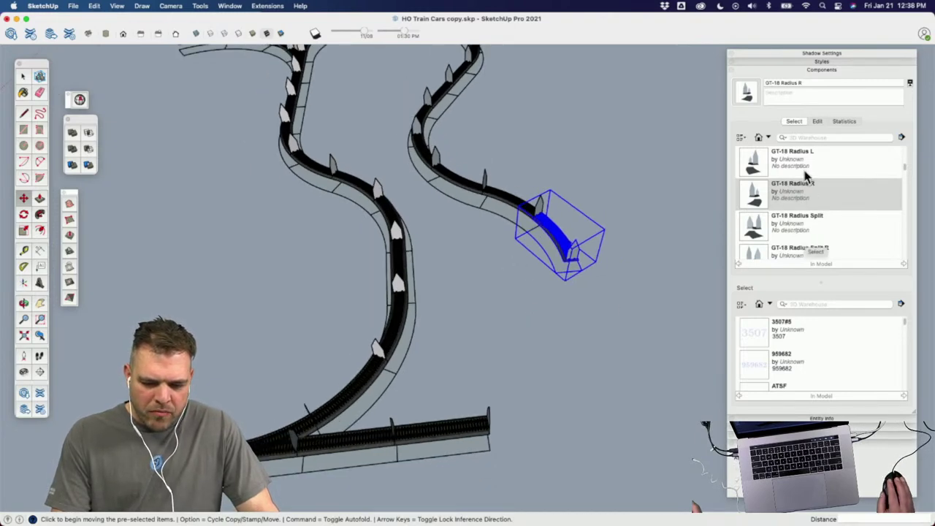
scroll(802, 193, "down", 1)
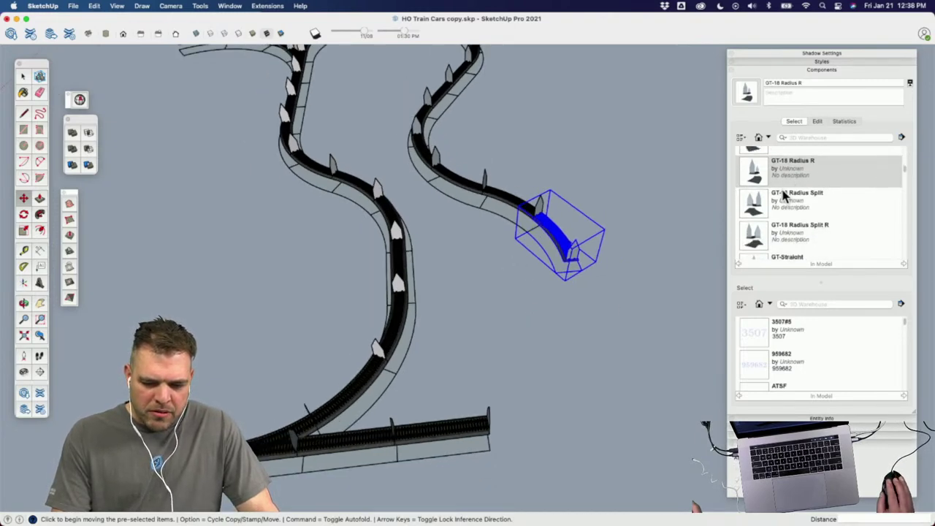
scroll(795, 233, "down", 1)
left_click(795, 233)
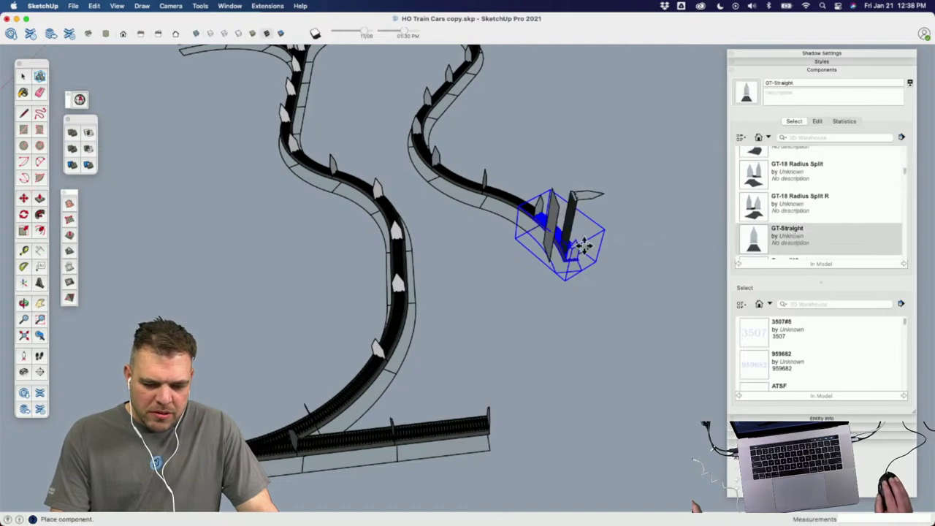
left_click(575, 241)
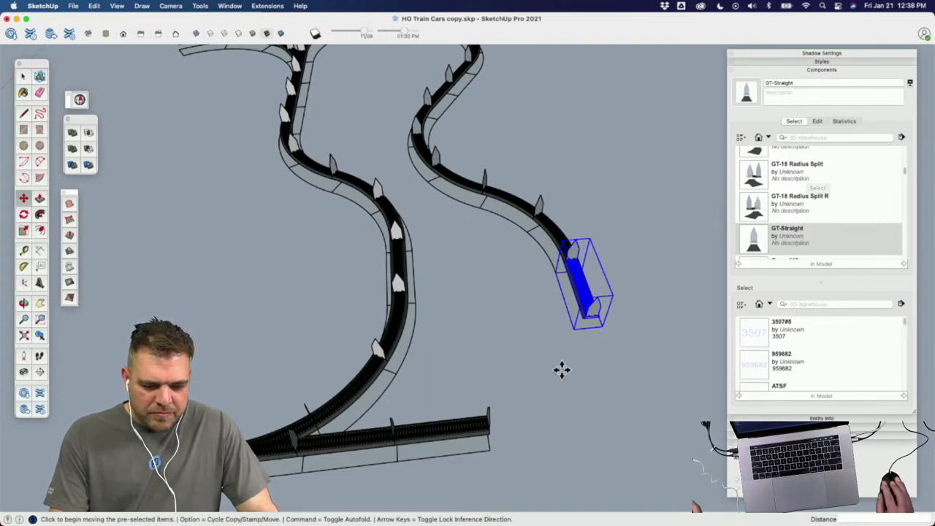
middle_click_drag(561, 370, 723, 340)
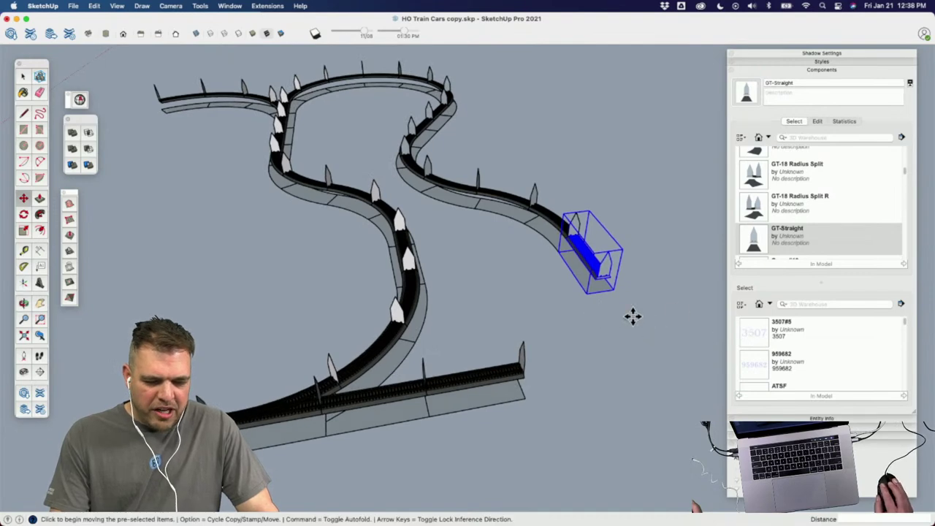
middle_click_drag(632, 315, 518, 330)
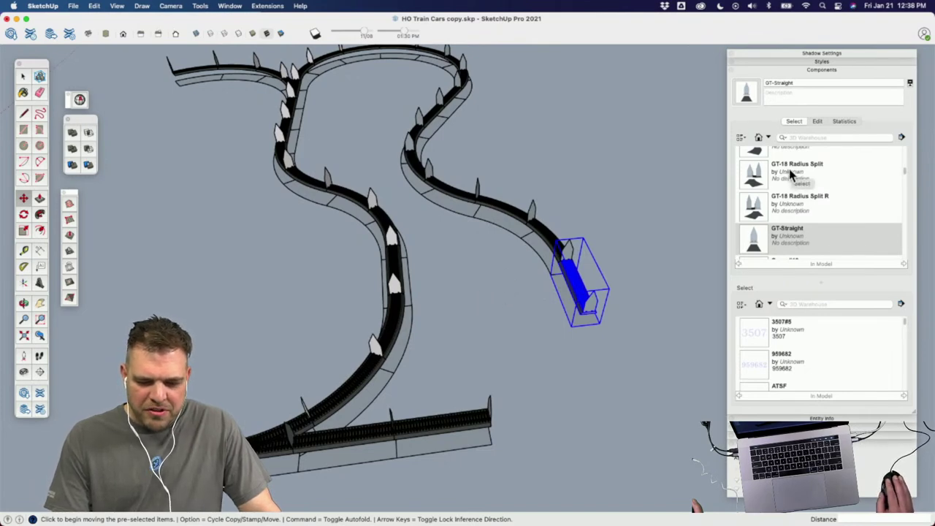
Step: Cap the straight with a GT-18 Radius R curve
scroll(827, 204, "up", 1)
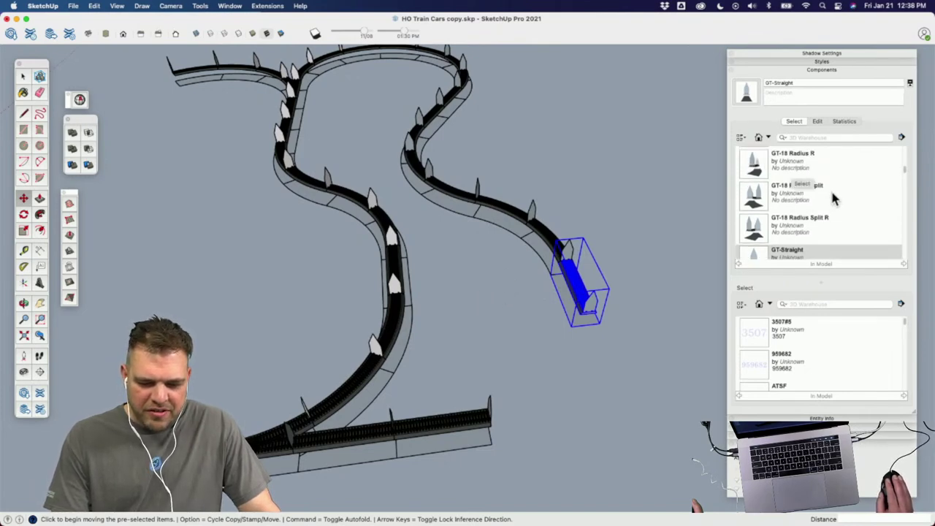
left_click(795, 165)
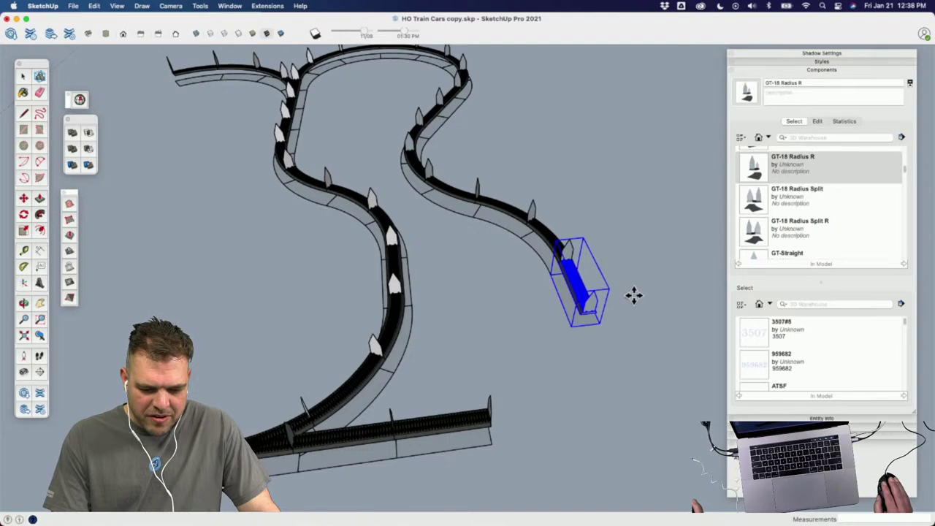
left_click(590, 291)
middle_click_drag(590, 290, 531, 417)
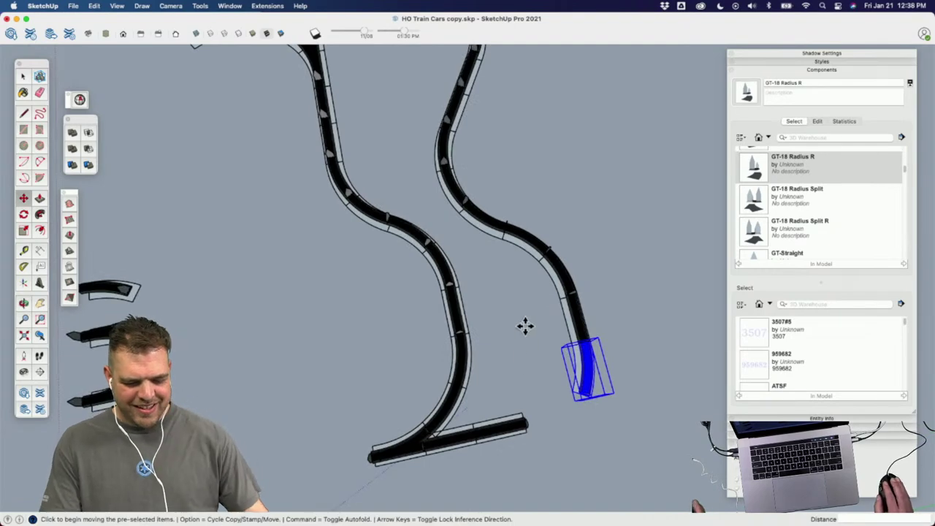
Step: Erase the last curve on the branch end and snap a fresh GT-18 Radius R on
key("e")
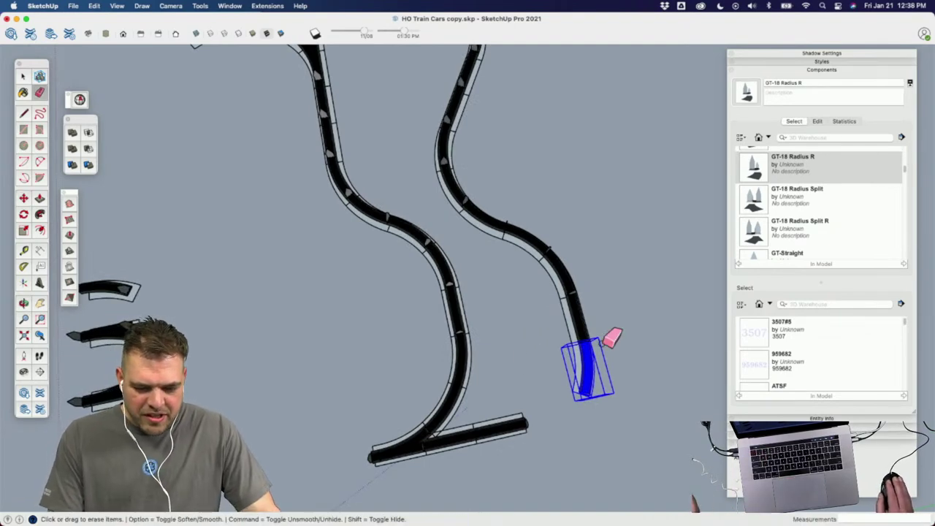
left_click(584, 335)
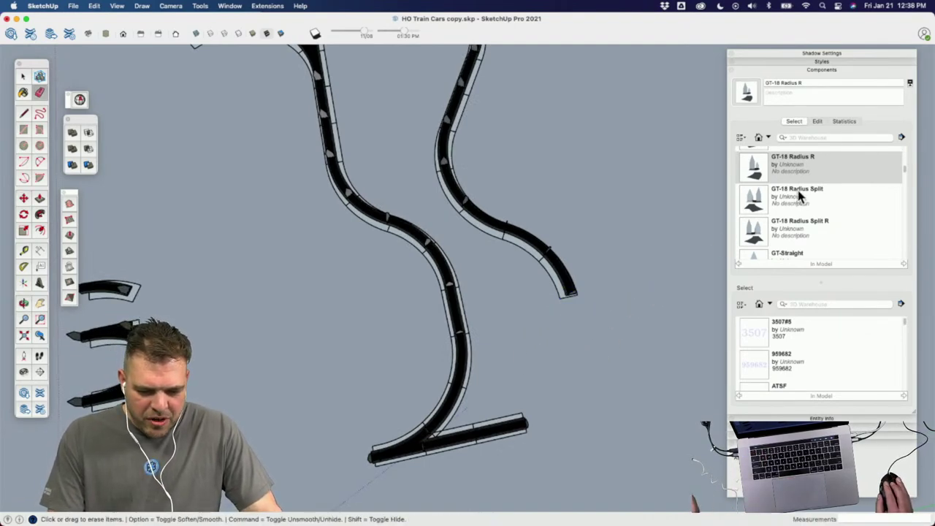
left_click(804, 168)
middle_click_drag(607, 181, 596, 255)
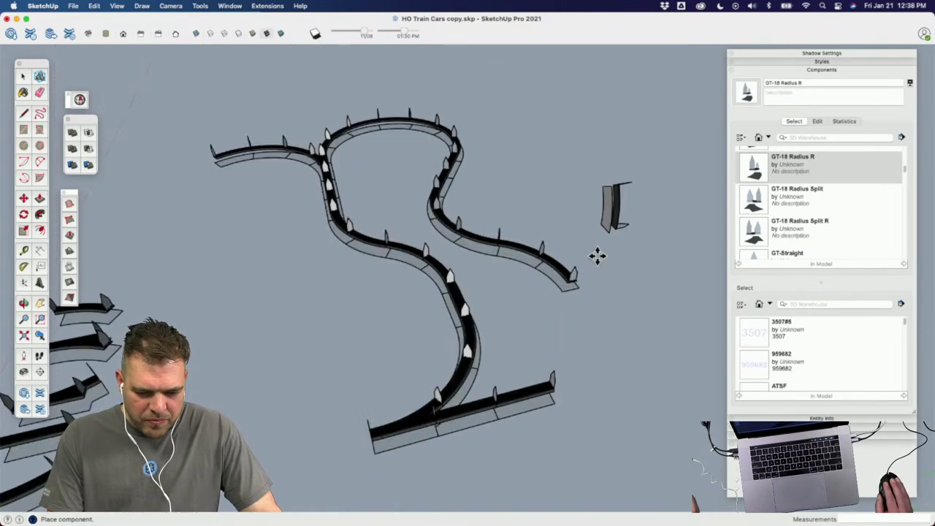
scroll(575, 268, "up", 3)
left_click(573, 270)
key("m")
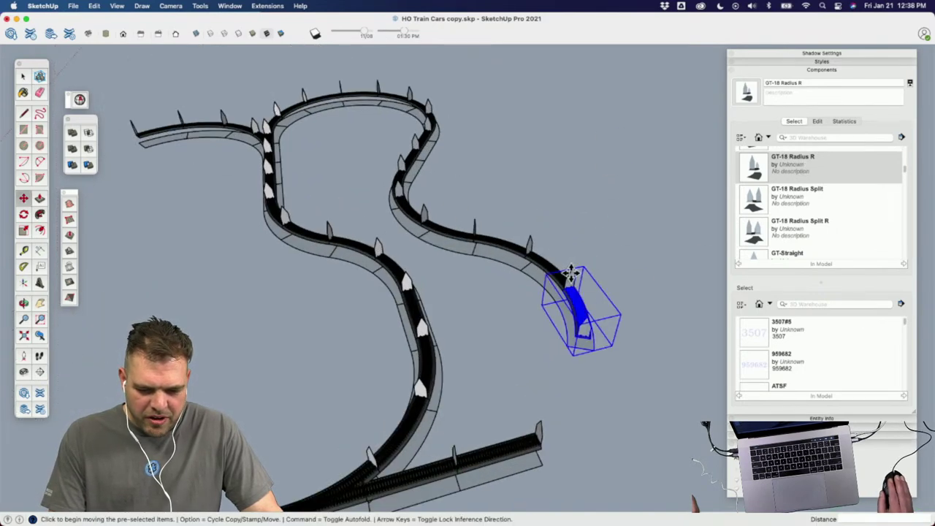
left_click(771, 170)
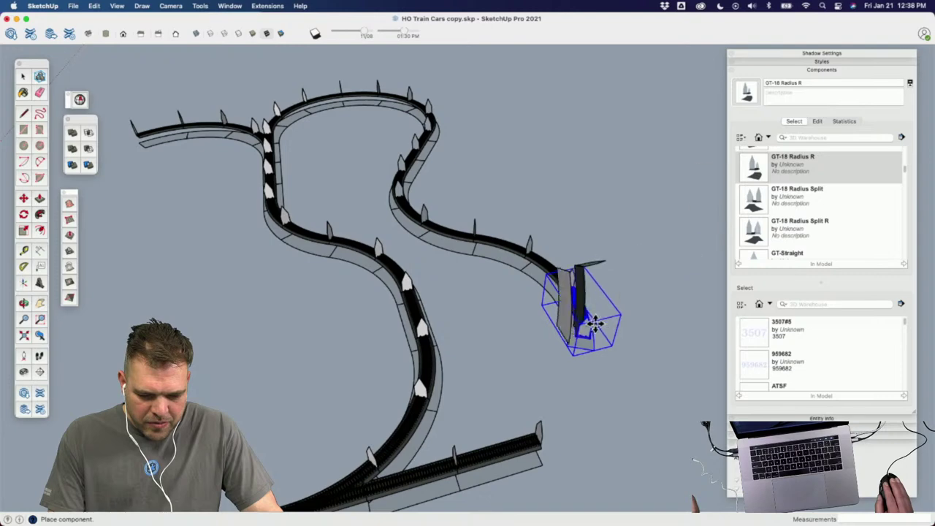
middle_click_drag(589, 320, 445, 405)
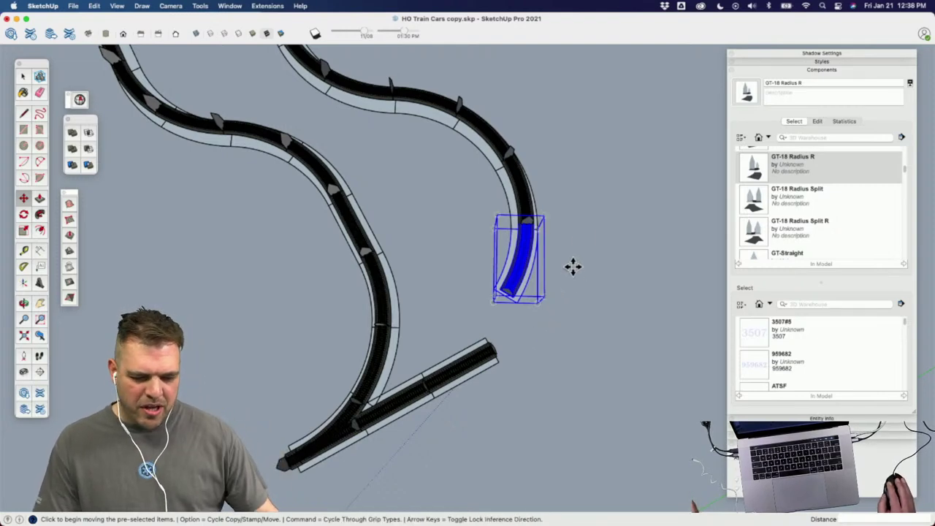
Step: Select the last two curve pieces and erase the curve at the upper line's end
scroll(582, 229, "down", 1)
scroll(582, 227, "down", 1)
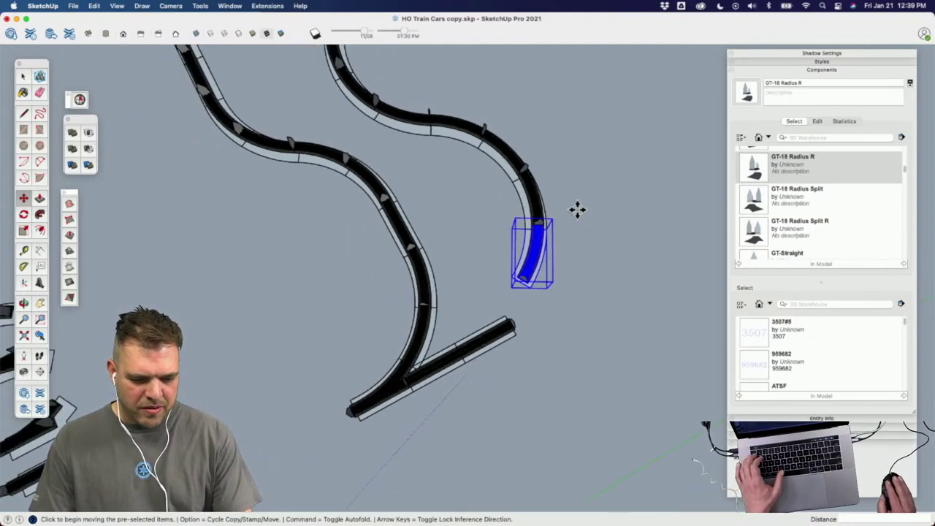
key("space")
left_click_drag(515, 151, 516, 150)
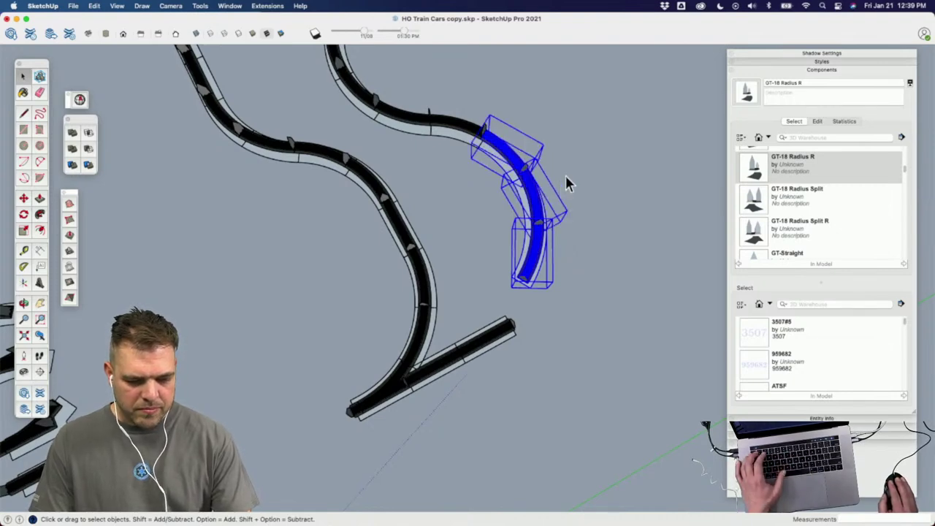
key("m")
key("space")
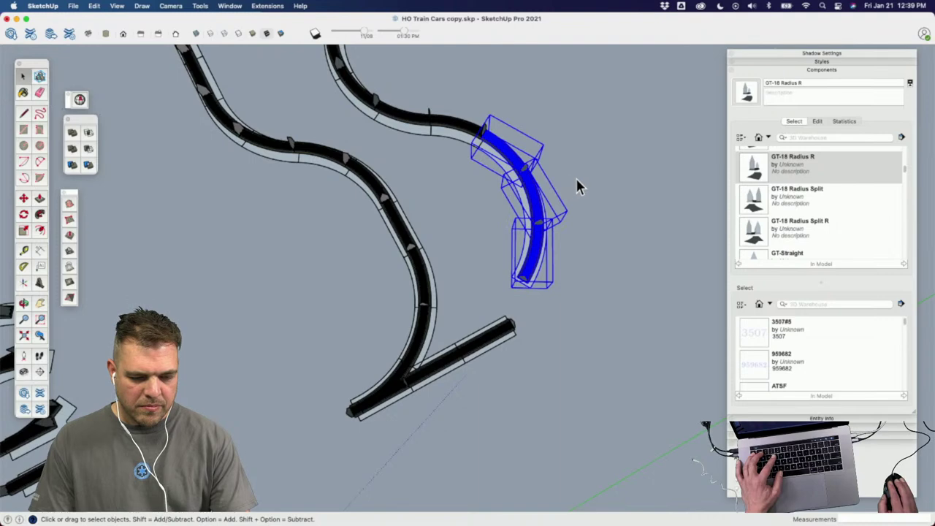
key("e")
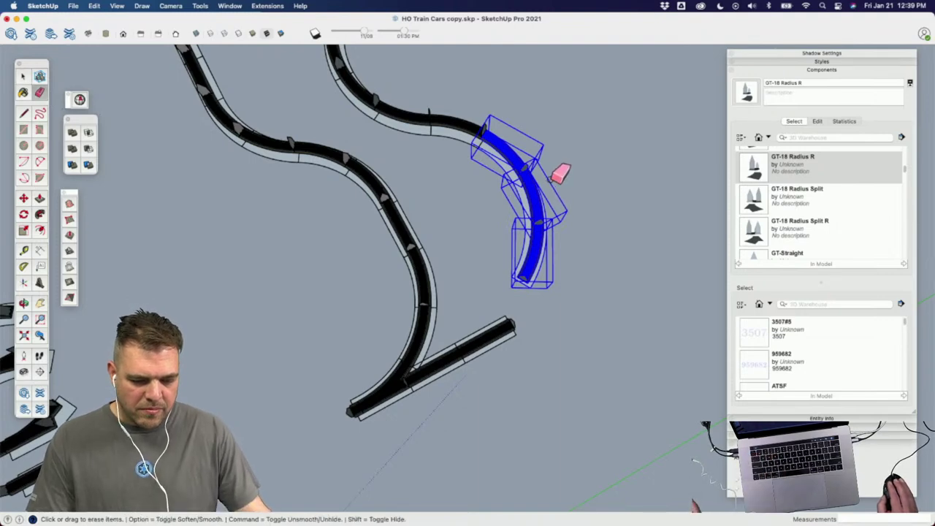
mouse_move(557, 215)
left_mouse_down()
mouse_move(518, 151)
mouse_move(533, 209)
left_mouse_up()
left_click(529, 248)
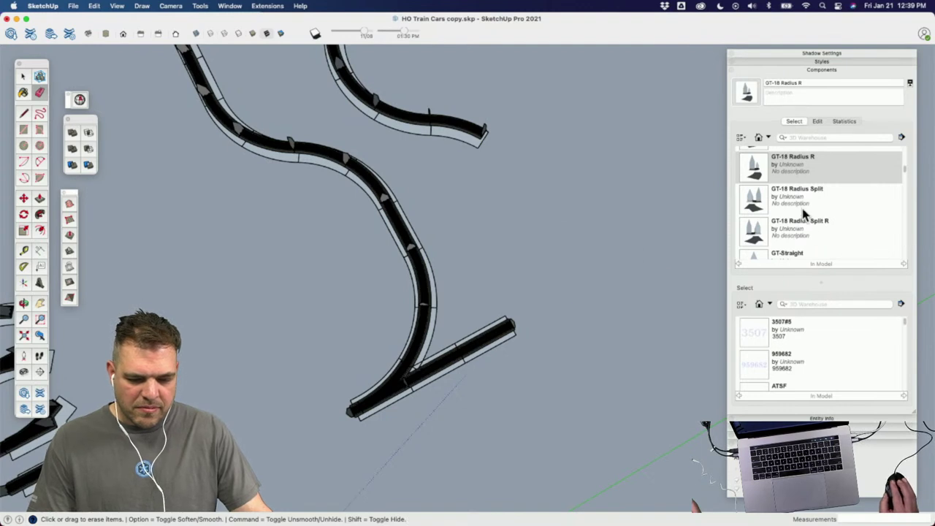
scroll(802, 212, "down", 2)
Step: Snap a GT-Straight onto the track end and add a GT-18 Radius R curve turned downward
left_click(789, 236)
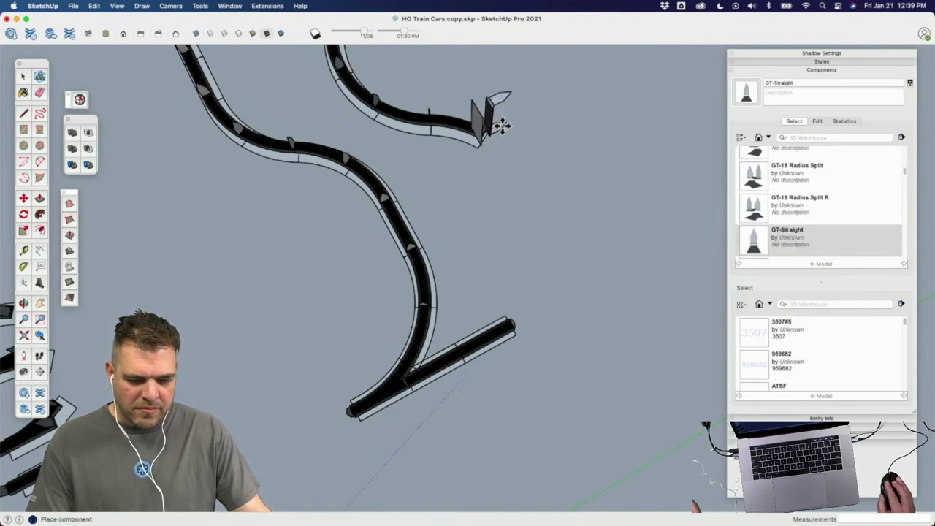
left_click(481, 121)
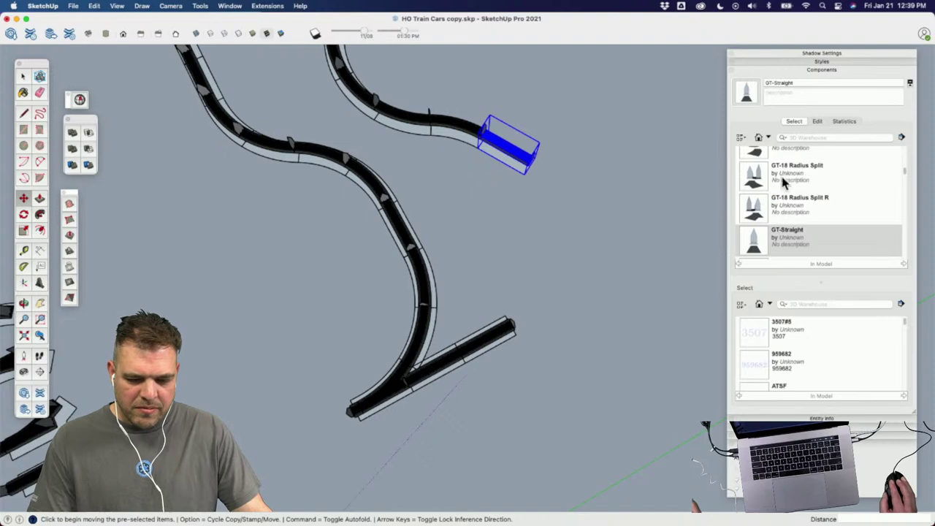
scroll(769, 198, "up", 1)
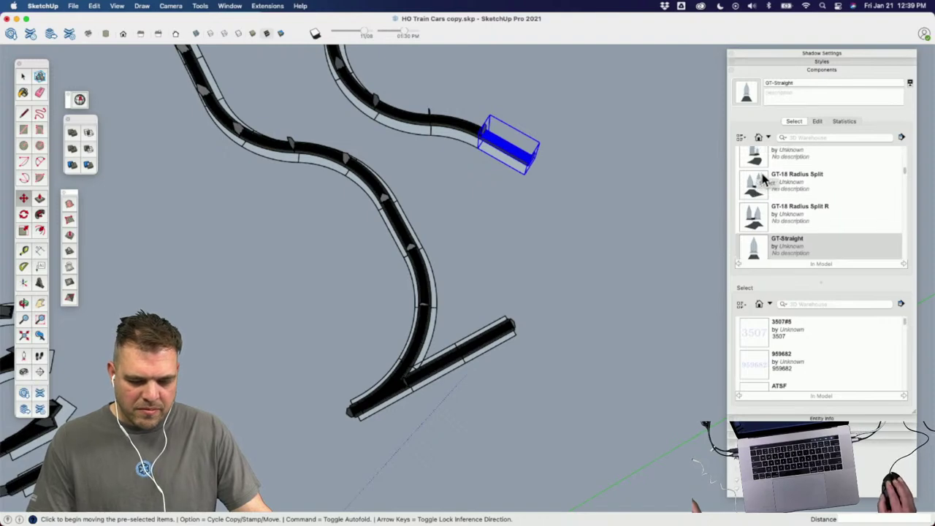
left_click(763, 165)
middle_click_drag(592, 211, 547, 162)
left_click(549, 176)
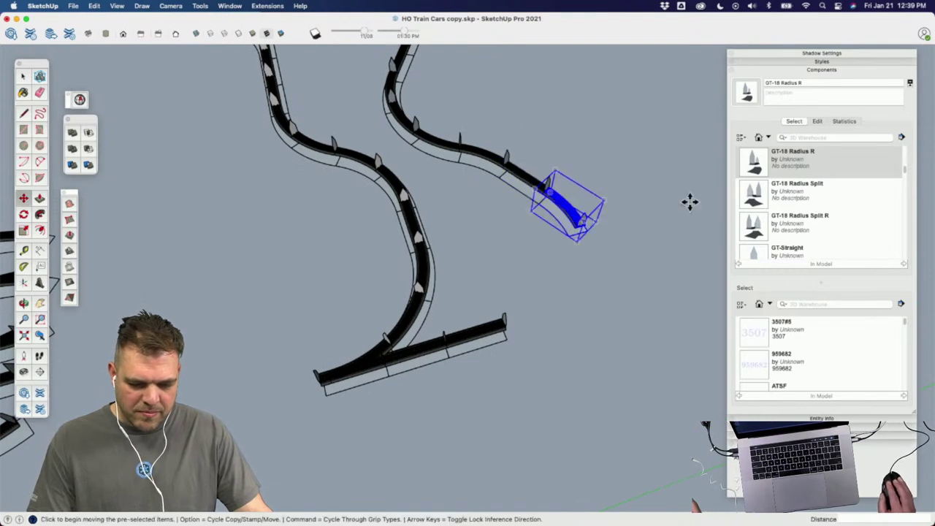
left_click(584, 211)
left_click(587, 212)
Step: Snap another GT-18 Radius R curve onto the end and pick up one more
left_click(757, 165)
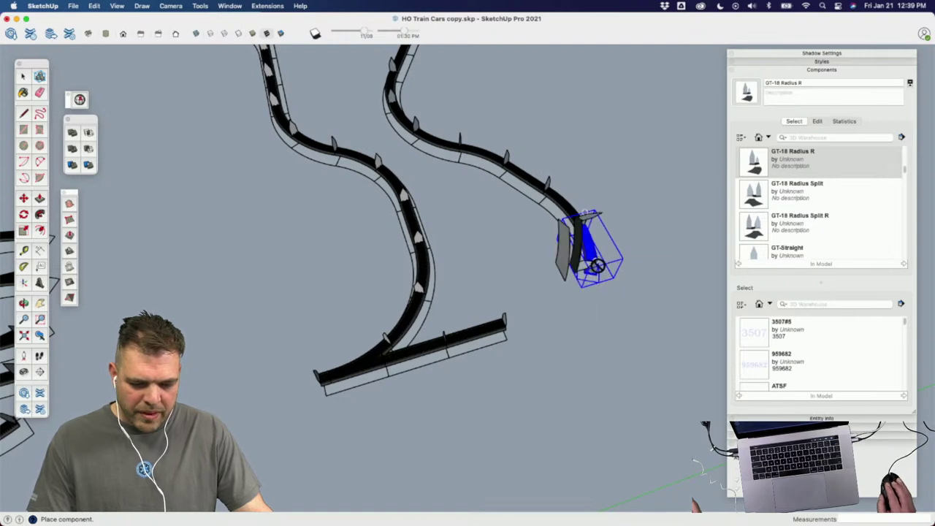
left_click(595, 265)
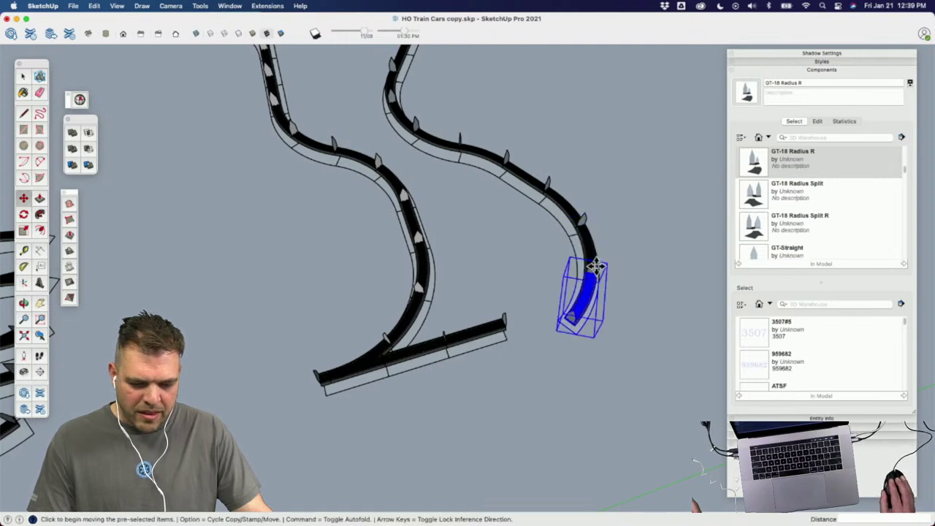
left_click(754, 160)
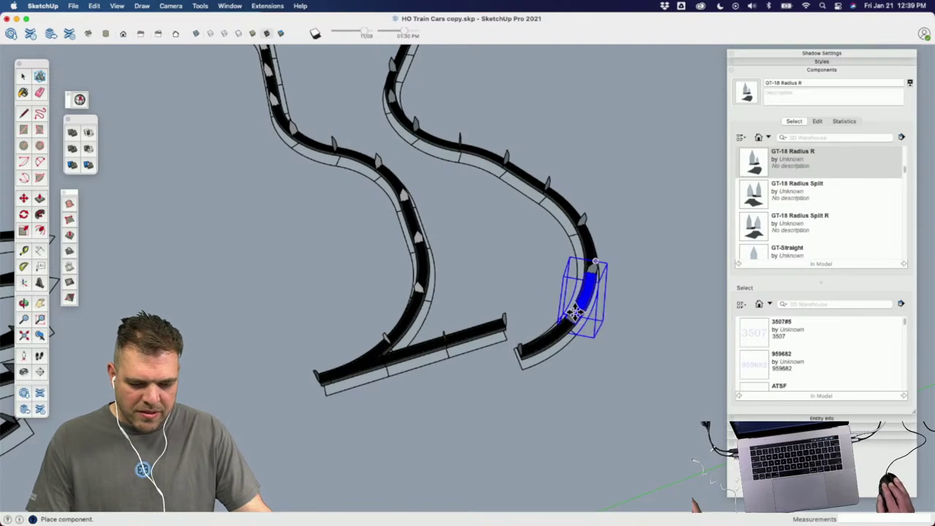
middle_click_drag(577, 310, 647, 321)
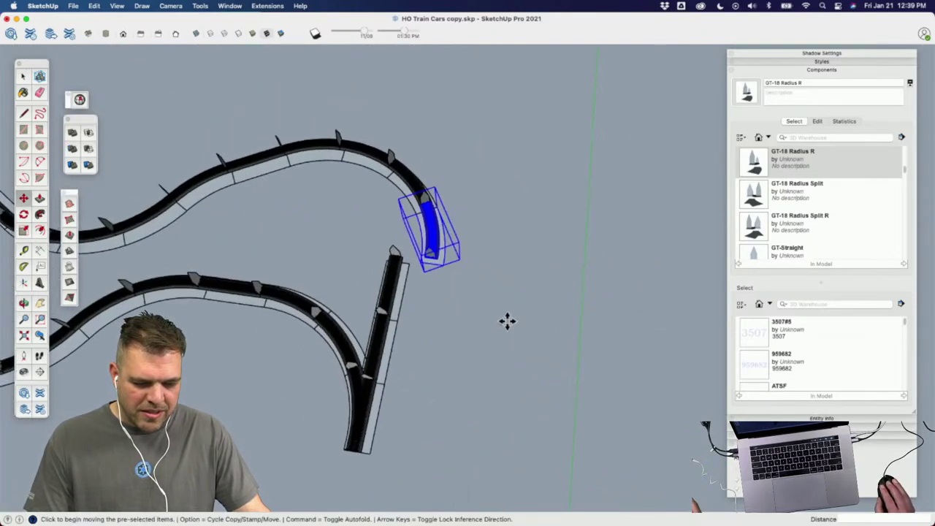
middle_click_drag(394, 355, 511, 338)
scroll(438, 285, "down", 5)
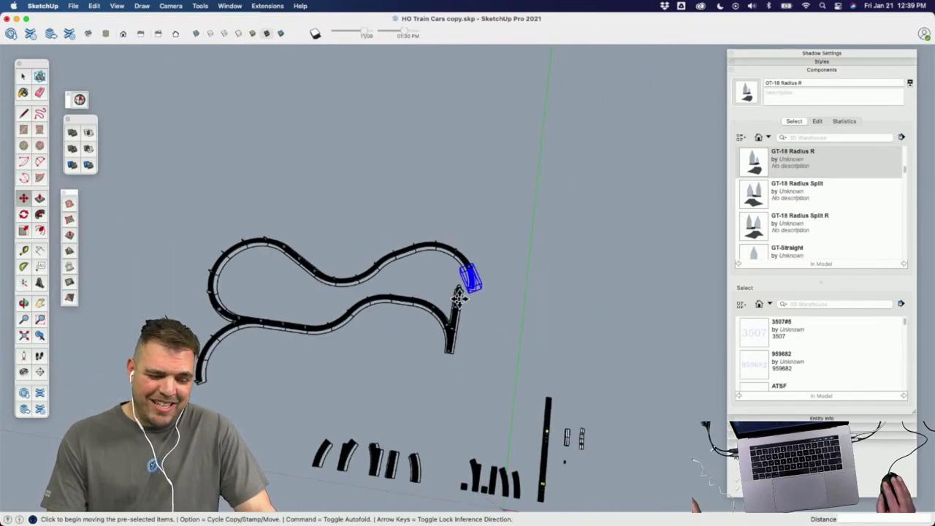
scroll(438, 317, "up", 2)
scroll(488, 286, "down", 3)
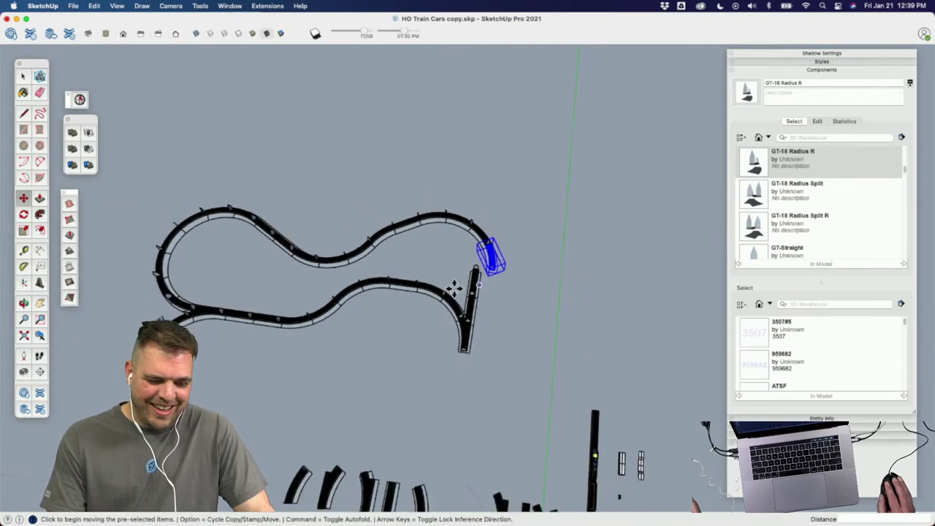
scroll(392, 299, "up", 2)
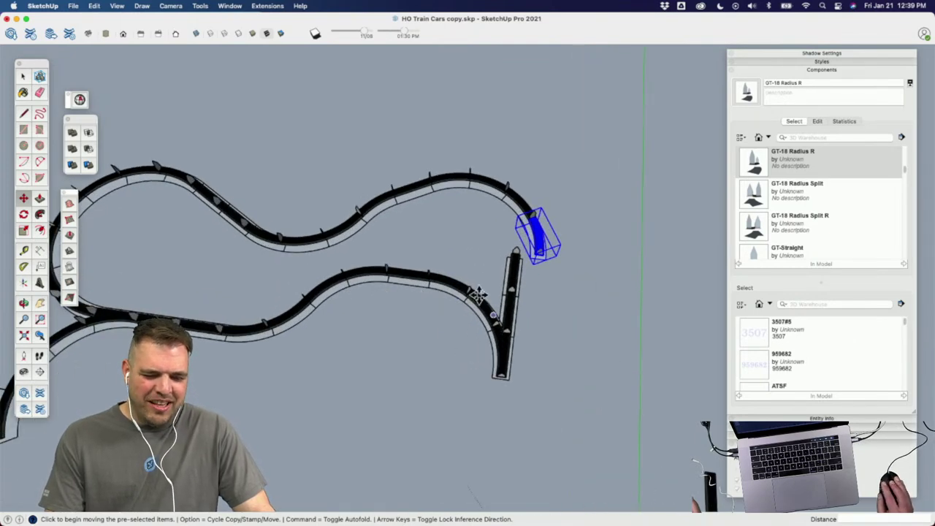
scroll(479, 294, "down", 2)
mouse_move(445, 265)
middle_mouse_down()
mouse_move(463, 275)
mouse_move(429, 259)
middle_mouse_up()
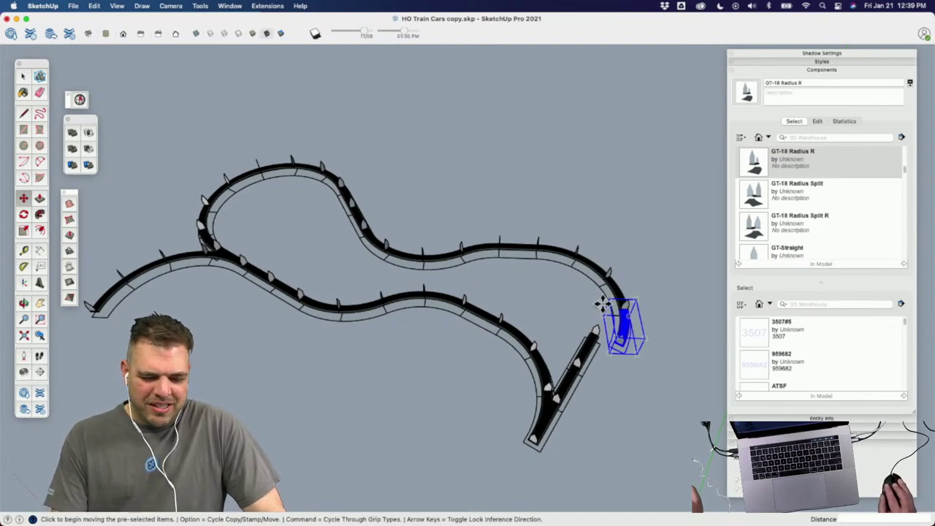
mouse_move(553, 307)
middle_mouse_down()
mouse_move(428, 297)
mouse_move(526, 340)
mouse_move(528, 365)
mouse_move(511, 317)
mouse_move(527, 300)
middle_mouse_up()
key("m")
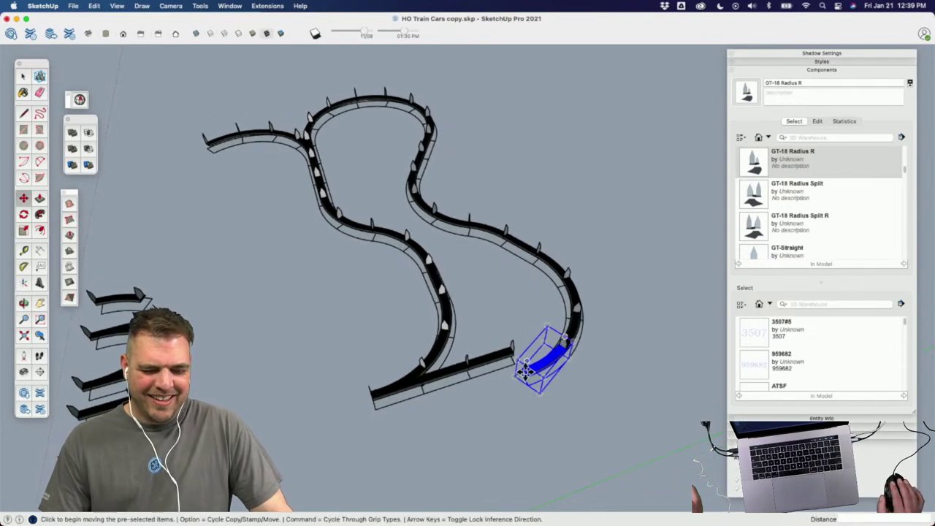
scroll(569, 365, "up", 3)
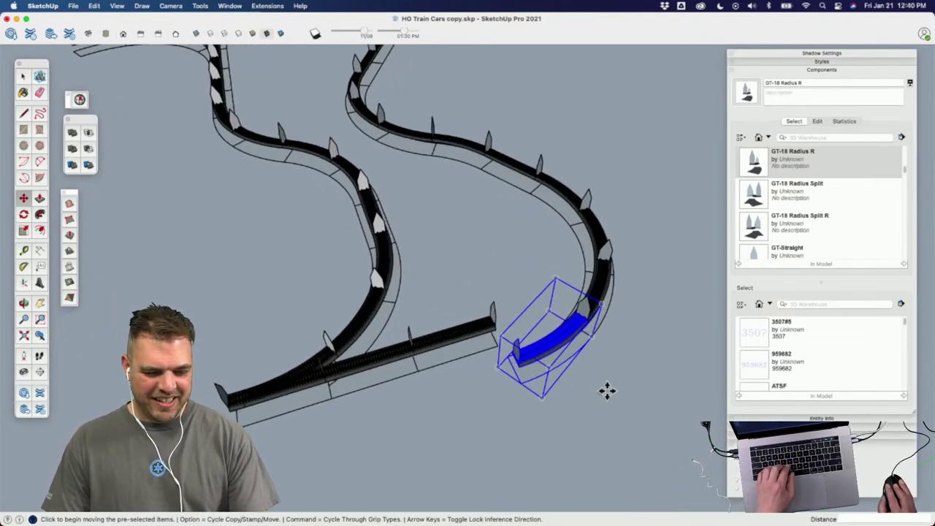
scroll(569, 402, "down", 3)
middle_click_drag(531, 414, 478, 303)
scroll(476, 304, "down", 2)
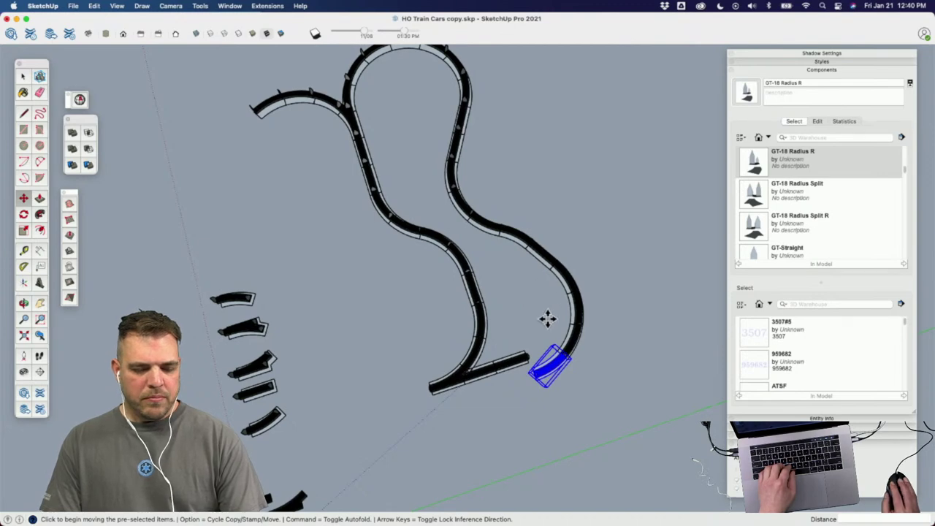
scroll(548, 318, "up", 4)
scroll(538, 385, "down", 4)
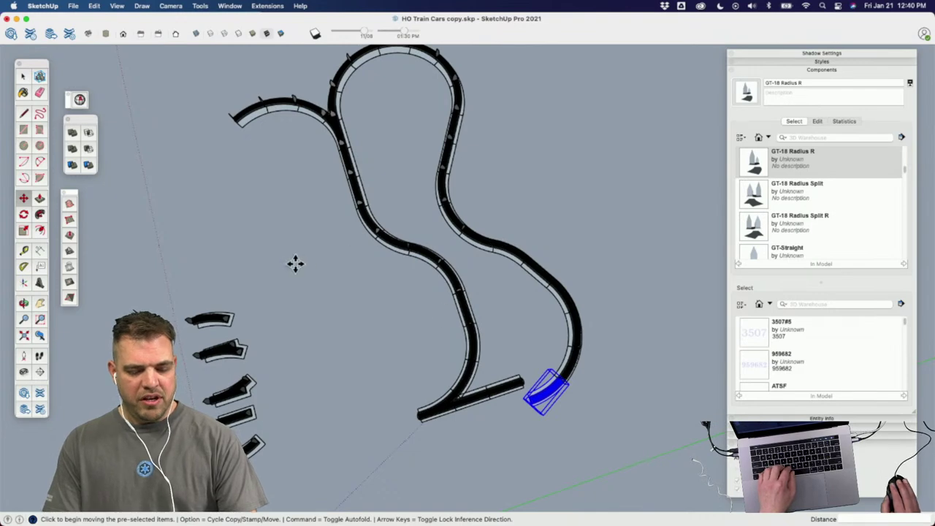
middle_click_drag(295, 263, 349, 266)
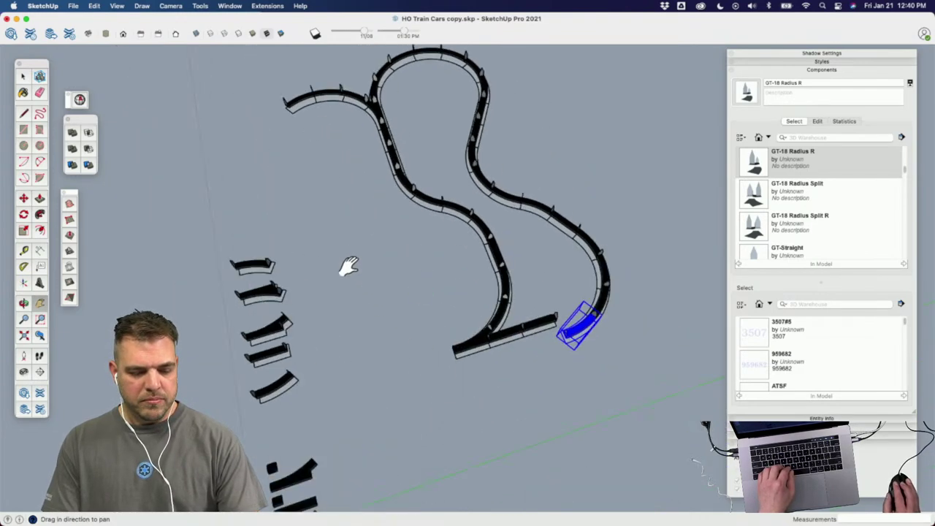
scroll(577, 296, "up", 3)
middle_click_drag(571, 286, 431, 336)
middle_click_drag(488, 304, 404, 305)
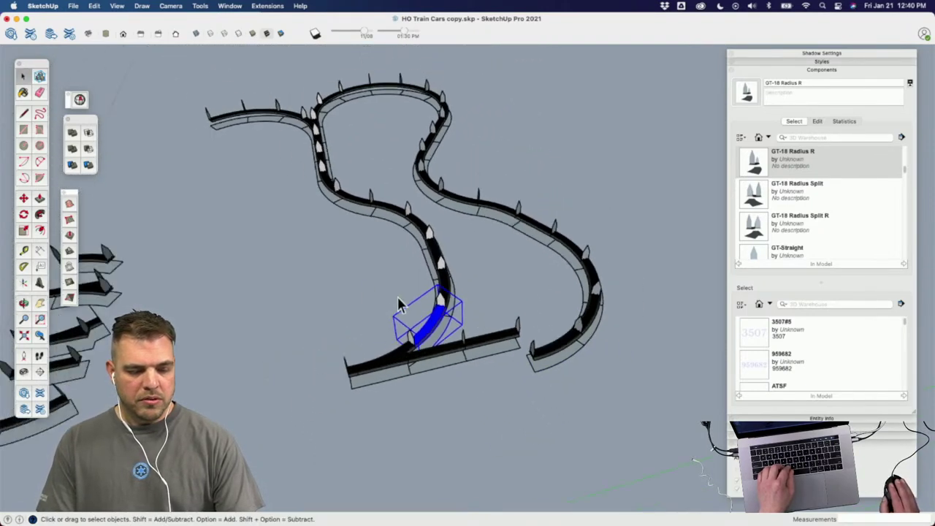
middle_click_drag(286, 249, 432, 304)
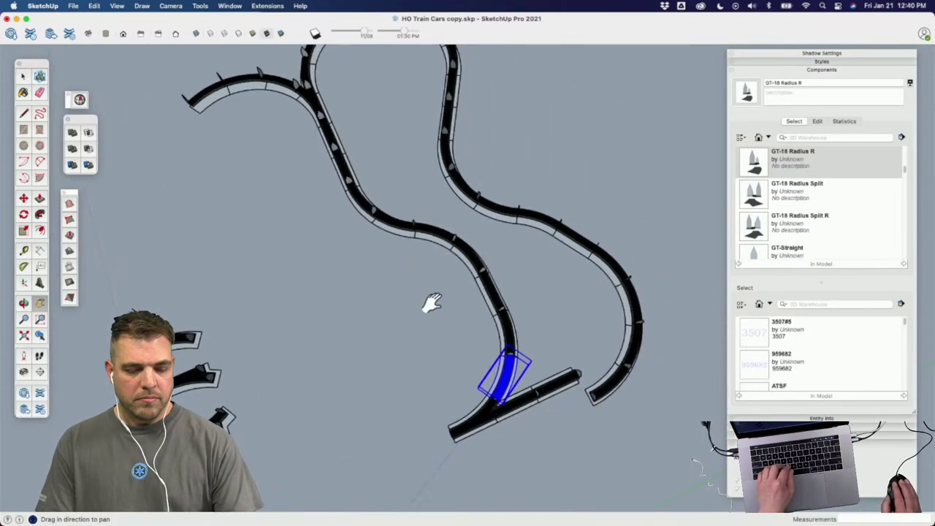
middle_click_drag(546, 300, 479, 281)
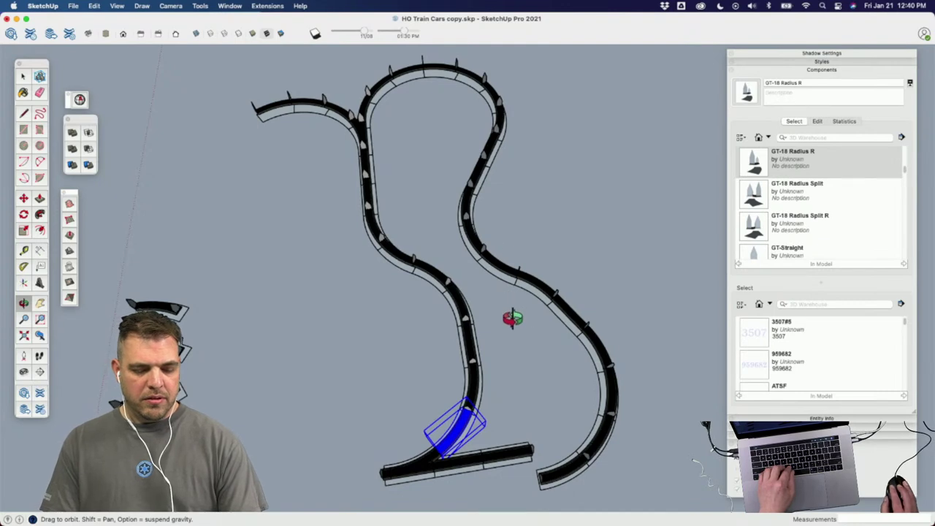
left_click_drag(532, 365, 604, 317)
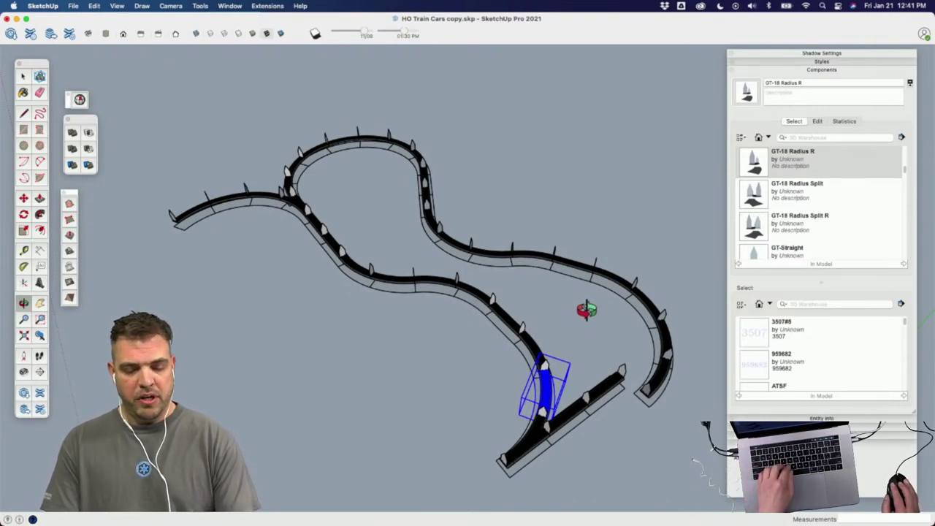
scroll(608, 323, "up", 2)
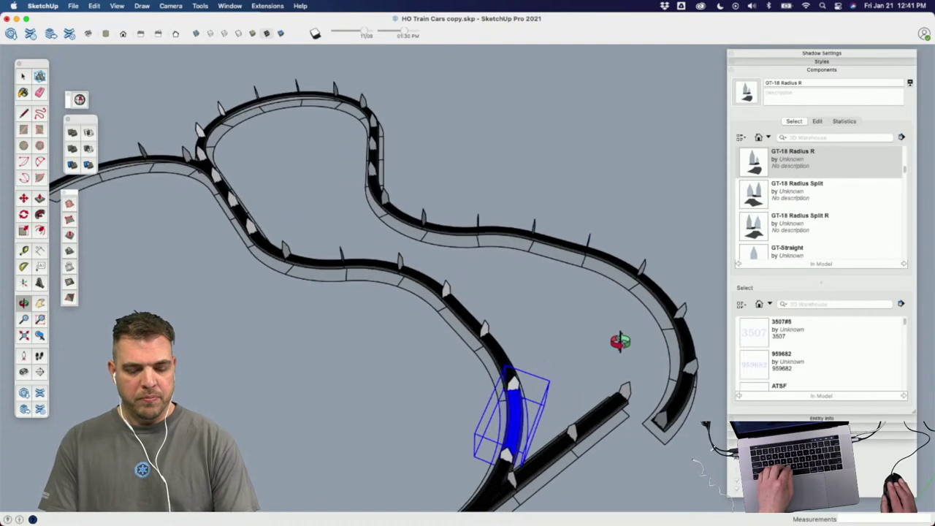
left_click_drag(619, 341, 599, 325)
middle_click_drag(598, 325, 329, 432)
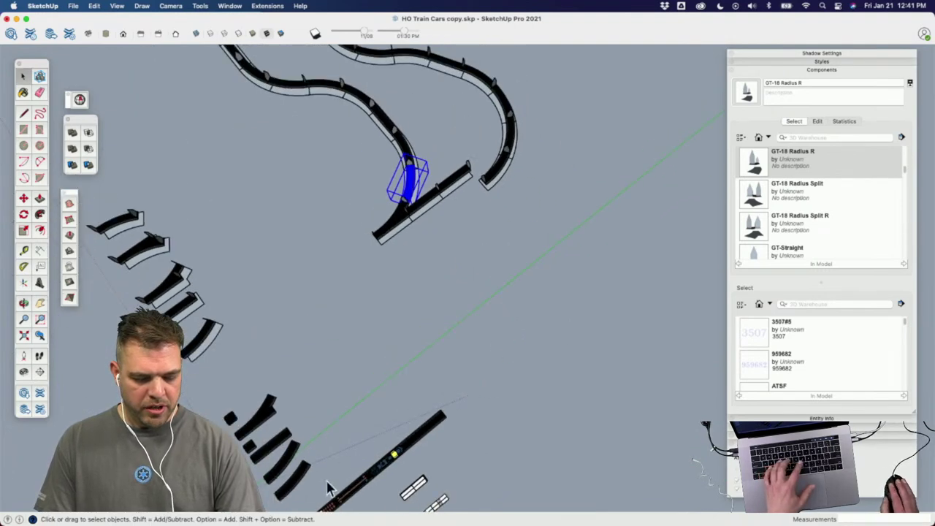
Step: Select a loose spare track piece below the layout, then clear the selection
left_click(293, 476)
key("m")
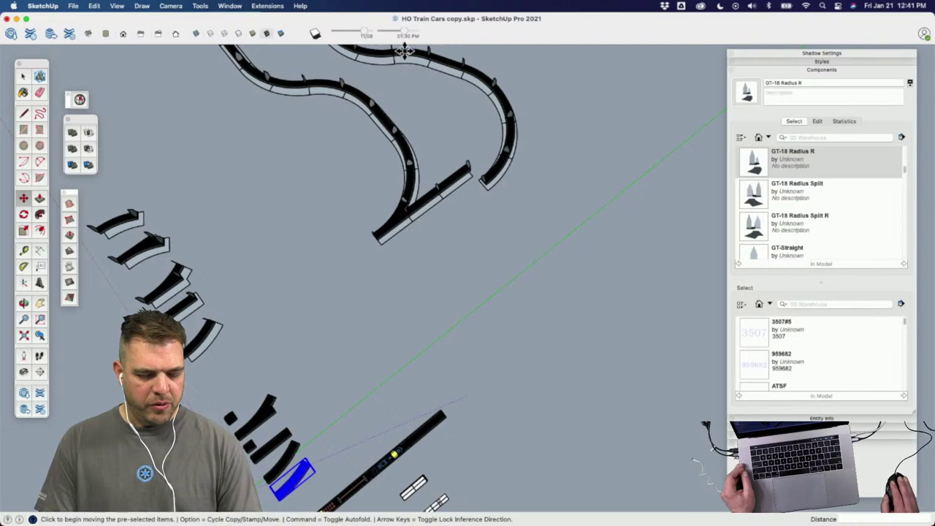
key("space")
left_click(494, 253)
middle_click_drag(372, 236, 296, 182)
scroll(296, 182, "up", 5)
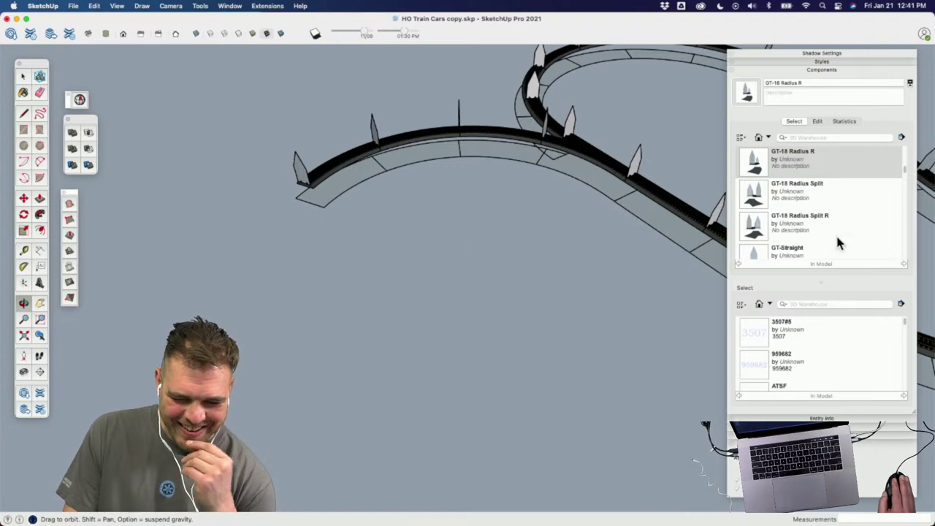
Step: Place a GT-18 Radius L curve at the track's left end instead of a Radius R
left_click(756, 165)
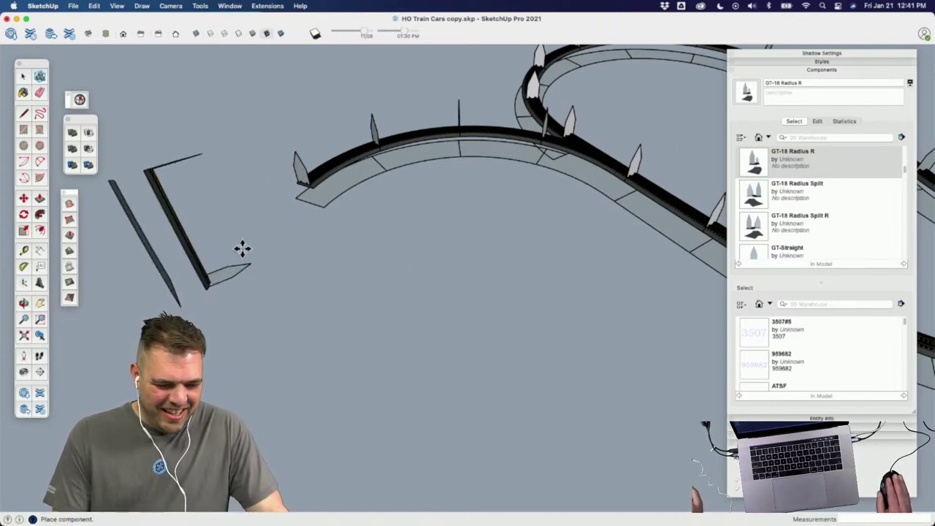
left_click(300, 153)
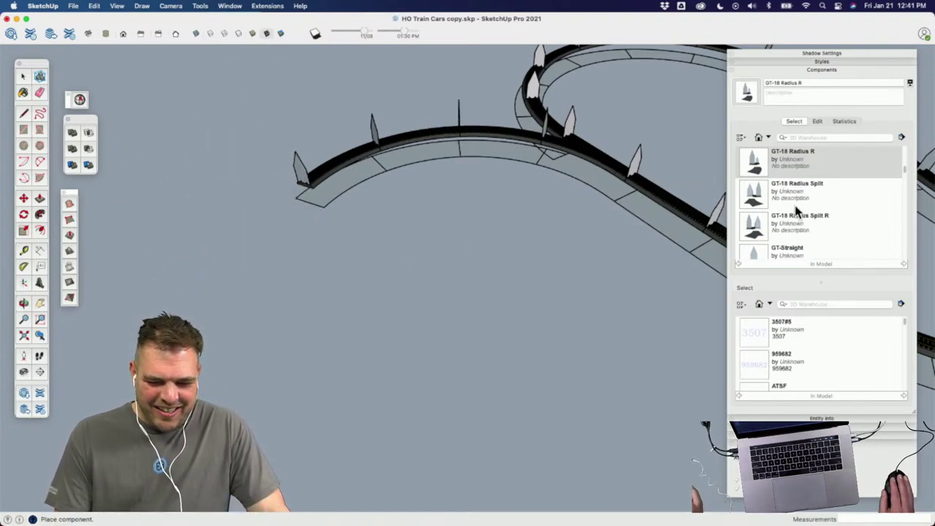
scroll(796, 203, "up", 1)
scroll(782, 176, "up", 1)
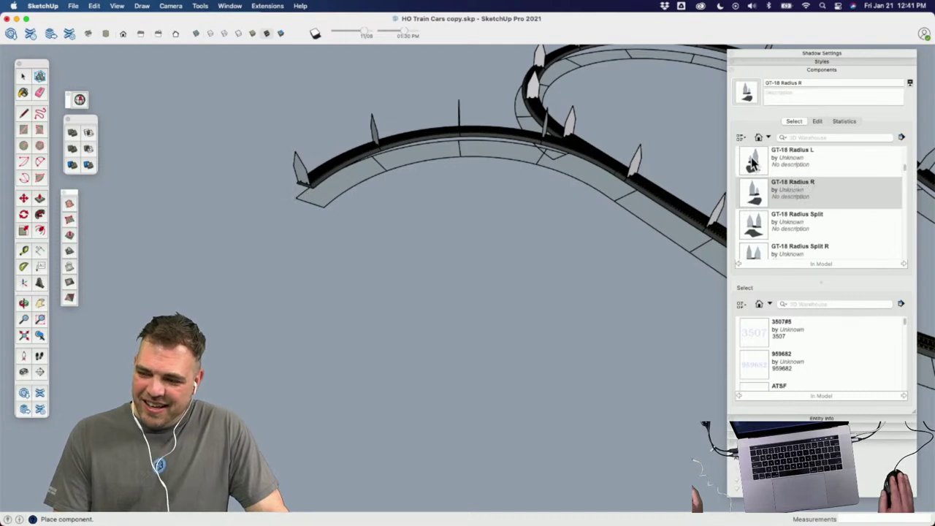
left_click(752, 164)
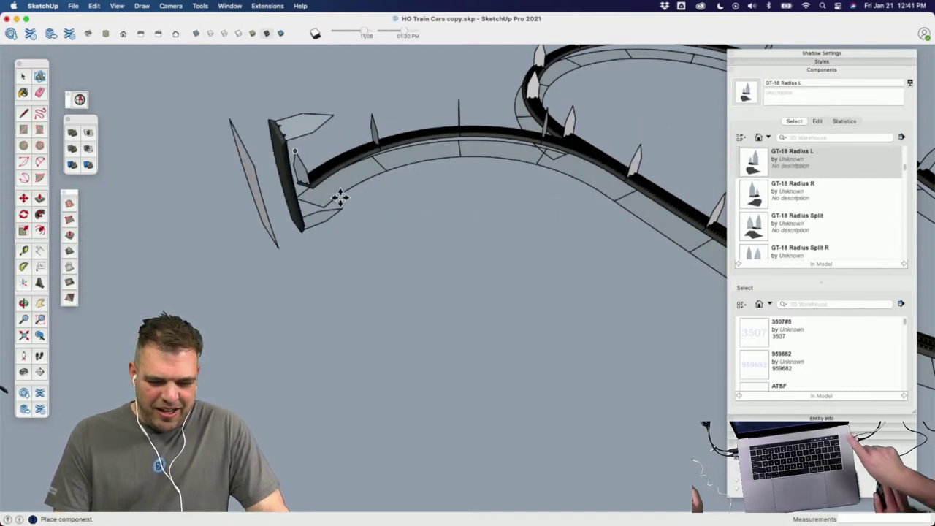
left_click(299, 150)
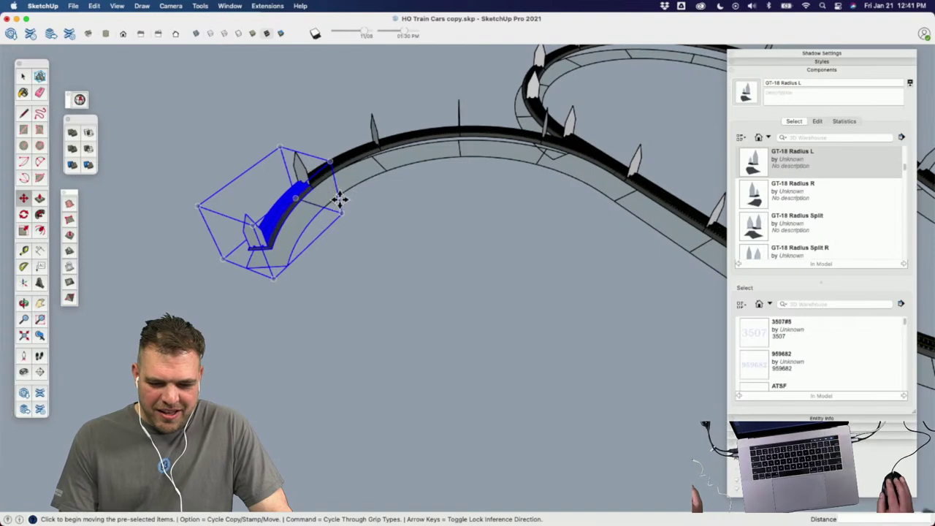
scroll(580, 271, "down", 2)
scroll(580, 270, "down", 5)
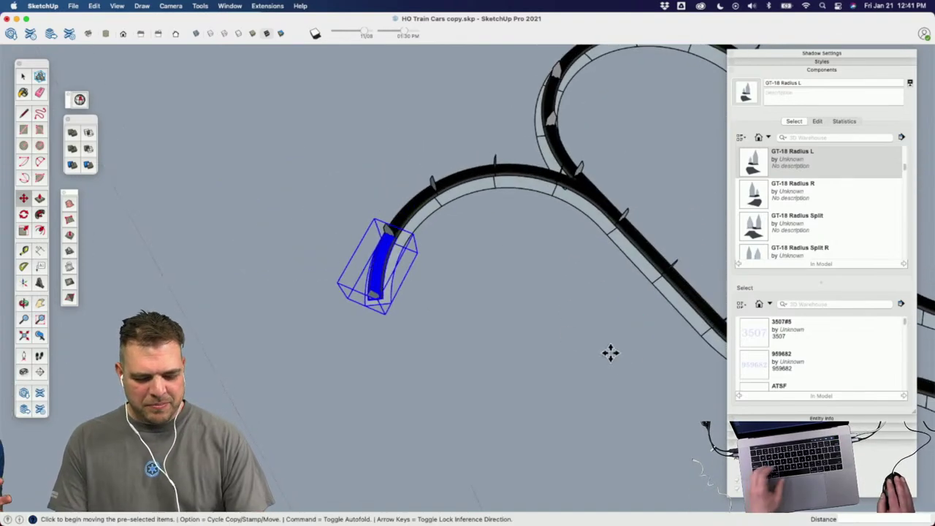
scroll(489, 254, "down", 3)
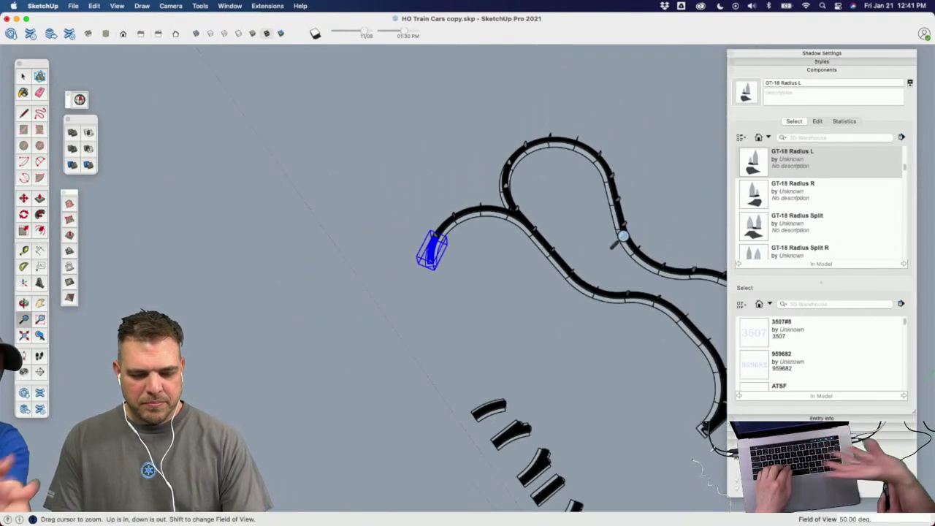
Step: Select the junction track piece and start moving it to join the main line
key("space")
left_click(523, 229)
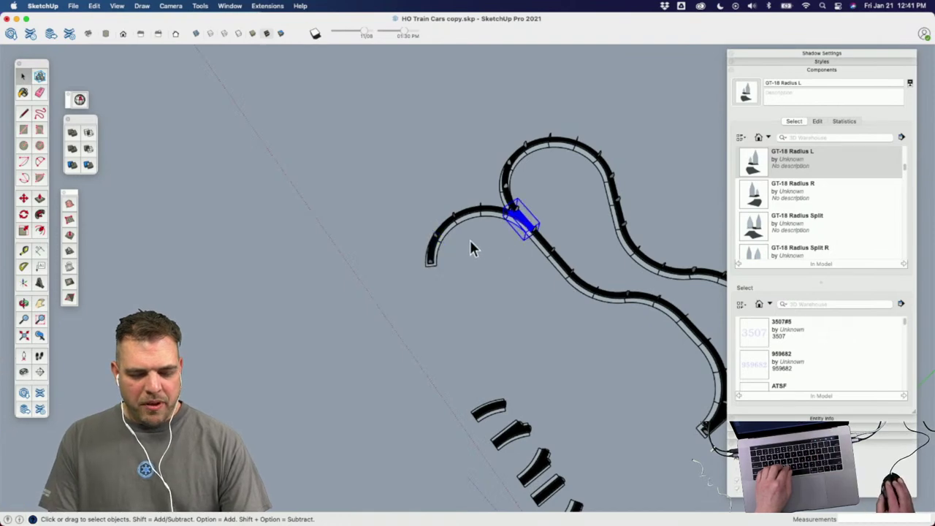
scroll(470, 247, "down", 2)
middle_click_drag(470, 247, 436, 254, "shift")
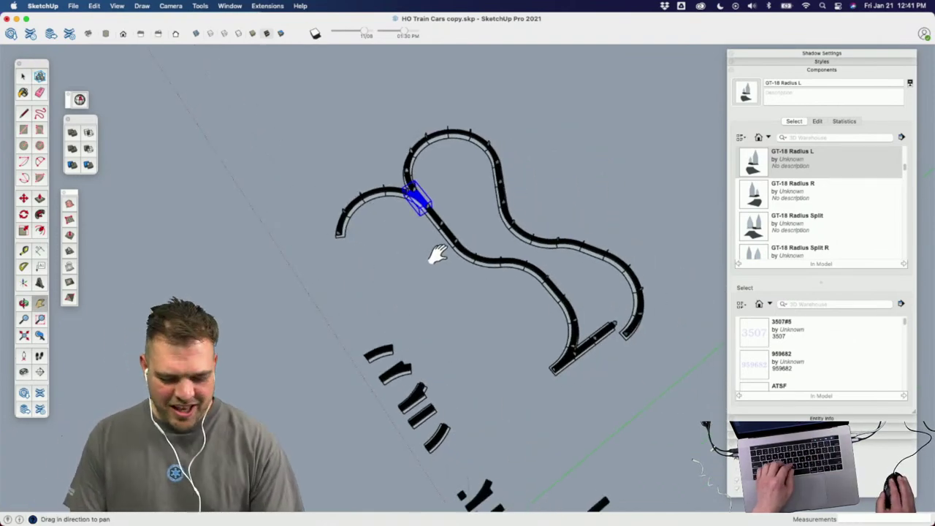
key("m")
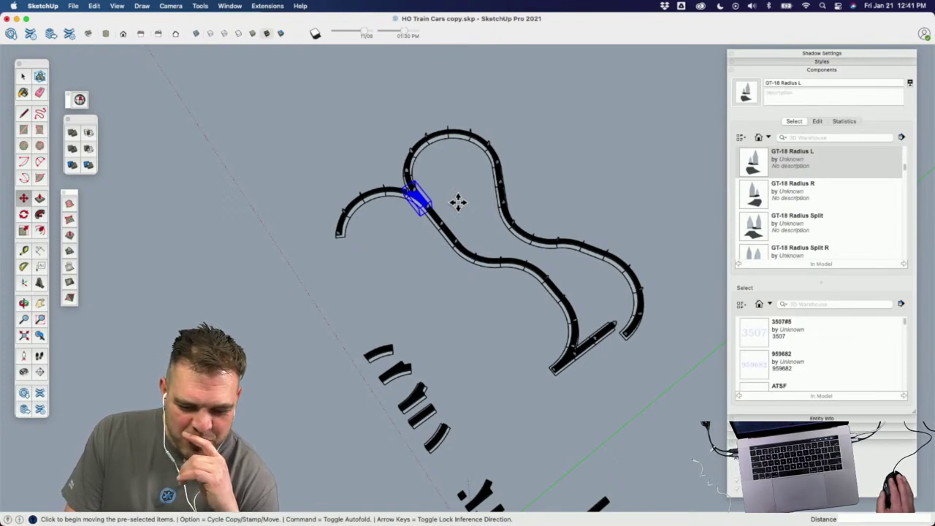
left_click(458, 202)
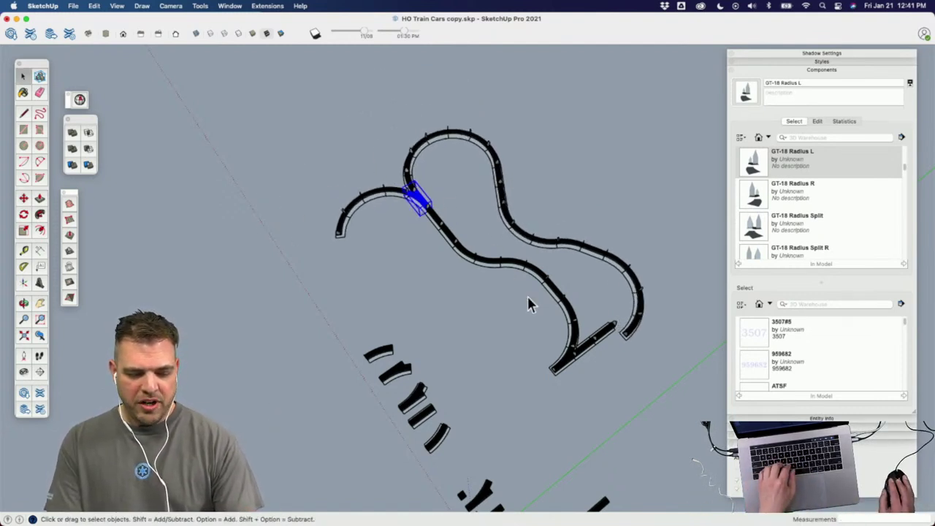
Step: Snap the junction piece into the track joint and move it into alignment
middle_click_drag(514, 280, 484, 144)
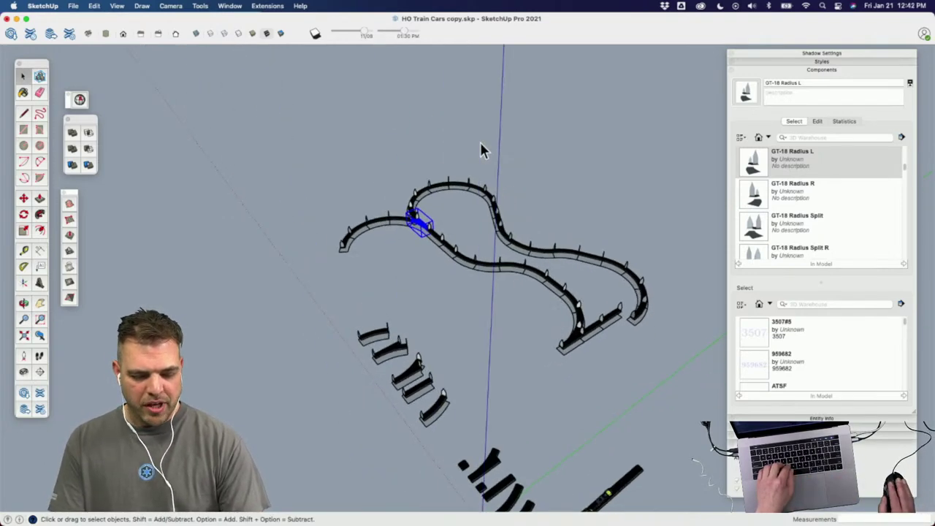
middle_click_drag(662, 384, 573, 272)
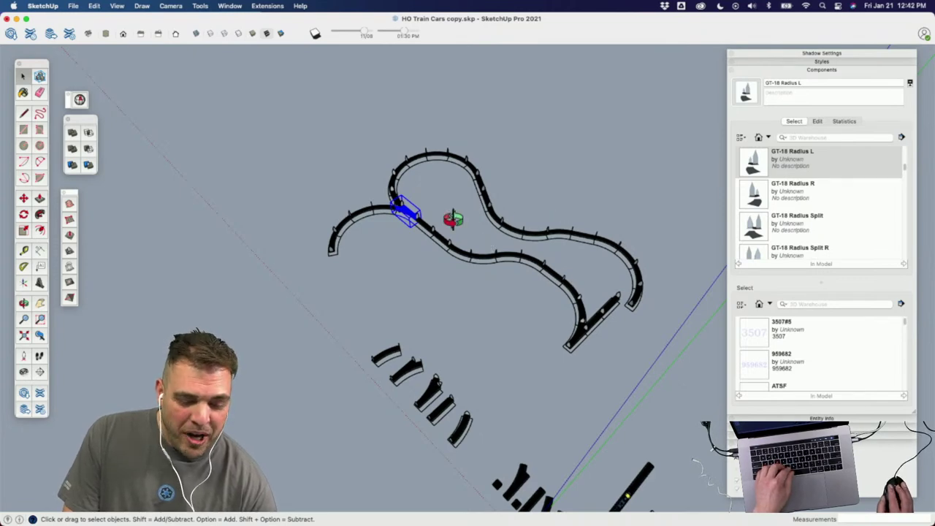
middle_click_drag(453, 219, 457, 265)
scroll(417, 232, "up", 5)
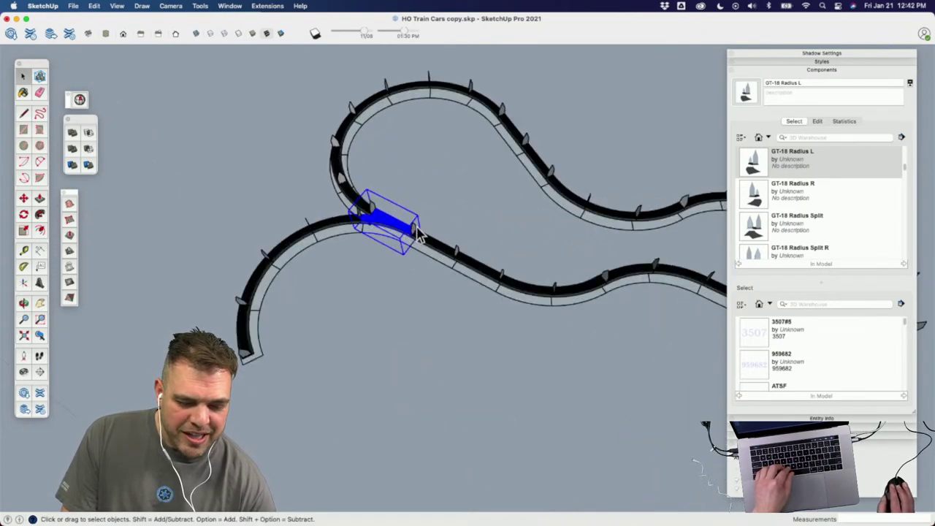
middle_click_drag(396, 255, 507, 282)
key("m")
left_click(424, 292)
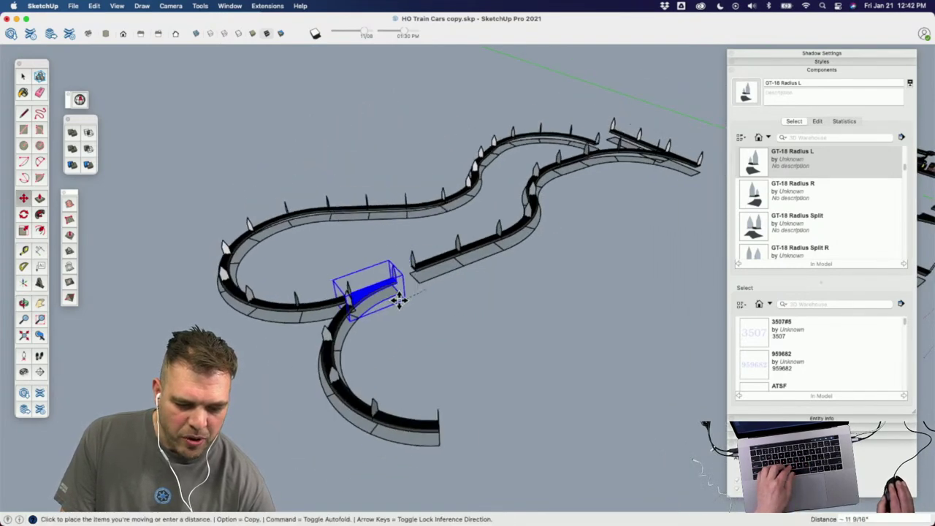
middle_click_drag(399, 301, 420, 285)
left_click(420, 285)
key("space")
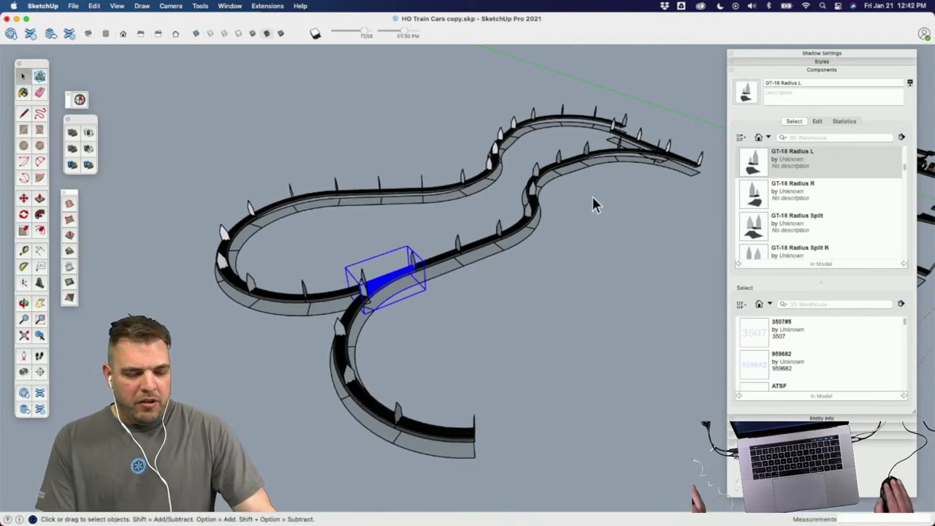
Step: Move the upper curve piece into the S-curve's top end
left_click(406, 194)
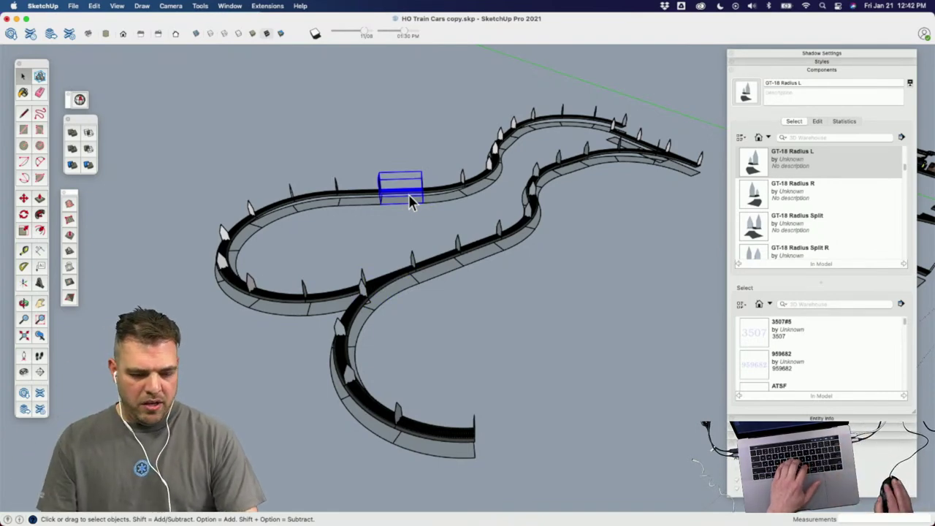
key("m")
left_click(446, 219)
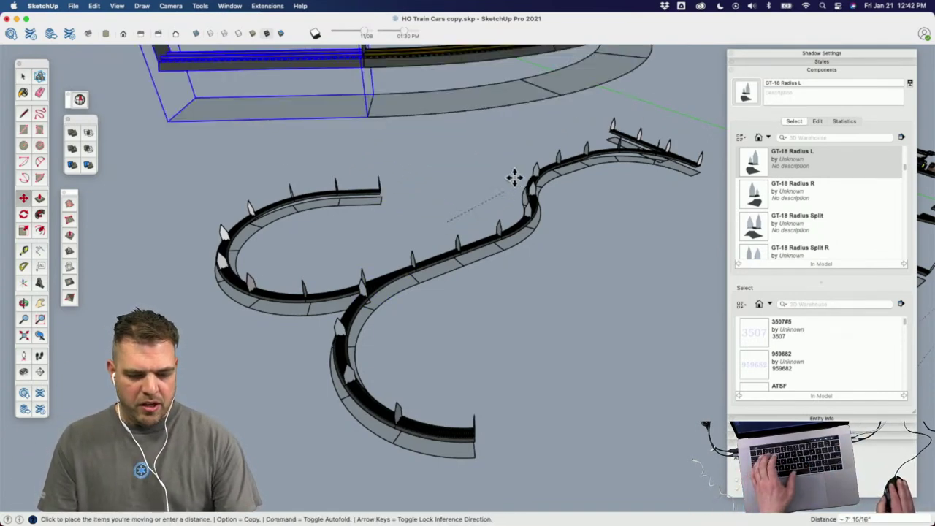
left_click(535, 201)
key("space")
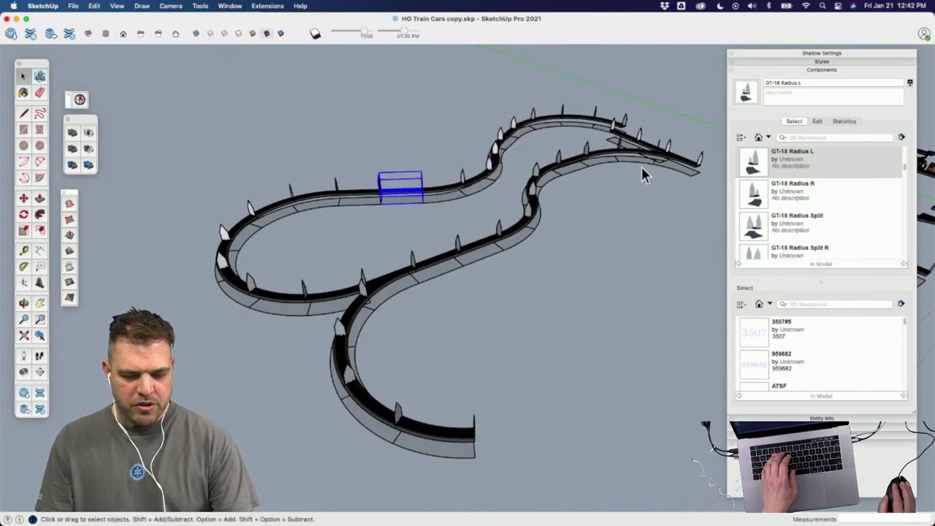
Step: Begin moving the far-end track piece, cancel it, and select the crossing straight
mouse_move(643, 175)
middle_mouse_down()
mouse_move(559, 212)
mouse_move(755, 165)
mouse_move(636, 212)
mouse_move(637, 182)
middle_mouse_up()
left_click(715, 183)
key("m")
left_click(614, 209)
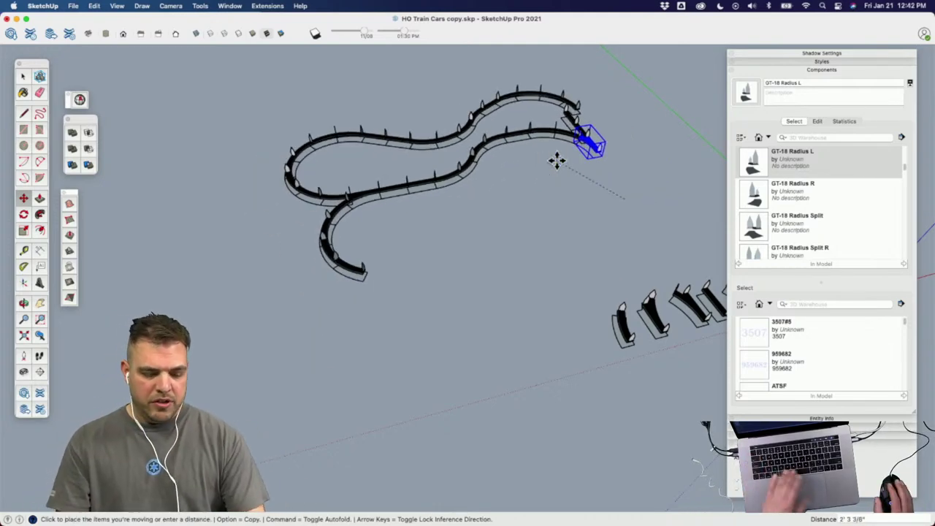
key("space")
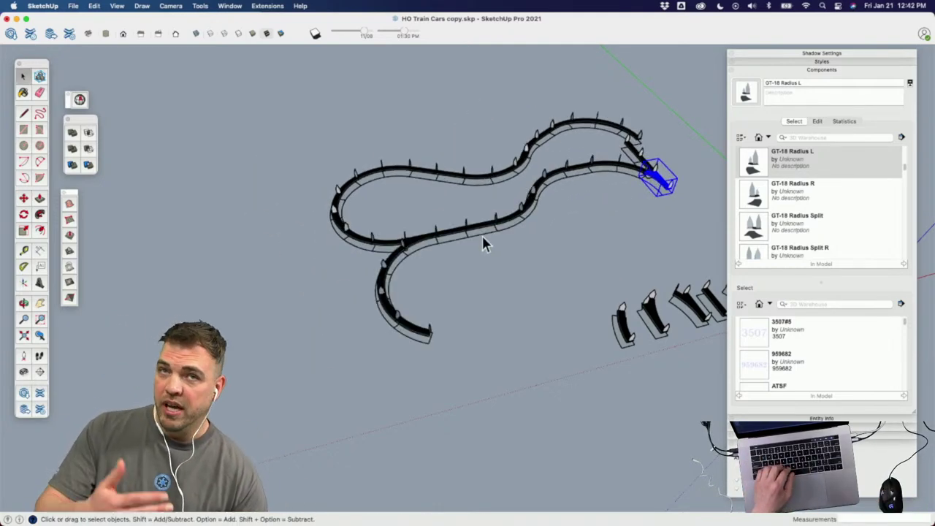
scroll(479, 232, "up", 2)
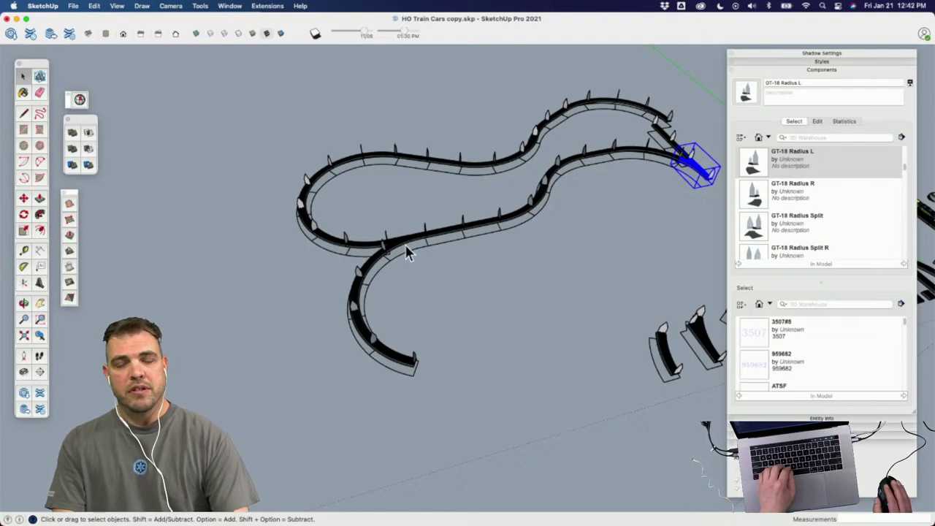
scroll(442, 236, "up", 2)
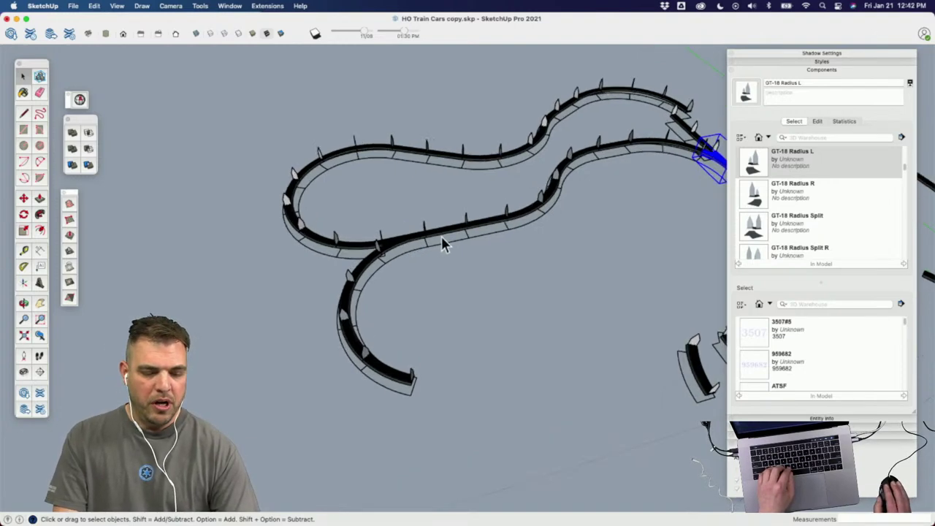
scroll(455, 237, "down", 2)
left_click(455, 236)
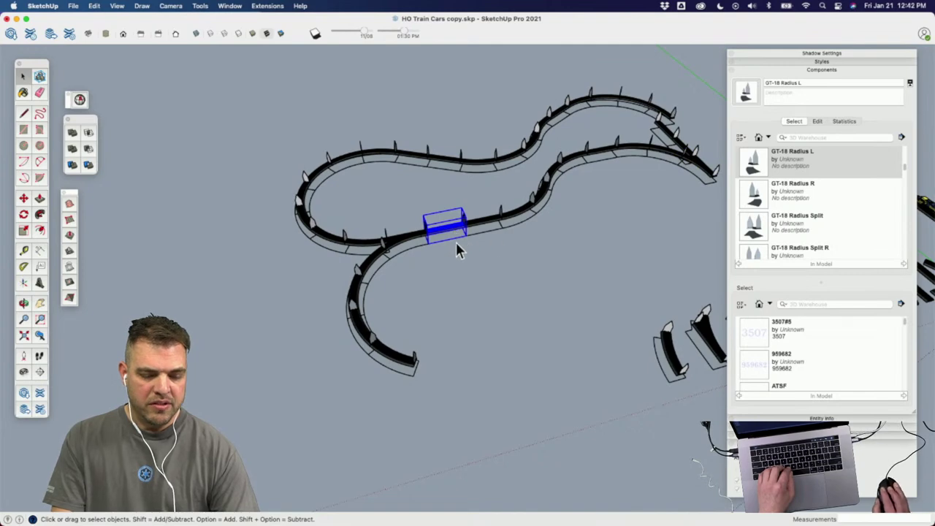
Step: Detach the crossing track piece through its context menu so it moves freely
mouse_move(456, 244)
middle_mouse_down()
mouse_move(380, 263)
mouse_move(448, 243)
middle_mouse_up()
scroll(448, 223, "up", 1)
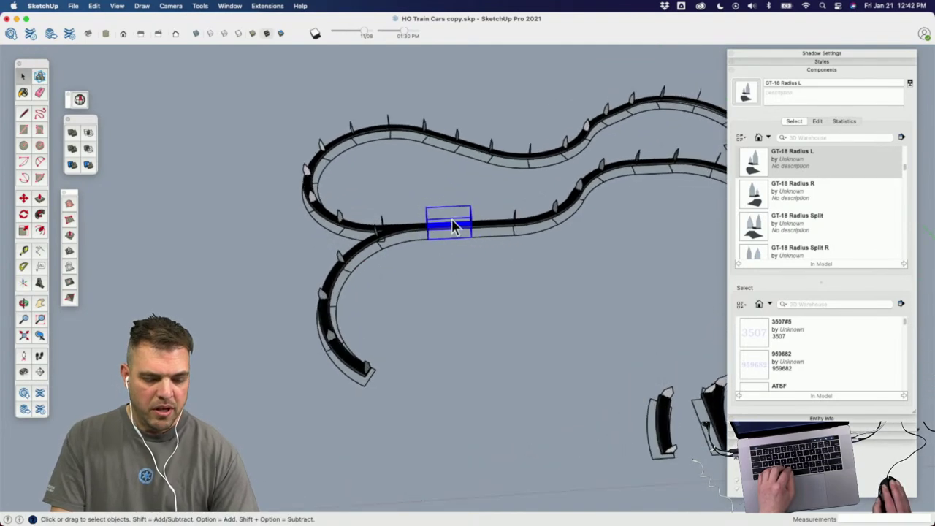
right_click(454, 228)
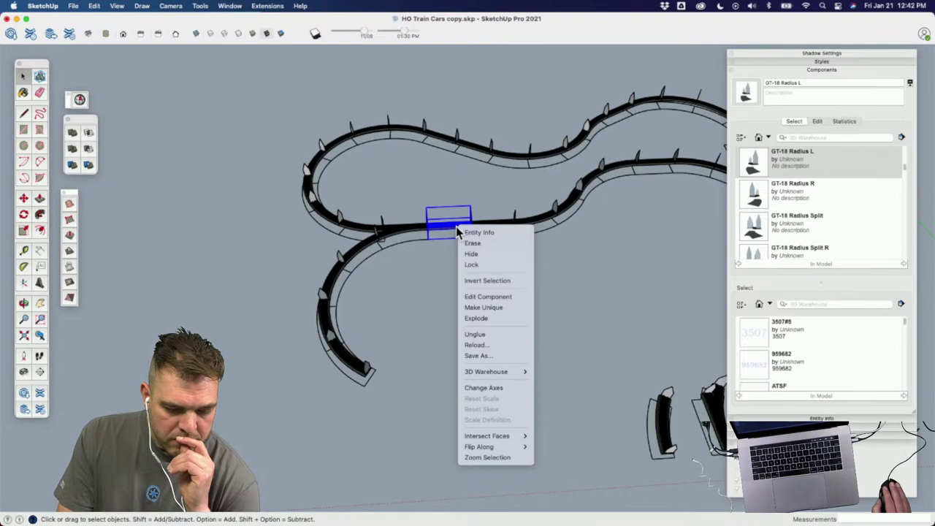
left_click(475, 334)
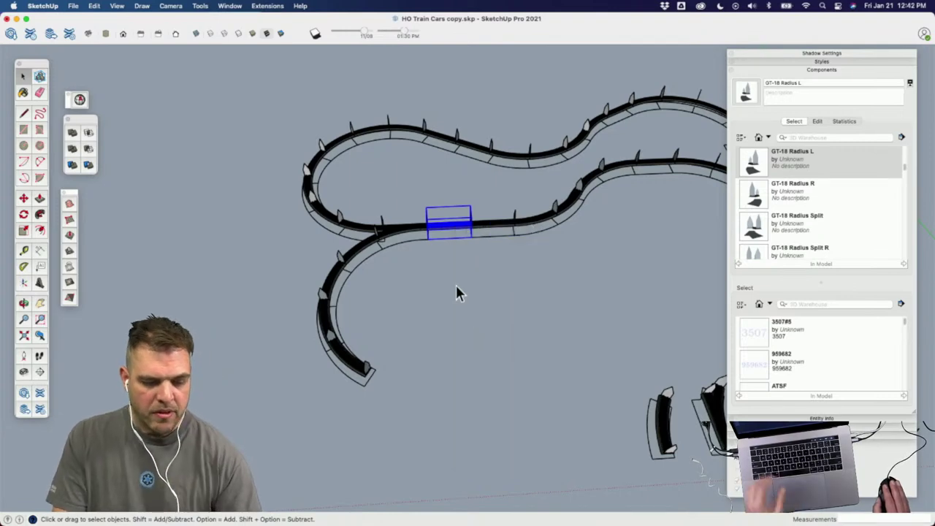
left_click(448, 274)
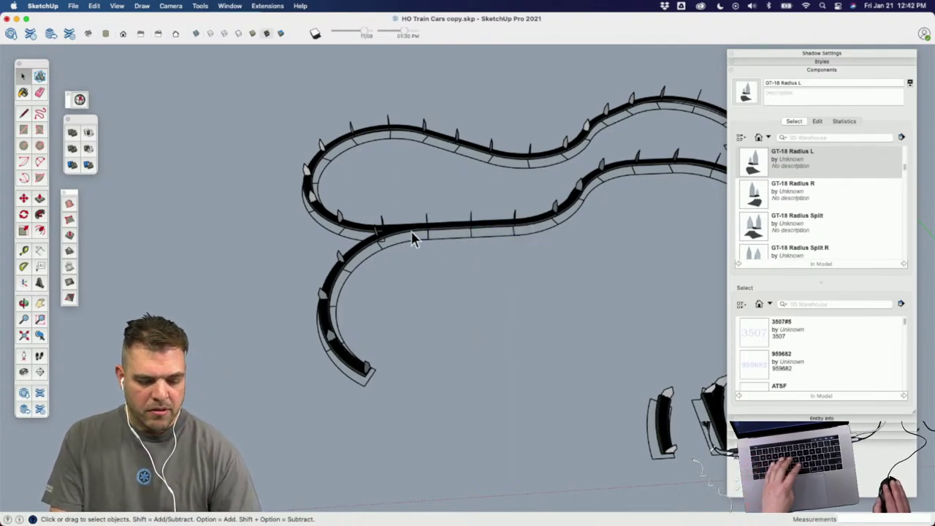
Step: Move the crossing piece further left along the main line
left_click(447, 228)
key("m")
left_click(480, 265)
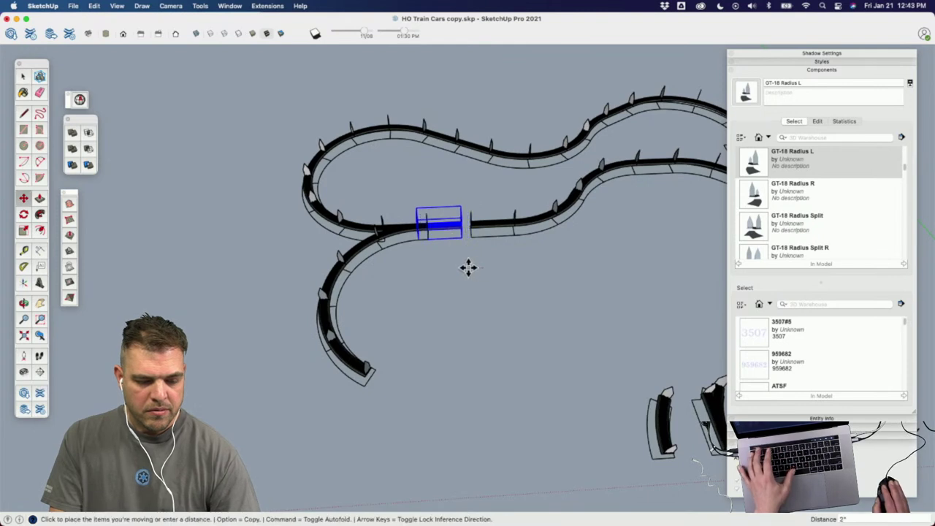
left_click(428, 247)
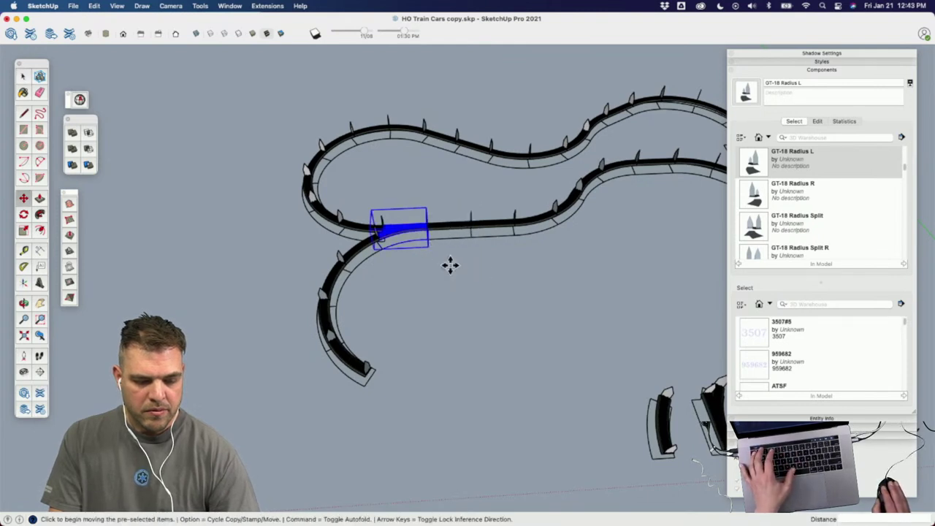
left_click(448, 266)
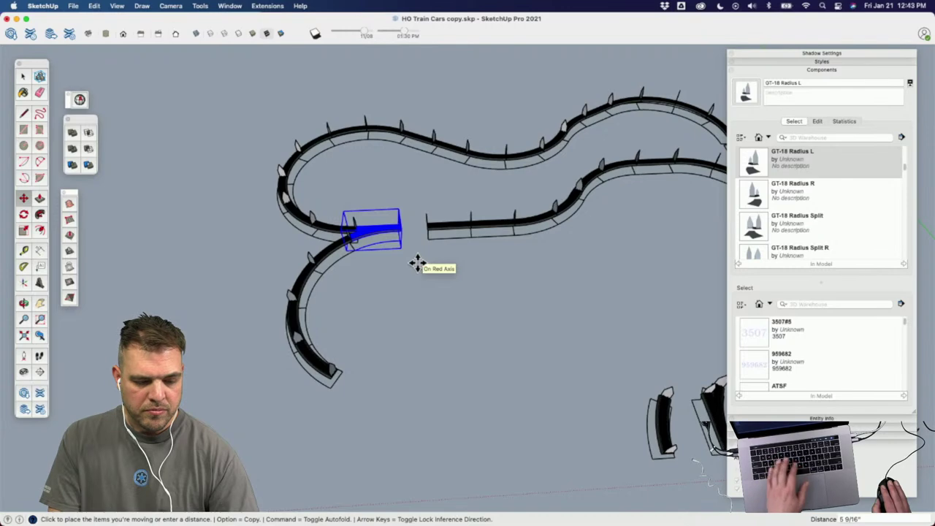
left_click(418, 263)
scroll(360, 274, "down", 3)
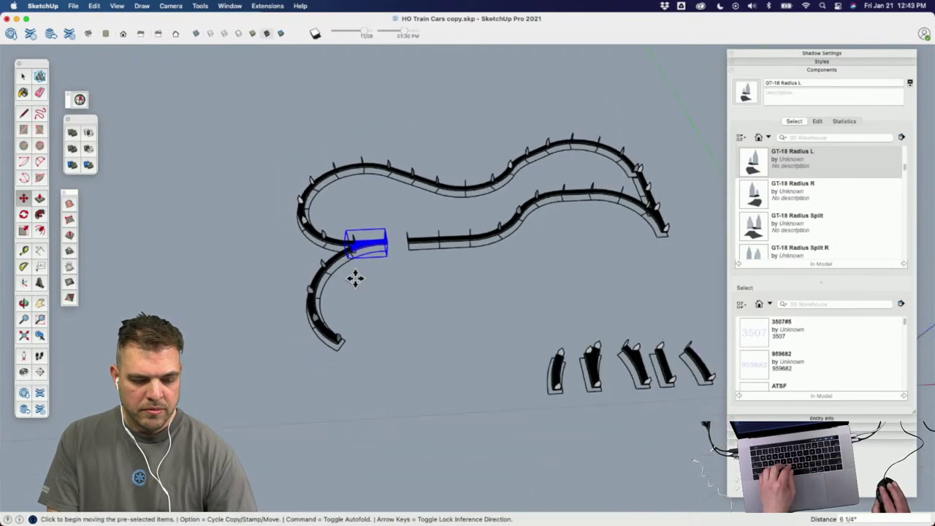
key("space")
Step: Start shifting the neighbouring track section upward, then cancel and reorient the view
left_click(396, 262)
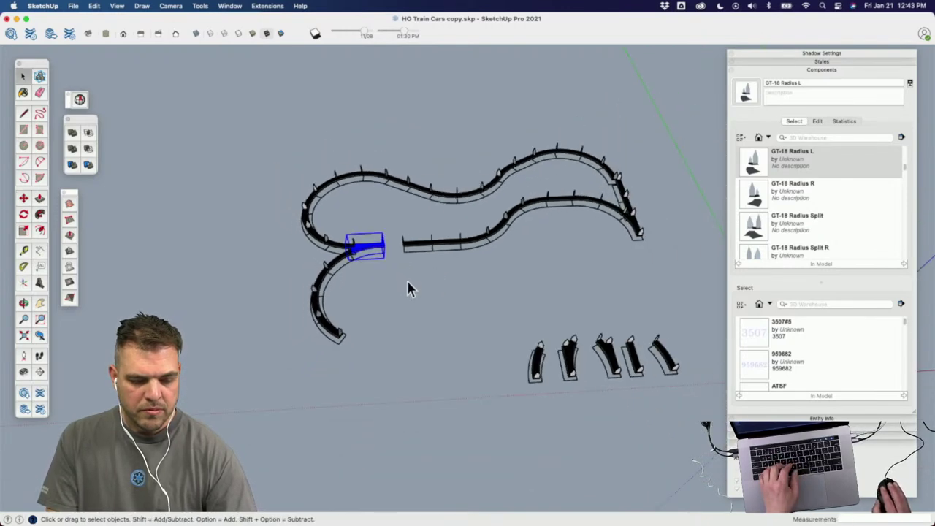
key("m")
left_click(407, 289)
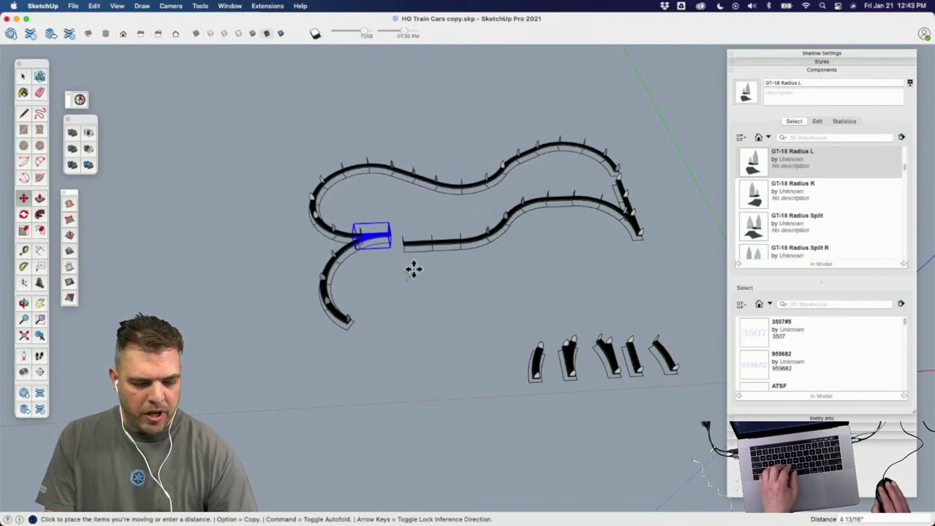
key("space")
middle_click_drag(376, 252, 396, 257)
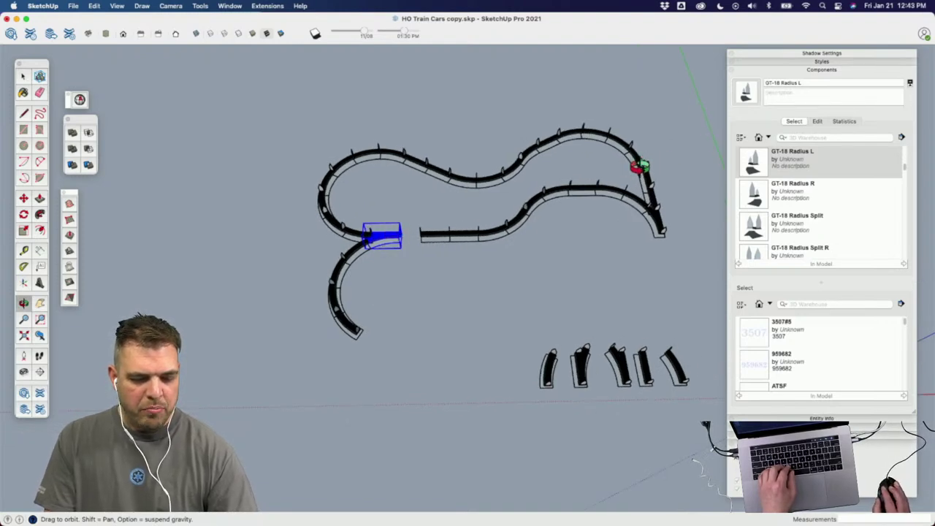
middle_click_drag(487, 244, 300, 234)
key("space")
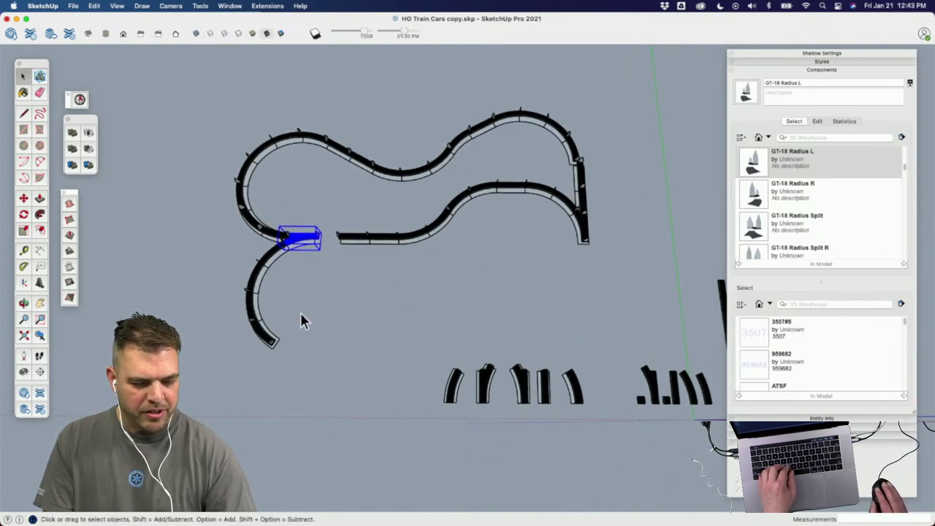
left_click_drag(187, 84, 311, 344, "shift")
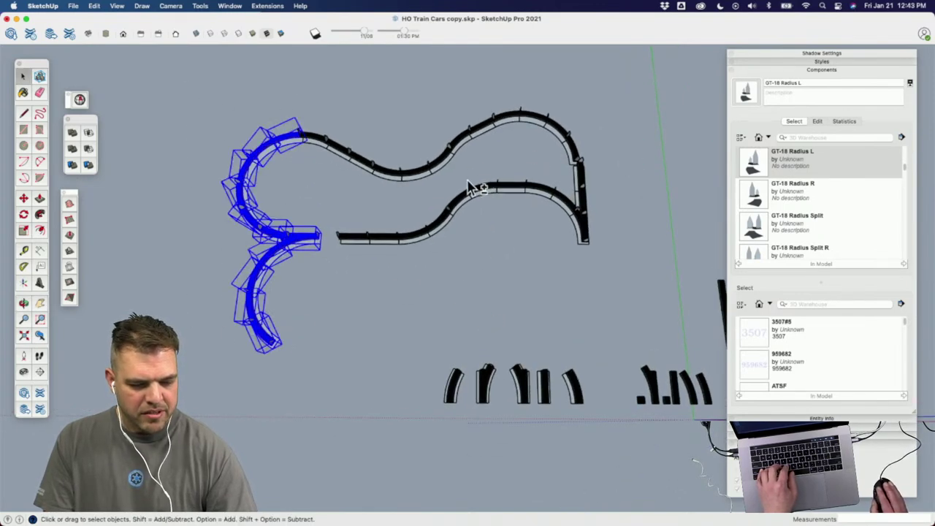
left_click_drag(327, 104, 327, 105, "shift")
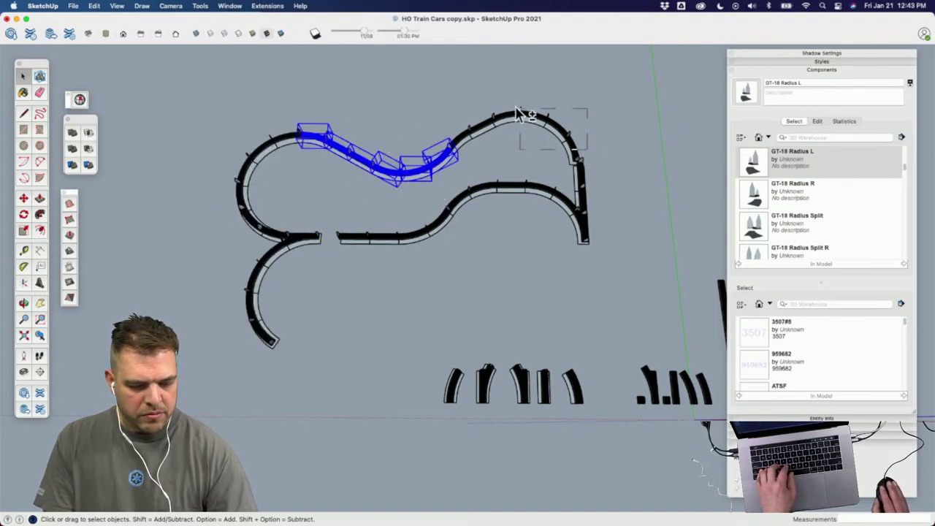
left_click_drag(466, 96, 467, 96, "shift")
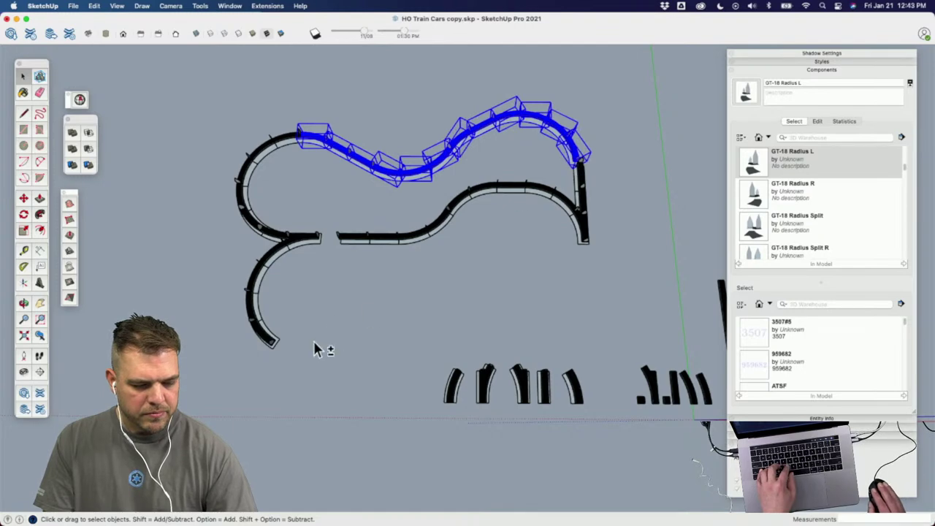
left_click_drag(203, 193, 203, 194, "shift")
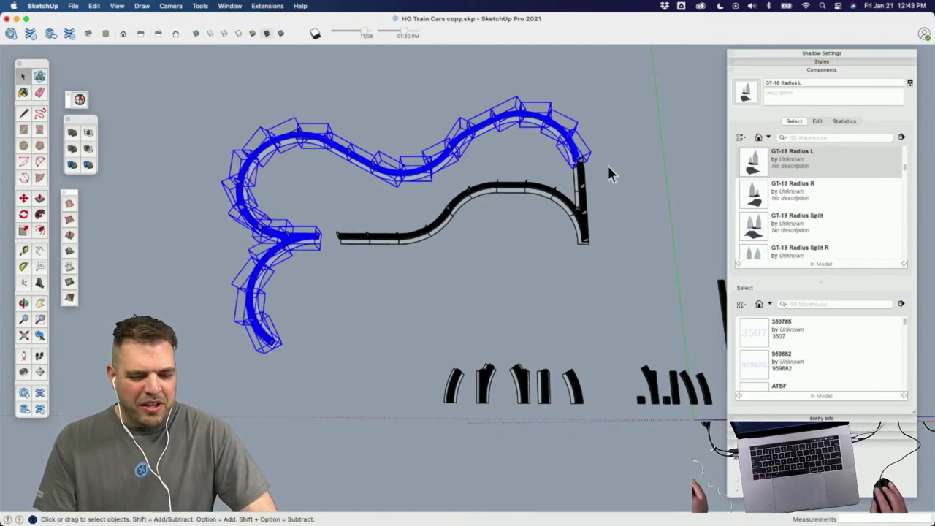
scroll(607, 163, "up", 10)
middle_click_drag(586, 203, 528, 206)
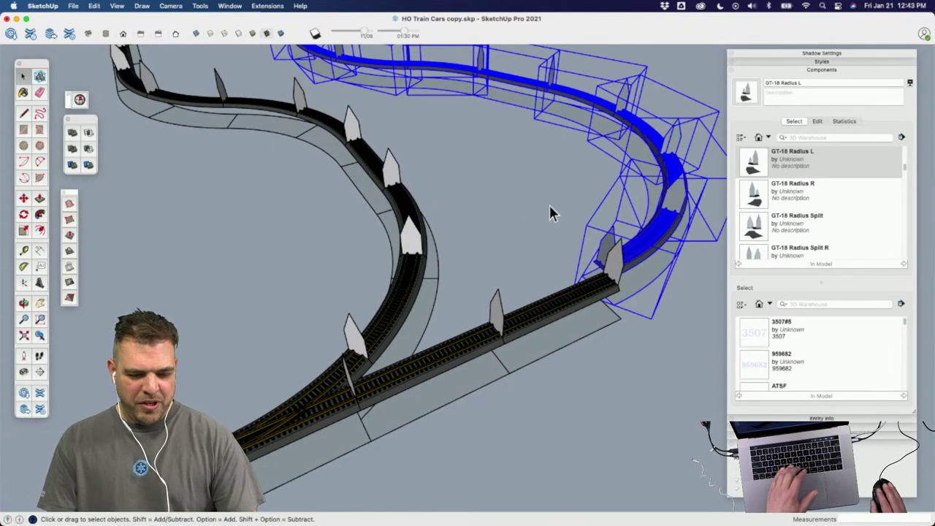
key("m")
left_click(612, 224)
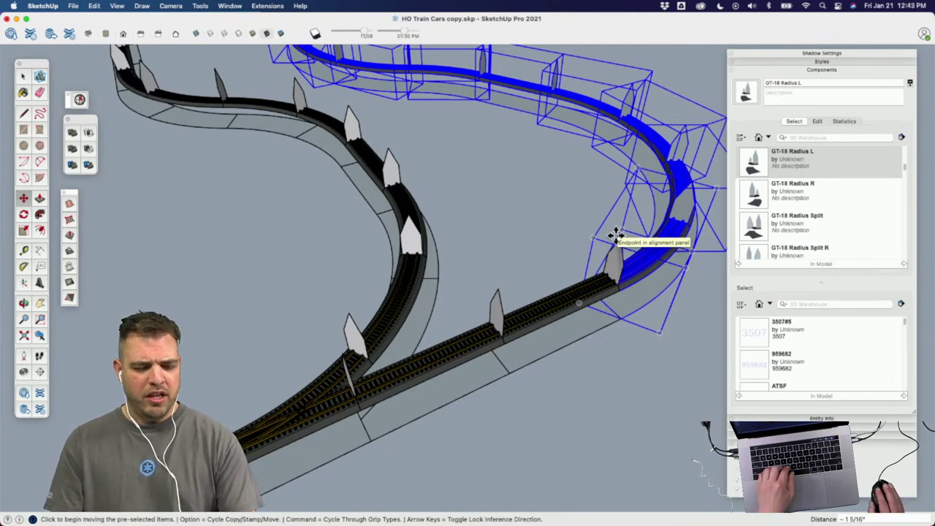
middle_click_drag(563, 299, 505, 240)
key("space")
key("o")
left_click_drag(265, 192, 532, 351)
key("space")
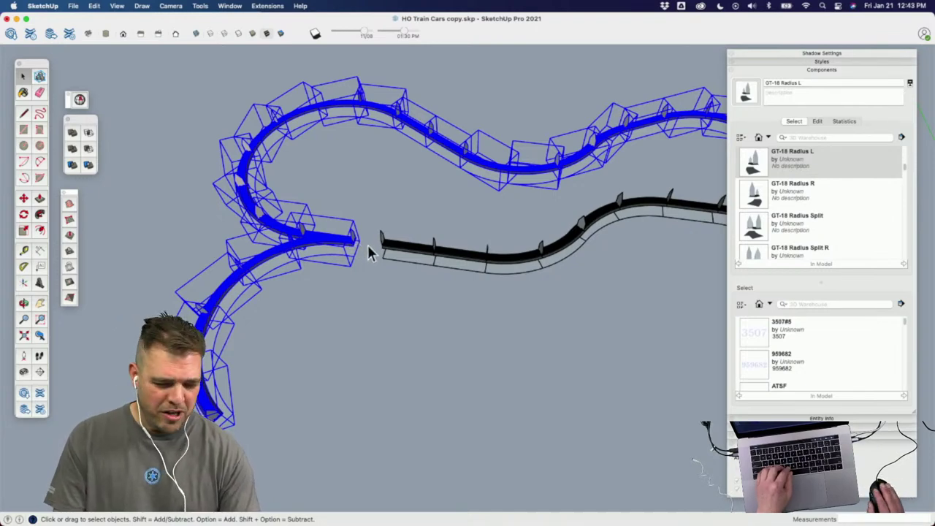
left_click(370, 252)
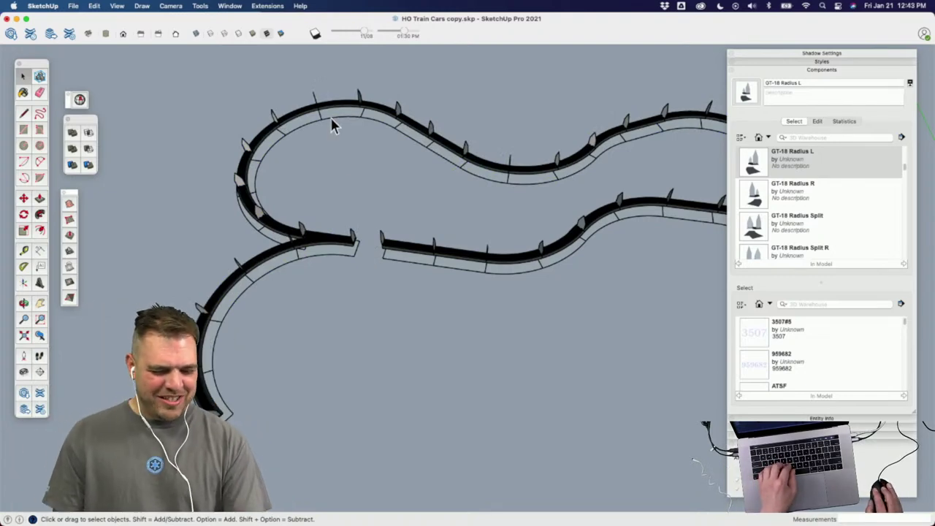
middle_click_drag(356, 209, 371, 248)
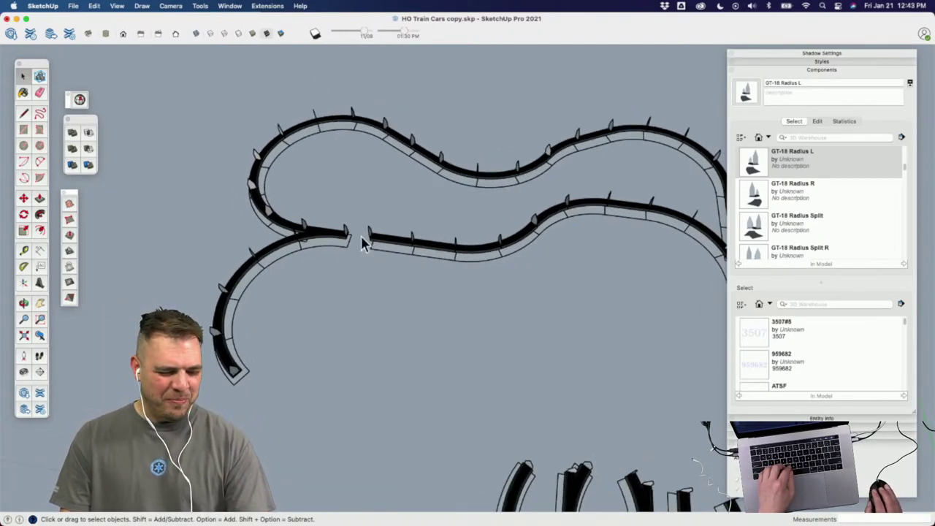
middle_click_drag(305, 288, 345, 191)
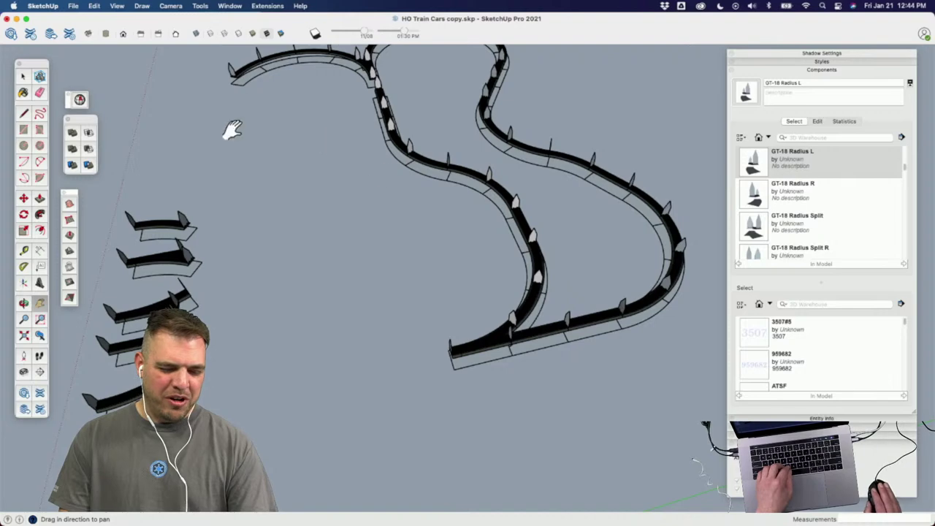
middle_click_drag(393, 284, 507, 276)
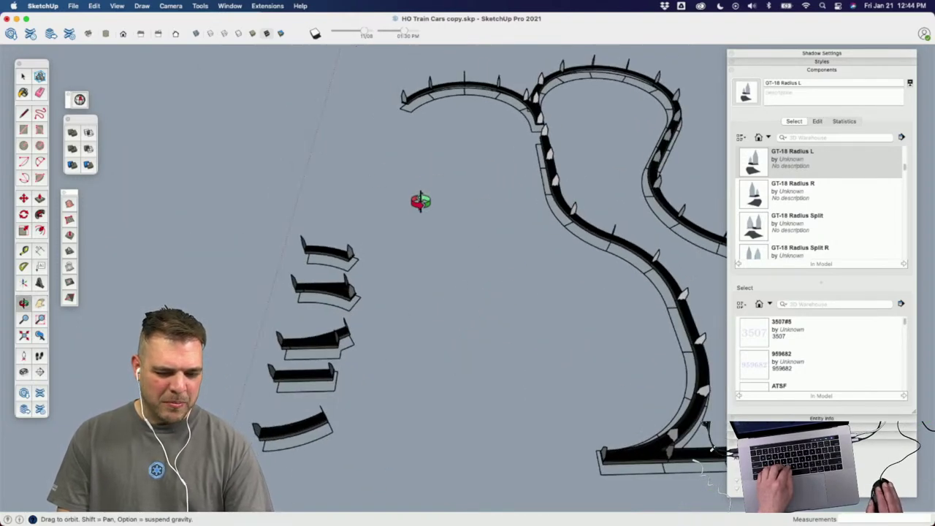
middle_click_drag(420, 202, 446, 193)
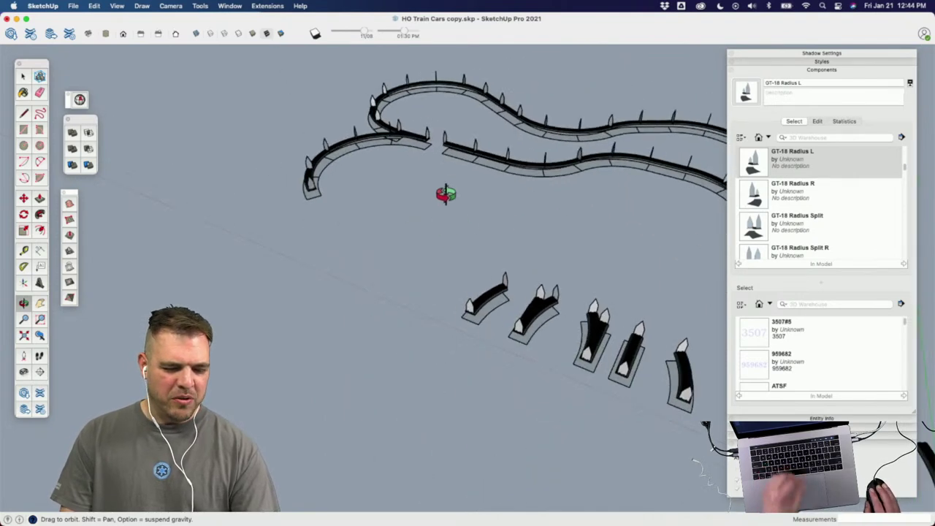
scroll(332, 178, "up", 3)
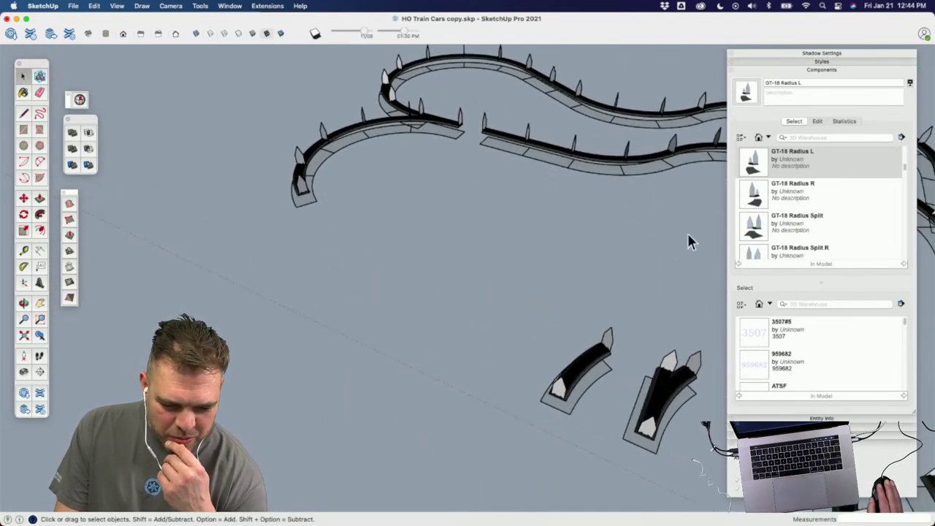
Step: Snap two GT-18 Radius L curves onto the left branch's open end
left_click(781, 167)
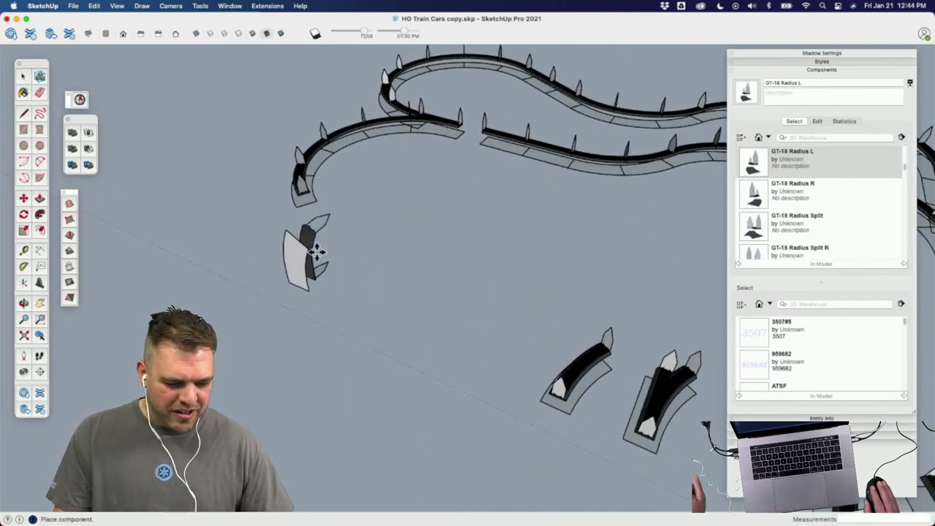
left_click(299, 175)
middle_click_drag(440, 236, 488, 255)
left_click(375, 184)
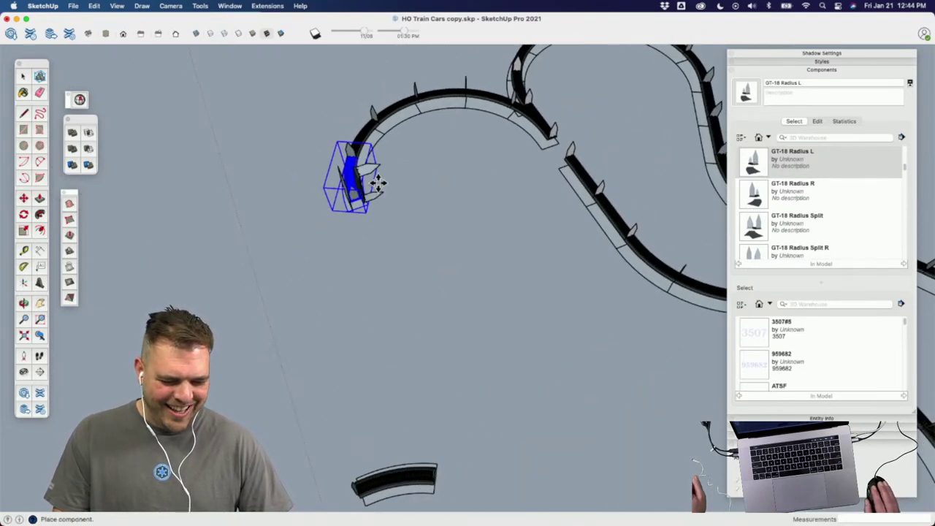
left_click(389, 225)
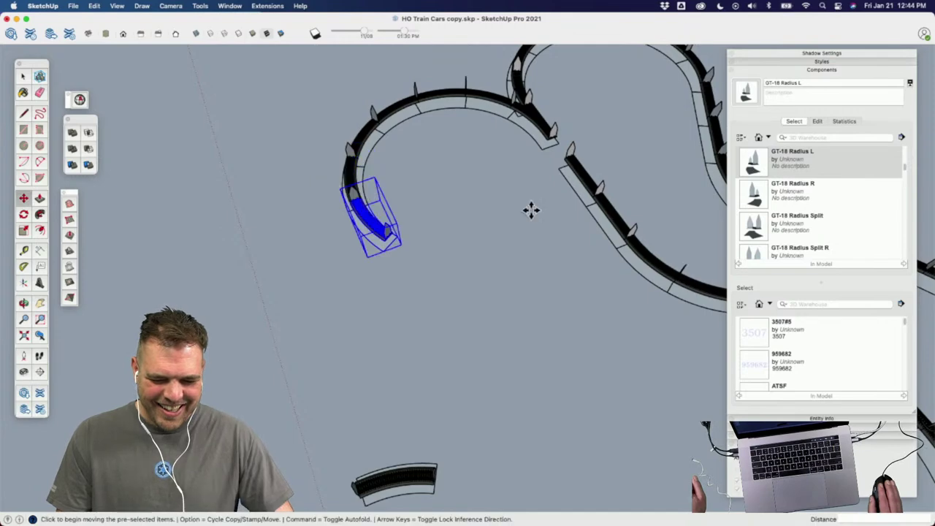
left_click(753, 167)
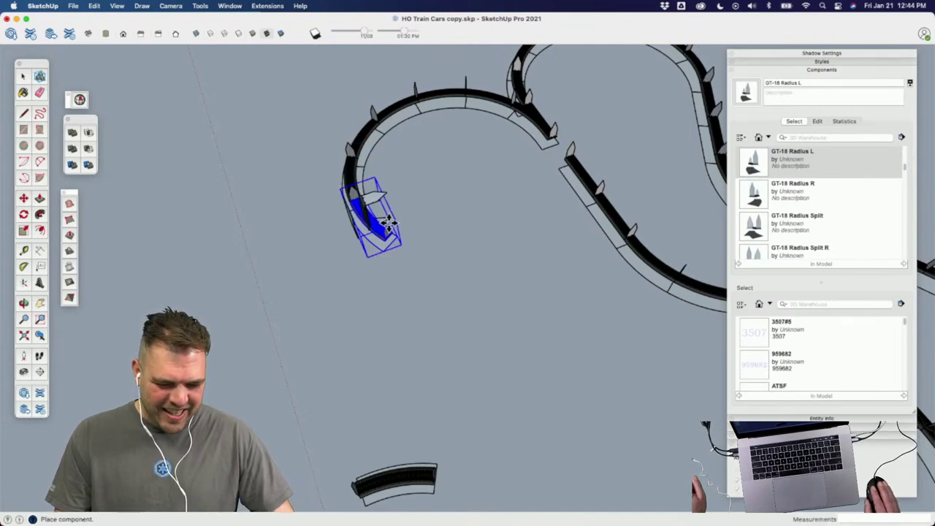
left_click(385, 223)
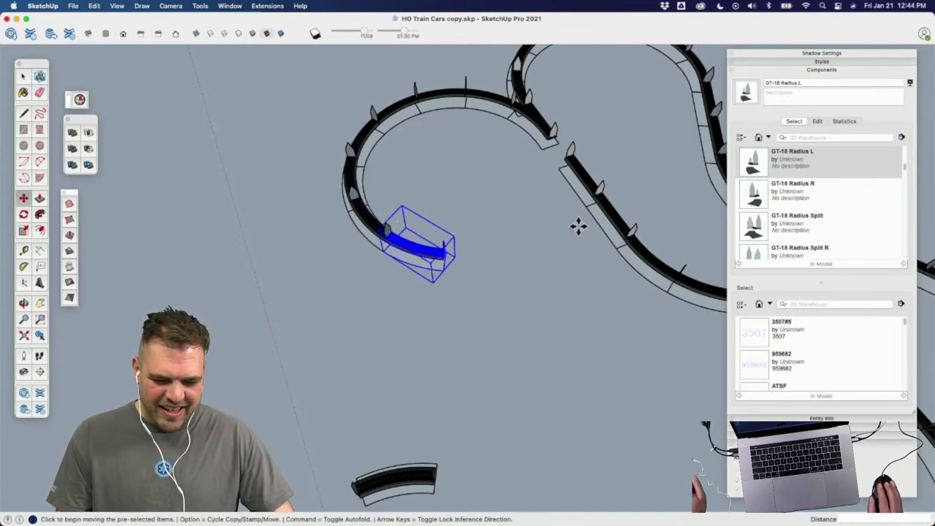
Step: Attach a GT-18 Radius R curve to the track end and pick another Radius R
left_click(755, 194)
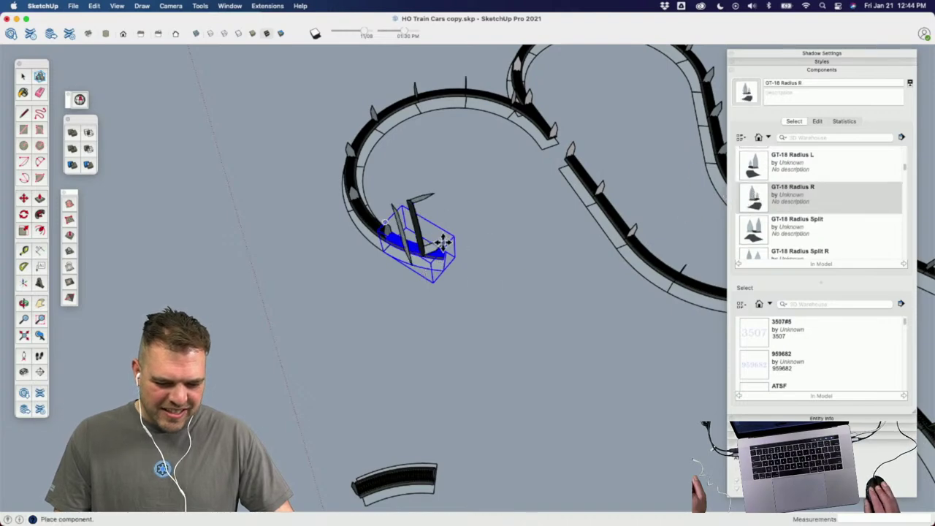
middle_click_drag(443, 240, 453, 221)
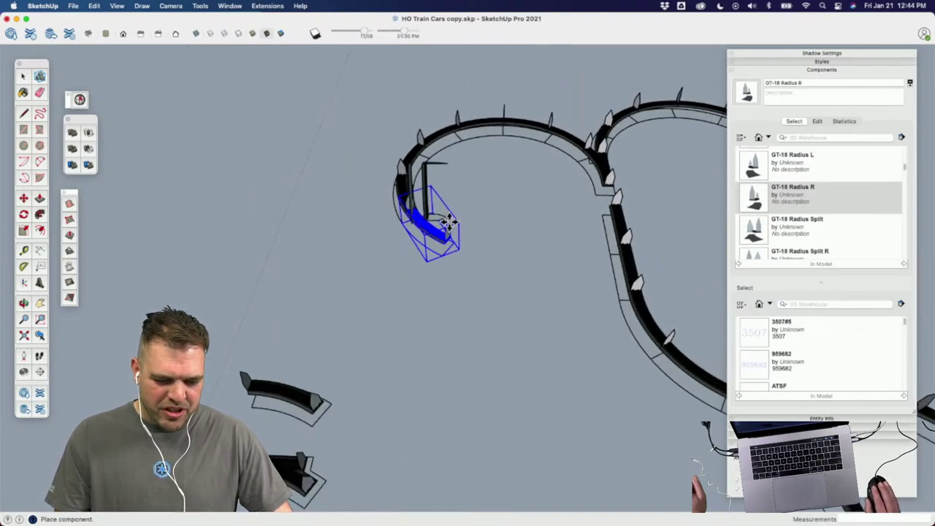
left_click(448, 229)
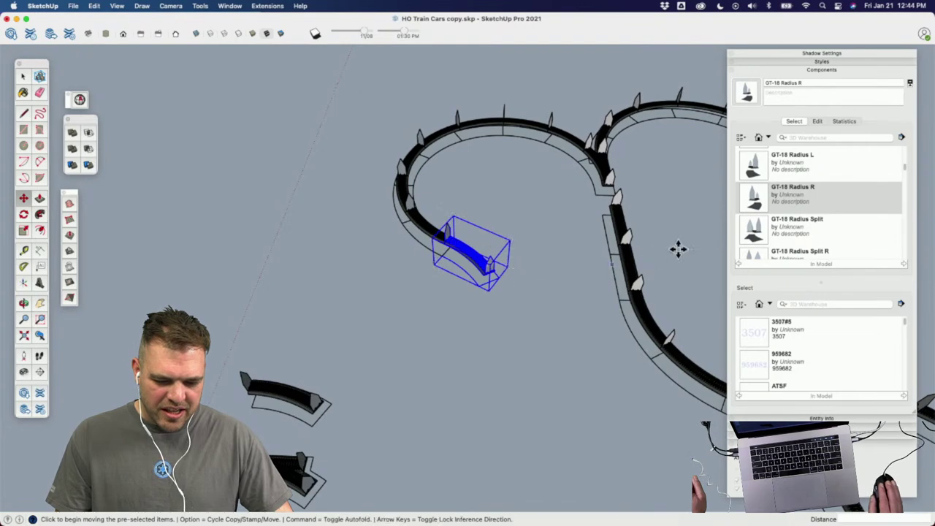
left_click(755, 197)
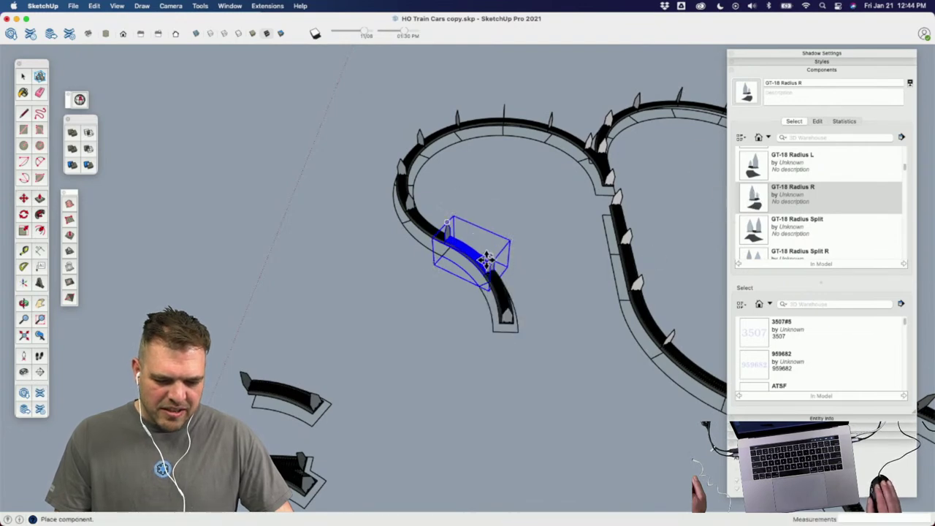
scroll(493, 252, "down", 3)
Step: Orbit and zoom to survey the whole layout from above and the branch
middle_click_drag(490, 258, 355, 244)
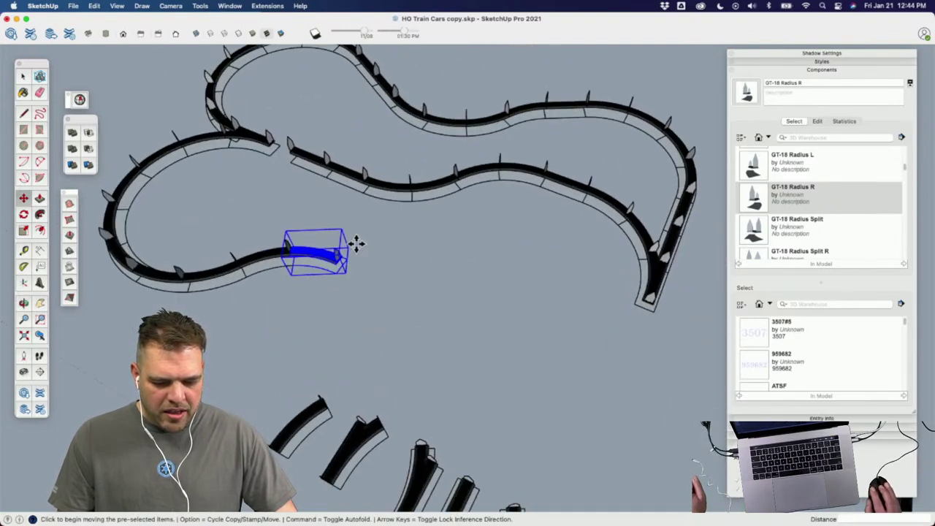
scroll(324, 244, "down", 2)
scroll(338, 248, "down", 2)
scroll(475, 409, "up", 6)
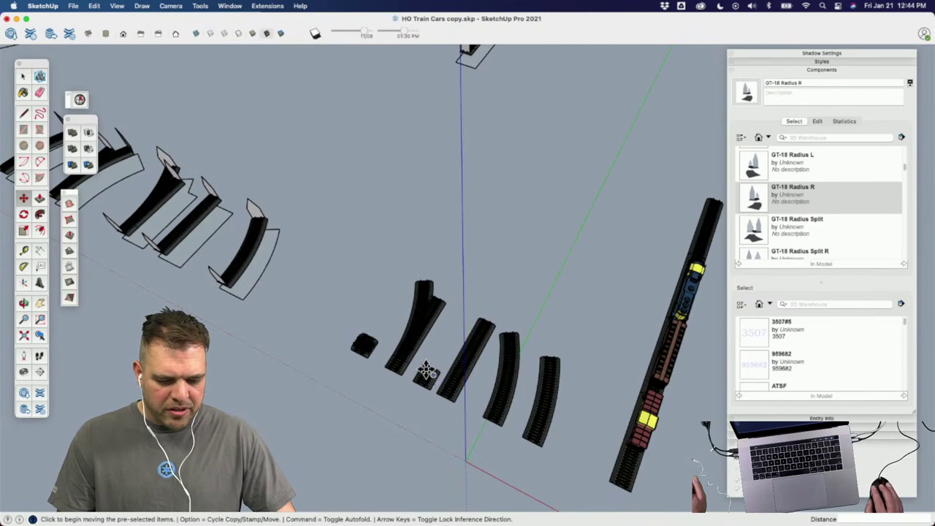
scroll(498, 410, "down", 3)
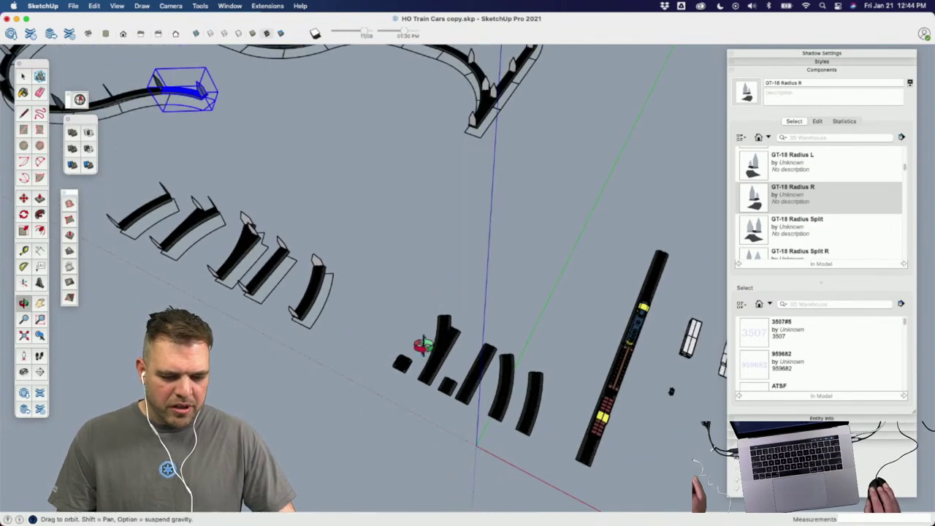
middle_click_drag(423, 340, 414, 411)
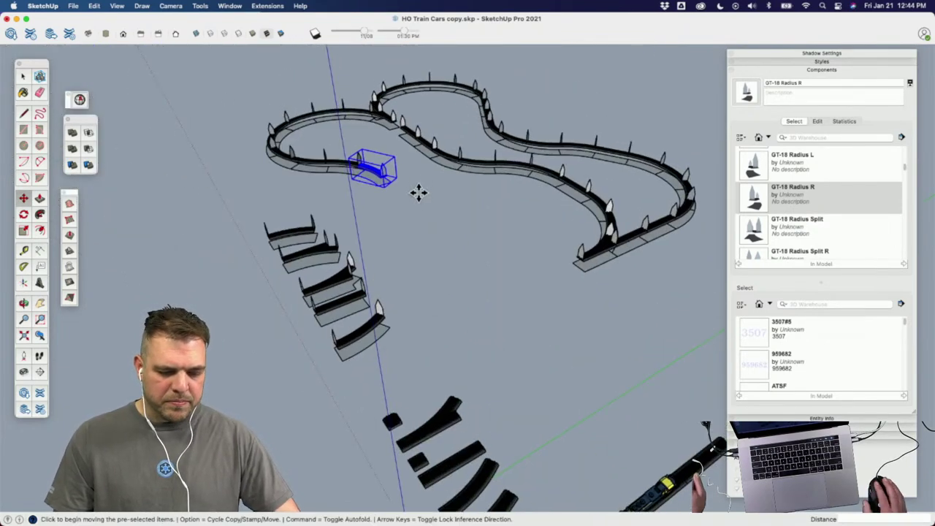
scroll(399, 179, "up", 3)
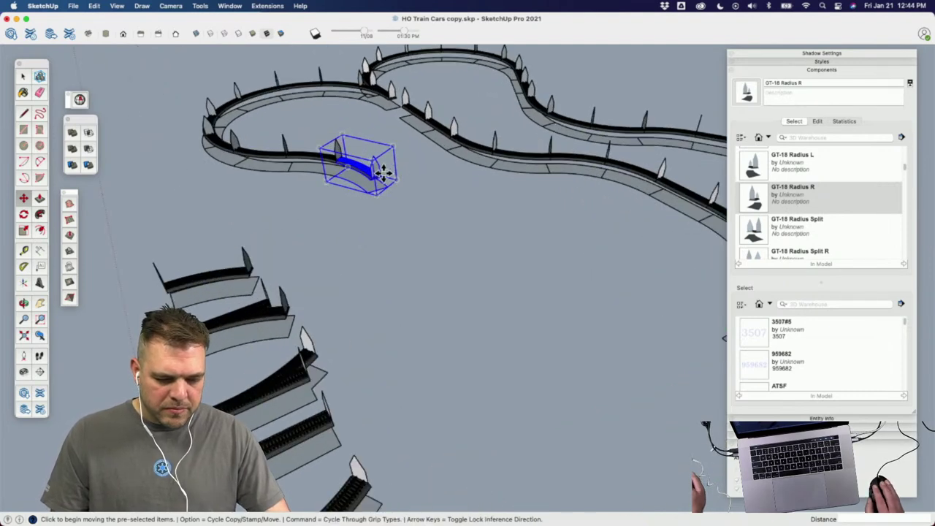
middle_click_drag(394, 177, 410, 216)
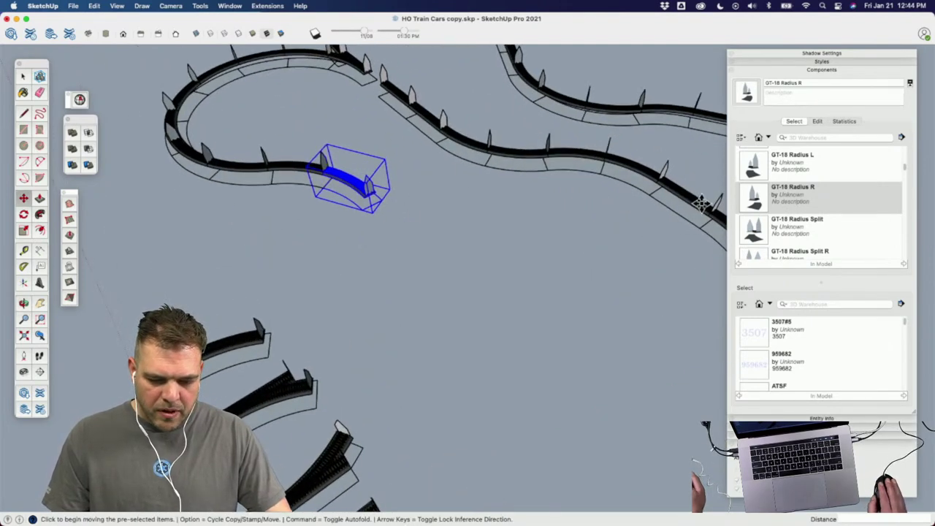
scroll(807, 230, "down", 1)
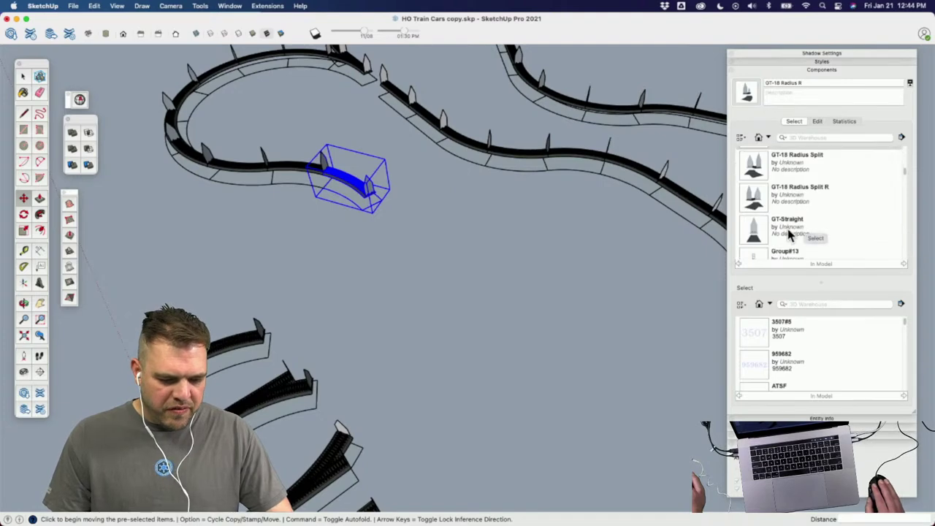
Step: Attach a GT-Straight piece to the curve end
left_click(787, 229)
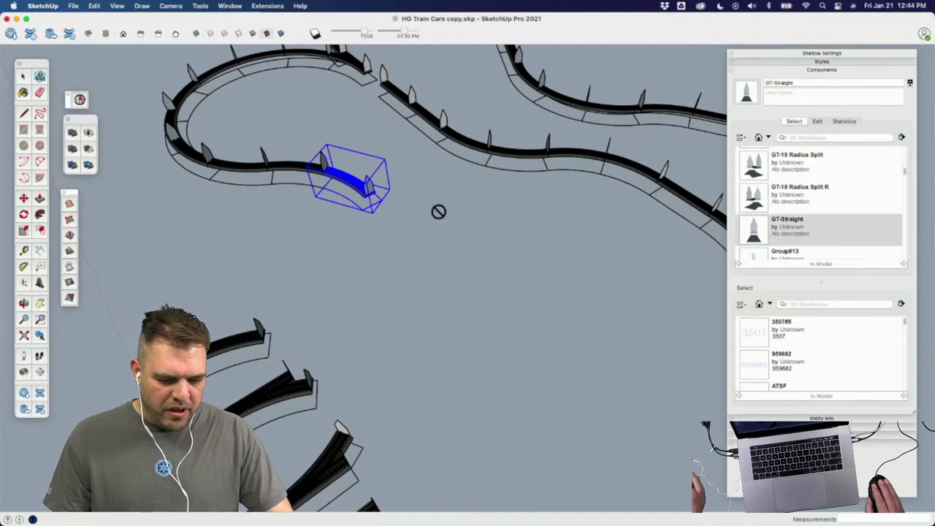
left_click(365, 175)
scroll(329, 164, "down", 3)
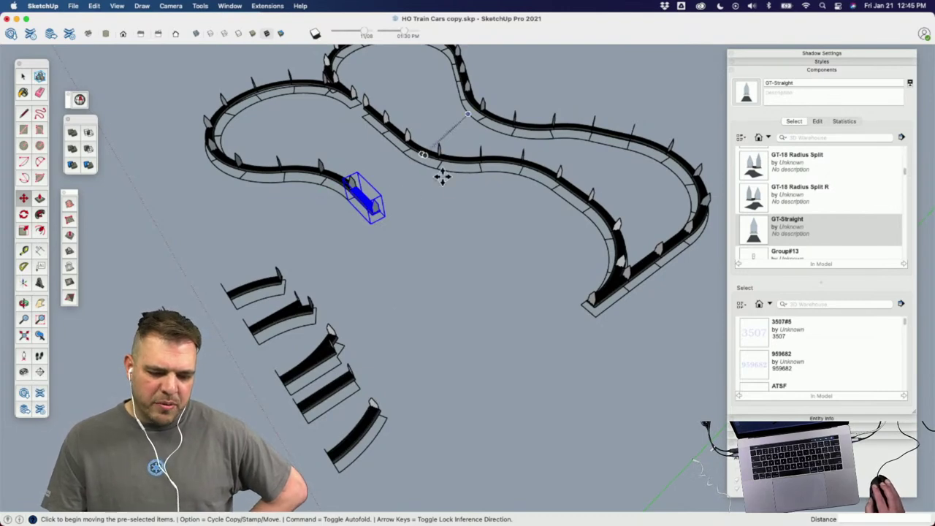
Step: Browse the GT-18 split and curve components, then place a GT-18 Radius R near the track end
left_click(756, 201)
left_click(759, 170)
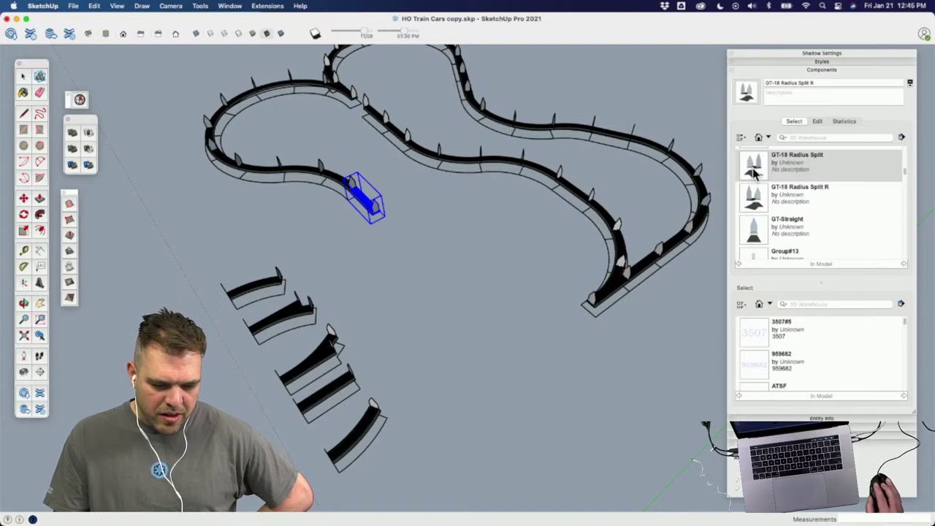
scroll(369, 198, "up", 2)
scroll(371, 198, "up", 1)
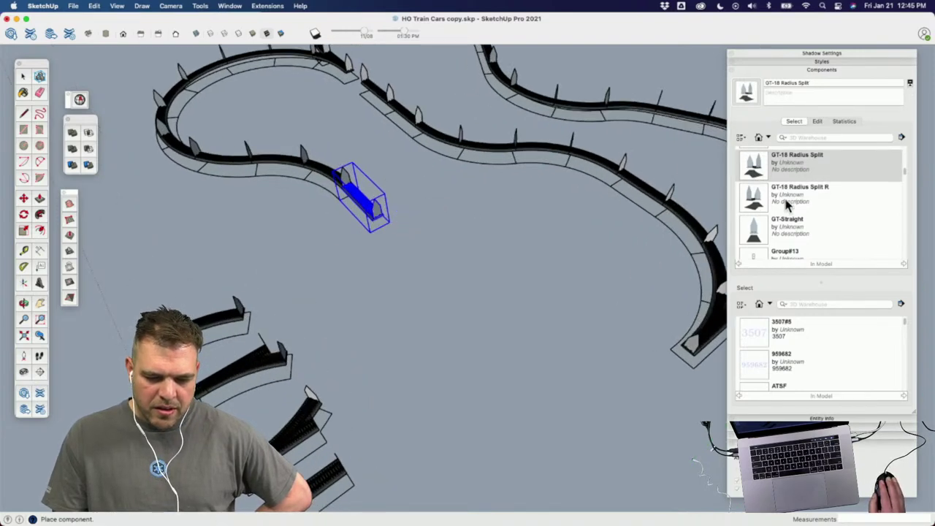
scroll(794, 196, "up", 2)
left_click(758, 178)
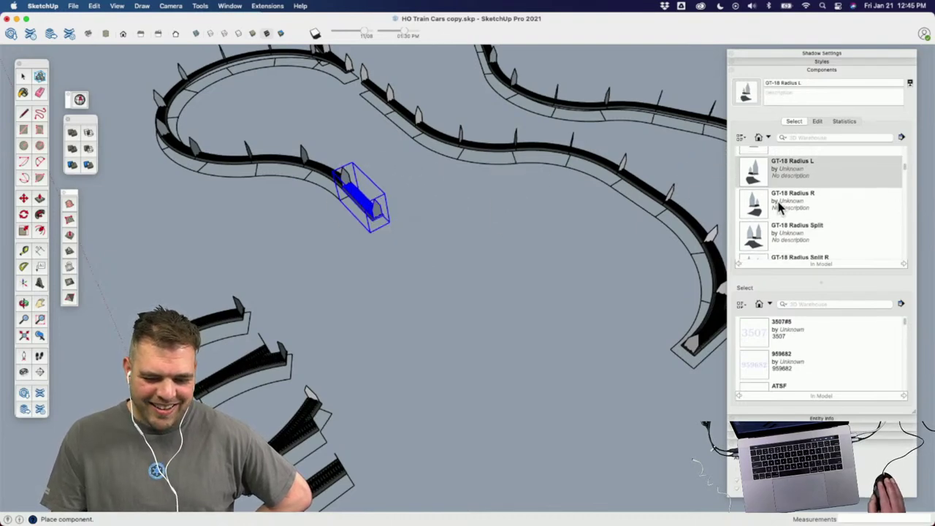
scroll(771, 190, "up", 1)
left_click(756, 225)
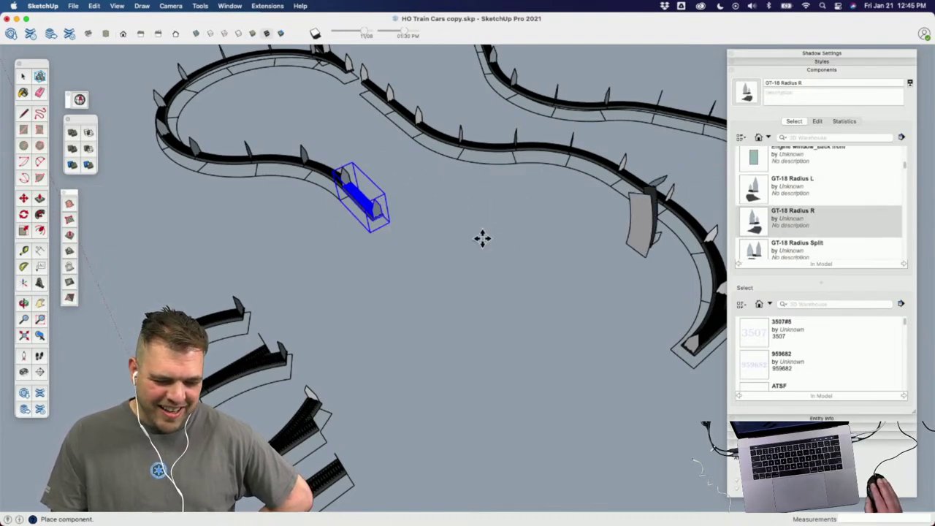
left_click(385, 201)
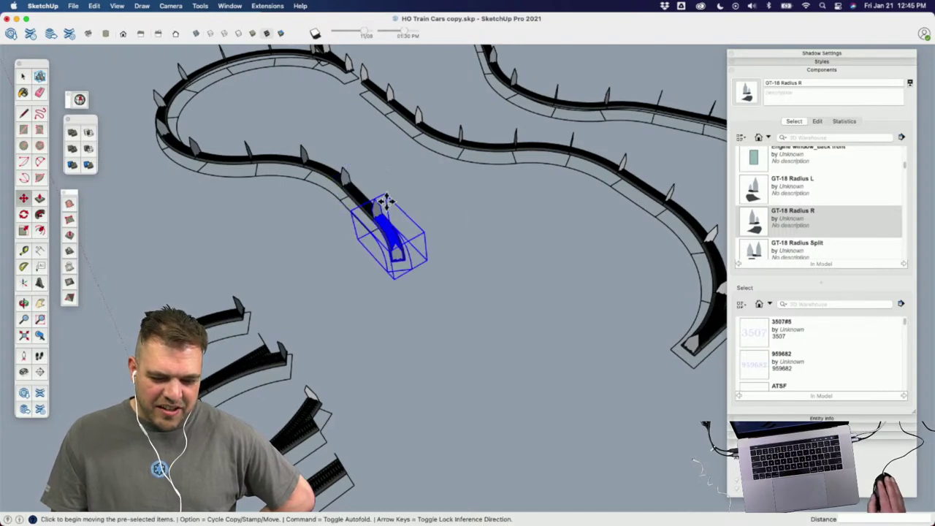
Step: Snap two GT-18 Radius L curves end to end onto the branch, then stop placing
left_click(756, 192)
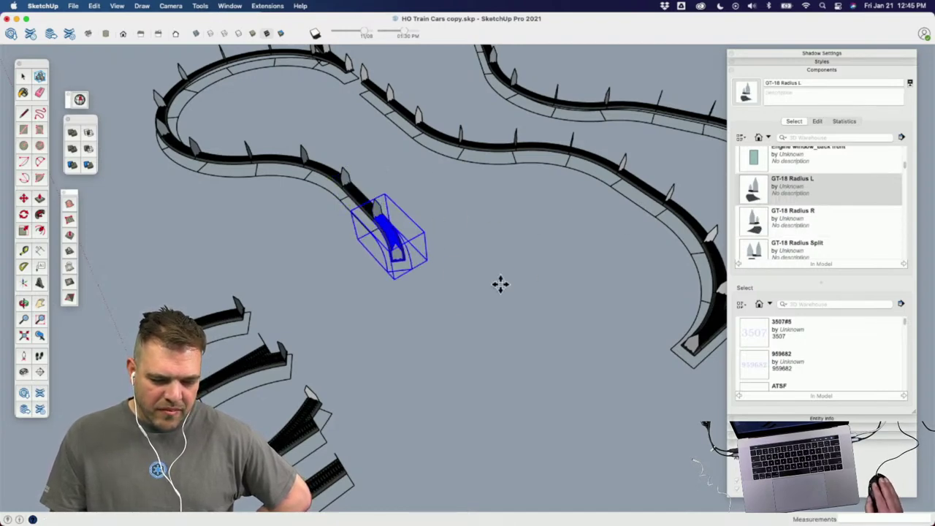
left_click(397, 247)
left_click(755, 193)
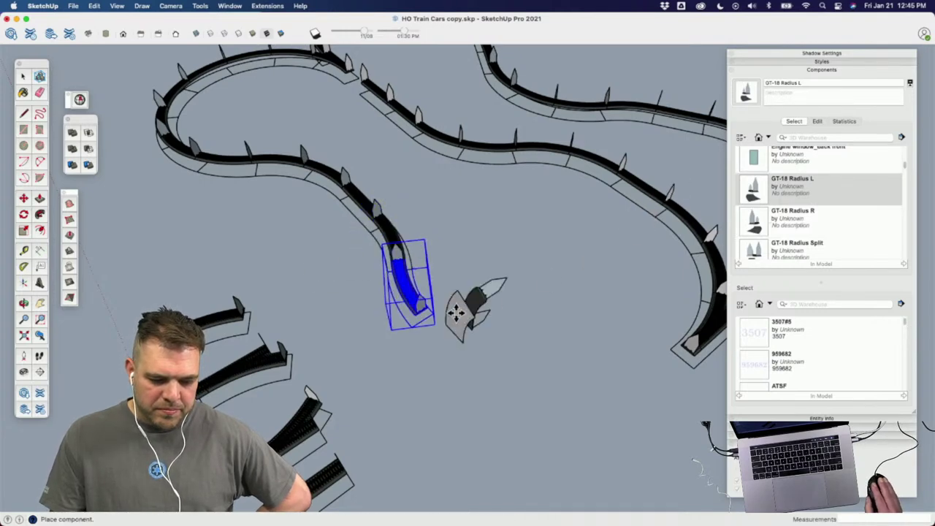
left_click(422, 293)
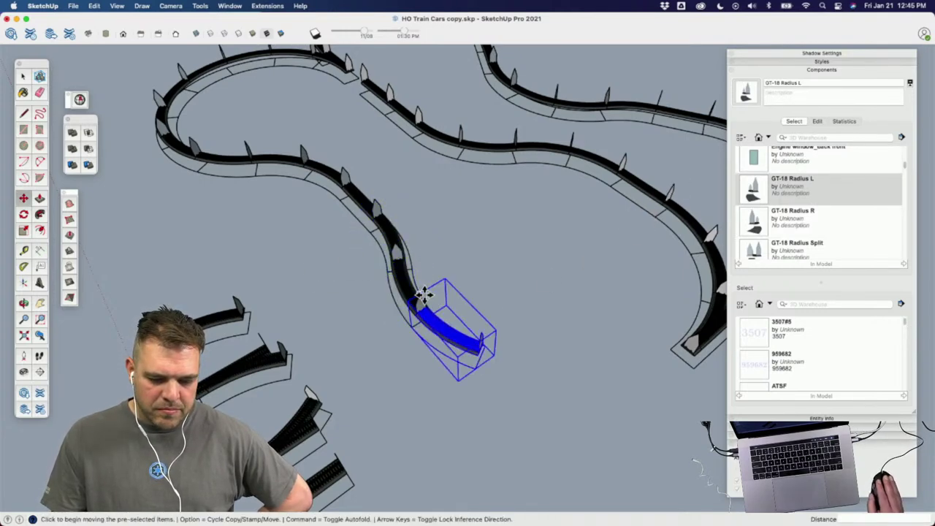
left_click(752, 192)
middle_click_drag(570, 380, 379, 314)
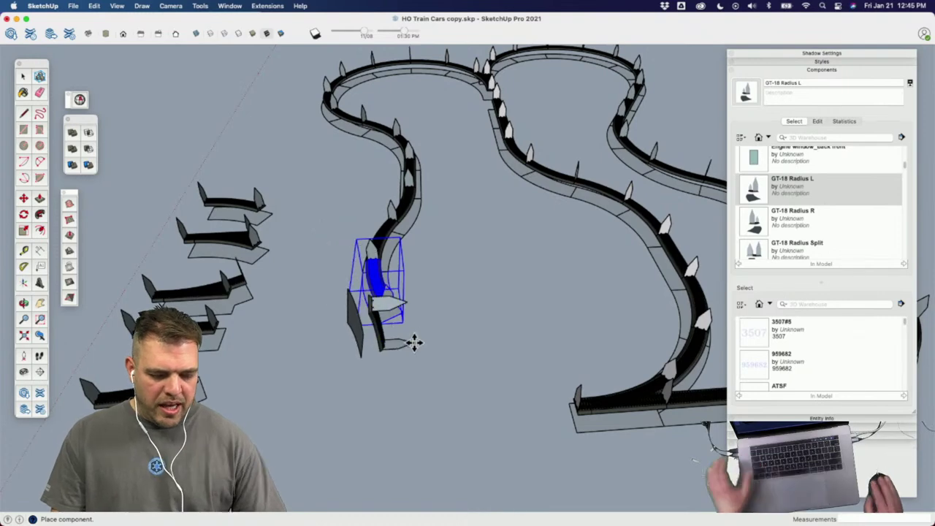
key("Escape")
scroll(449, 327, "down", 5)
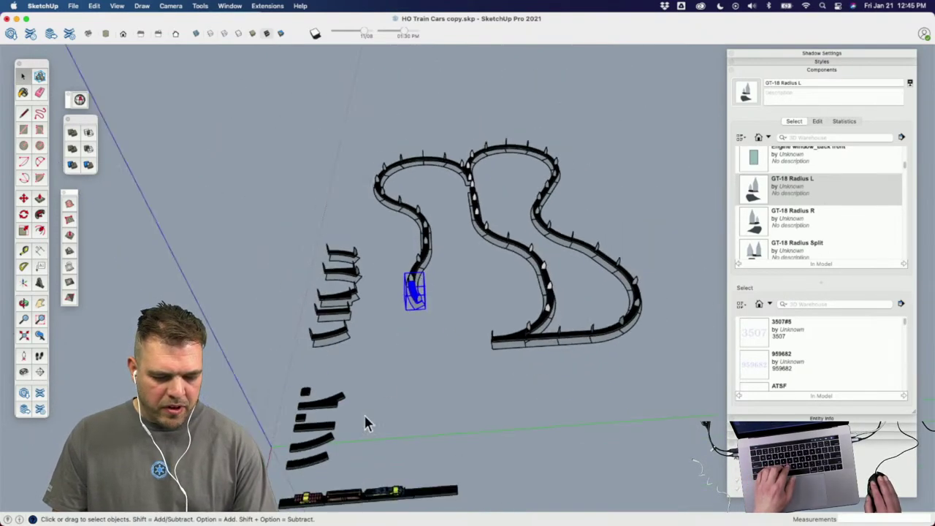
Step: From an overhead view, erase the stray last piece at the branch end with the Eraser (E)
middle_click_drag(365, 423, 593, 228)
scroll(501, 430, "up", 10)
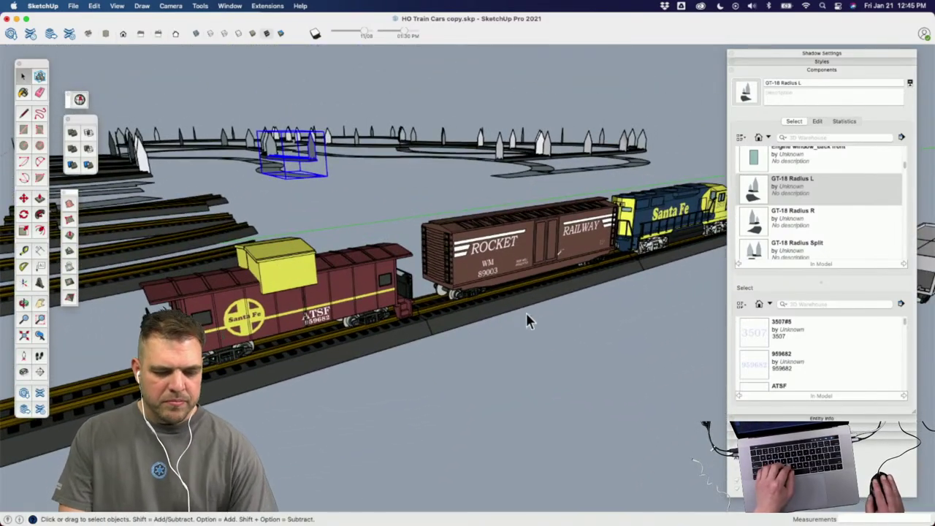
scroll(507, 322, "down", 8)
middle_click_drag(432, 234, 440, 398)
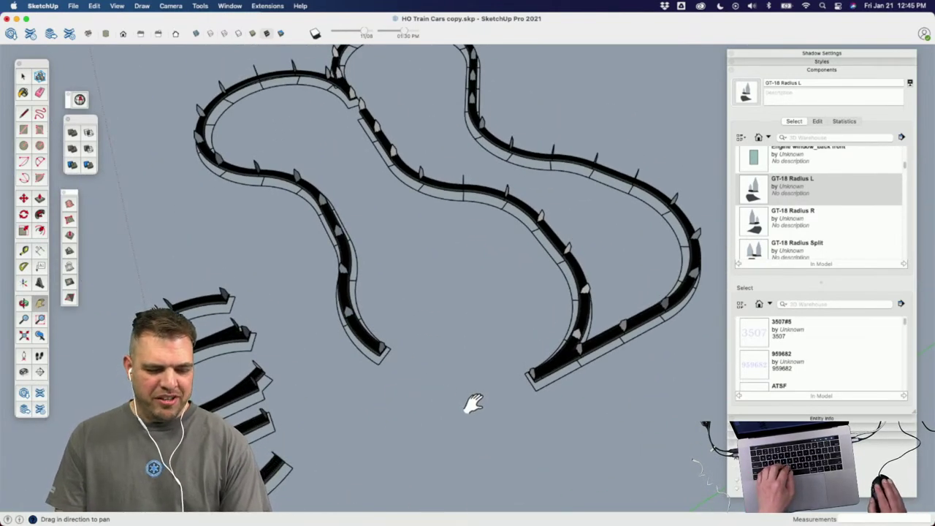
mouse_move(379, 338)
middle_mouse_down()
mouse_move(387, 413)
mouse_move(363, 314)
mouse_move(387, 338)
middle_mouse_up()
middle_click_drag(417, 396, 402, 484)
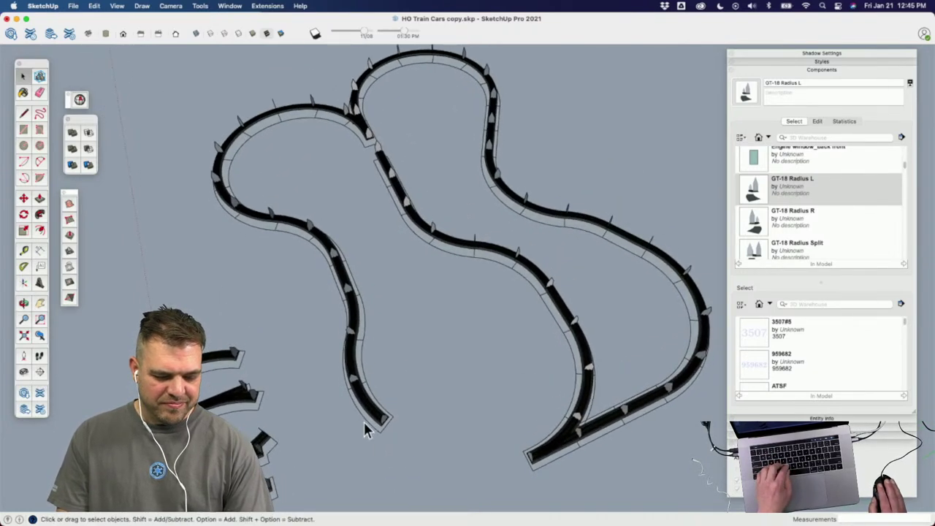
key("e")
left_click(391, 394)
scroll(423, 375, "up", 2)
middle_click_drag(423, 376, 438, 311, "shift")
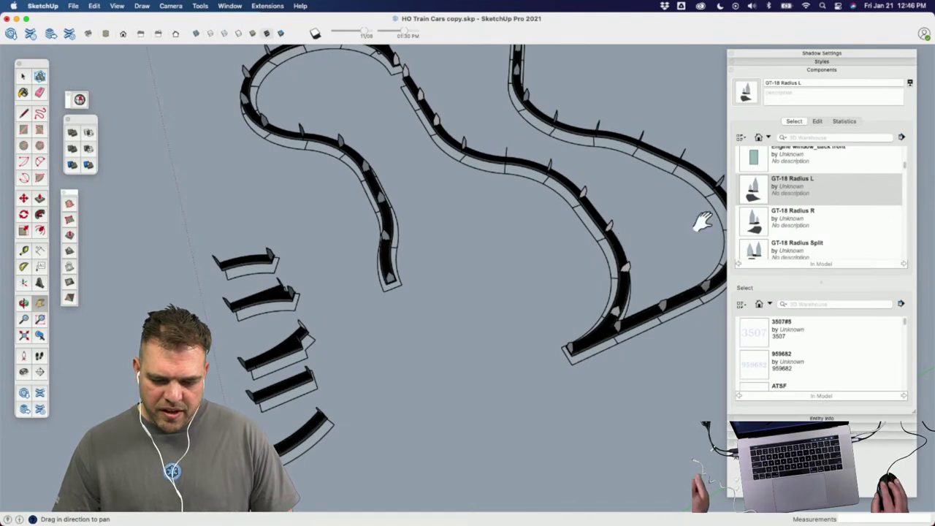
scroll(808, 222, "down", 3)
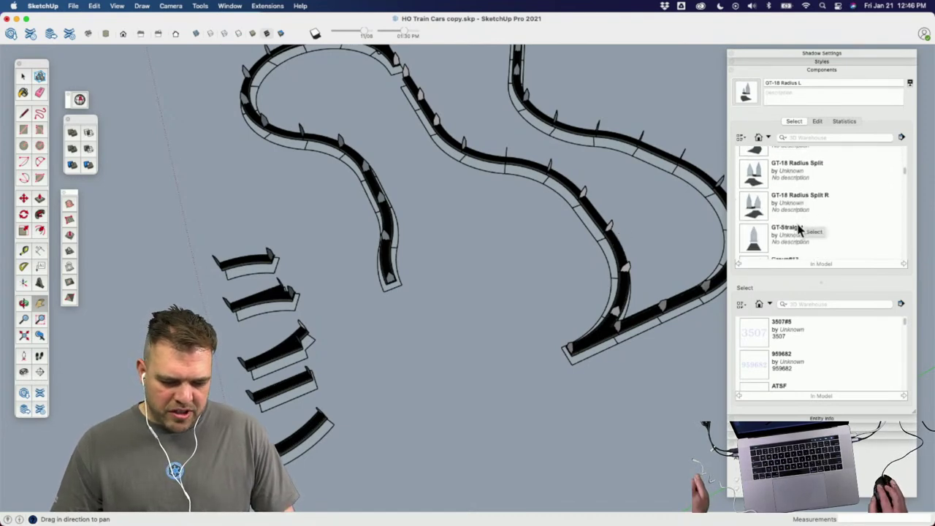
Step: Snap a GT-Straight piece onto the left branch's end
left_click(798, 229)
scroll(387, 274, "up", 5)
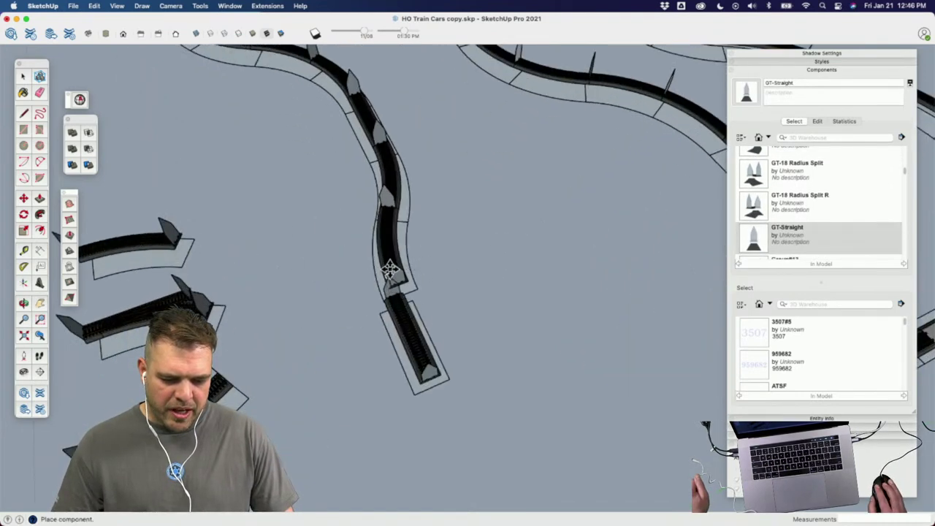
scroll(383, 265, "down", 5)
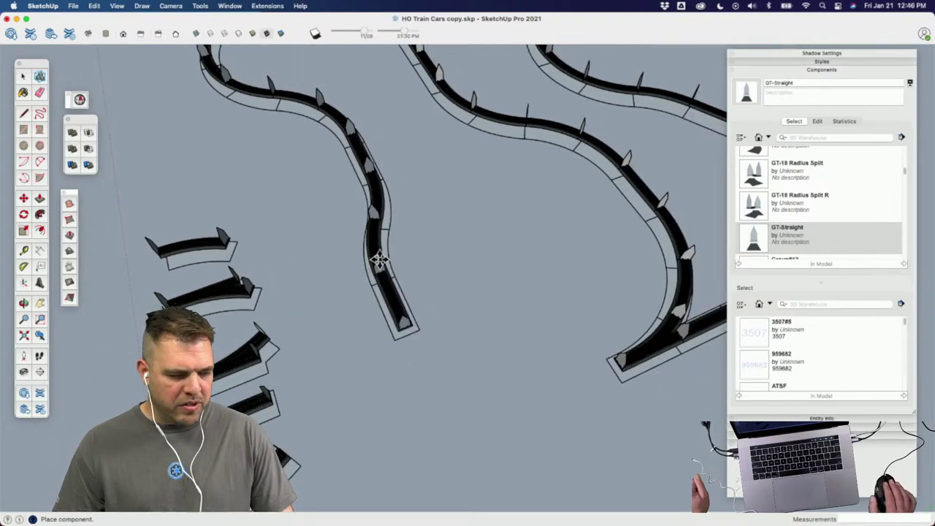
left_click(379, 259)
key("m")
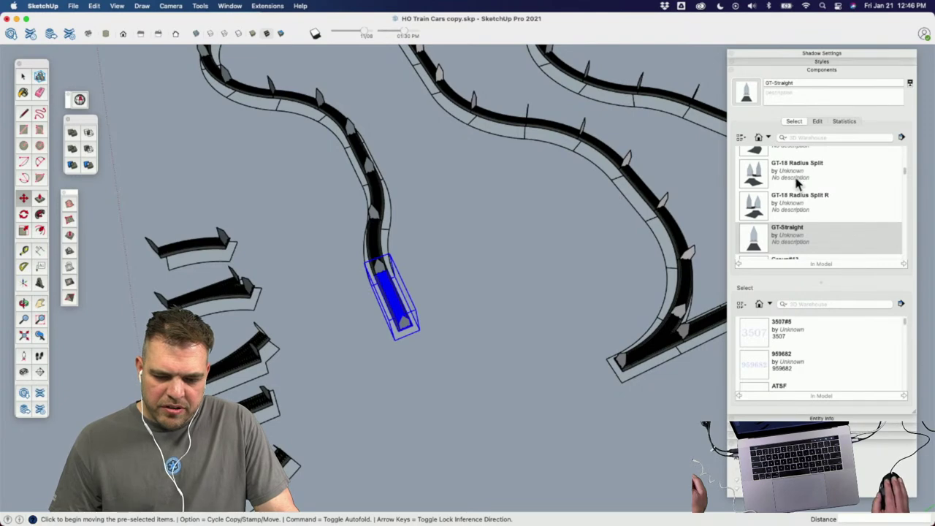
scroll(804, 179, "up", 2)
Step: Add three GT-18 Radius L curves after the straight, bending the branch toward the lower run
left_click(757, 163)
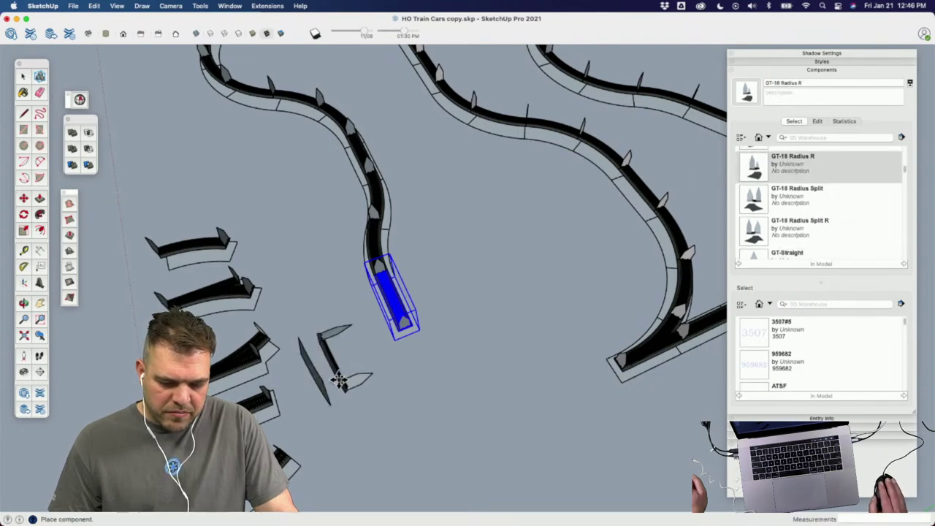
scroll(808, 194, "up", 1)
scroll(808, 195, "up", 2)
left_click(793, 160)
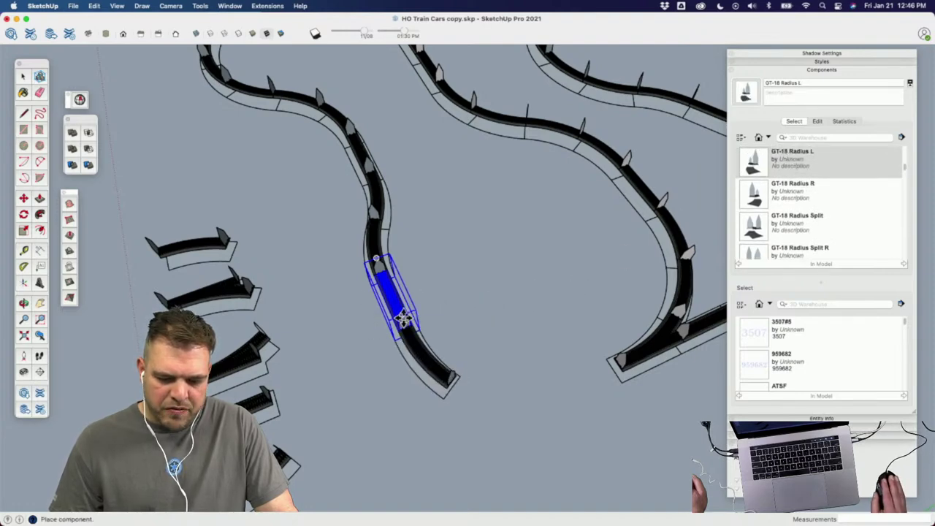
left_click(403, 317)
left_click(759, 170)
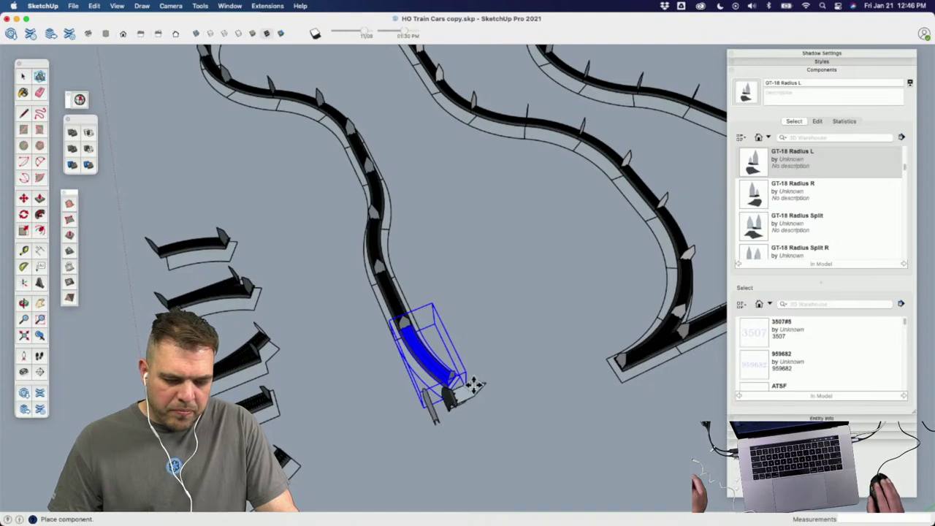
middle_click_drag(549, 416, 312, 341)
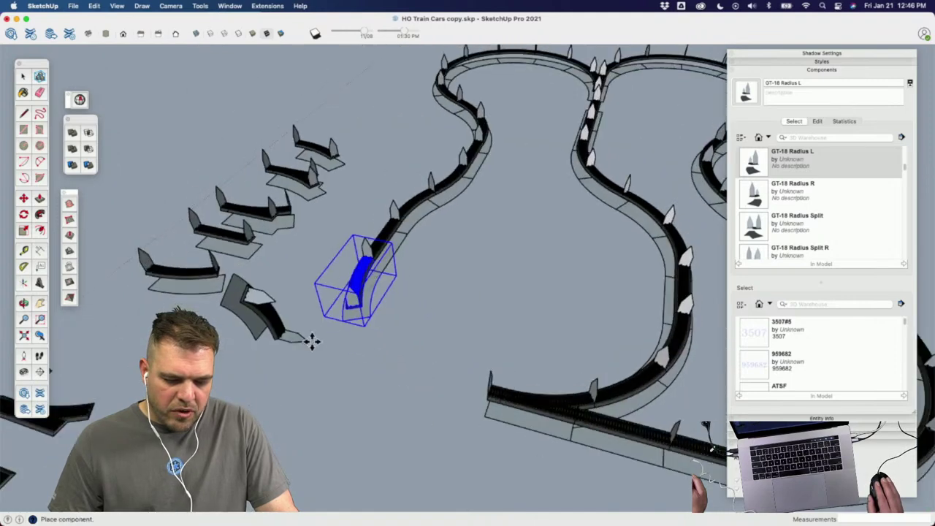
left_click(349, 285)
middle_click_drag(504, 347, 485, 333)
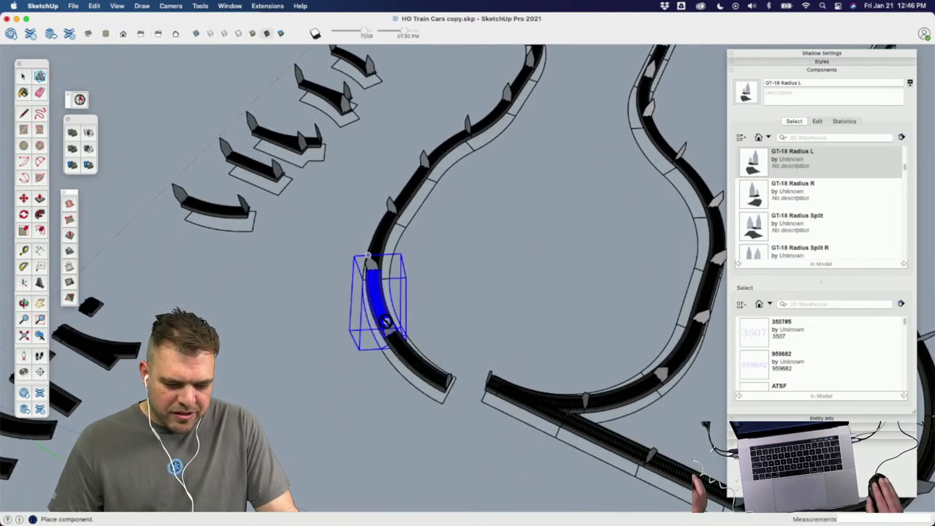
left_click(391, 325)
key("m")
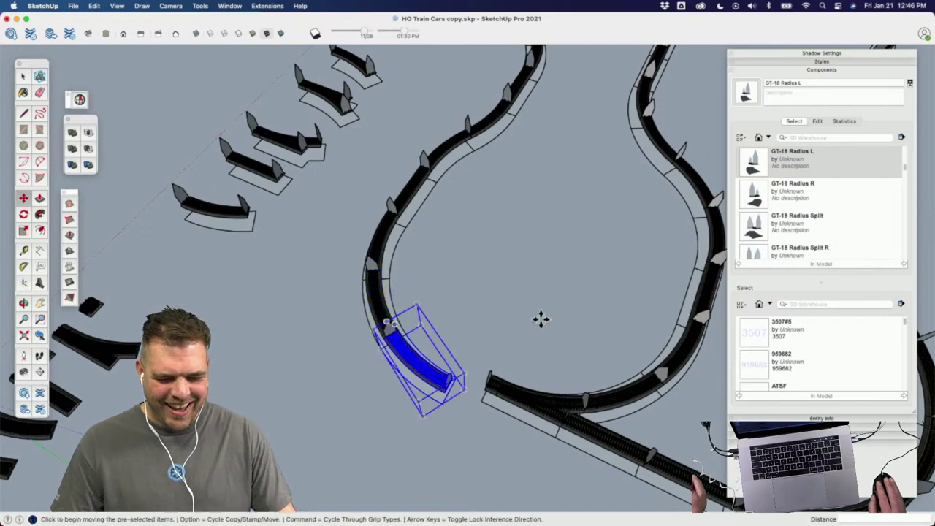
middle_click_drag(538, 319, 534, 277)
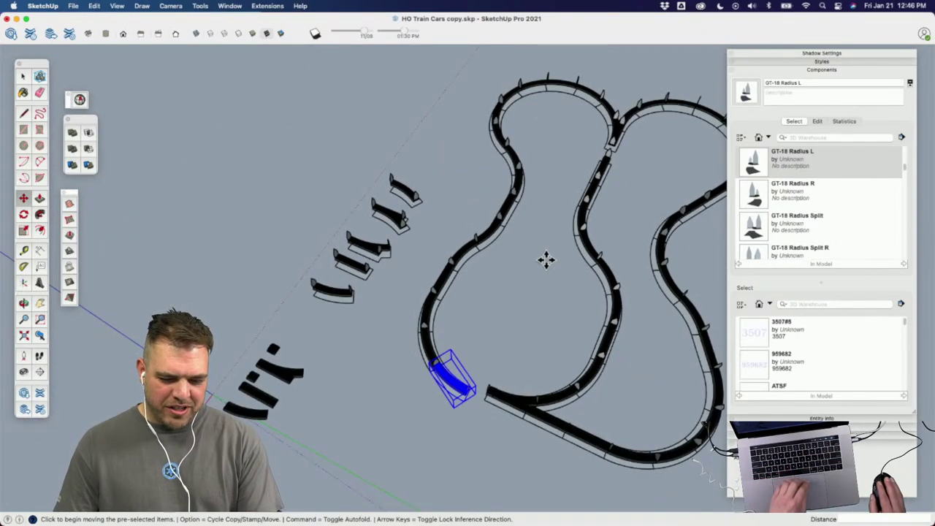
key("space")
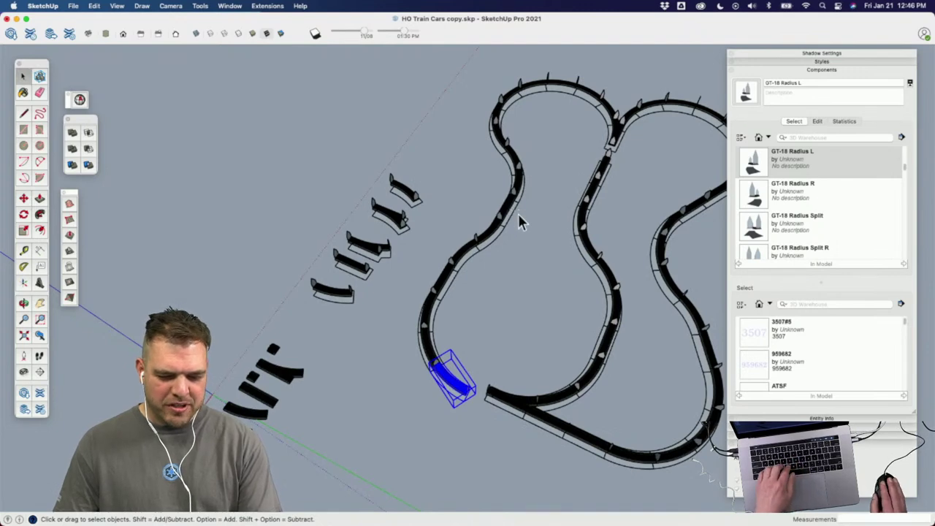
Step: Delete the straight piece in the lower loop, opening a gap
middle_click_drag(490, 310, 442, 348)
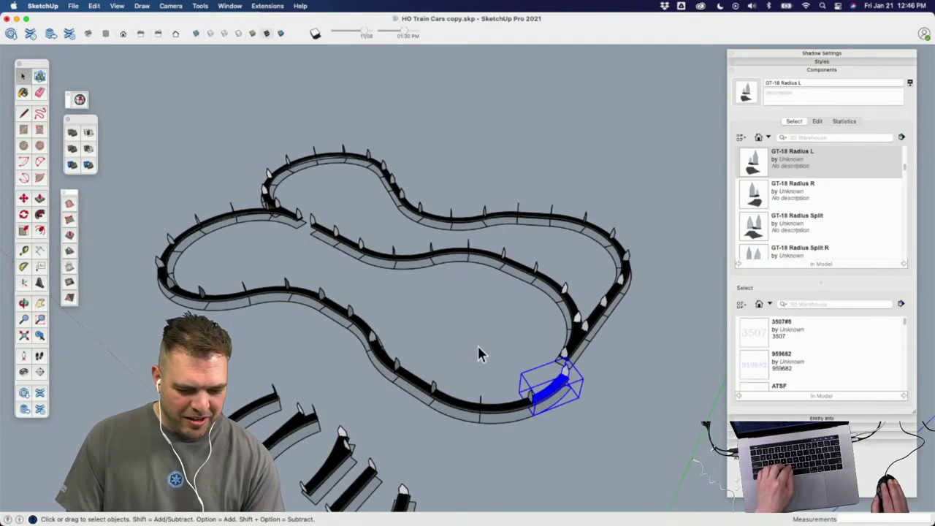
mouse_move(479, 351)
middle_mouse_down("shift")
mouse_move(316, 324)
mouse_move(453, 371)
mouse_move(380, 382)
middle_mouse_up("shift")
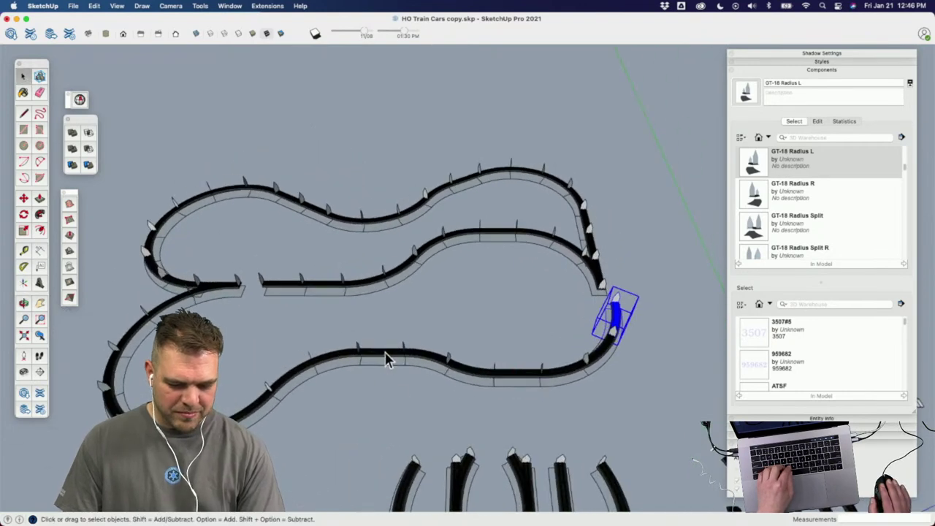
left_click(388, 357)
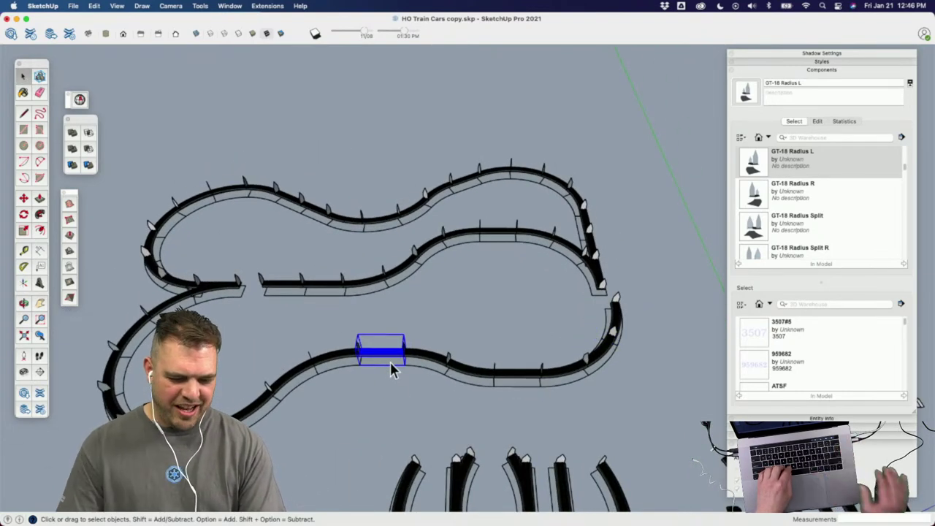
key("Delete")
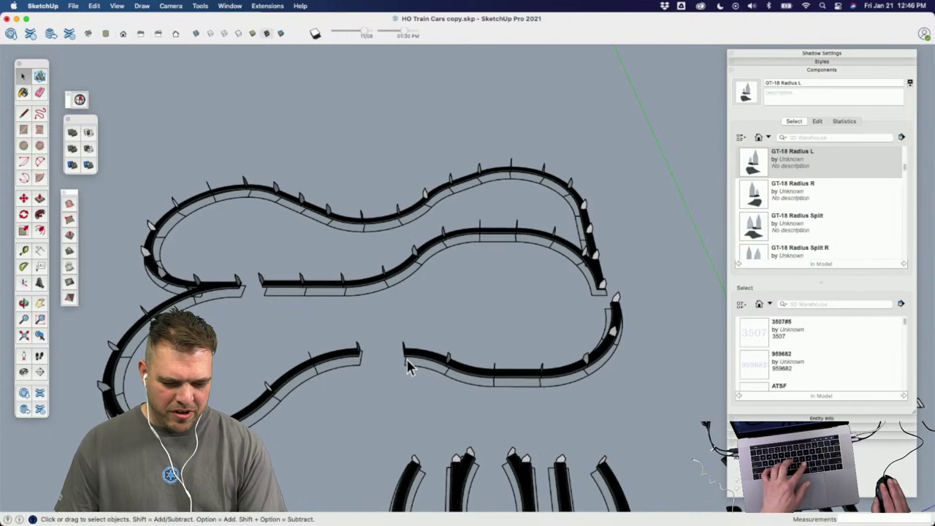
Step: Move the curved section 1 13/16" so it lines up with its neighbour
key("m")
left_click(418, 391)
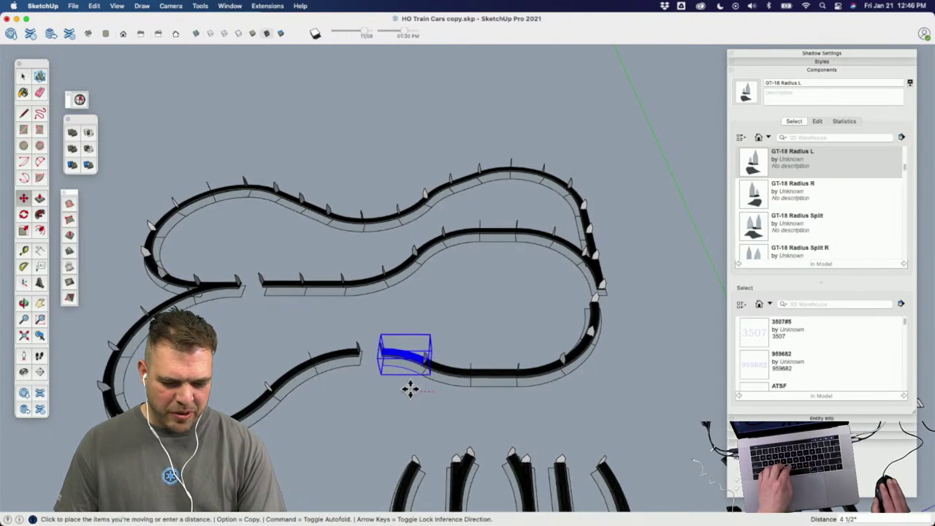
left_click(411, 382)
middle_click_drag(544, 371, 494, 366)
scroll(501, 351, "up", 8)
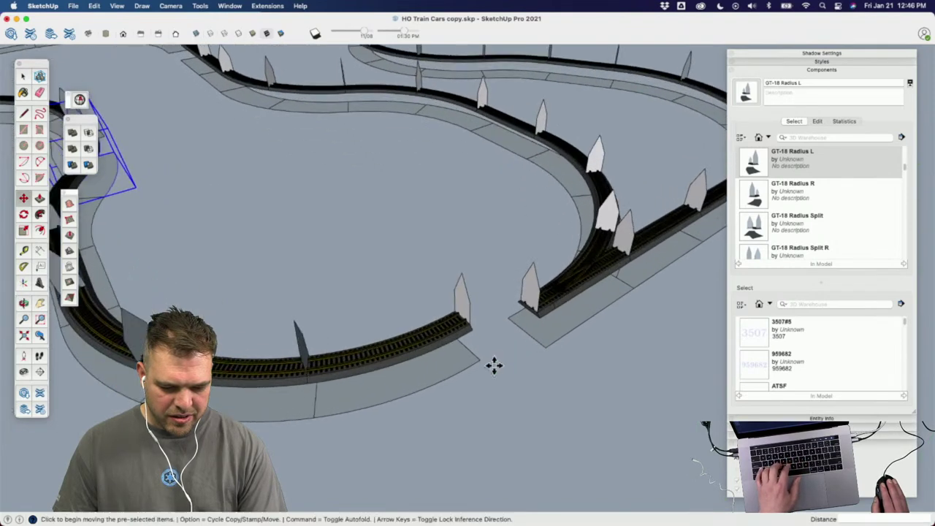
left_click(481, 358)
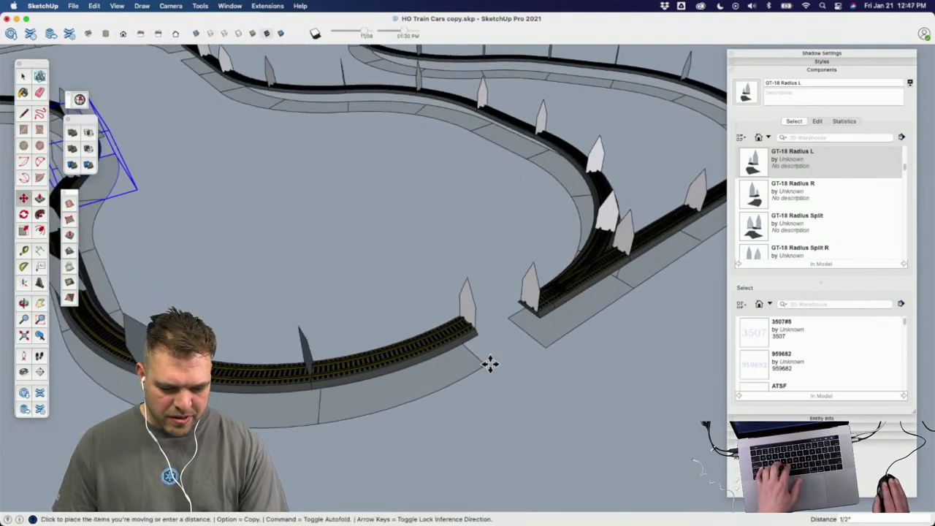
left_click(550, 349)
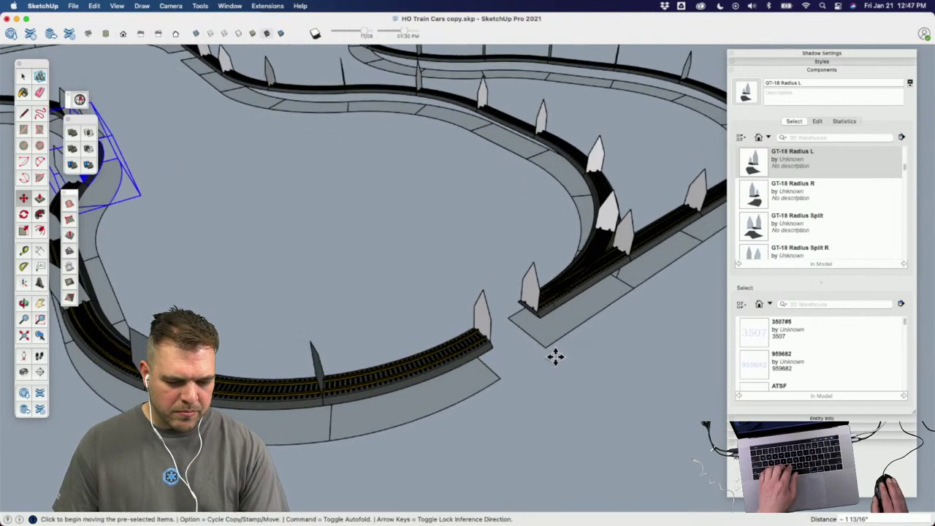
scroll(509, 359, "down", 3)
middle_click_drag(509, 360, 517, 426)
key("space")
Step: Select the loose short straight piece and start copying it with Move plus Alt
left_click(353, 365)
scroll(353, 365, "down", 3)
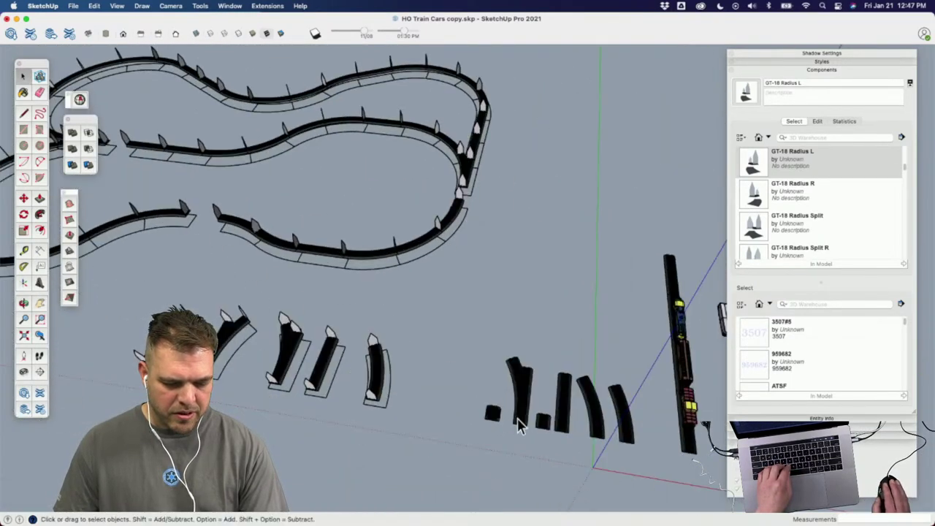
left_click(546, 423)
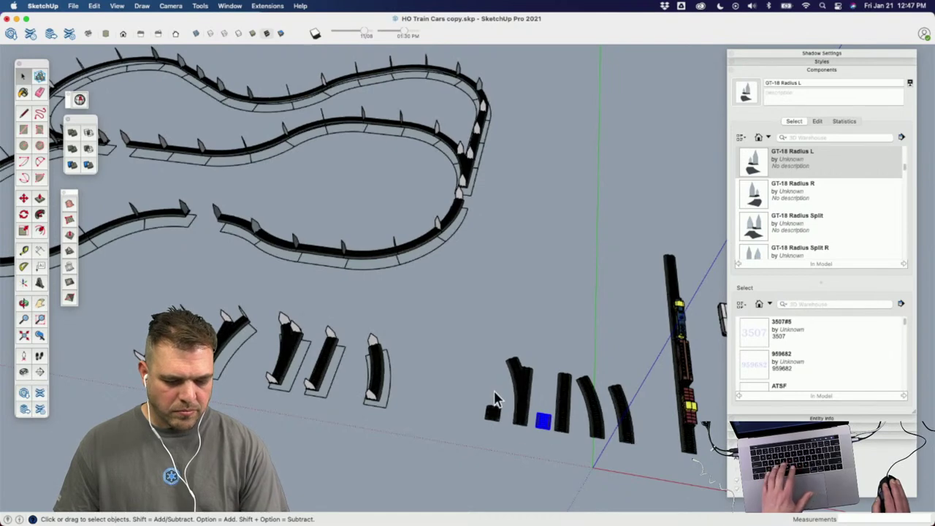
key("m")
left_click(472, 372)
key("alt")
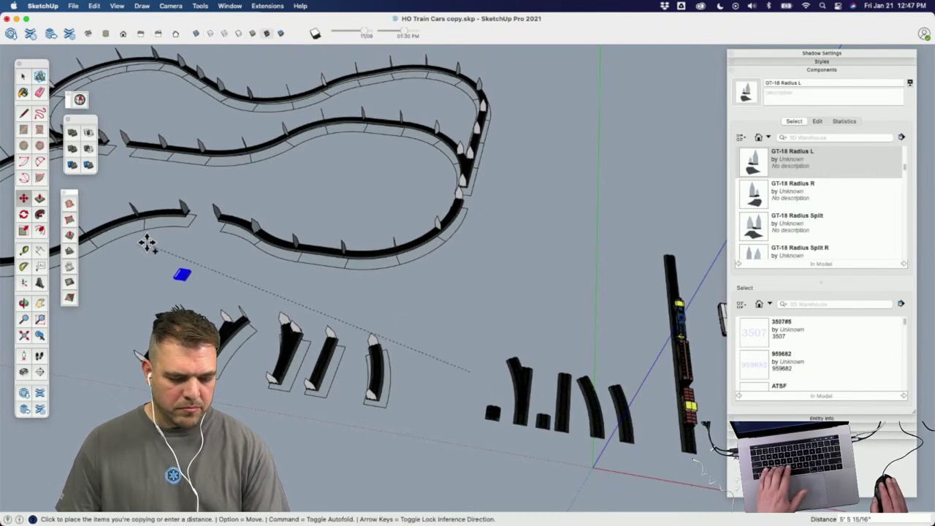
Step: Place the copied short track piece beside the layout
left_click(175, 249)
middle_click_drag(265, 273, 311, 270, "shift")
scroll(351, 298, "down", 5)
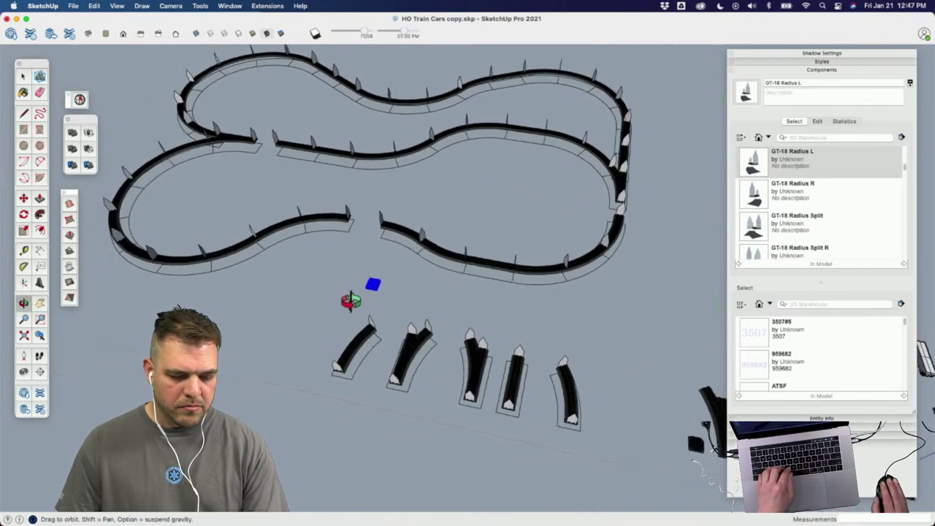
middle_click_drag(351, 298, 371, 261)
scroll(371, 261, "up", 10)
scroll(394, 242, "up", 2)
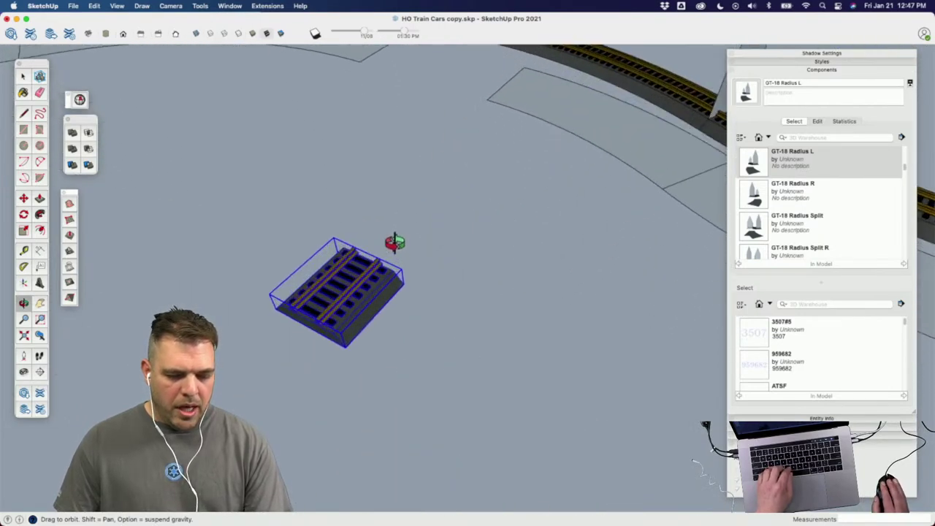
scroll(397, 261, "down", 8)
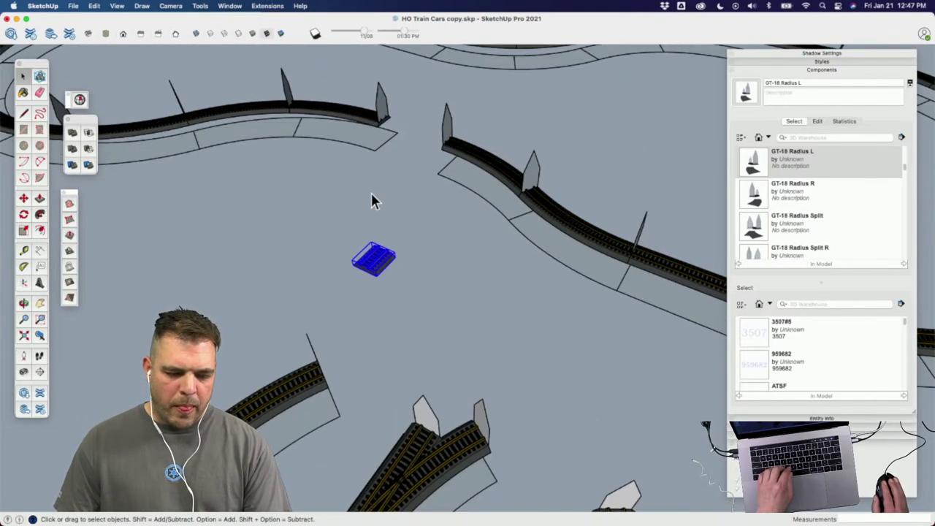
Step: Select the straight track piece at the gap in the lower run
left_click(371, 194)
left_click(376, 133)
middle_click_drag(385, 162, 577, 309, "shift")
scroll(369, 219, "down", 5)
middle_click_drag(401, 281, 387, 232)
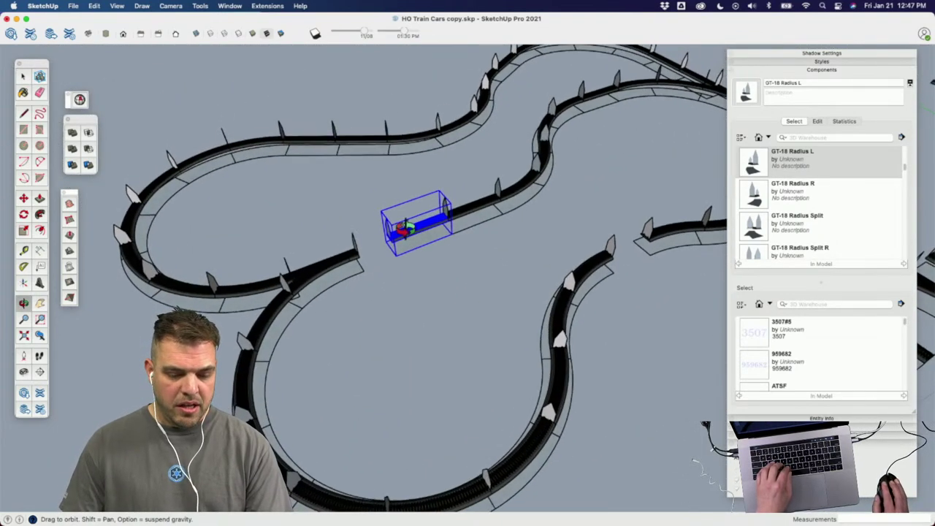
scroll(373, 240, "up", 5)
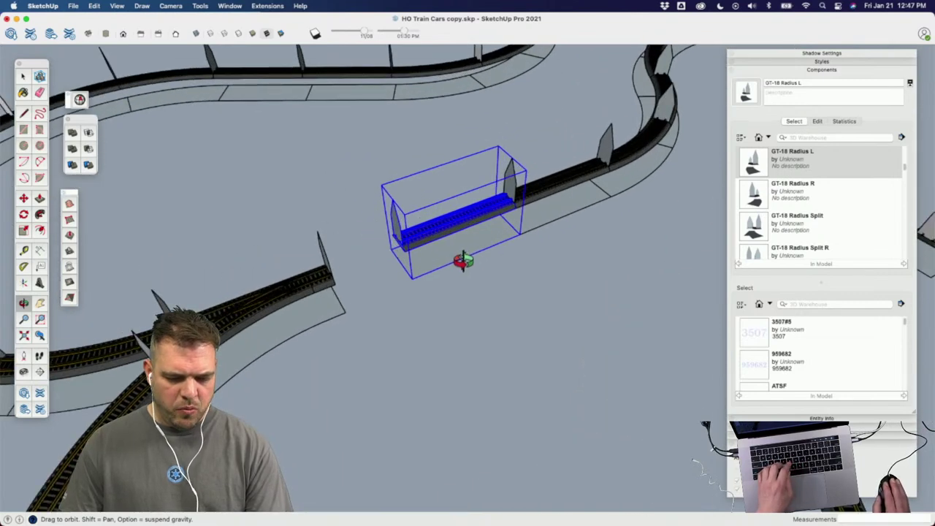
scroll(463, 261, "down", 2)
key("m")
left_click(470, 273)
key("space")
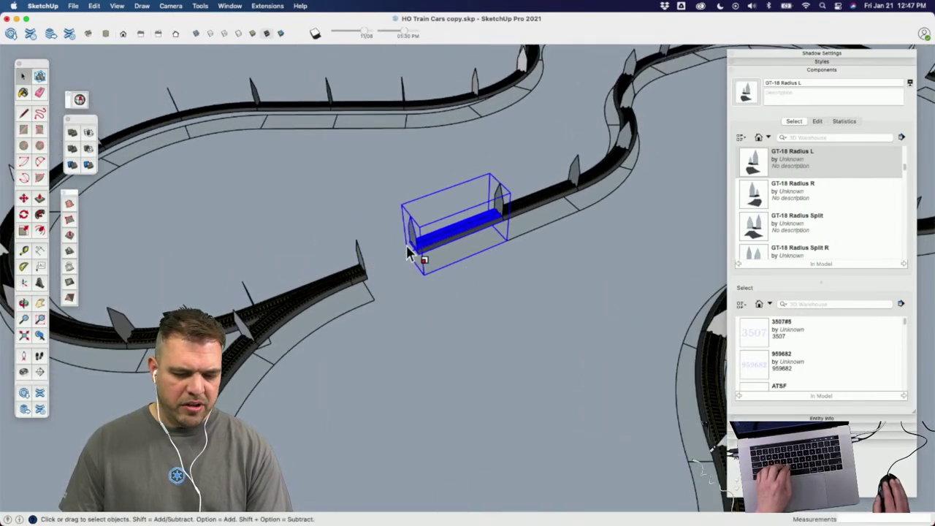
Step: Scale the straight piece lengthwise by 1.58 so it reaches toward the next track
key("s")
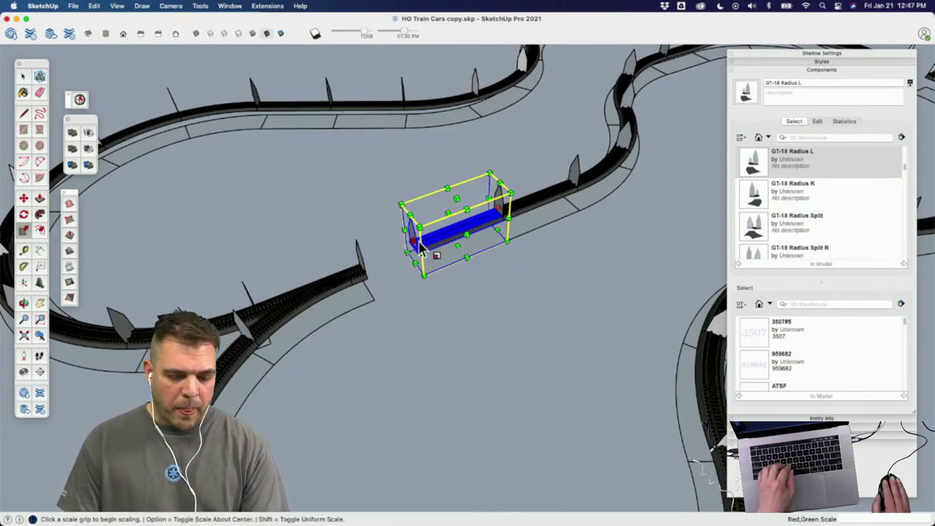
scroll(420, 248, "up", 5)
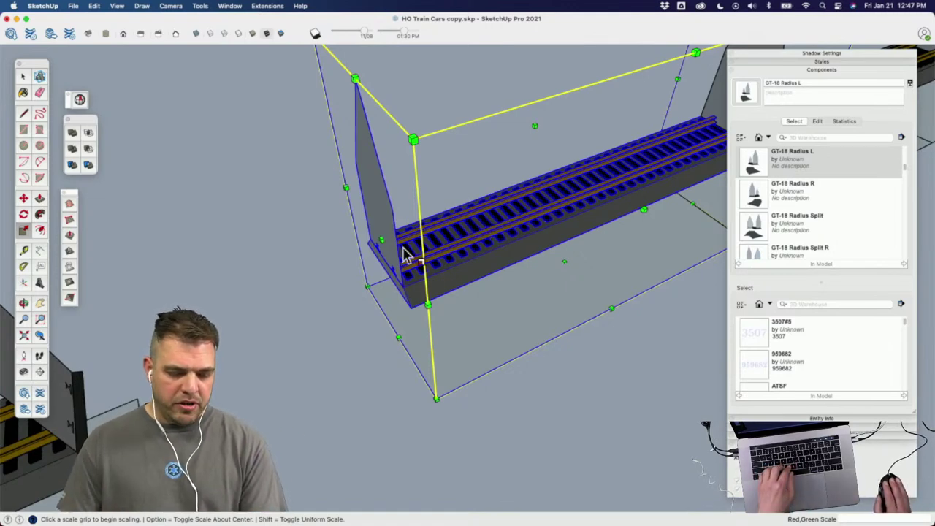
left_click(381, 238)
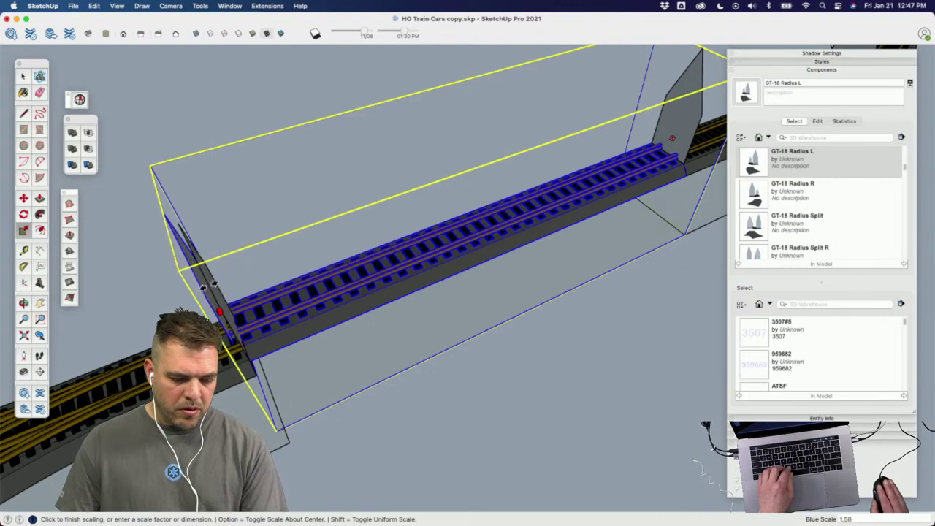
left_click(217, 295)
mouse_move(218, 295)
middle_mouse_down()
mouse_move(334, 355)
mouse_move(463, 277)
mouse_move(542, 146)
mouse_move(497, 207)
mouse_move(590, 319)
mouse_move(711, 363)
mouse_move(530, 304)
mouse_move(503, 375)
mouse_move(445, 268)
mouse_move(516, 356)
mouse_move(428, 150)
mouse_move(428, 255)
mouse_move(471, 224)
mouse_move(518, 334)
mouse_move(518, 151)
middle_mouse_up()
scroll(428, 255, "up", 2)
Step: Move the lengthened piece and adjoining track about 7/16" so their ends meet flush
scroll(517, 336, "up", 3)
scroll(525, 209, "down", 3)
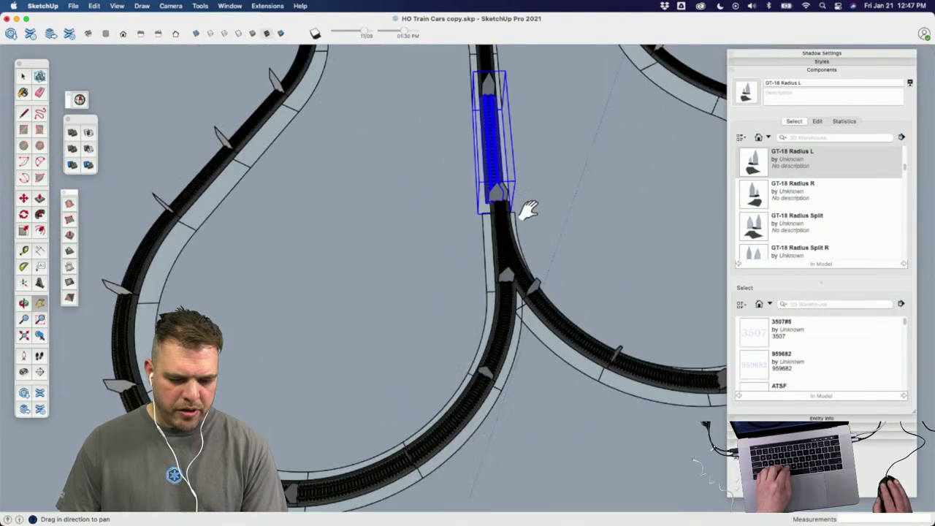
key("space")
scroll(537, 267, "up", 3)
scroll(537, 267, "down", 3)
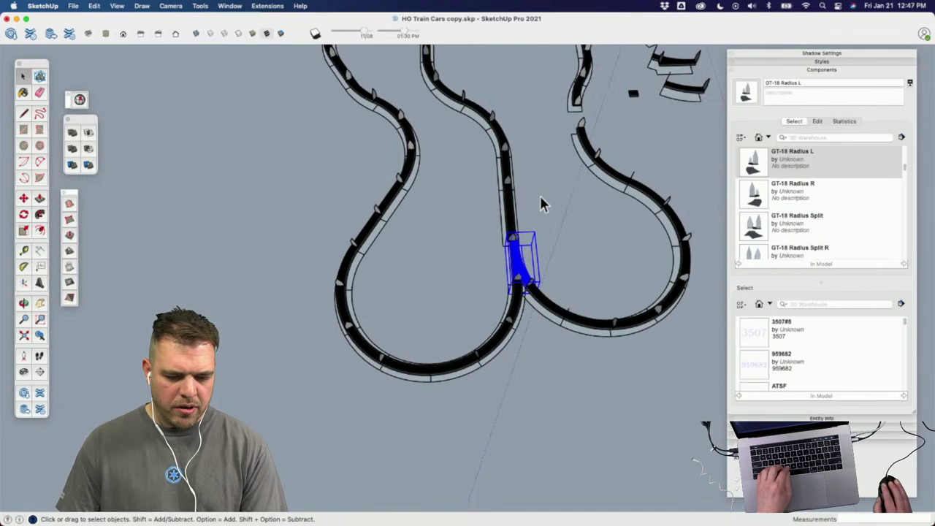
middle_click_drag(539, 193, 514, 308, "shift")
scroll(538, 289, "down", 4)
key("m")
key("space")
scroll(514, 308, "up", 10)
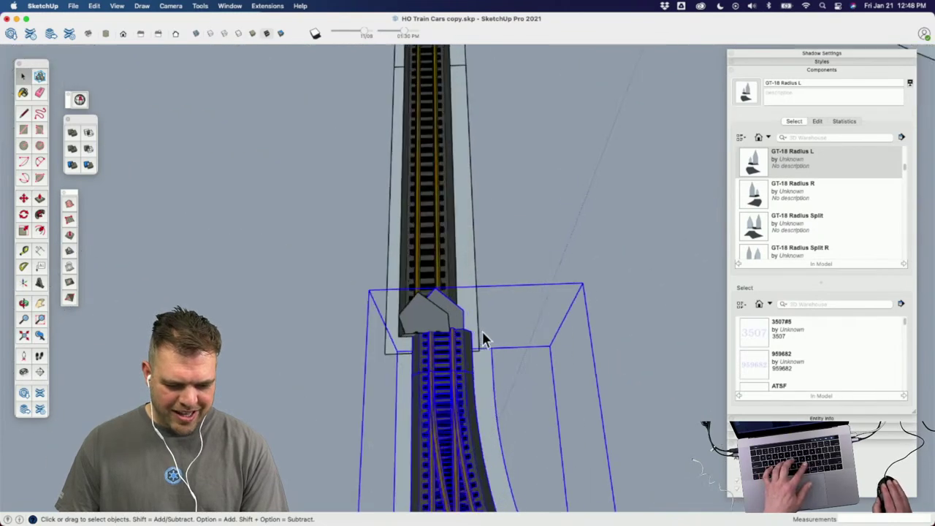
key("m")
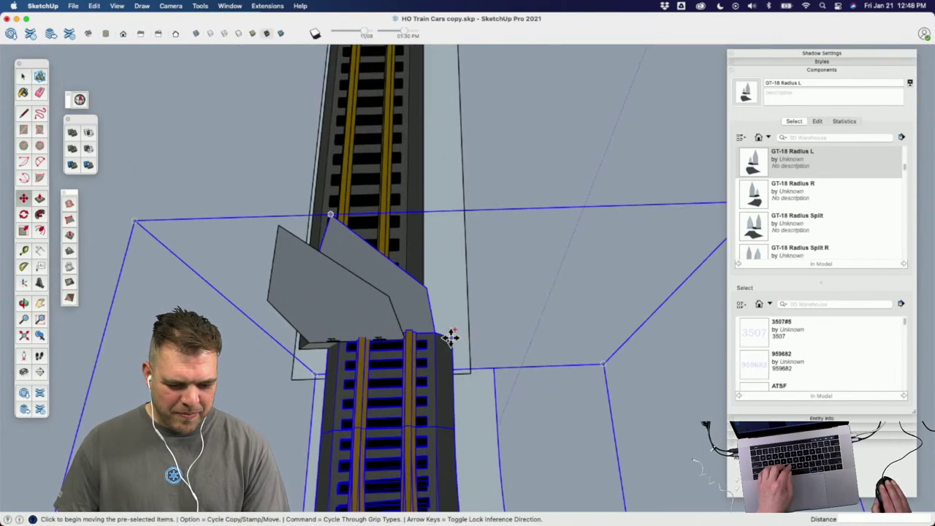
left_click(451, 335)
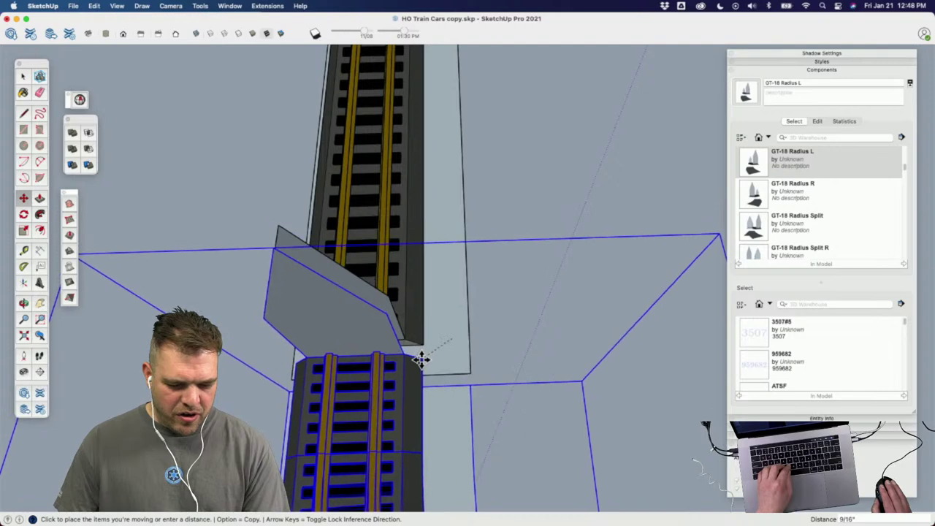
left_click(421, 344)
scroll(428, 344, "down", 10)
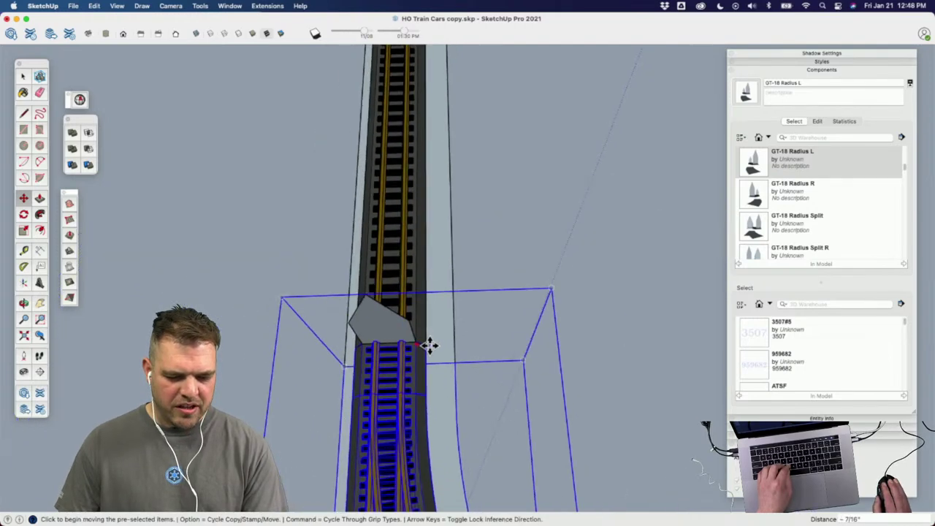
Step: Deselect and orbit the double loop to inspect the remaining gap at the inner curve
key("space")
left_click(494, 288)
scroll(494, 289, "down", 5)
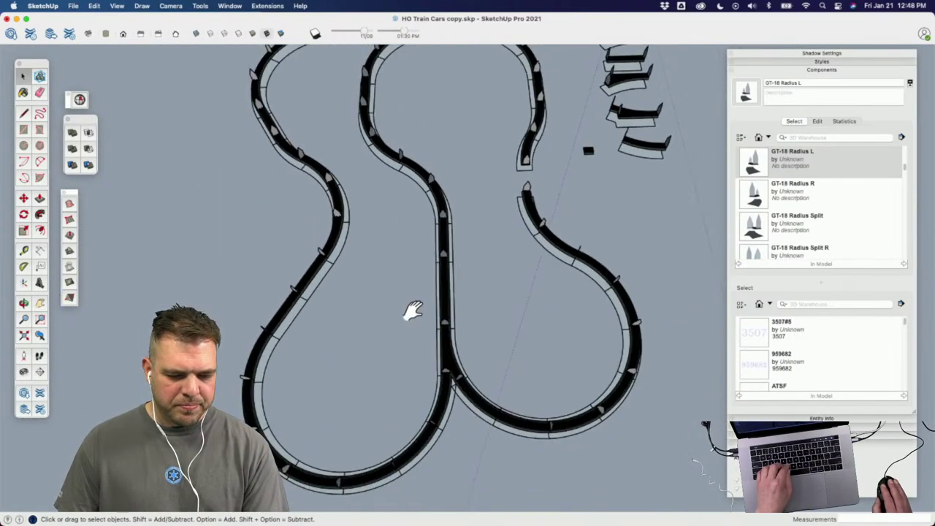
scroll(409, 309, "up", 5)
scroll(480, 344, "up", 3, "shift")
middle_click_drag(467, 301, 371, 324)
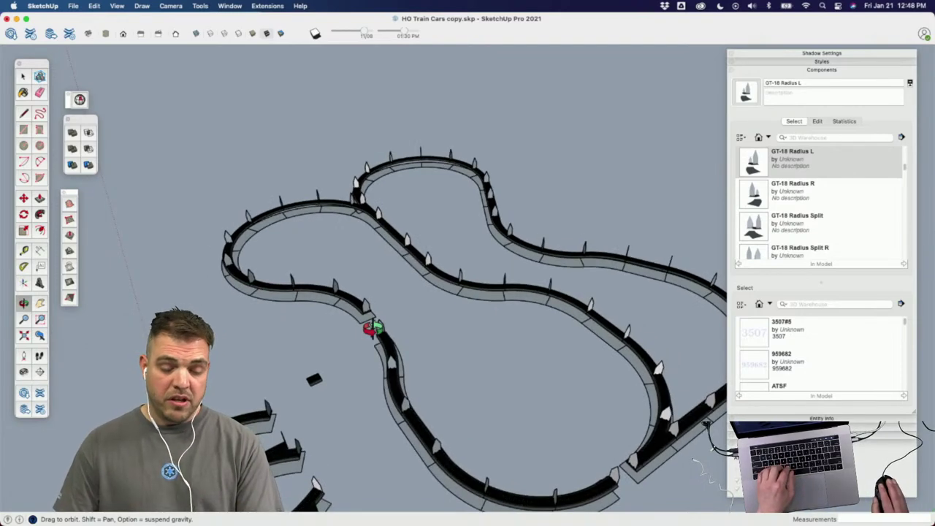
middle_click_drag(401, 344, 476, 342)
scroll(409, 309, "up", 6)
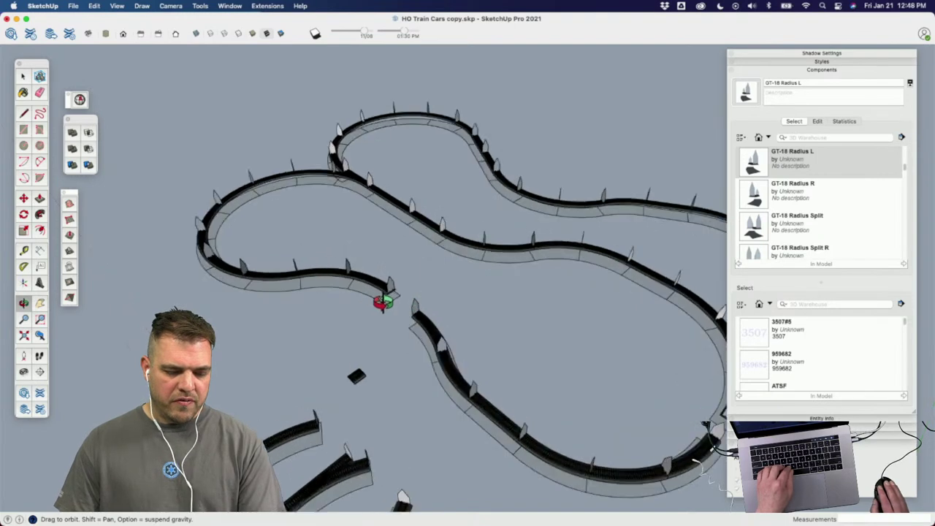
middle_click_drag(400, 326, 452, 318)
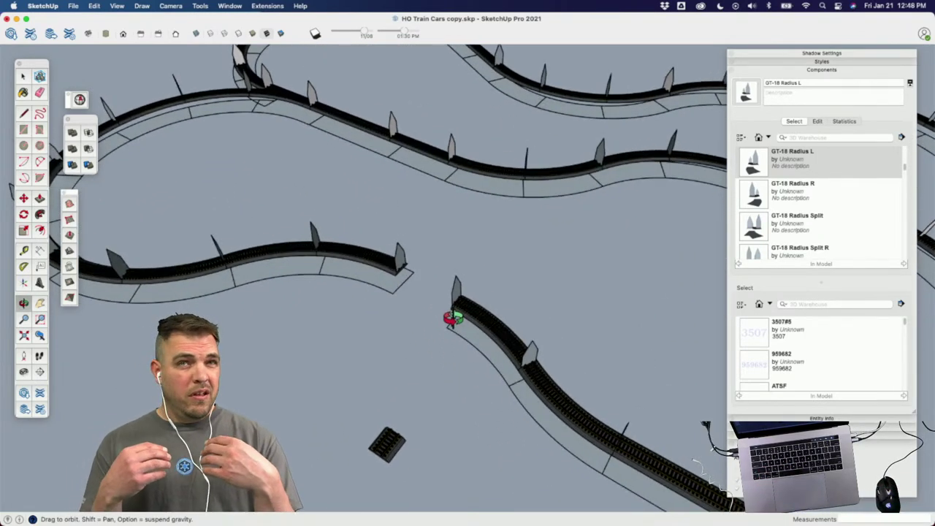
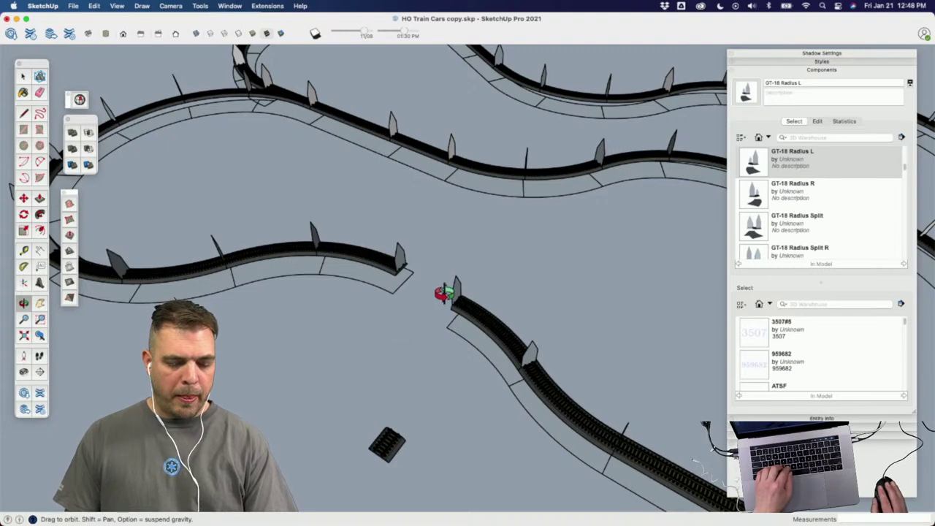
Step: Orbit to a top-down view of the figure-eight and pick up the straight crossing piece
scroll(443, 292, "down", 10)
scroll(415, 288, "up", 2)
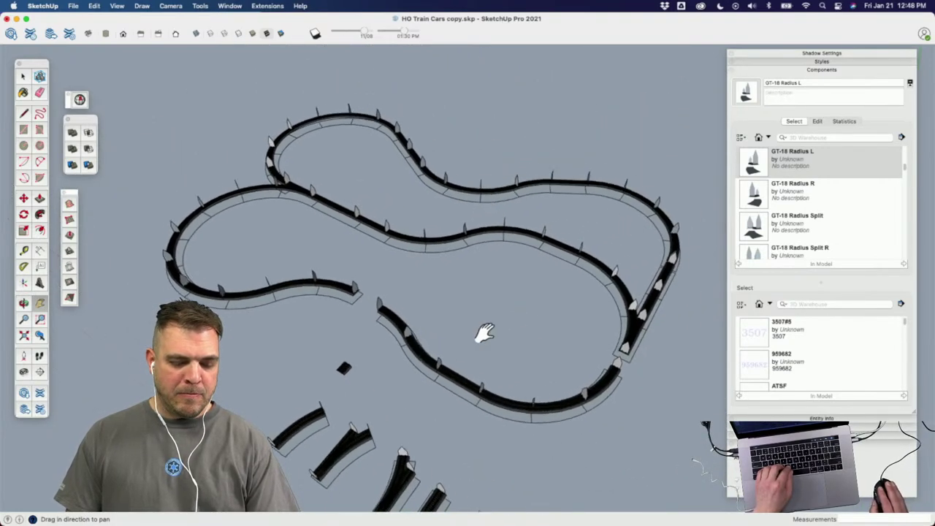
mouse_move(484, 333)
middle_mouse_down("shift")
mouse_move(549, 344)
mouse_move(413, 358)
mouse_move(470, 327)
middle_mouse_up("shift")
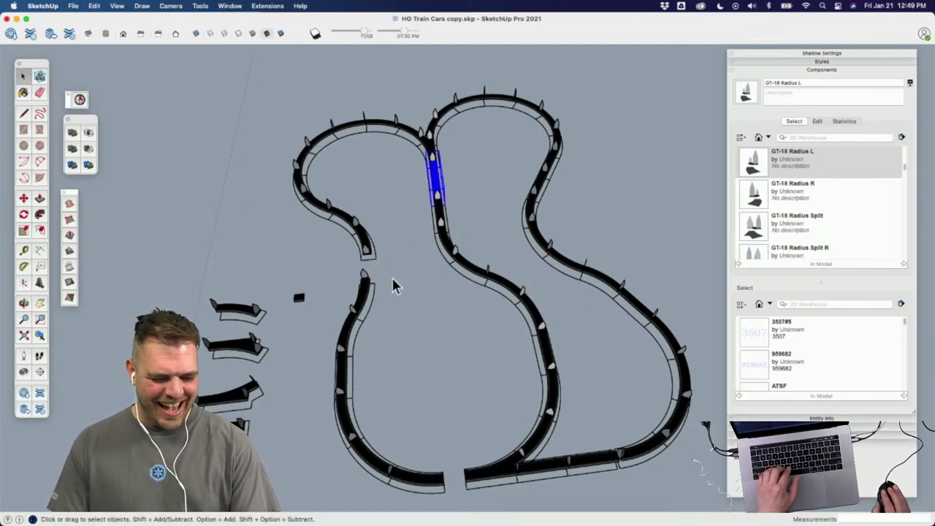
middle_click_drag(395, 285, 453, 229)
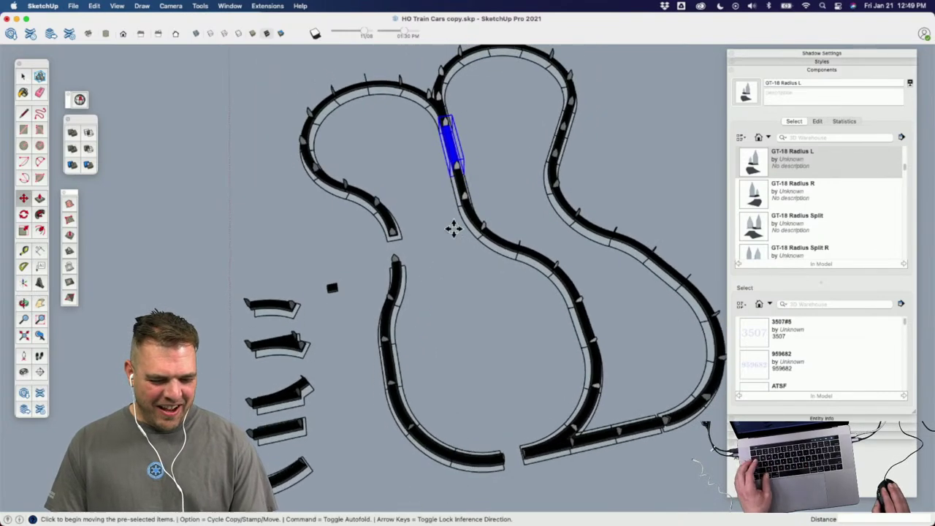
left_click(434, 149)
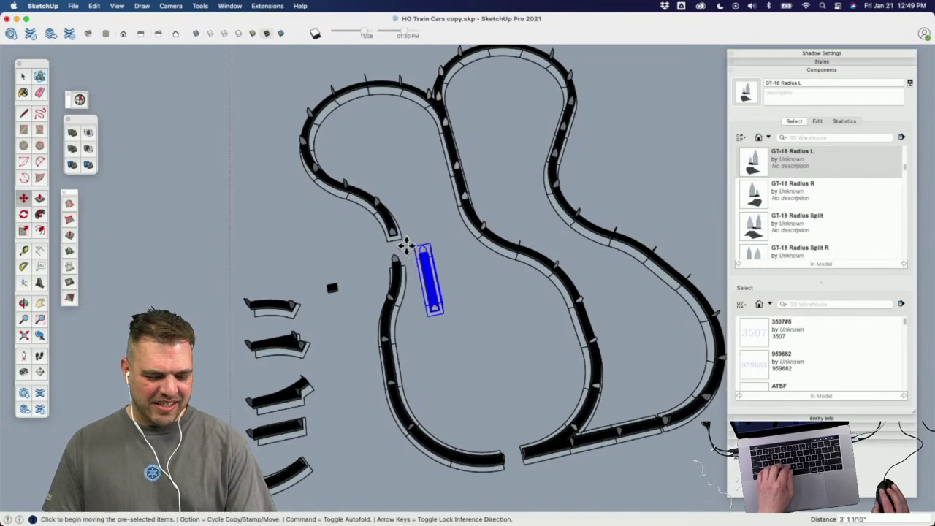
scroll(406, 247, "up", 6)
Step: Set the carried straight track piece down in the gap of the left loop
middle_click_drag(395, 247, 469, 228)
left_click(466, 211)
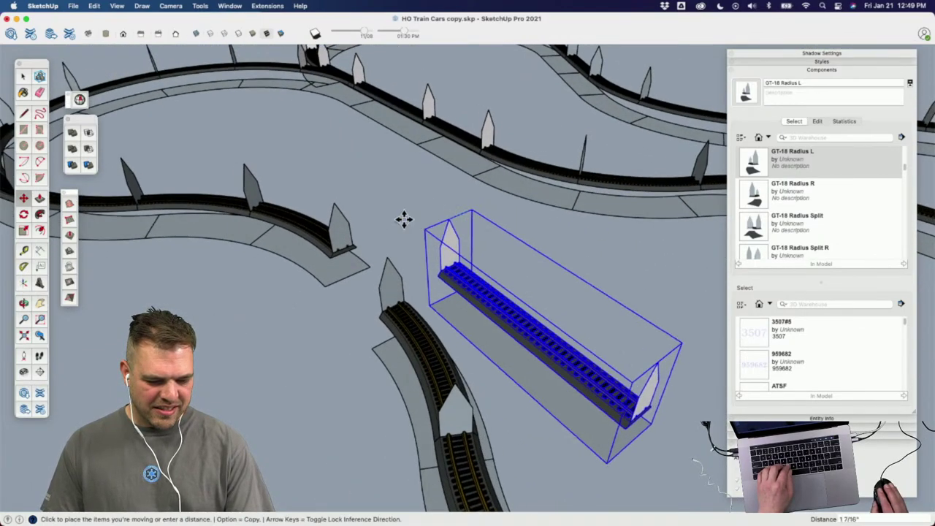
left_click(336, 201)
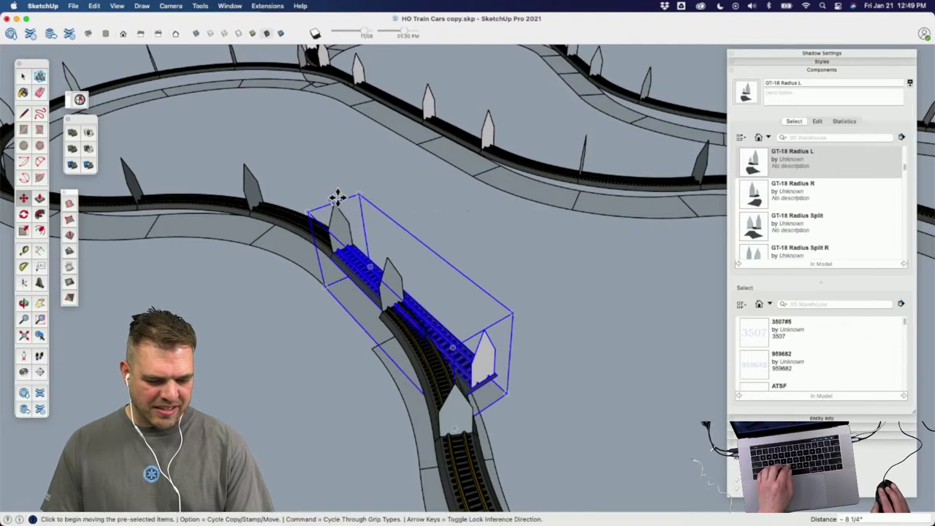
scroll(336, 198, "down", 6)
scroll(417, 307, "down", 1)
key("space")
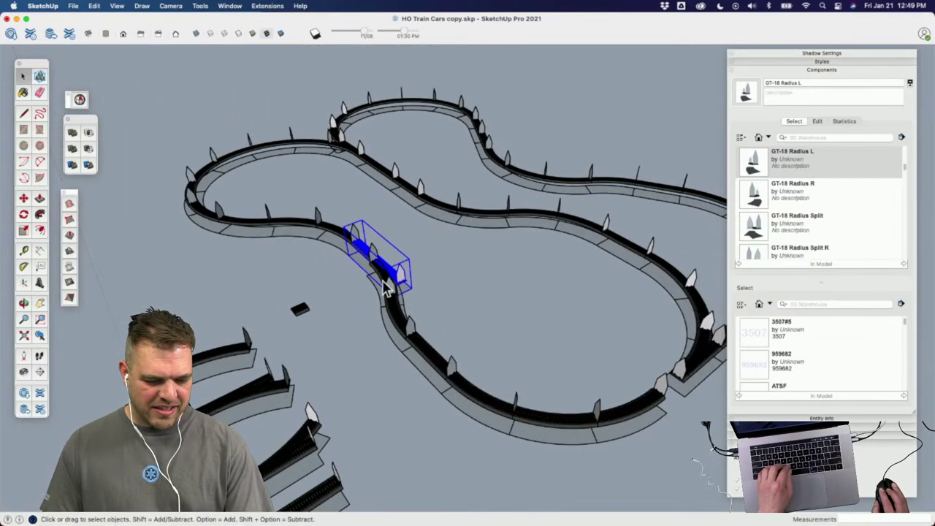
scroll(389, 313, "up", 3)
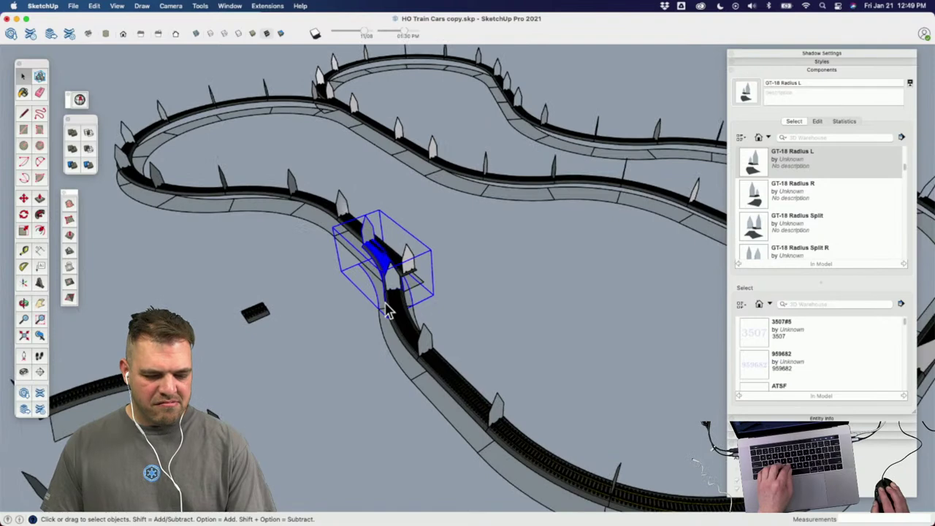
Step: Scale the adjacent track piece to 0.48 along the blue axis
left_click(408, 252)
scroll(405, 252, "up", 4)
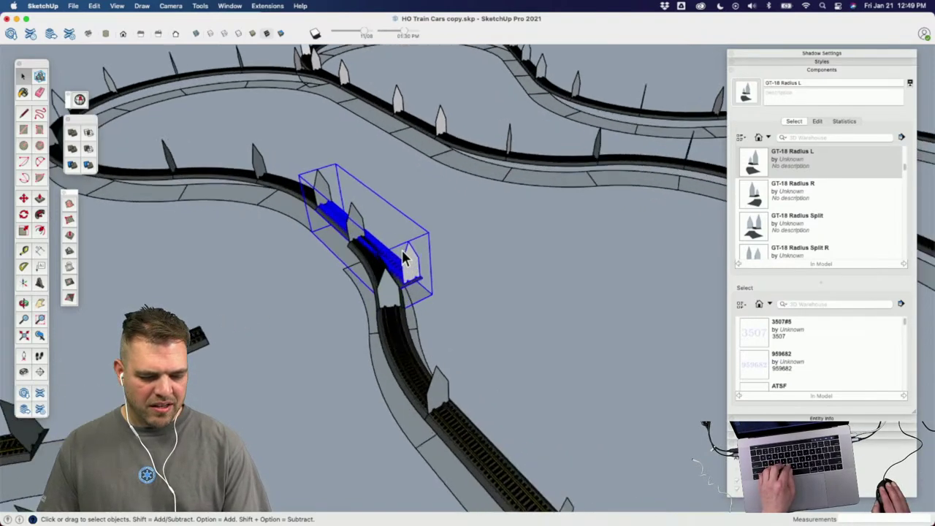
key("s")
left_click(418, 292)
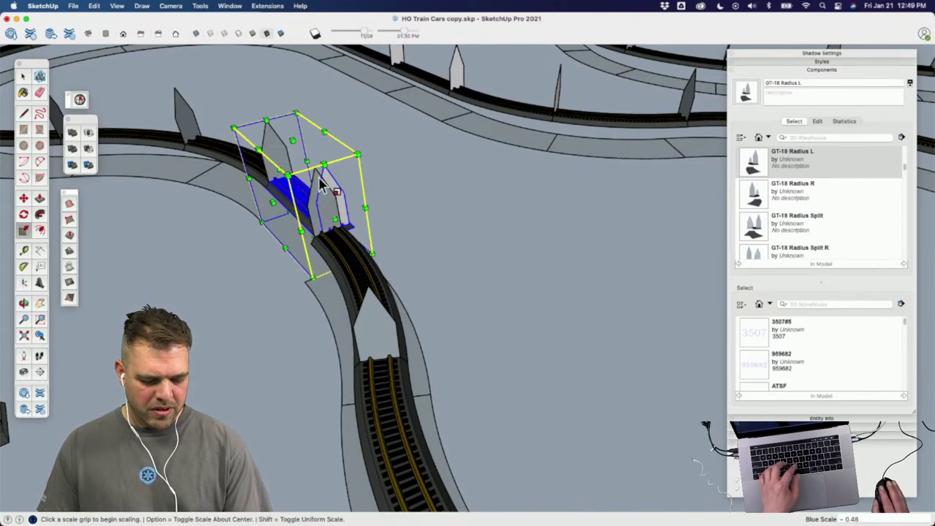
left_click(324, 198)
key("space")
Step: Move the shortened piece against the joint and check the full loop
left_click(349, 267)
key("m")
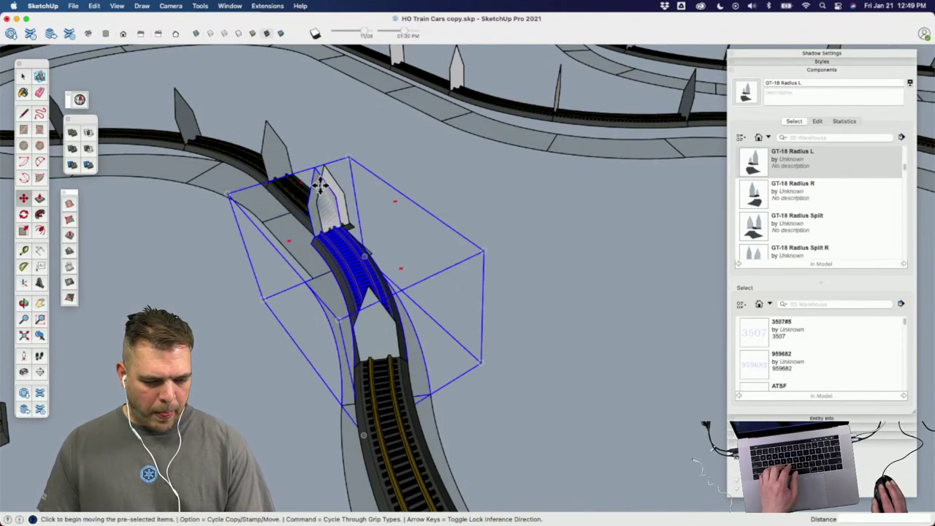
left_click(314, 164)
left_click(326, 164)
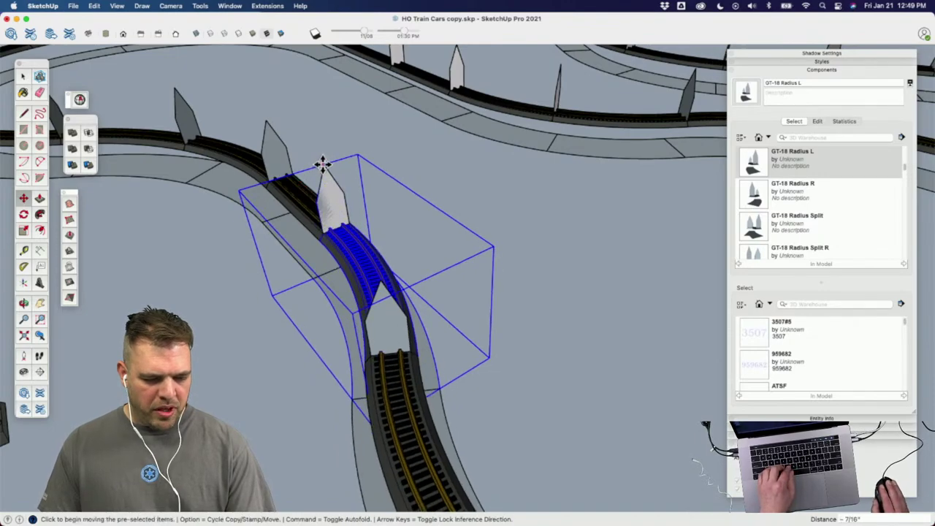
scroll(325, 164, "down", 5)
middle_click_drag(428, 277, 444, 319)
scroll(468, 285, "up", 4)
scroll(442, 270, "up", 4)
scroll(442, 271, "up", 6)
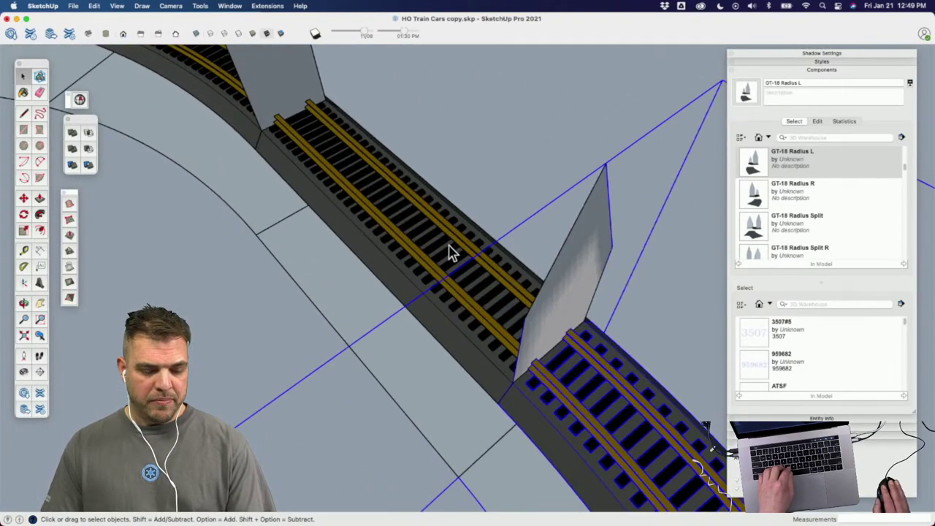
scroll(420, 257, "down", 5)
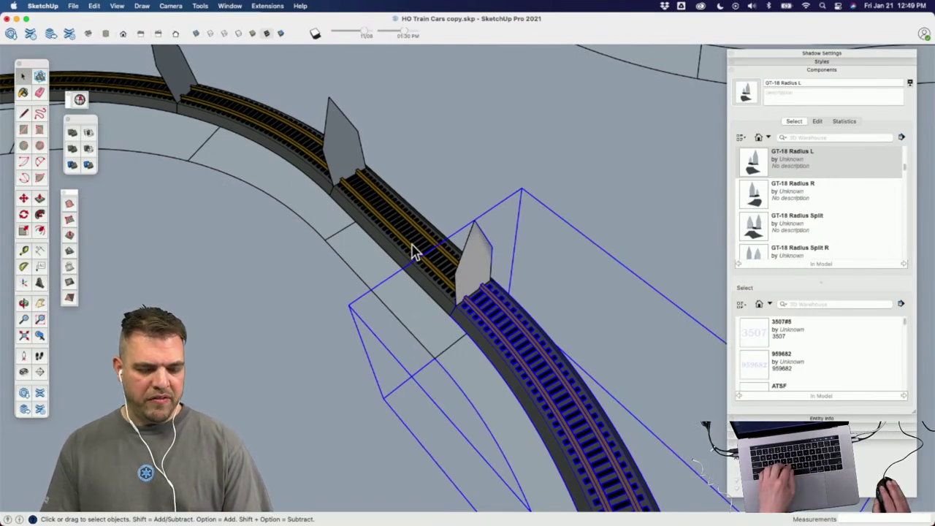
scroll(409, 258, "down", 3)
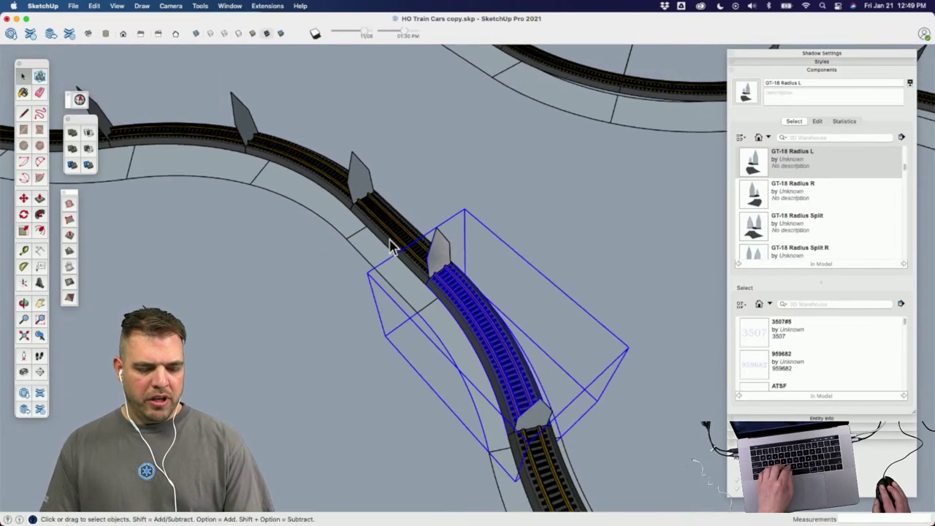
middle_click_drag(458, 228, 379, 178)
Step: Move the short track piece to the bottom gap, turn it 90°, and seat it on the straight
key("m")
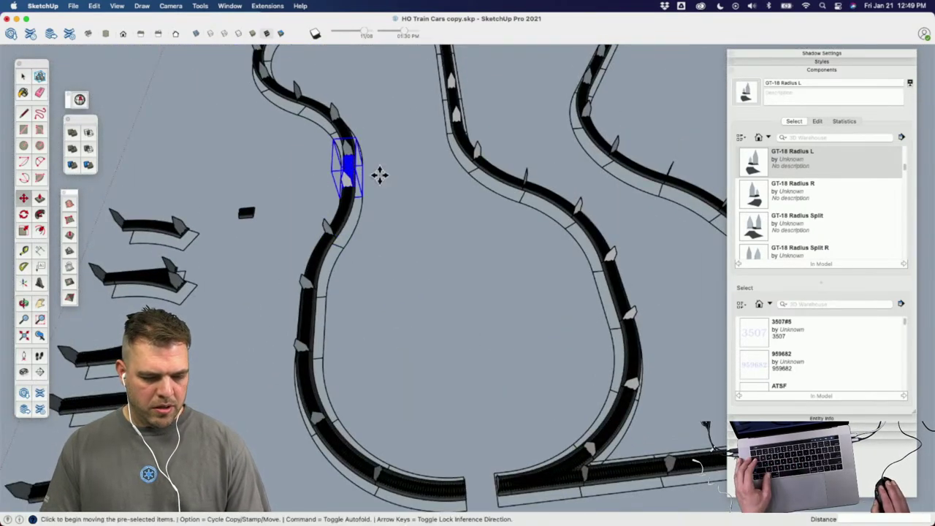
left_click(380, 169)
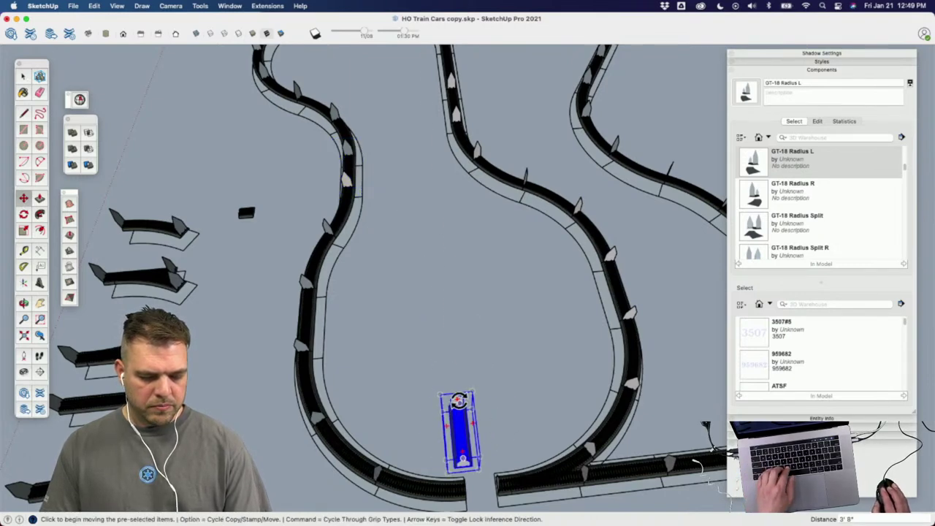
left_click(458, 400)
left_click(497, 419)
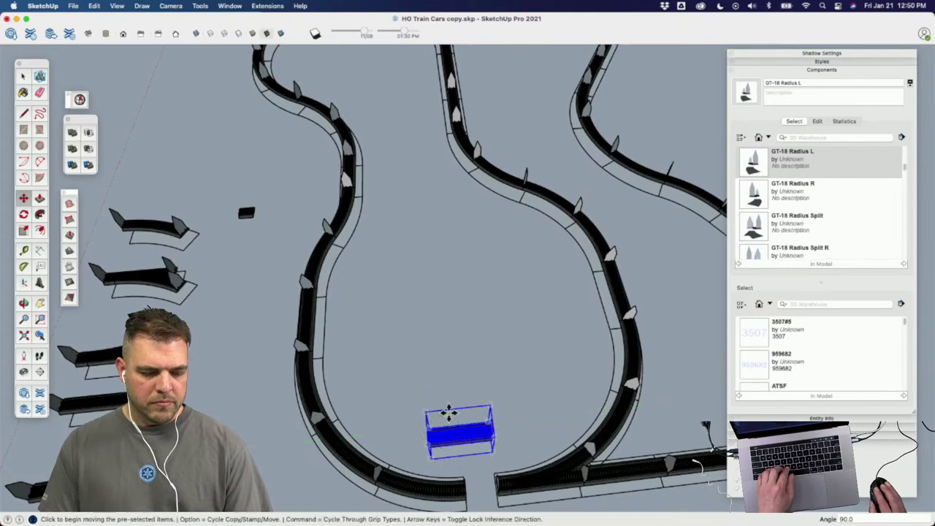
middle_click_drag(449, 413, 387, 343)
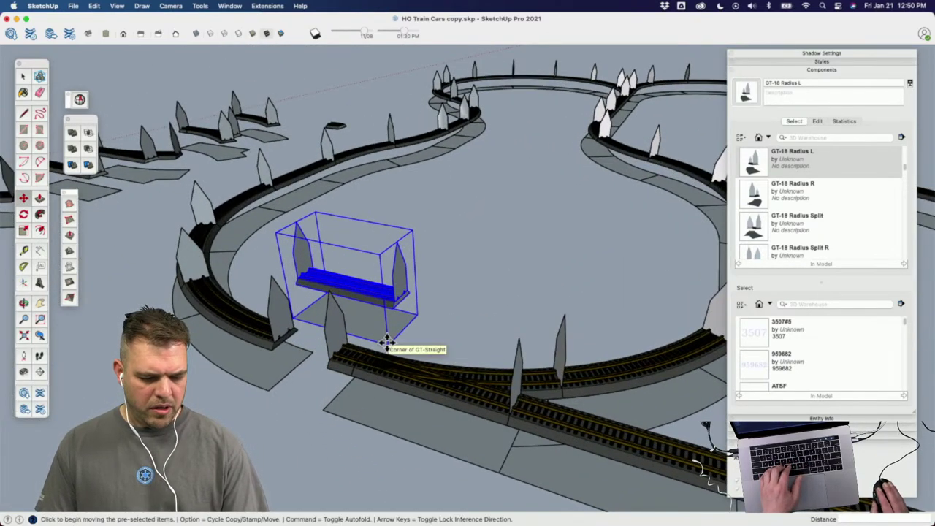
left_click(388, 343)
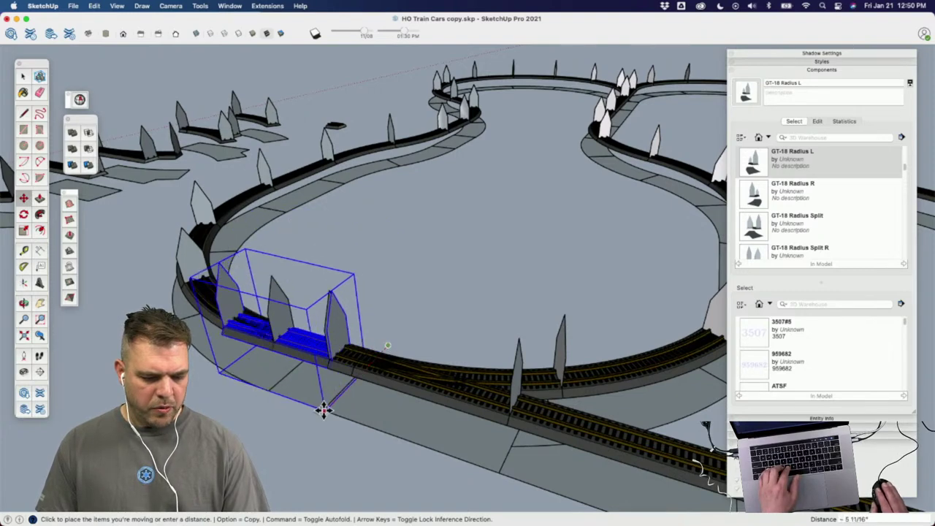
middle_click_drag(281, 382, 507, 371)
left_click(511, 362)
Step: Scale the placed piece to about half length, fine-tuning it to close the joint
key("s")
left_click(479, 340)
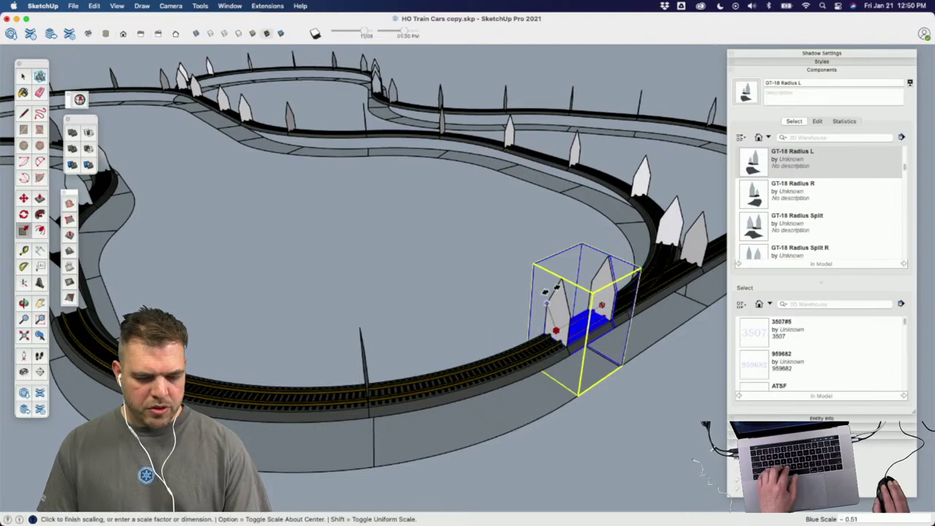
left_click(561, 280)
middle_click_drag(561, 279, 374, 305)
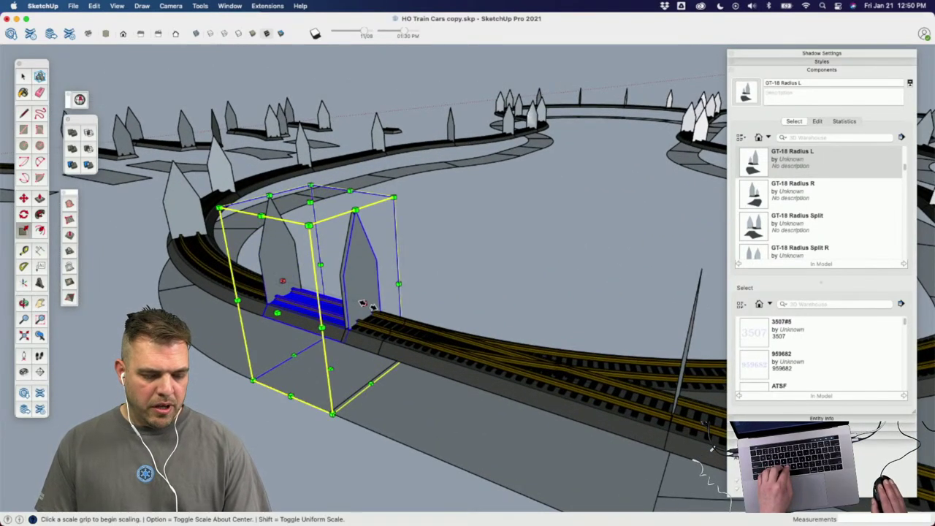
left_click(363, 303)
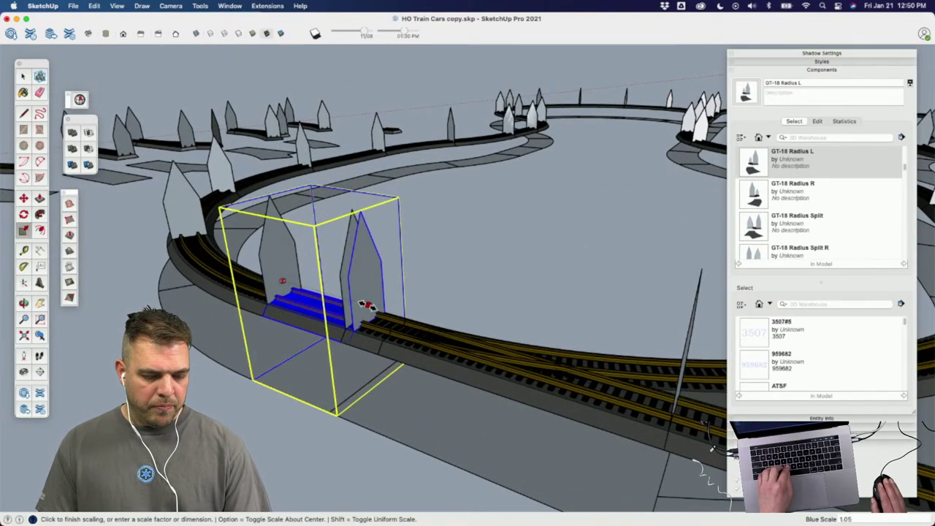
left_click(350, 211)
middle_click_drag(452, 256, 627, 311)
scroll(438, 290, "down", 5)
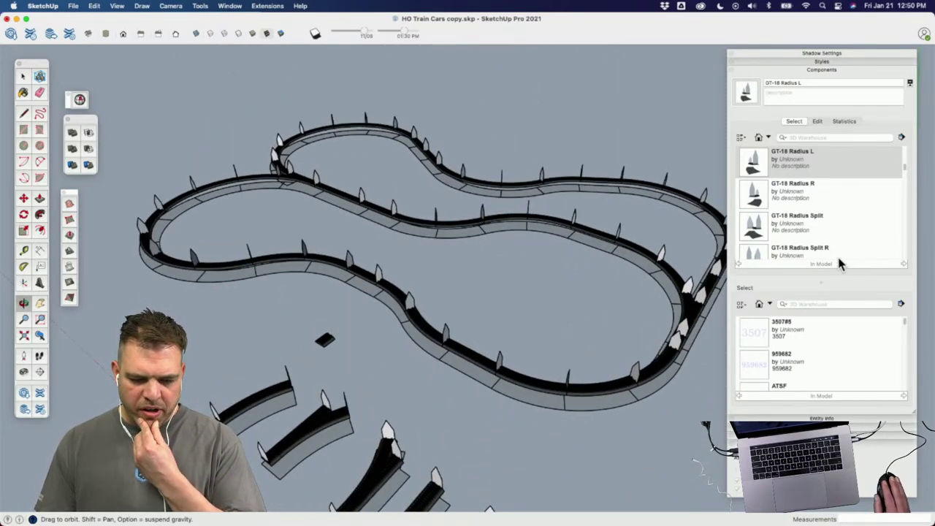
Step: Collapse the Components tray and hide the Panels tag in the Tags panel
left_click(842, 71)
left_click(853, 94)
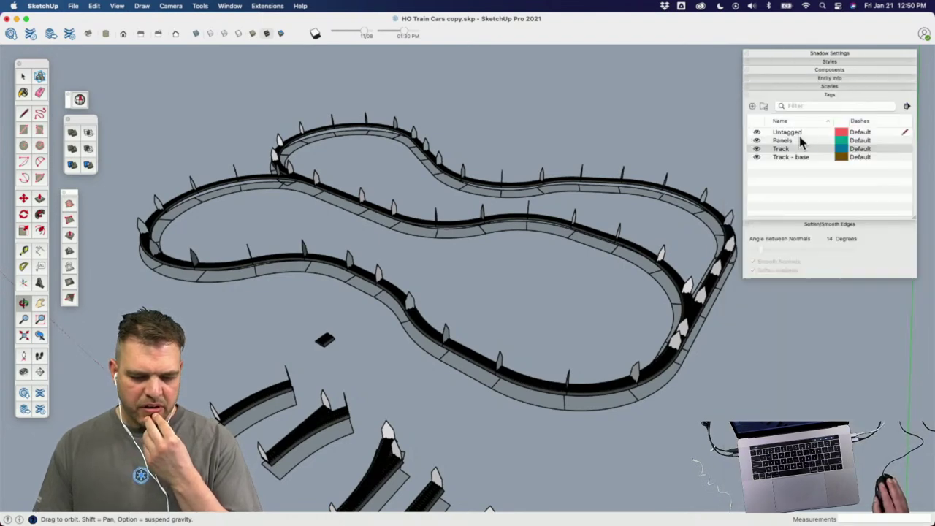
left_click(757, 141)
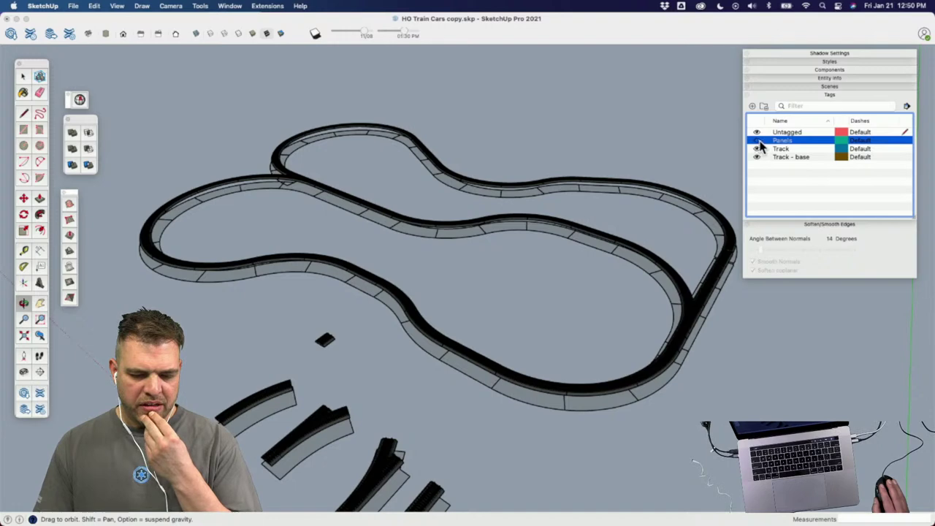
Step: Toggle the Track - base tag off and on, leaving the grey base visible
left_click(757, 157)
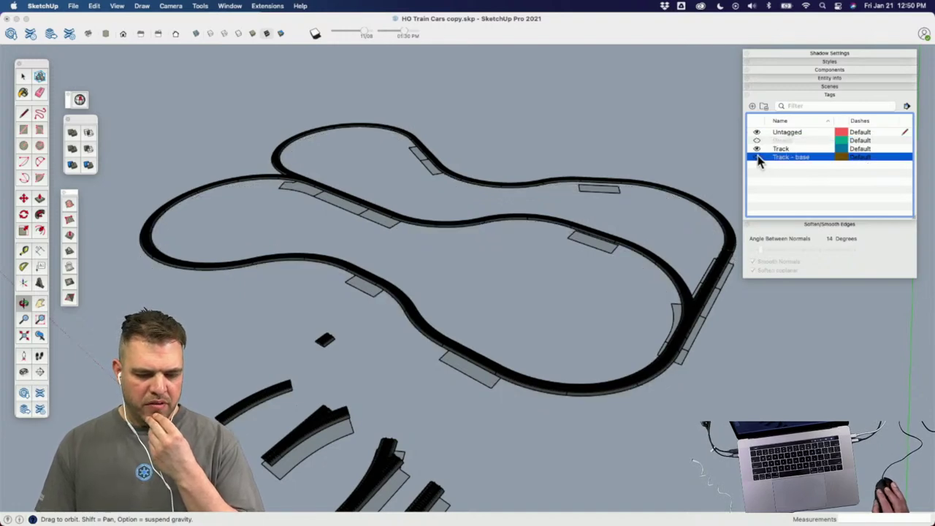
middle_click_drag(582, 343, 387, 324)
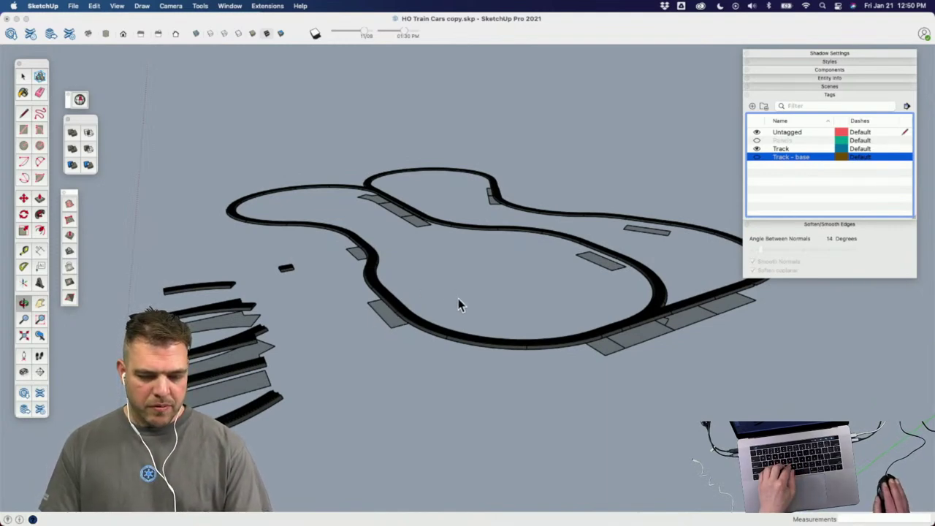
left_click(757, 158)
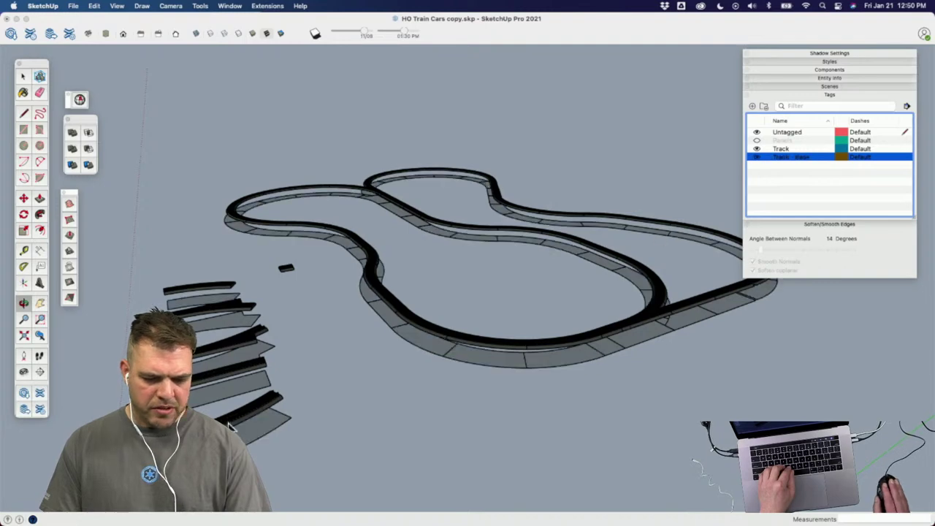
left_click(757, 157)
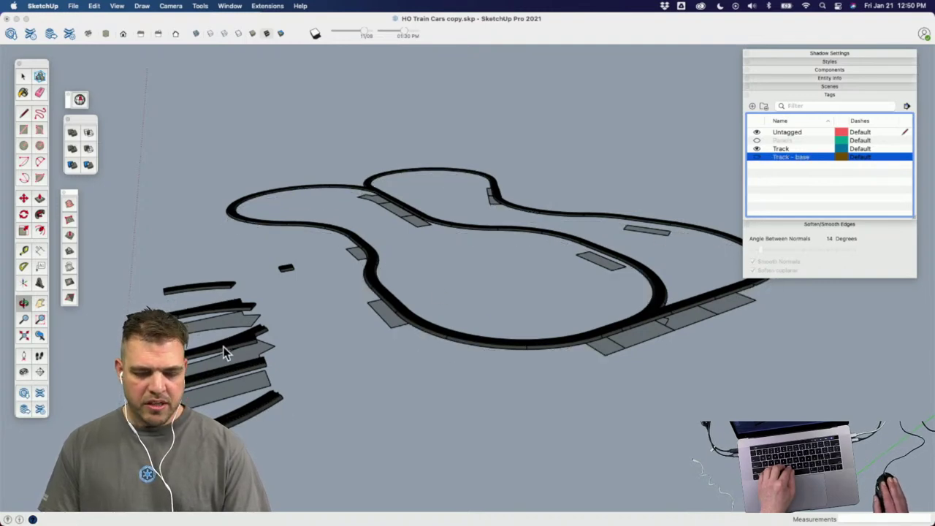
left_click(756, 158)
left_click_drag(572, 322, 563, 396)
left_click_drag(407, 313, 614, 177)
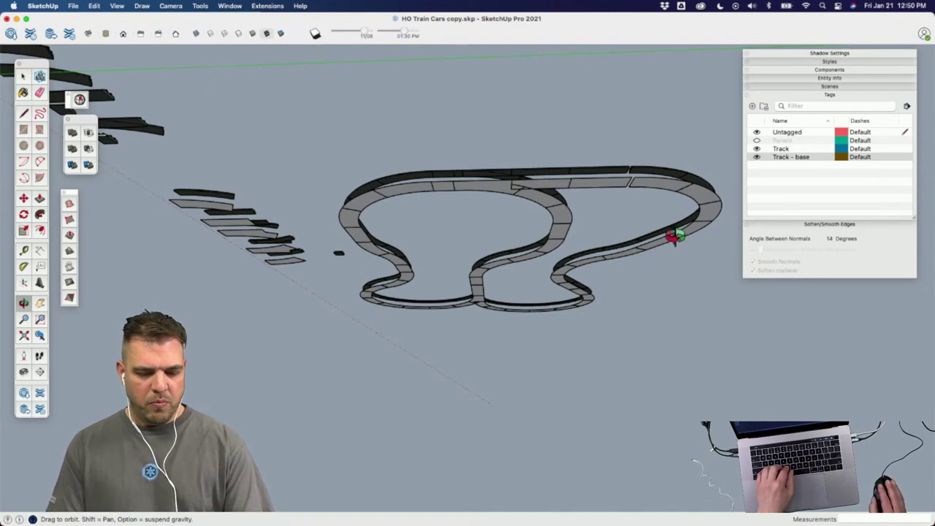
Step: Scale the selected track-base section to Blue Scale 1.05
left_click_drag(580, 219, 563, 156)
key("space")
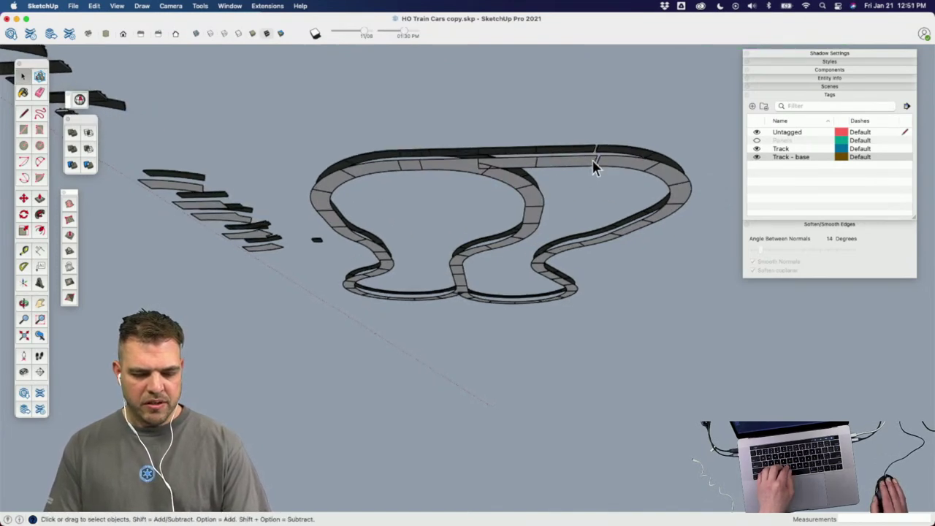
scroll(590, 159, "up", 8)
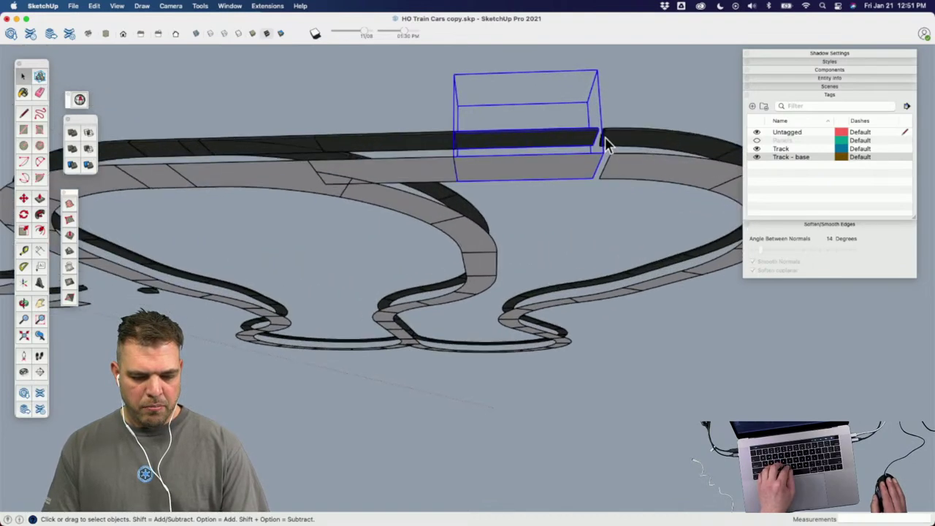
key("s")
left_click_drag(590, 119, 613, 159)
left_click(612, 165)
key("space")
Step: Move the small loose piece next to the spare track pieces
middle_click_drag(632, 104, 309, 328)
scroll(482, 272, "down", 5)
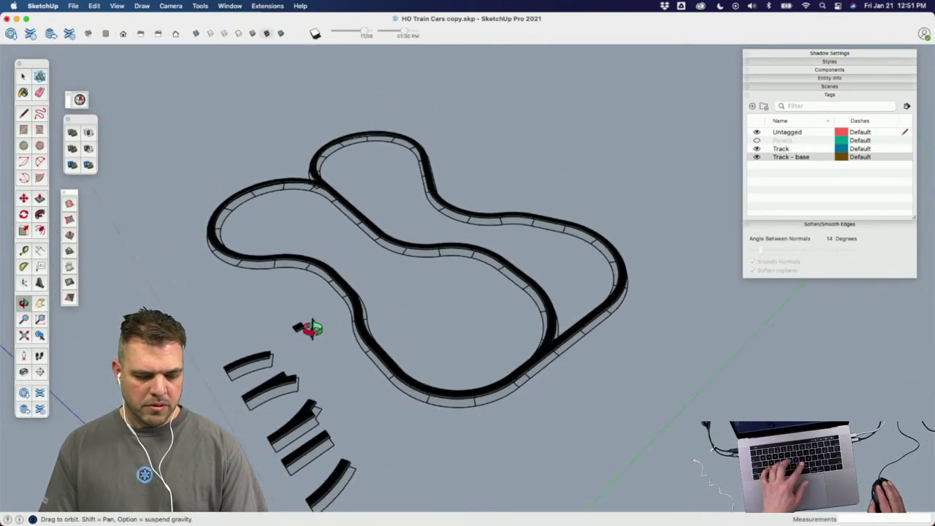
key("m")
left_click(286, 312)
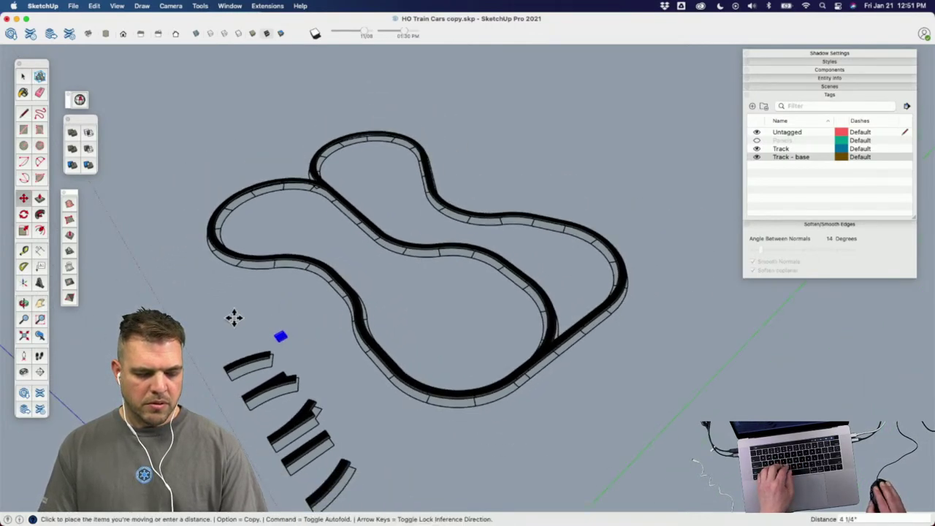
left_click(210, 321)
key("space")
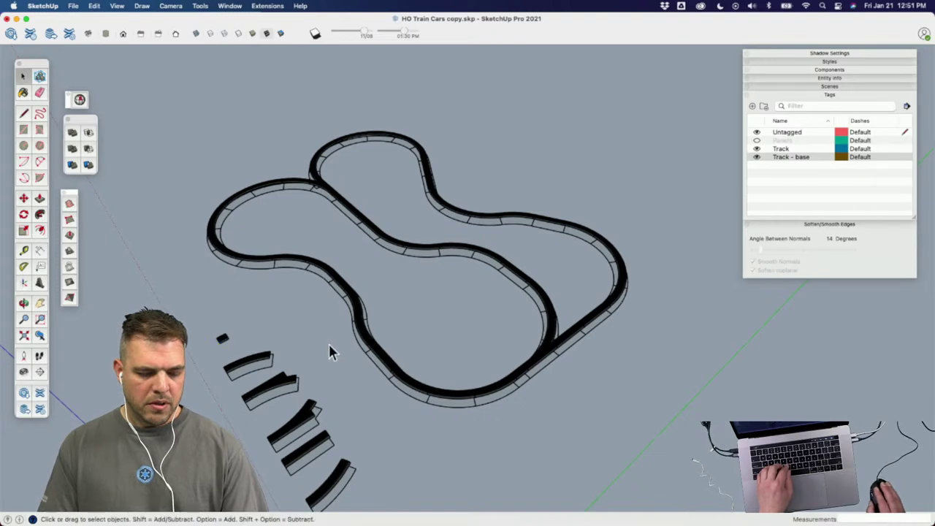
middle_click_drag(328, 347, 600, 394)
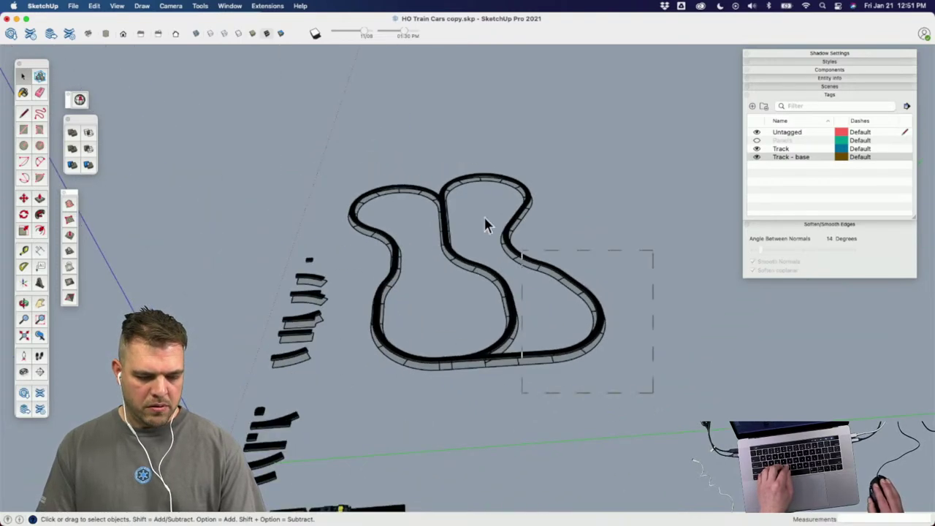
Step: Crossing-select the whole figure-eight loop, move it to the right, and deselect
left_click_drag(377, 136, 344, 110)
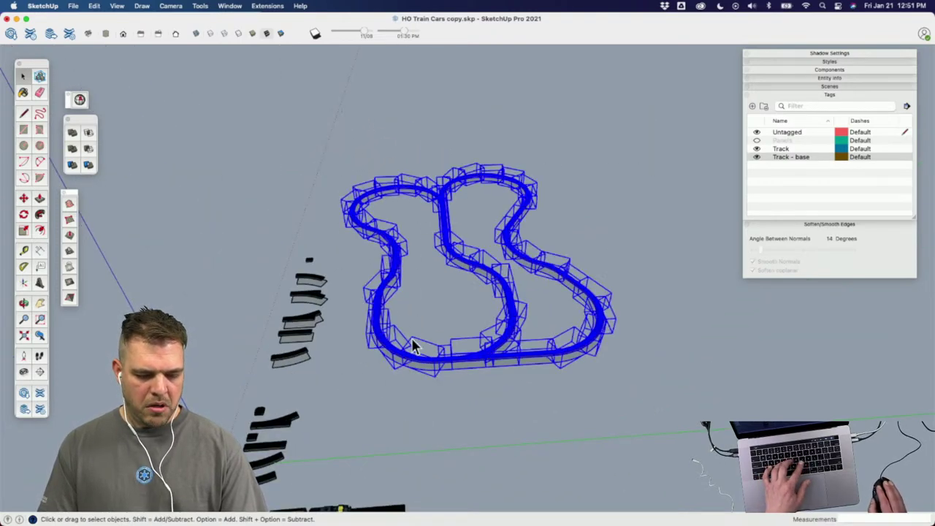
key("m")
left_click(464, 388)
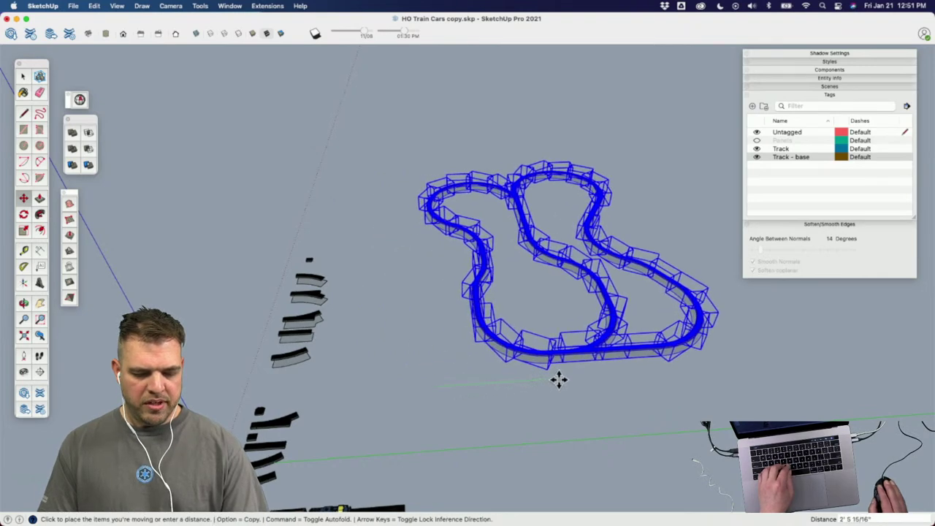
left_click(559, 380)
key("space")
left_click(541, 385)
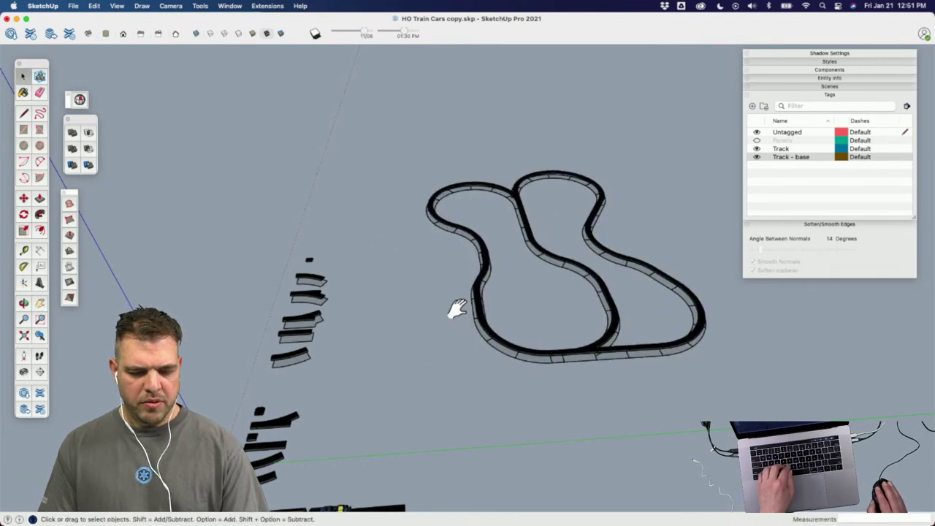
Step: Orbit to a lower angle and select one loose straight track piece
middle_click_drag(455, 309, 610, 233)
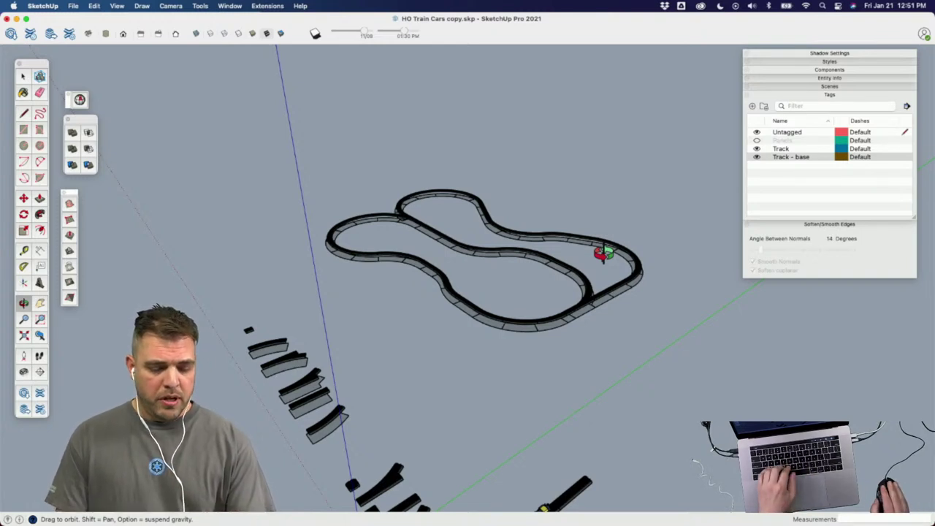
left_click_drag(438, 246, 411, 307)
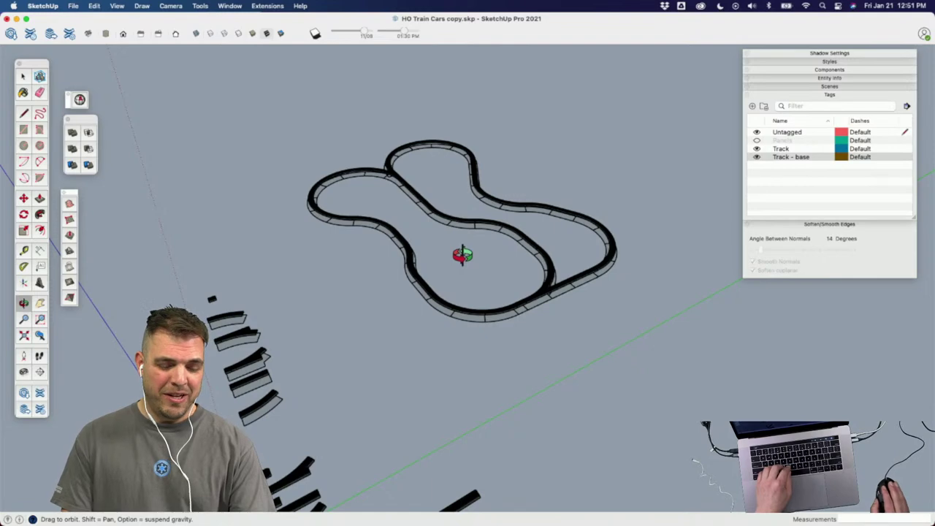
scroll(462, 326, "left", 5)
left_click(460, 332)
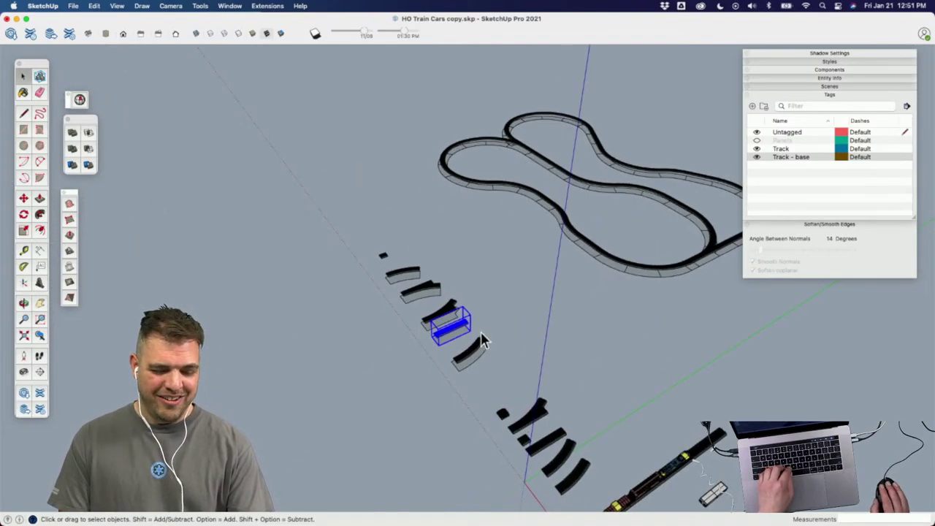
Step: Rotate the loose straight piece about 5.6° and make the hidden posts tag visible
scroll(467, 330, "up", 10)
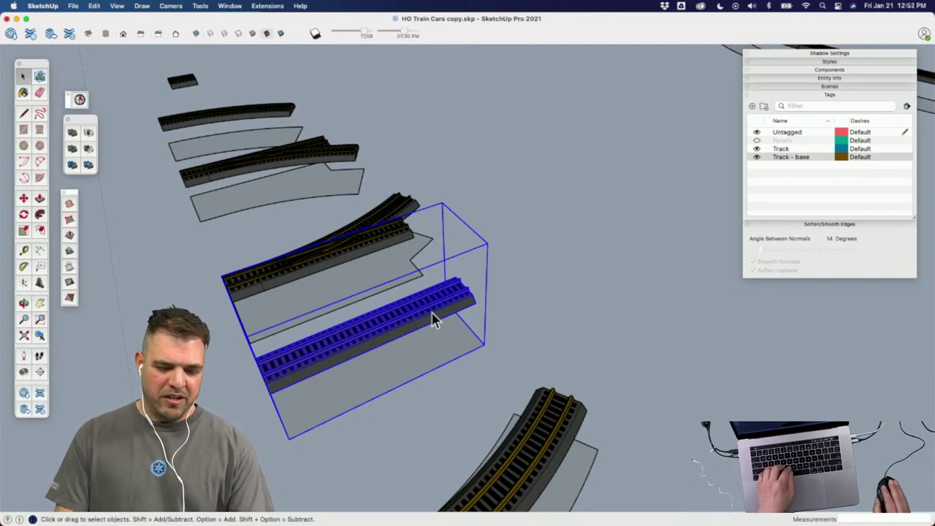
middle_click_drag(432, 317, 413, 285)
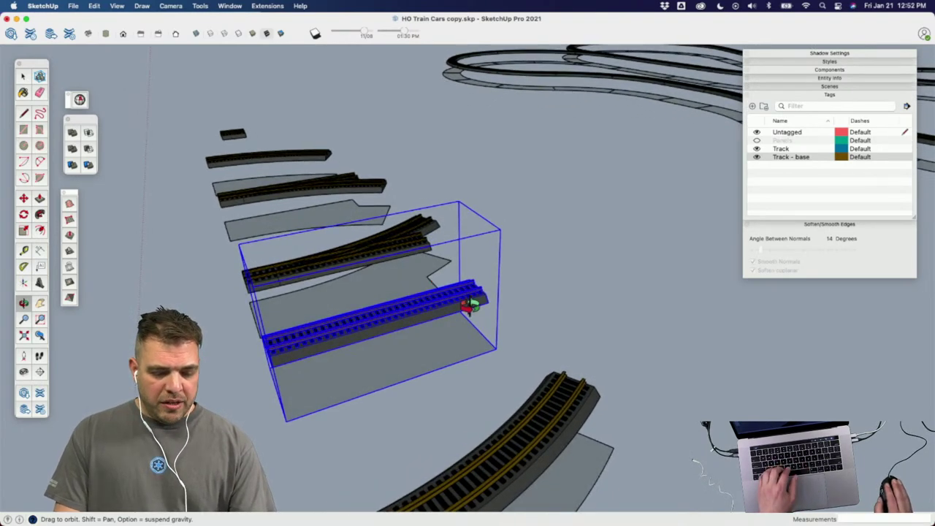
key("m")
key("q")
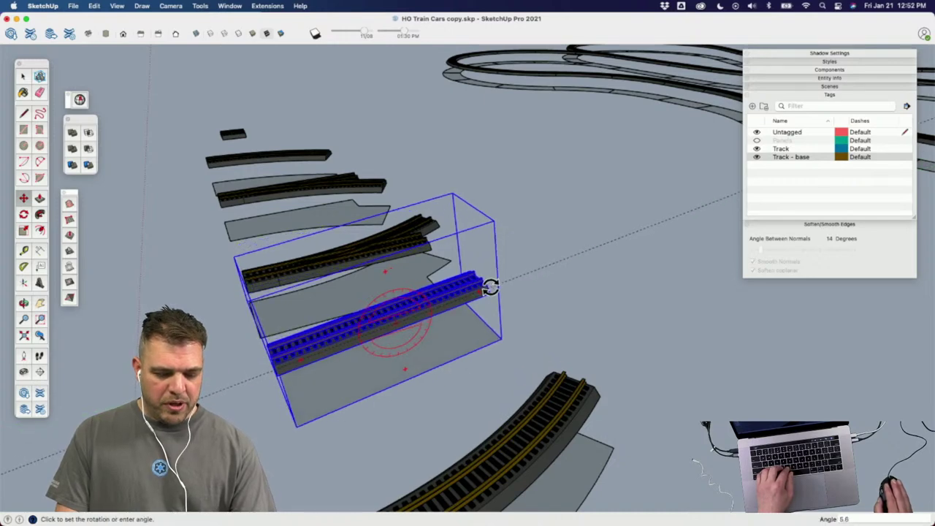
left_click(489, 287)
middle_click_drag(489, 288, 206, 323)
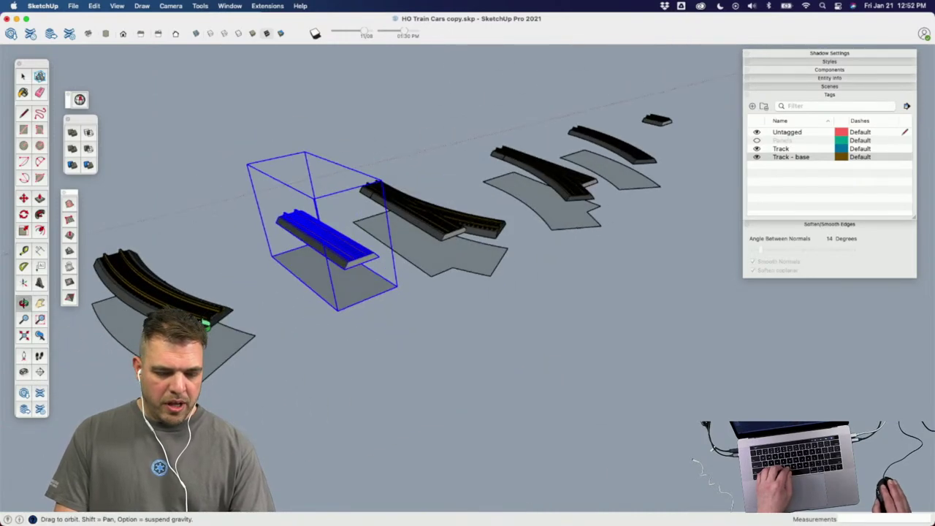
left_click(758, 140)
Step: Attach a GT-18 Radius L curve from In Model components to the loose straight piece
key("m")
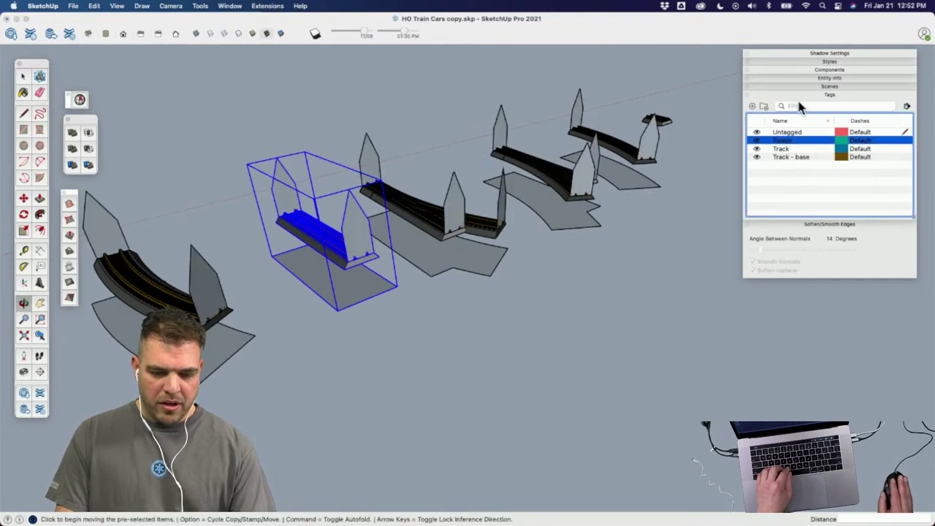
left_click(834, 70)
left_click(762, 193)
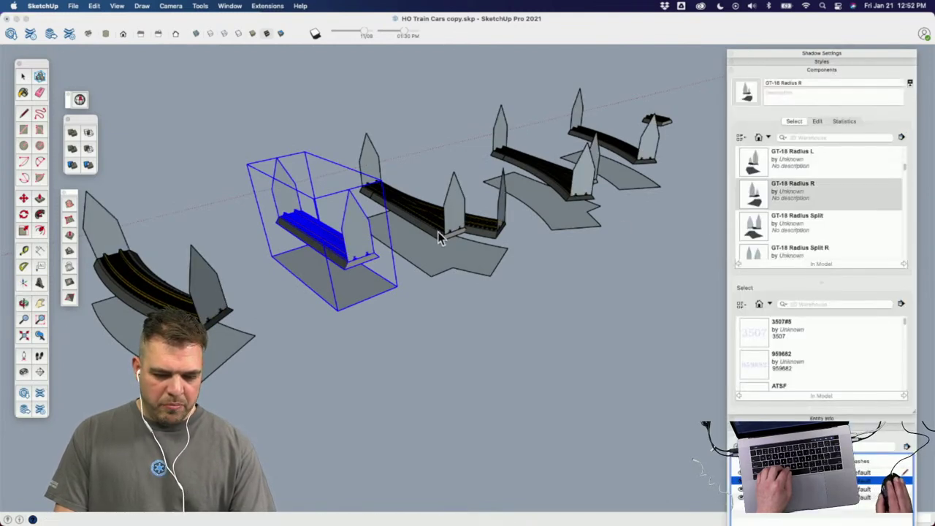
left_click(755, 162)
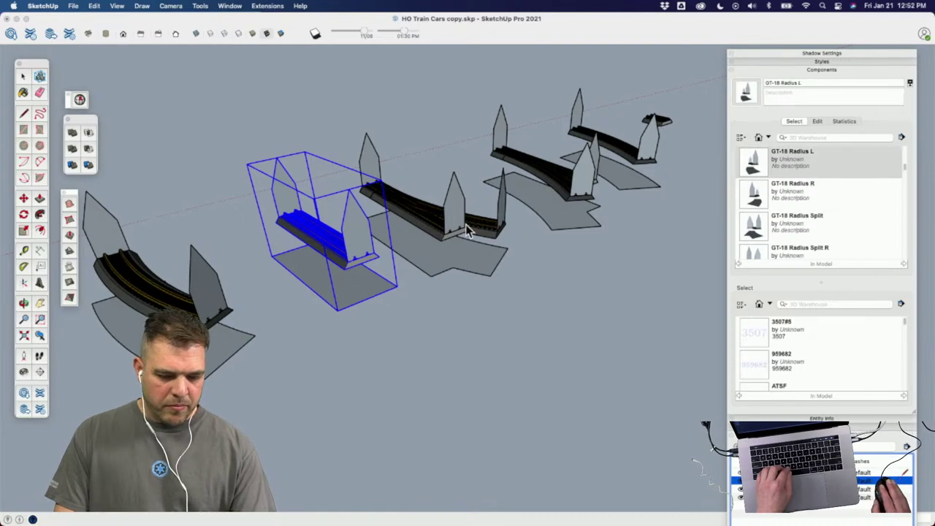
left_click_drag(435, 335, 395, 349)
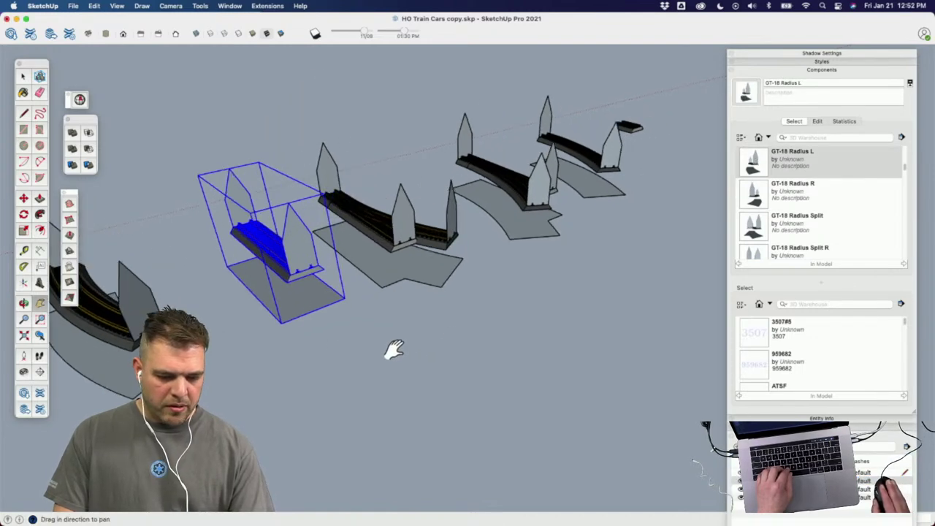
left_click(769, 169)
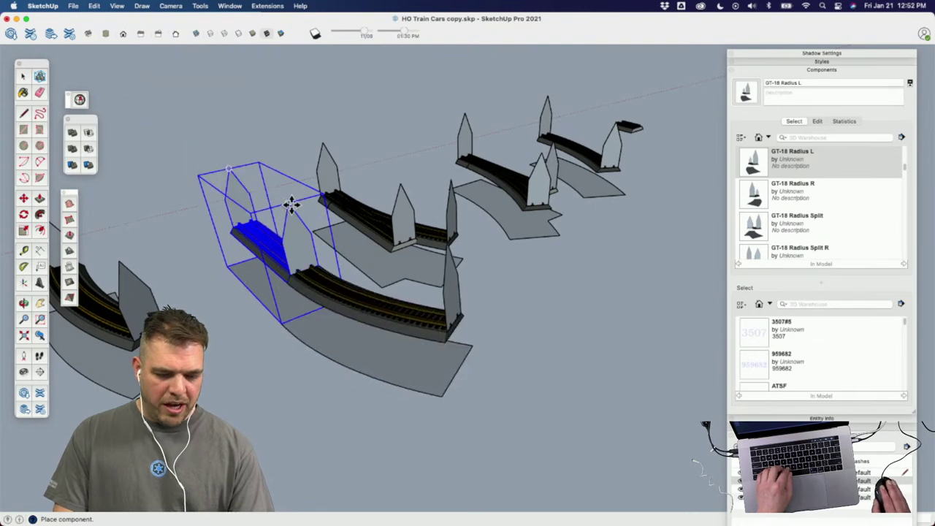
left_click(488, 333)
middle_click_drag(488, 333, 480, 367, "shift")
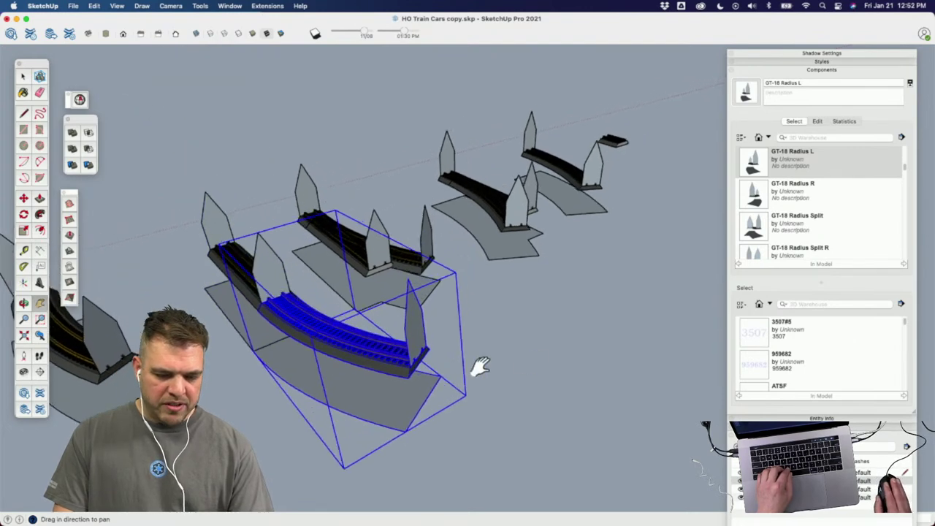
Step: Pick GT-18 Radius R, then place a Radius L curve at the run's end
left_click(756, 196)
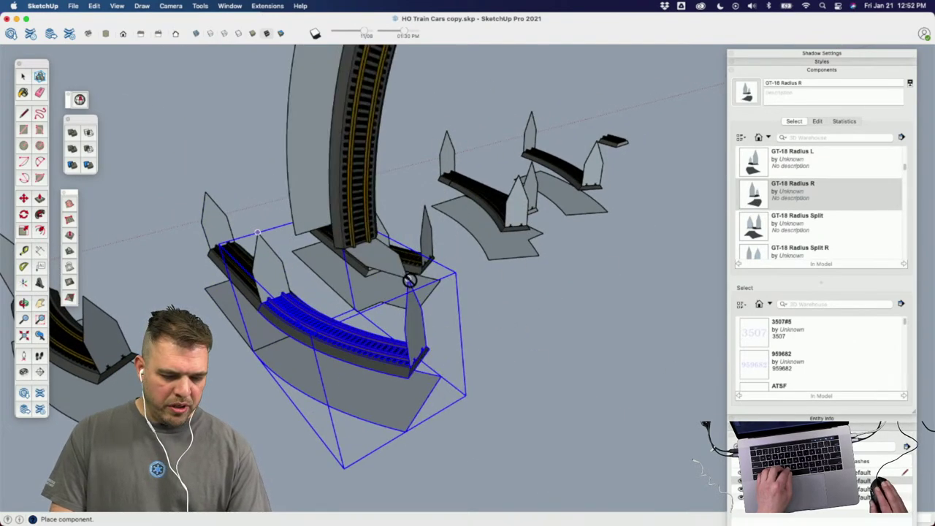
middle_click_drag(409, 280, 313, 299)
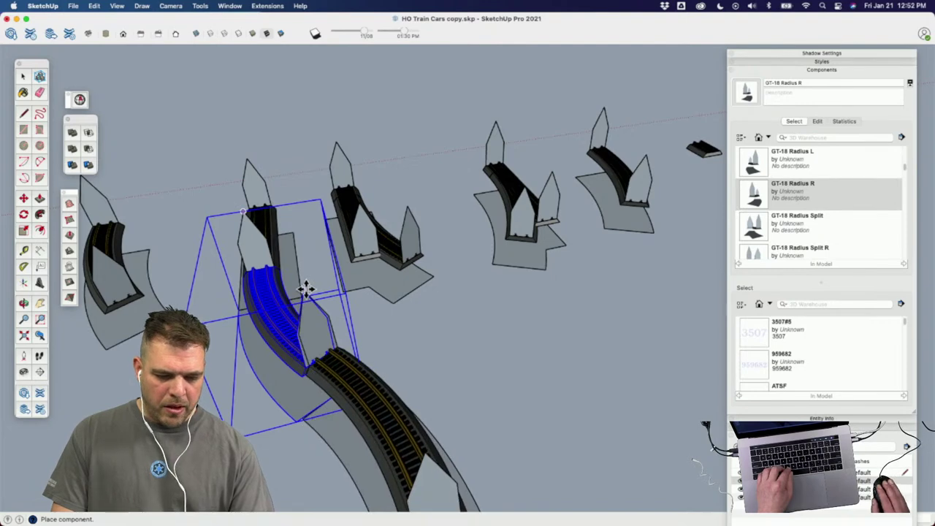
scroll(570, 304, "down", 3)
middle_click_drag(495, 338, 473, 306, "shift")
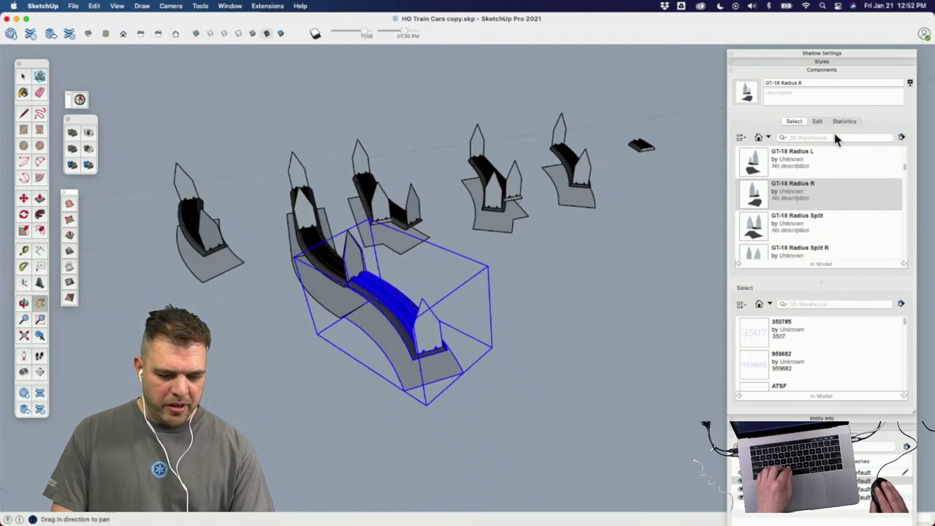
left_click(763, 163)
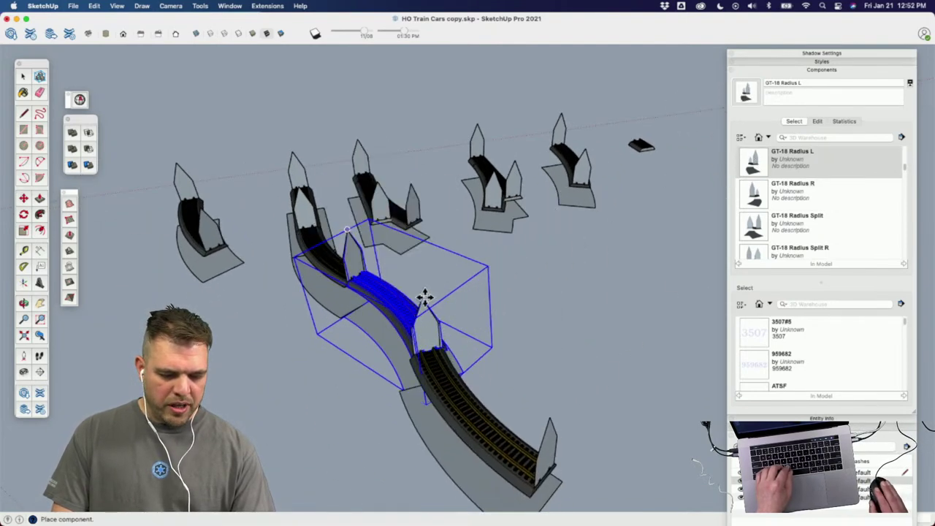
left_click(423, 295)
middle_click_drag(501, 361, 597, 290)
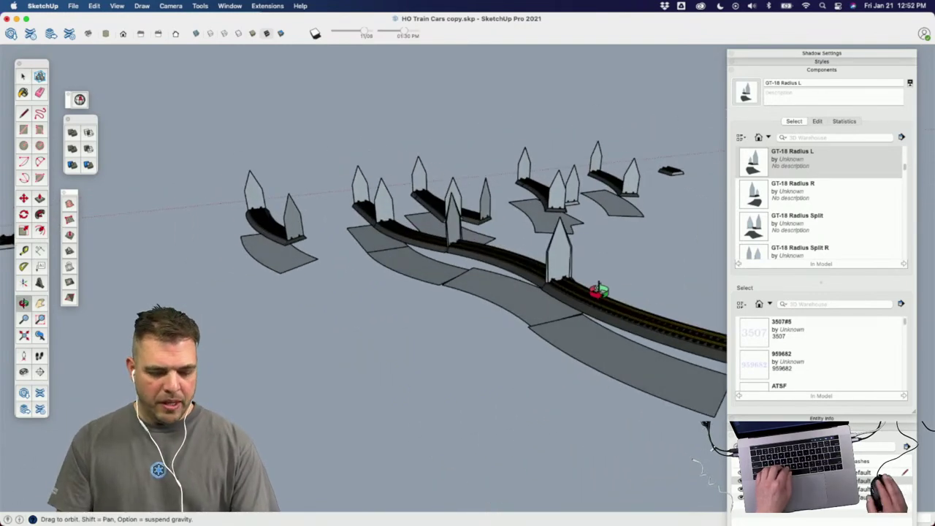
mouse_move(602, 257)
middle_mouse_down()
mouse_move(358, 255)
mouse_move(494, 372)
mouse_move(507, 317)
middle_mouse_up()
Step: Undo to remove the test-fitted curved run
key("e")
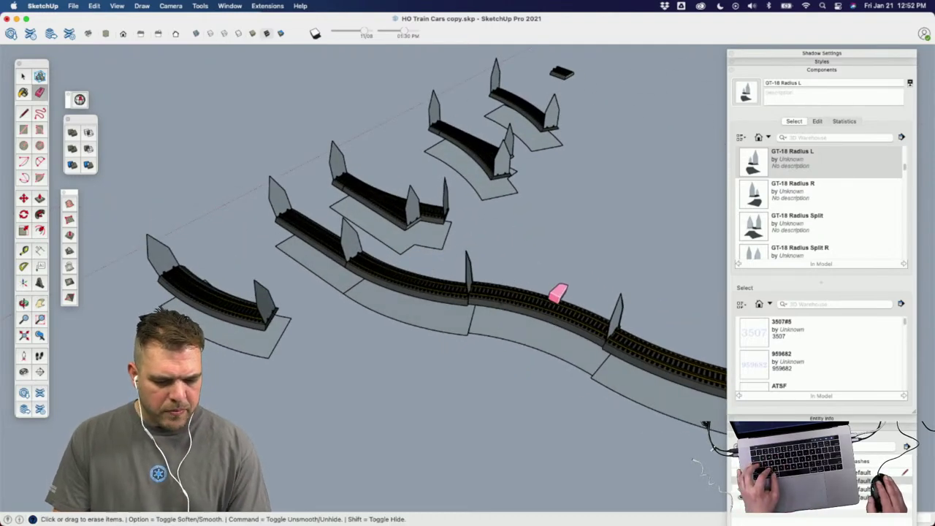
key("super+z")
key("super+z")
key("super+z")
key("super+z")
key("super+z")
key("super+z")
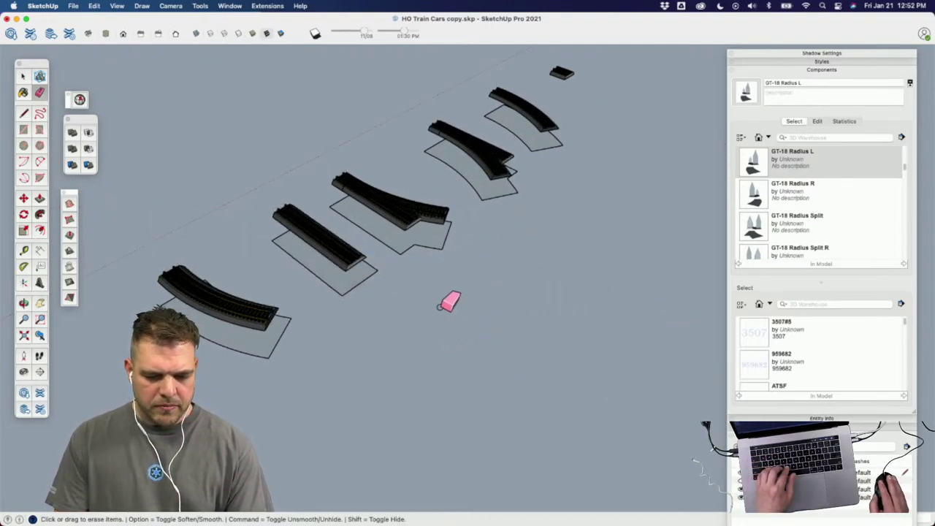
key("space")
scroll(538, 324, "down", 3)
Step: Bring the whole figure-eight loop into view and switch to a straight-down top view
mouse_move(538, 324)
middle_mouse_down("shift")
mouse_move(209, 256)
mouse_move(318, 271)
mouse_move(271, 125)
middle_mouse_up("shift")
scroll(509, 340, "down", 5)
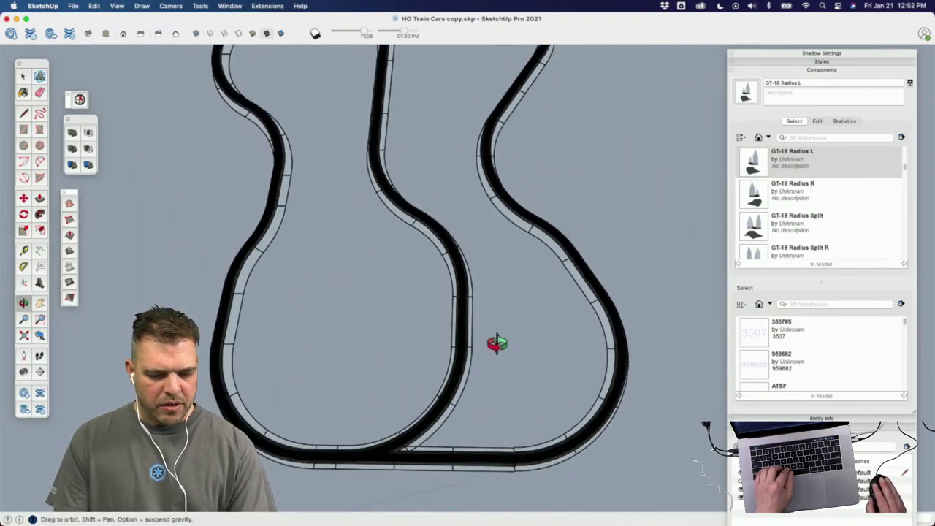
left_click_drag(292, 319, 252, 268)
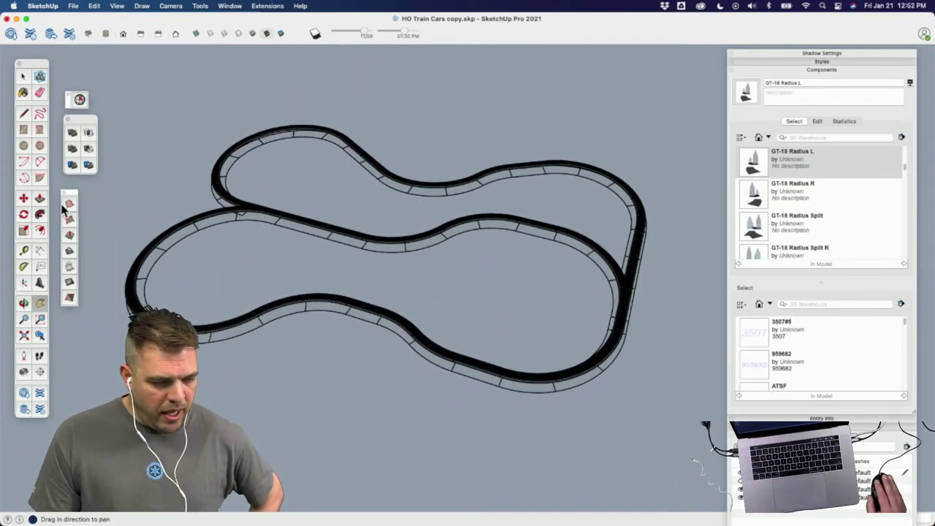
left_click(105, 34)
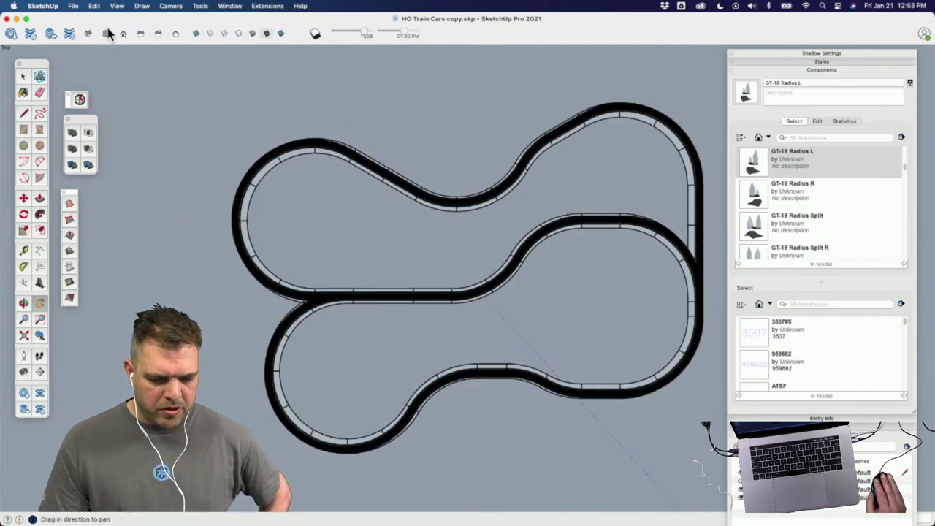
scroll(173, 140, "down", 4)
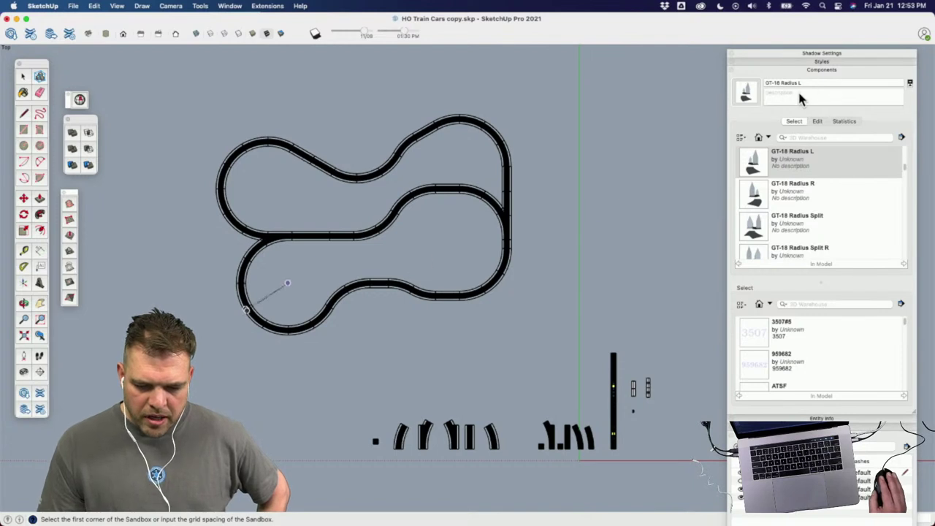
Step: Draw a flat 1-inch sandbox grid corner to corner under the whole figure-eight
left_click(802, 71)
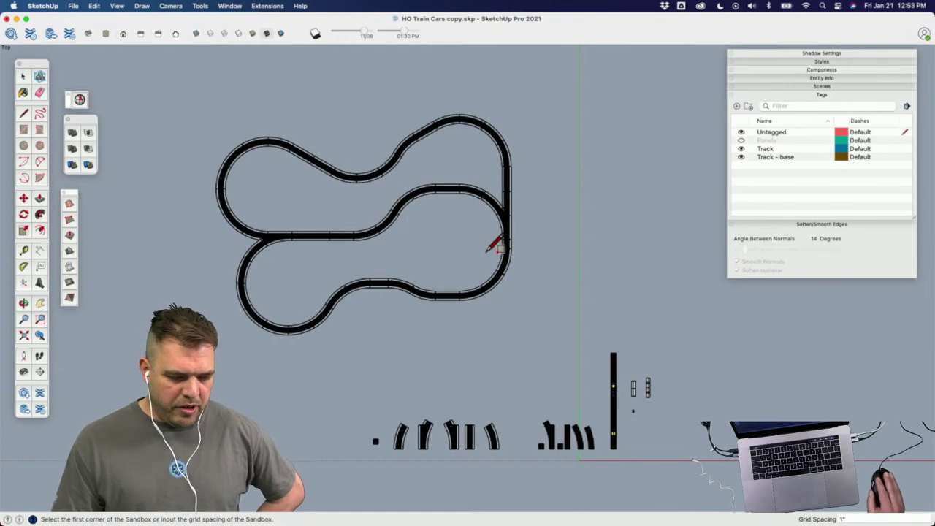
left_click(194, 99)
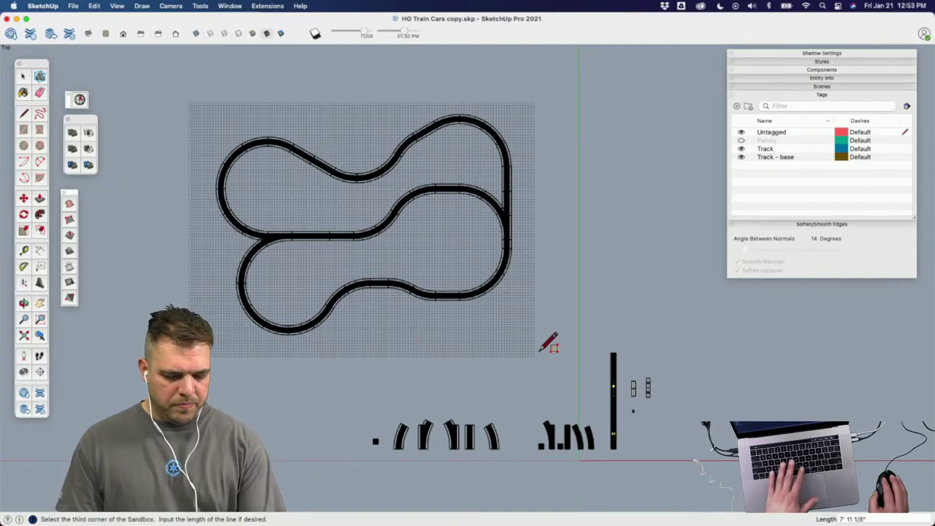
left_click(547, 347)
scroll(446, 320, "up", 10)
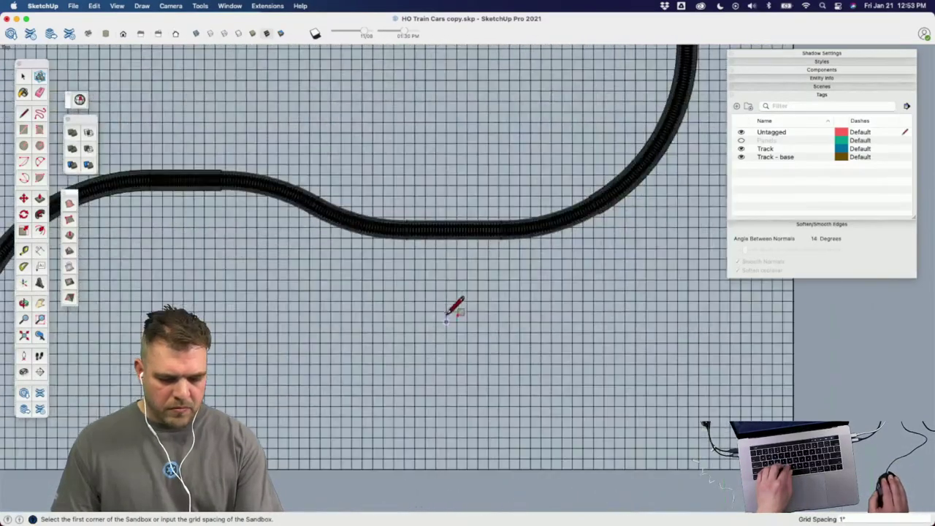
mouse_move(447, 320)
middle_mouse_down("shift")
mouse_move(416, 297)
mouse_move(513, 424)
mouse_move(294, 146)
mouse_move(299, 203)
middle_mouse_up("shift")
scroll(321, 208, "down", 5)
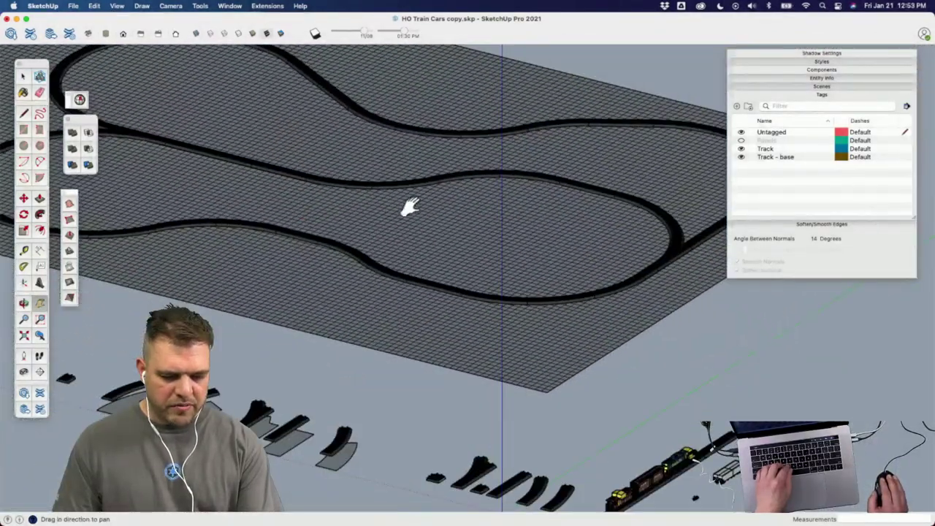
Step: Orbit down to a low view of the board and select the sandbox terrain mesh
scroll(410, 249, "up", 5)
scroll(419, 294, "down", 5)
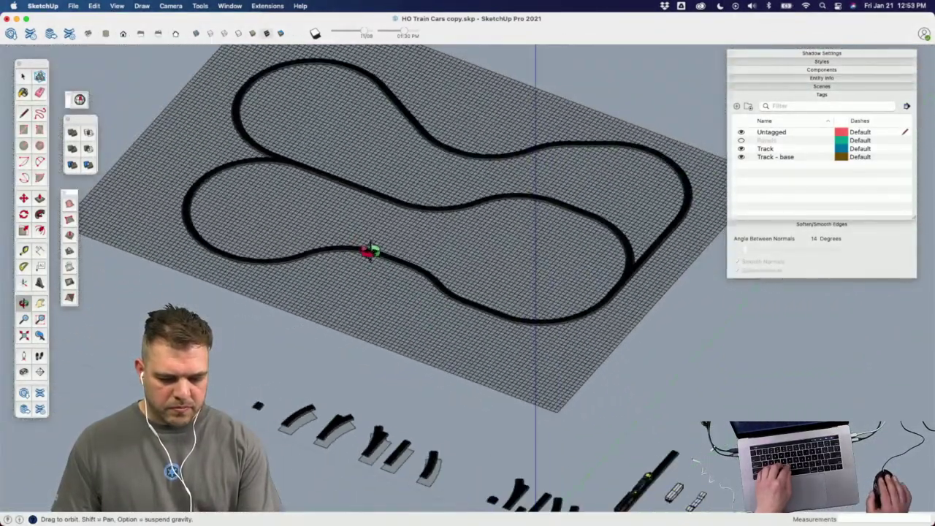
scroll(375, 278, "up", 1)
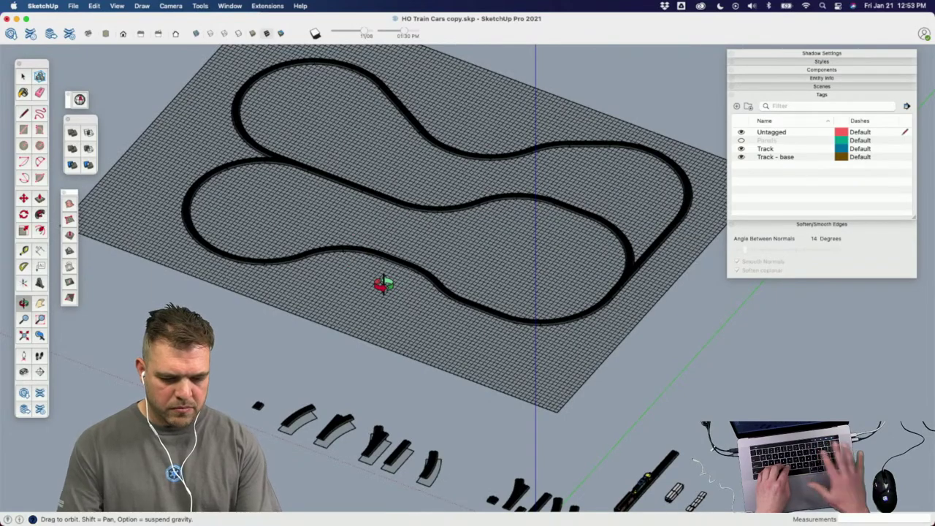
middle_click_drag(383, 283, 385, 285)
mouse_move(382, 284)
left_mouse_down()
mouse_move(511, 388)
mouse_move(244, 194)
mouse_move(233, 247)
mouse_move(298, 251)
mouse_move(340, 275)
mouse_move(396, 366)
mouse_move(287, 198)
mouse_move(267, 242)
mouse_move(317, 246)
left_mouse_up()
left_click_drag(258, 203, 251, 202)
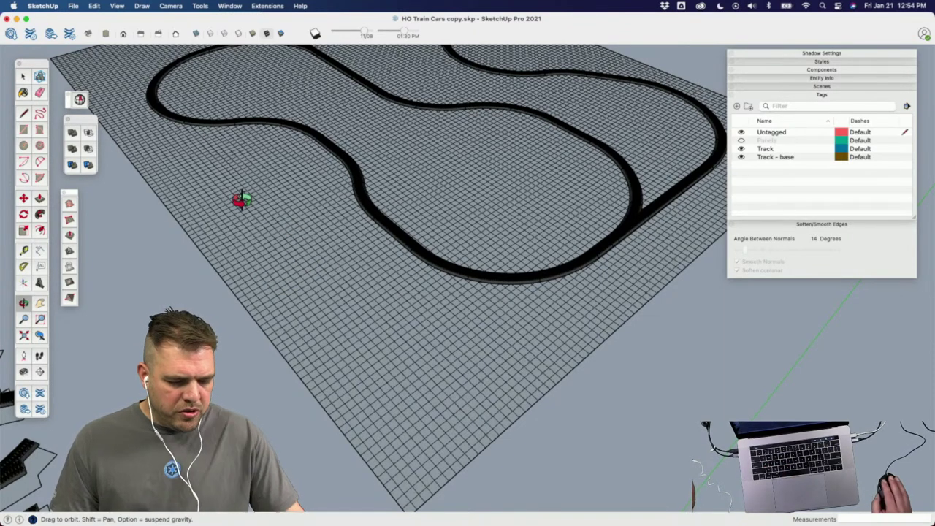
left_click(357, 291)
middle_click_drag(355, 286, 374, 312)
scroll(376, 279, "down", 4)
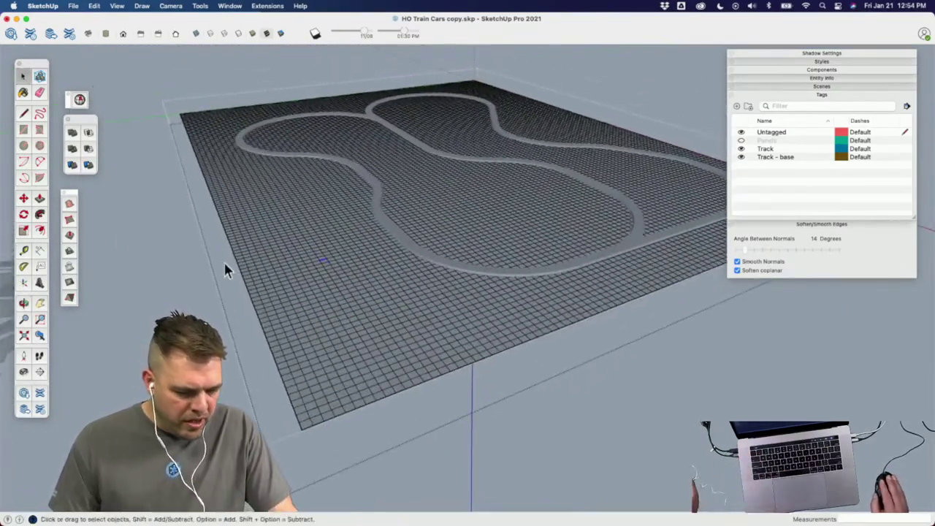
Step: Push a gentle dip into the left side of the terrain with the Smoove tool
left_click(70, 234)
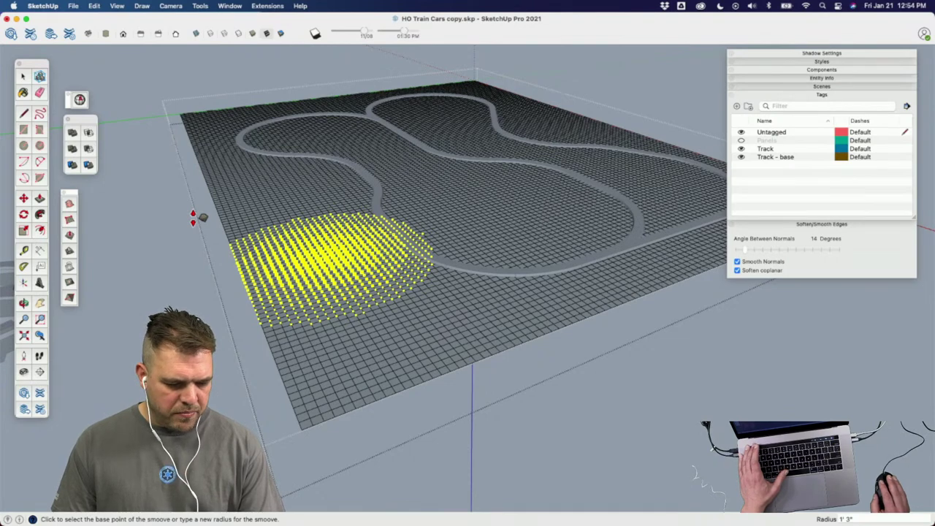
key("space")
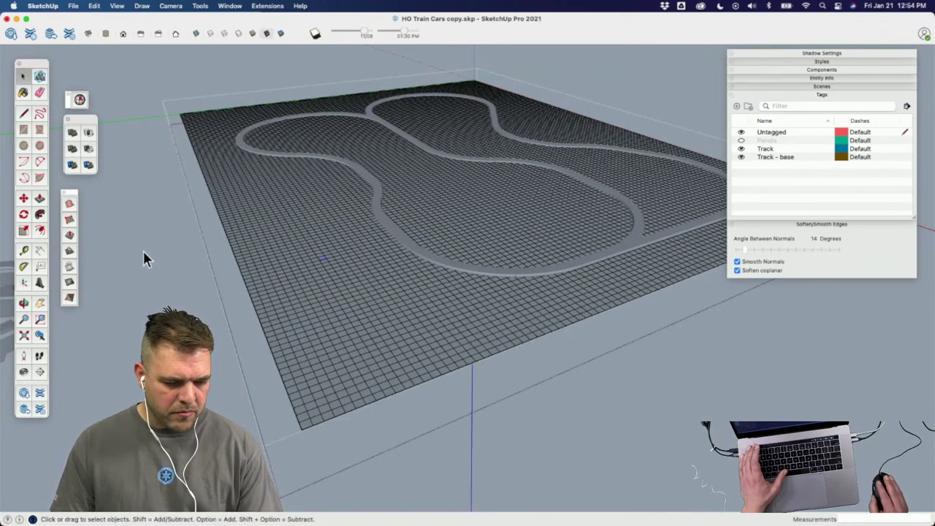
left_click(69, 234)
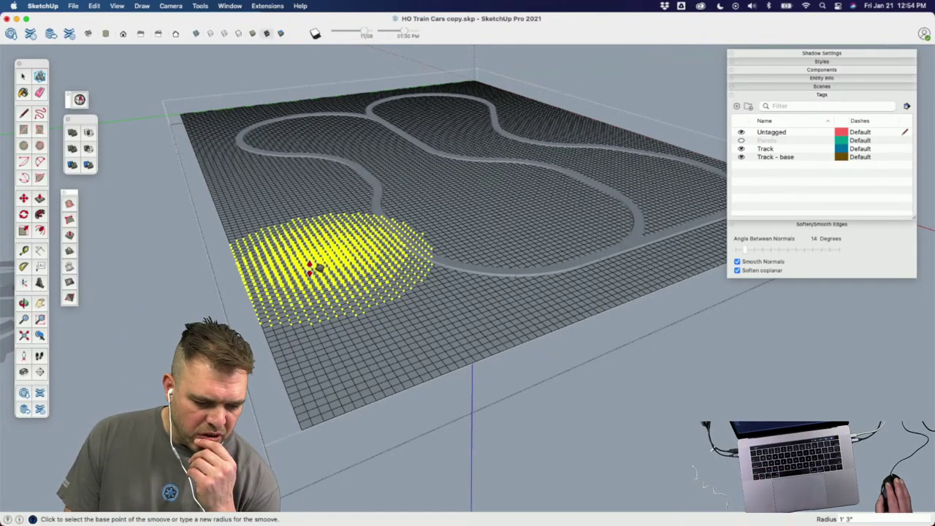
left_click(314, 264)
left_click(322, 319)
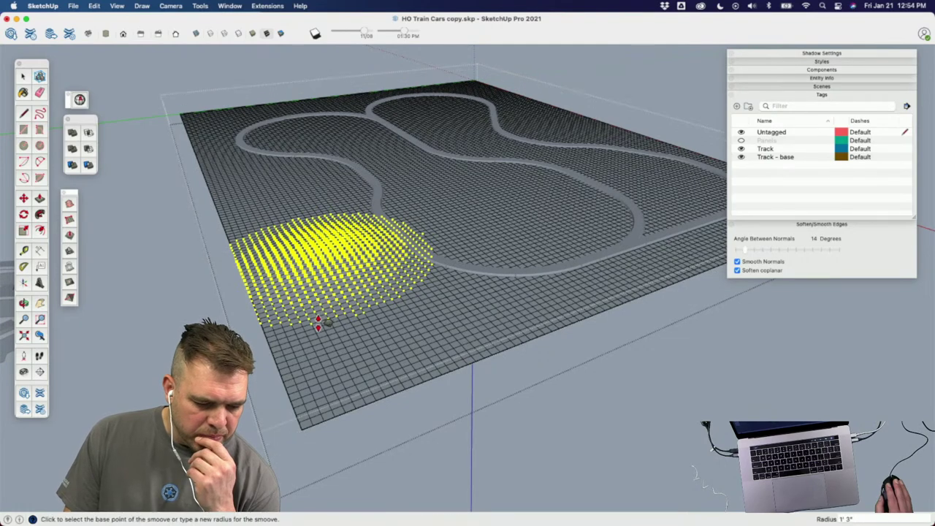
left_click(324, 317)
left_click(320, 321)
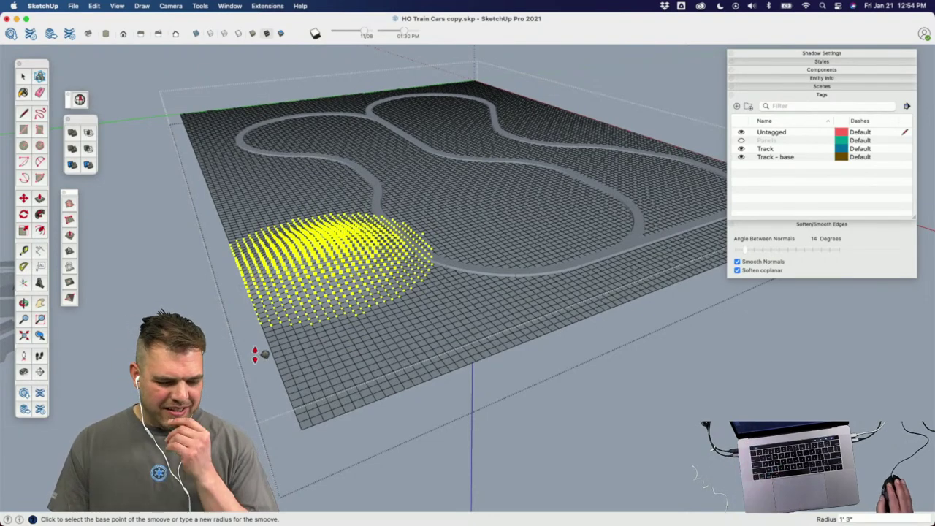
Step: Stop sculpting and leave the mesh editing context
key("space")
left_click(242, 355)
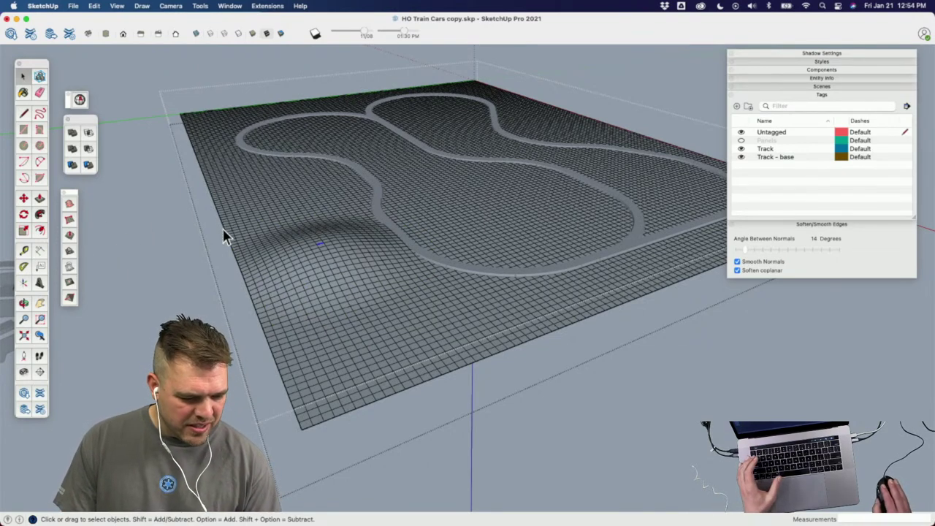
left_click(69, 235)
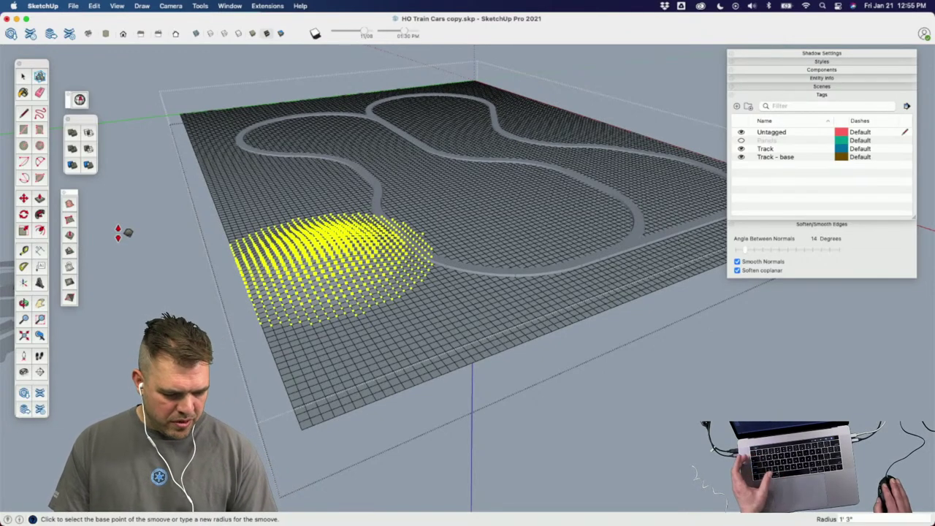
key("space")
left_click(159, 255)
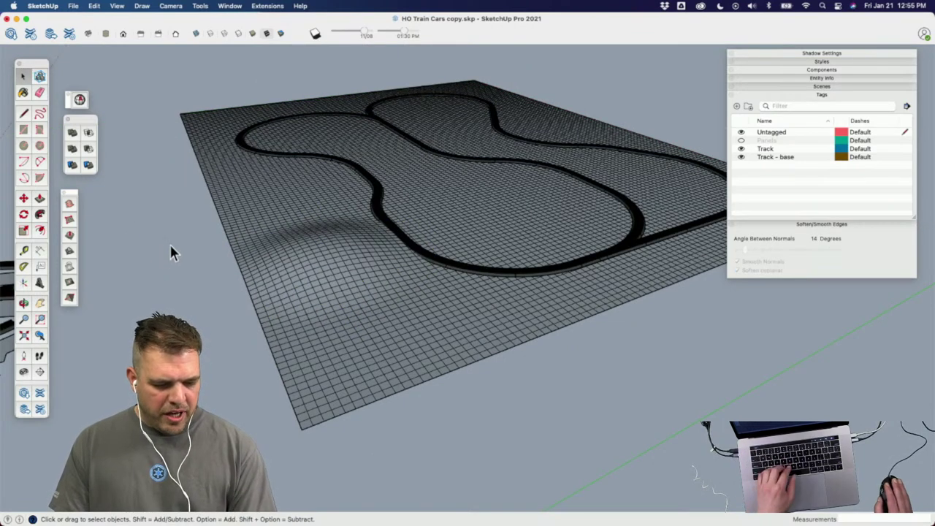
Step: Reopen the terrain mesh and start Smoove with a 30 (2' 6") radius
triple_click(267, 217)
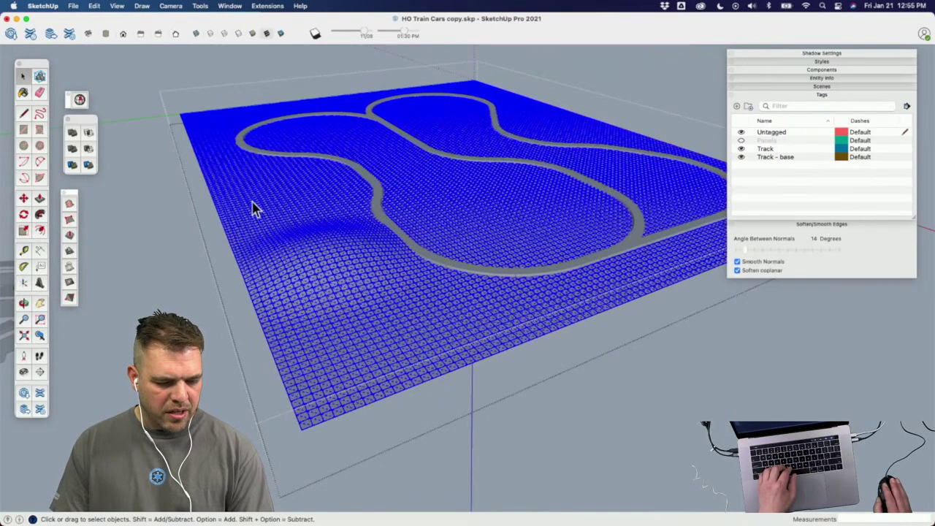
left_click(209, 207)
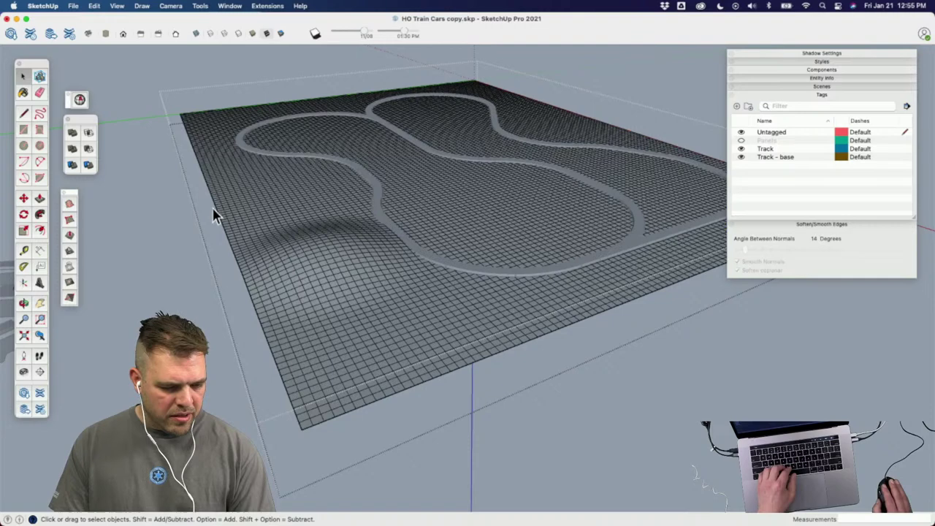
left_click(71, 237)
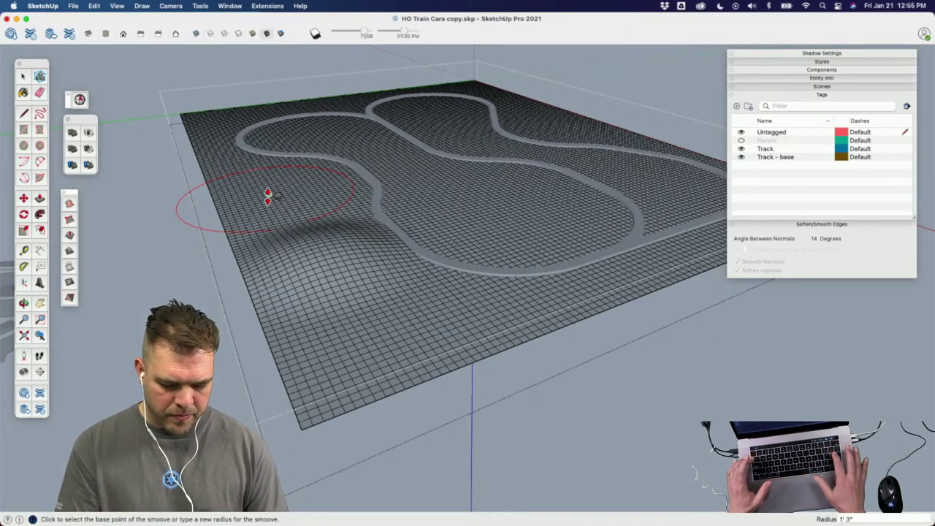
type("30")
key("Return")
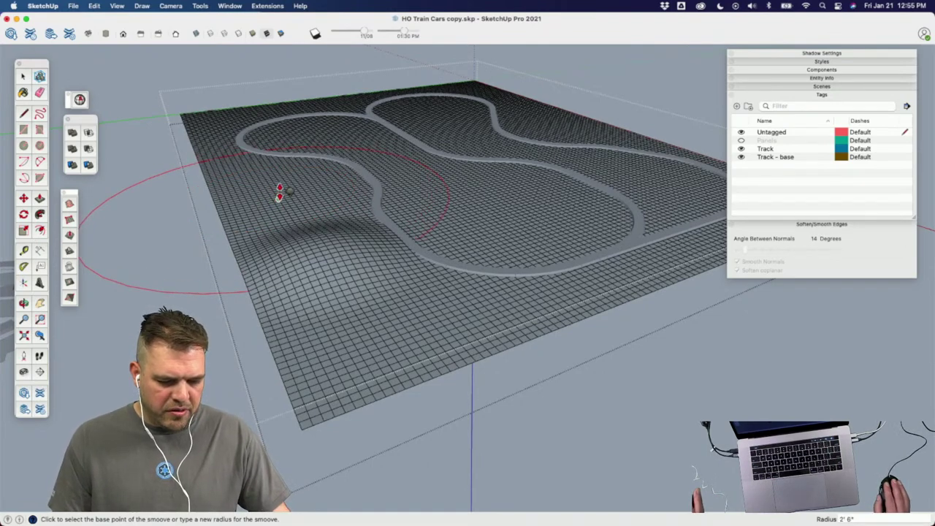
Step: Raise a bump on the left terrain and lower dips at the front and back-left
left_click(280, 191)
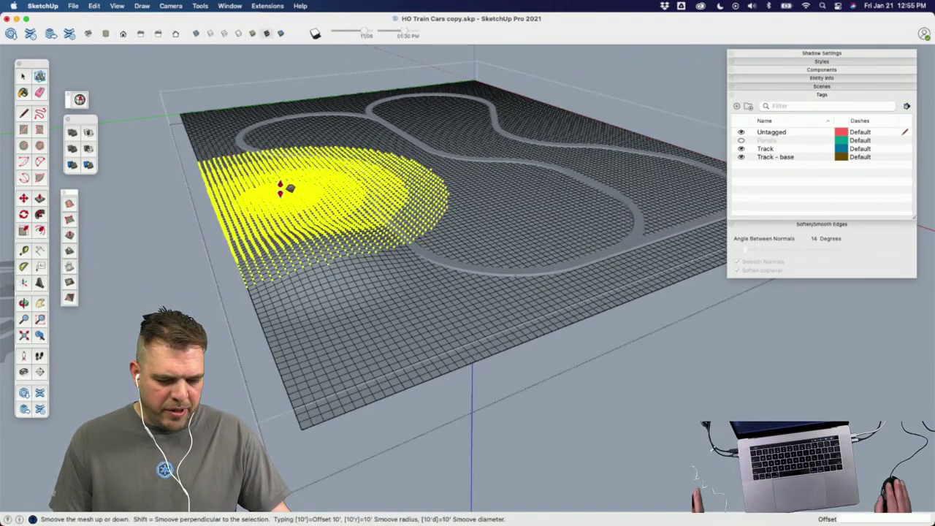
left_click(392, 304)
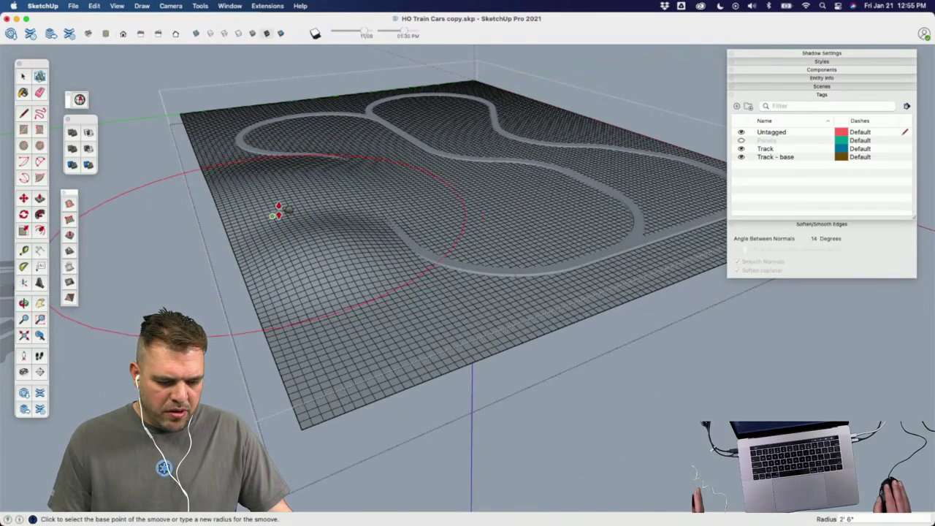
left_click(278, 211)
left_click(343, 316)
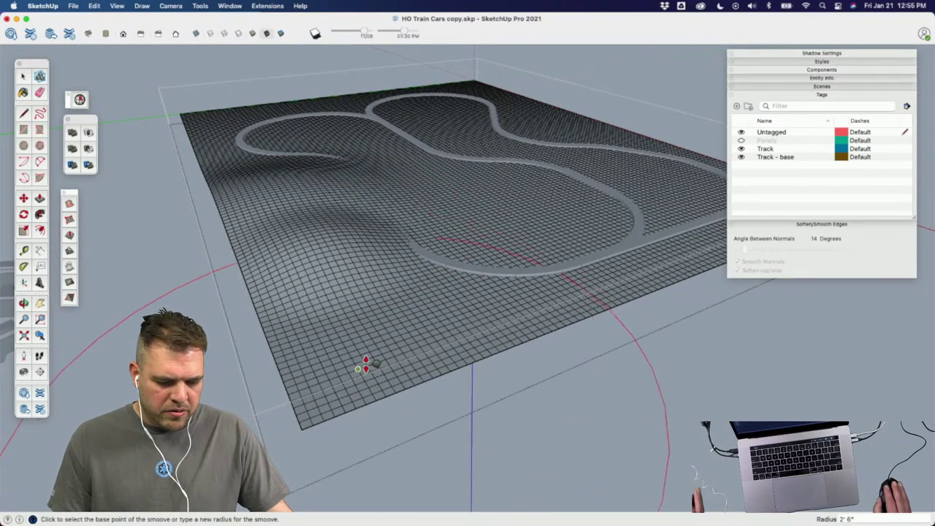
left_click(368, 361)
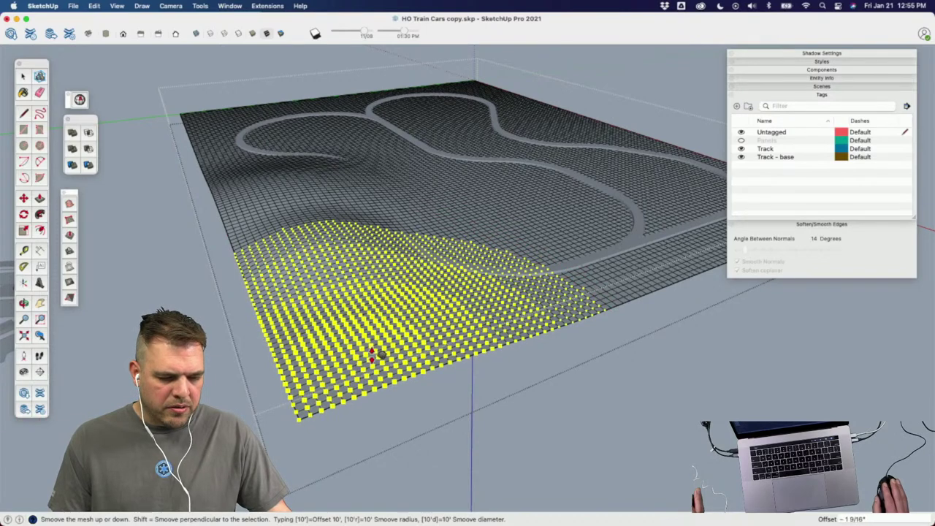
left_click(227, 149)
left_click(209, 121)
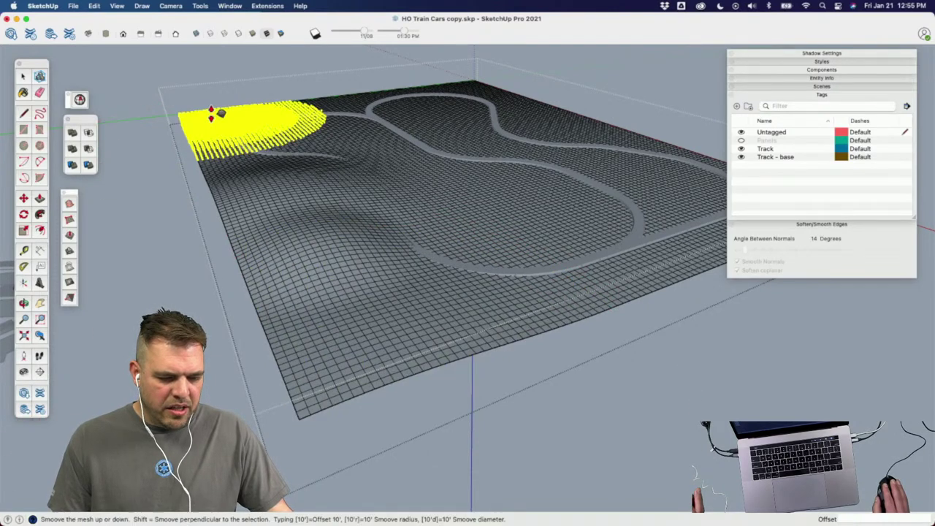
left_click(225, 161)
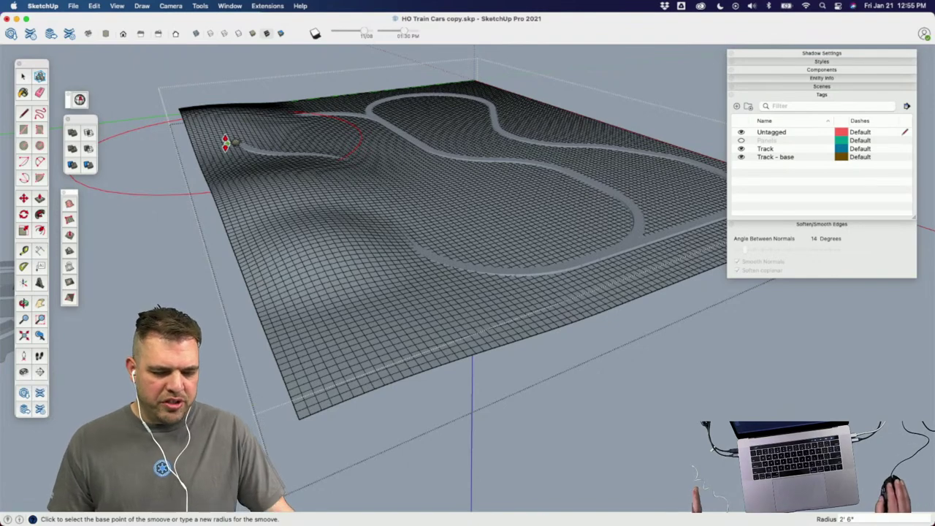
Step: Lower the back edge and lift the terrain near the centre loop and back
left_click(350, 99)
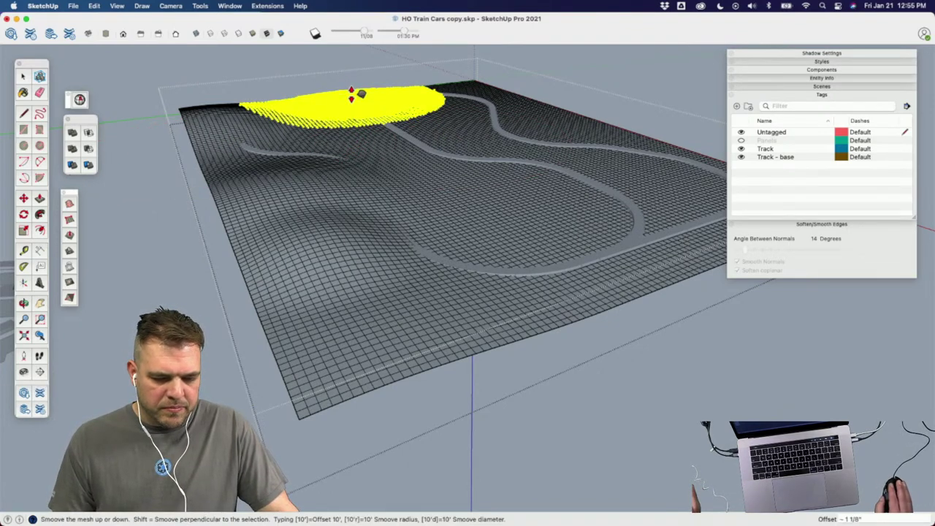
left_click(400, 152)
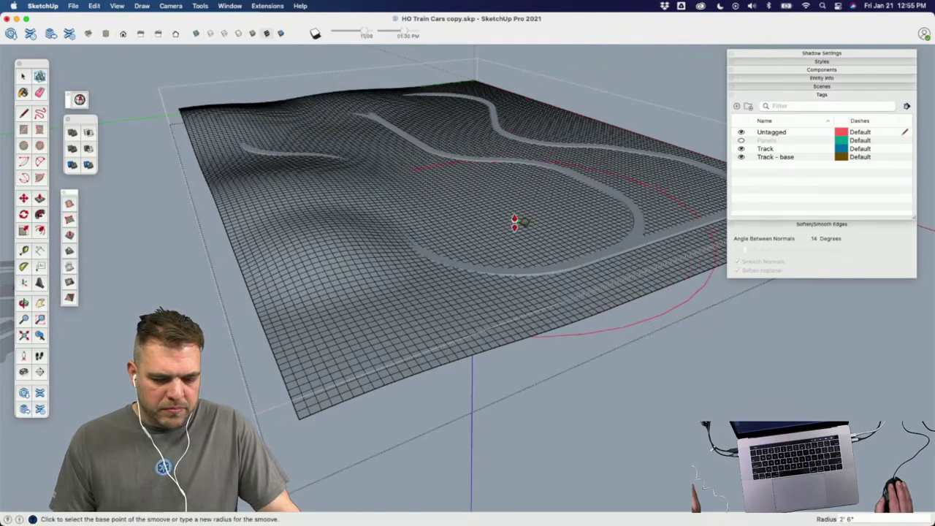
left_click(514, 226)
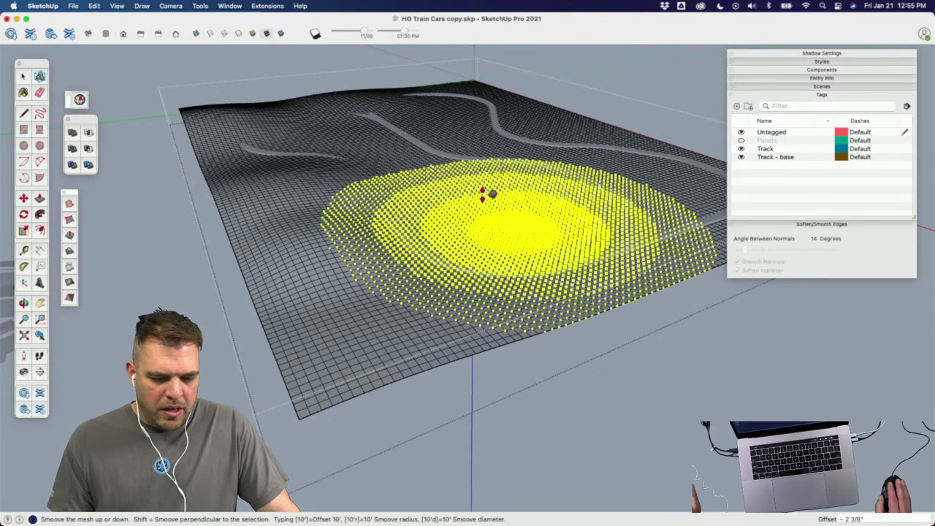
left_click(454, 133)
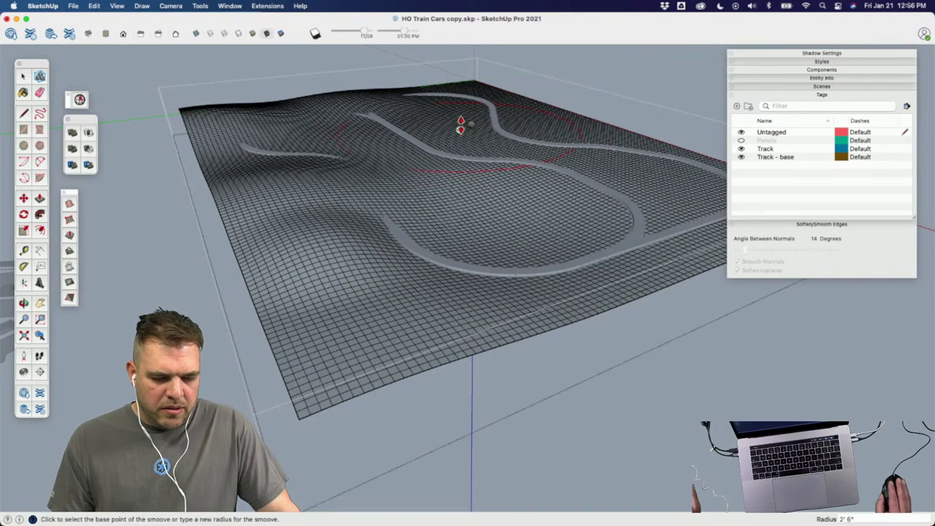
left_click(461, 126)
left_click(472, 89)
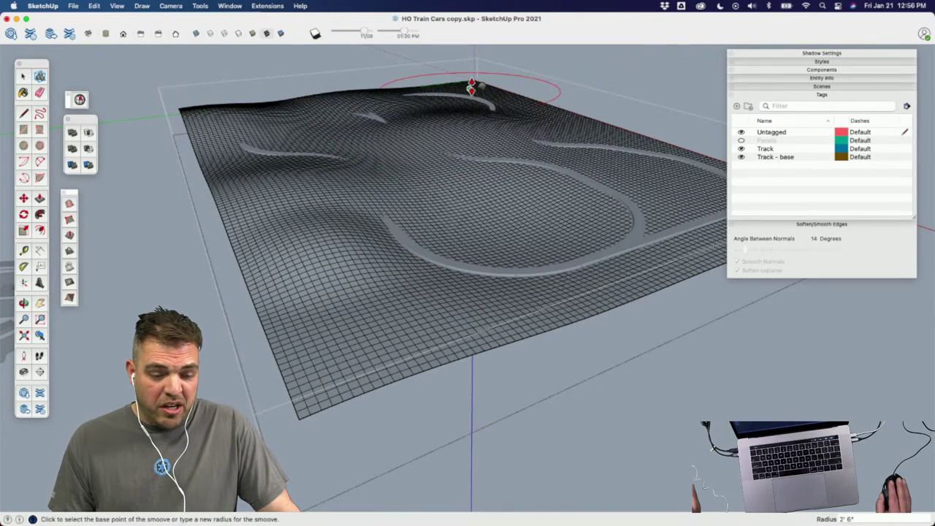
left_click(473, 86)
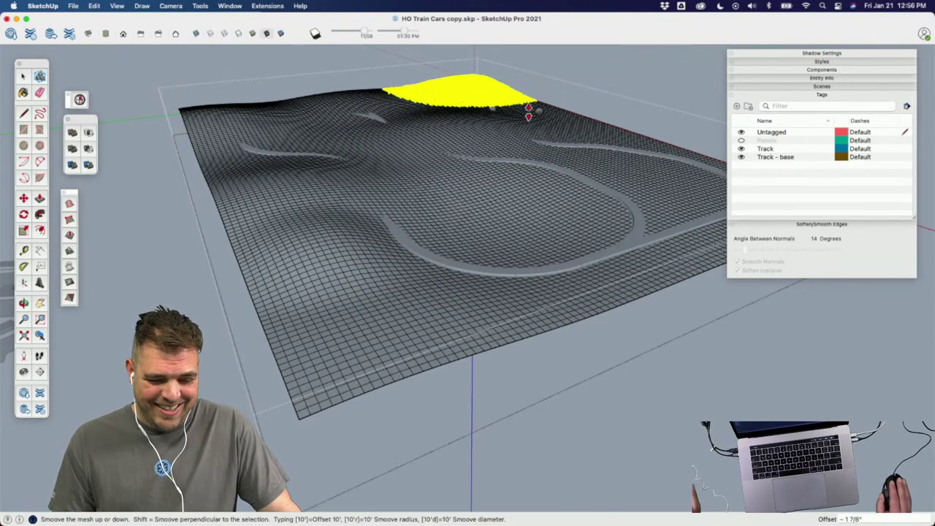
left_click(589, 125)
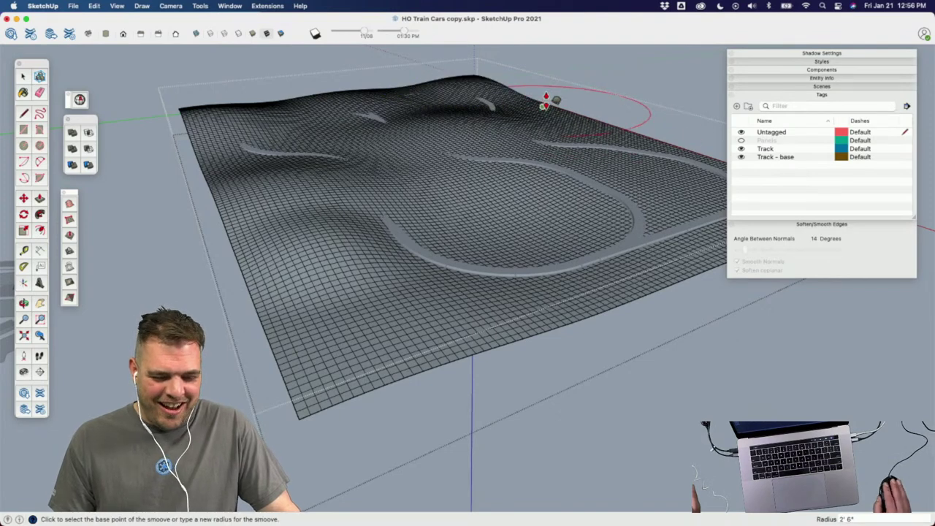
Step: Reshape the terrain patches along the right edge, including a lowered right corner, and the middle
left_click(546, 102)
left_click(452, 169)
scroll(406, 162, "down", 2)
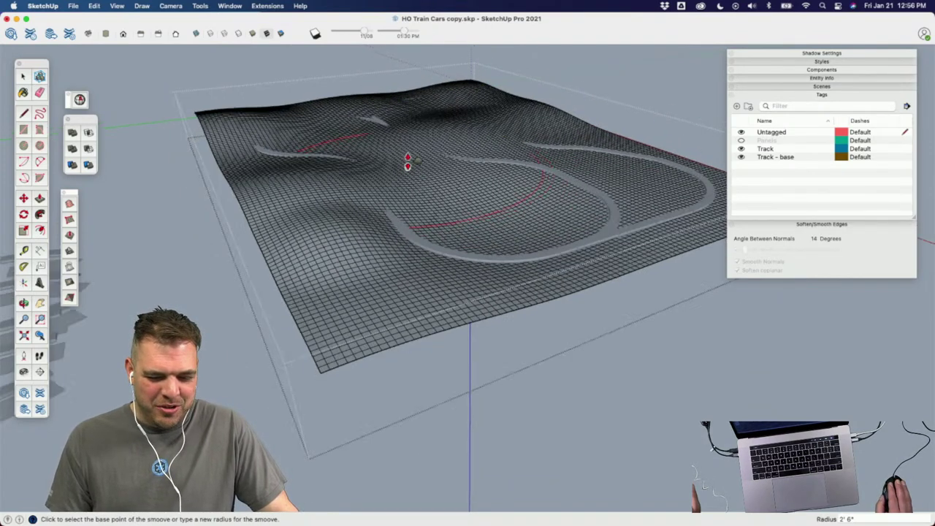
scroll(407, 162, "down", 3)
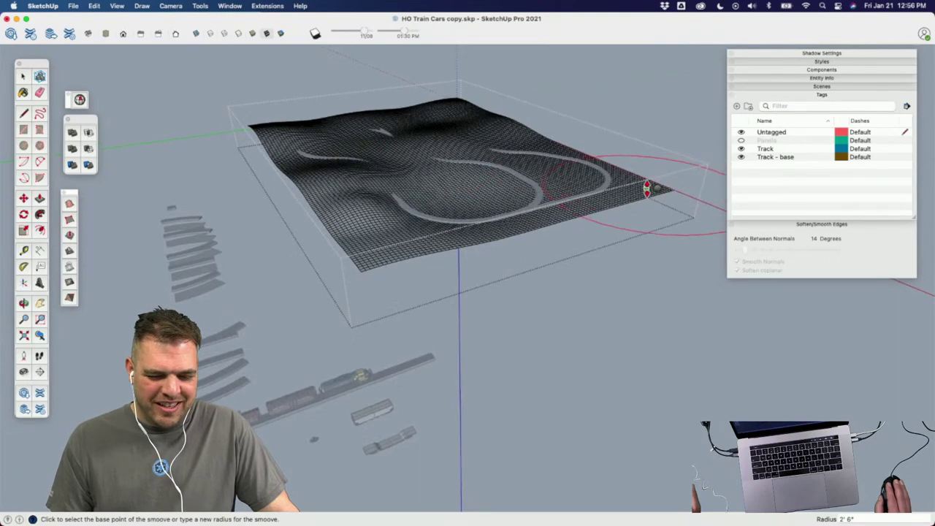
left_click(628, 181)
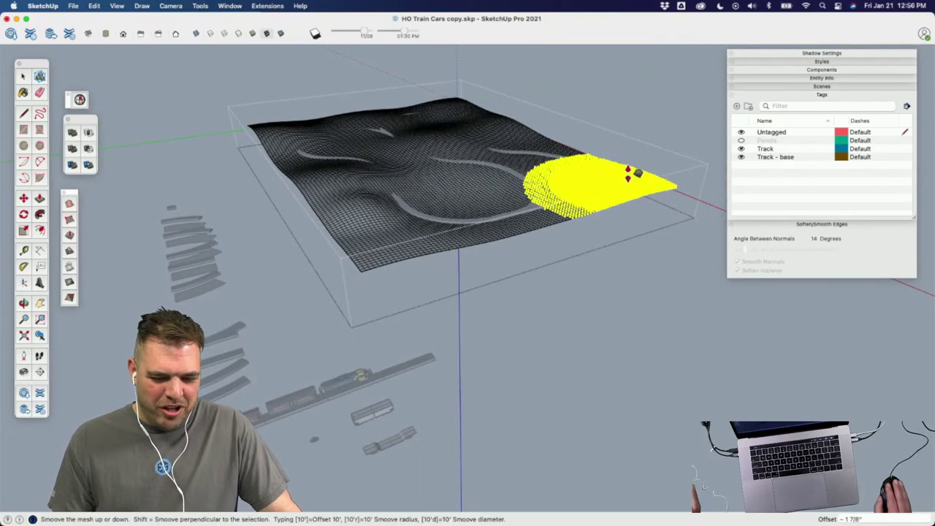
left_click(544, 213)
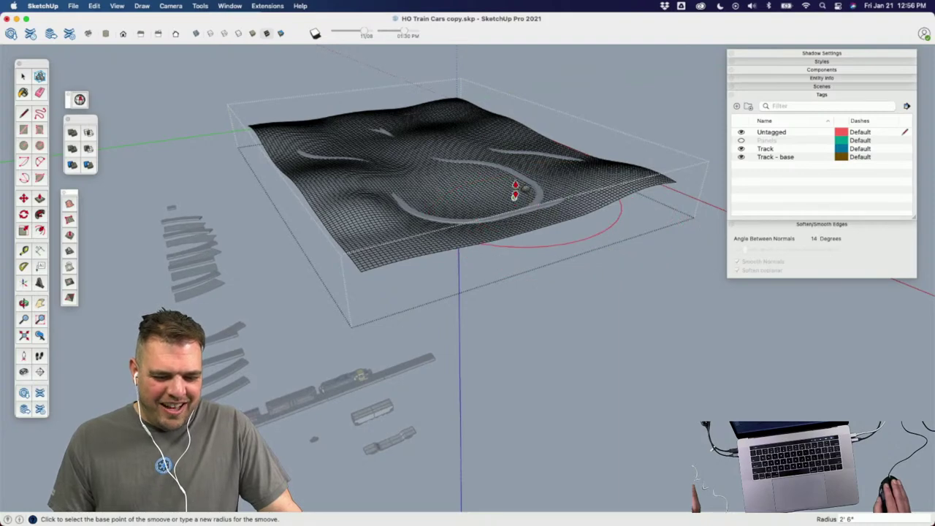
left_click(515, 192)
left_click(519, 174)
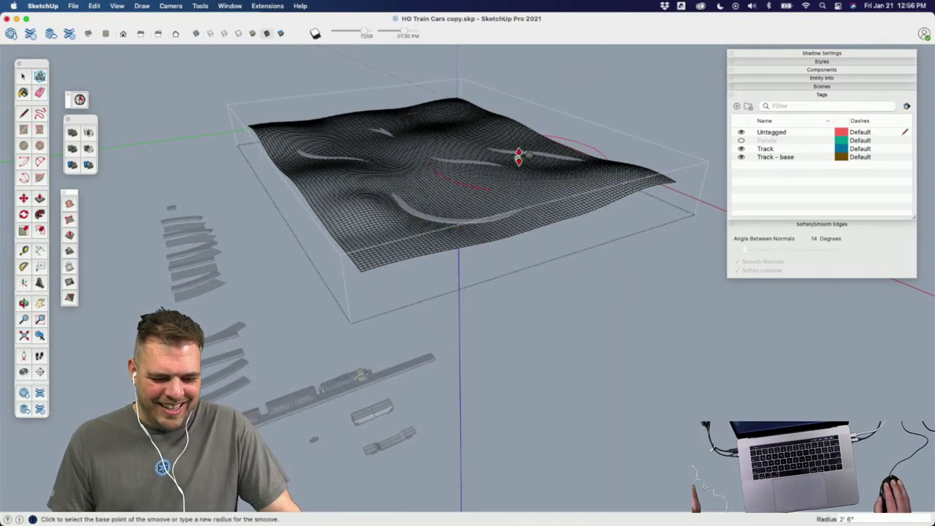
scroll(536, 162, "up", 5)
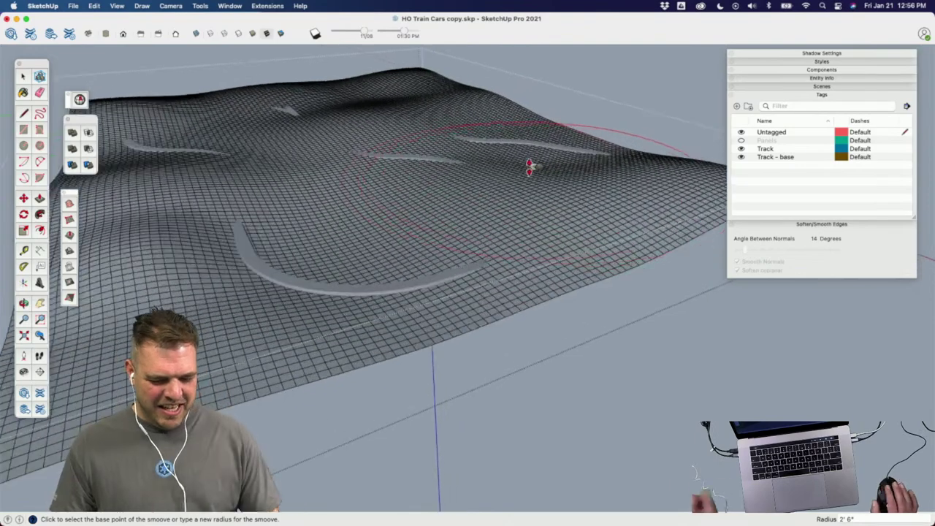
Step: Lift the terrain mesh group a few inches with Move (M)
key("space")
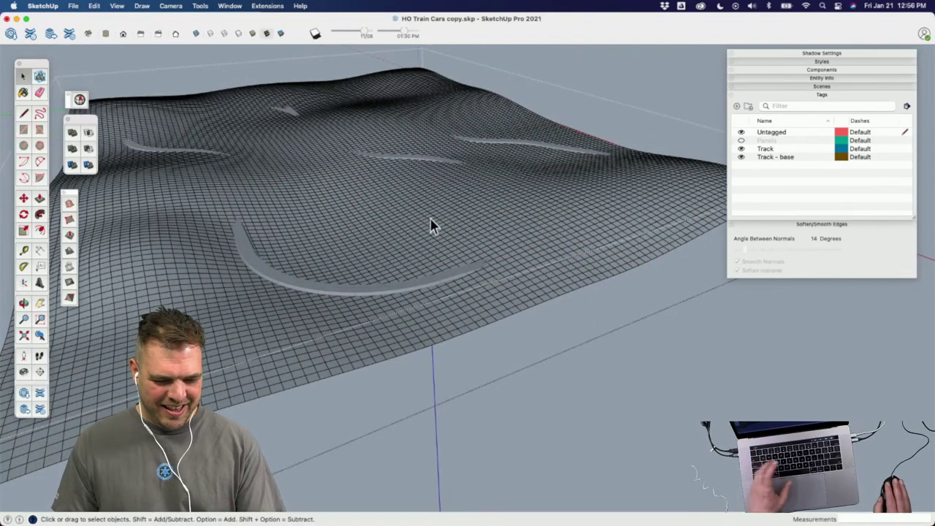
scroll(509, 165, "down", 5)
middle_click_drag(510, 165, 666, 292)
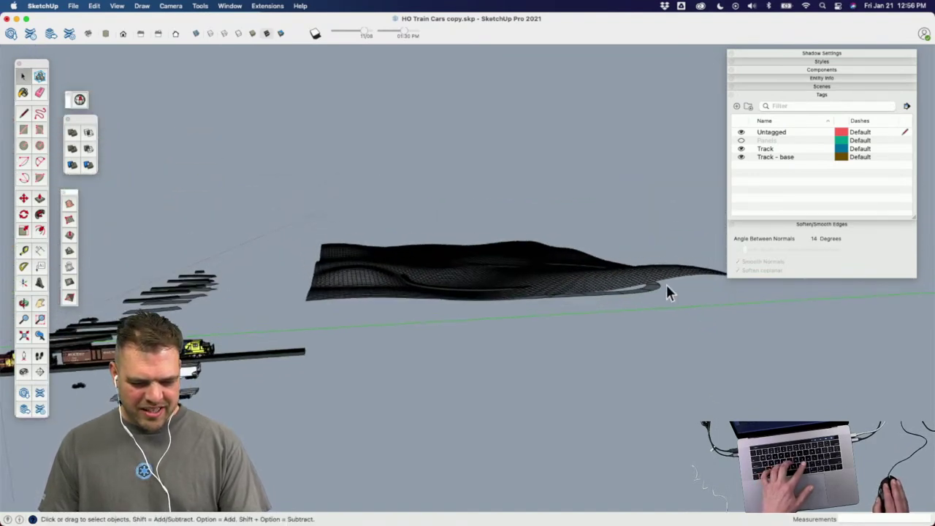
left_click(663, 279)
key("m")
left_click(676, 253)
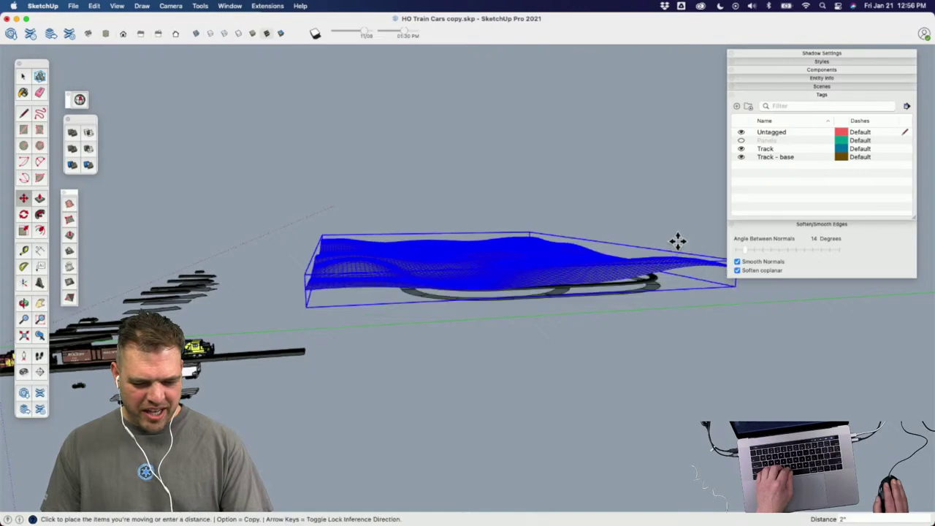
left_click(557, 259)
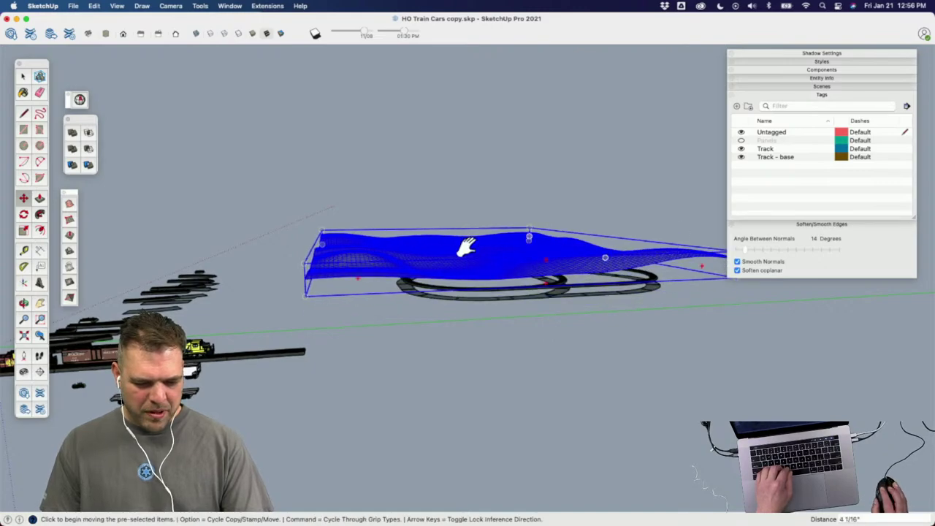
Step: Orbit to look down on the raised terrain and clear the selection
middle_click_drag(484, 253, 466, 263)
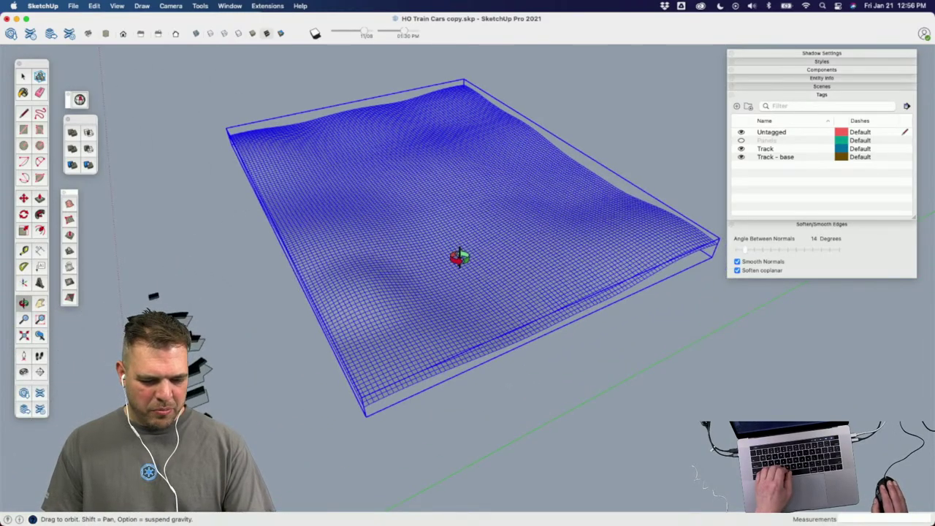
scroll(460, 258, "up", 5)
key("space")
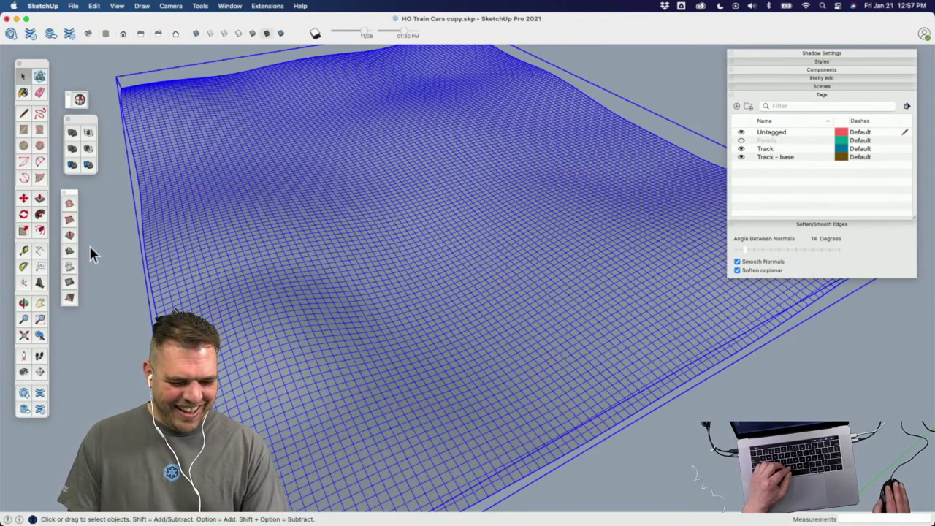
key("super+shift+a")
middle_click_drag(420, 340, 359, 255)
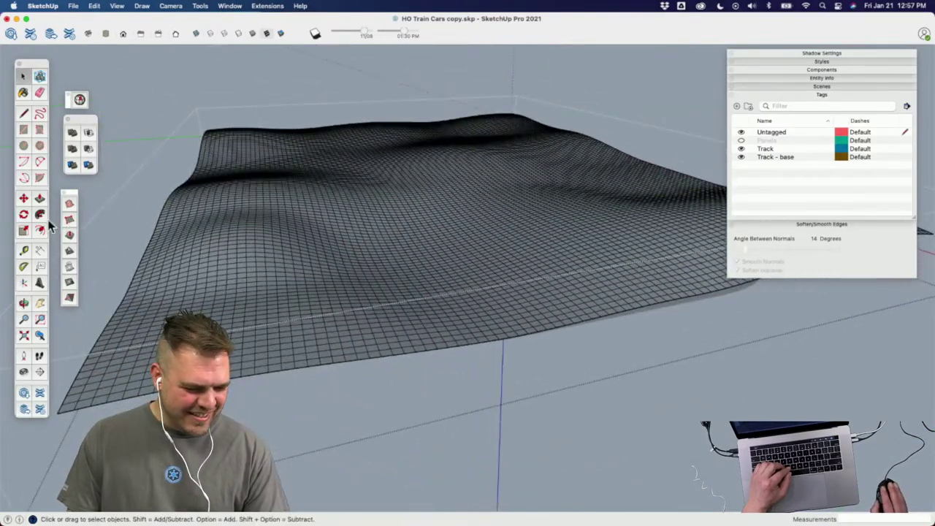
left_click(69, 251)
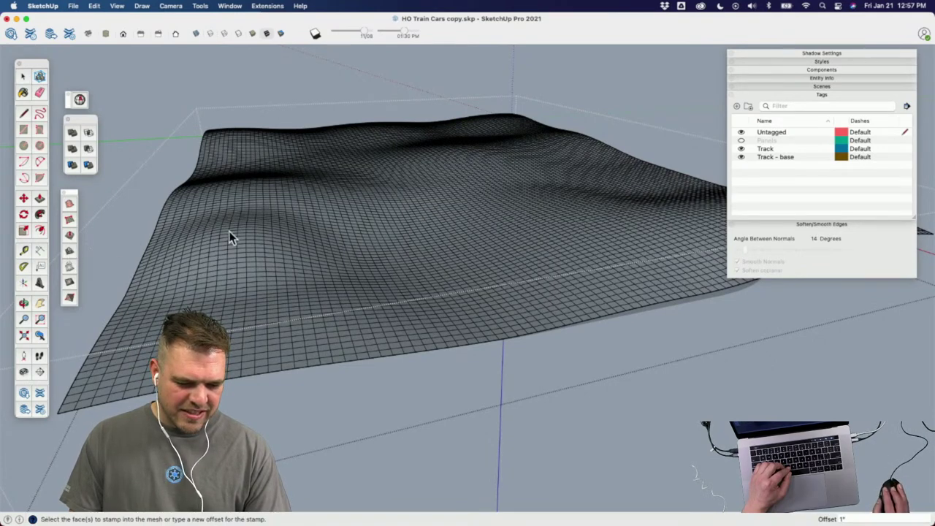
mouse_move(340, 241)
middle_mouse_down()
mouse_move(421, 236)
mouse_move(343, 259)
middle_mouse_up()
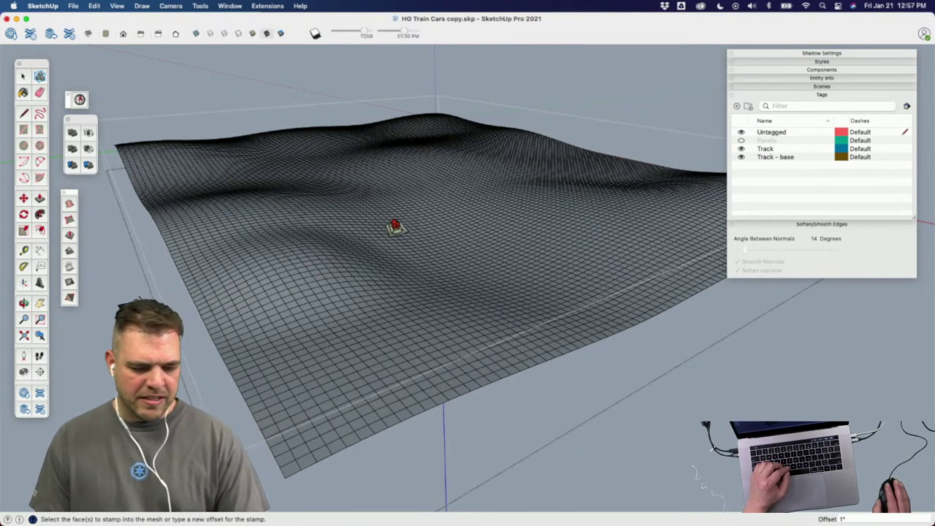
key("space")
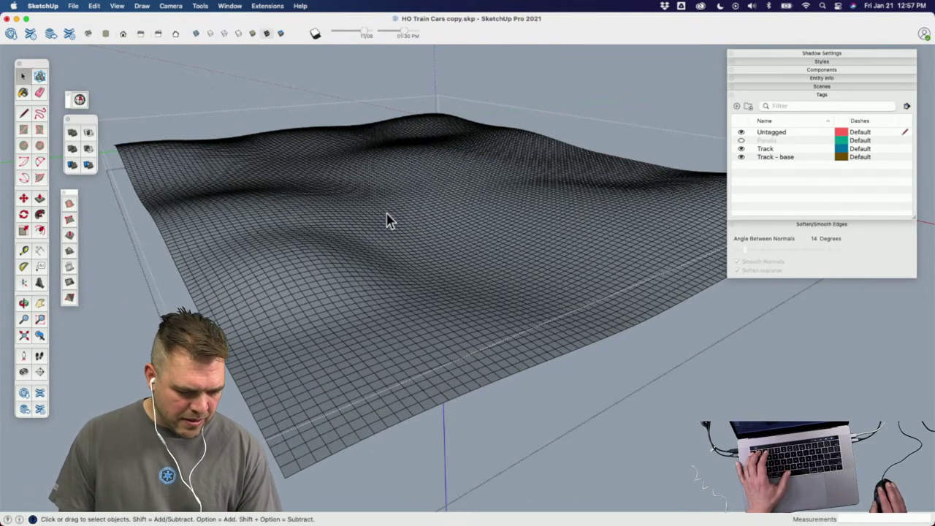
left_click(69, 251)
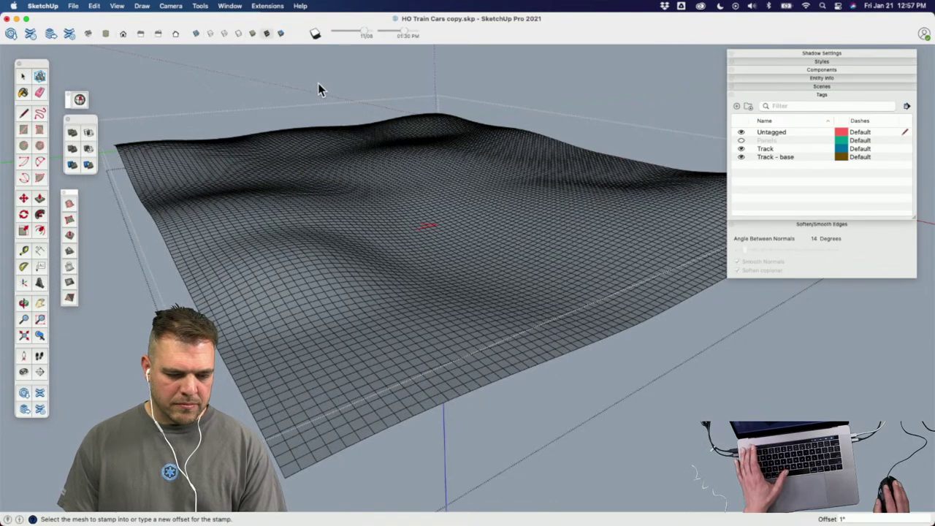
key("space")
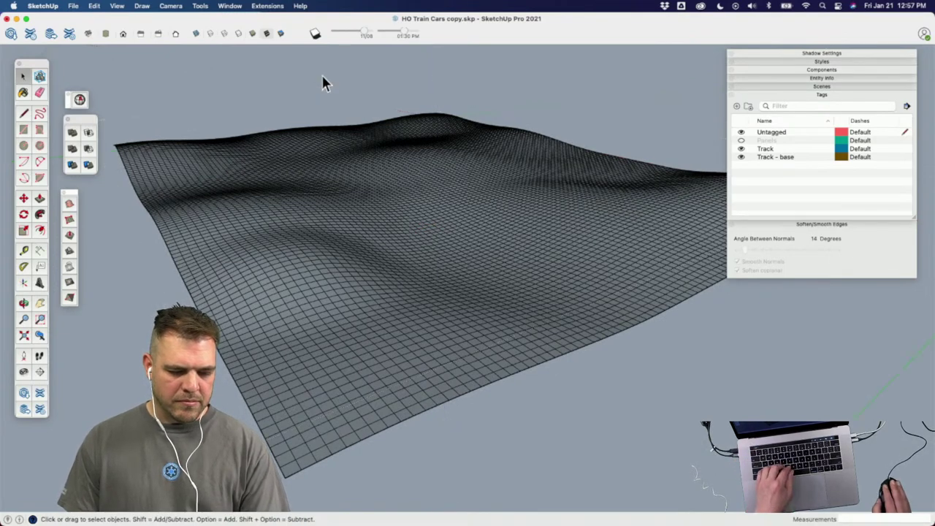
Step: Move the terrain mesh down so it sits below the track
middle_click_drag(452, 338, 442, 216)
left_click(469, 289)
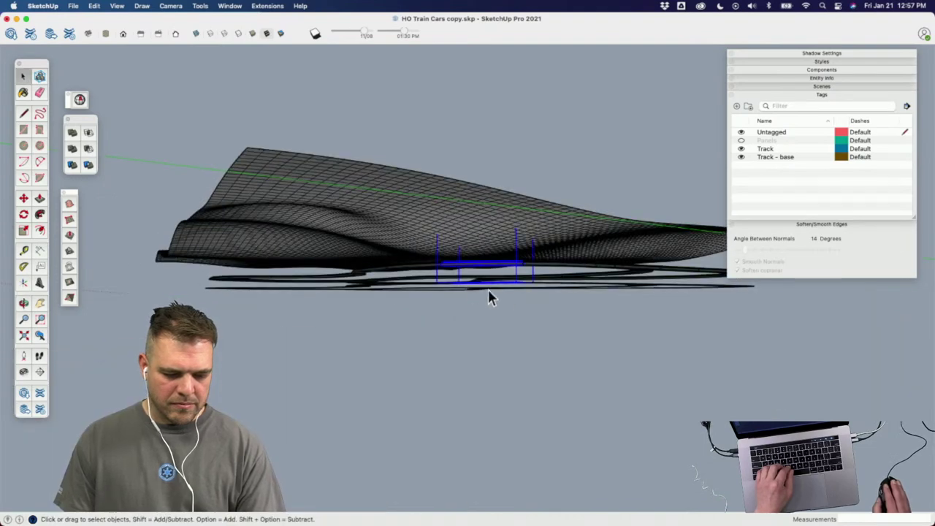
middle_click_drag(490, 294, 406, 258)
left_click(403, 262)
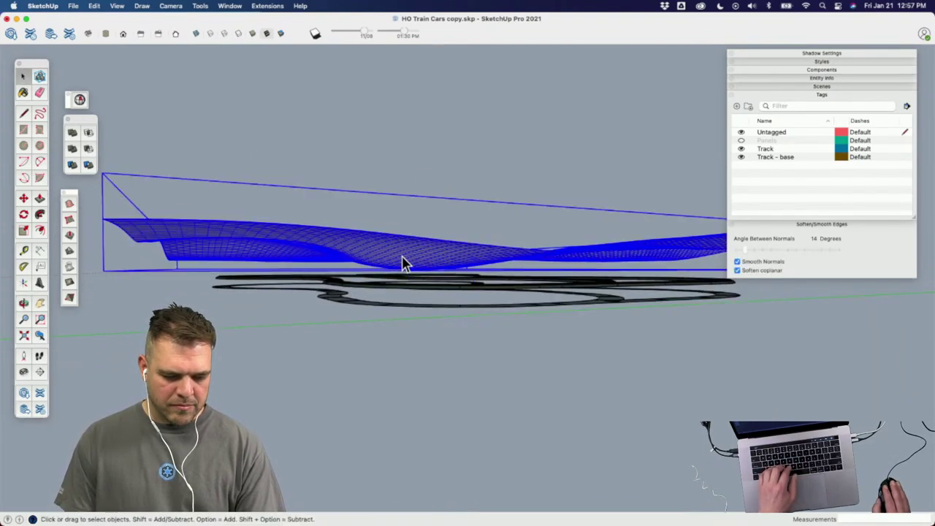
key("m")
left_click(402, 253)
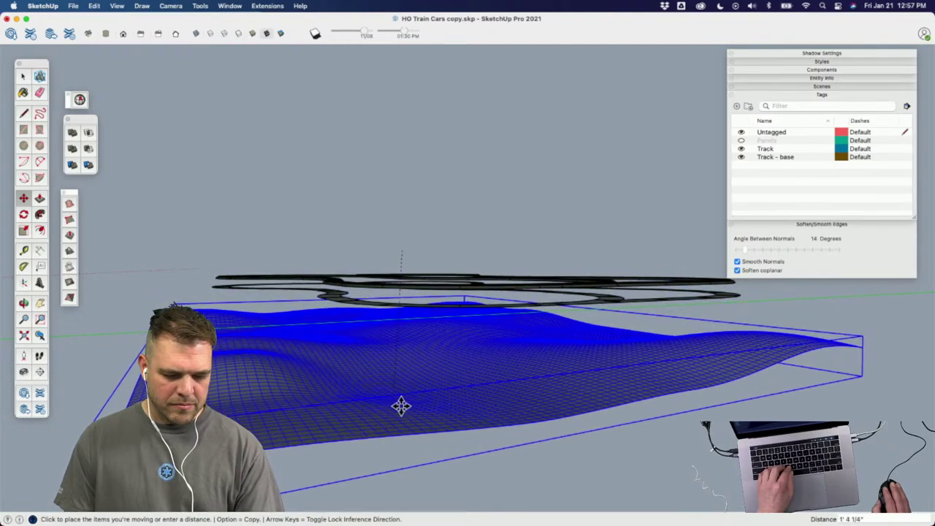
left_click(404, 377)
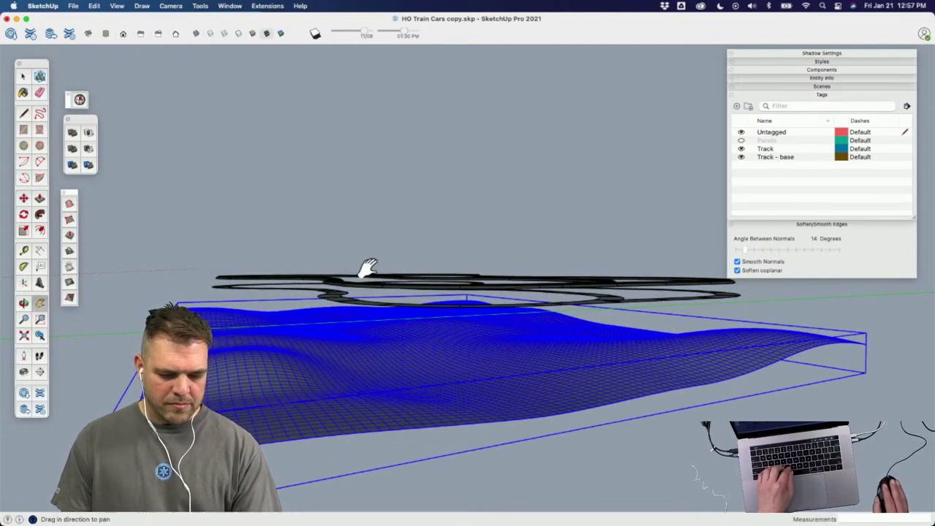
Step: Deselect the terrain and window-select the whole track layout
middle_click_drag(380, 242, 322, 224)
key("space")
left_click(287, 206)
left_click_drag(203, 191, 767, 291)
middle_click_drag(373, 271, 536, 305)
Step: Copy the track layout straight up, high above the terrain
key("m")
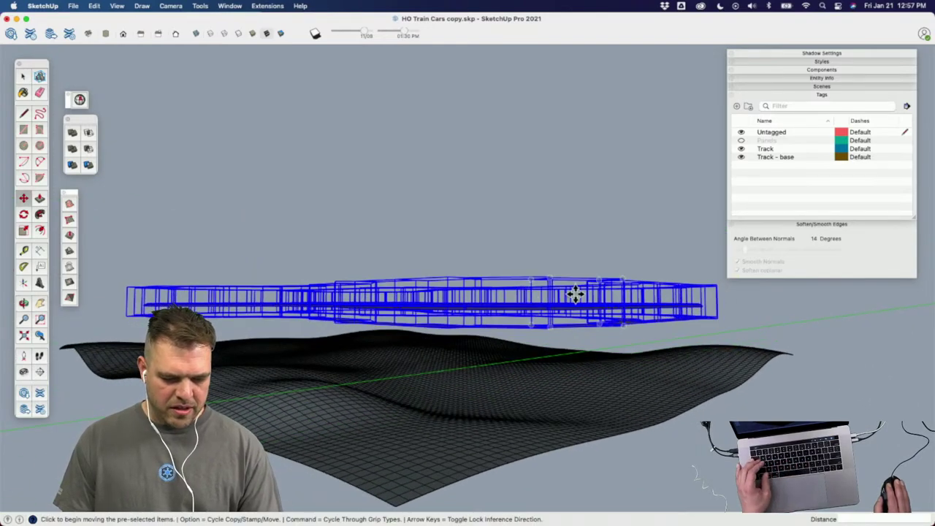
key("alt")
left_click(564, 289)
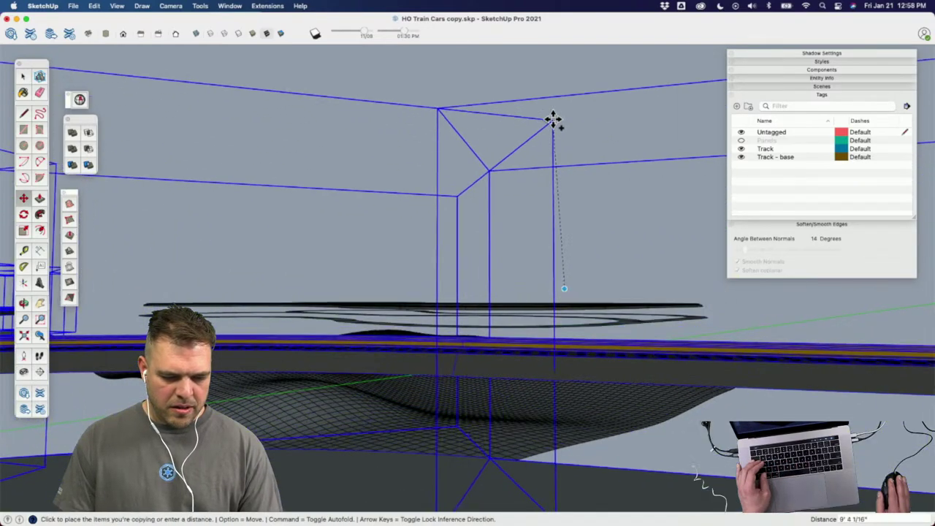
left_click(564, 82)
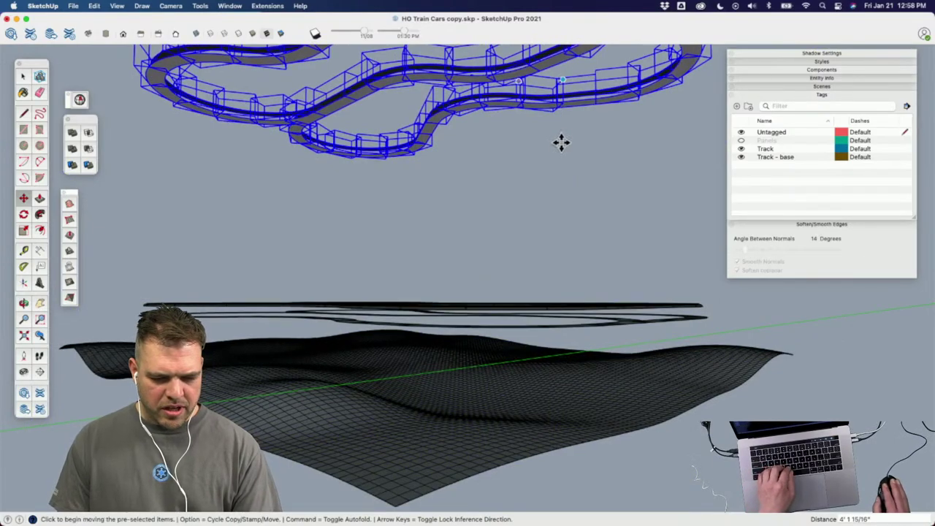
middle_click_drag(559, 142, 507, 330, "shift")
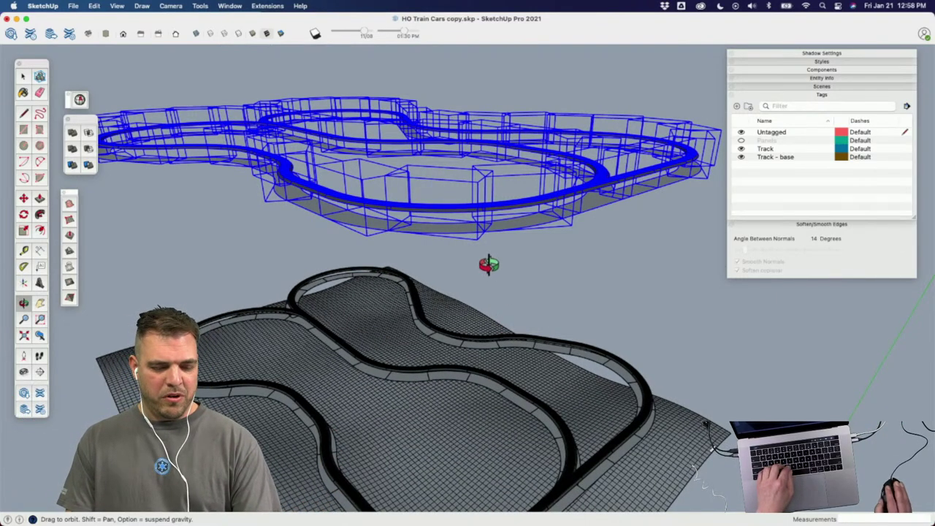
middle_click_drag(517, 266, 432, 230)
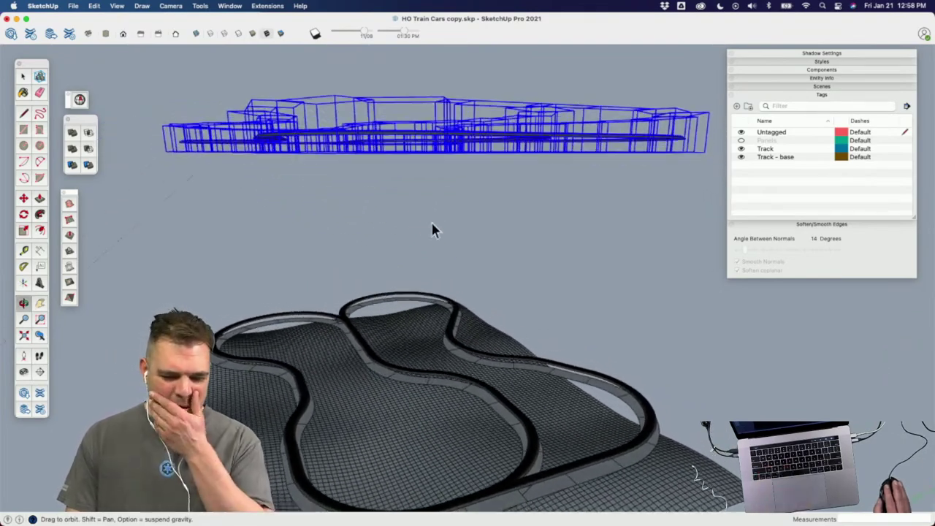
Step: Select the train car groups, then the raised flat copy of the track
left_click(491, 182)
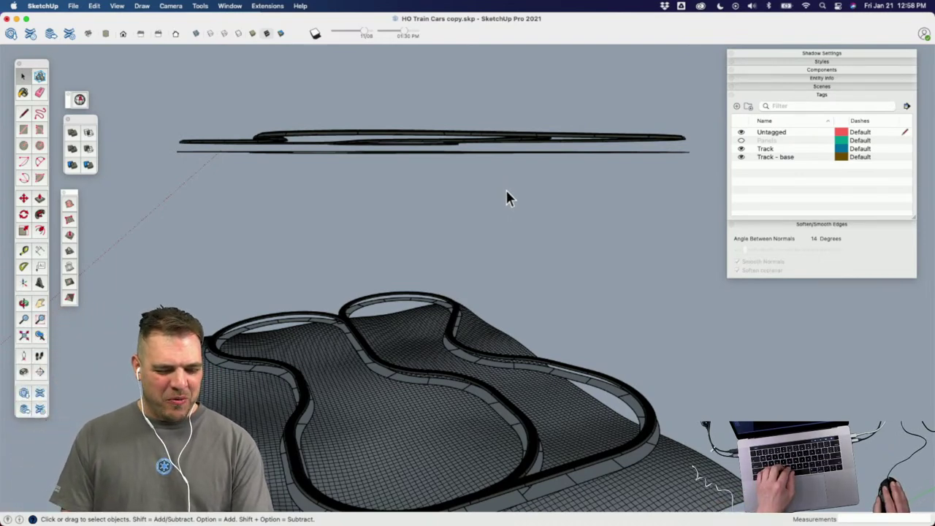
middle_click_drag(485, 156, 463, 179)
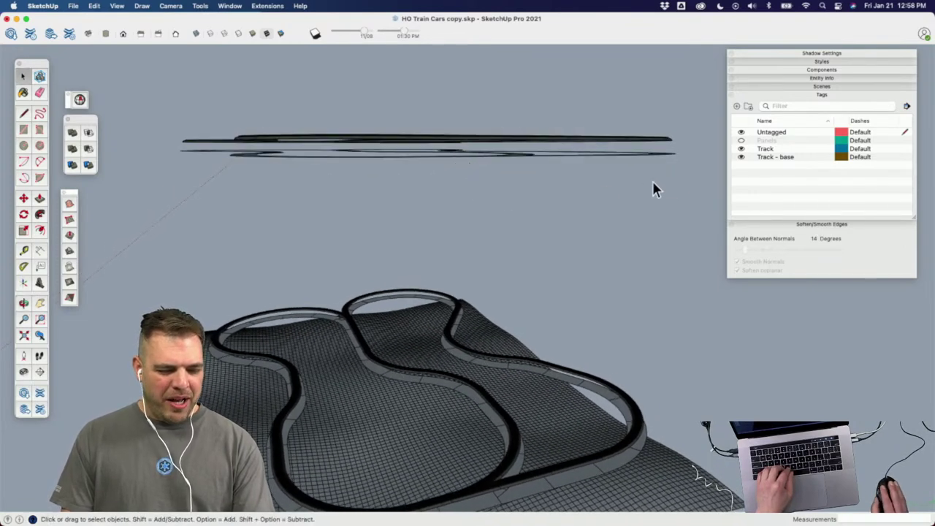
left_click_drag(333, 102, 151, 83)
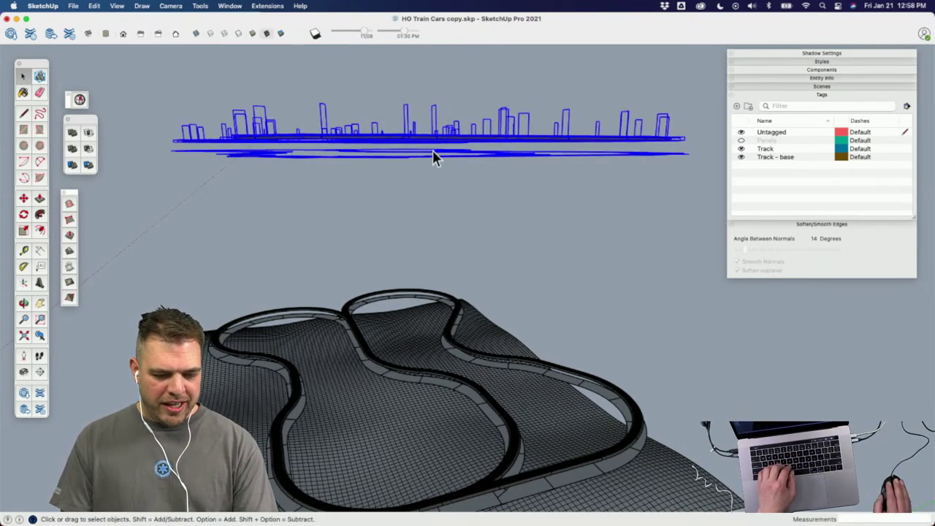
left_click(478, 158)
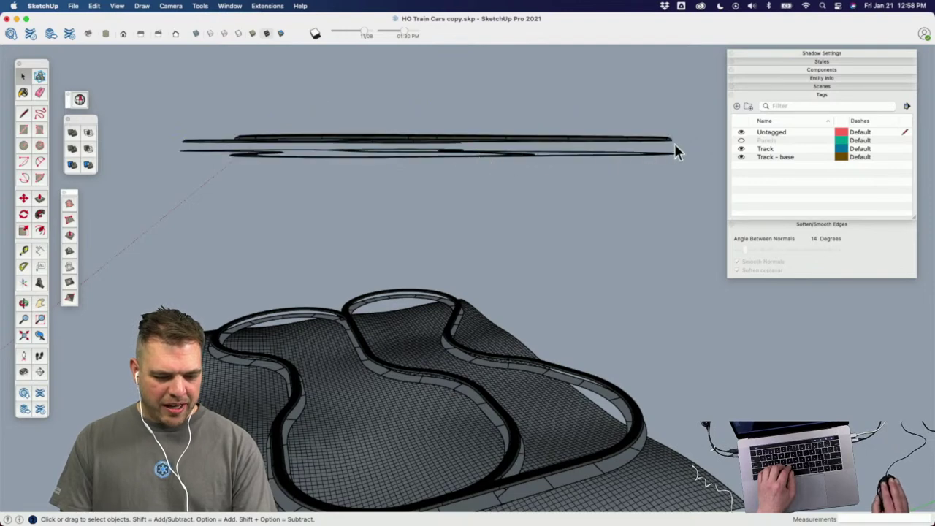
left_click_drag(617, 144, 178, 91)
Step: Show the Panels tag and delete the posts and trees on the raised track copy
left_click(741, 141)
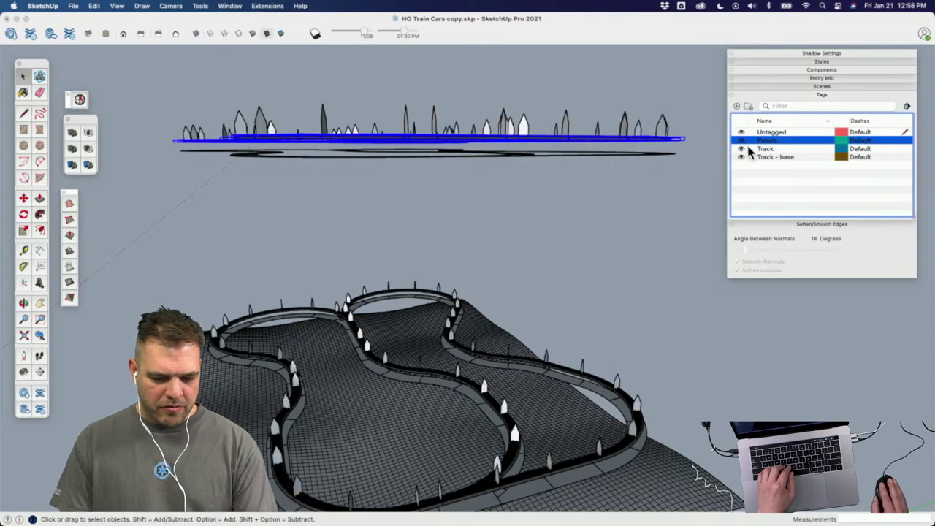
left_click(619, 140)
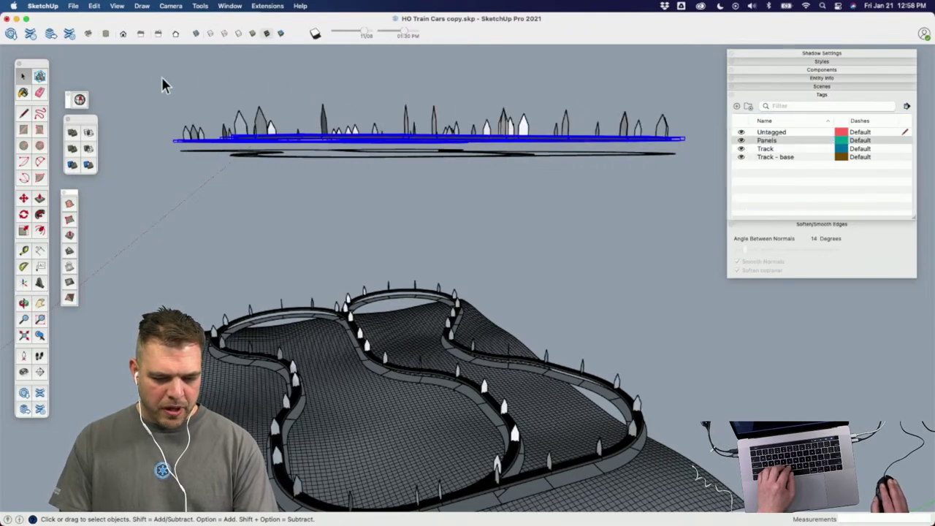
left_click_drag(354, 101, 153, 81)
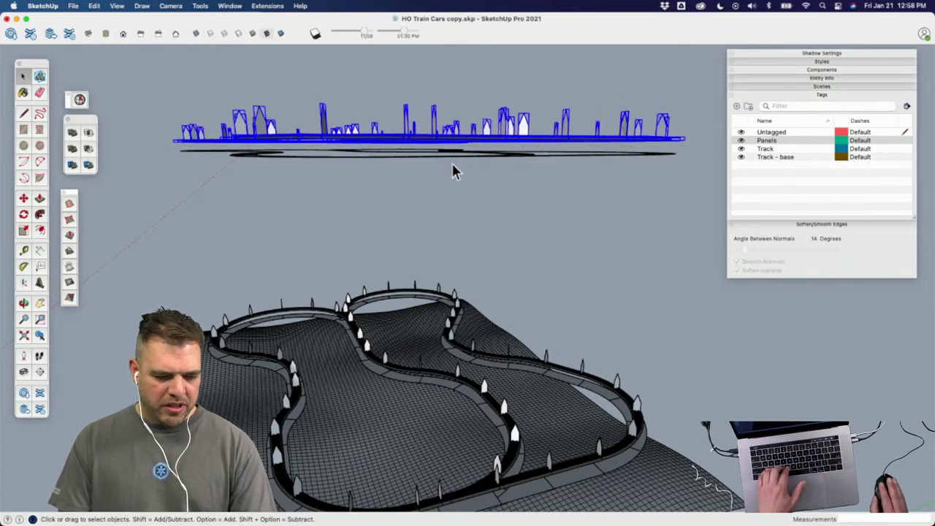
key("Delete")
middle_click_drag(432, 138, 462, 219)
left_click_drag(463, 219, 472, 268)
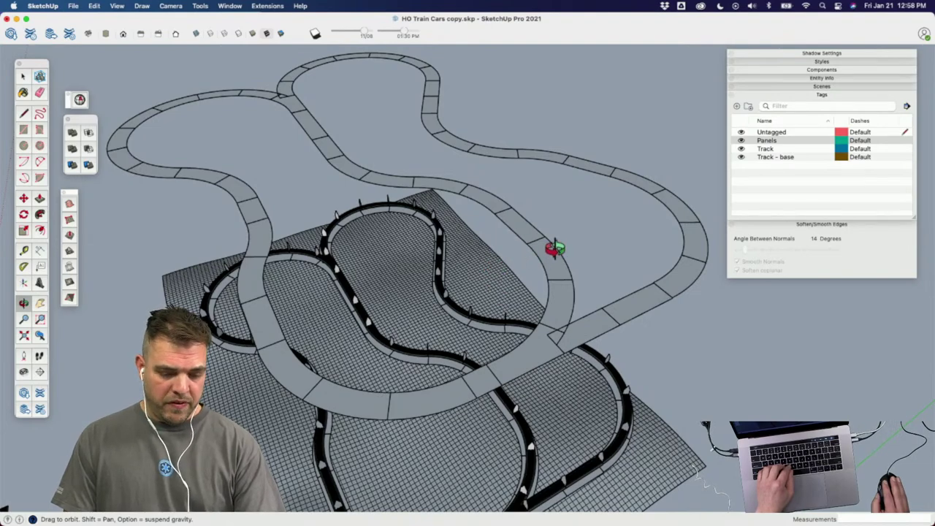
Step: Inspect the track panel group and select the whole raised track bed
key("space")
left_click(548, 255)
double_click(547, 251)
left_click(577, 213)
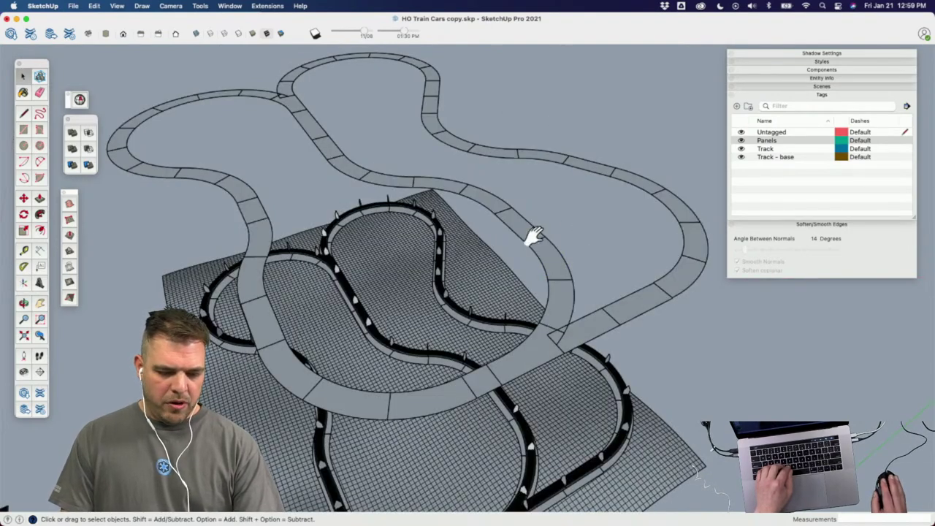
middle_click_drag(534, 235, 458, 246)
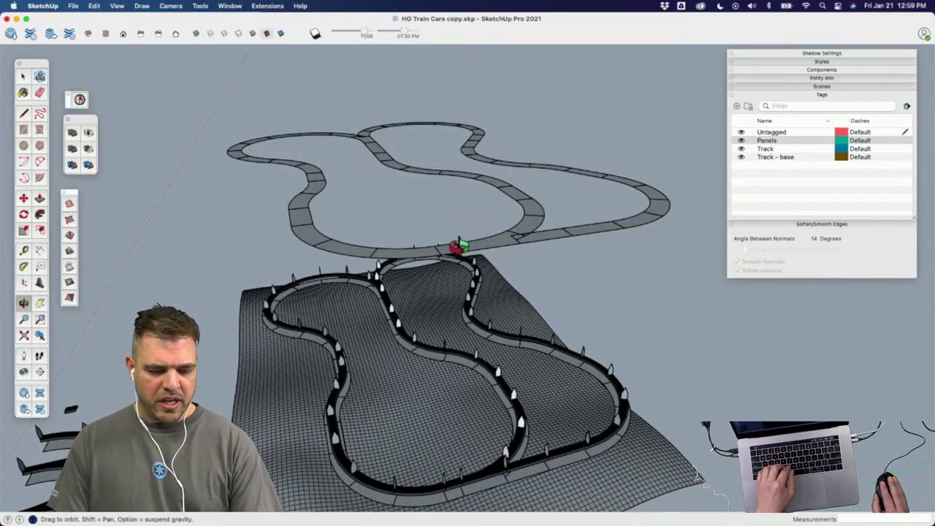
middle_click_drag(494, 255, 449, 191)
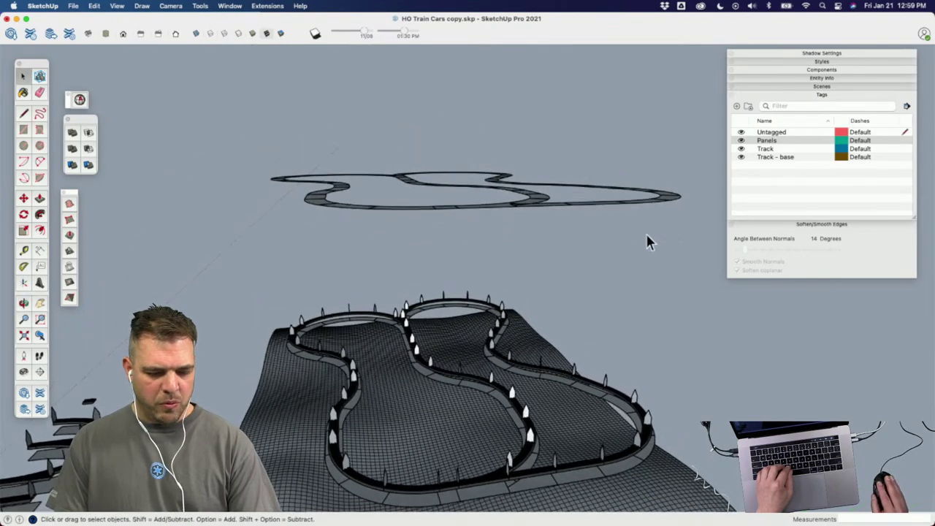
key("super+a")
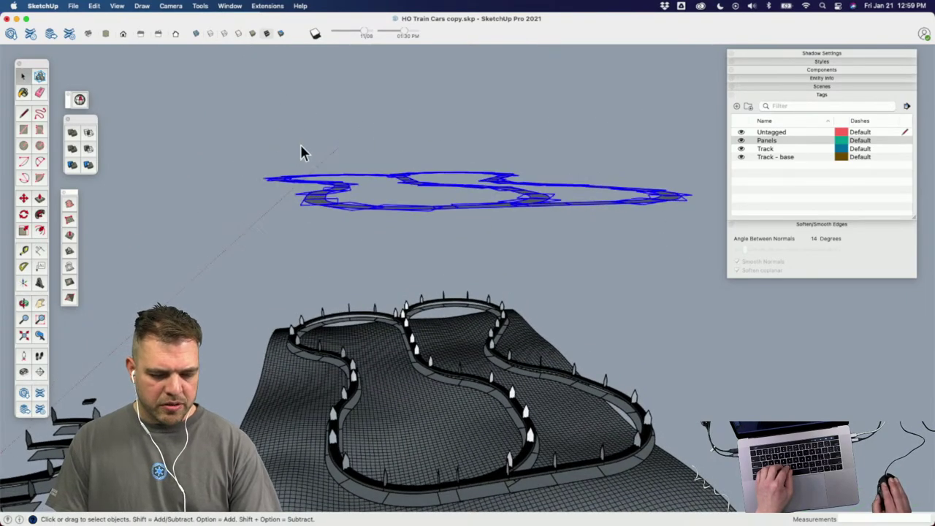
middle_click_drag(302, 150, 363, 211)
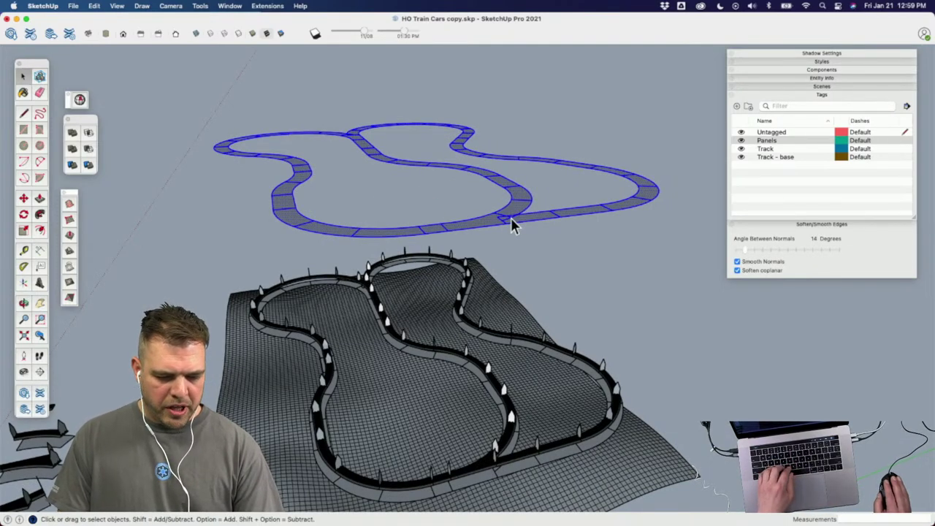
key("super+z")
Step: Inside the raised track bed group, draw a new edge across the joint
double_click(510, 223)
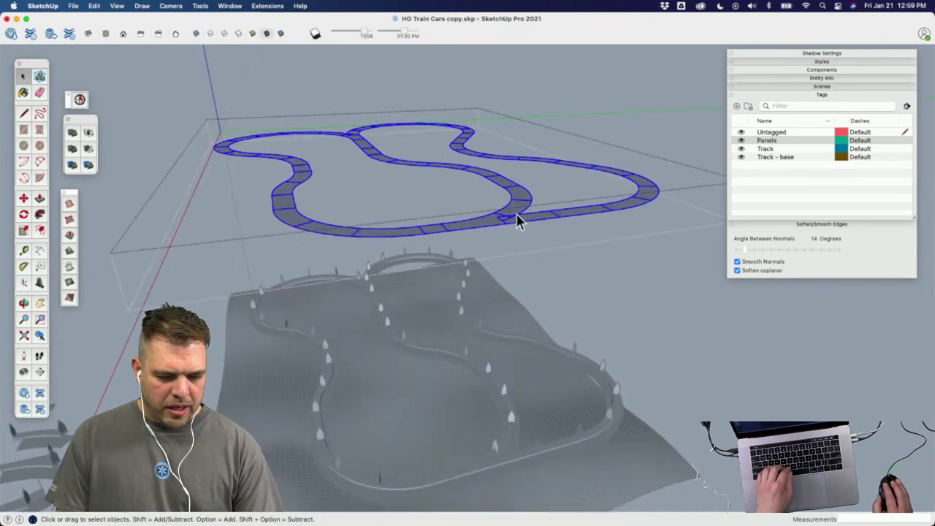
middle_click_drag(516, 222, 469, 255)
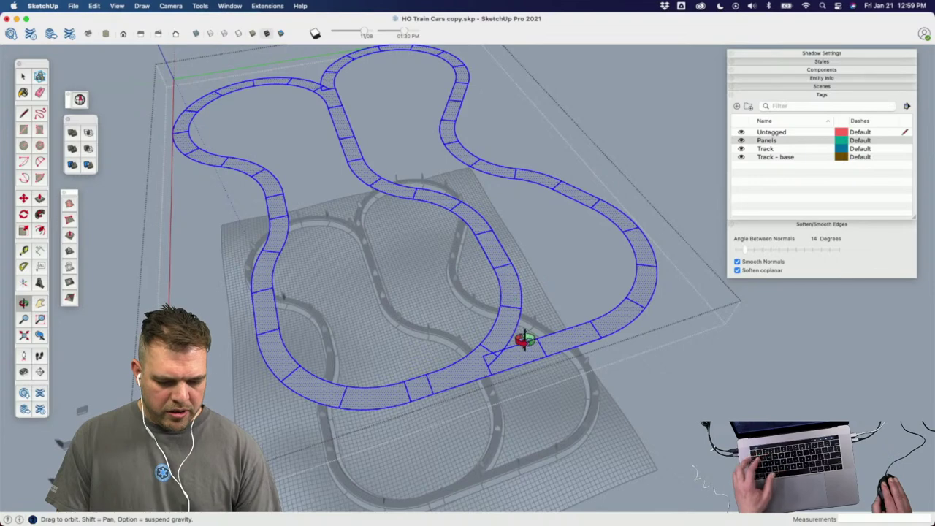
key("e")
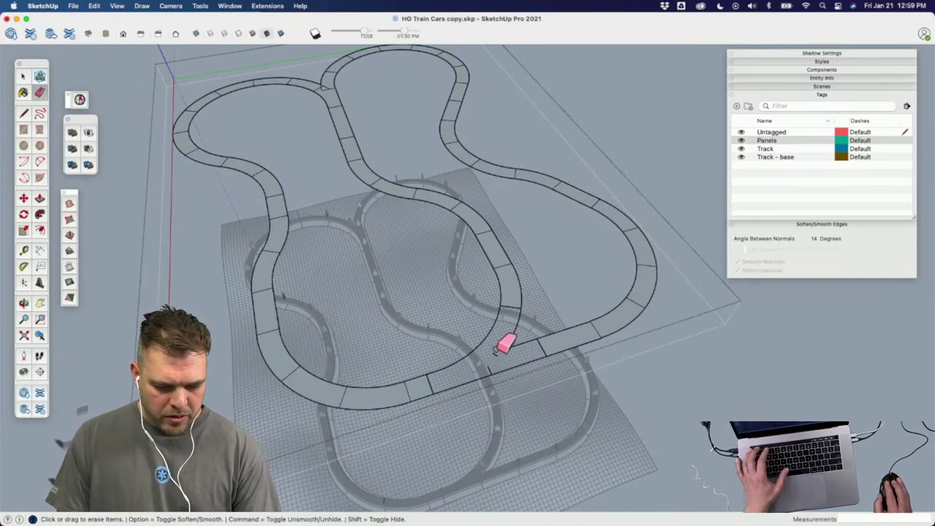
key("l")
scroll(545, 355, "up", 4)
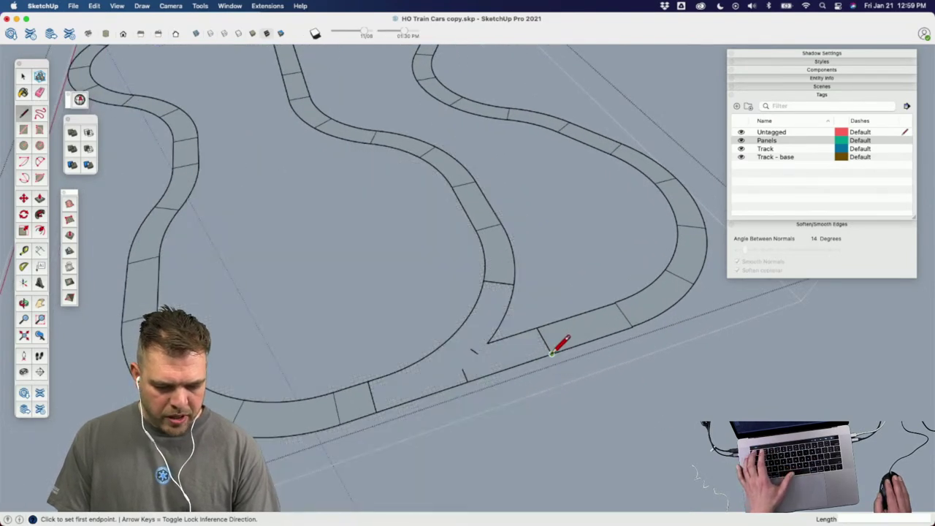
left_click(551, 355)
left_click(537, 326)
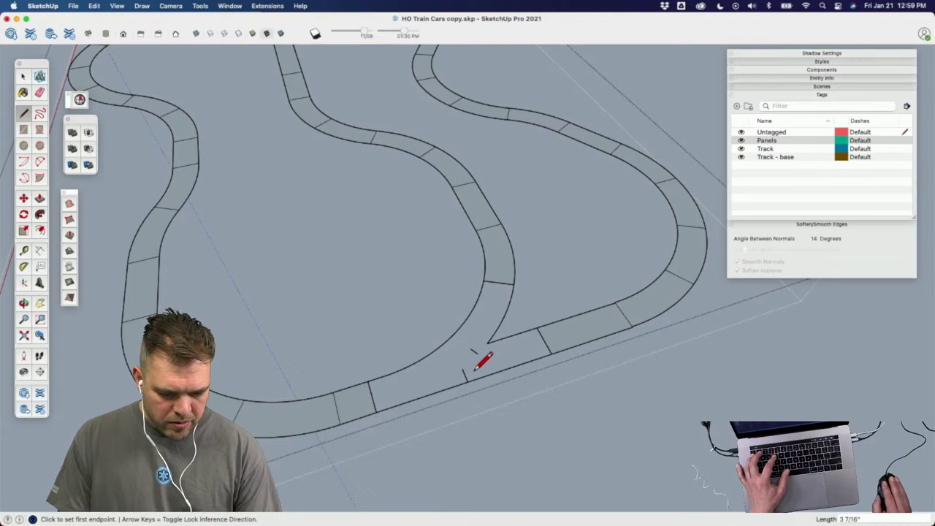
Step: Erase stray joint edges and draw a line from the track corner to the inner curve
key("e")
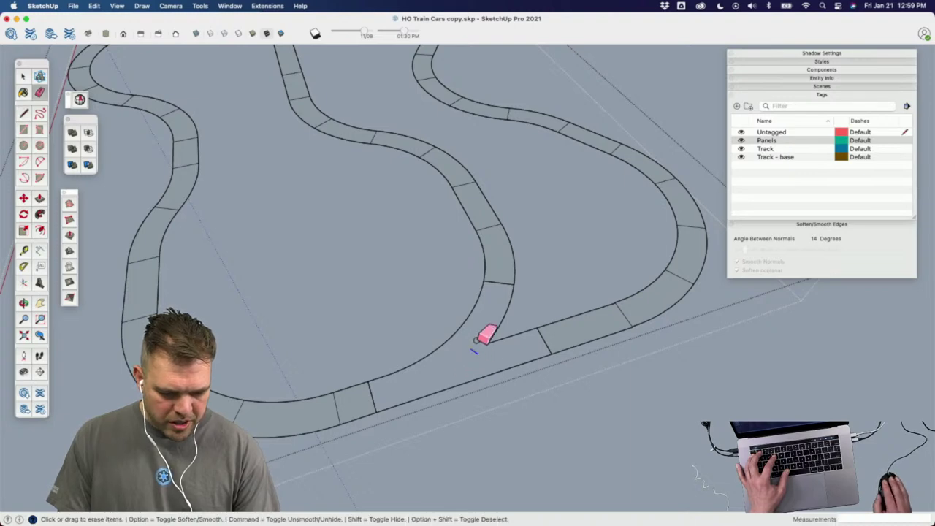
scroll(487, 335, "up", 5)
scroll(516, 313, "down", 2)
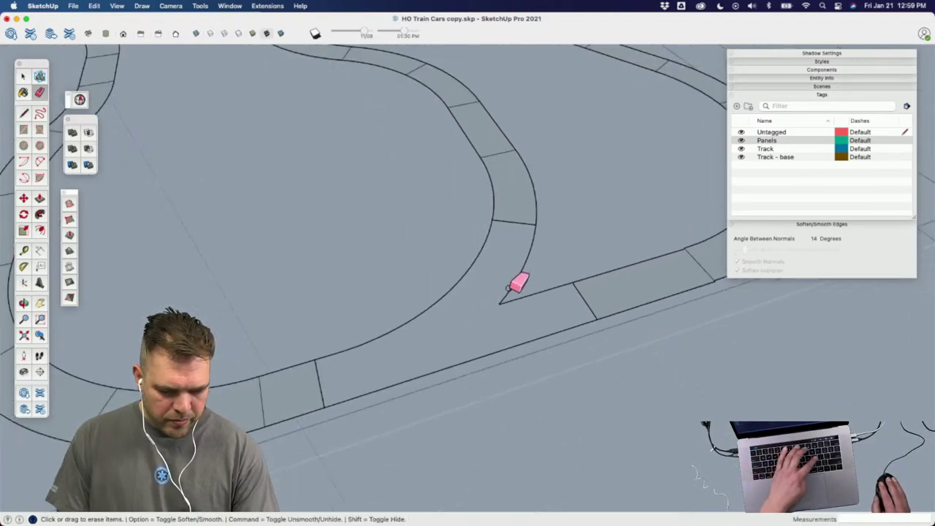
scroll(349, 398, "up", 3)
scroll(365, 351, "down", 3)
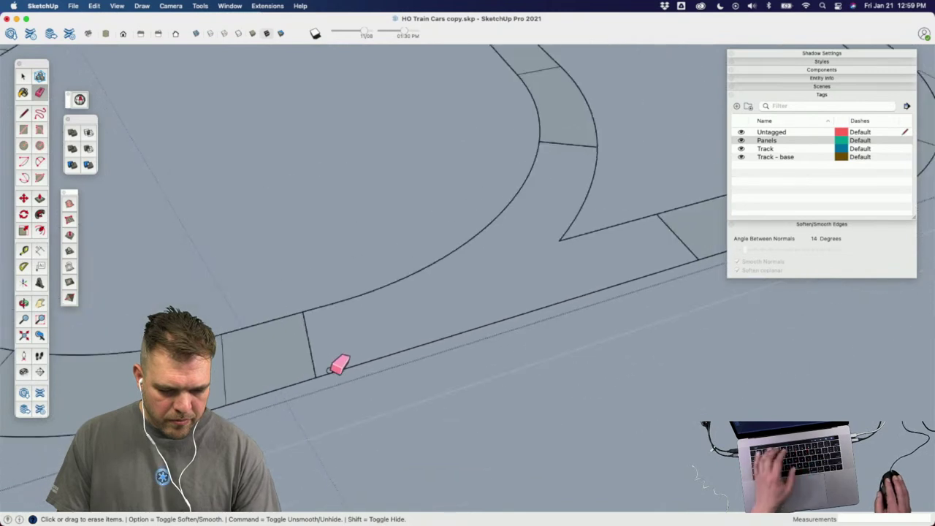
key("l")
left_click(559, 240)
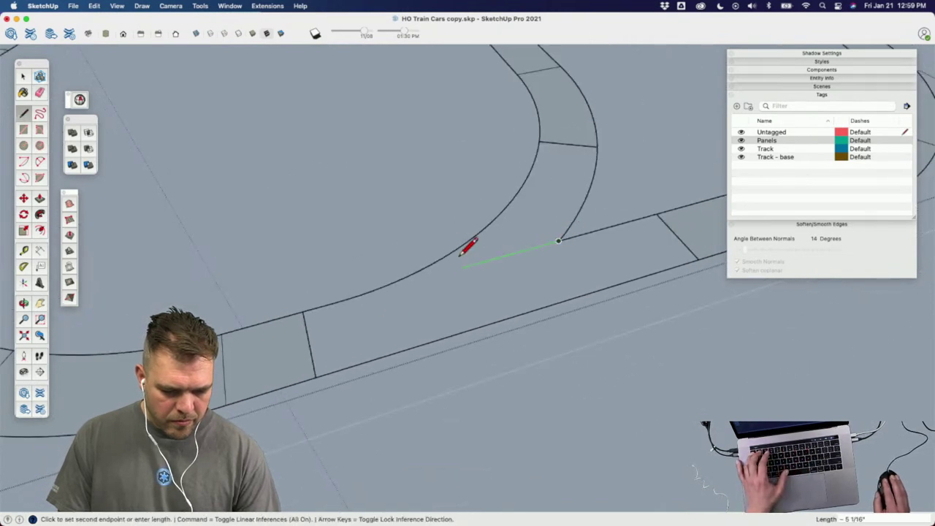
left_click(451, 252)
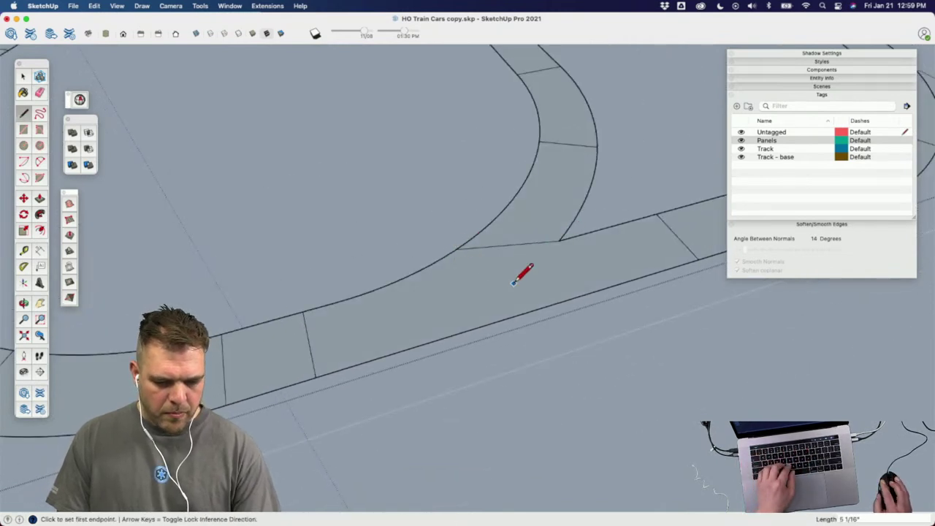
Step: Orbit to a tilted view of the whole track and select the raised track bed
scroll(518, 265, "down", 8)
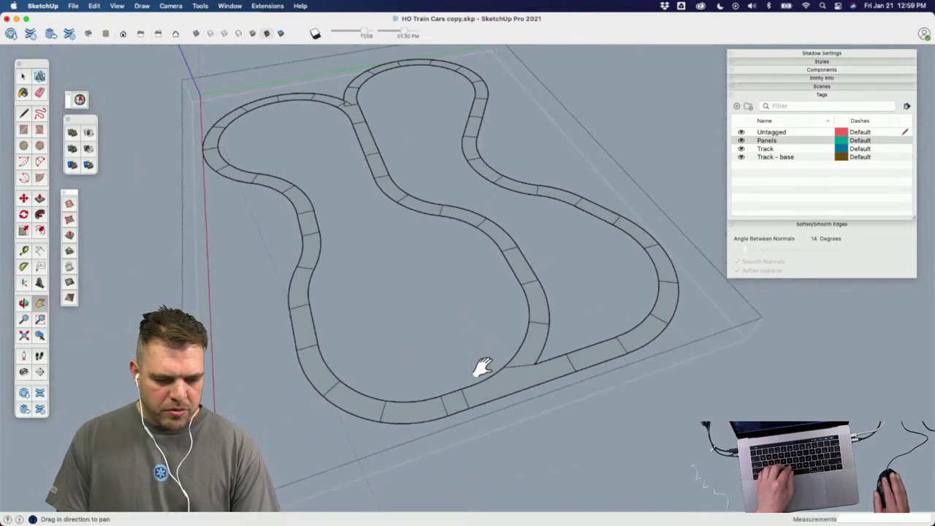
middle_click_drag(478, 369, 438, 231)
key("space")
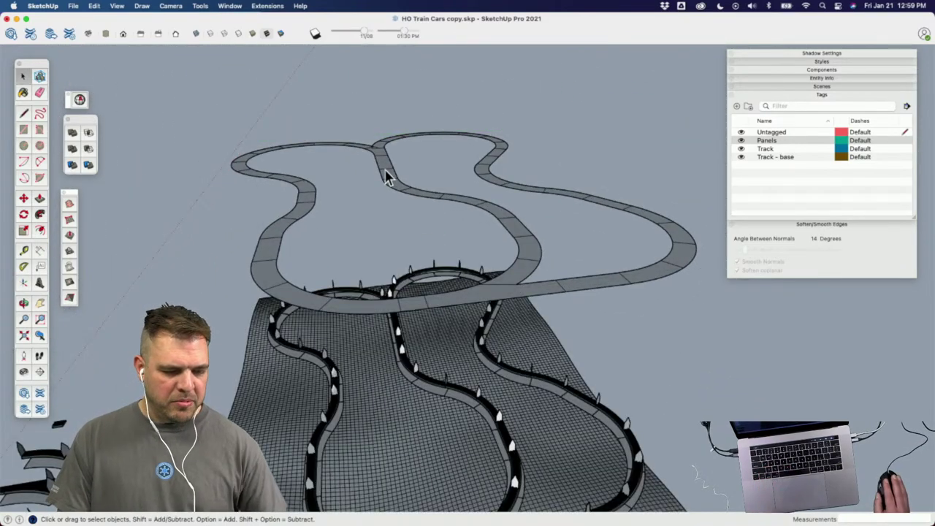
left_click(405, 198)
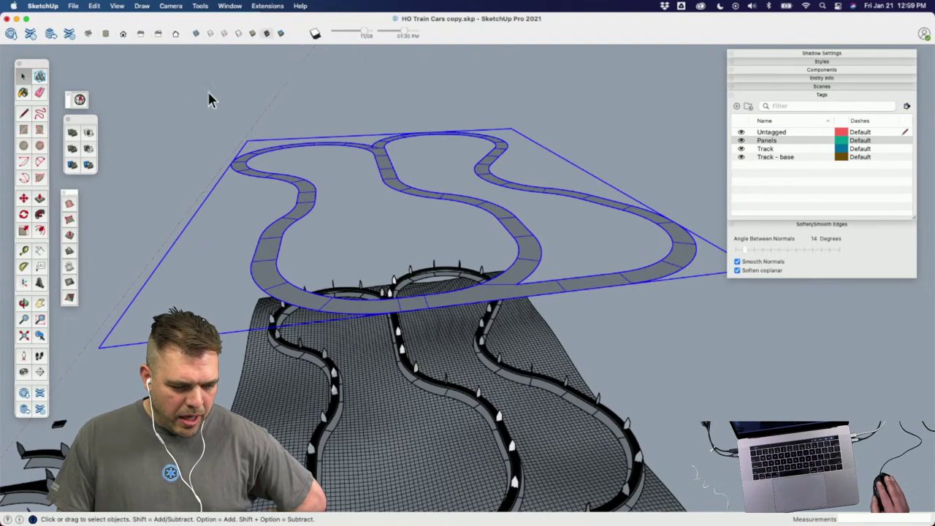
Step: Run Solid Inspector² on the track bed; Fix All fails on 3 surface-border errors
left_click(79, 100)
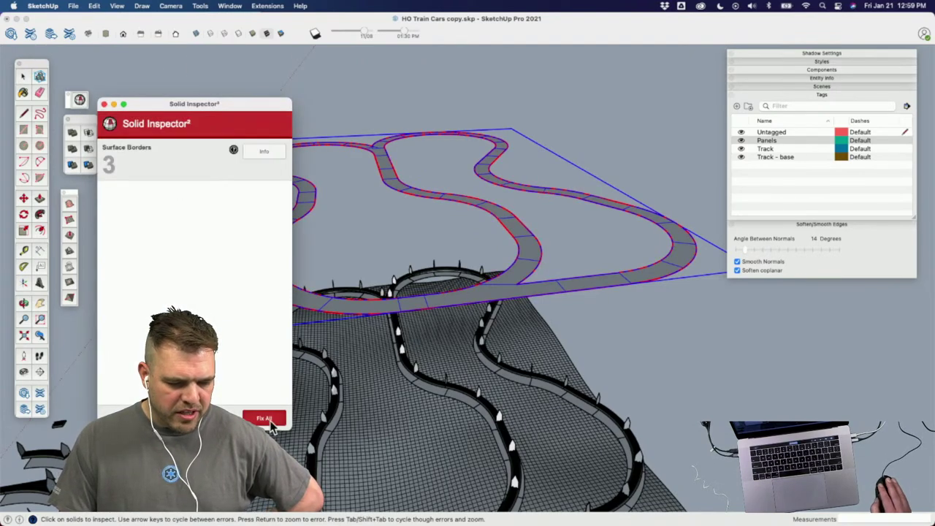
left_click(266, 420)
left_click(472, 212)
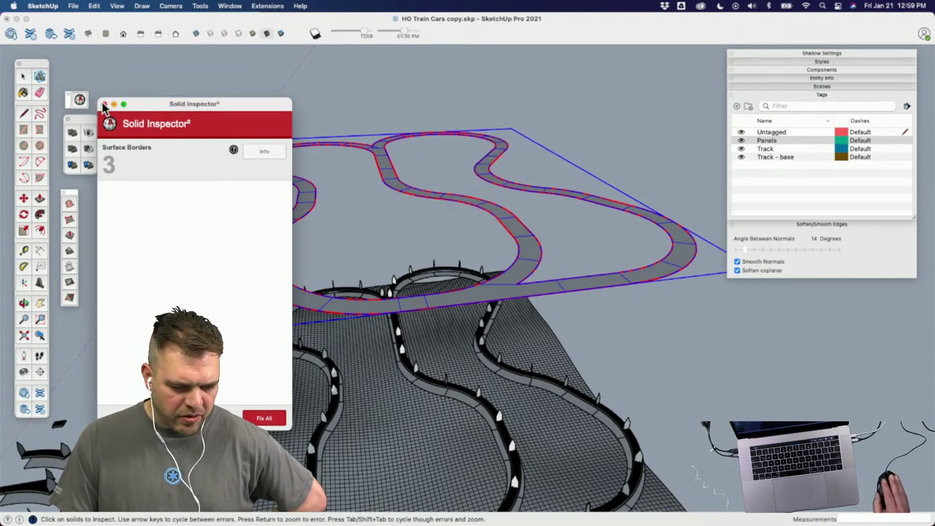
left_click(104, 105)
left_click(268, 6)
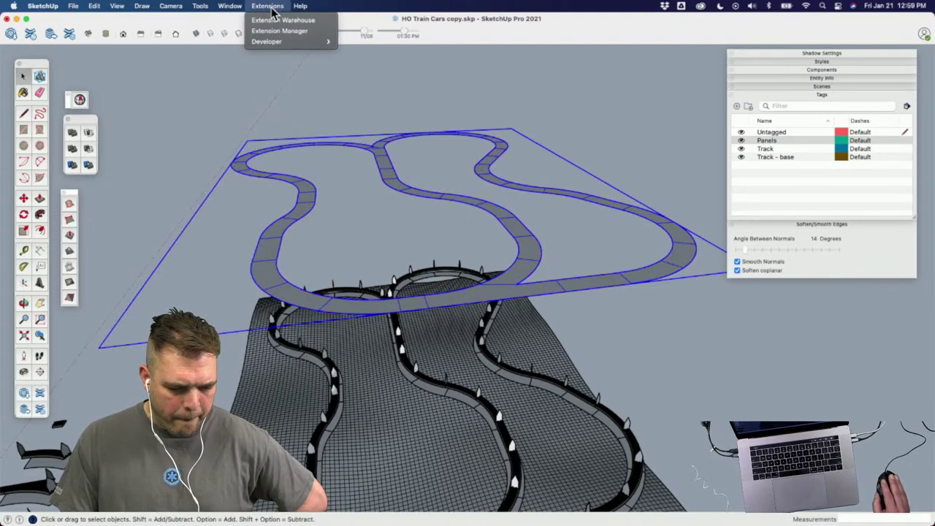
left_click(365, 119)
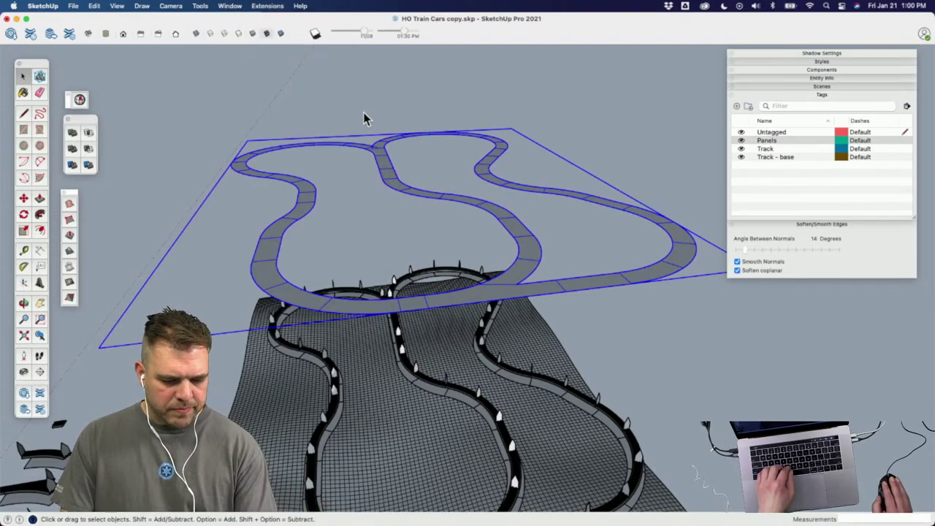
Step: Inside the raised track bed group, erase the panel divider lines on the left and along the inner curve
double_click(391, 179)
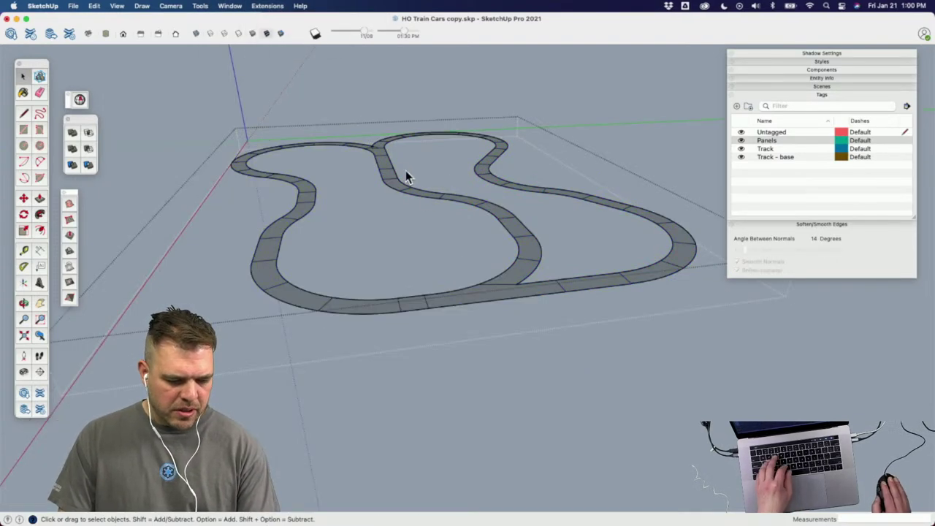
middle_click_drag(405, 170, 312, 287)
key("e")
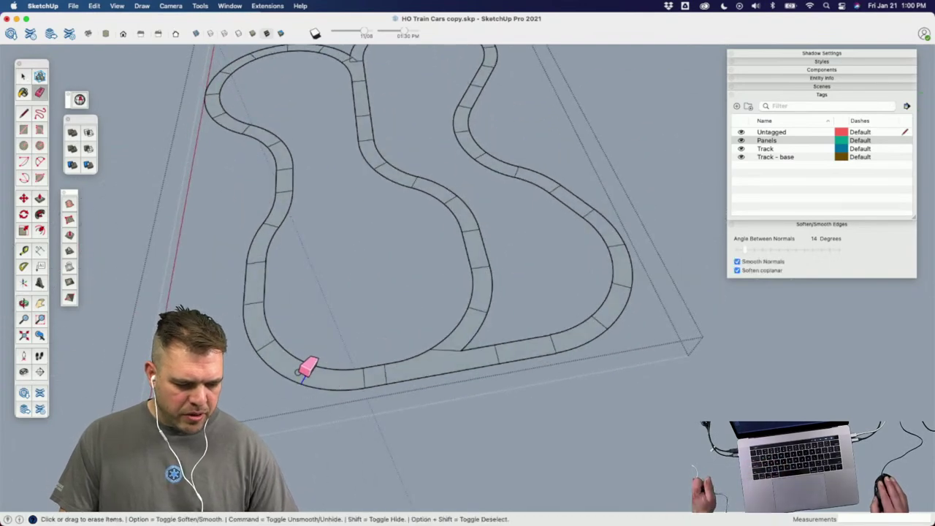
mouse_move(260, 261)
left_mouse_down("alt")
mouse_move(289, 164)
mouse_move(240, 121)
mouse_move(297, 159)
mouse_move(209, 115)
mouse_move(199, 87)
mouse_move(225, 53)
left_mouse_up("alt")
scroll(283, 132, "up", 3)
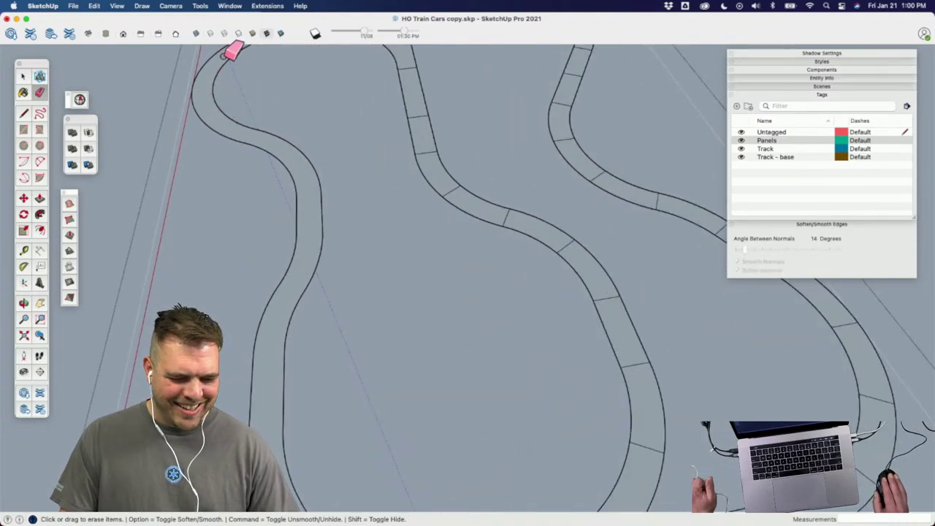
scroll(295, 115, "down", 1)
left_click_drag(400, 104, 405, 139, "alt")
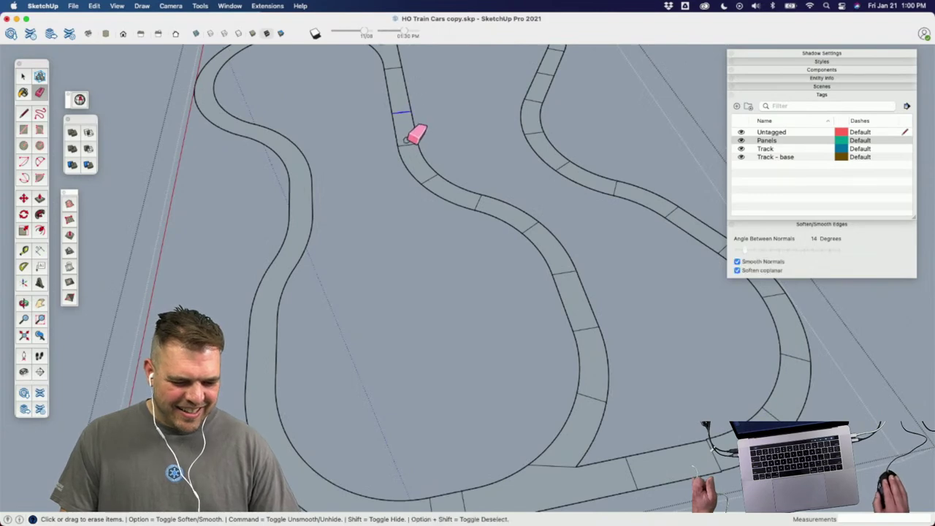
mouse_move(436, 169)
left_mouse_down("alt")
mouse_move(456, 189)
mouse_move(529, 217)
mouse_move(577, 267)
mouse_move(591, 329)
mouse_move(586, 454)
left_mouse_up("alt")
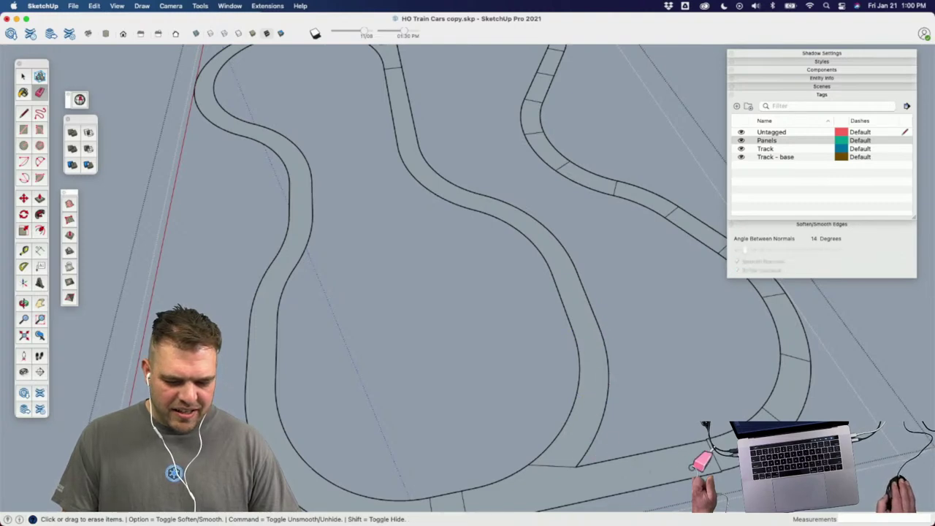
scroll(724, 450, "up", 4)
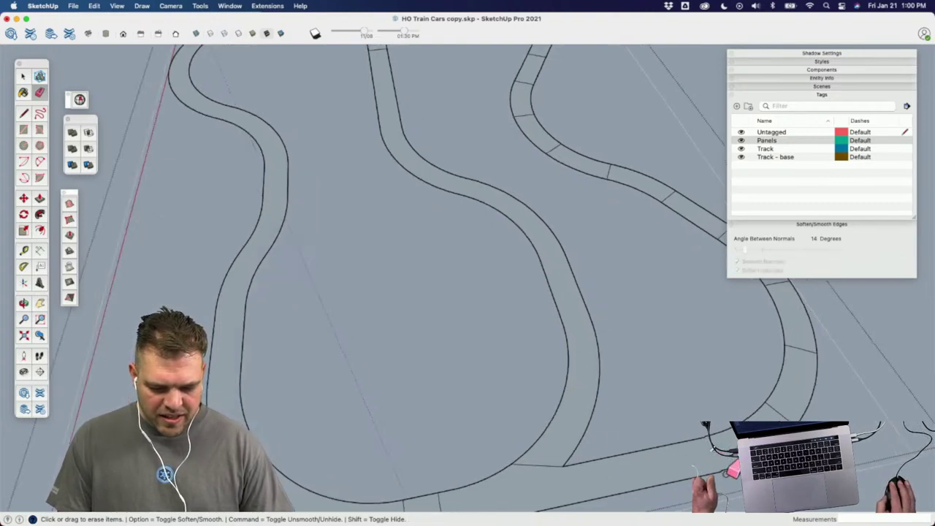
scroll(749, 507, "up", 5)
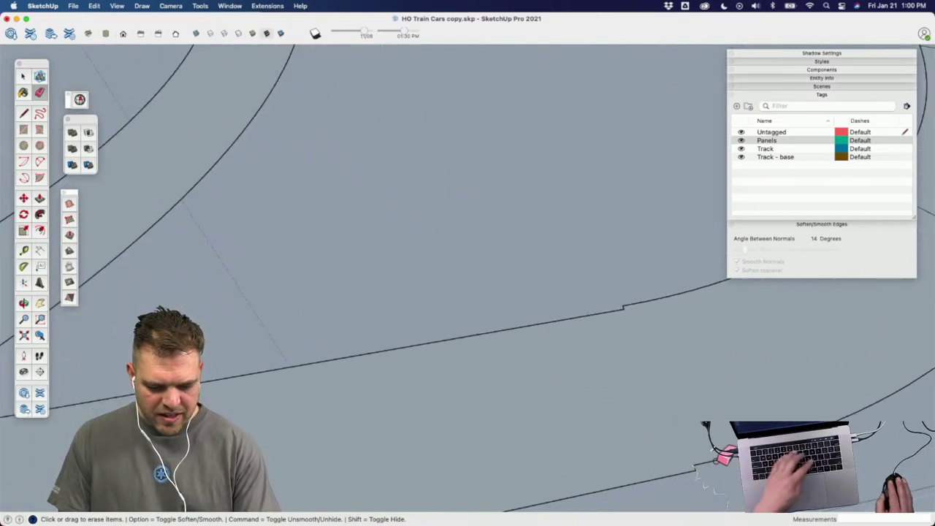
Step: Redraw the missing piece of the track edge with the Line tool
key("l")
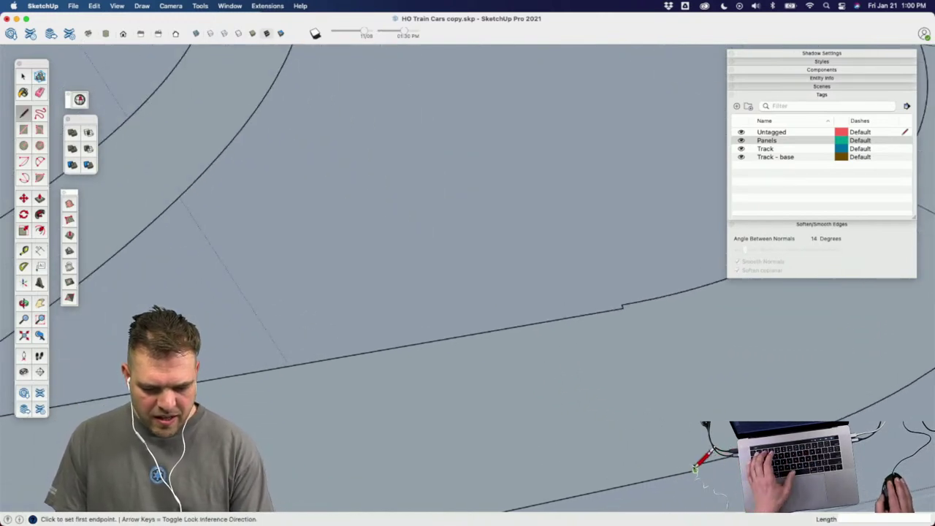
key("space")
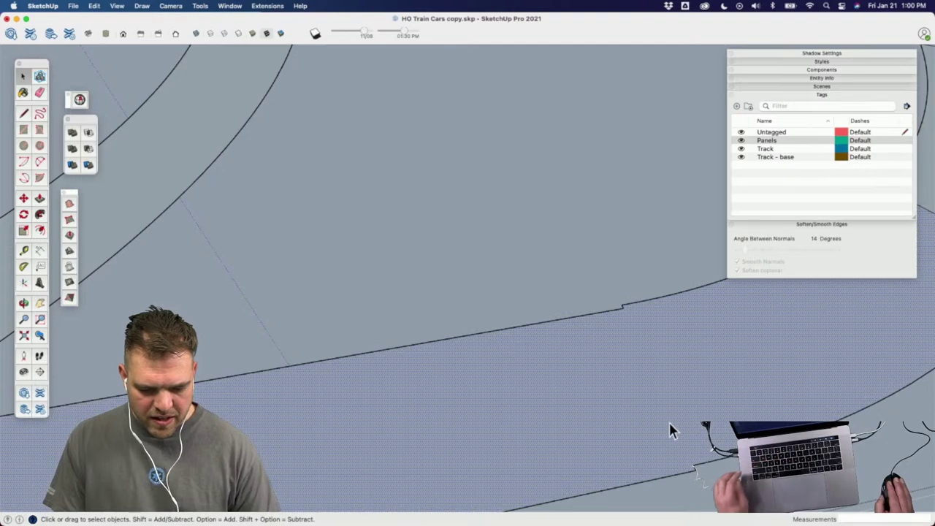
left_click(669, 422)
key("l")
left_click(646, 457)
scroll(643, 453, "down", 2)
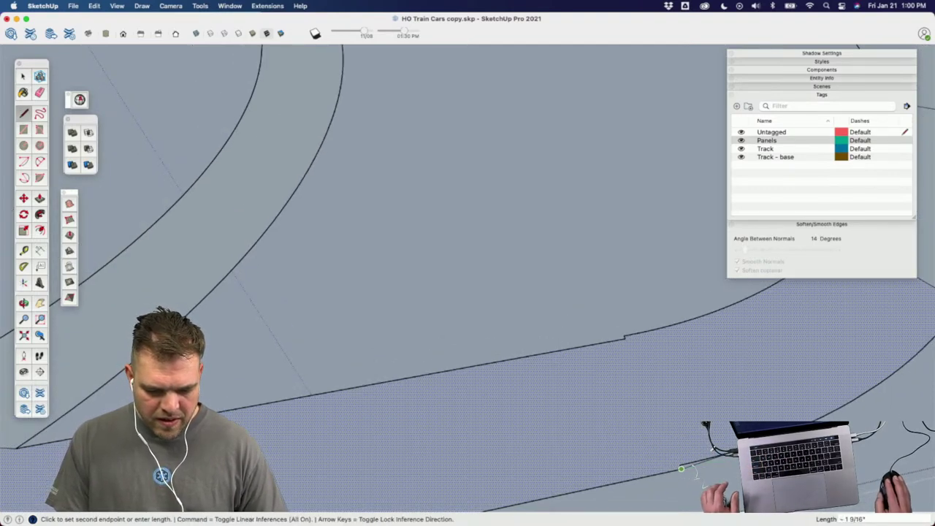
left_click(680, 469)
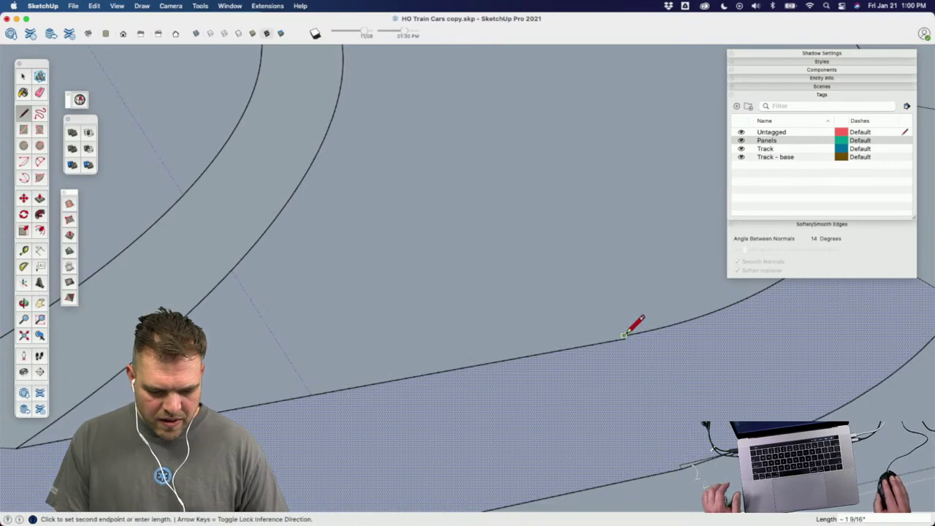
left_click(543, 353)
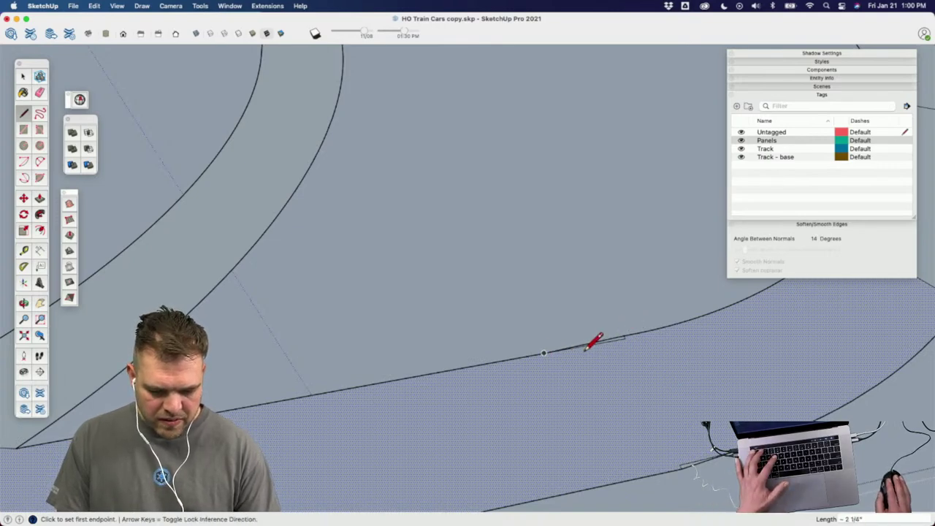
Step: Erase the stray edge beside the newly drawn track-edge line
key("e")
scroll(615, 282, "down", 5)
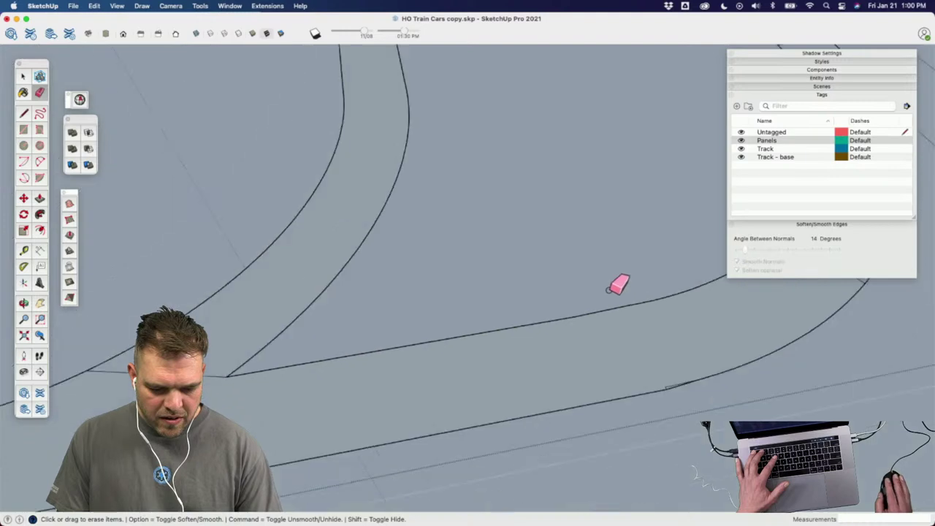
scroll(659, 334, "up", 5)
mouse_move(626, 346)
left_mouse_down()
mouse_move(602, 356)
mouse_move(544, 355)
mouse_move(543, 345)
mouse_move(624, 359)
mouse_move(616, 355)
mouse_move(647, 333)
mouse_move(639, 313)
mouse_move(667, 261)
mouse_move(668, 220)
mouse_move(632, 170)
mouse_move(605, 155)
left_mouse_up()
scroll(646, 334, "down", 3)
scroll(625, 358, "down", 3)
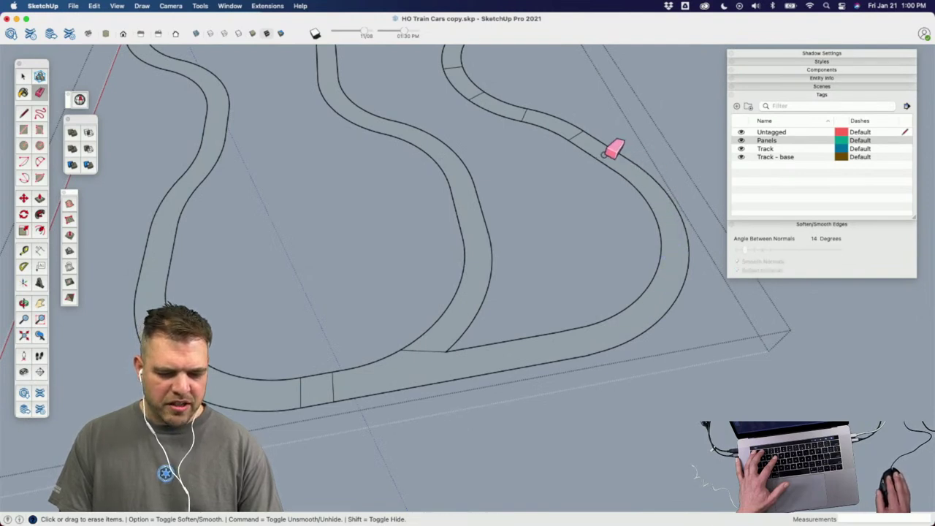
mouse_move(521, 114)
left_mouse_down()
mouse_move(497, 106)
mouse_move(539, 115)
left_mouse_up()
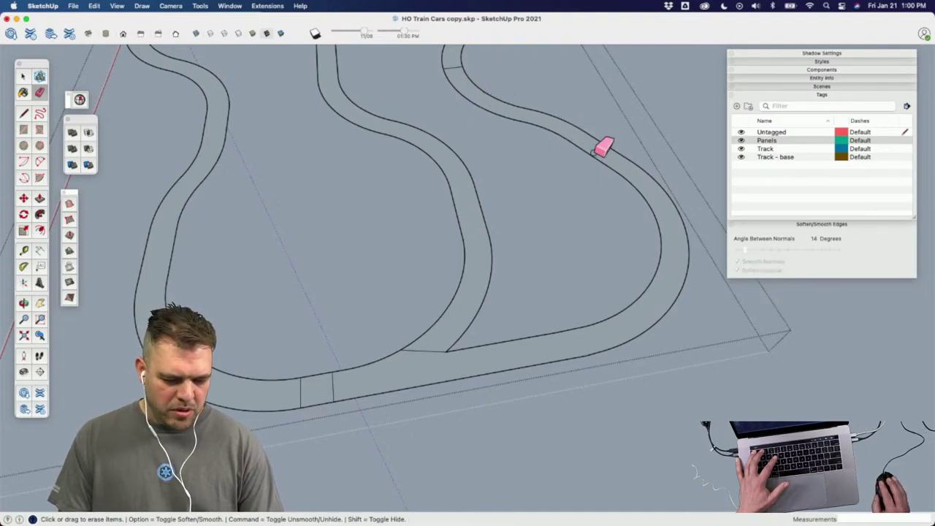
scroll(519, 424, "down", 3)
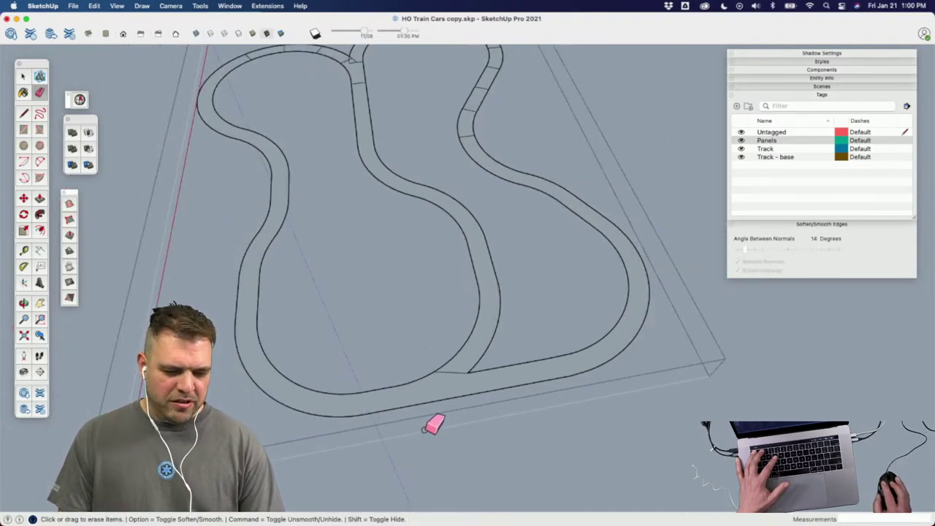
scroll(439, 427, "down", 3)
scroll(400, 136, "up", 3)
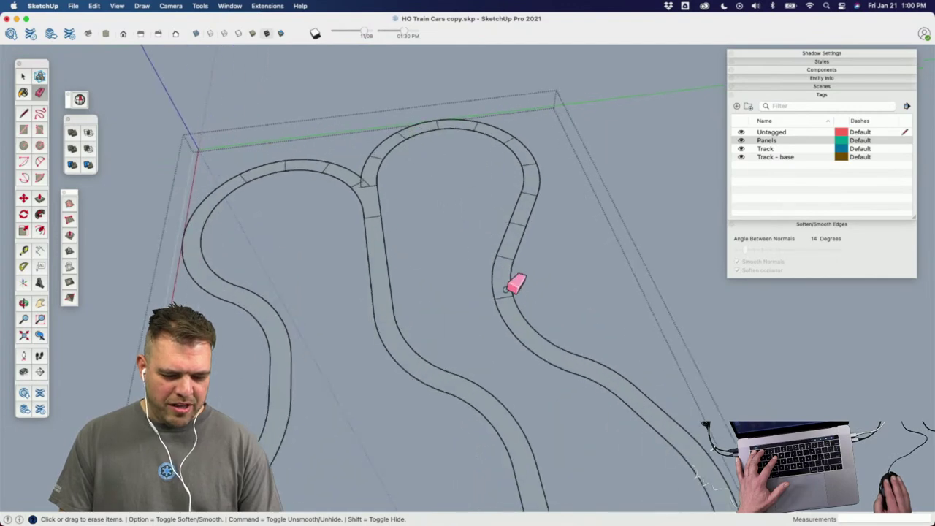
Step: Erase the cross edges on the right curve, top curve and left loop, then leave the group
mouse_move(506, 301)
left_mouse_down()
mouse_move(500, 267)
mouse_move(532, 188)
mouse_move(529, 159)
left_mouse_up()
scroll(519, 338, "down", 4)
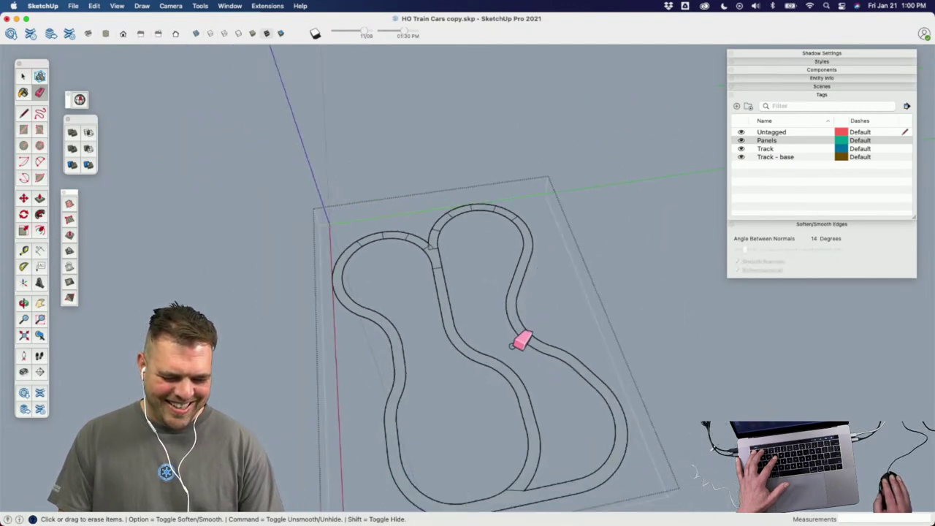
scroll(471, 203, "up", 8)
mouse_move(369, 298)
left_mouse_down()
mouse_move(397, 253)
mouse_move(505, 200)
mouse_move(601, 203)
mouse_move(668, 234)
left_mouse_up()
scroll(658, 230, "down", 3)
scroll(307, 371, "up", 6)
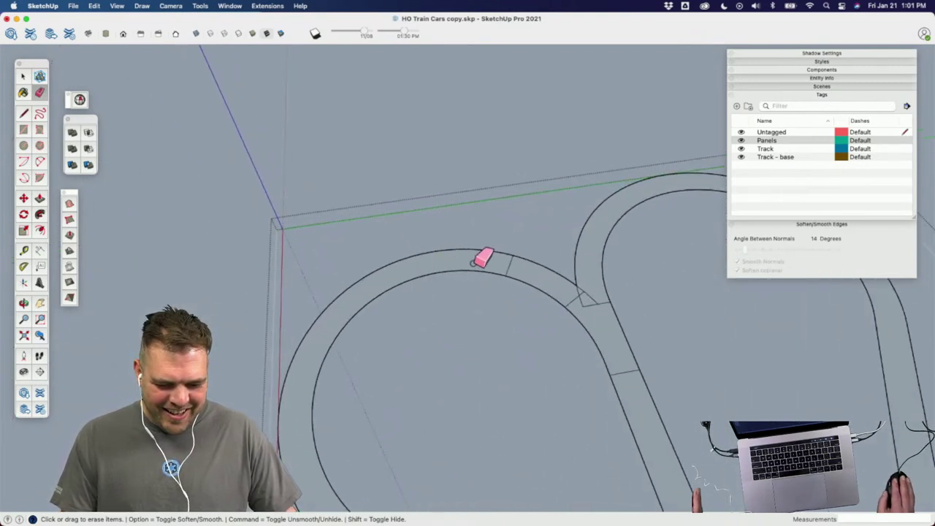
mouse_move(473, 263)
left_mouse_down("alt")
mouse_move(524, 267)
mouse_move(574, 301)
left_mouse_up("alt")
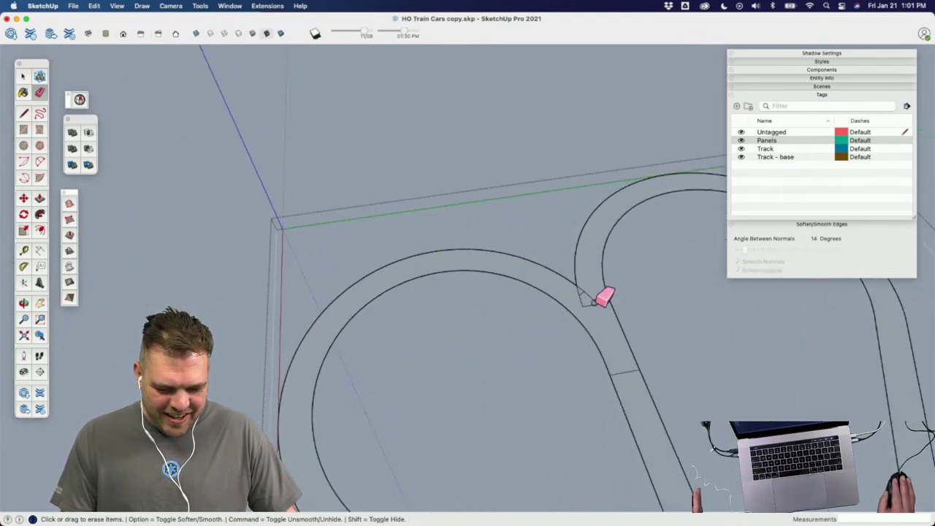
scroll(601, 299, "up", 2)
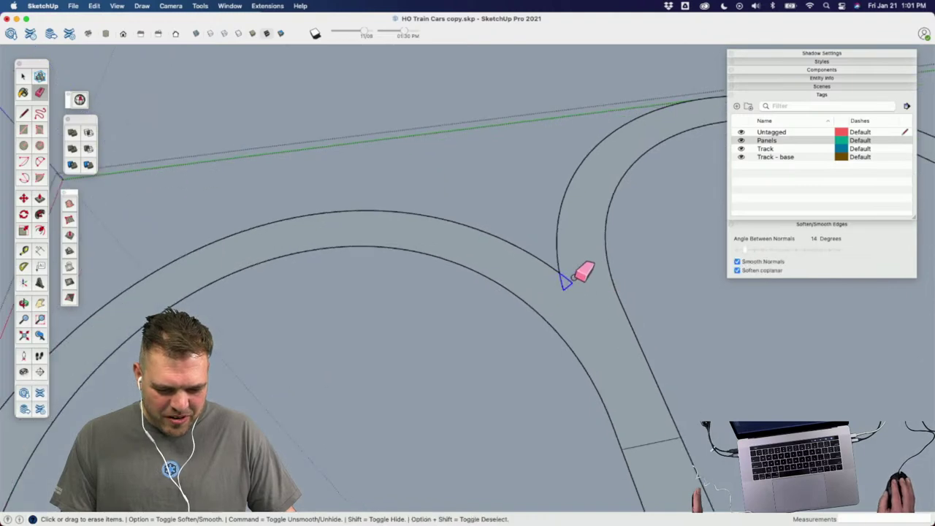
scroll(553, 257, "down", 1)
scroll(359, 182, "down", 5)
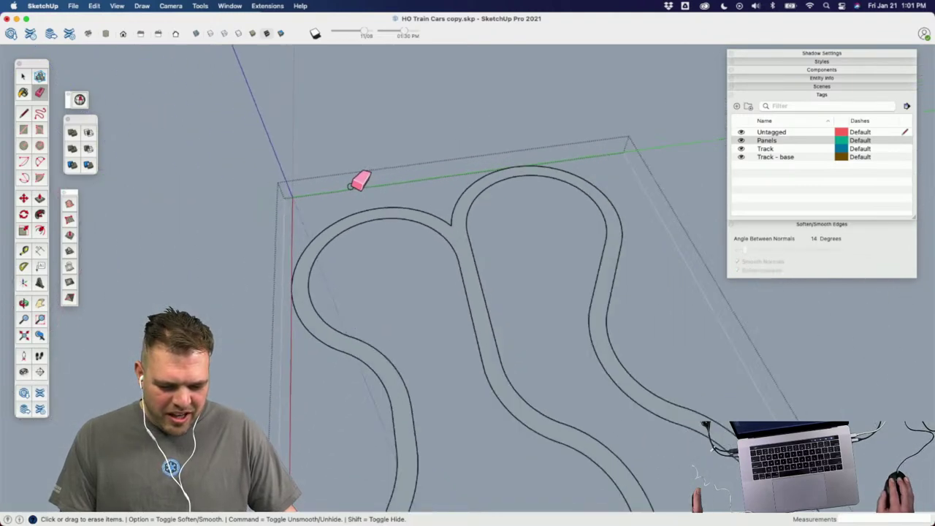
scroll(482, 387, "up", 4)
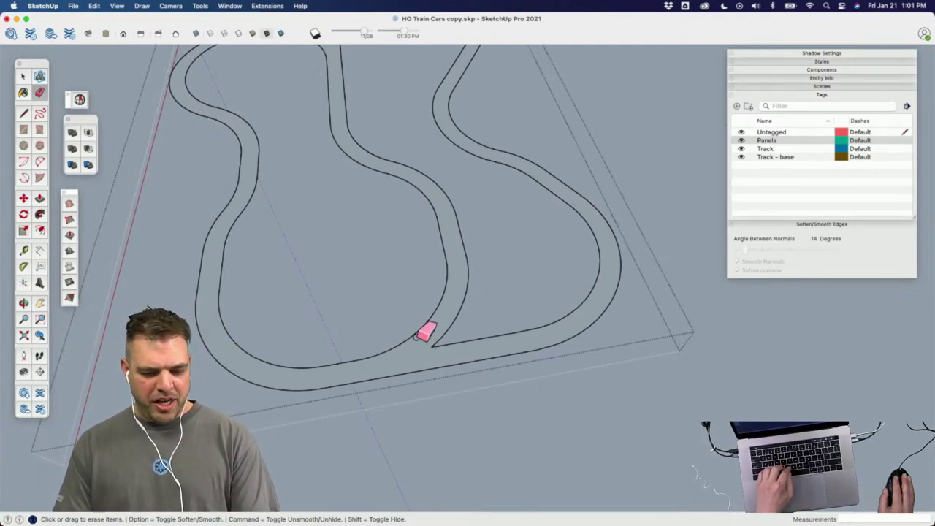
key("space")
key("super+z")
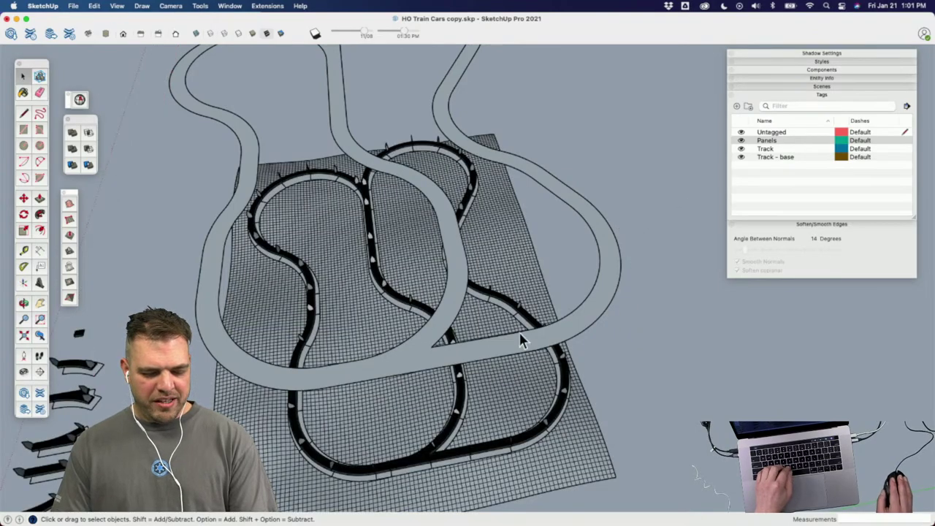
Step: Hide the Panels, Track and Track - base tags in the Tags panel
middle_click_drag(520, 340, 494, 406)
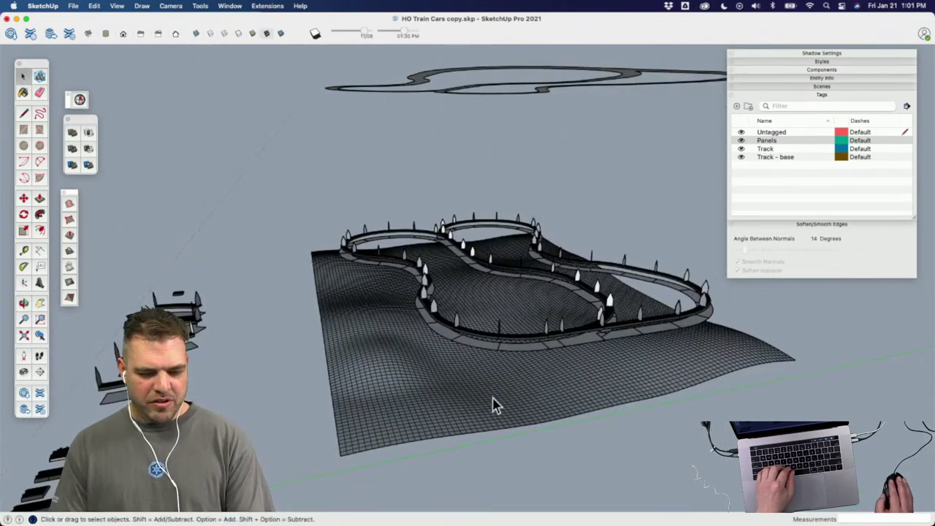
left_click(494, 406)
middle_click_drag(445, 379, 575, 124)
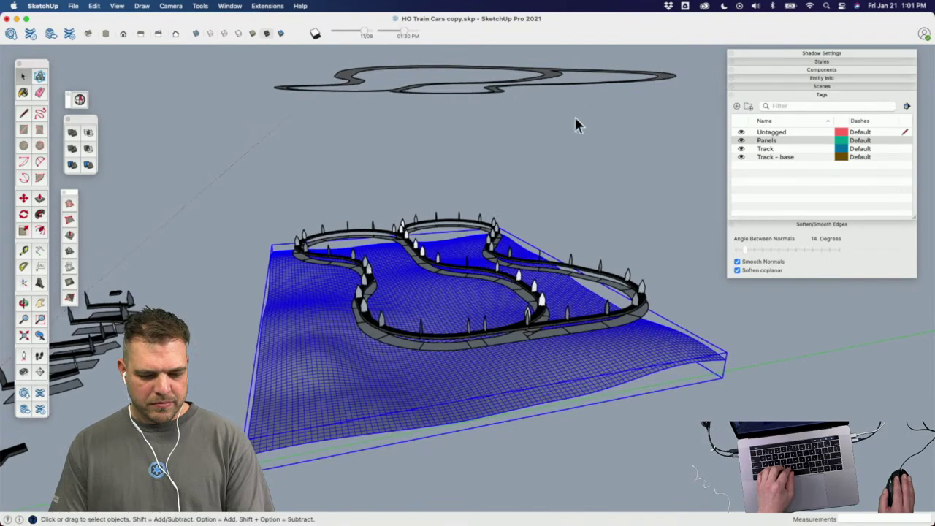
left_click(665, 73)
key("m")
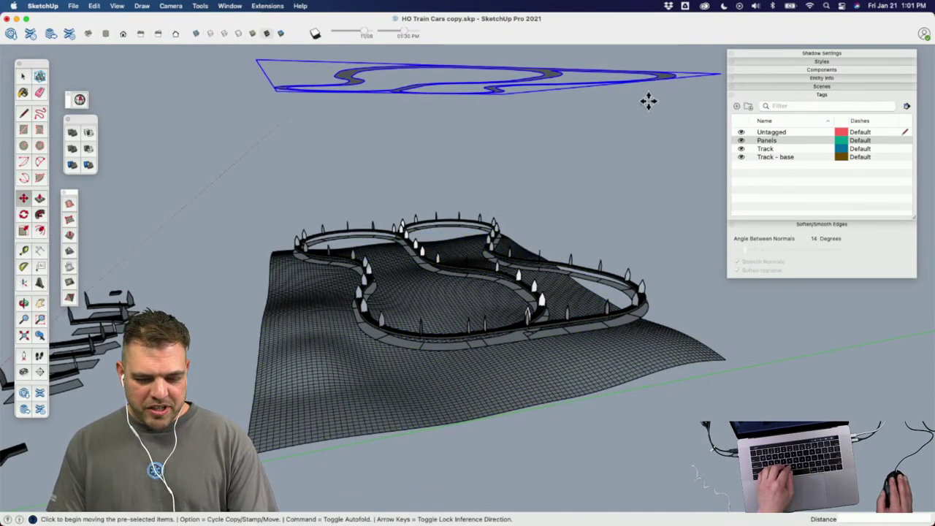
left_click(741, 140)
left_click(741, 148)
left_click(741, 157)
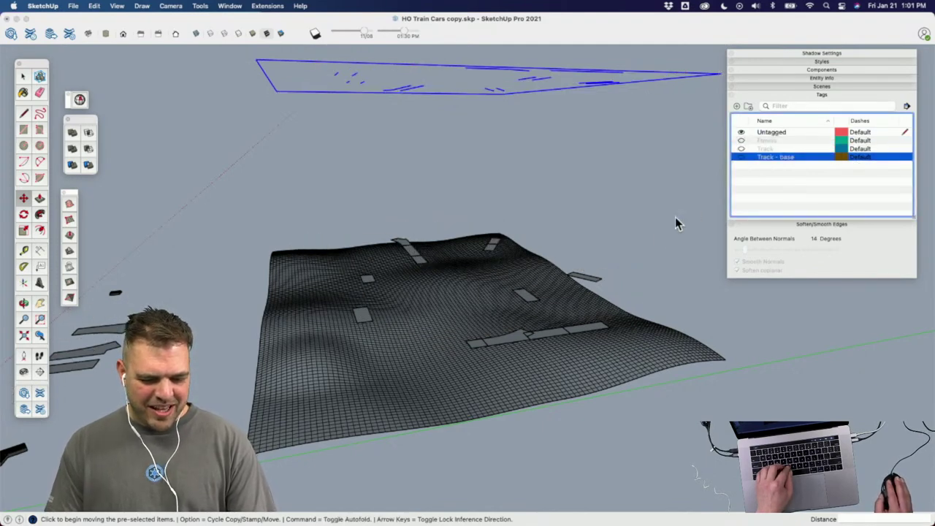
Step: Inspect the terrain from several angles, then turn the Track - base tag back on
middle_click_drag(521, 241, 528, 202)
key("space")
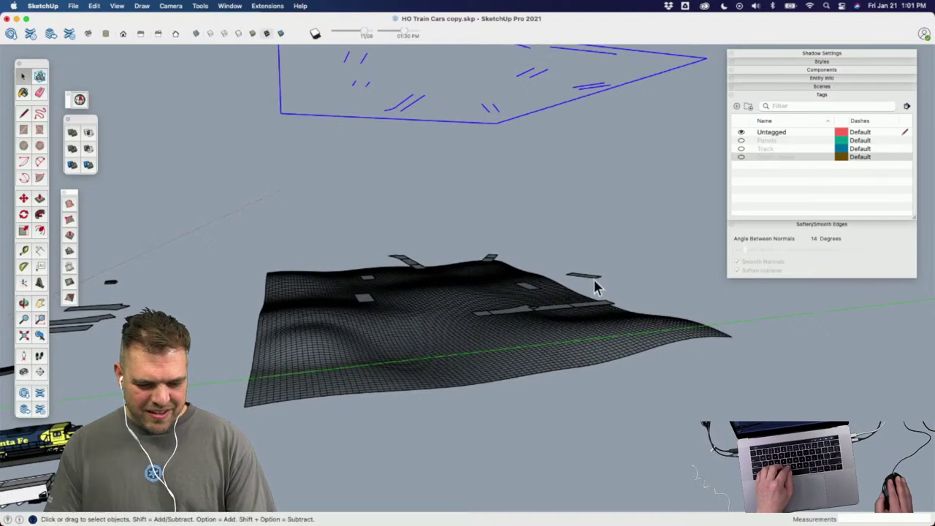
left_click(594, 279)
middle_click_drag(595, 285, 584, 200)
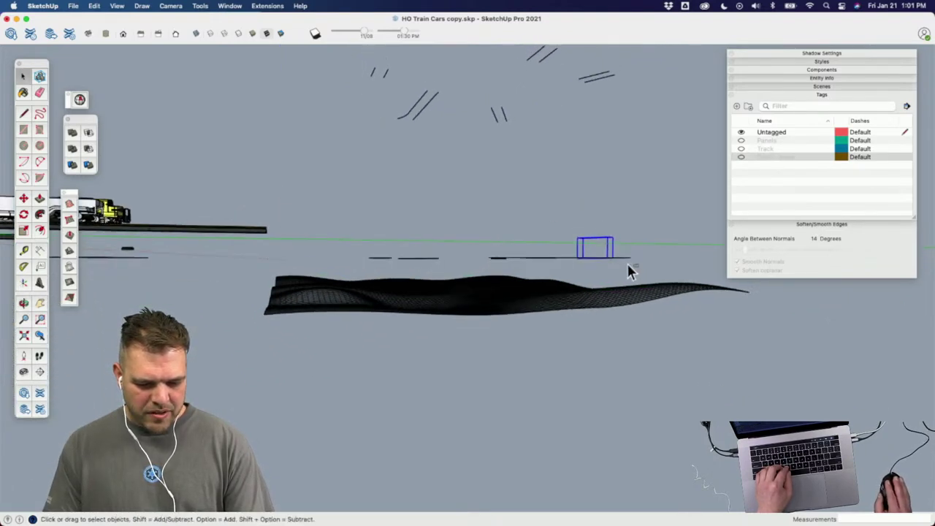
middle_click_drag(388, 239, 445, 260)
scroll(444, 260, "down", 4)
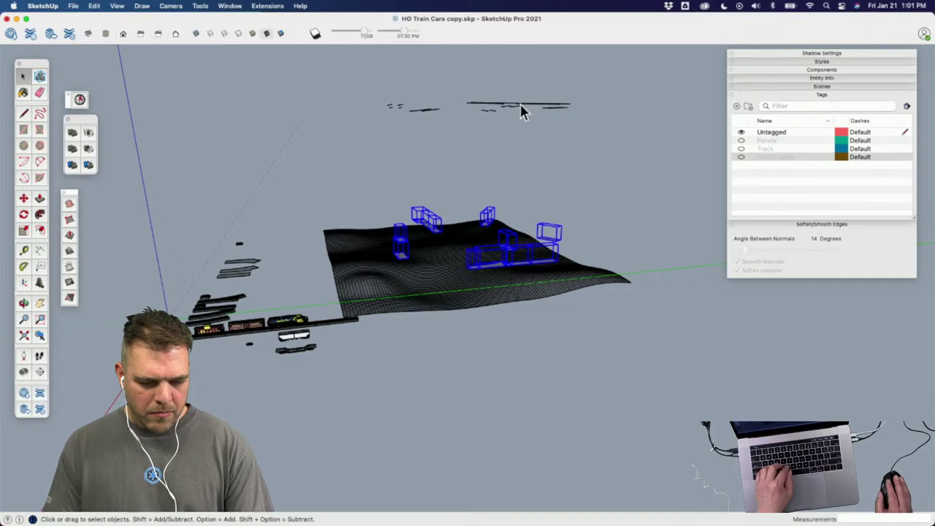
middle_click_drag(520, 104, 504, 192)
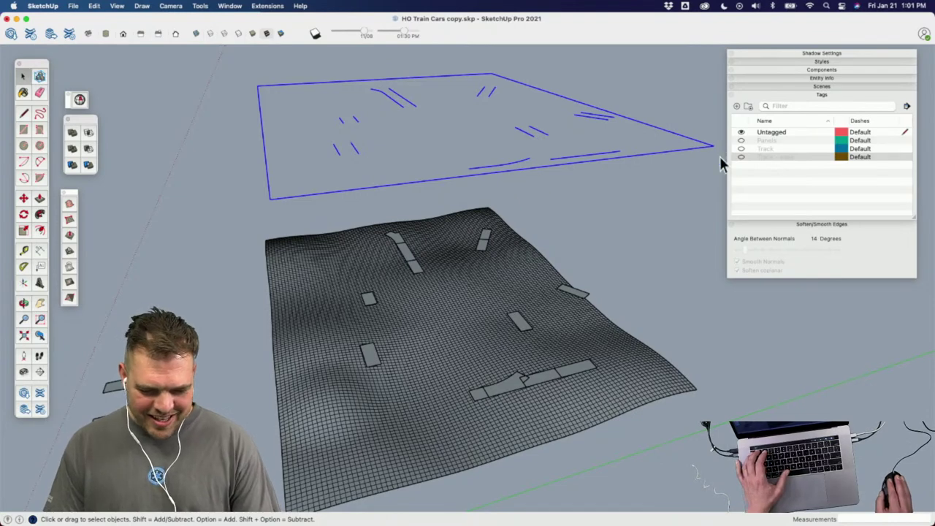
left_click(742, 158)
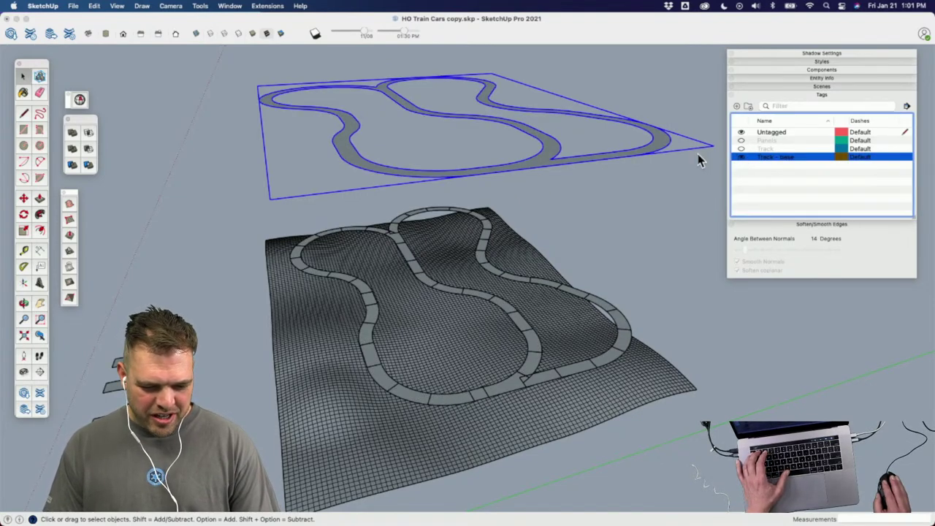
Step: Set the overhead track bed's face and edges to Untagged in Entity Info, then close the group
double_click(544, 163)
double_click(543, 159)
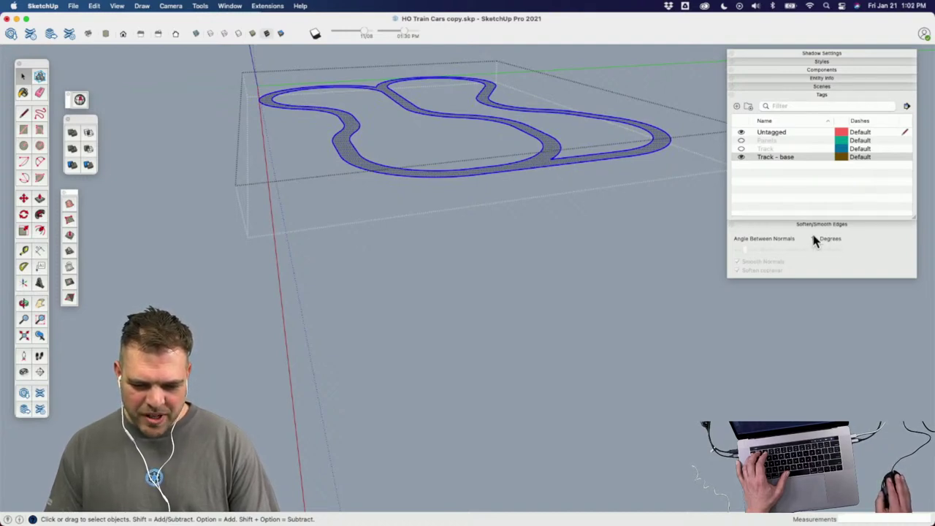
left_click(837, 78)
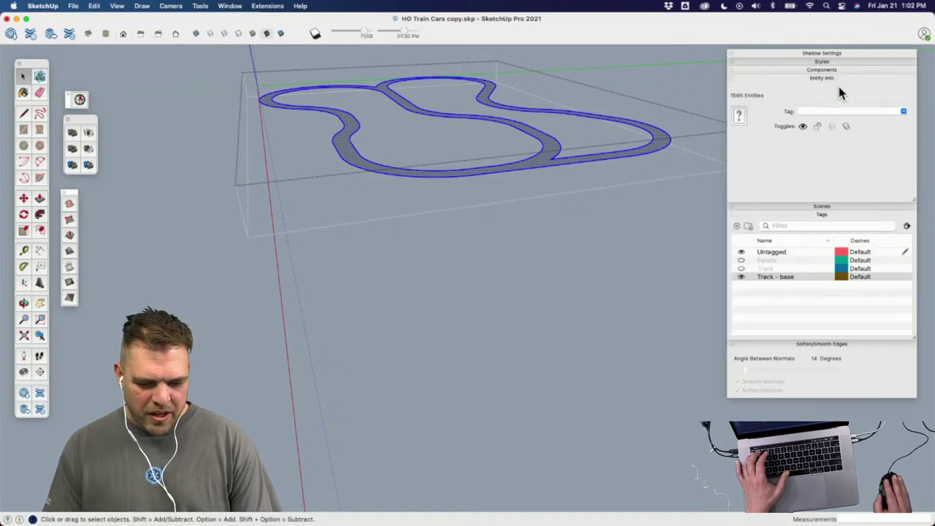
left_click(544, 166)
double_click(533, 165)
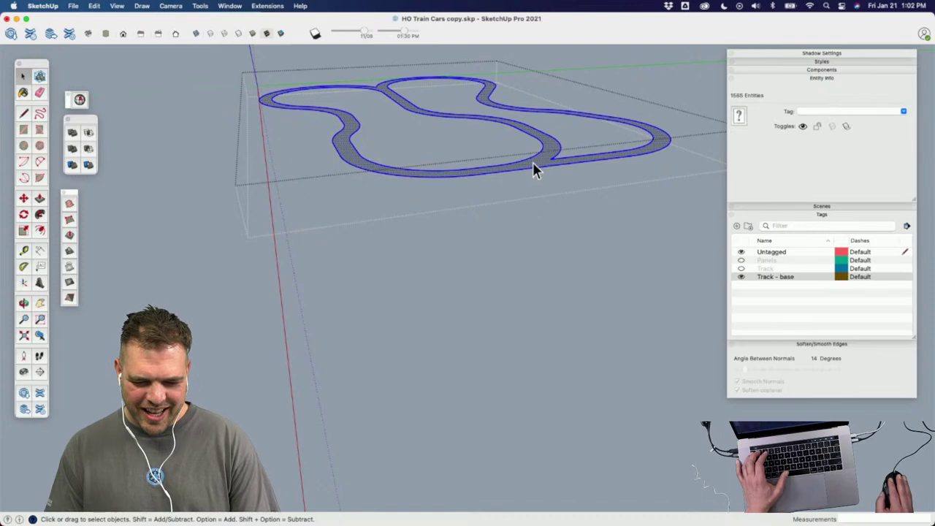
left_click(903, 112)
left_click(821, 122)
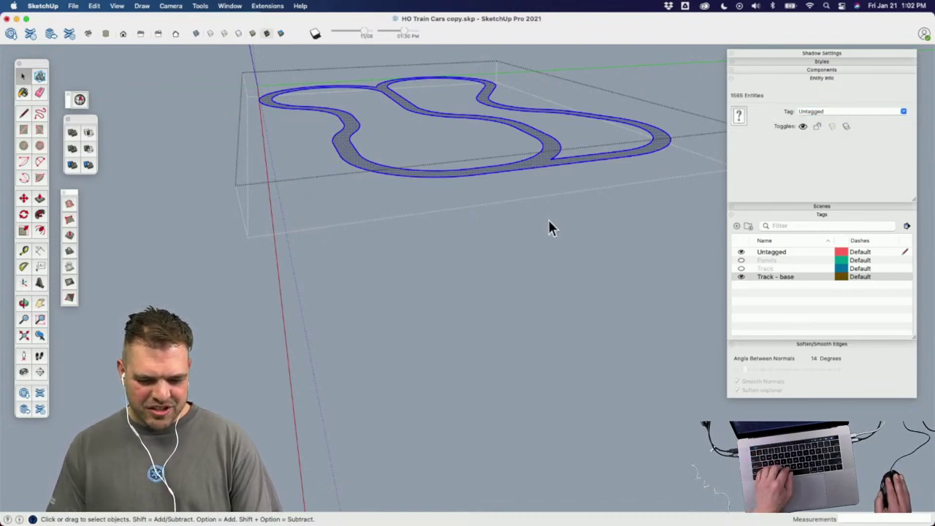
left_click(642, 86)
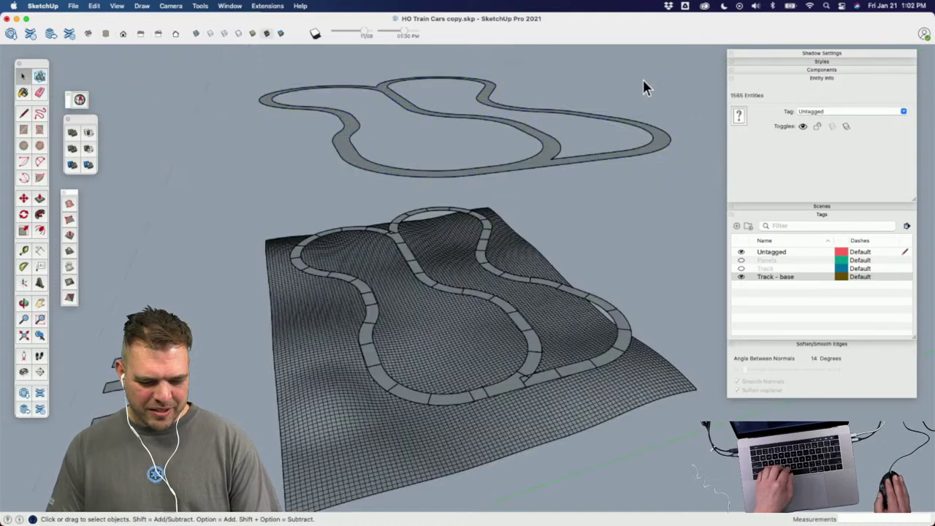
Step: Move the raised track base group down onto the hilly terrain
left_click(535, 172)
key("m")
left_click(538, 165)
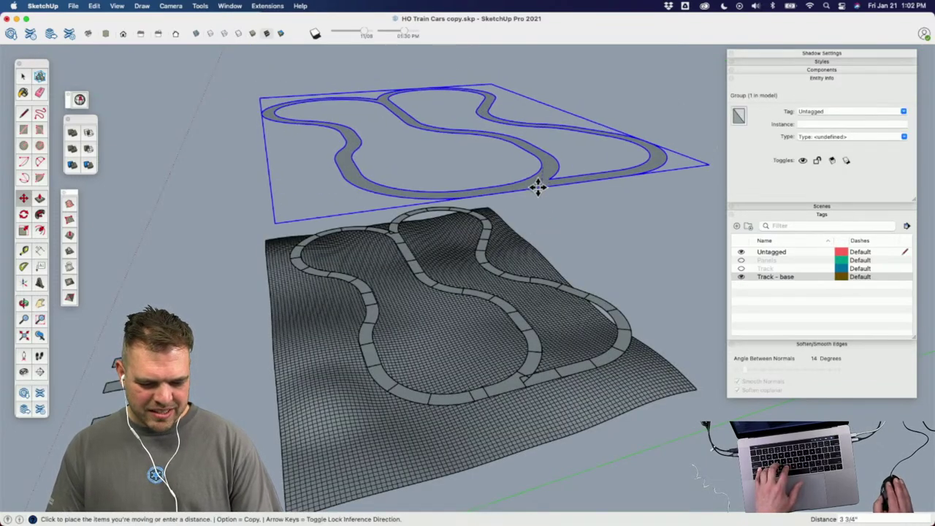
left_click(577, 403)
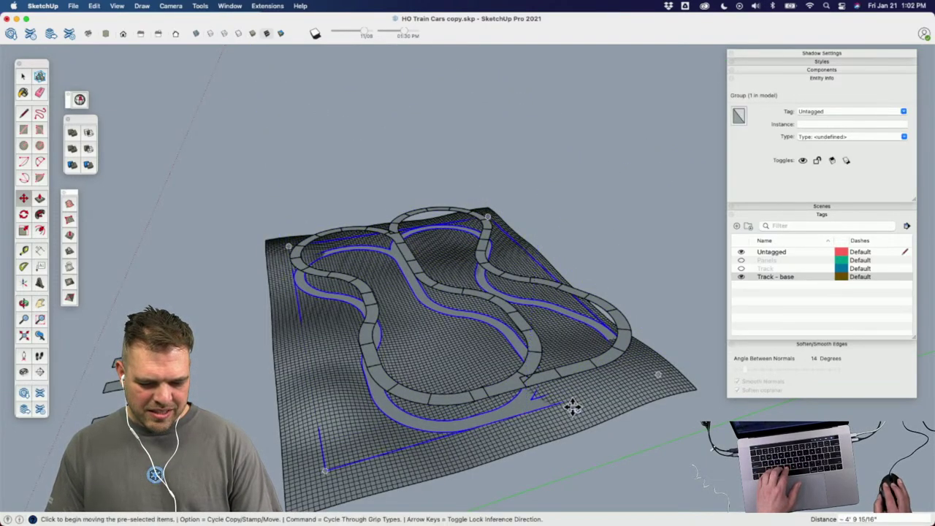
middle_click_drag(568, 405, 586, 288)
scroll(514, 361, "up", 3)
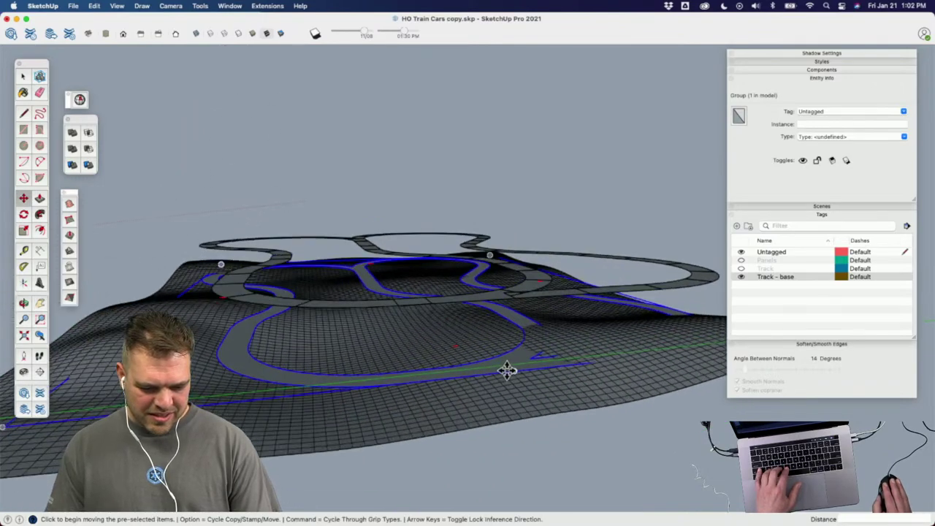
left_click(507, 370)
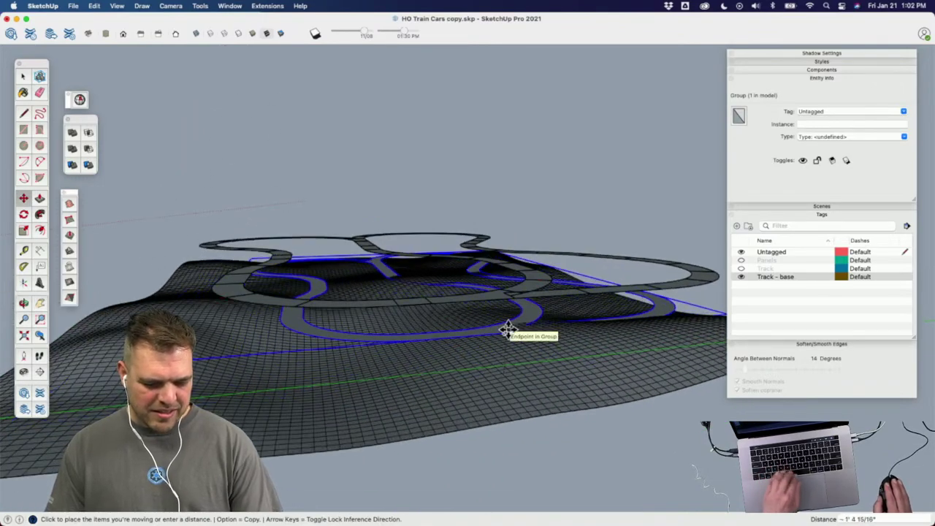
key("space")
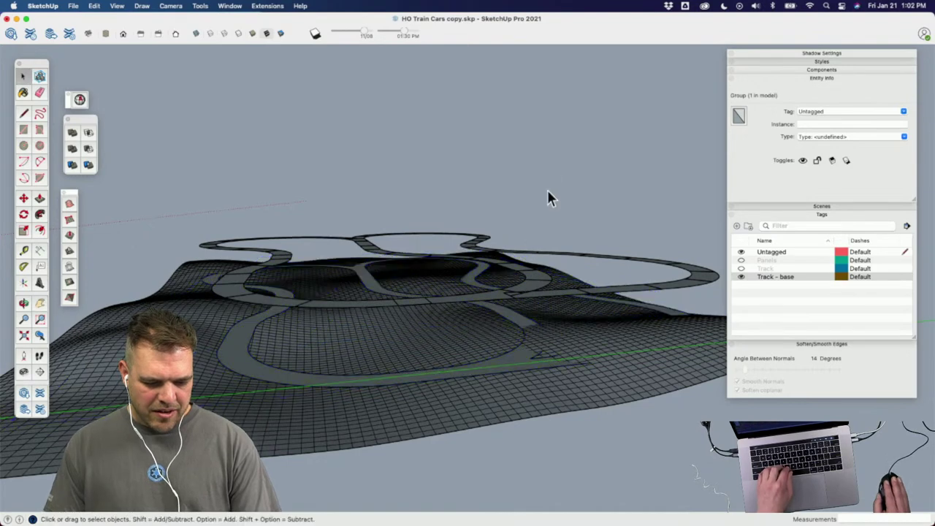
Step: Lift the track base slightly so it hovers just above the terrain mesh
left_click(548, 193)
middle_click_drag(547, 193, 503, 240)
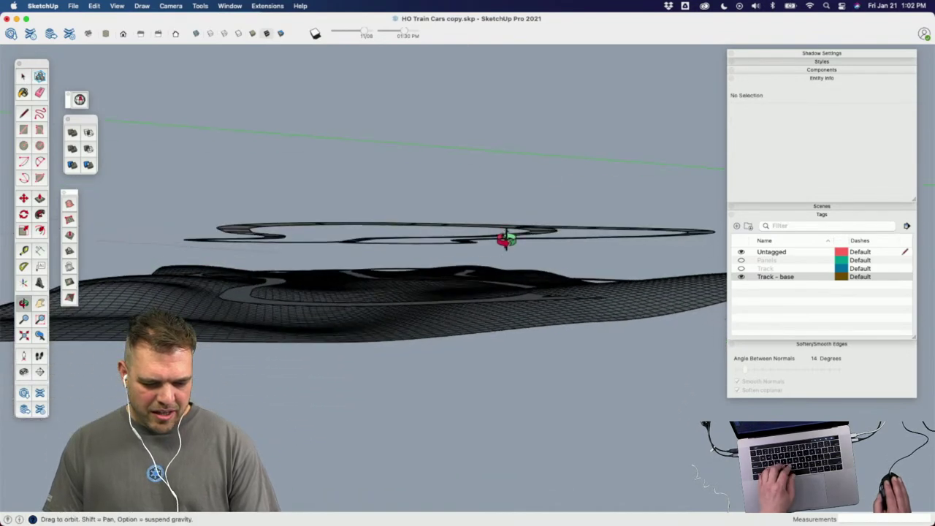
left_click(544, 239)
key("m")
left_click(560, 179)
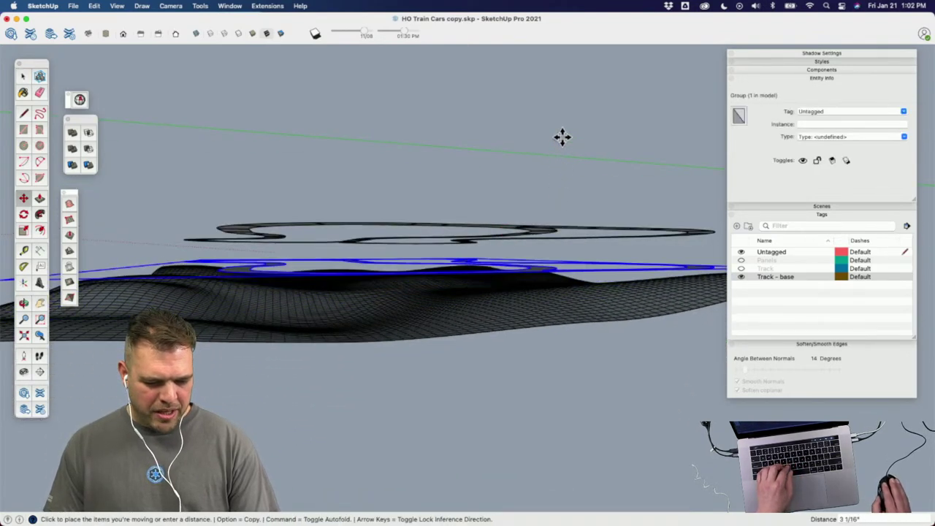
key("Escape")
middle_click_drag(497, 278, 447, 280)
key("space")
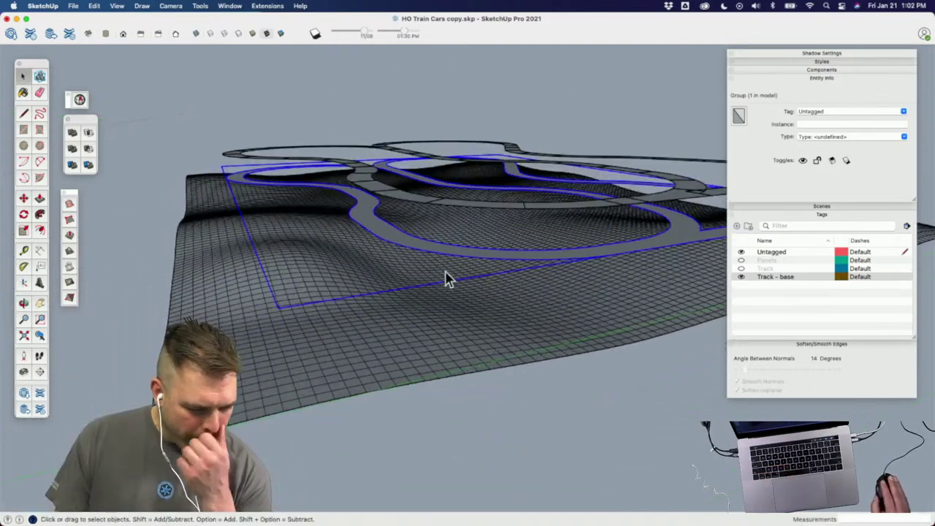
Step: Sandbox-stamp the track base into the terrain mesh with a .7 offset
left_click(70, 251)
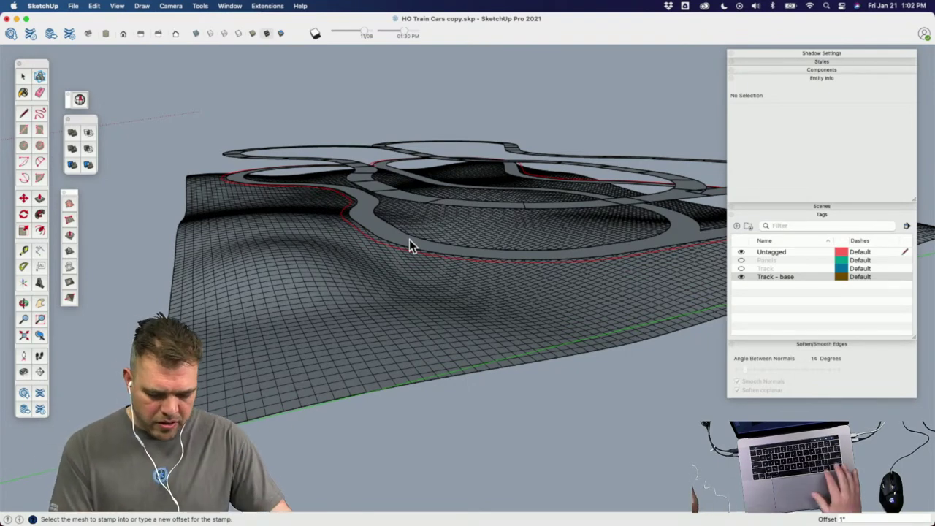
type(".7")
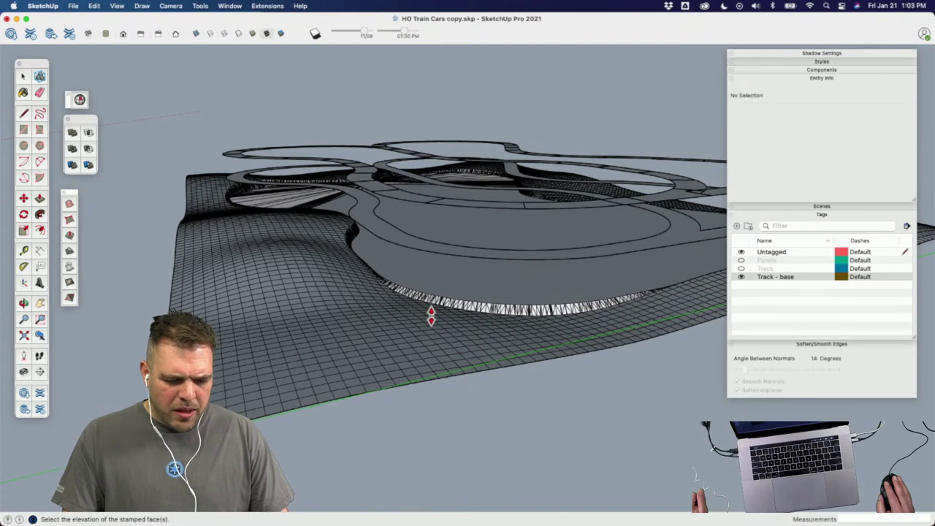
left_click(429, 316)
middle_click_drag(435, 250, 397, 161)
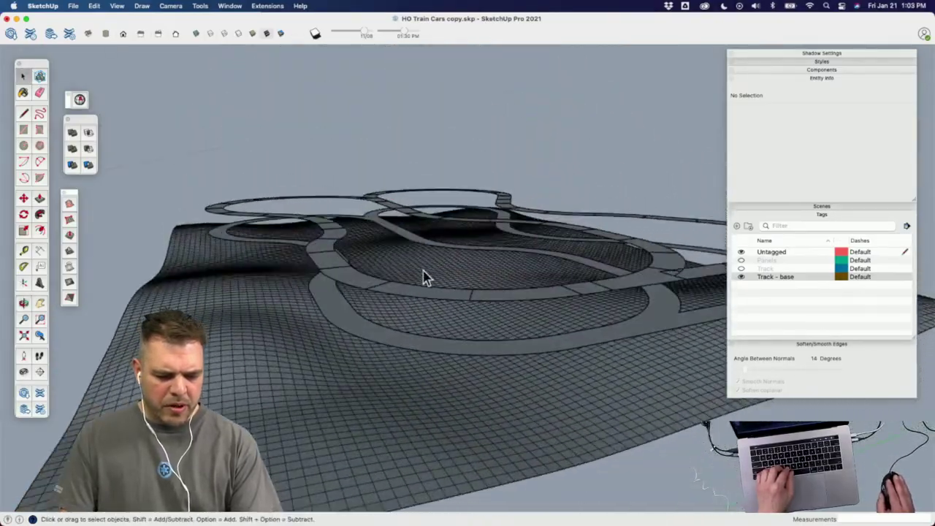
middle_click_drag(424, 275, 395, 244)
Step: Move the terrain and track base groups 10' along the green axis
left_click_drag(559, 403, 474, 321)
middle_click_drag(396, 330, 302, 309)
scroll(289, 446, "down", 3)
key("m")
left_click(331, 363)
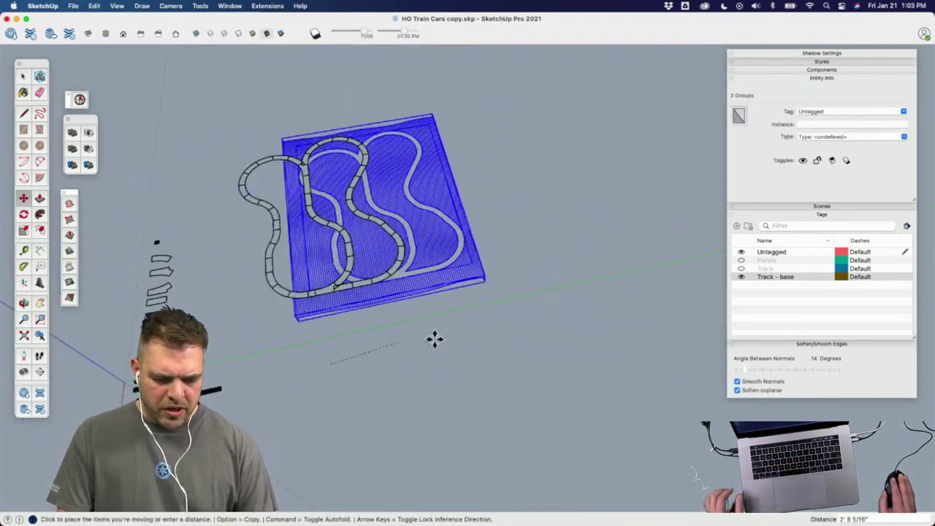
type("10'")
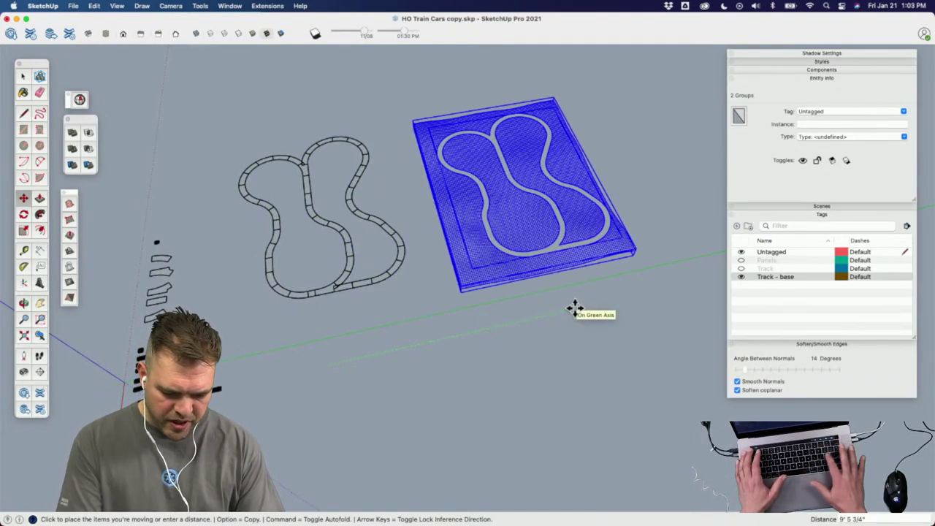
key("Return")
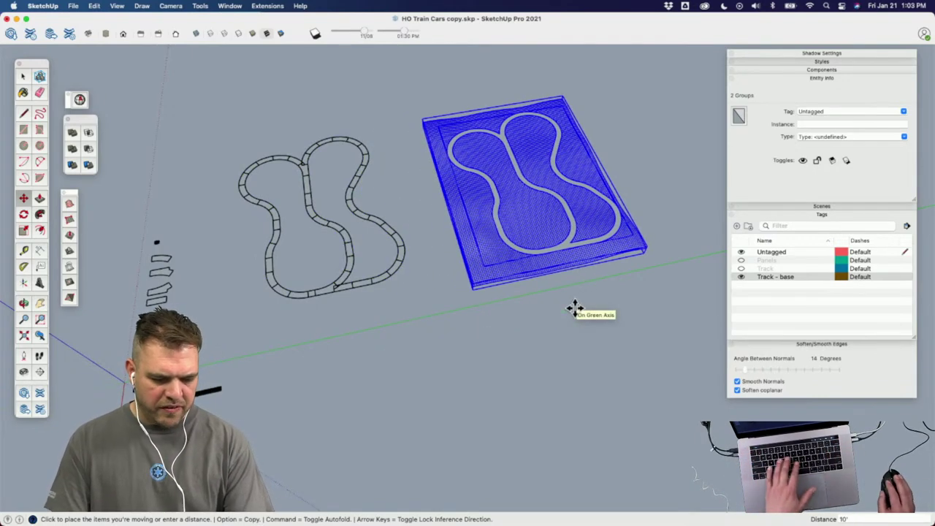
scroll(396, 268, "up", 3)
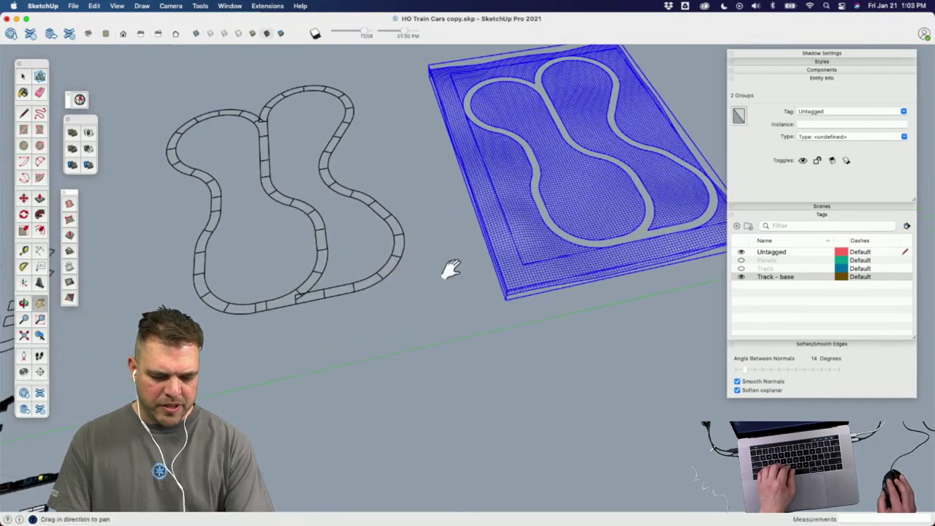
key("space")
Step: Centre the view on the terrain and open the track base group for editing
middle_click_drag(444, 271, 474, 413)
left_click(474, 413)
scroll(440, 334, "up", 3)
middle_click_drag(440, 334, 509, 337, "shift")
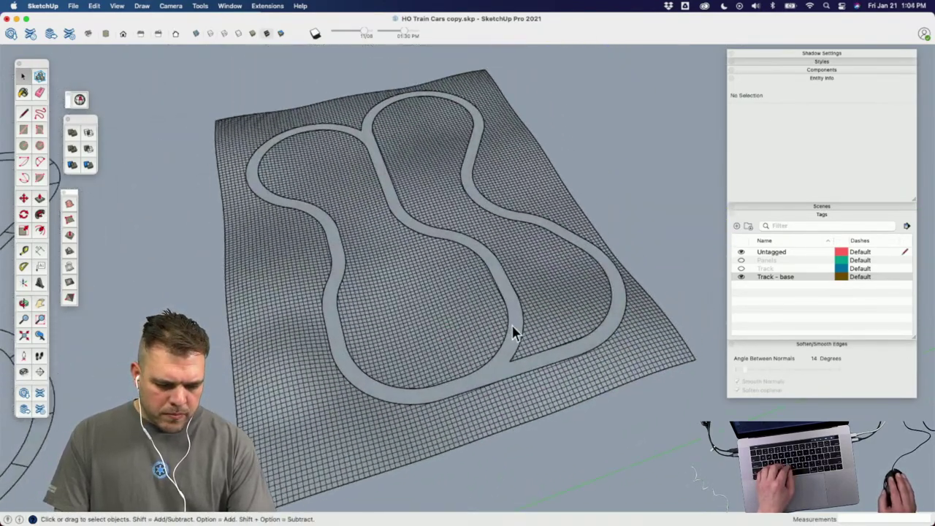
double_click(514, 326)
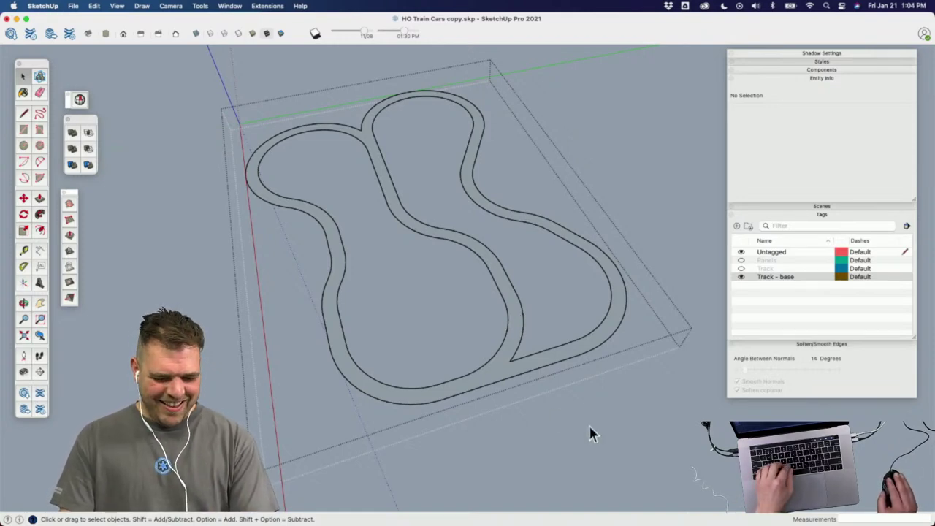
Step: Select the terrain group and hide it
key("super+z")
middle_click_drag(511, 372, 477, 317)
scroll(478, 349, "up", 4)
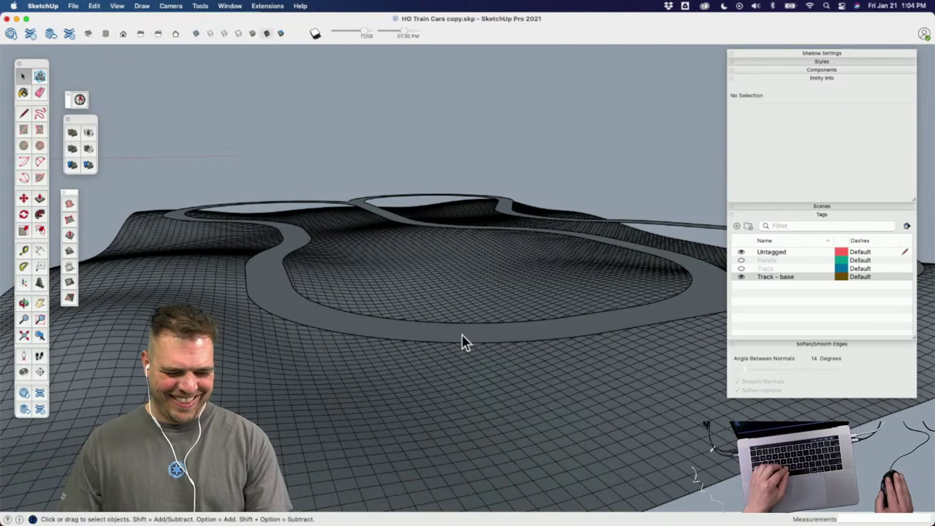
left_click(359, 343)
middle_click_drag(363, 365, 330, 371)
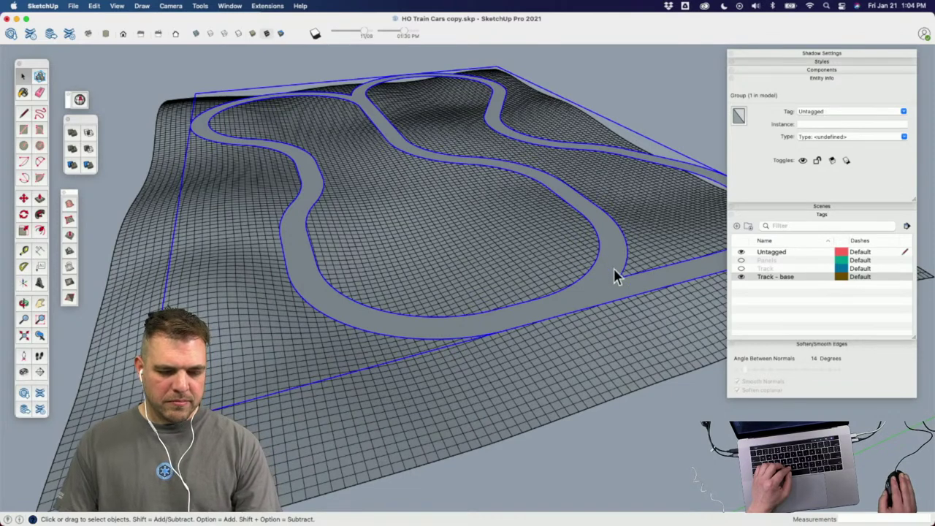
key("h")
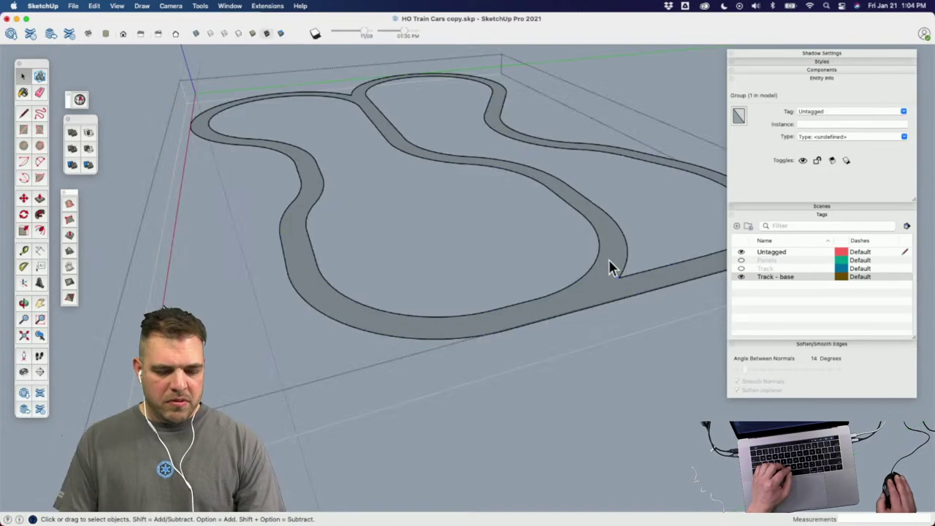
Step: Zoom to the lower junction and start a line at the track's inner corner there
middle_click_drag(609, 263, 435, 321)
scroll(411, 285, "up", 3)
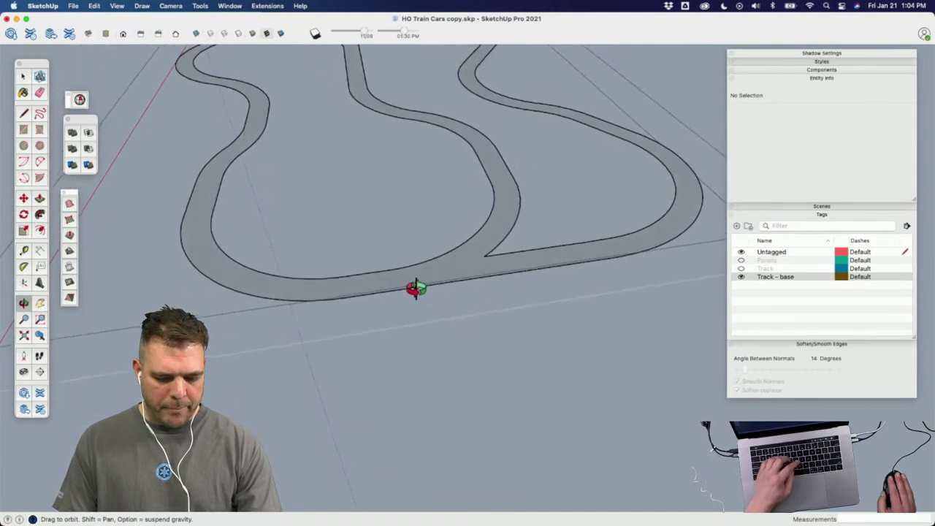
scroll(467, 263, "up", 5)
key("l")
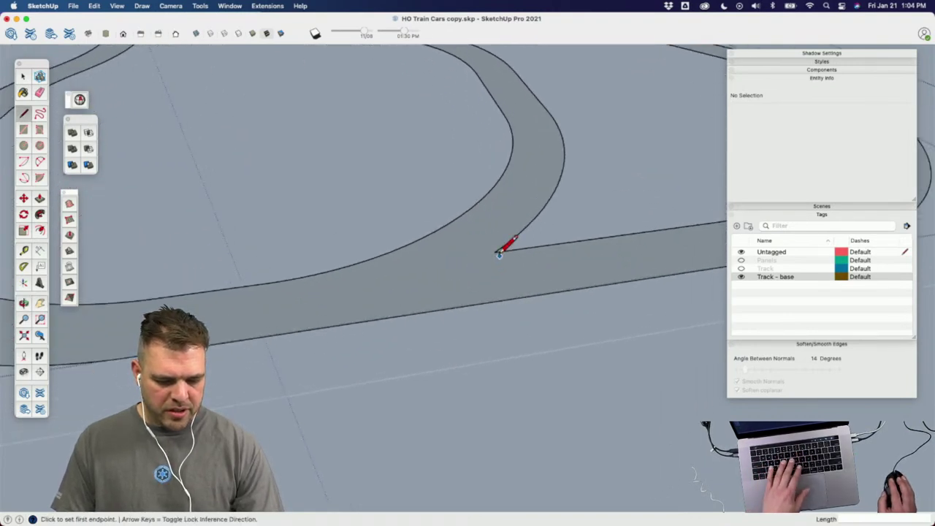
left_click(495, 252)
Step: Finish the 3 7/16" cut line across the lower junction on the track's outer edge
left_click(513, 298)
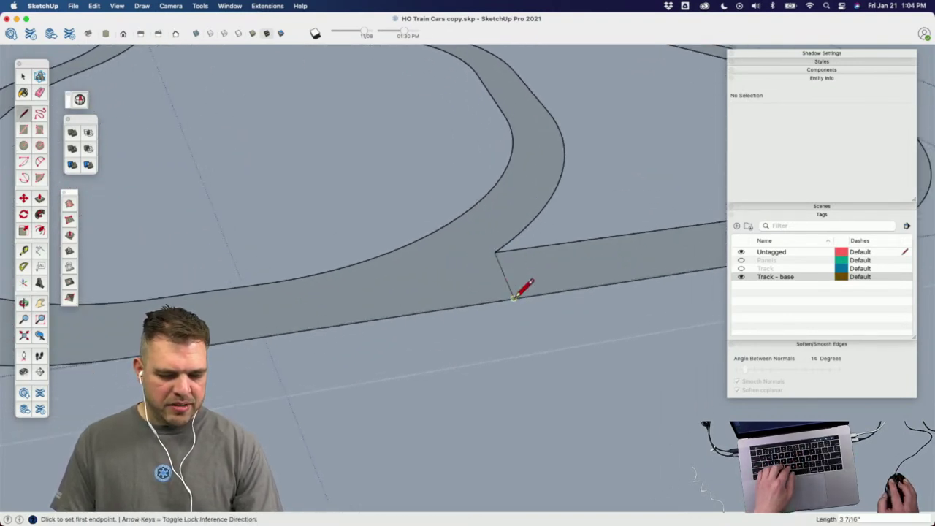
scroll(504, 298, "down", 8)
key("o")
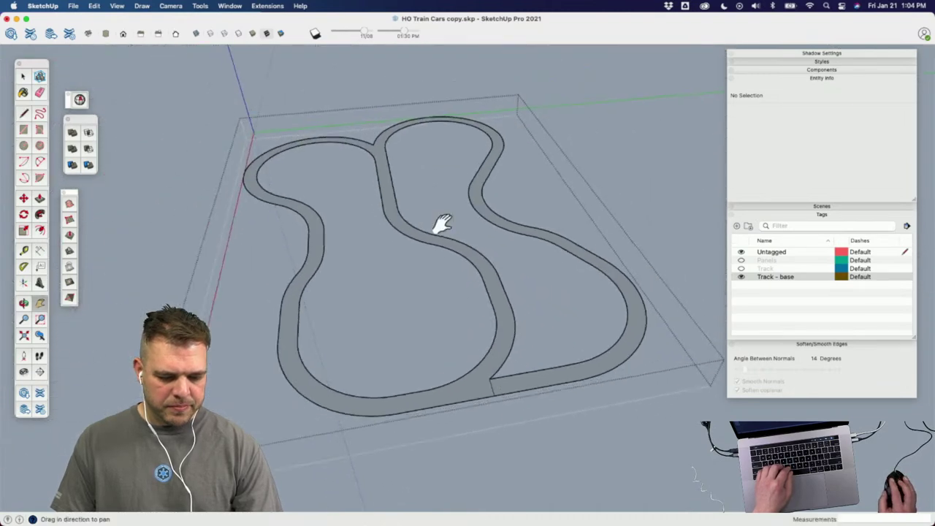
left_click_drag(441, 223, 427, 316)
scroll(431, 197, "up", 10)
Step: Draw cut lines across the track at the upper junction and just below it
key("l")
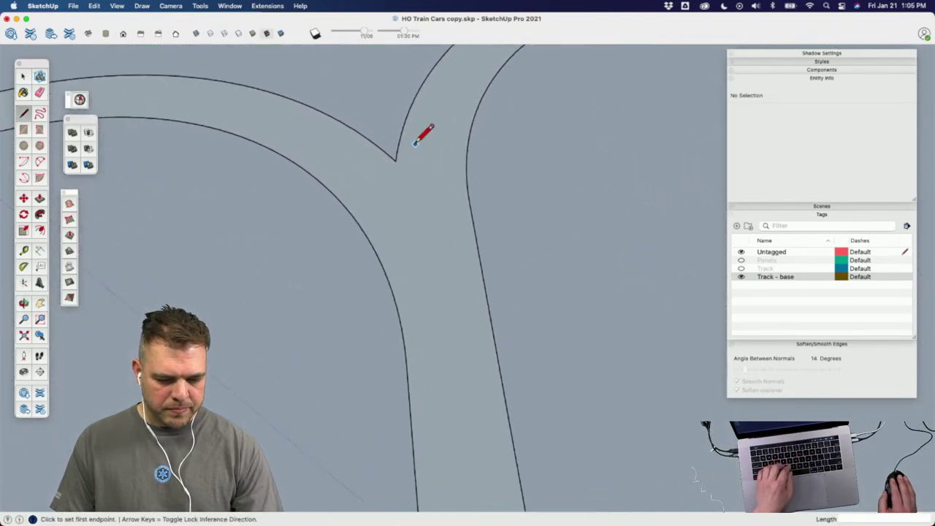
left_click(395, 159)
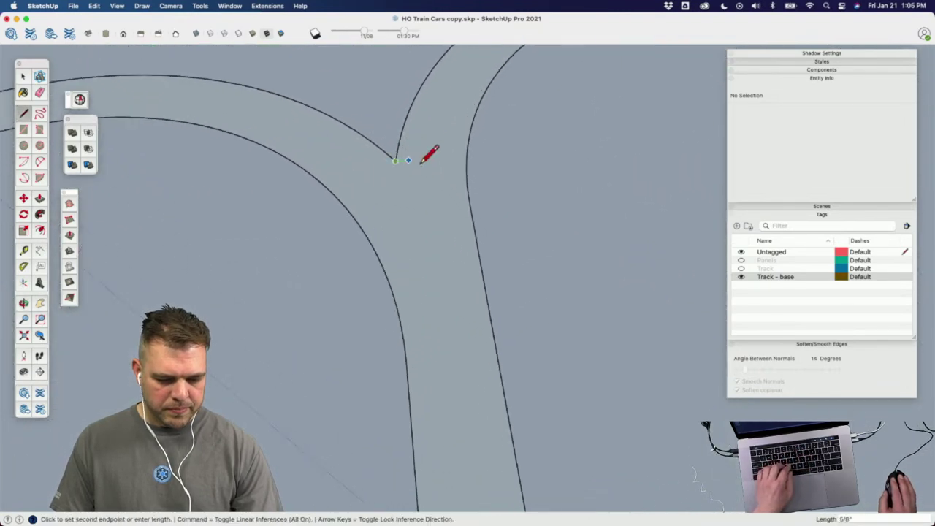
left_click(465, 164)
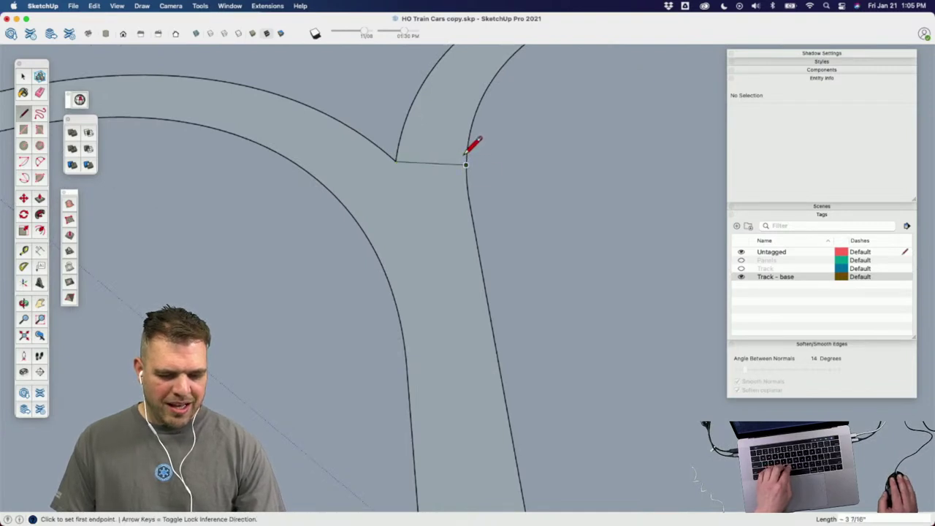
scroll(464, 161, "down", 8)
middle_click_drag(452, 281, 440, 192, "shift")
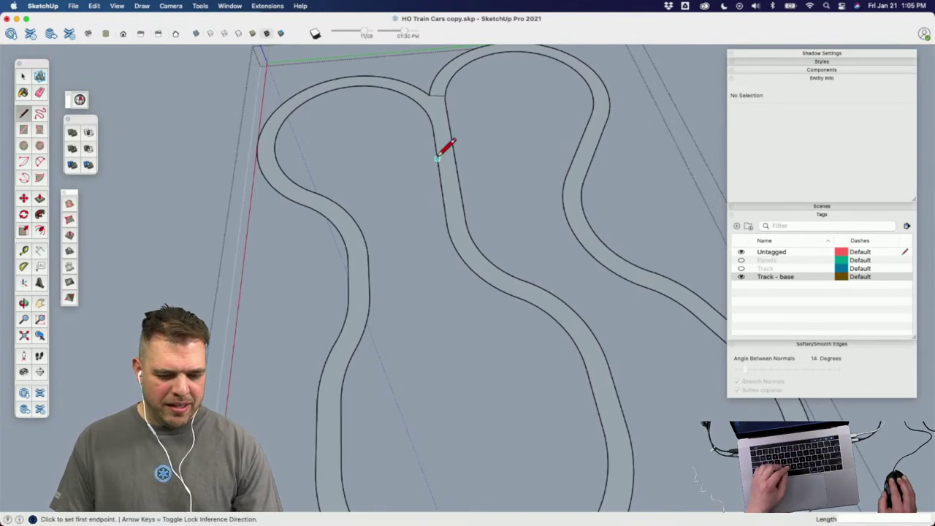
left_click(438, 158)
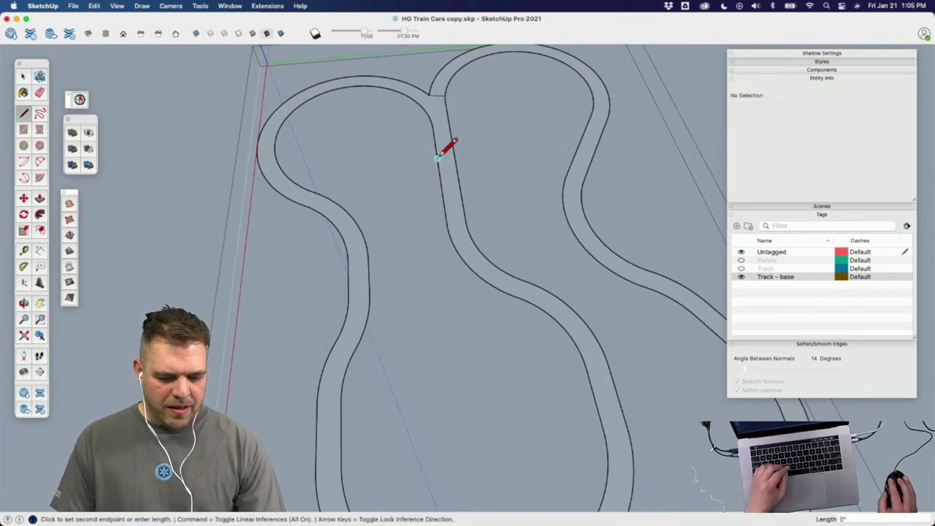
left_click(454, 157)
Step: Cut across the middle track strip, then select an outer track section face
scroll(445, 146, "down", 8)
scroll(523, 295, "up", 10)
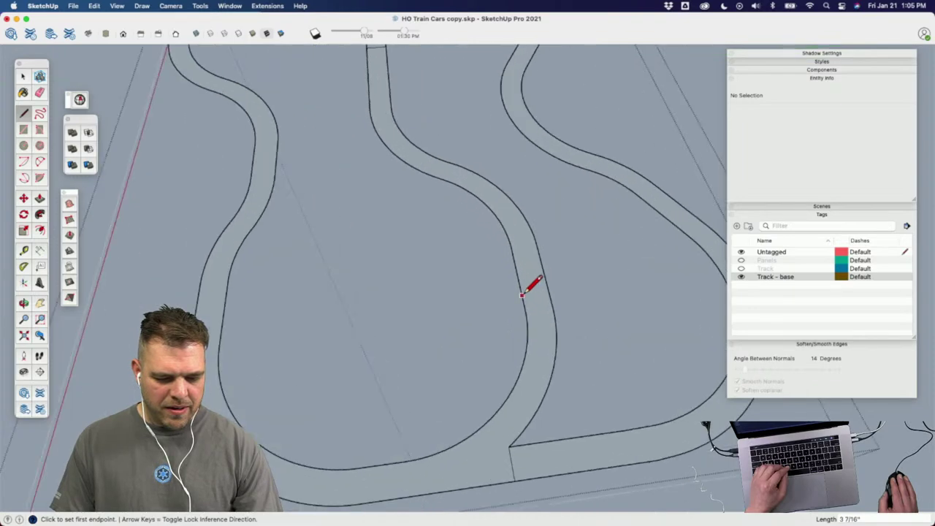
left_click(518, 276)
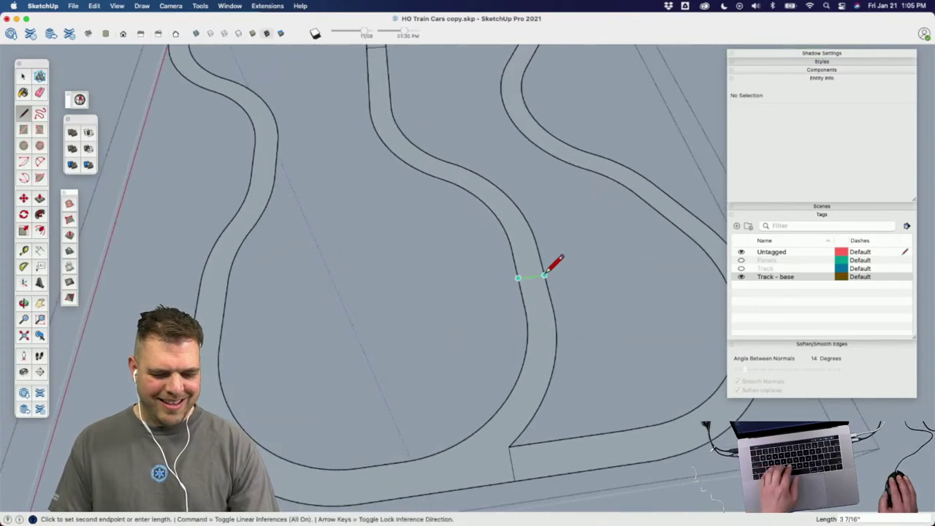
left_click(543, 276)
key("space")
scroll(520, 280, "down", 5)
middle_click_drag(474, 282, 548, 240)
left_click(630, 298)
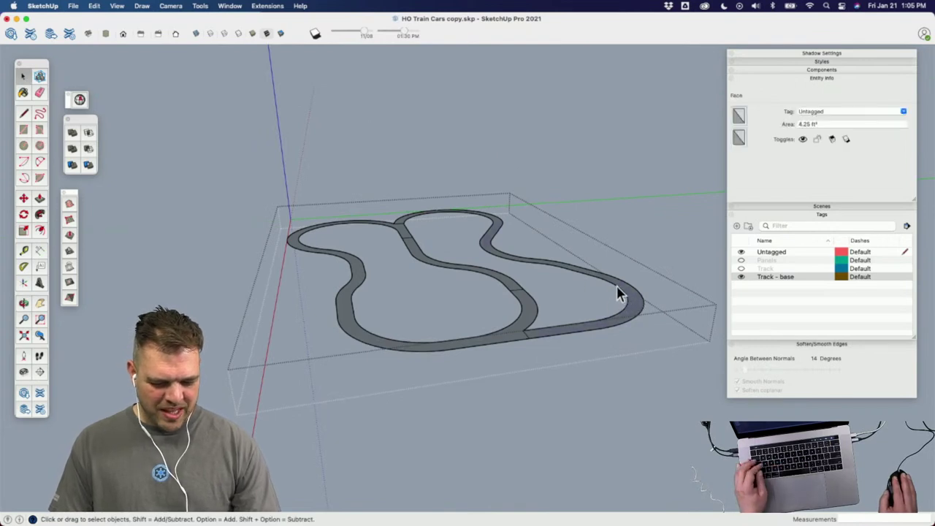
Step: Copy the long outer track section straight up above the track bed
key("m")
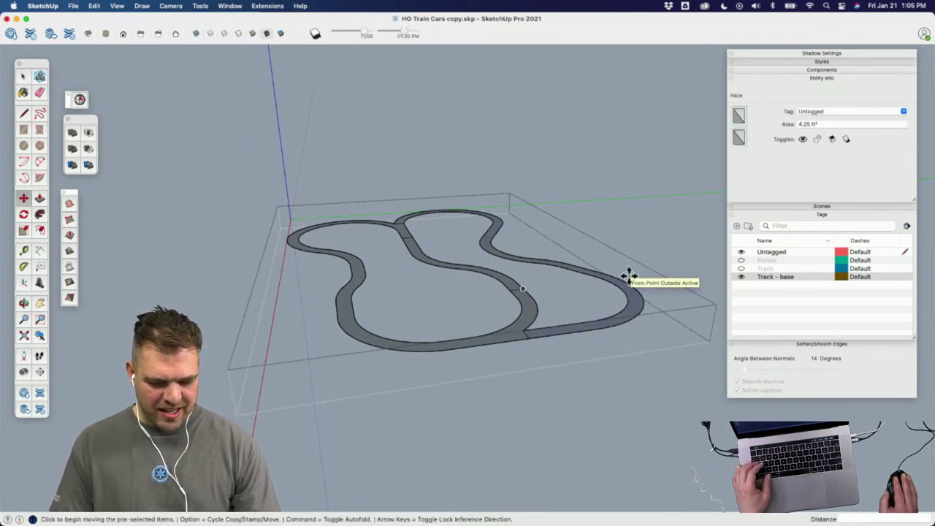
key("alt")
left_click(628, 273)
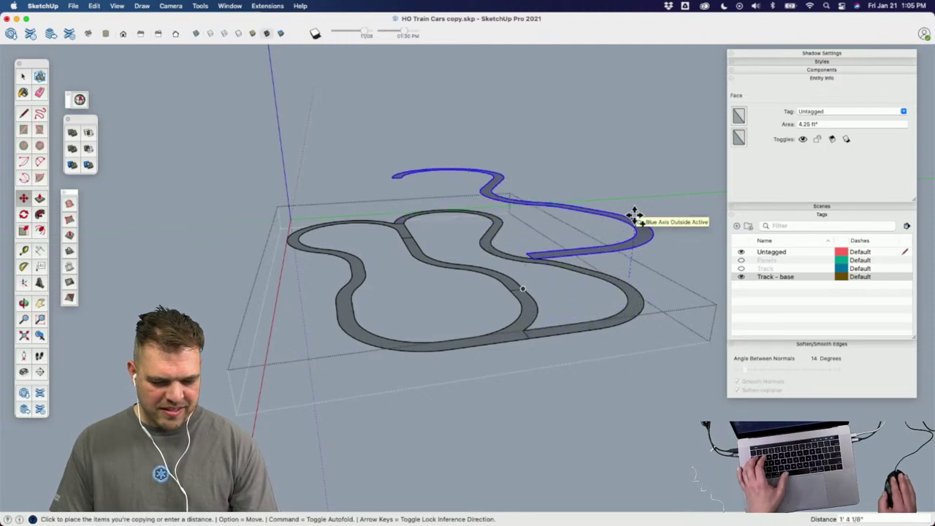
left_click(634, 217)
key("space")
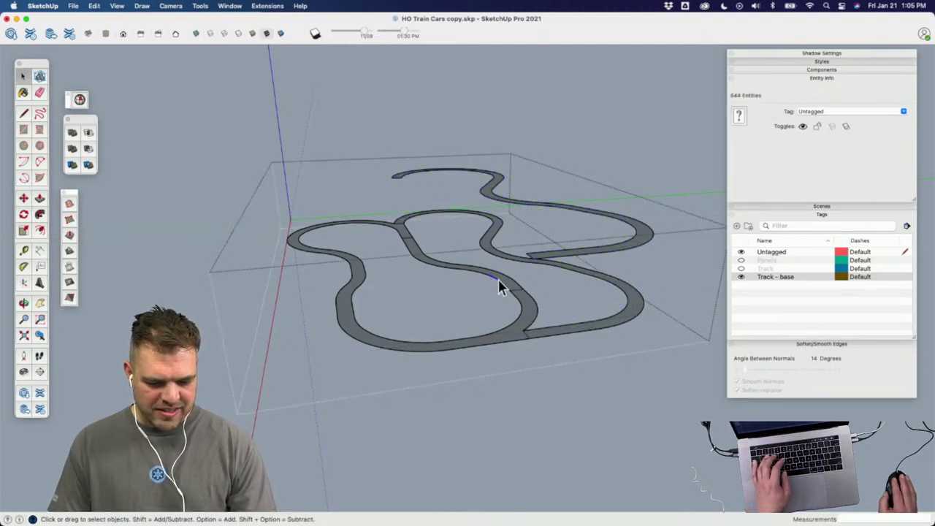
Step: Select the middle crossing piece and lift a copy of it above the bed
left_click(507, 282)
left_click(510, 287)
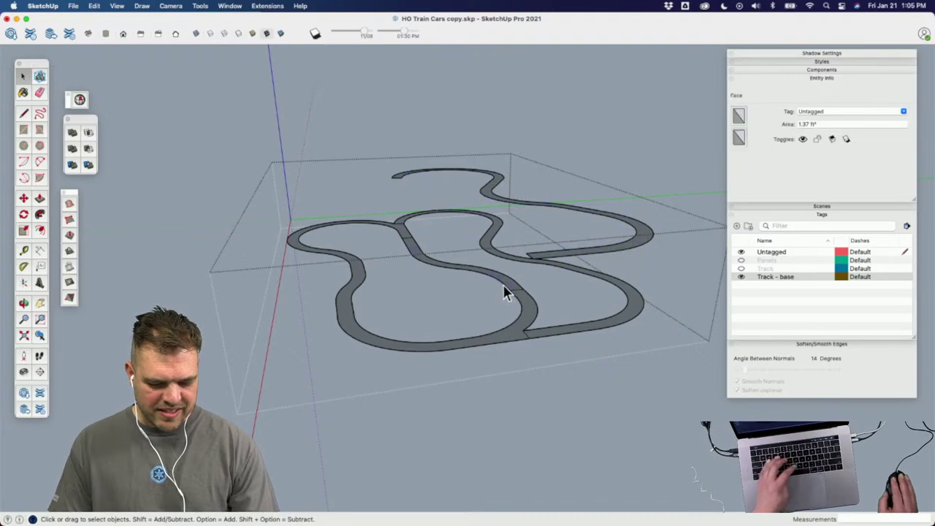
scroll(509, 290, "up", 3)
key("m")
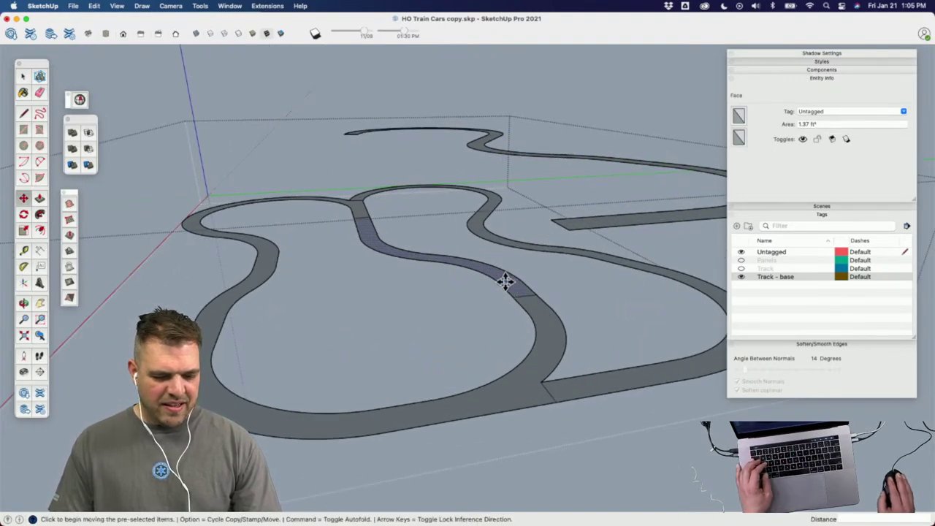
key("alt")
left_click(363, 219)
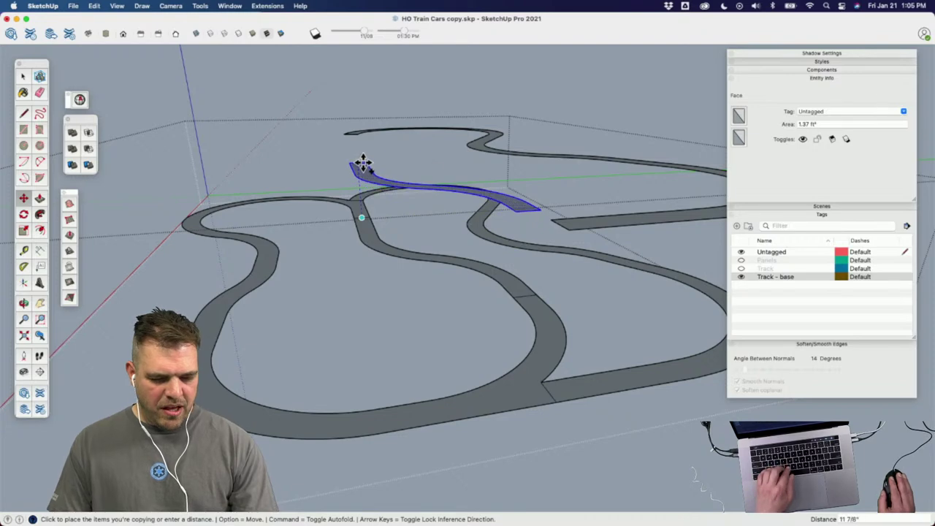
left_click(360, 162)
middle_click_drag(390, 214, 412, 246)
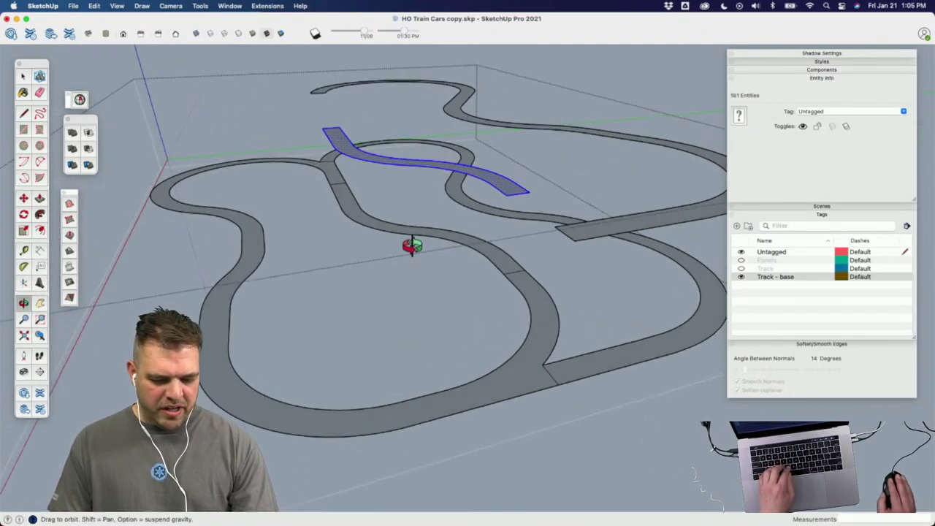
Step: Erase the original outer-track and crossing-piece edges beneath the lifted copies
key("e")
left_click(568, 369)
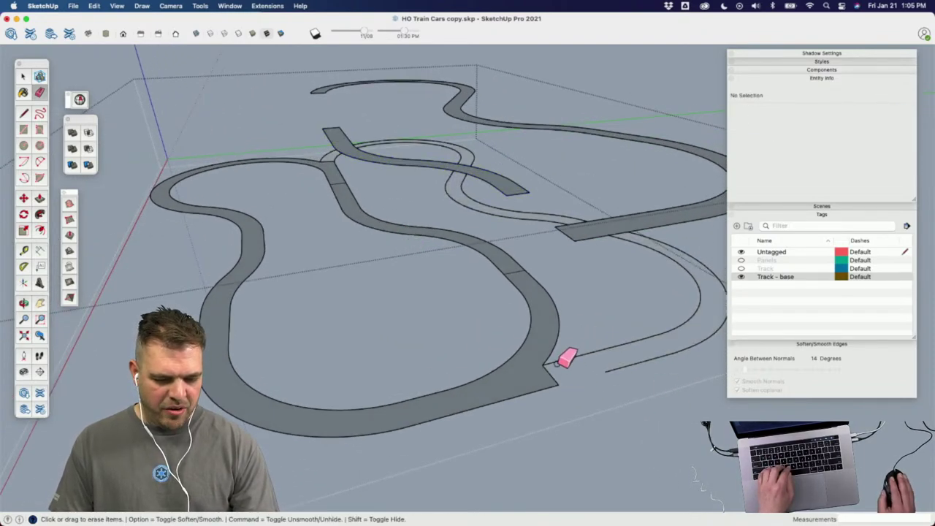
key("h")
left_click_drag(365, 207, 385, 225)
middle_click_drag(385, 226, 433, 244)
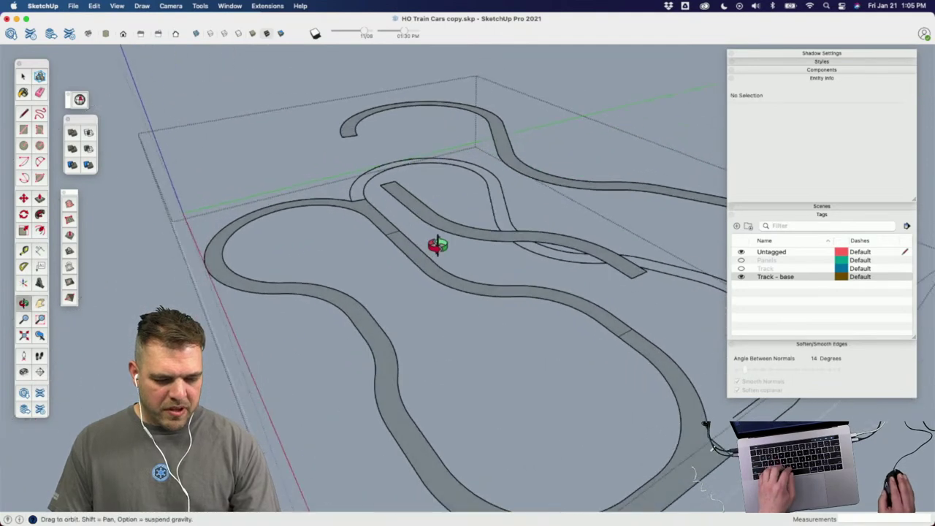
key("e")
left_click(402, 240)
scroll(365, 187, "up", 5)
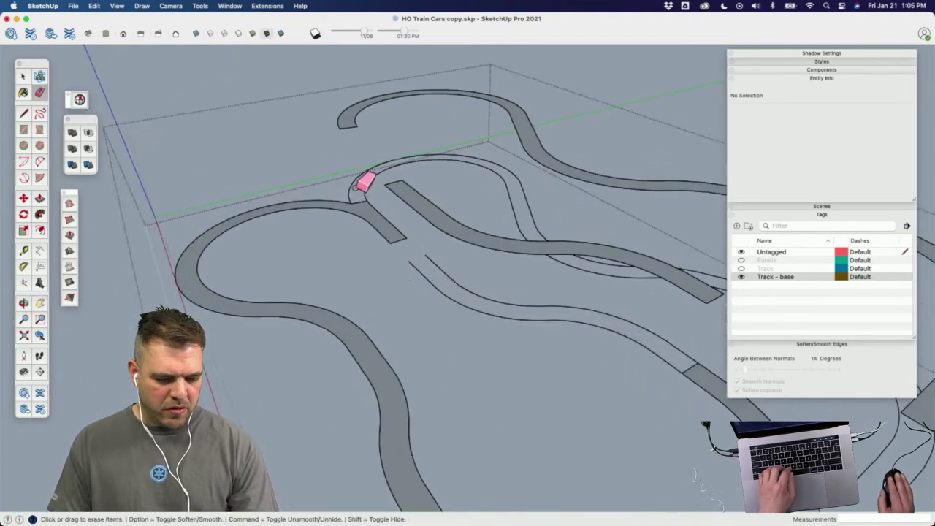
scroll(377, 188, "down", 4)
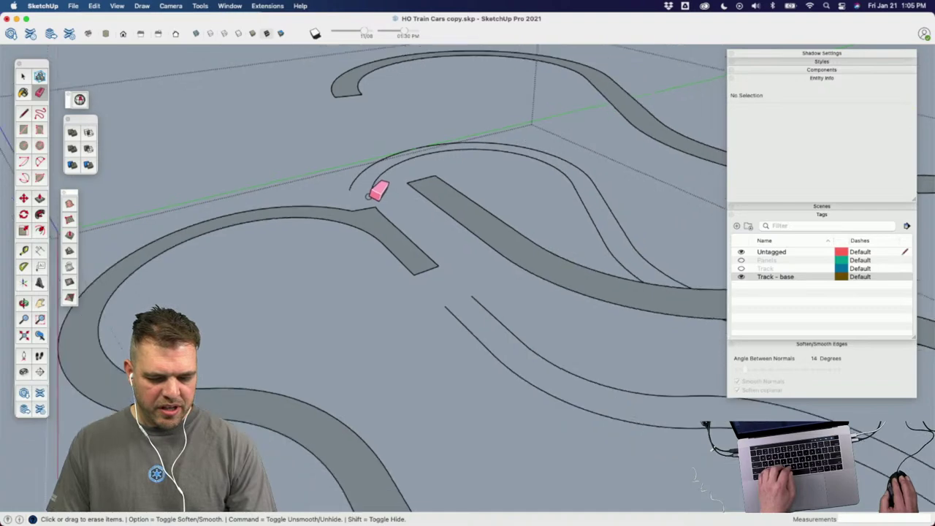
key("h")
left_click_drag(701, 387, 585, 375)
key("e")
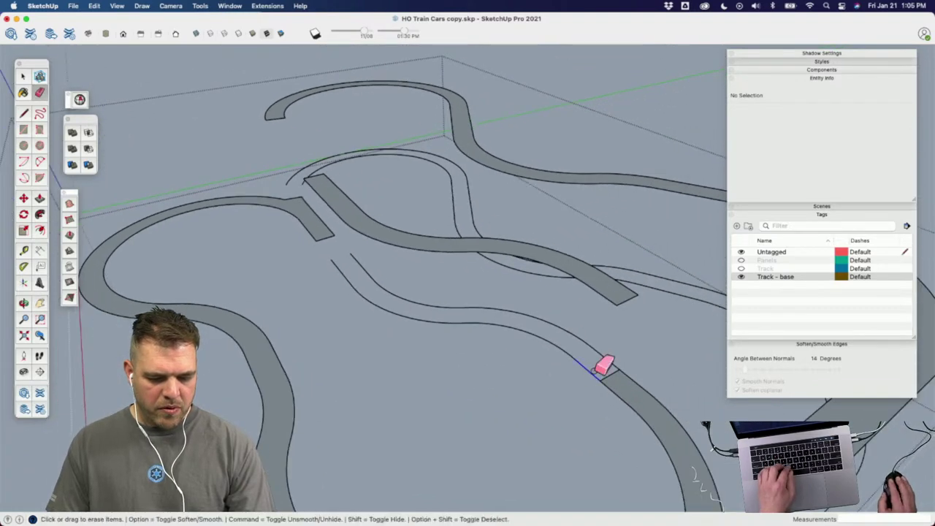
key("h")
mouse_move(621, 350)
middle_mouse_down()
mouse_move(568, 365)
mouse_move(428, 359)
mouse_move(448, 355)
middle_mouse_up()
Step: Delete the leftover outline curves, including the 298 connected edges, exposing the terrain mesh
key("space")
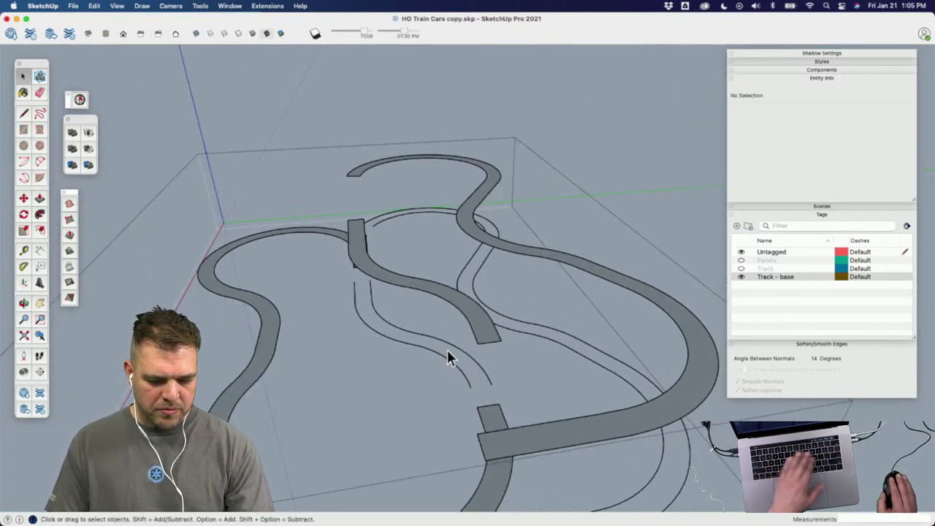
left_click(455, 372)
key("Delete")
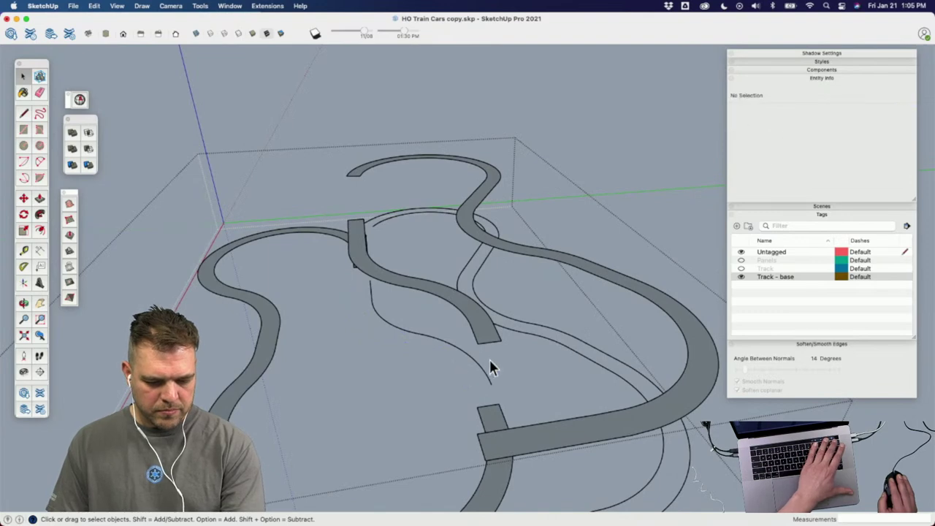
left_click(484, 373)
key("Delete")
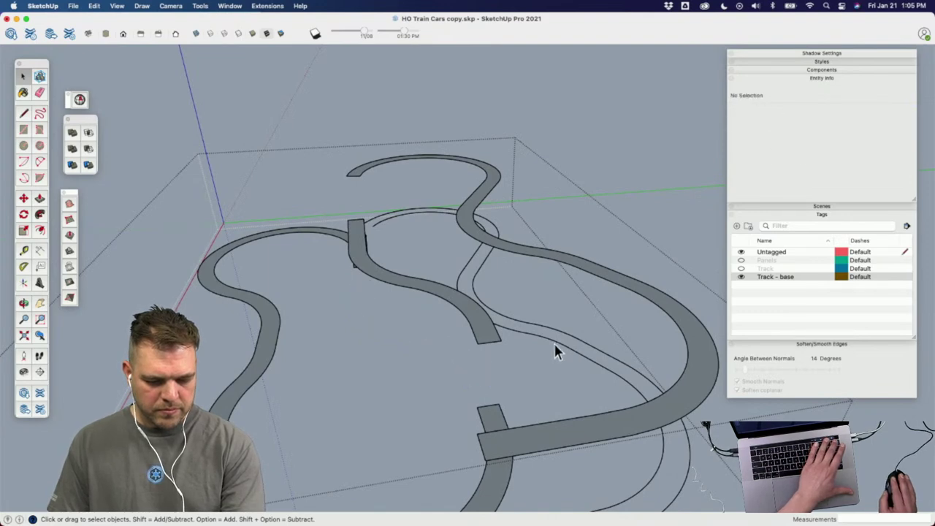
triple_click(560, 336)
key("Escape")
left_click(562, 332)
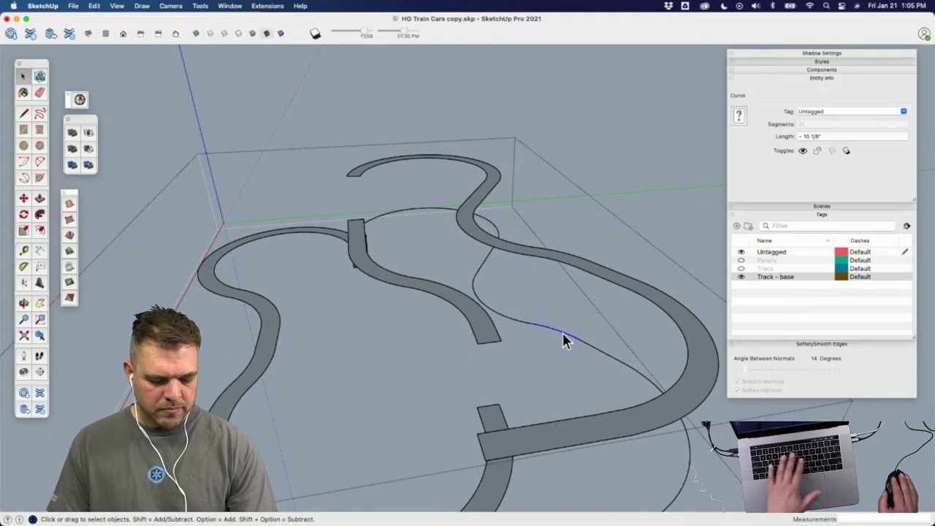
triple_click(562, 332)
key("Delete")
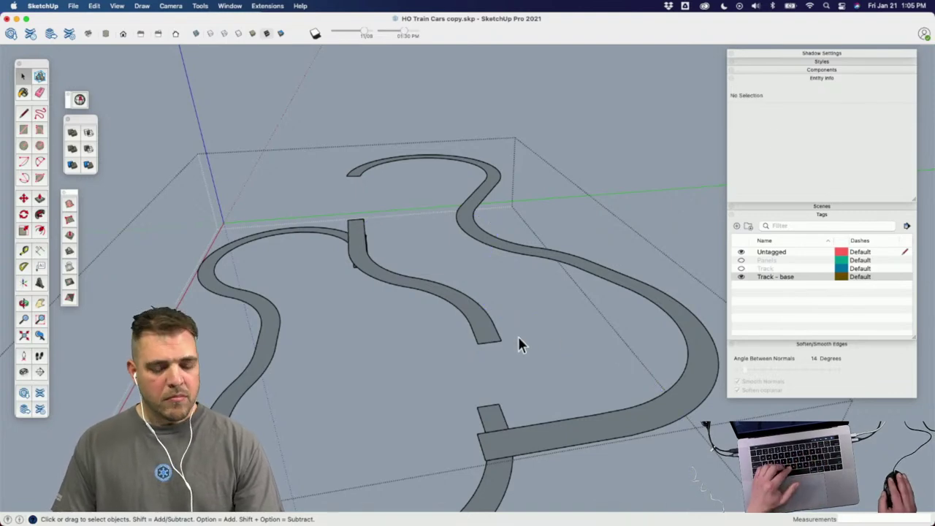
scroll(522, 328, "down", 2)
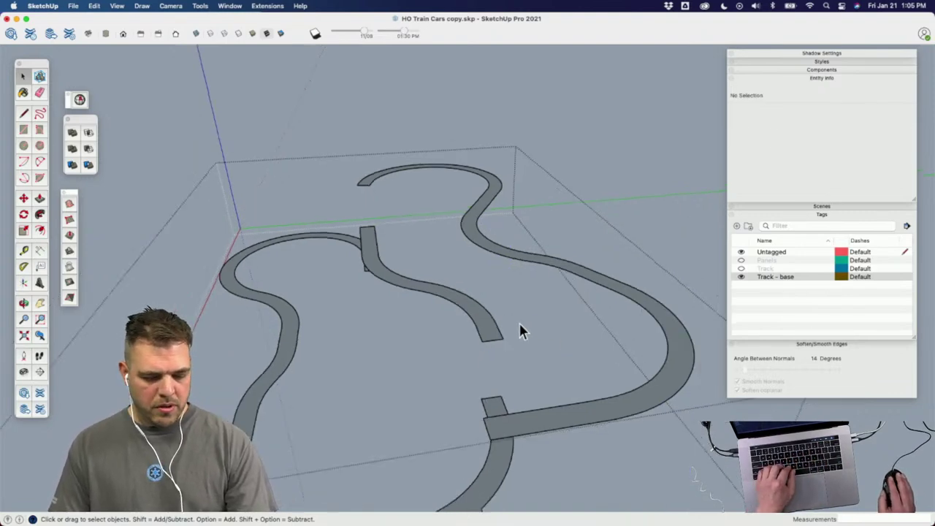
middle_click_drag(523, 328, 423, 287)
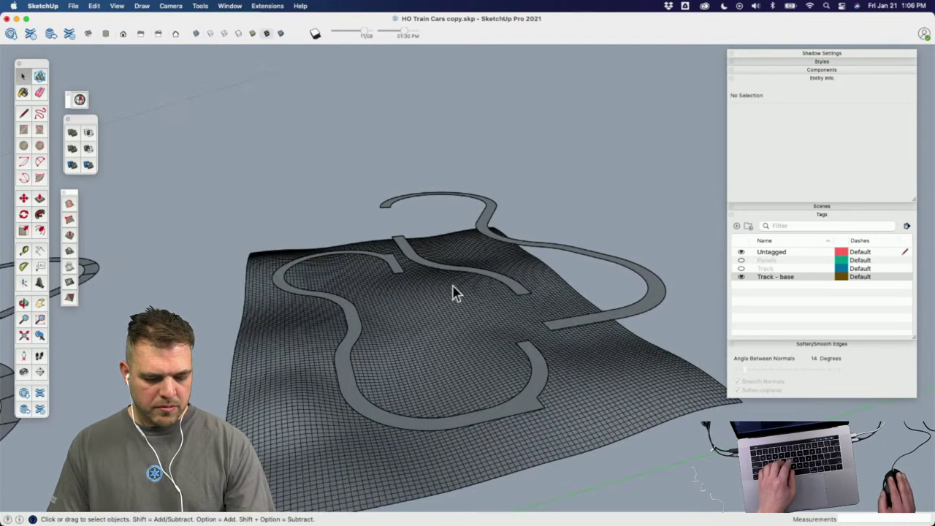
Step: Inside the track group, group the crossing piece and the raised outer section separately
left_click(458, 280)
double_click(457, 280)
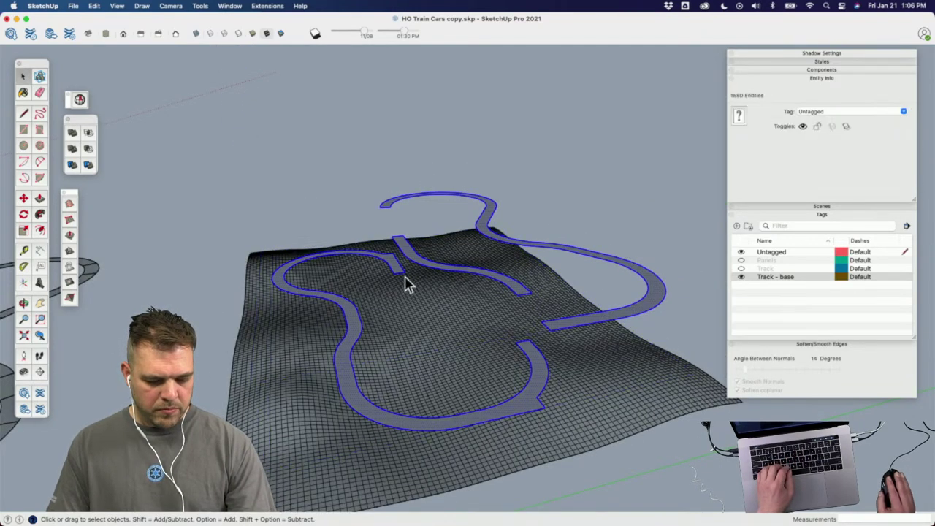
triple_click(395, 272)
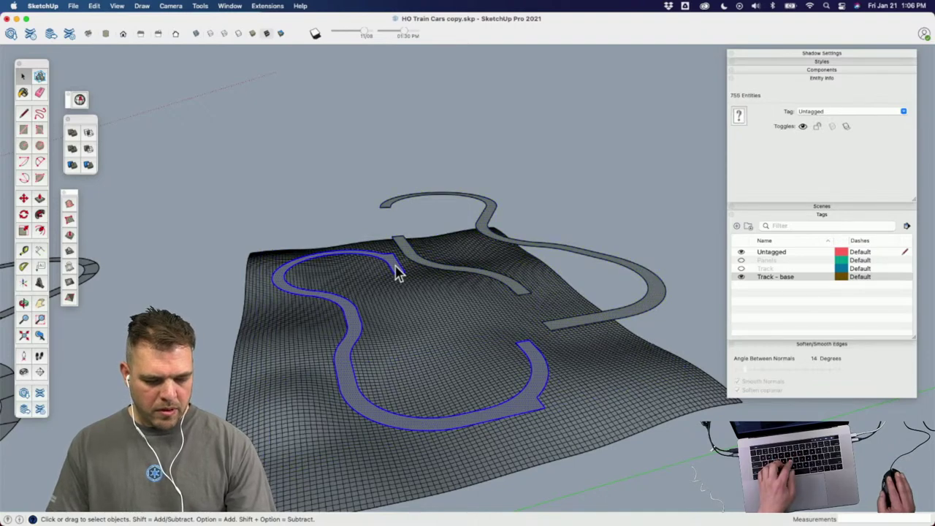
left_click(421, 271)
triple_click(411, 255)
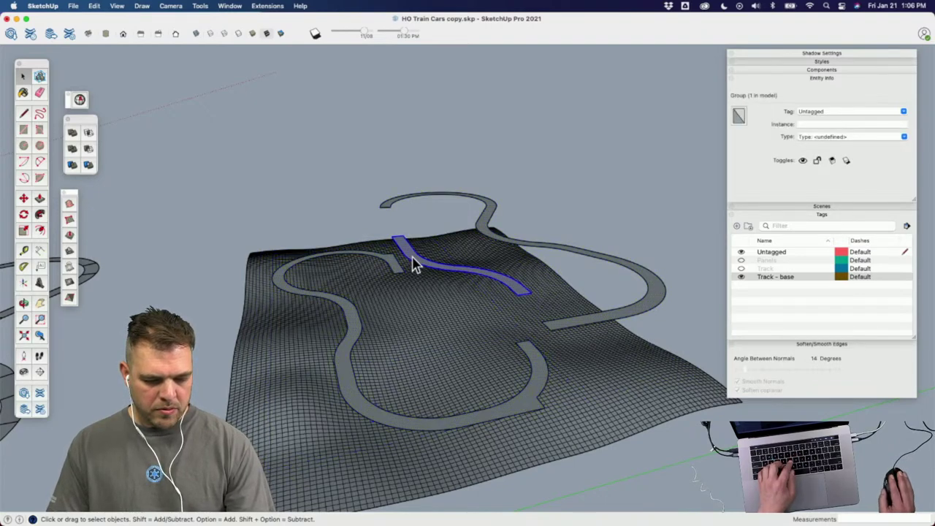
key("super+g")
triple_click(488, 208)
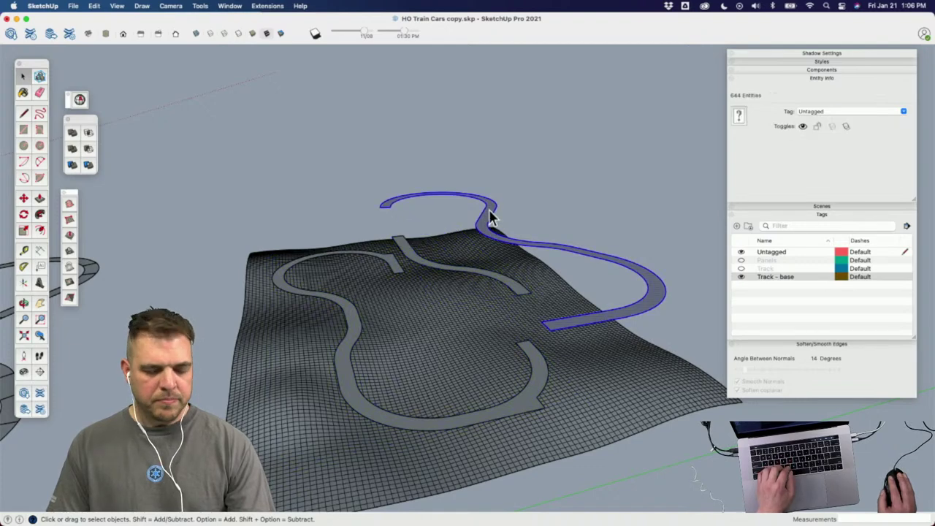
key("super+g")
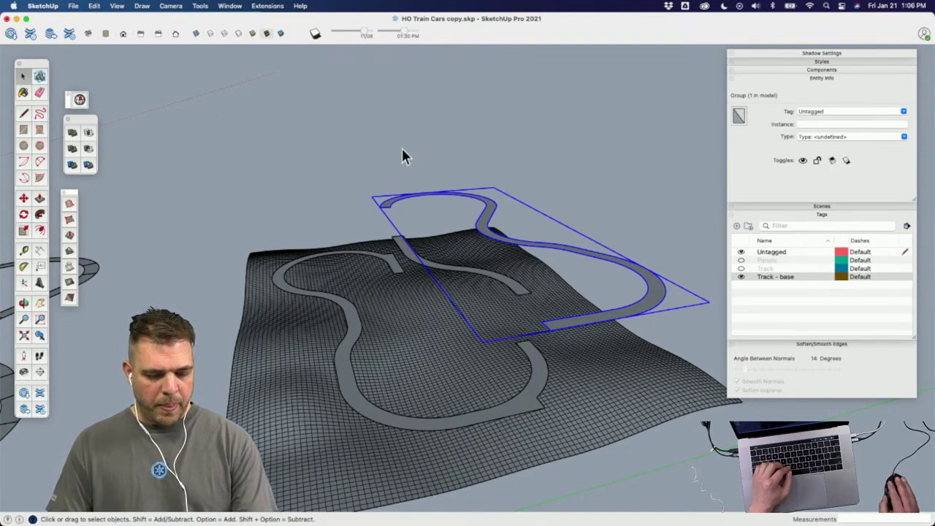
Step: Orbit and pan the view closer to the left track loop over the terrain
left_click(417, 223)
key("o")
left_click_drag(417, 299, 406, 395)
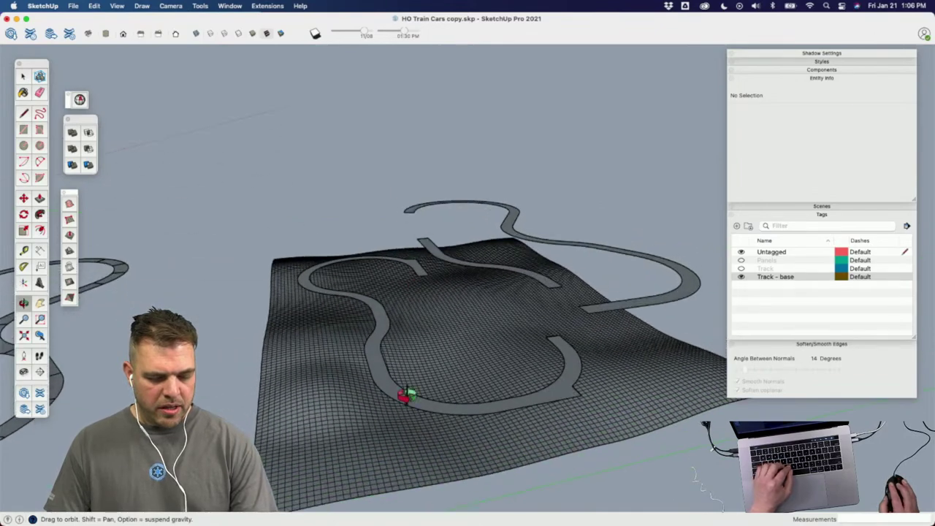
key("space")
left_click(430, 434)
scroll(432, 431, "up", 5)
middle_click_drag(431, 431, 411, 313, "shift")
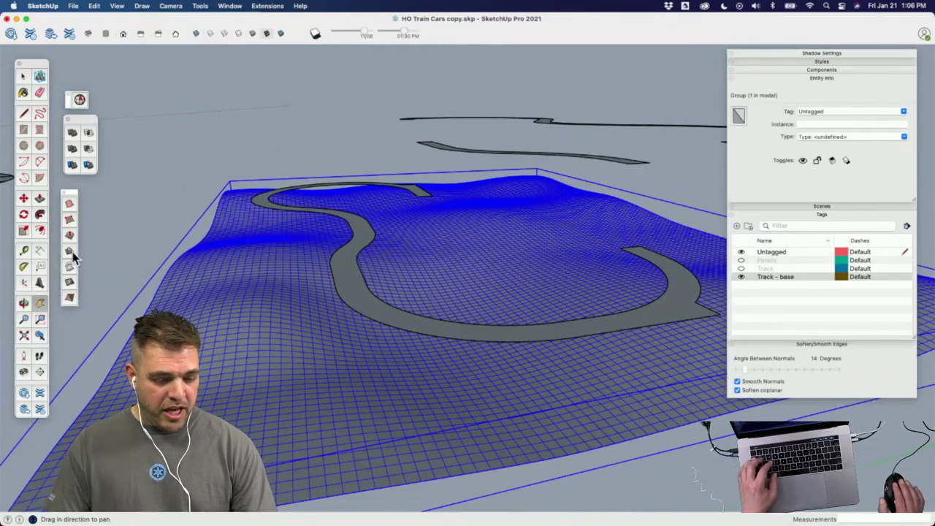
left_click(267, 142)
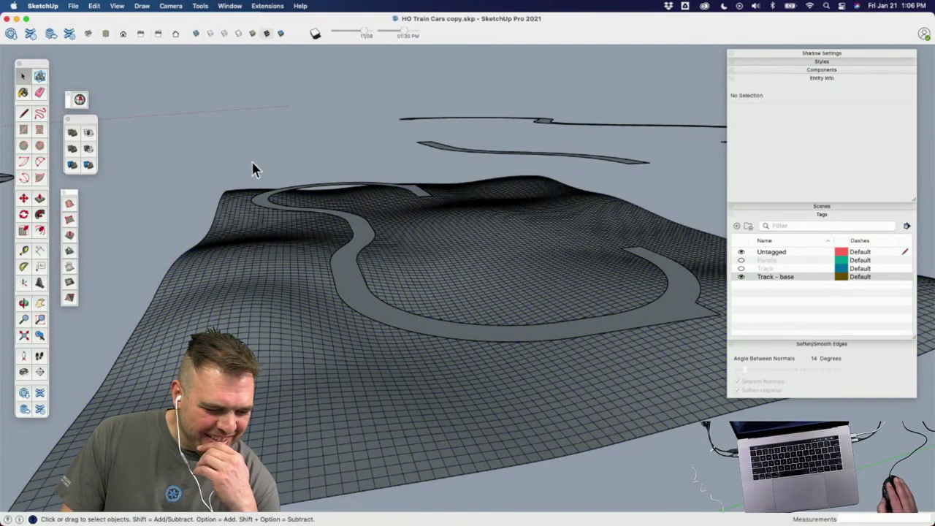
Step: Use the Sandbox Stamp tool to press the left track loop into the terrain with 3/4" offset
left_click(69, 250)
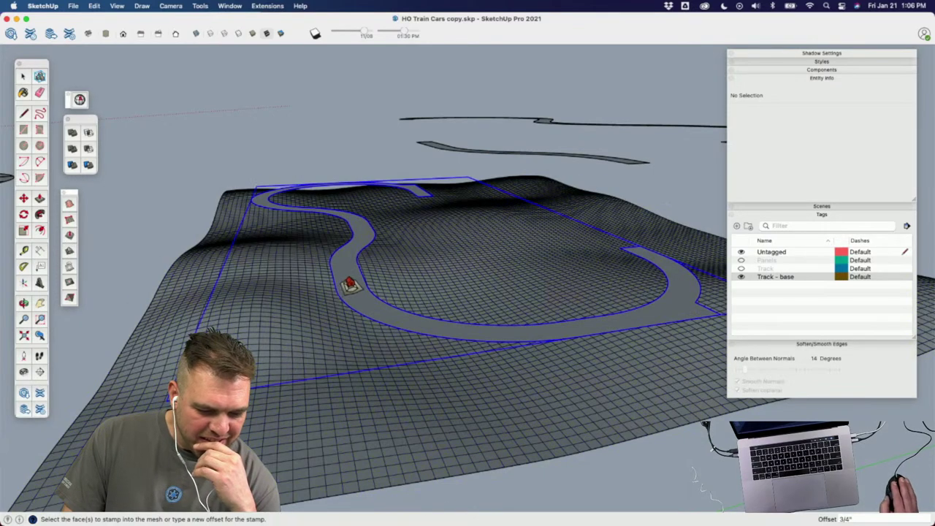
left_click(347, 283)
left_click(324, 299)
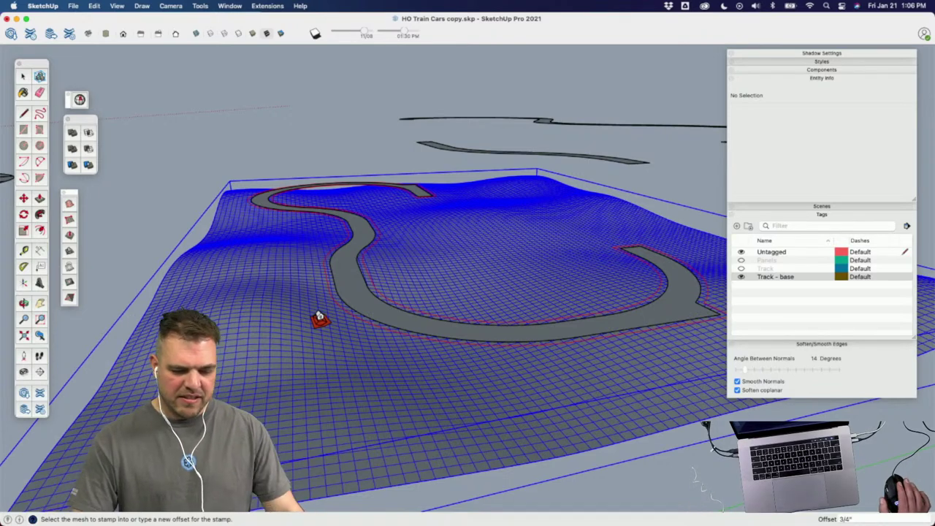
left_click(319, 316)
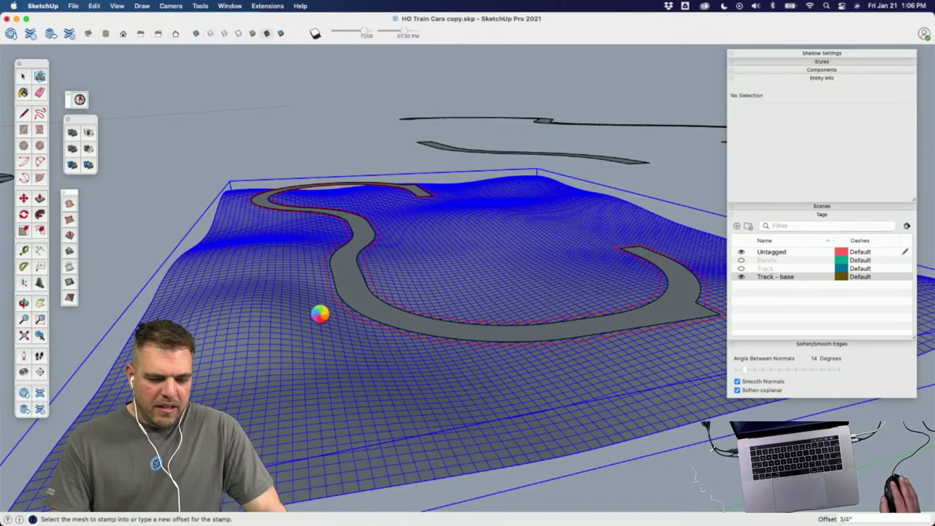
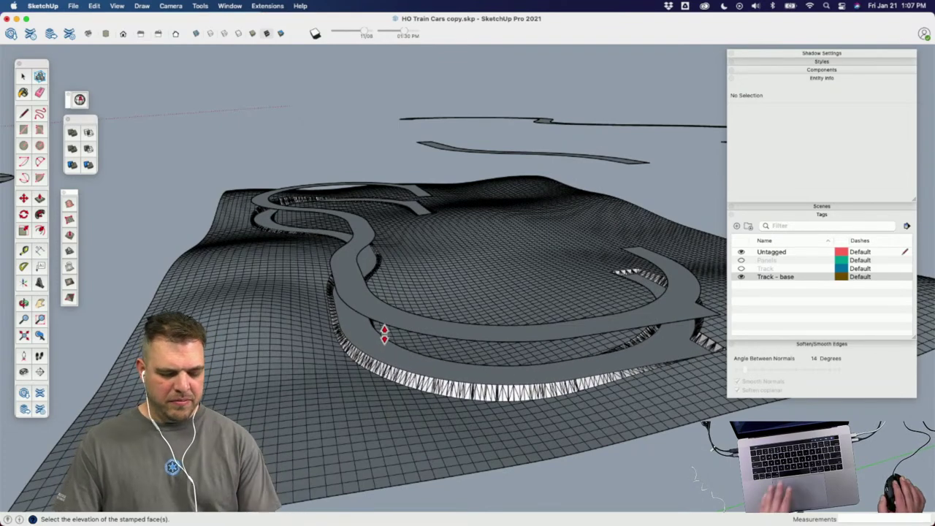
Step: Commit the first track stamp's elevation and inspect its 3/4" offset cut in the terrain
left_click(379, 336)
middle_click_drag(379, 355, 394, 274)
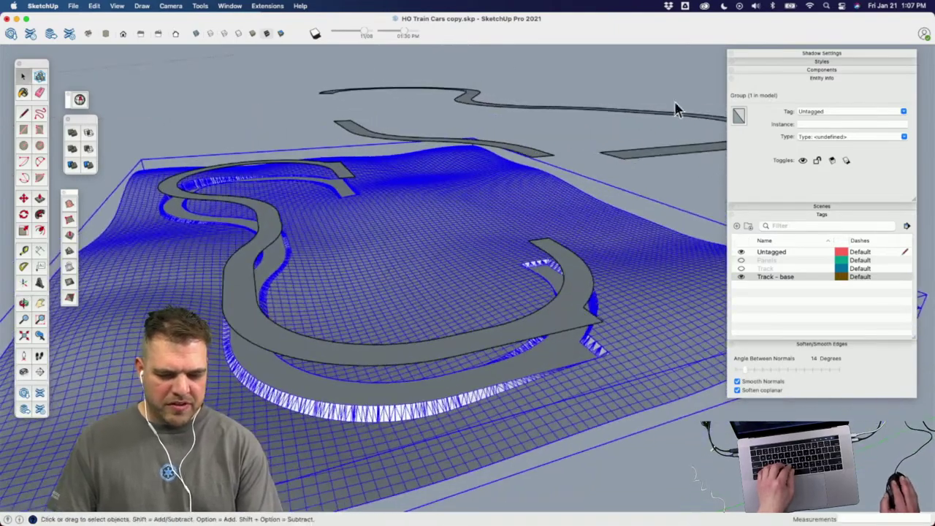
left_click(594, 92)
middle_click_drag(453, 241, 494, 241)
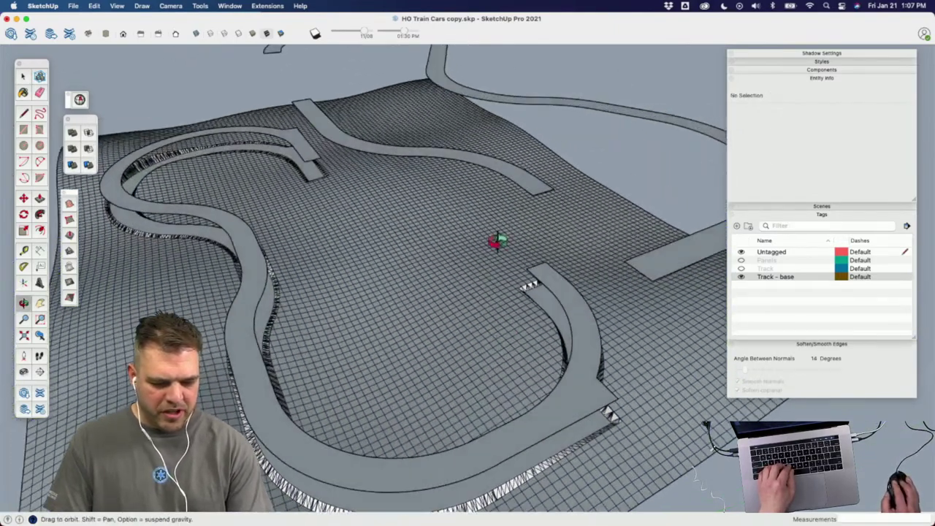
scroll(527, 289, "up", 5)
scroll(527, 289, "up", 2)
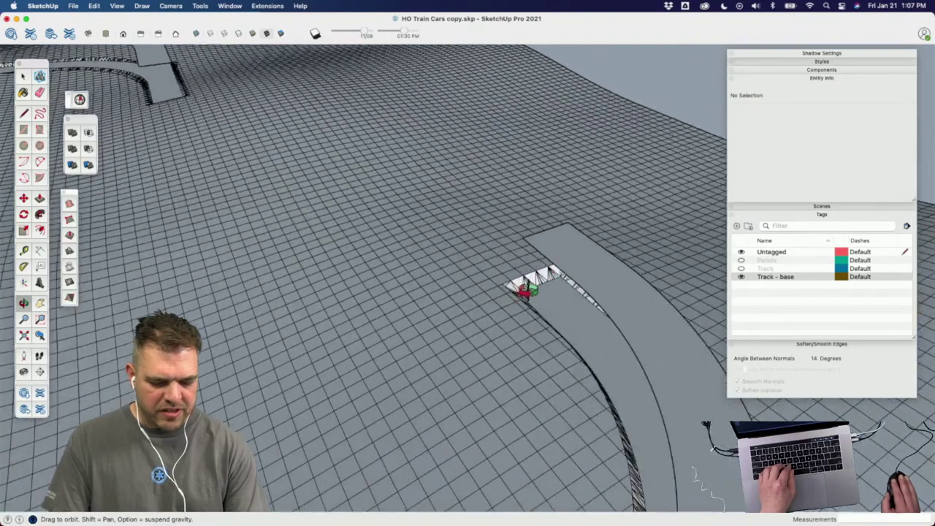
scroll(511, 296, "down", 6)
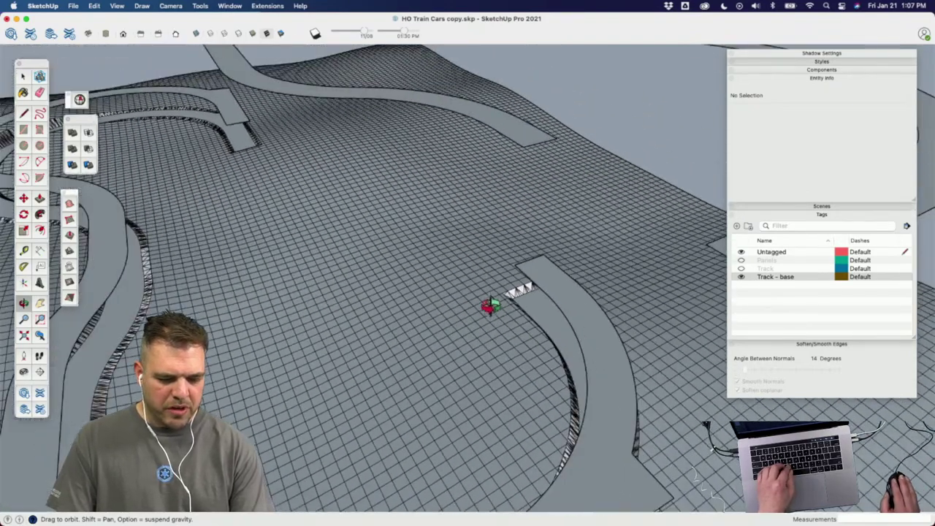
middle_click_drag(427, 344, 499, 287)
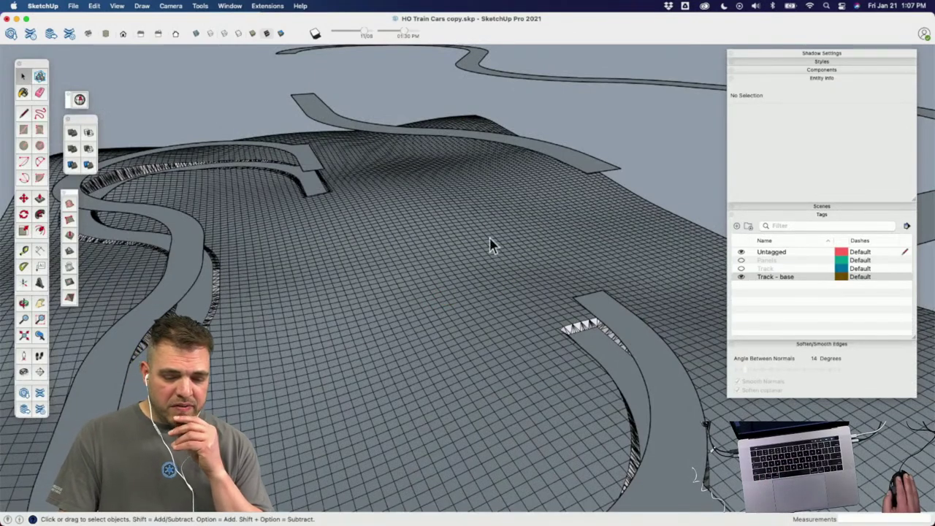
Step: Select the distant curved track piece and stamp its face onto the terrain mesh
left_click(569, 166)
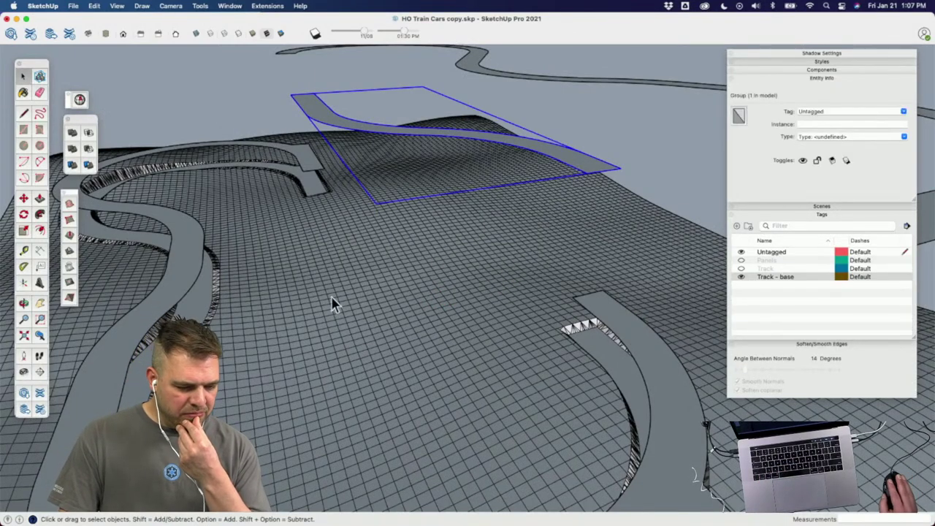
left_click(70, 236)
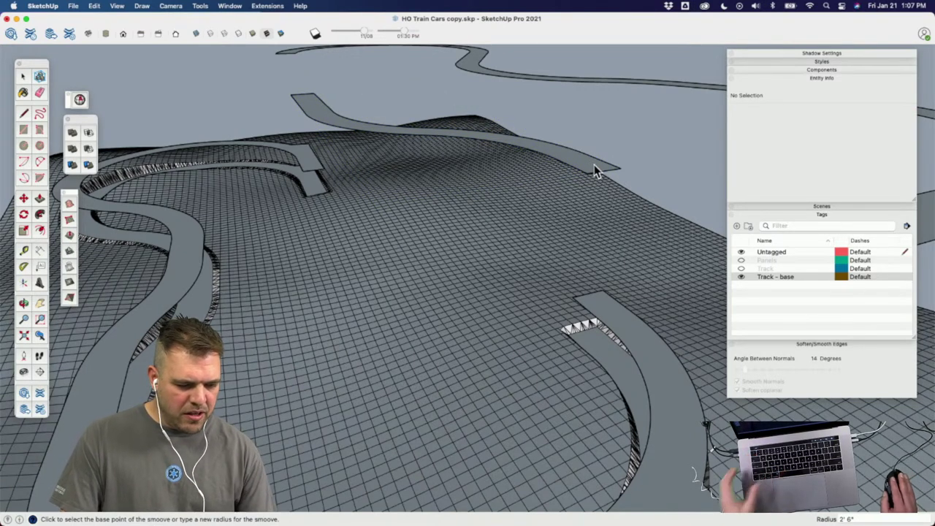
key("space")
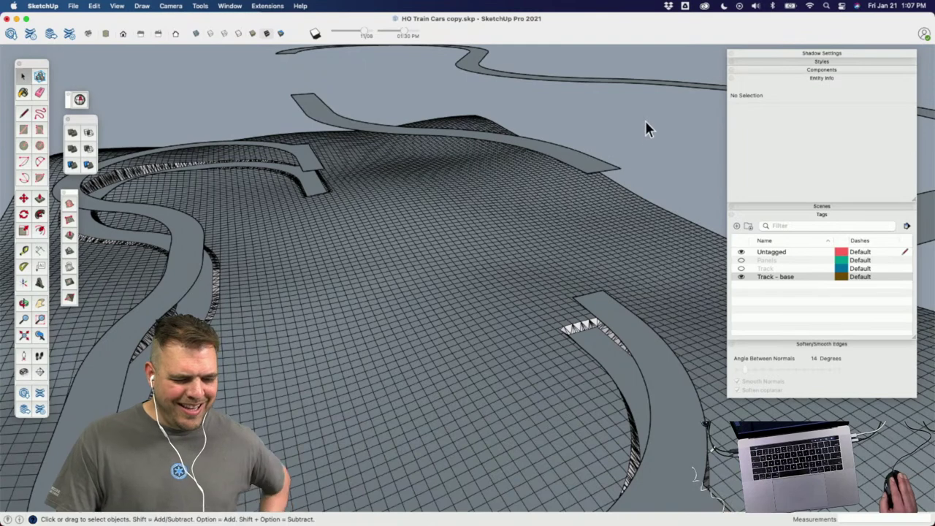
left_click(69, 251)
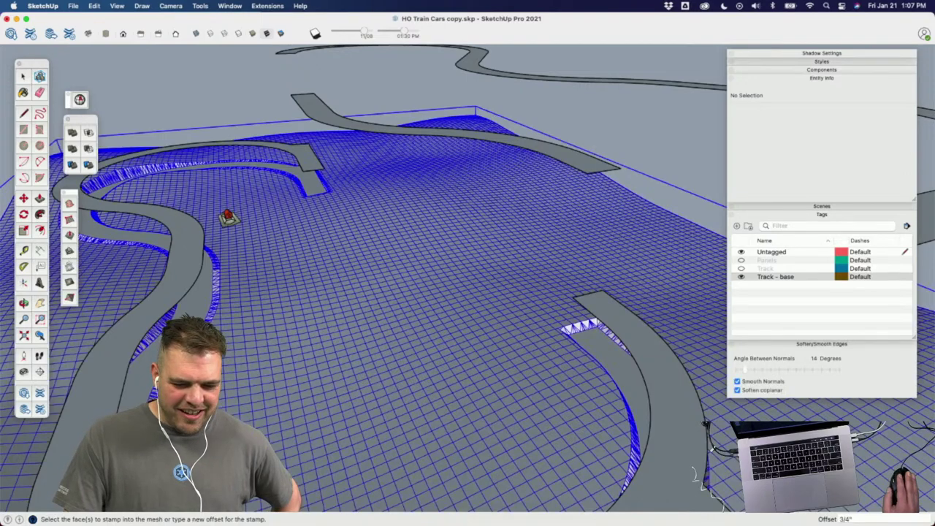
left_click(577, 165)
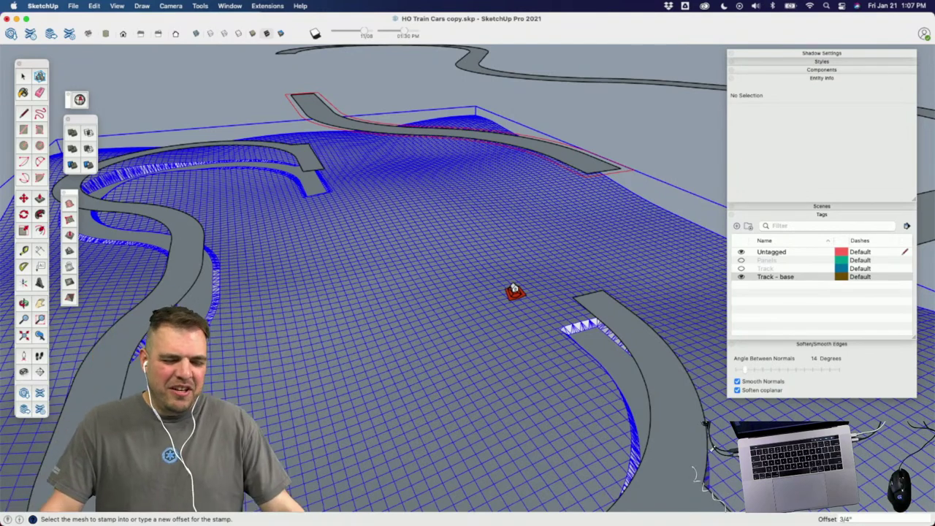
left_click(514, 291)
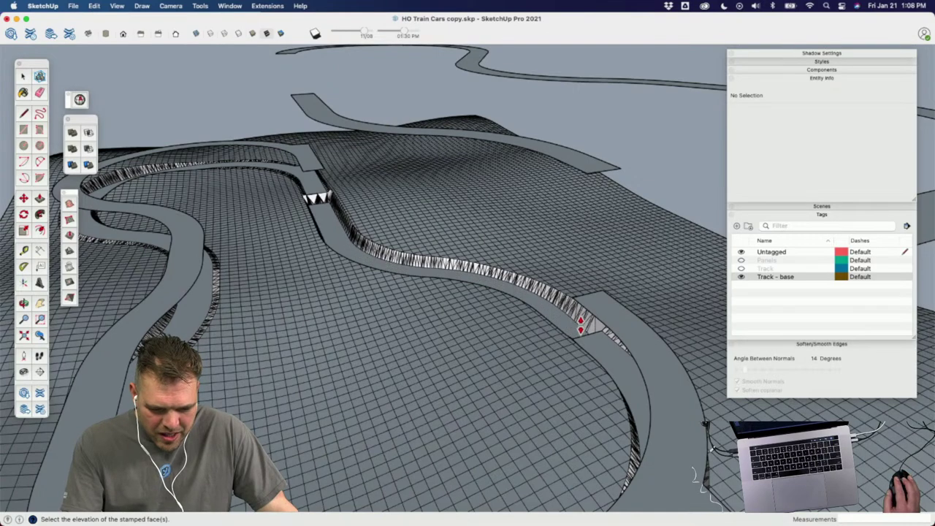
Step: Set the second track stamp's strip at its final elevation, completing the 3/4" offset cut
scroll(587, 330, "up", 8)
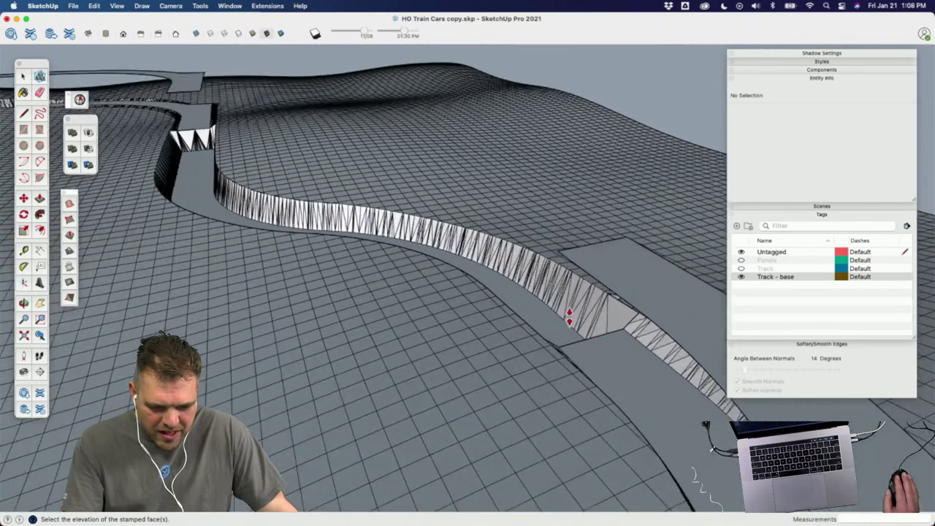
scroll(562, 299, "up", 5)
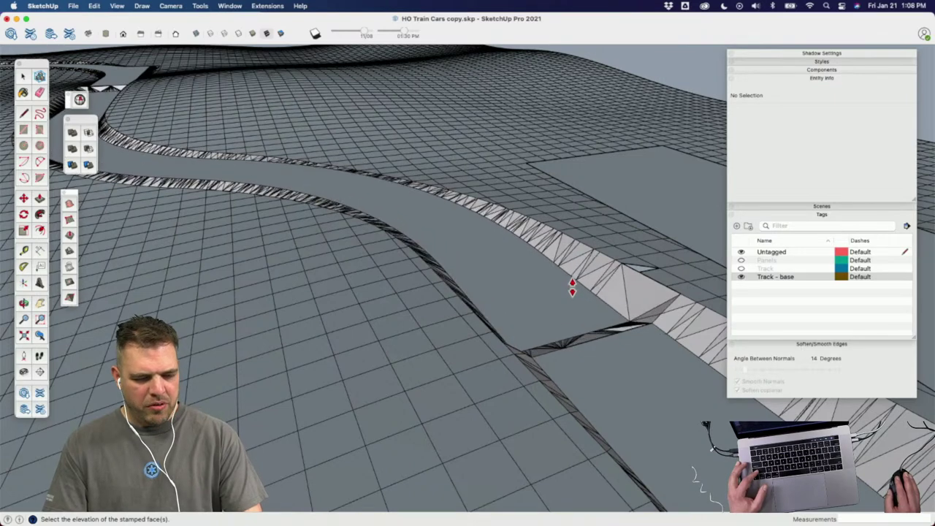
left_click(569, 290)
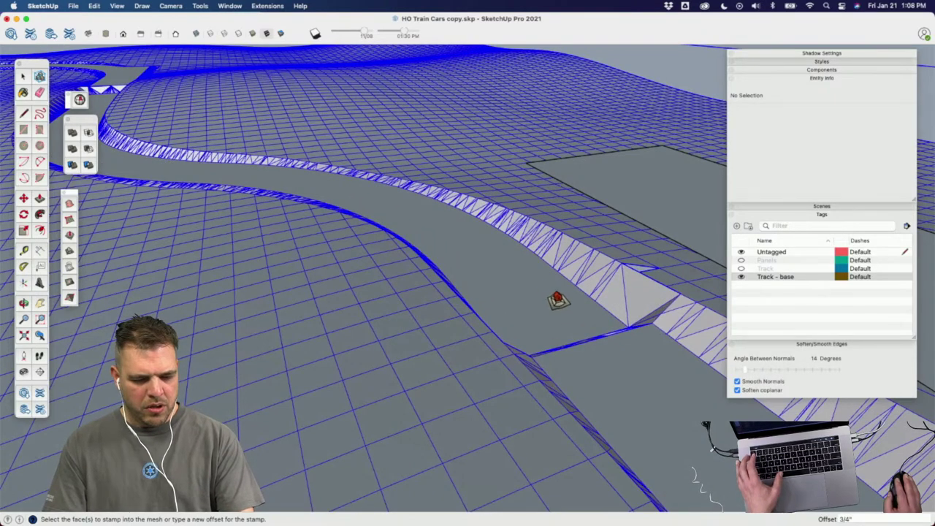
left_click(555, 299)
Step: Move the stamped road face inside the terrain group 5/8" along the blue axis
double_click(534, 282)
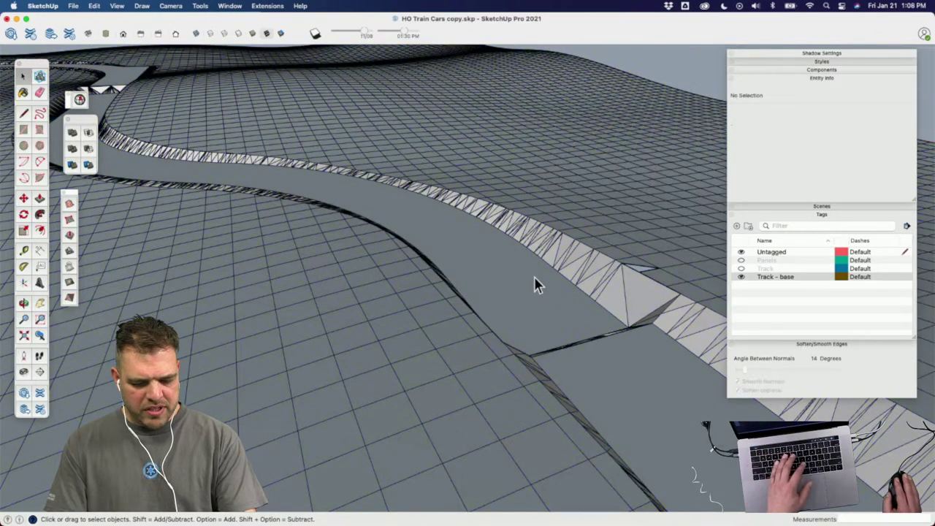
left_click(530, 292)
key("m")
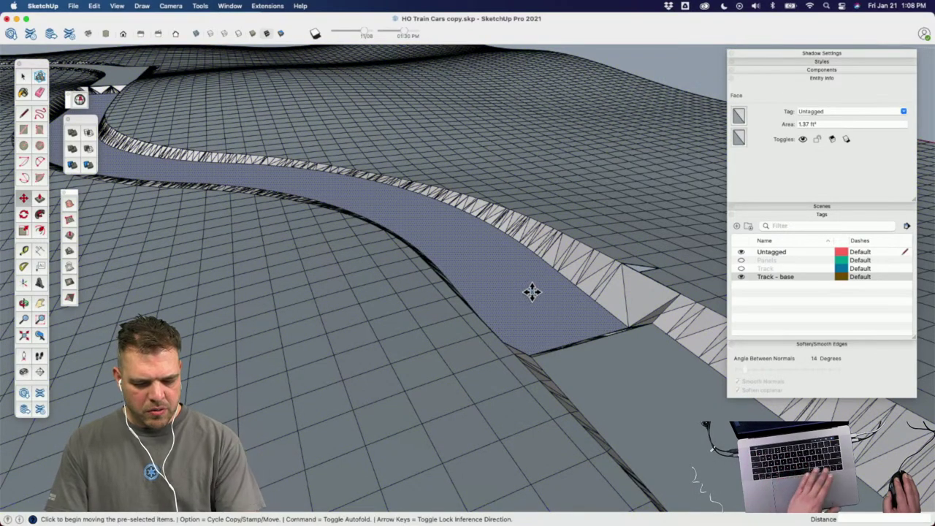
left_click(532, 292)
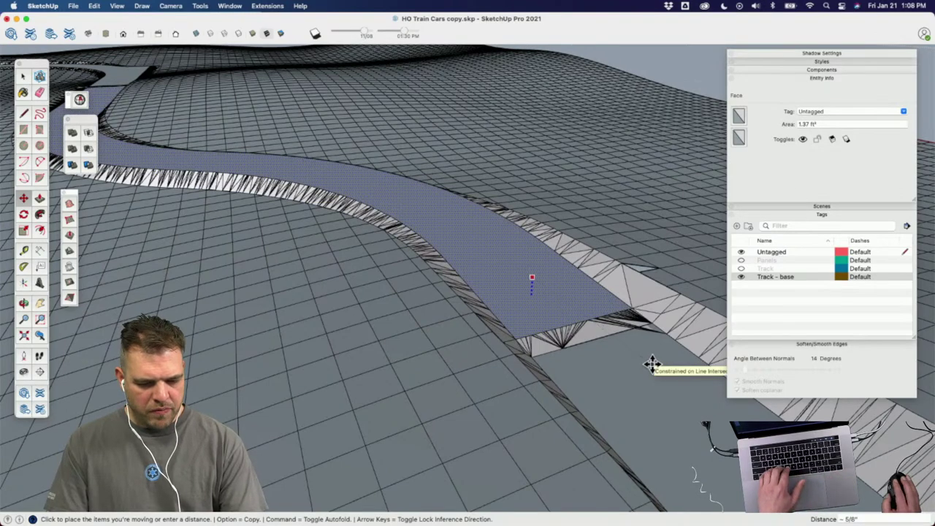
left_click(301, 225)
middle_click_drag(301, 224, 397, 313, "shift")
Step: Drop the floating upper curved track group down the blue axis onto the mesh, then save
scroll(396, 313, "down", 5)
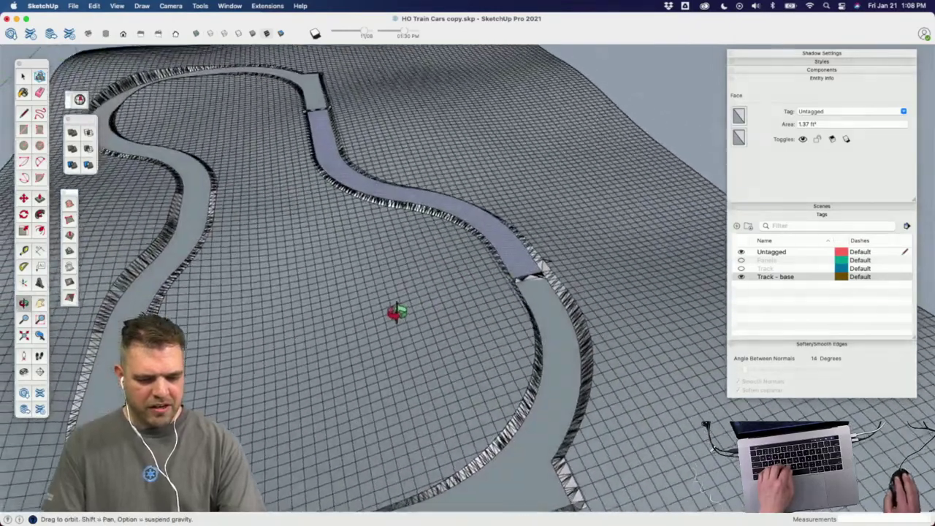
scroll(515, 194, "up", 5)
mouse_move(515, 194)
middle_mouse_down()
mouse_move(458, 286)
mouse_move(524, 194)
mouse_move(526, 249)
mouse_move(521, 204)
middle_mouse_up()
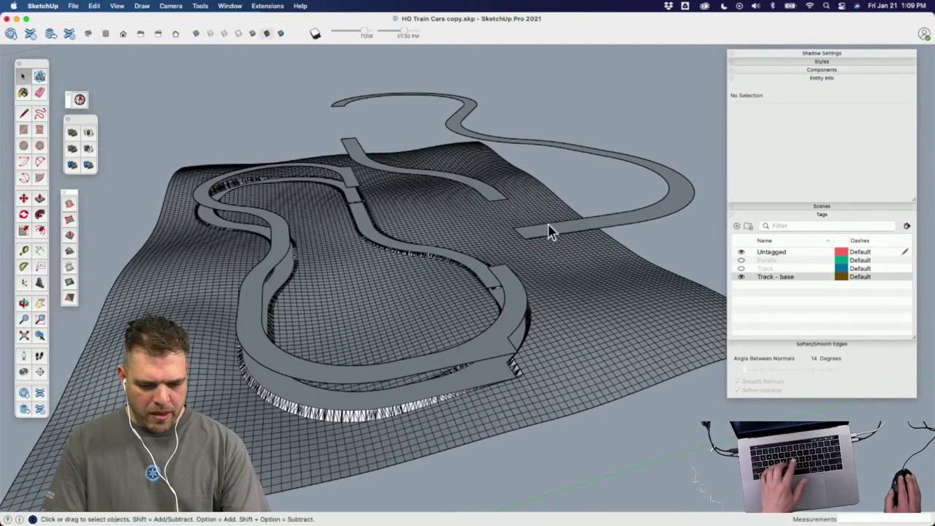
left_click(598, 235)
key("m")
left_click(677, 185)
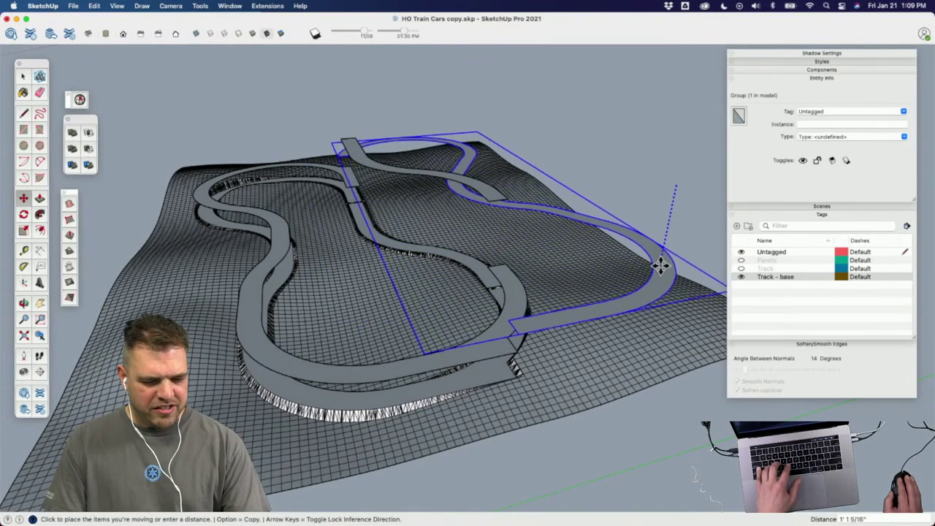
left_click(659, 282)
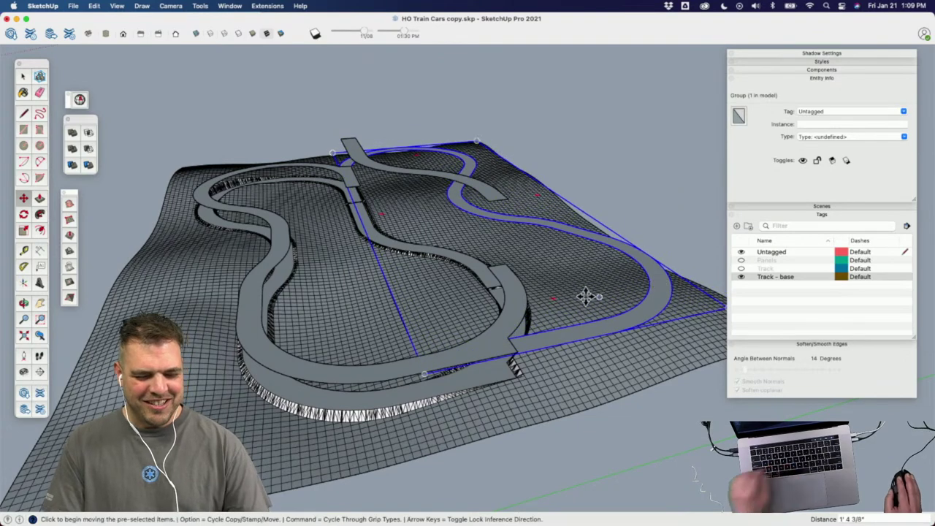
key("space")
left_click(622, 197)
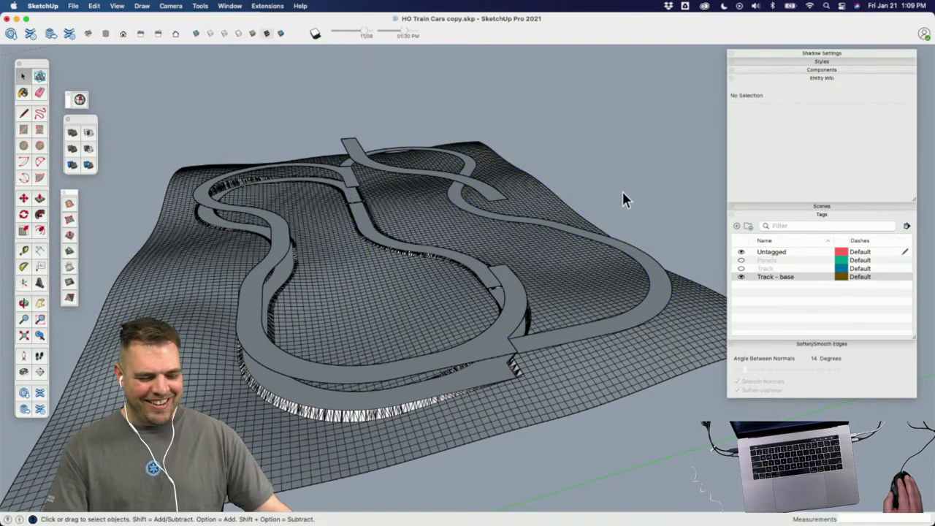
key("super+s")
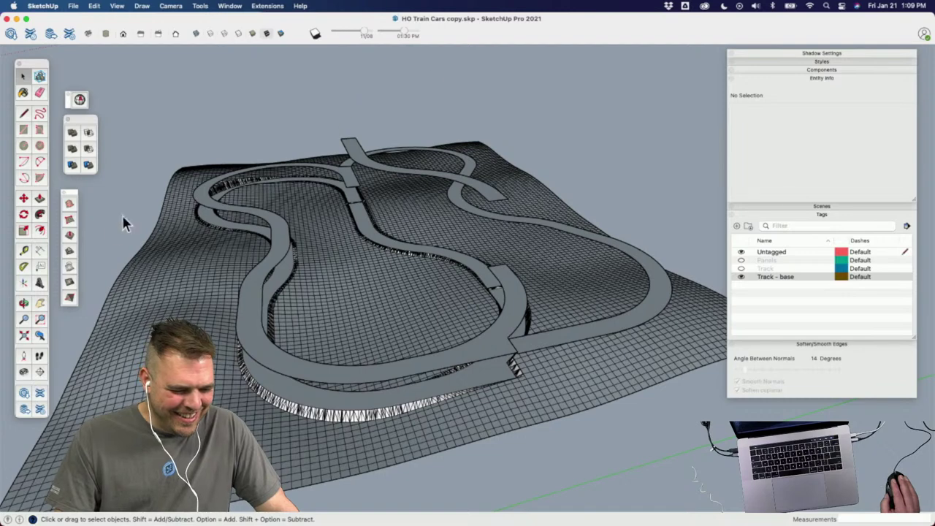
Step: Select the terrain group and pick the lowered upper track face as the Stamp shape
left_click(73, 235)
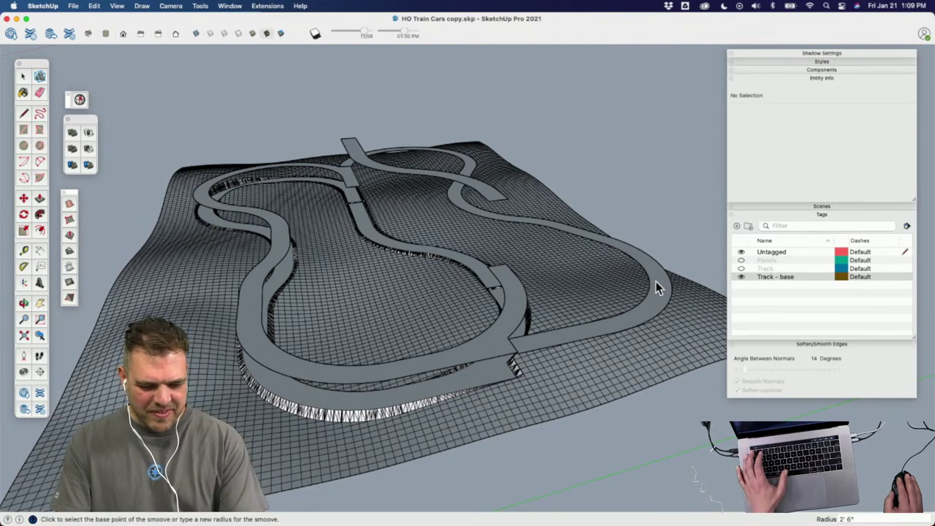
key("space")
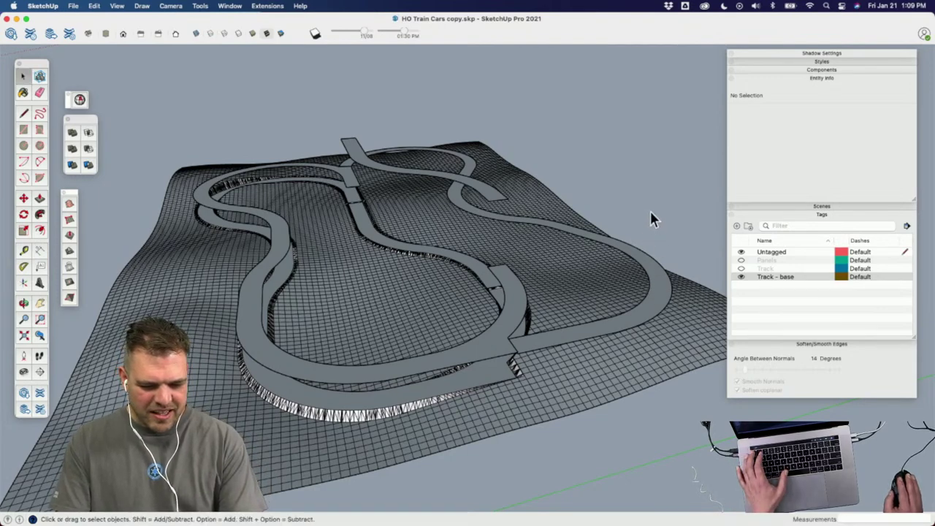
left_click(641, 257)
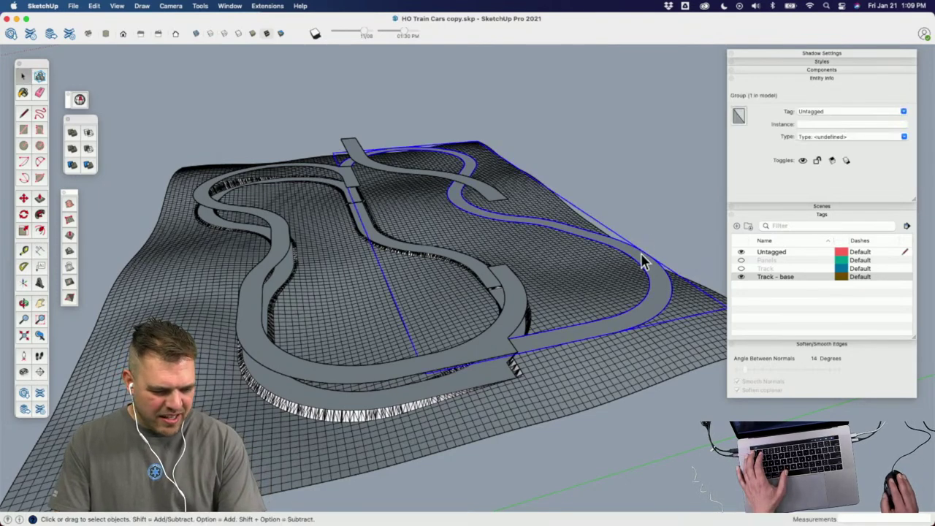
left_click(70, 235)
left_click(663, 296)
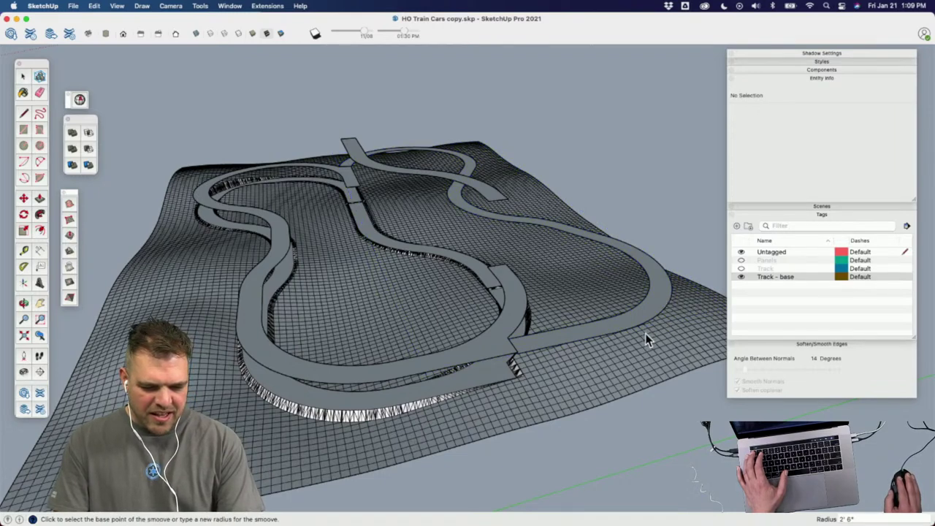
key("space")
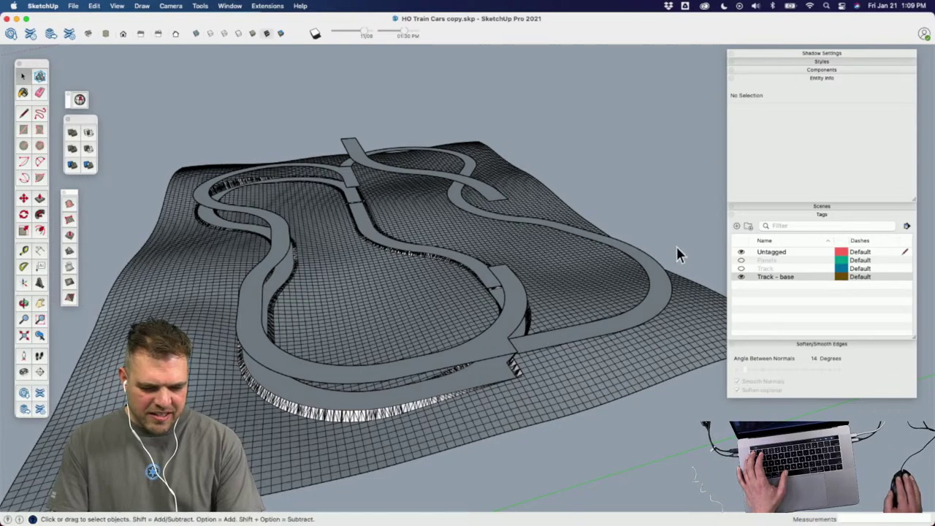
scroll(666, 314, "up", 5)
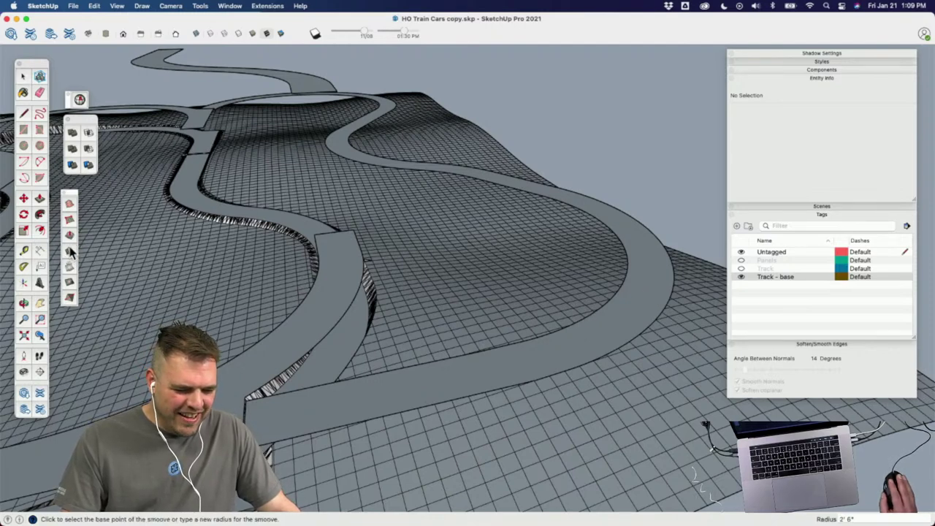
left_click(71, 252)
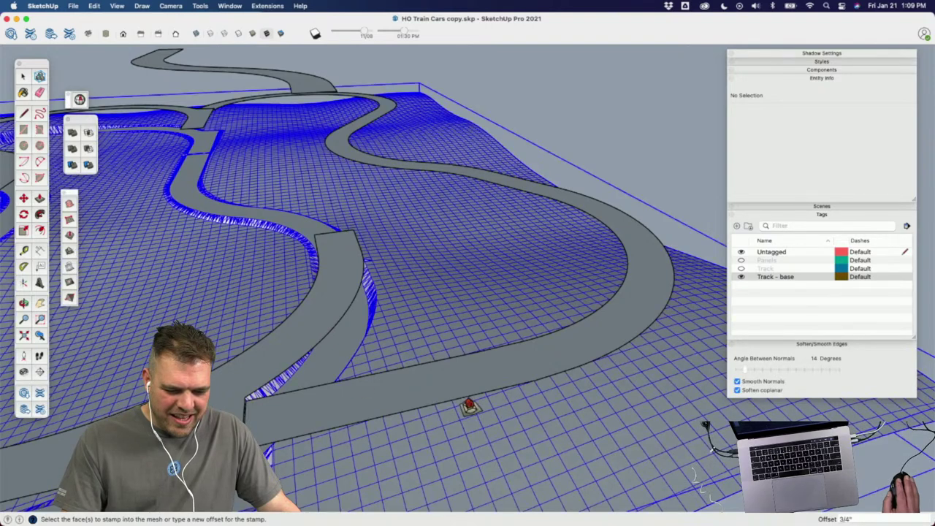
left_click(533, 367)
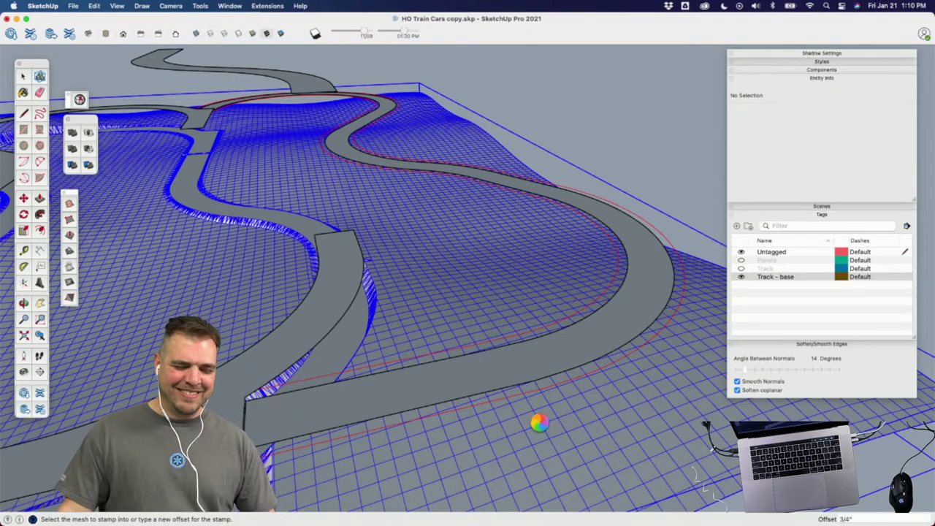
Step: Apply the upper track stamp to the terrain mesh and set its elevation
left_click(539, 427)
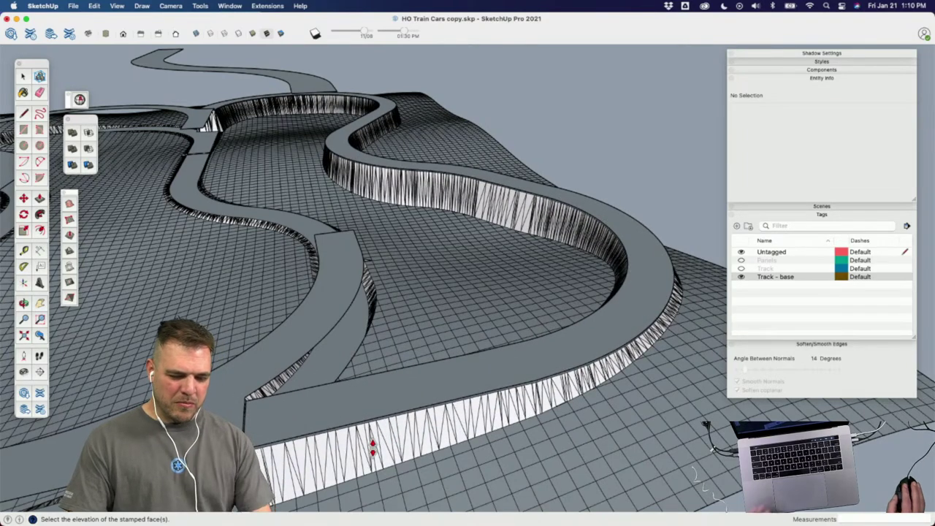
left_click(363, 447)
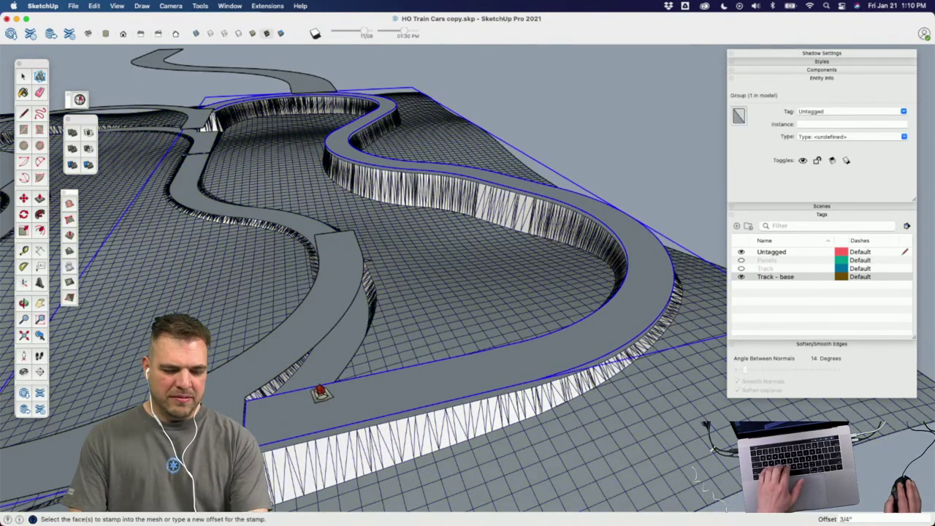
middle_click_drag(324, 344, 463, 327)
Step: Lift the group with Move, undo the lift, and select the roadbed face at the junction
key("m")
left_click(557, 286)
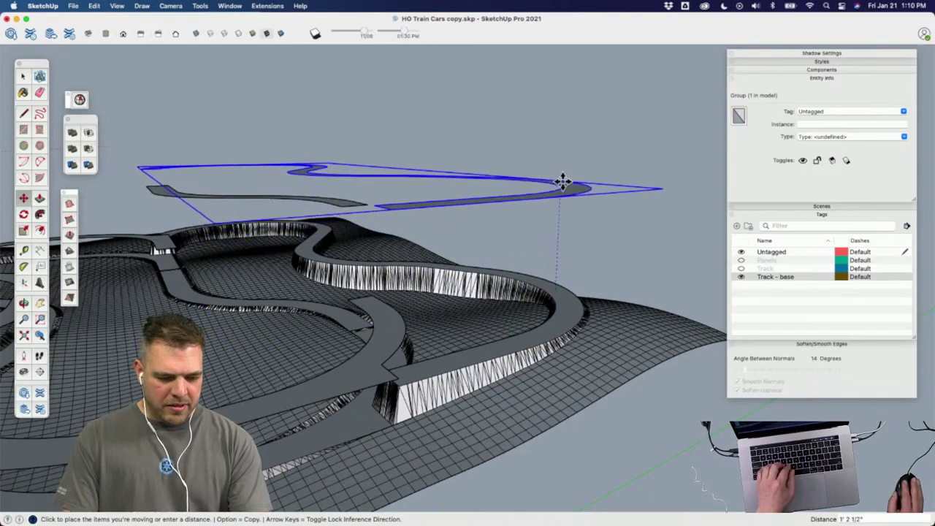
left_click(560, 182)
key("space")
middle_click_drag(438, 248, 407, 390)
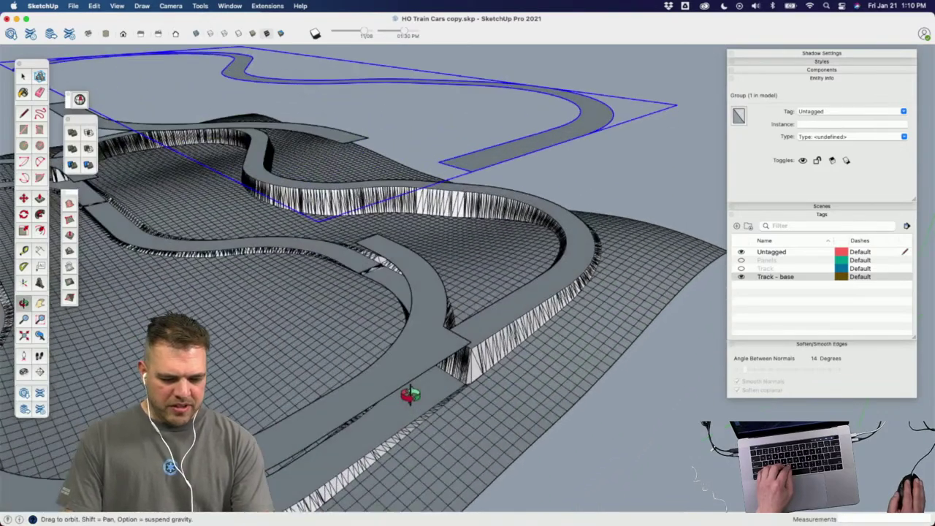
key("super+z")
scroll(471, 340, "up", 2)
left_click(471, 340)
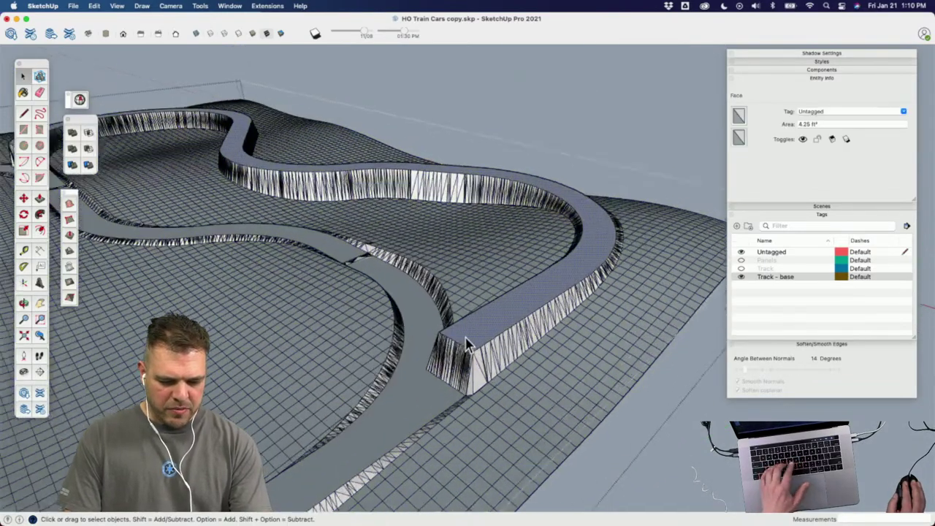
scroll(468, 344, "up", 2)
Step: Move the junction roadbed face along the blue axis to match the rest of the bed
key("m")
left_click(461, 339)
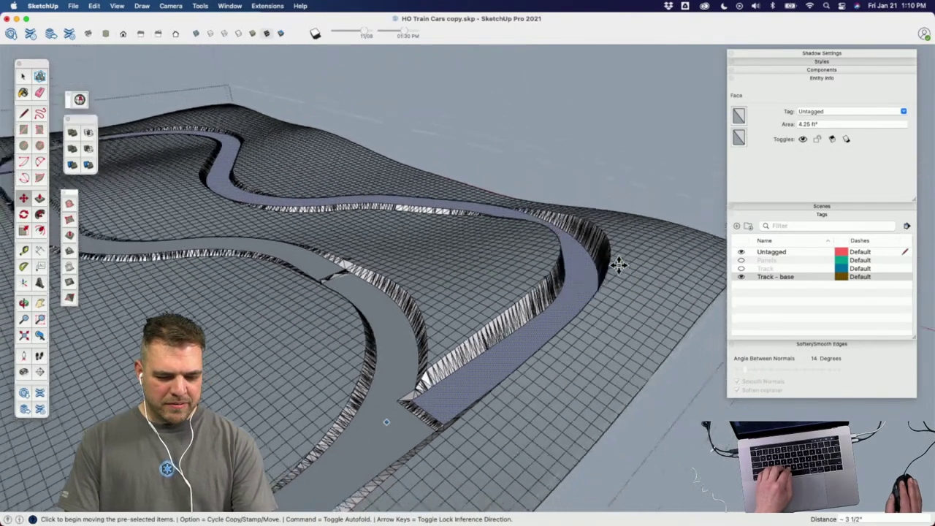
middle_click_drag(459, 317, 534, 289, "shift")
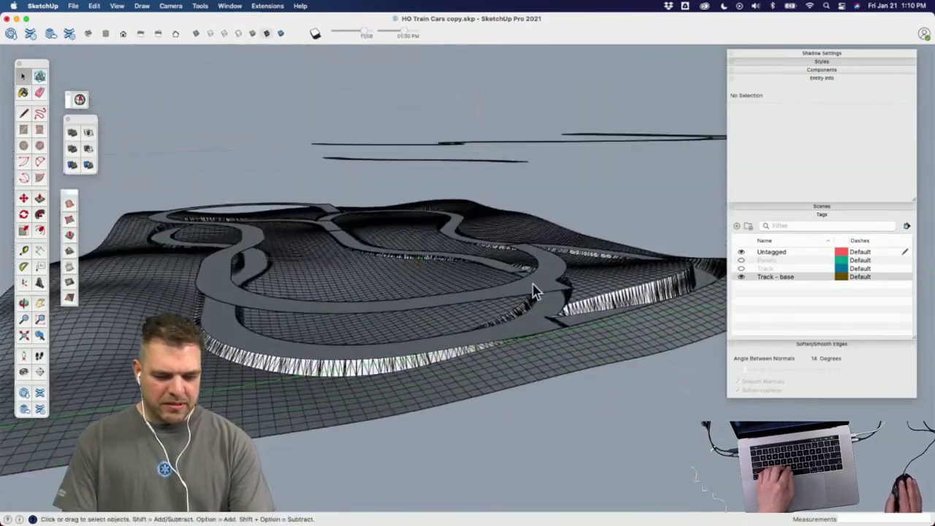
Step: Select the track group, the floating track pieces, and the terrain mesh group
left_click(544, 273)
left_click(466, 138, "shift")
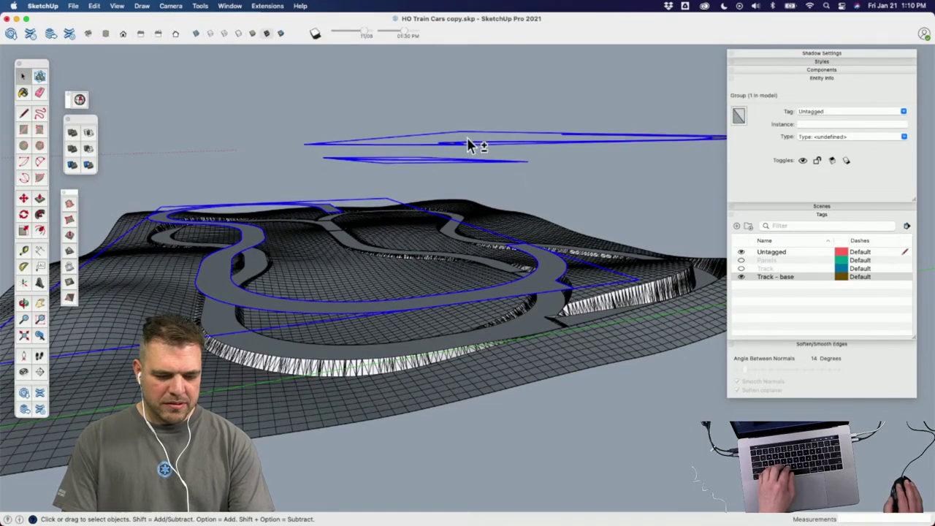
middle_click_drag(497, 252, 459, 333)
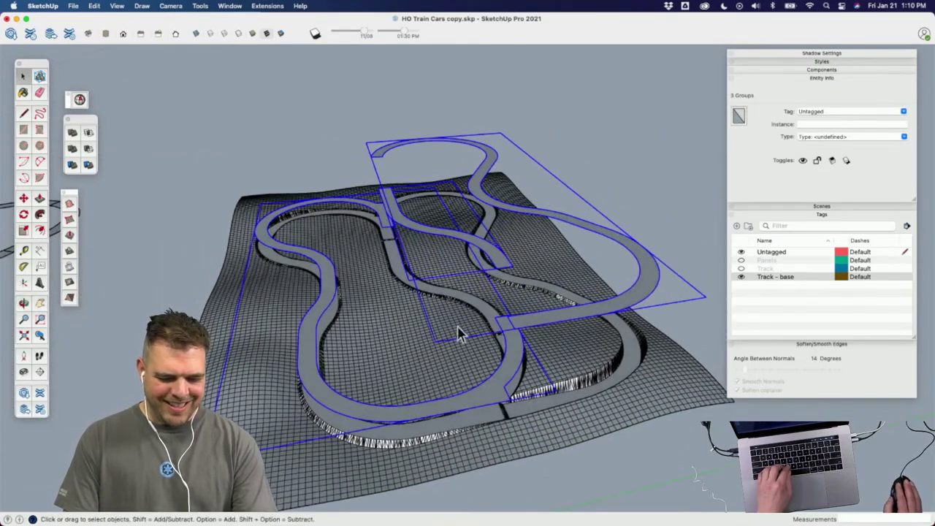
left_click(510, 438)
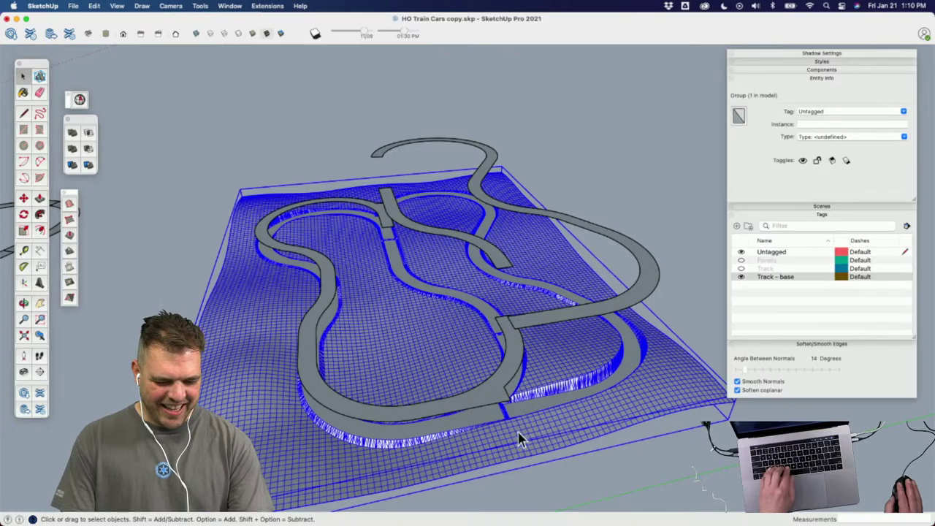
Step: Erase the stray edges along the gap at the track's Y-junction
key("super+t")
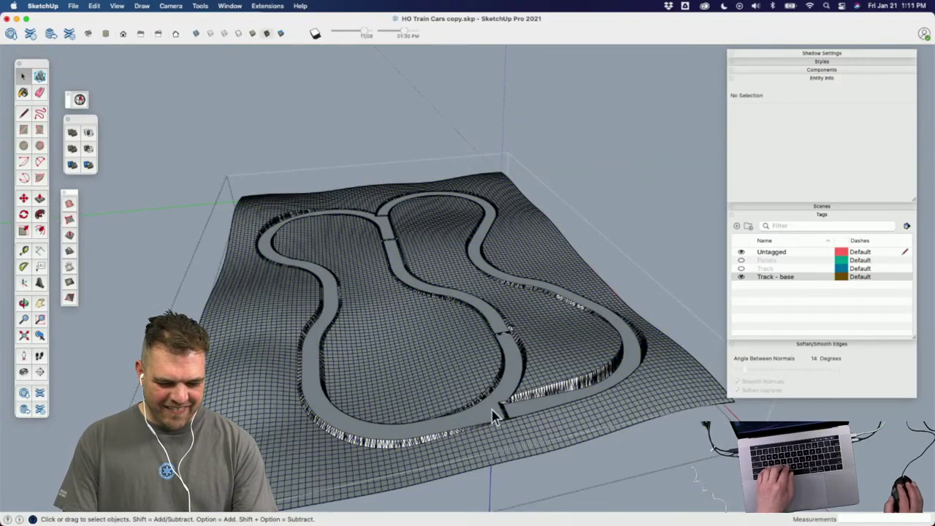
scroll(515, 430, "up", 5)
scroll(511, 427, "up", 3)
middle_click_drag(494, 417, 350, 248)
scroll(496, 330, "up", 3)
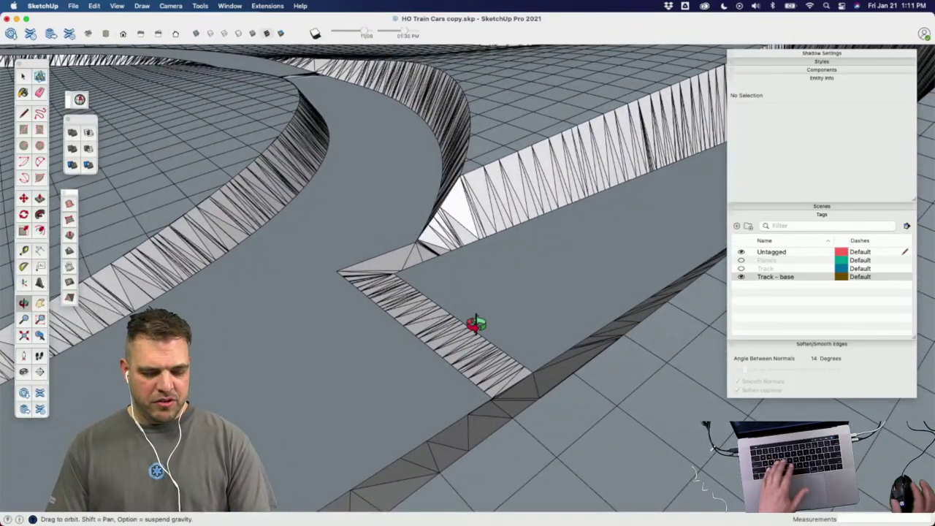
key("e")
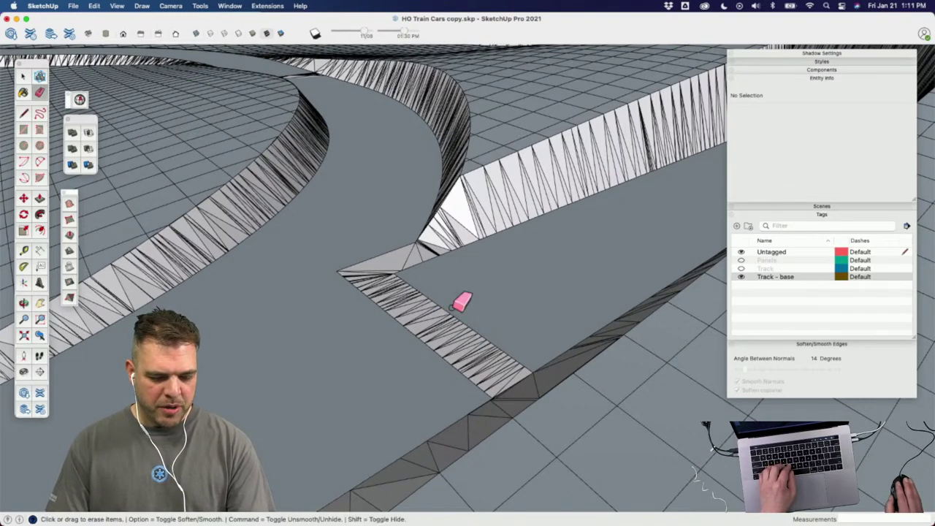
mouse_move(461, 307)
left_mouse_down()
mouse_move(411, 350)
mouse_move(426, 326)
mouse_move(471, 310)
mouse_move(393, 322)
mouse_move(357, 296)
mouse_move(457, 368)
mouse_move(594, 428)
mouse_move(459, 324)
mouse_move(457, 393)
mouse_move(407, 363)
left_mouse_up()
Step: Window-select the leftover geometry in the junction gap and delete it
key("o")
key("space")
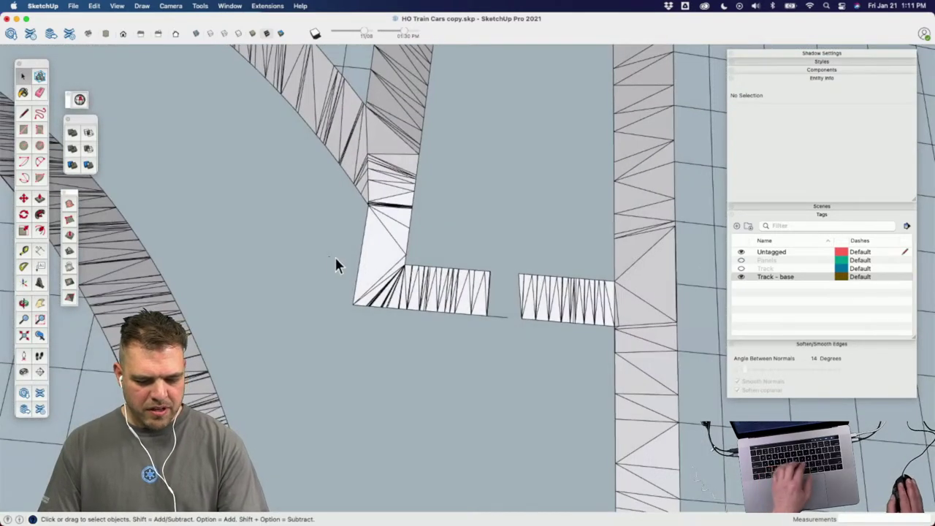
left_click_drag(329, 257, 537, 358)
key("Delete")
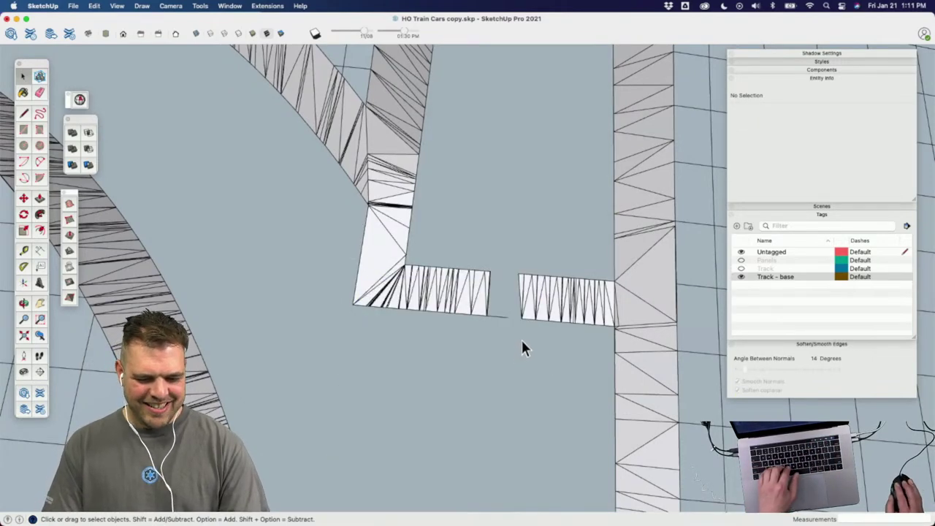
middle_click_drag(512, 328, 538, 314)
scroll(382, 265, "down", 6)
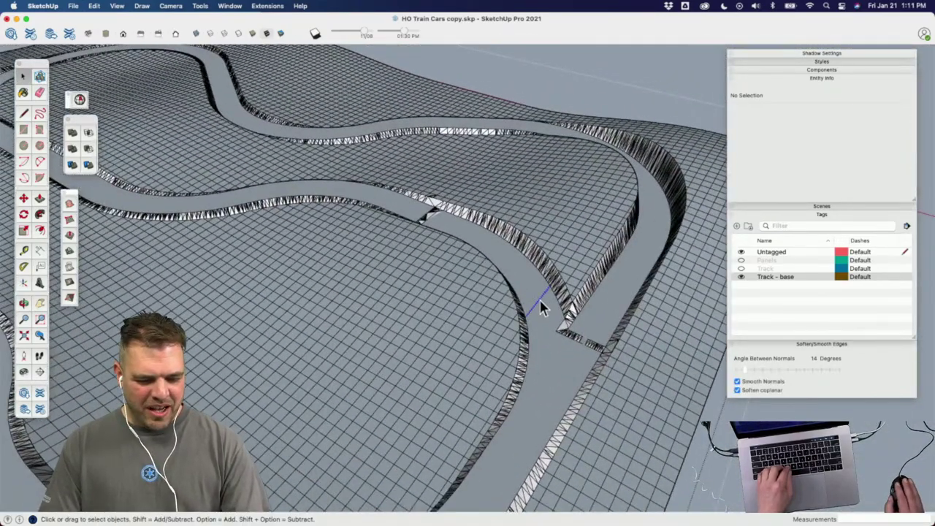
Step: Select everything and set Soften/Smooth Edges' angle between normals to 10 degrees
key("super+a")
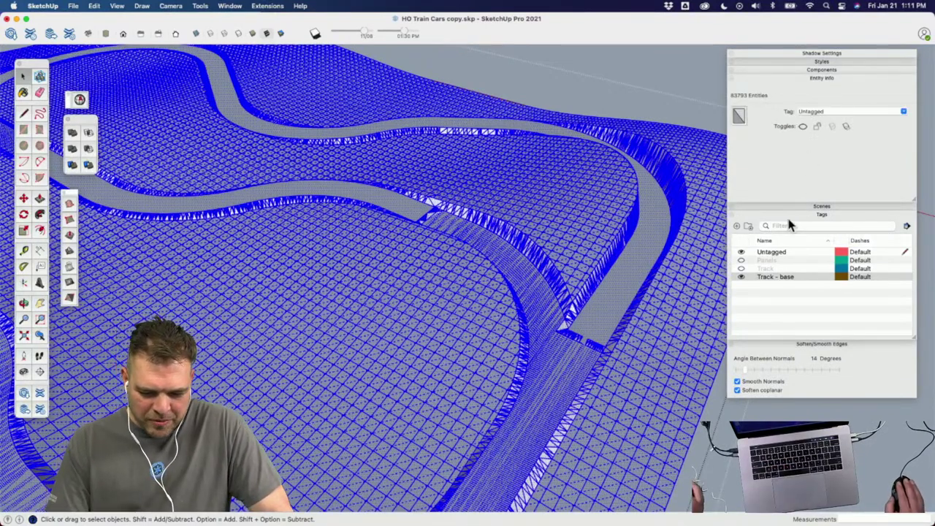
left_click_drag(740, 375, 743, 375)
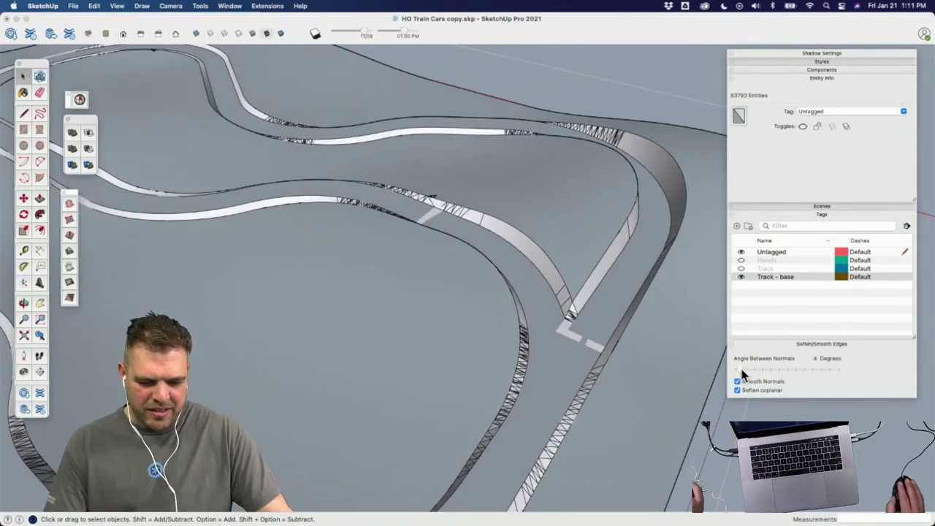
left_click_drag(742, 374, 739, 371)
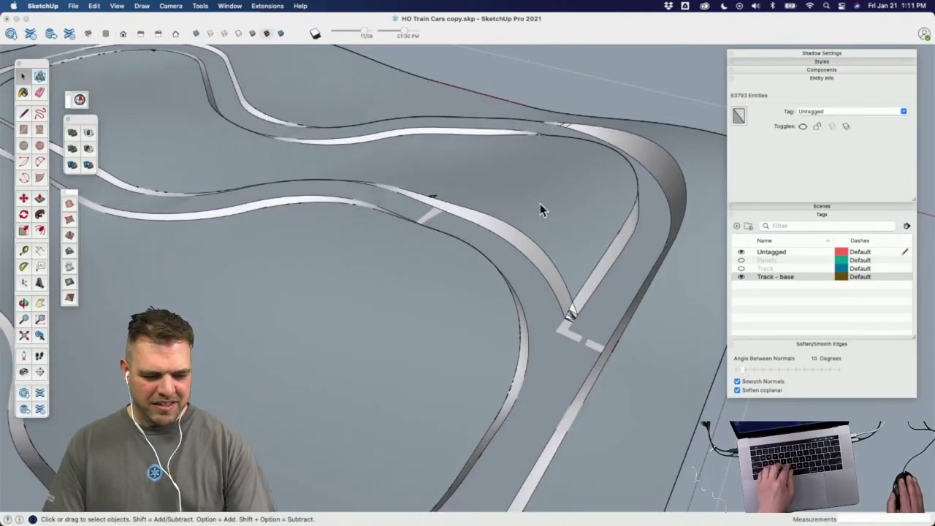
scroll(533, 140, "down", 5)
middle_click_drag(532, 140, 522, 303)
left_click(432, 372)
Step: Move the track base 10' along the green axis
key("m")
left_click(565, 355)
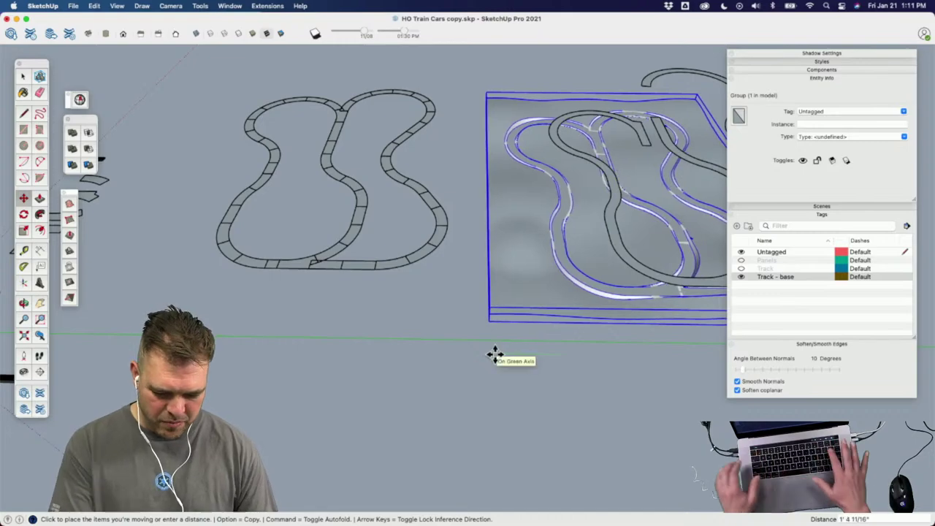
type("10'")
key("Return")
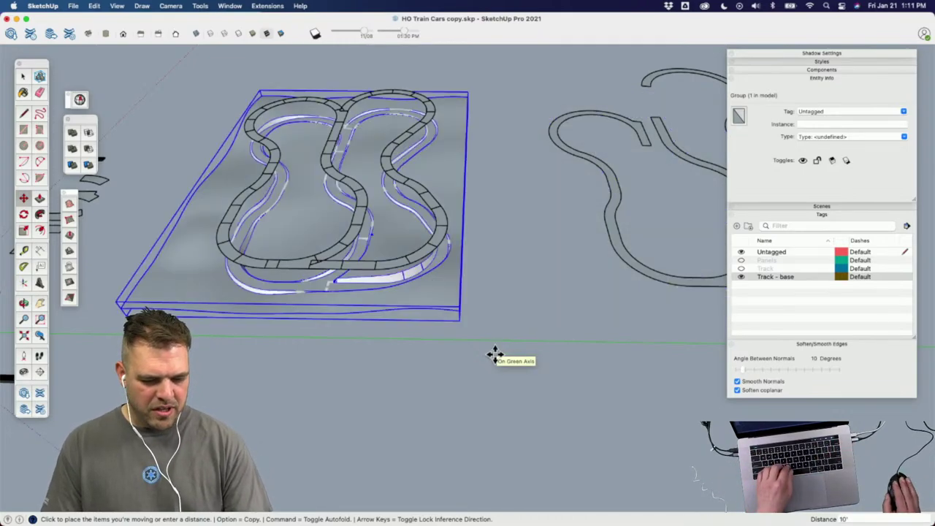
middle_click_drag(411, 298, 340, 213)
scroll(368, 307, "up", 5)
middle_click_drag(368, 307, 477, 140)
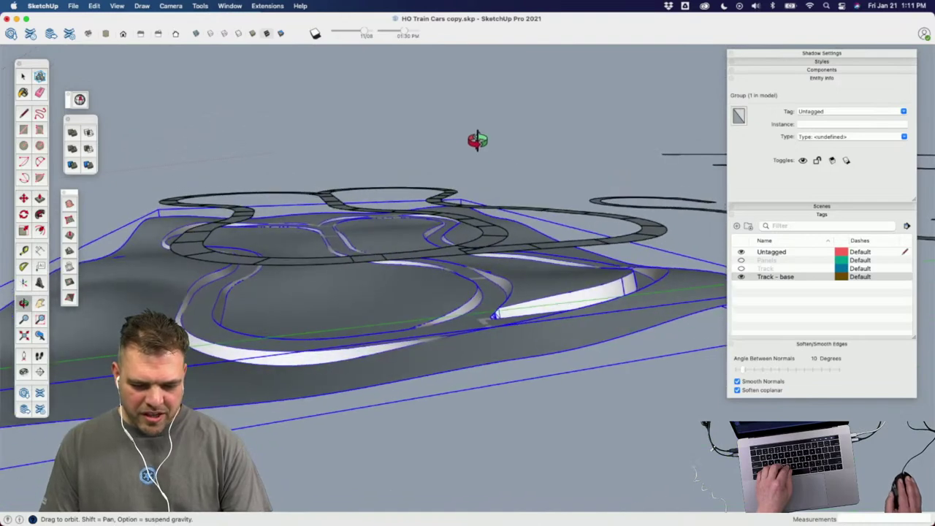
Step: Hide the Panels and Track - base tags in the Tags panel
left_click(741, 260)
left_click(742, 268)
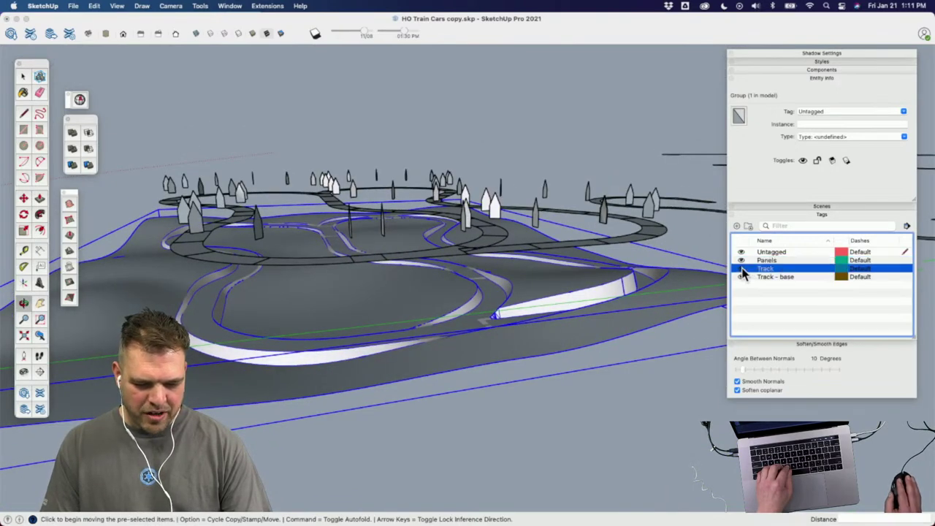
left_click(741, 260)
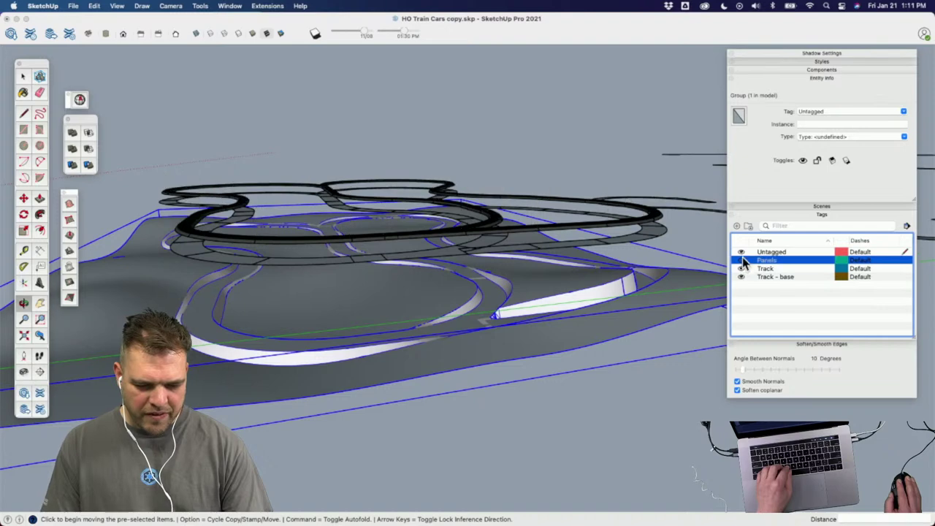
left_click(741, 278)
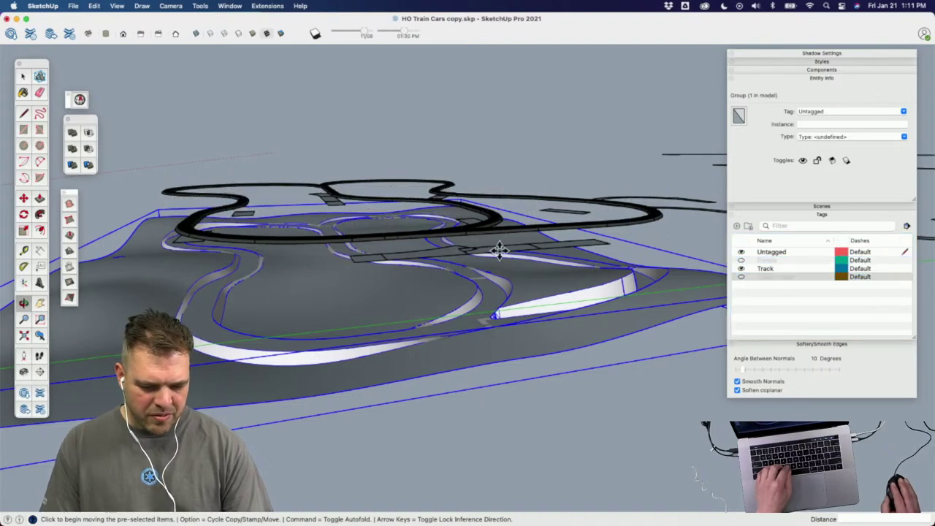
middle_click_drag(499, 248, 451, 340)
key("space")
Step: Select all 48 track pieces, starting from a GT-18 Radius Split piece
left_click(428, 346)
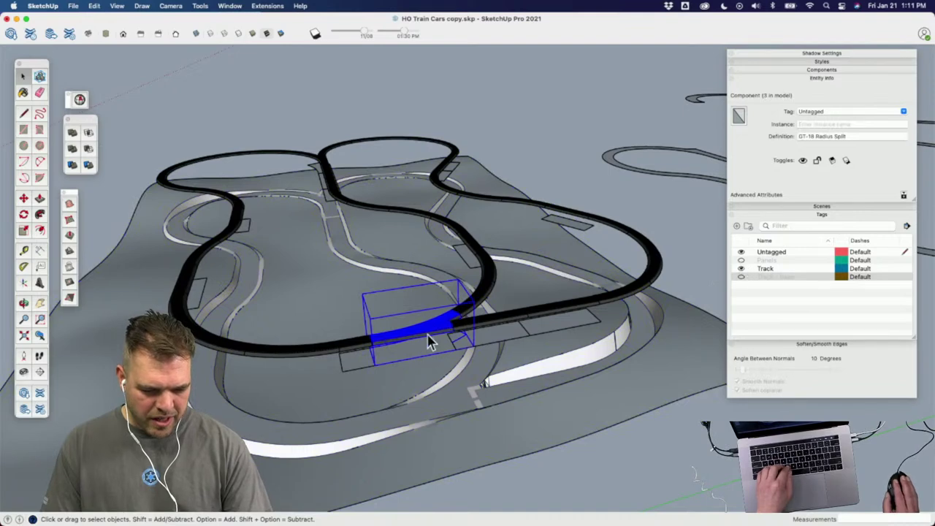
mouse_move(429, 343)
middle_mouse_down()
mouse_move(467, 267)
mouse_move(438, 194)
mouse_move(437, 203)
middle_mouse_up()
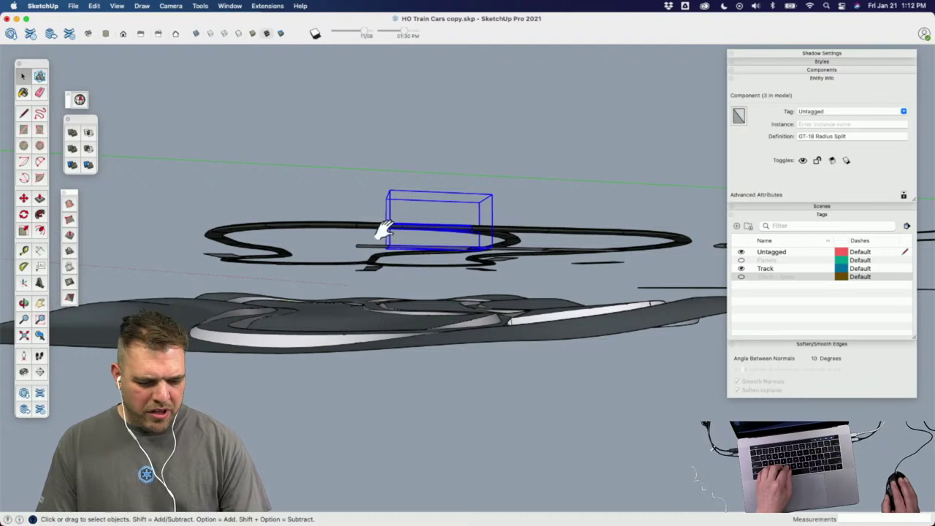
middle_click_drag(384, 230, 411, 287)
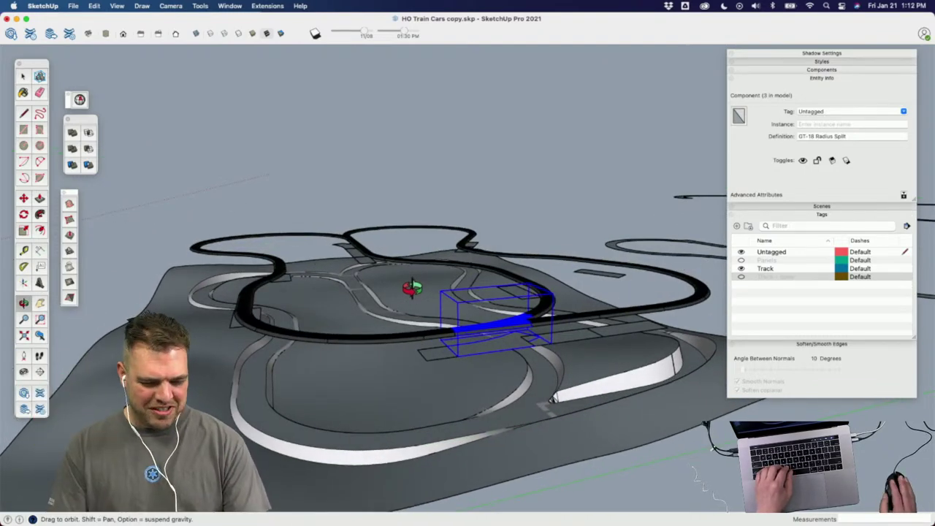
middle_click_drag(412, 287, 559, 467)
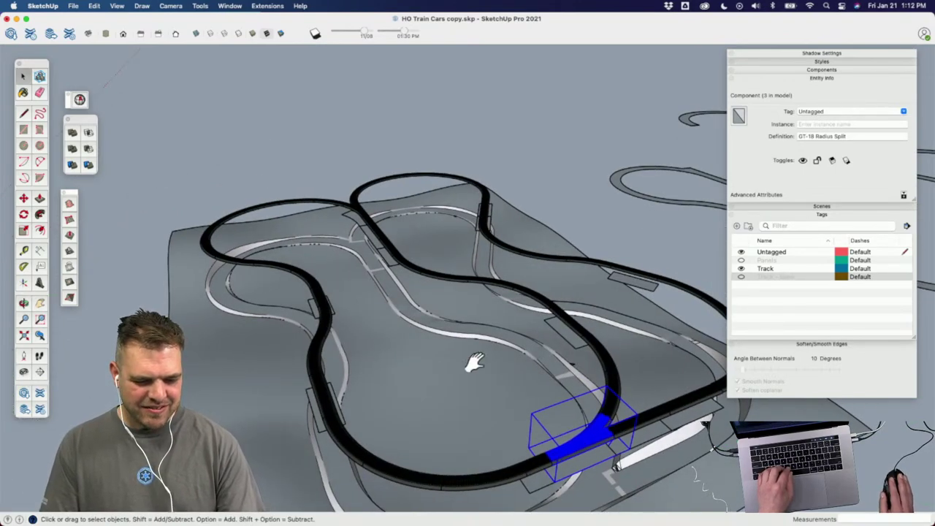
middle_click_drag(475, 358, 314, 186)
left_click_drag(235, 193, 178, 242)
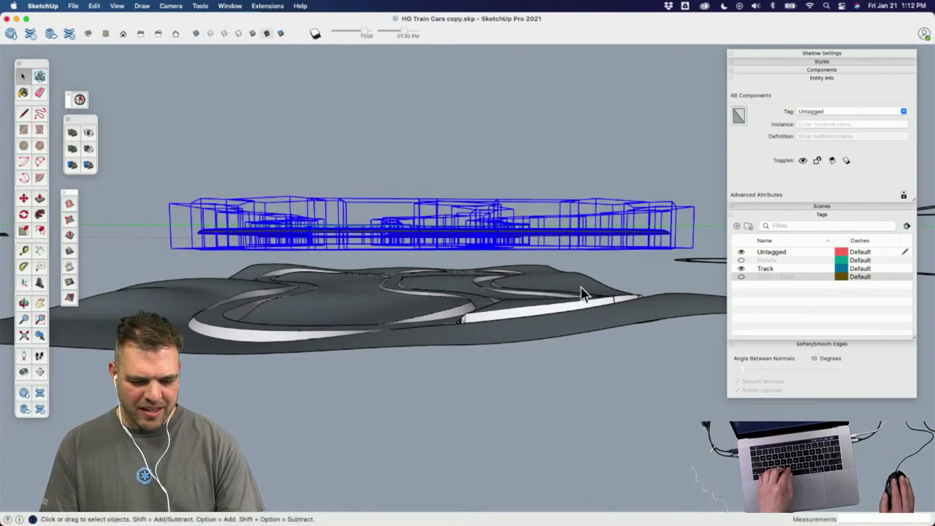
Step: Show the Panels and Track - base tags again and group the 48 track pieces
left_click(741, 260)
left_click(741, 276)
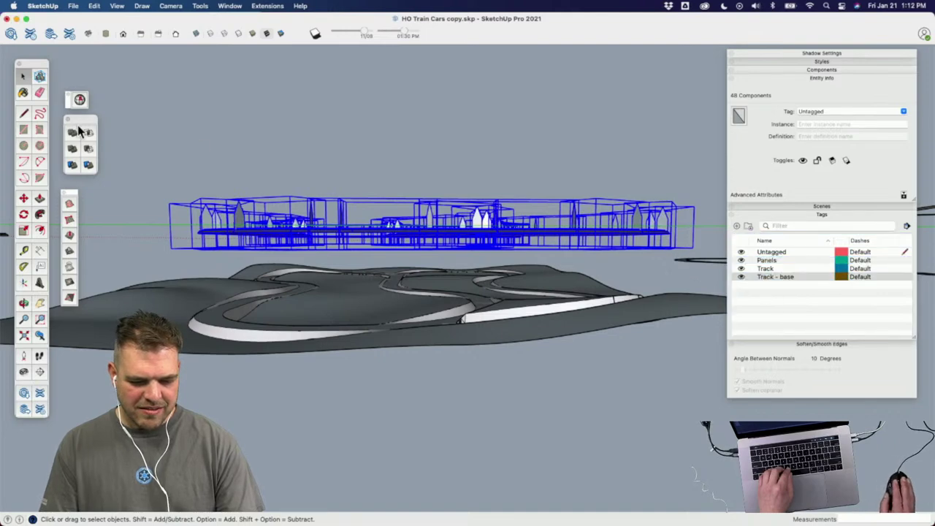
left_click_drag(670, 247, 202, 144)
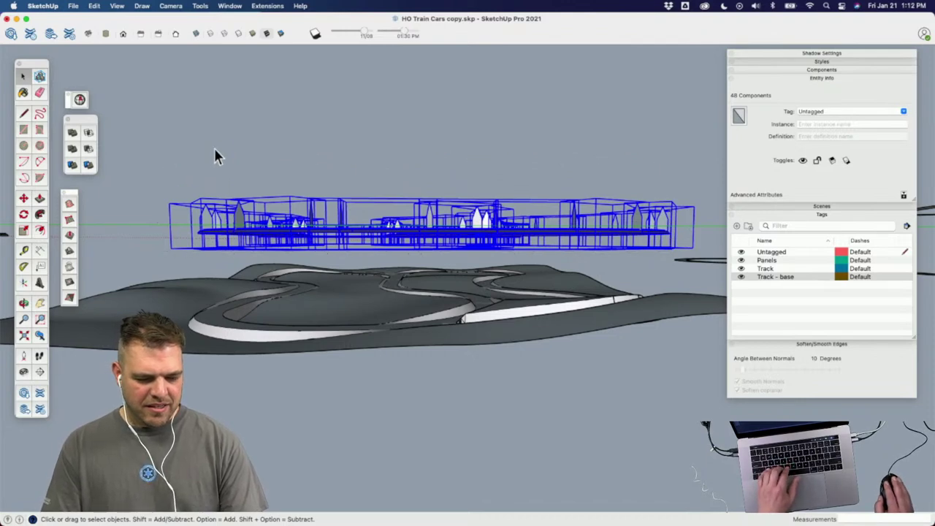
key("super+g")
middle_click_drag(325, 263, 204, 198)
scroll(374, 248, "up", 5)
Step: Move the grouped track down to its lower height and hide the Panels tag
key("m")
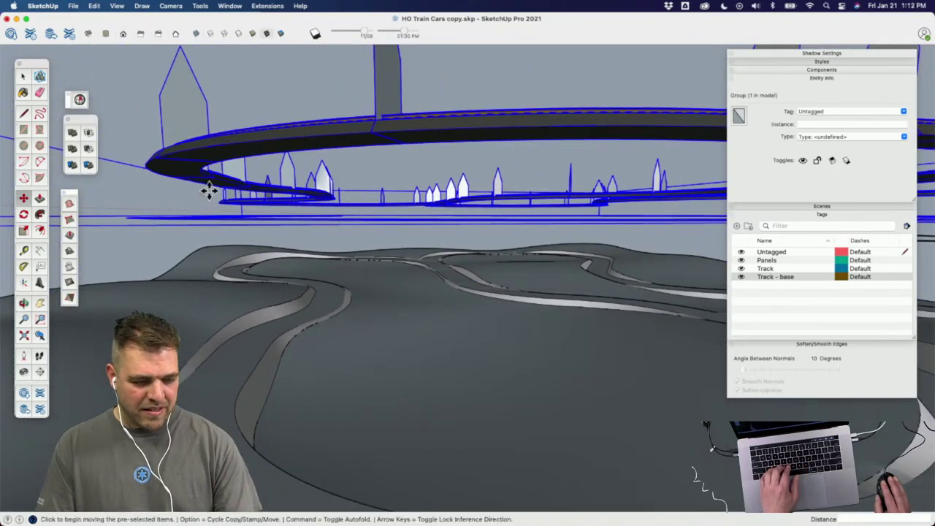
left_click(195, 161)
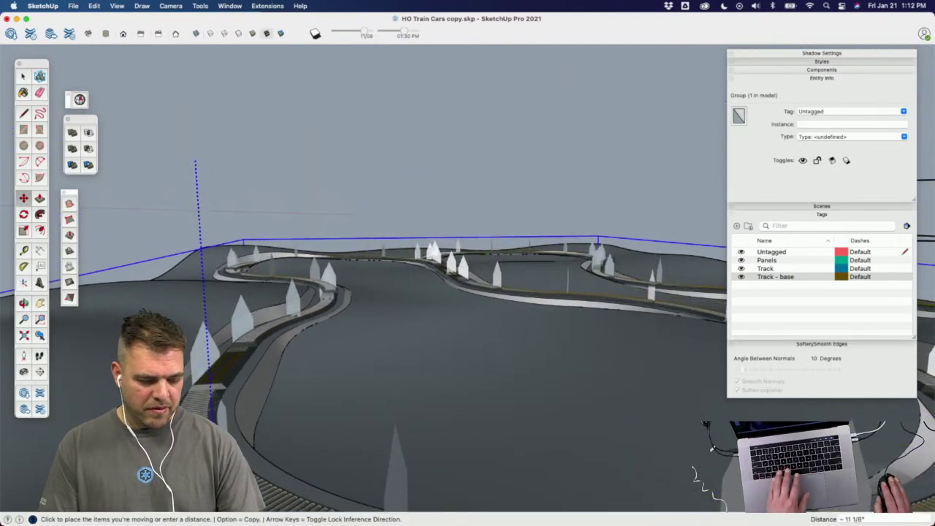
left_click(212, 417)
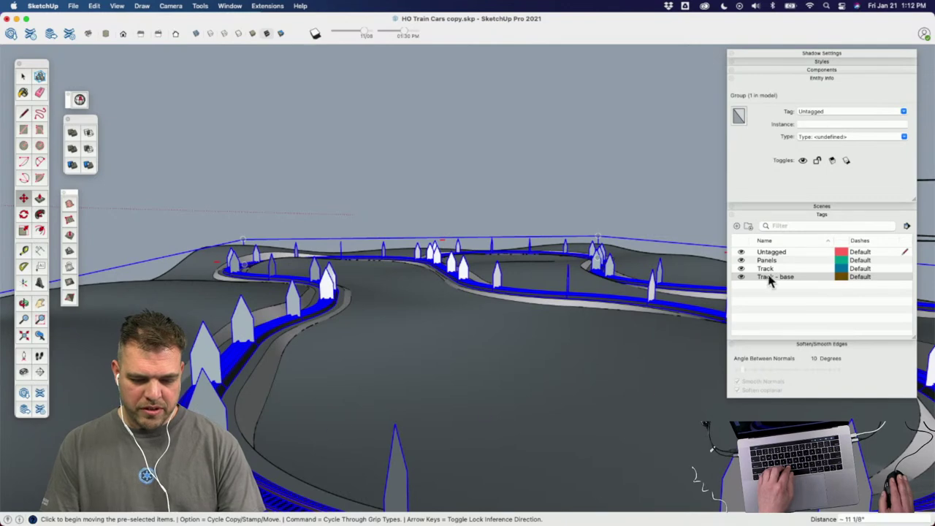
left_click(741, 260)
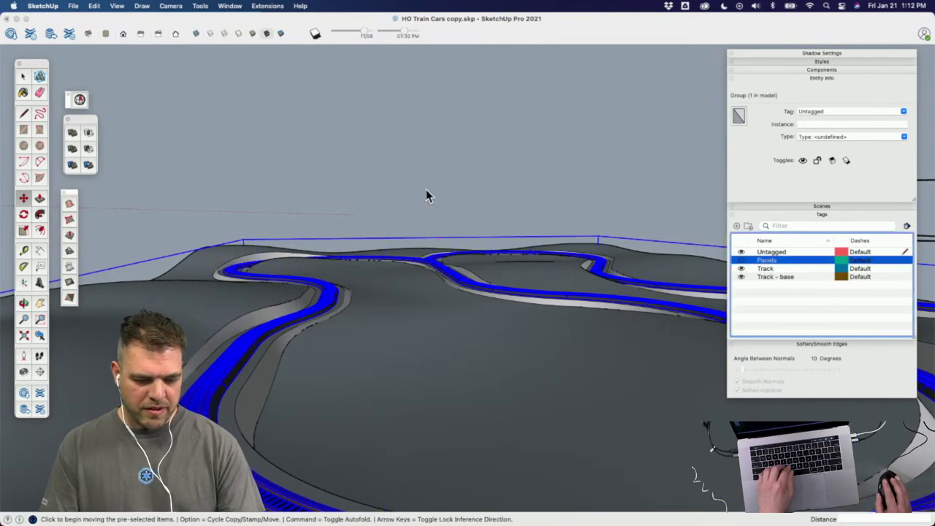
left_click(431, 162)
left_click(449, 169)
key("space")
left_click(448, 170)
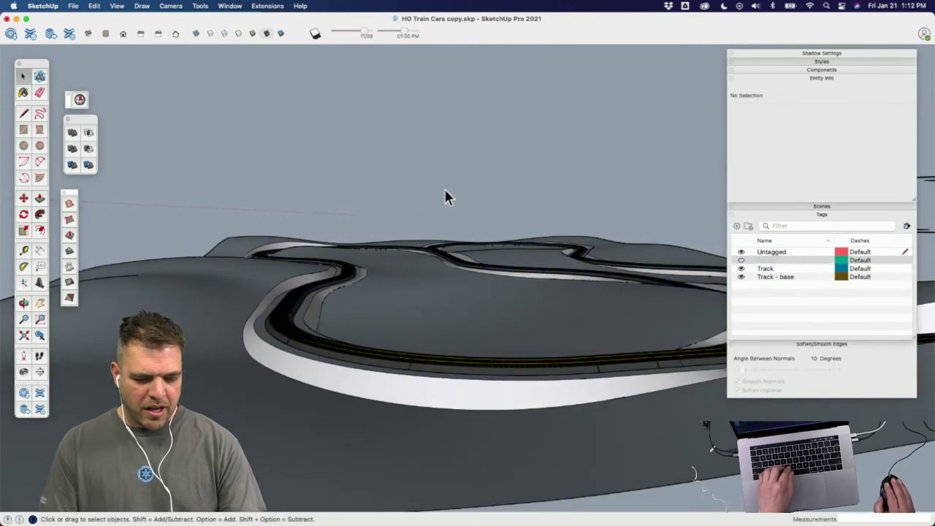
middle_click_drag(447, 197, 465, 371)
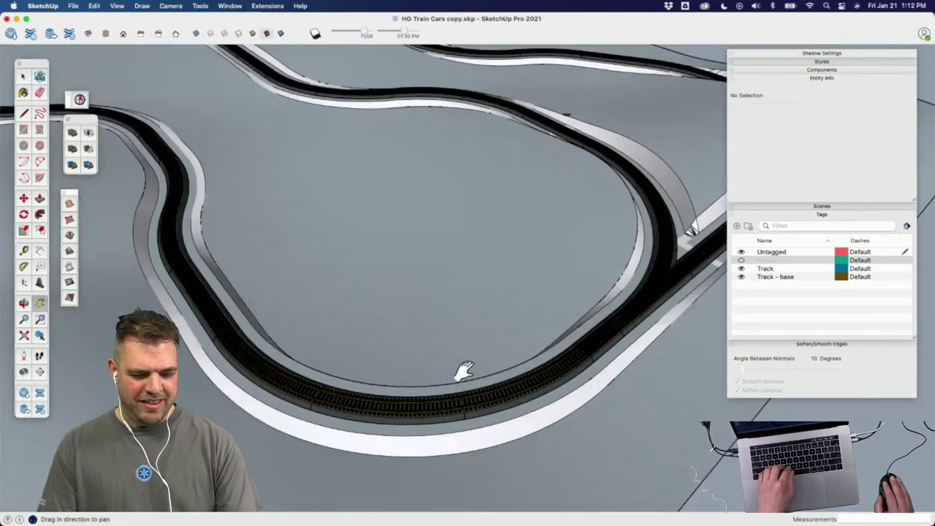
scroll(464, 371, "down", 5)
middle_click_drag(455, 299, 419, 287, "shift")
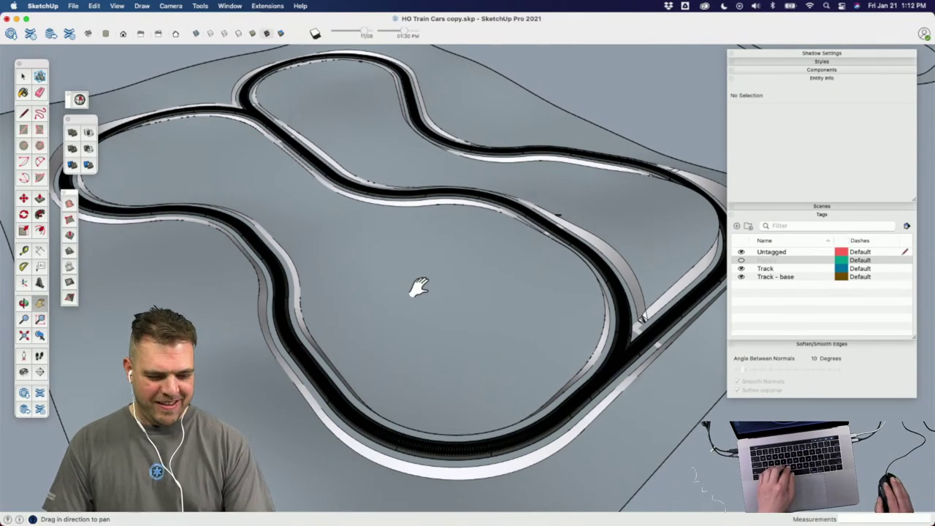
middle_click_drag(426, 288, 474, 340)
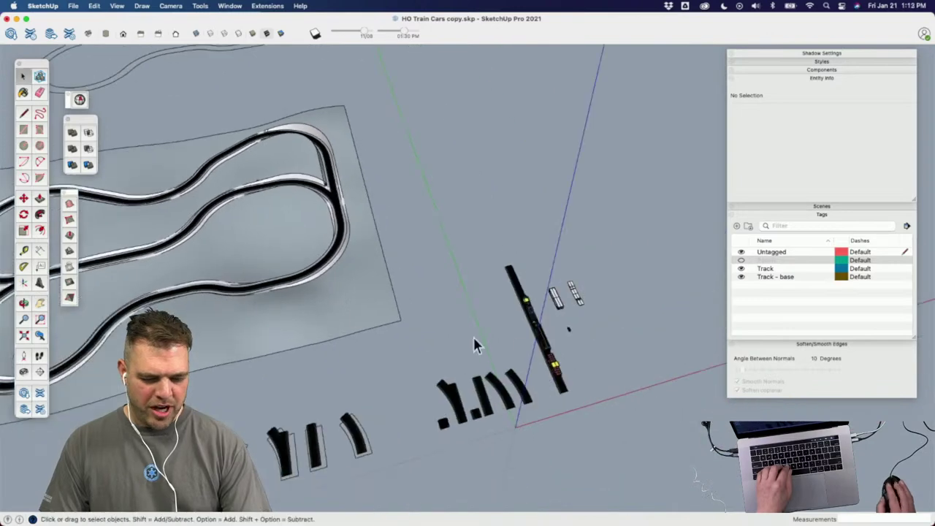
Step: Copy the Santa Fe locomotive, boxcar and caboose with Move and Option
scroll(548, 333, "up", 6)
left_click(512, 314)
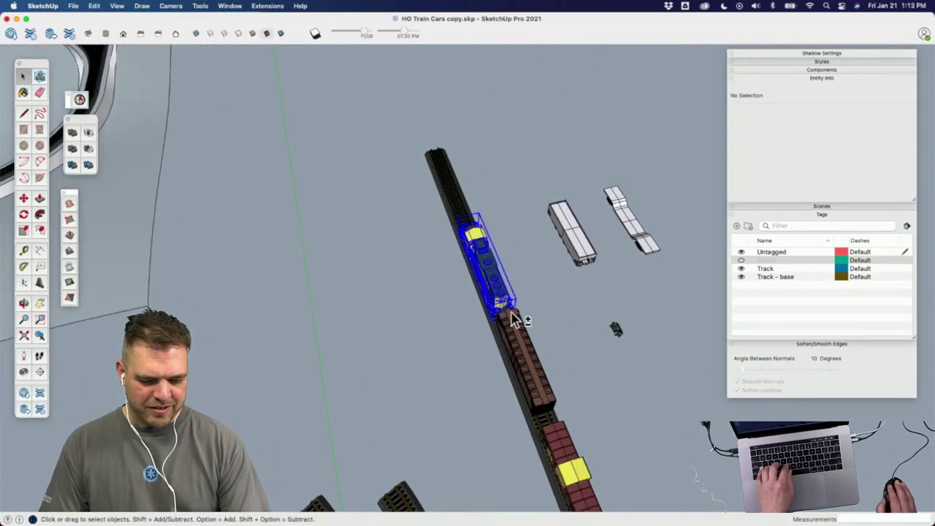
left_click(537, 408, "shift")
left_click(562, 462, "shift")
middle_click_drag(594, 438, 520, 277)
key("m")
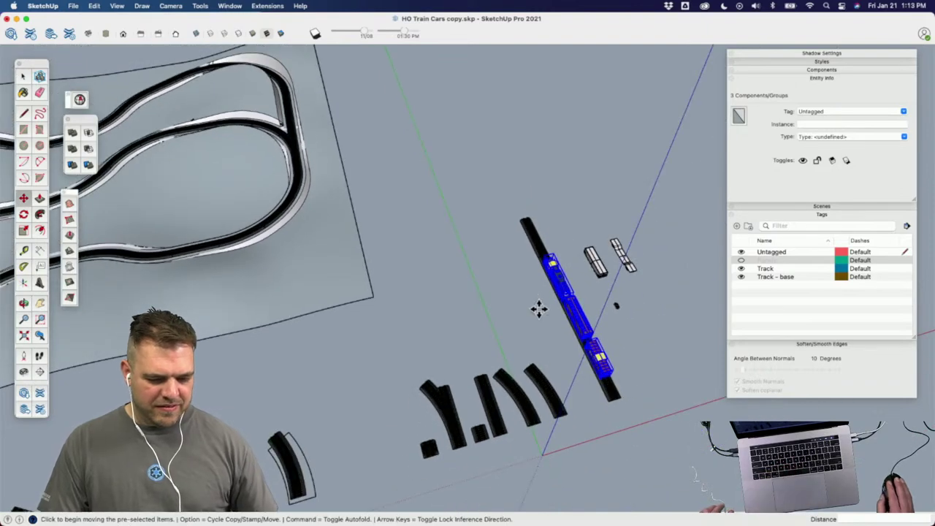
left_click(539, 309)
key("alt")
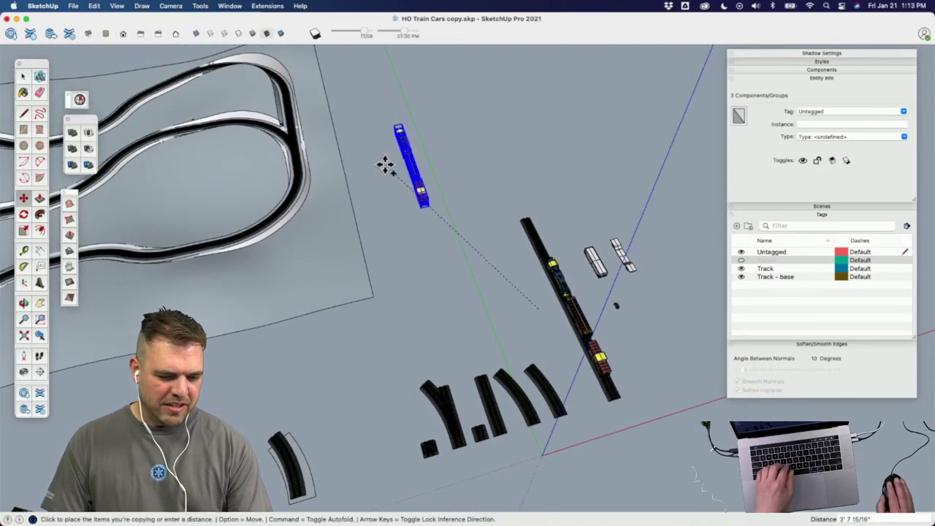
middle_click_drag(417, 209, 528, 256)
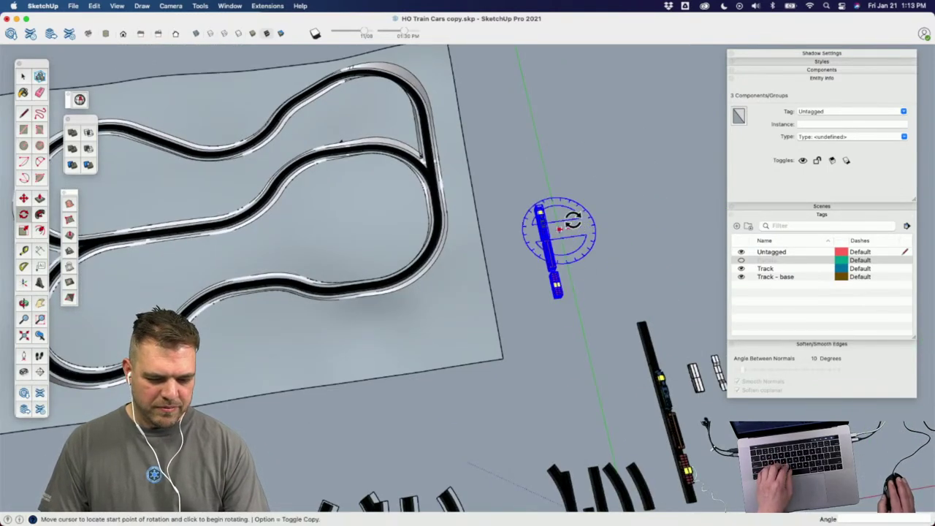
Step: Rotate the copied train 90° and set it down on the track
left_click(572, 221)
left_click(584, 244)
mouse_move(553, 270)
middle_mouse_down()
mouse_move(604, 246)
mouse_move(661, 192)
mouse_move(620, 267)
mouse_move(552, 280)
middle_mouse_up()
key("m")
left_click(567, 257)
scroll(212, 315, "up", 10)
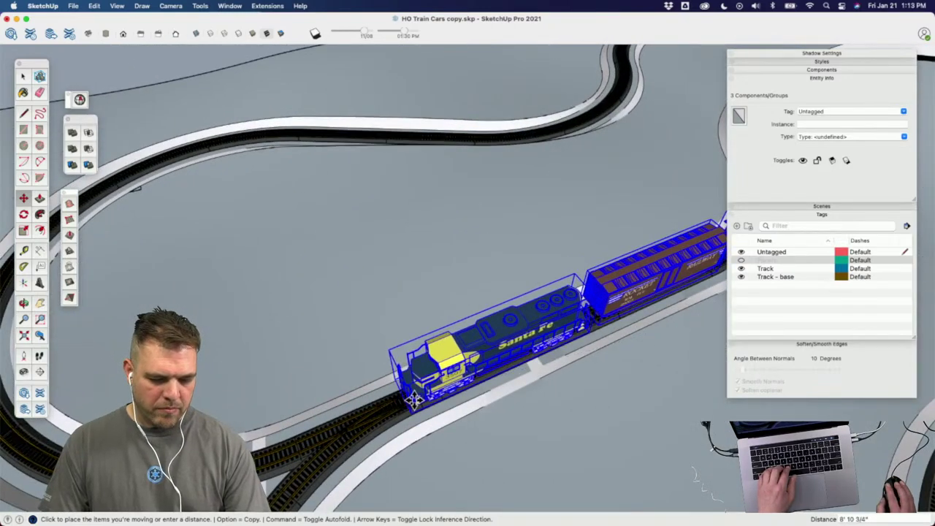
scroll(348, 379, "down", 5)
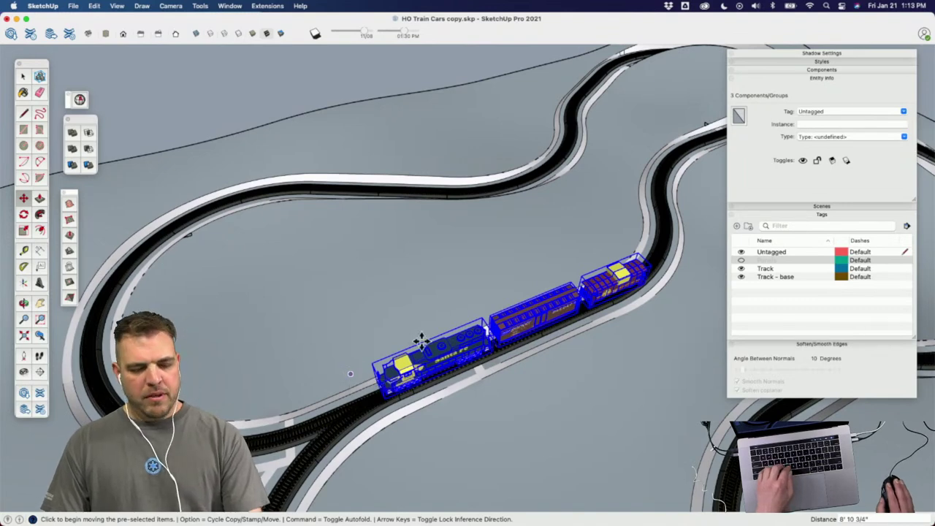
left_click(443, 291)
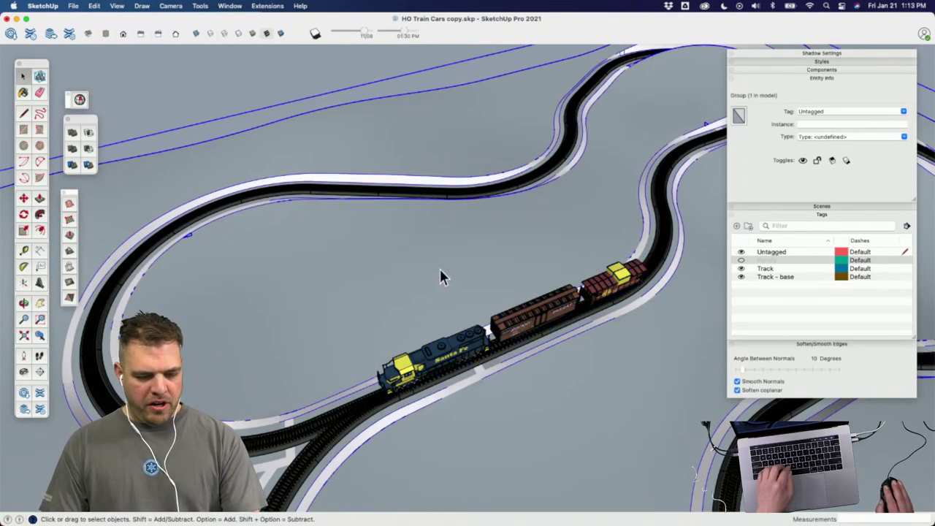
scroll(450, 333, "up", 10)
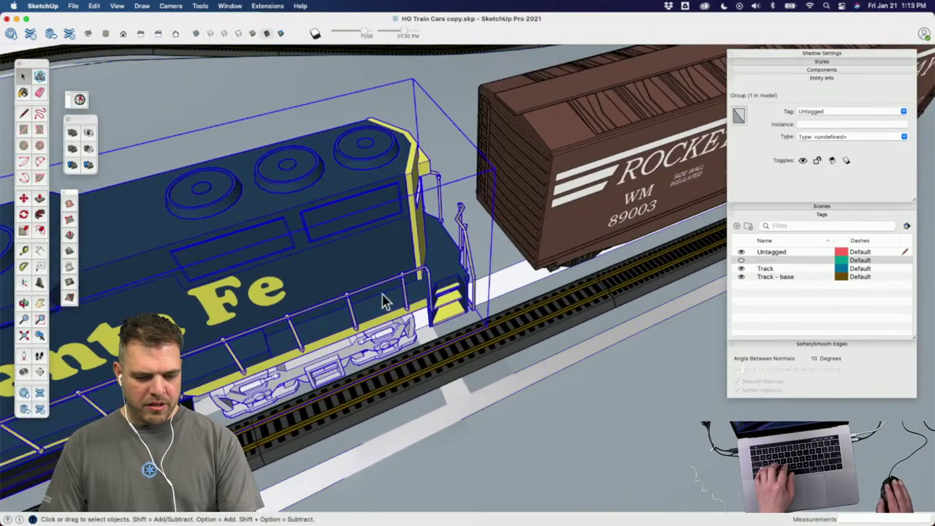
scroll(538, 250, "down", 5)
Step: Group the copied locomotive, boxcar and caboose into one train
left_click(526, 260, "shift")
scroll(629, 190, "down", 4)
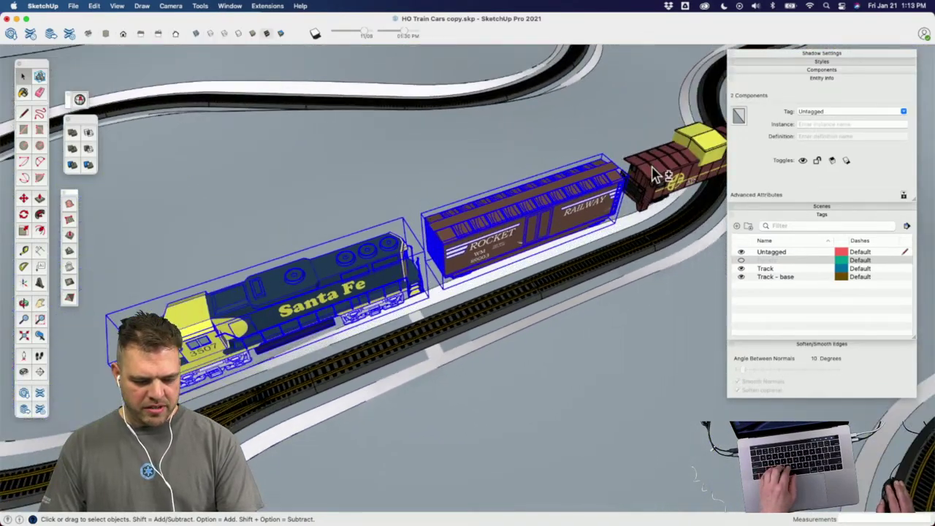
left_click(653, 174, "shift")
key("super+g")
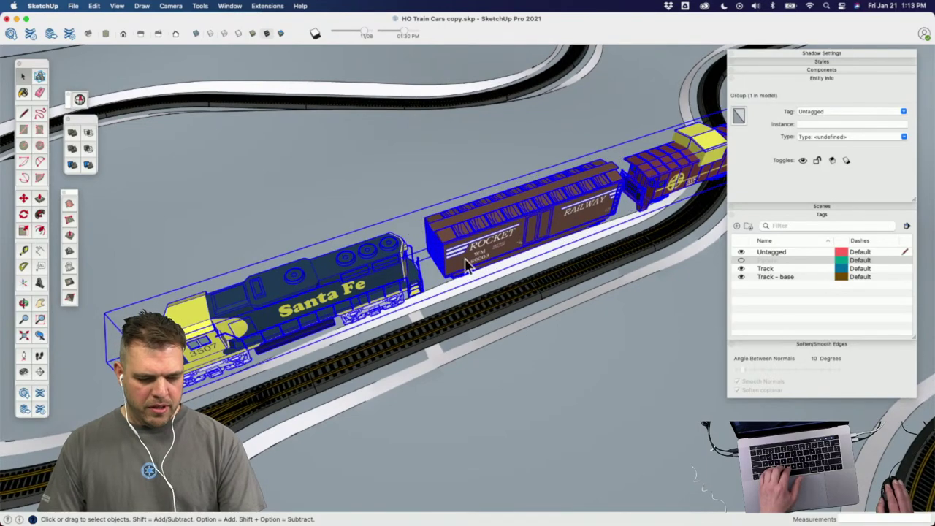
middle_click_drag(515, 226, 387, 260)
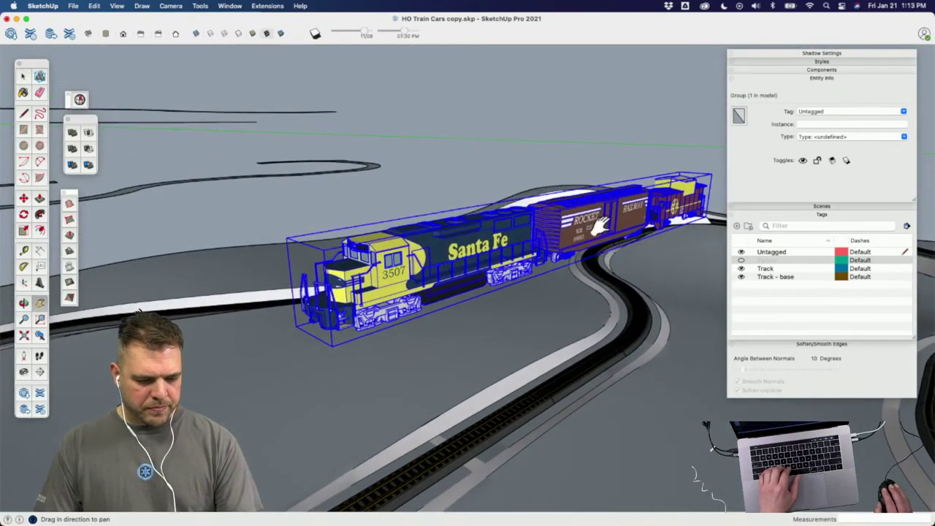
middle_click_drag(599, 225, 314, 292)
scroll(359, 273, "up", 6)
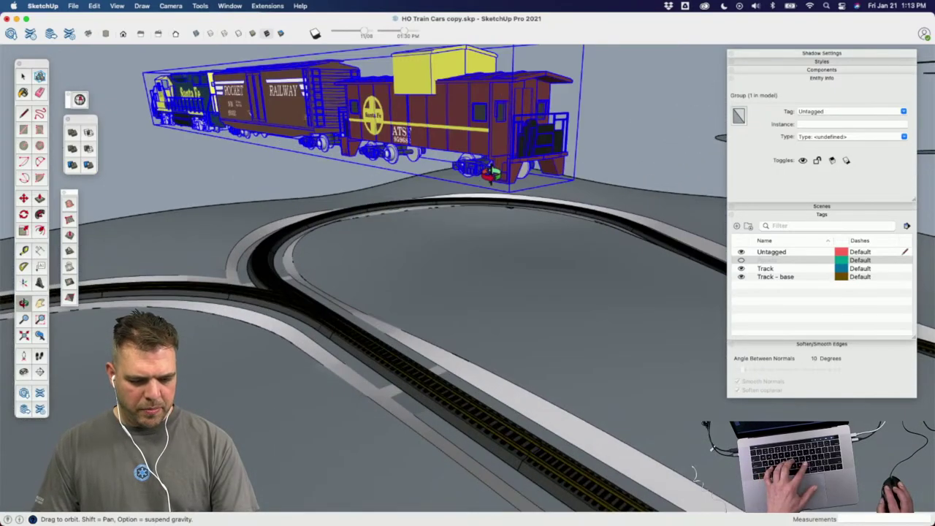
scroll(474, 165, "up", 10)
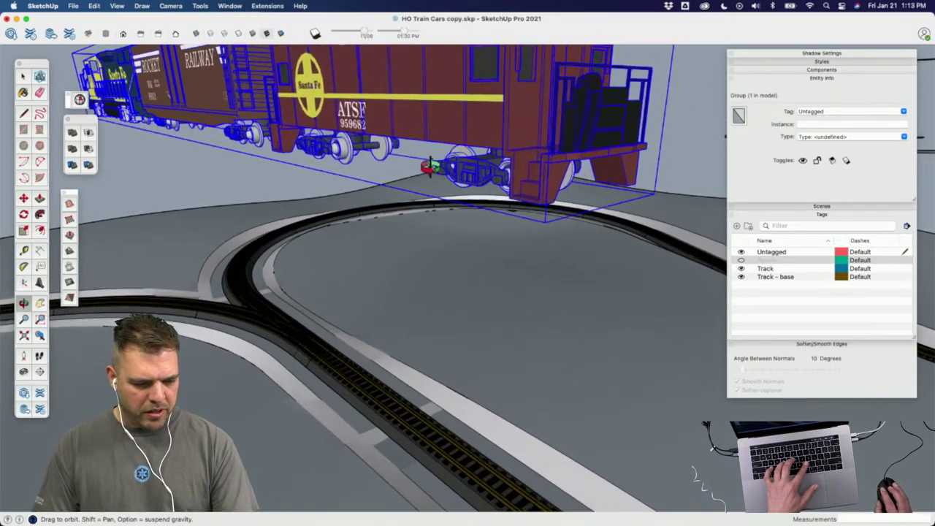
Step: Align the grouped train by its wheel truck so the wheels rest on the rails
key("m")
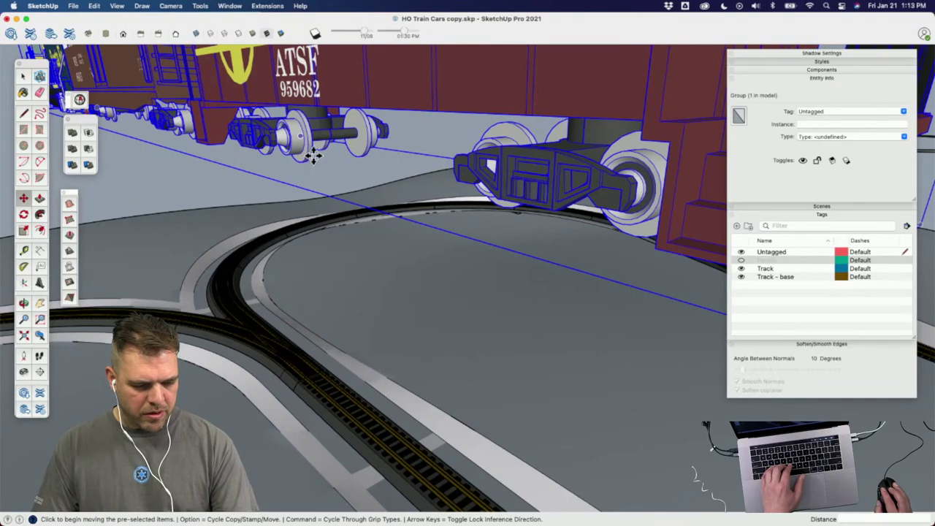
middle_click_drag(310, 157, 305, 38)
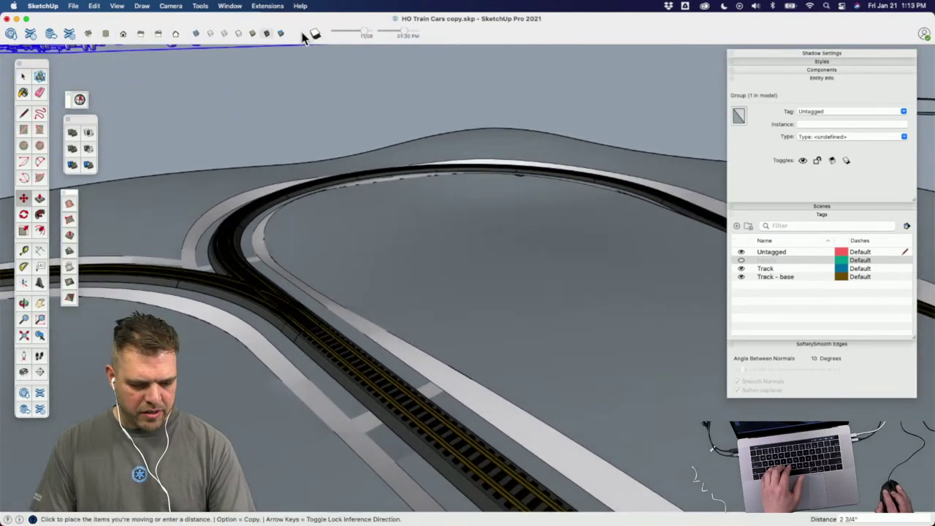
scroll(504, 467, "up", 6)
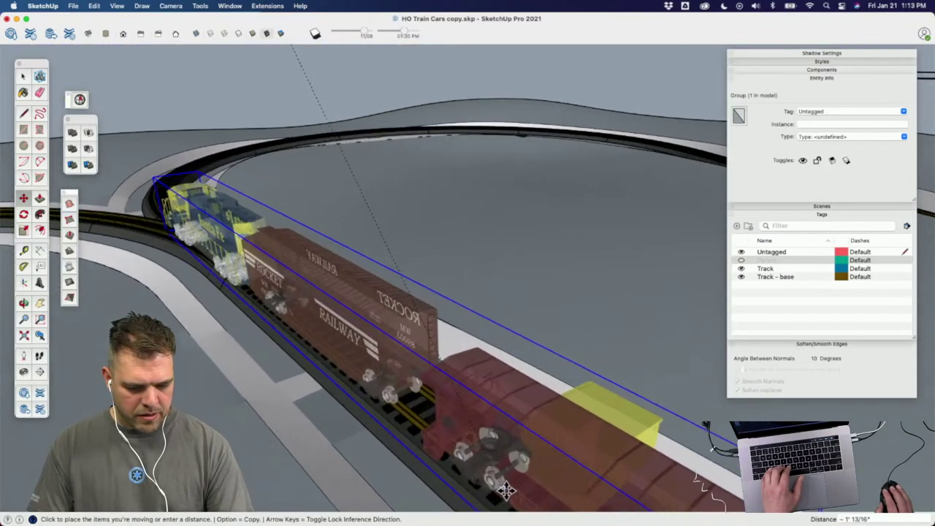
scroll(509, 491, "up", 5)
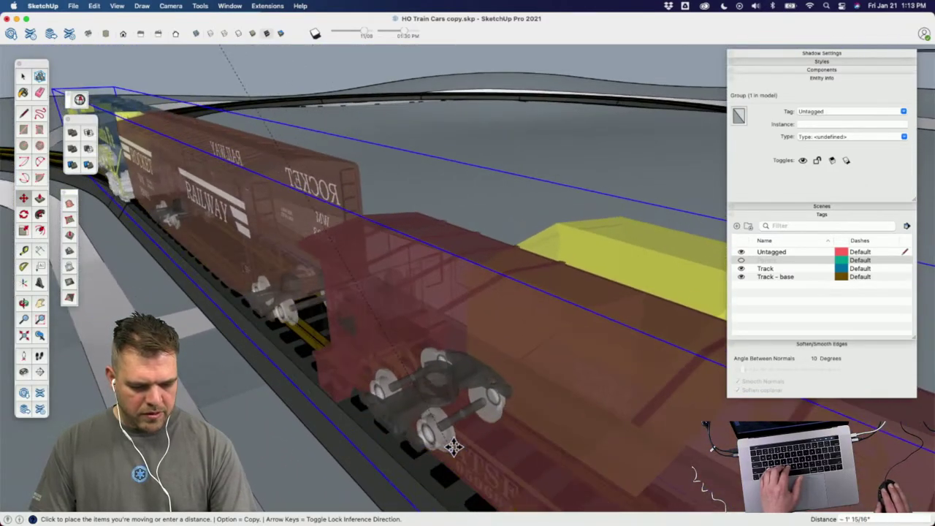
scroll(433, 401, "up", 8)
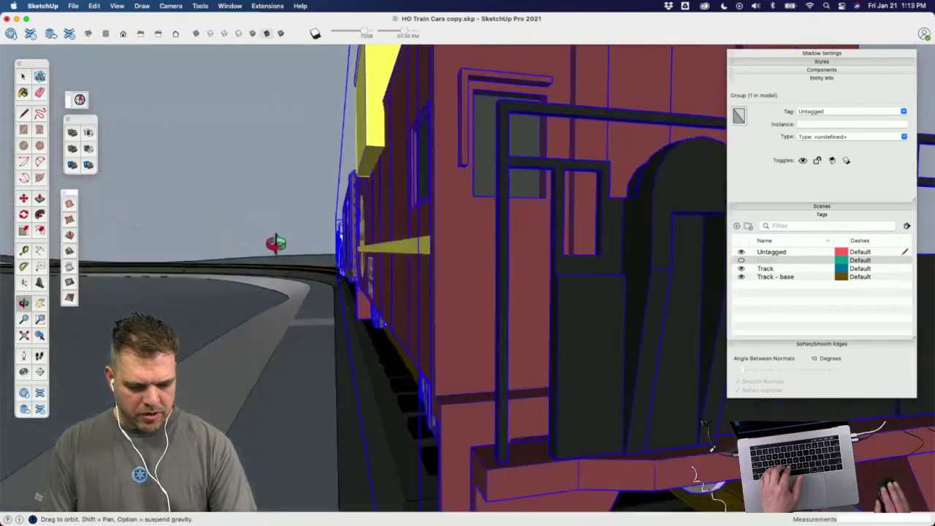
middle_click_drag(438, 309, 447, 338)
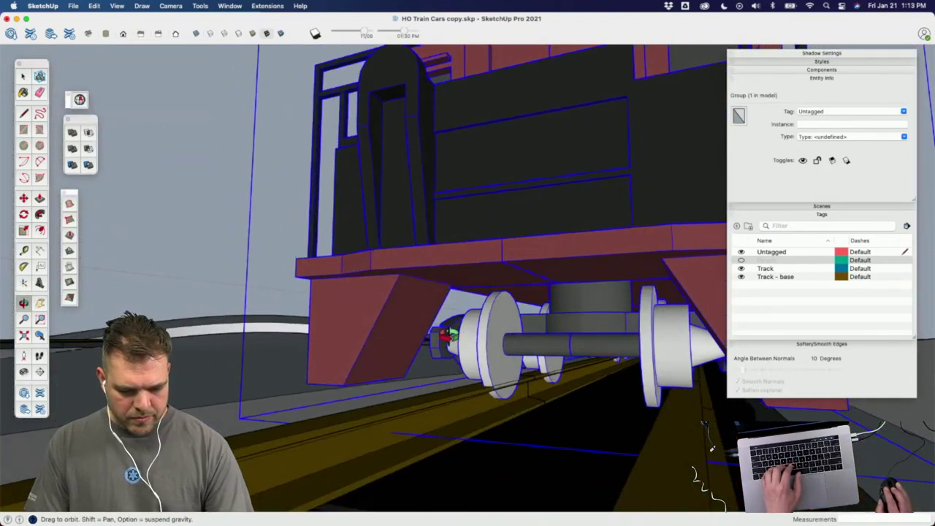
left_click(654, 393)
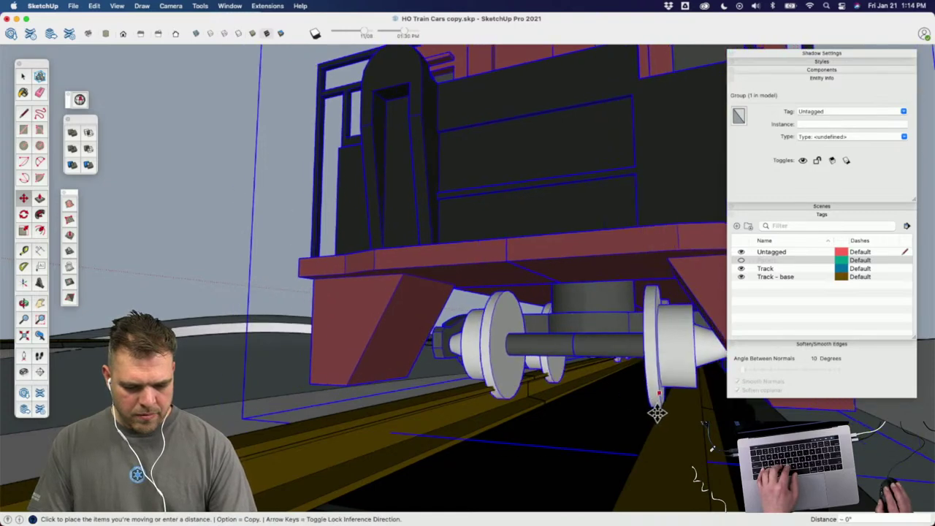
key("h")
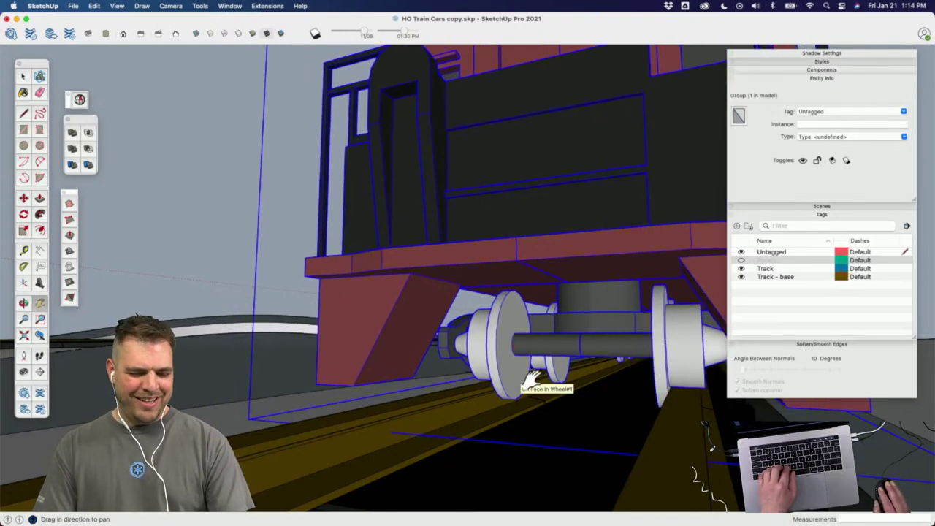
middle_click_drag(521, 393, 516, 309)
scroll(515, 308, "down", 6)
key("space")
Step: Open the grouped train for editing, showing the rest of the model
left_click(543, 277)
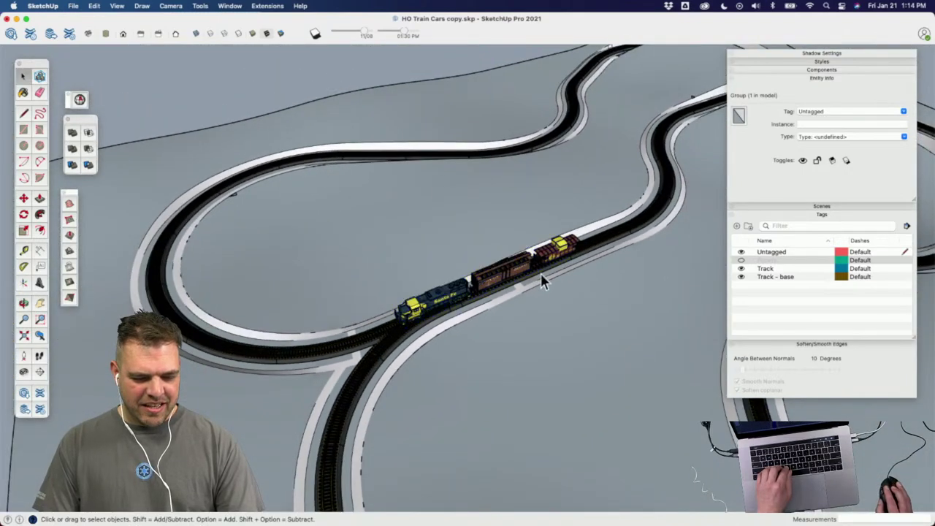
left_click(572, 267)
left_click(577, 248)
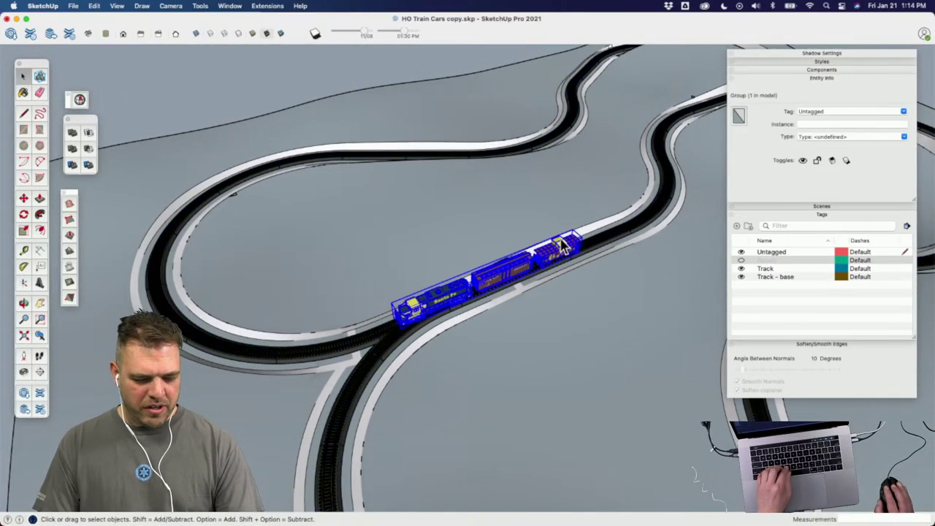
double_click(562, 247)
left_click(564, 251)
key("h")
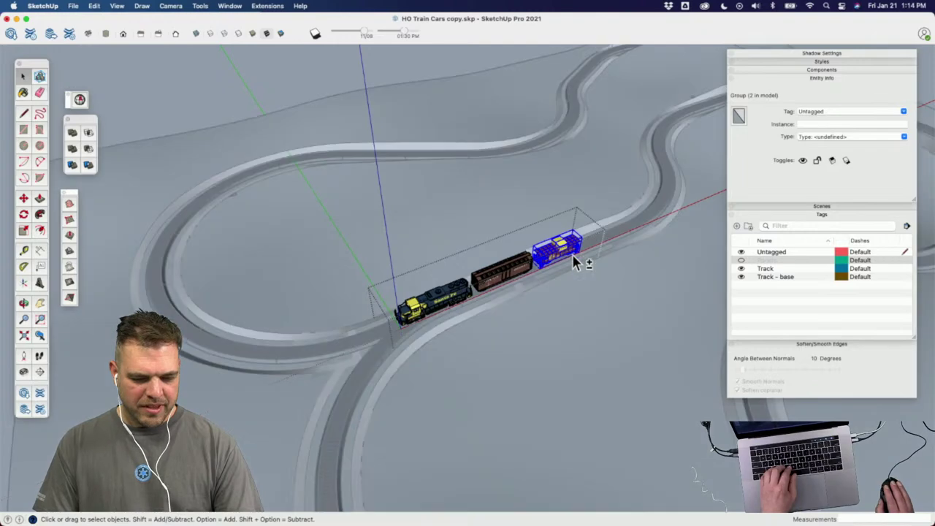
scroll(610, 241, "up", 5)
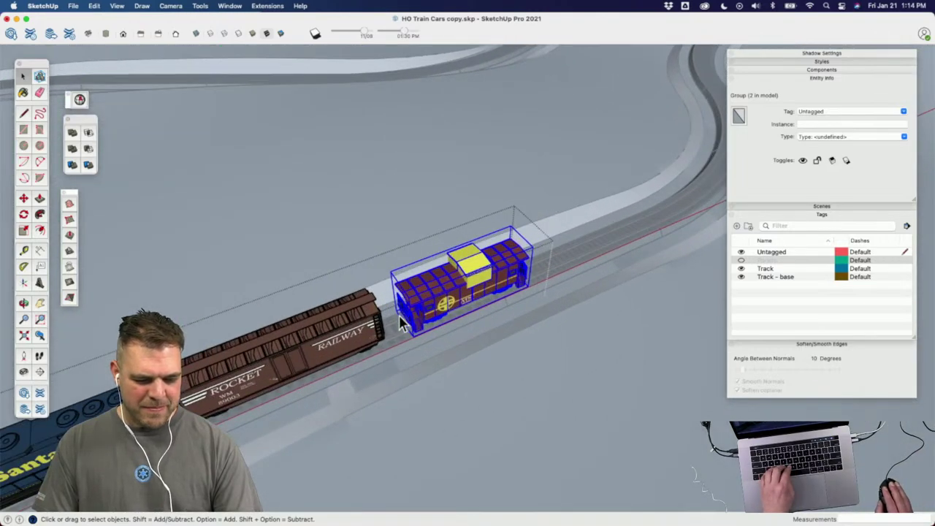
Step: Copy the brown Rocket boxcar onto the track with Move and Option
left_click(343, 326)
key("m")
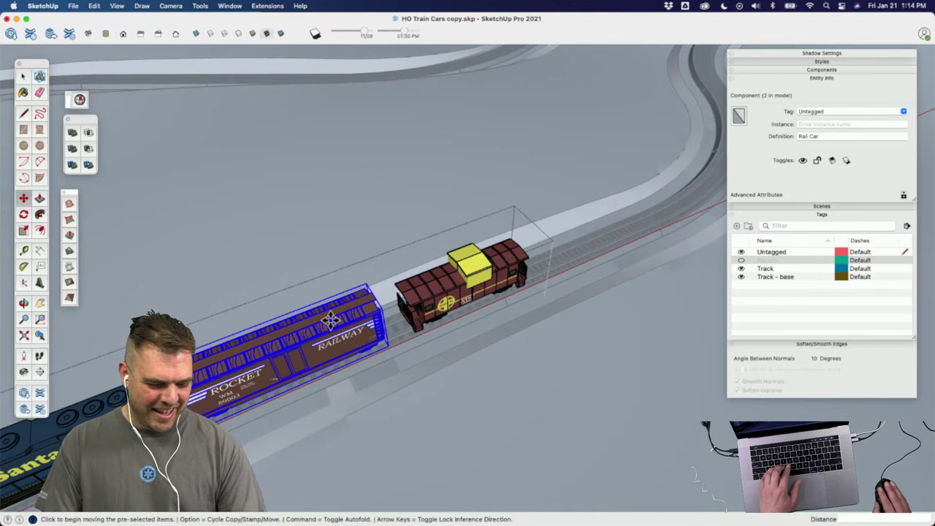
key("alt")
left_click(247, 343)
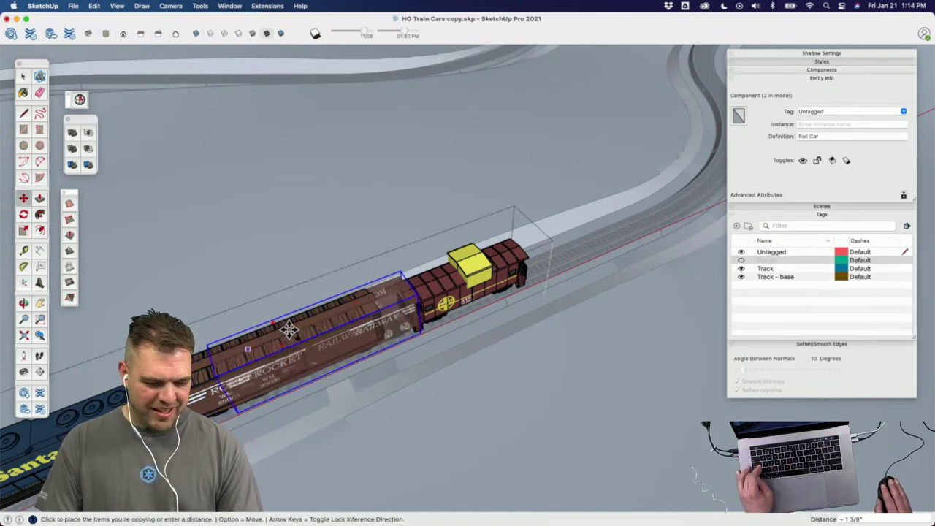
left_click(397, 229)
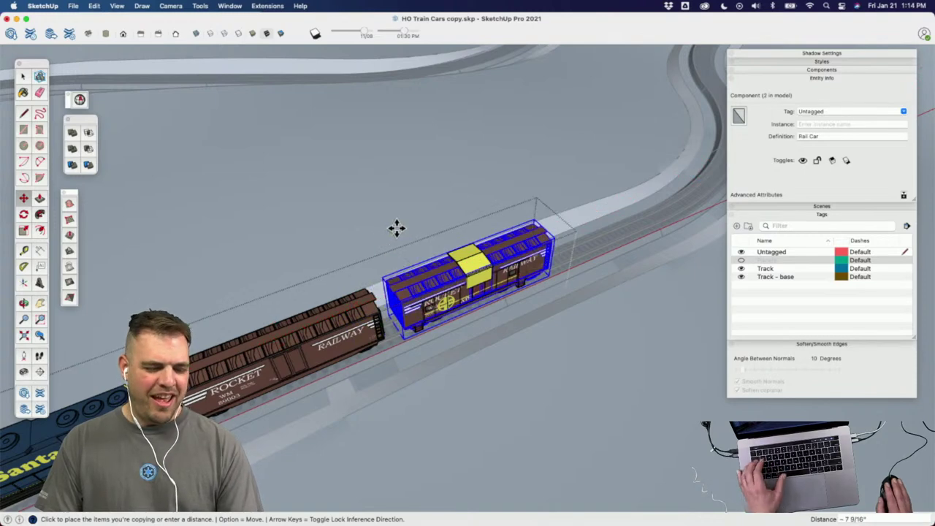
key("space")
Step: Move the caboose forward along the track to make room for the new car
double_click(477, 264)
key("m")
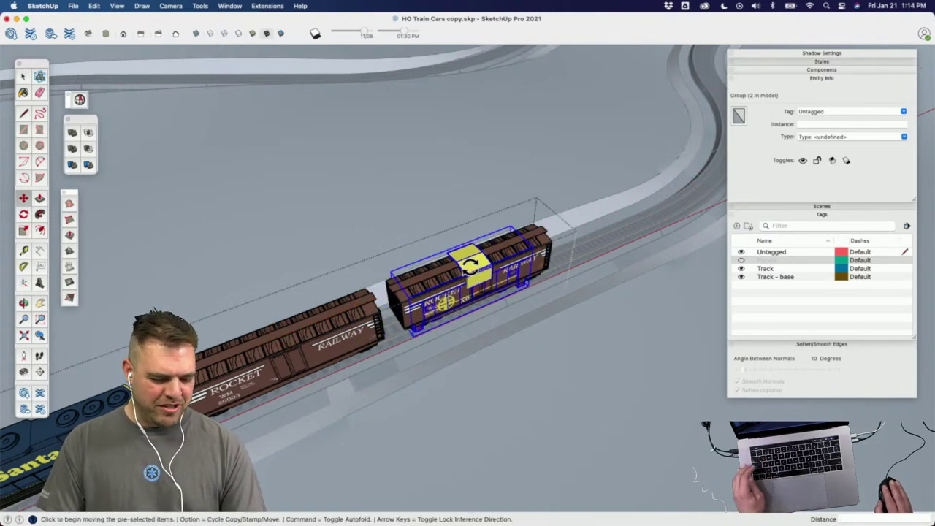
left_click(409, 284)
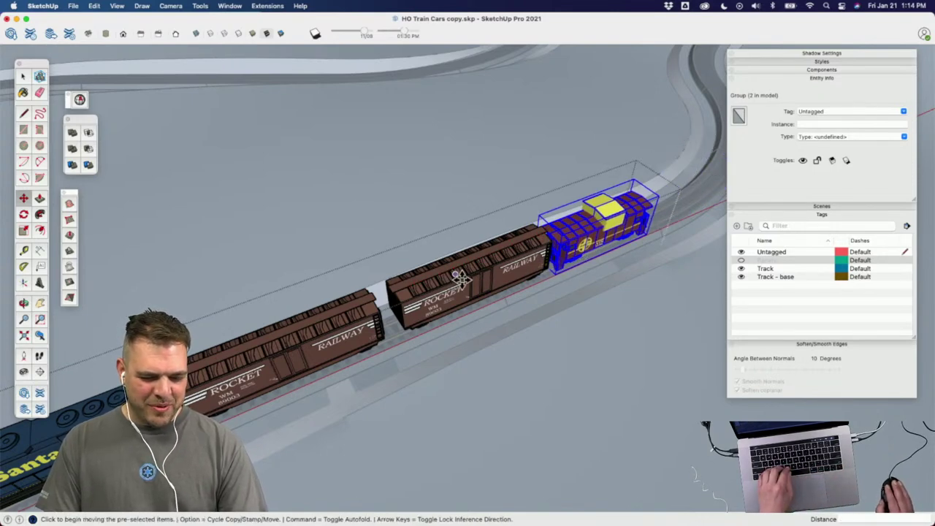
middle_click_drag(461, 277, 403, 292)
key("space")
Step: Place the copied boxcar between the first boxcar and the caboose
left_click(422, 283)
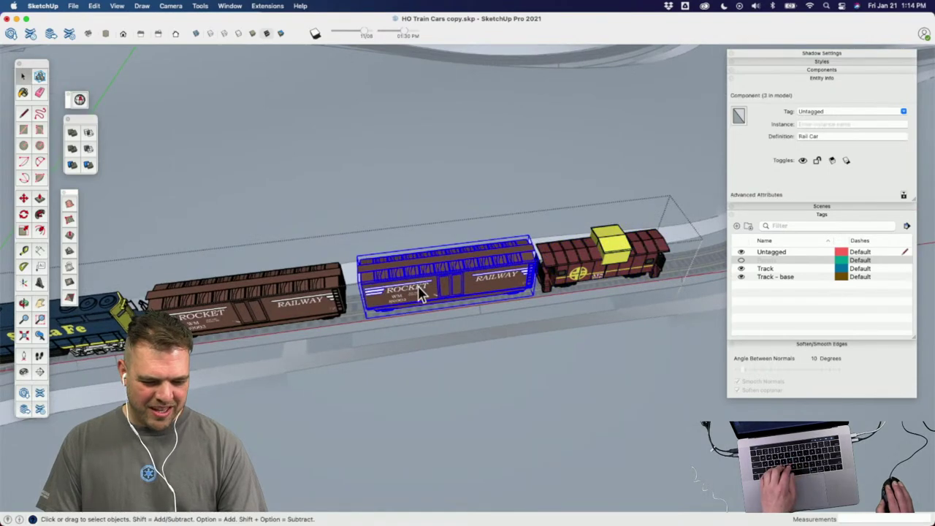
key("m")
scroll(420, 292, "up", 3)
left_click(420, 292)
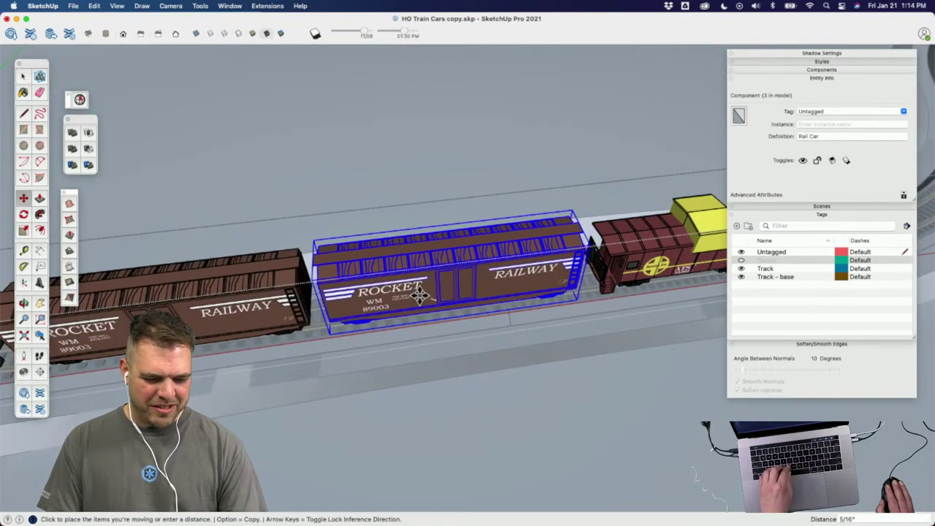
left_click(420, 294)
key("space")
scroll(438, 296, "down", 3)
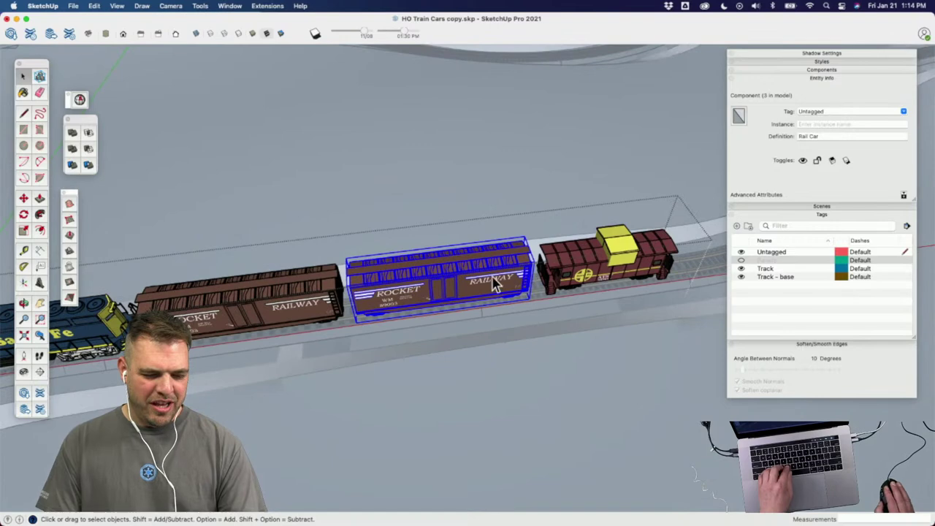
scroll(482, 290, "down", 3)
Step: Clear the selection and orbit to review the whole train on the layout
middle_click_drag(409, 349, 501, 175)
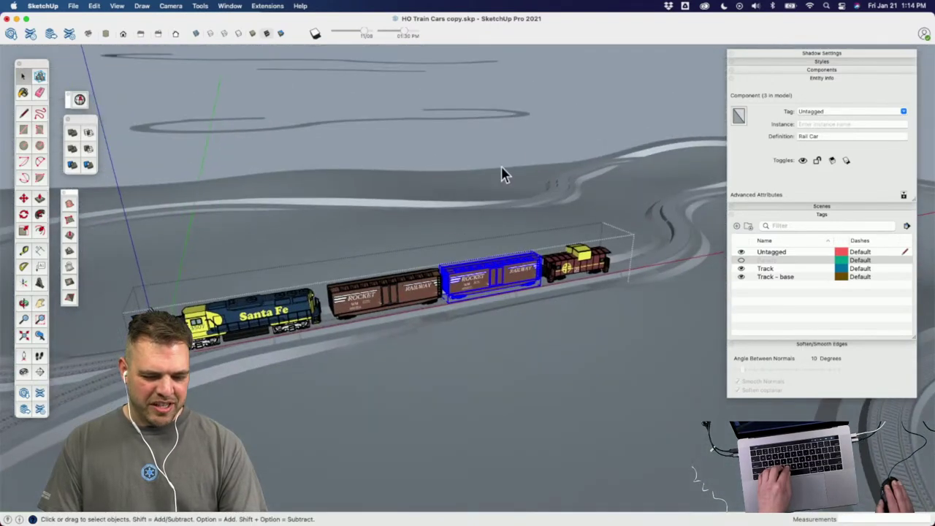
left_click(518, 149)
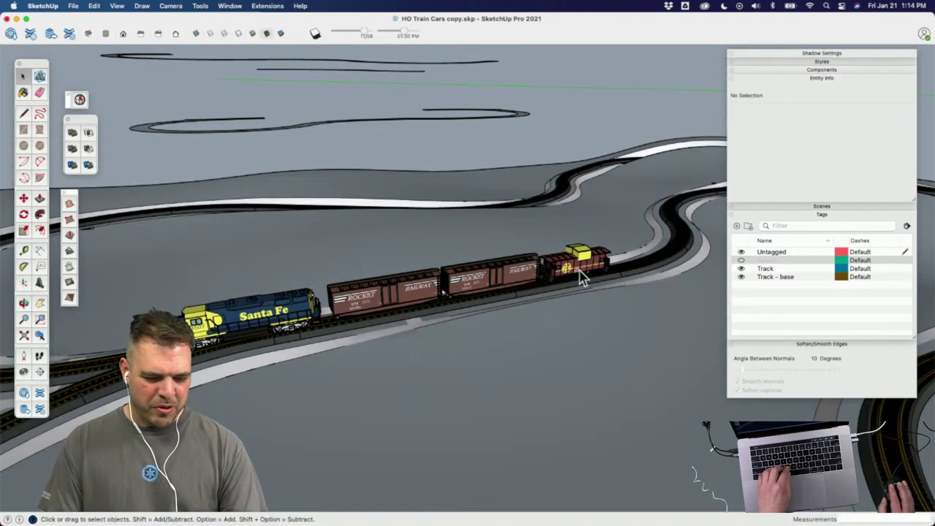
scroll(558, 278, "up", 4)
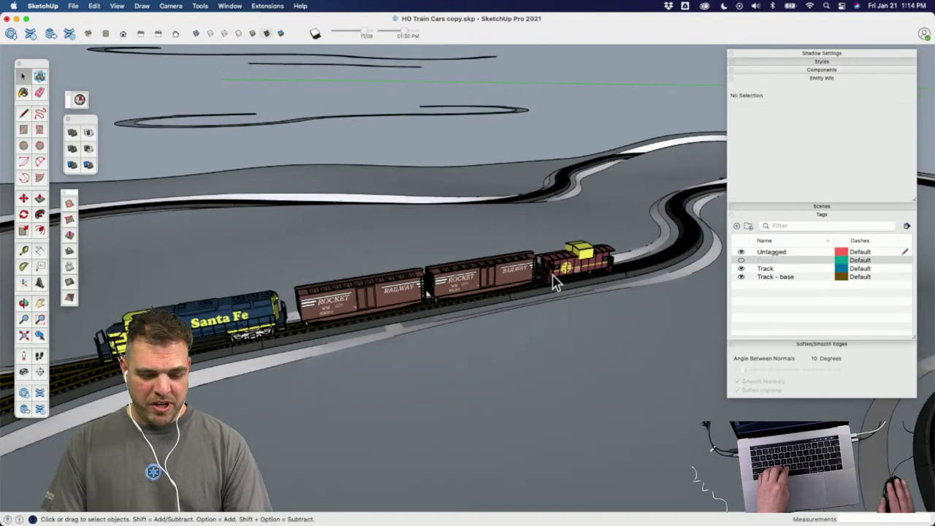
middle_click_drag(406, 282, 312, 415)
scroll(312, 414, "down", 10)
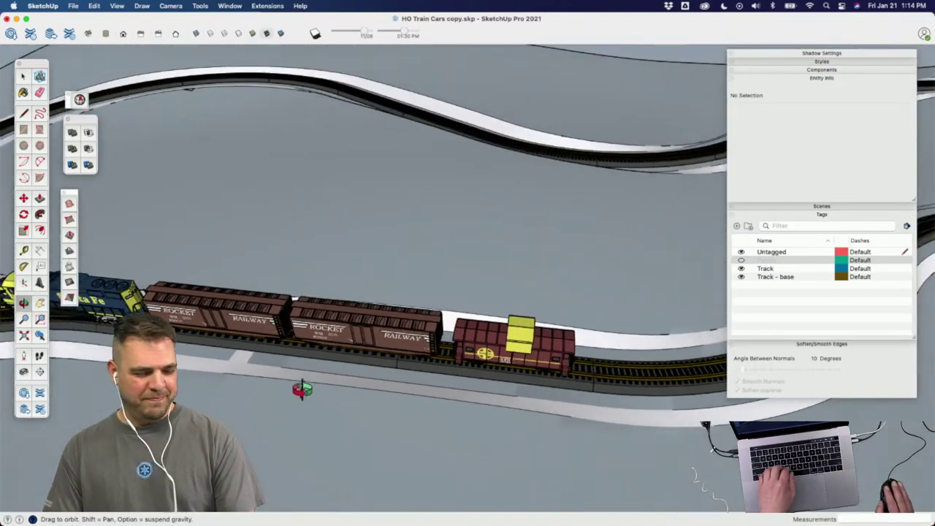
middle_click_drag(315, 381, 369, 410)
scroll(369, 411, "up", 3)
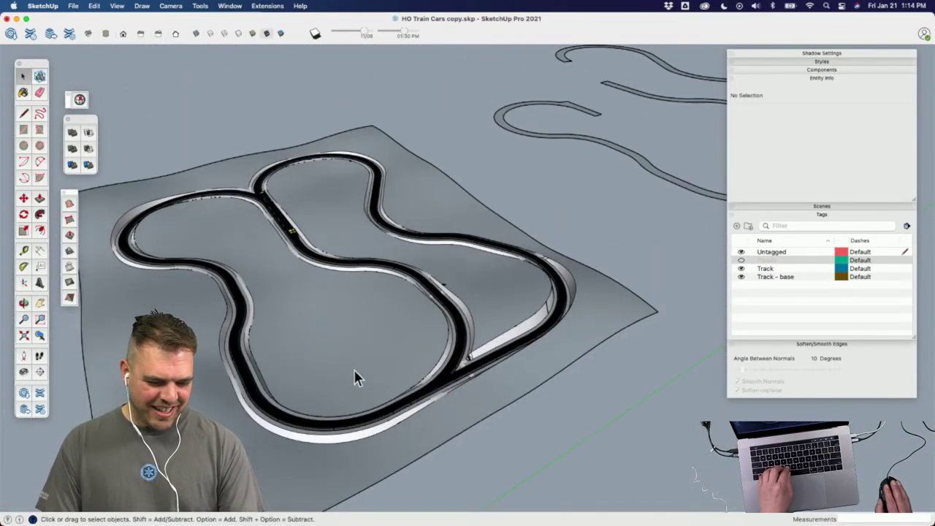
Step: Open the terrain base group and reverse the base surface's face orientation
double_click(357, 372)
left_click(360, 369)
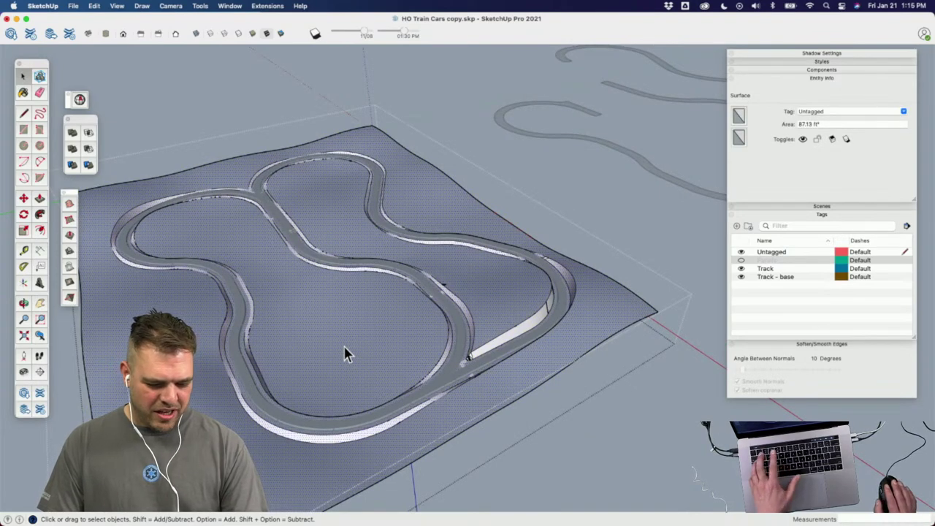
key("shift+r")
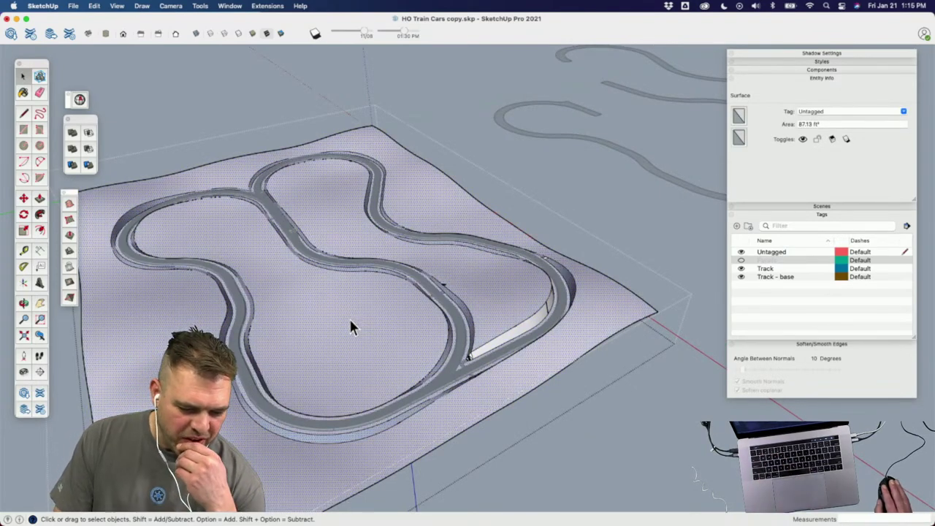
right_click(304, 320)
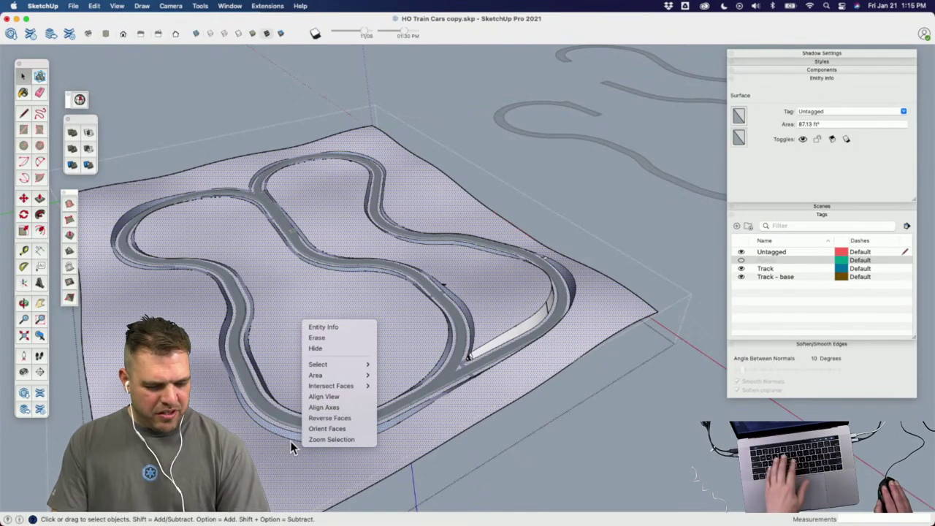
left_click(296, 349)
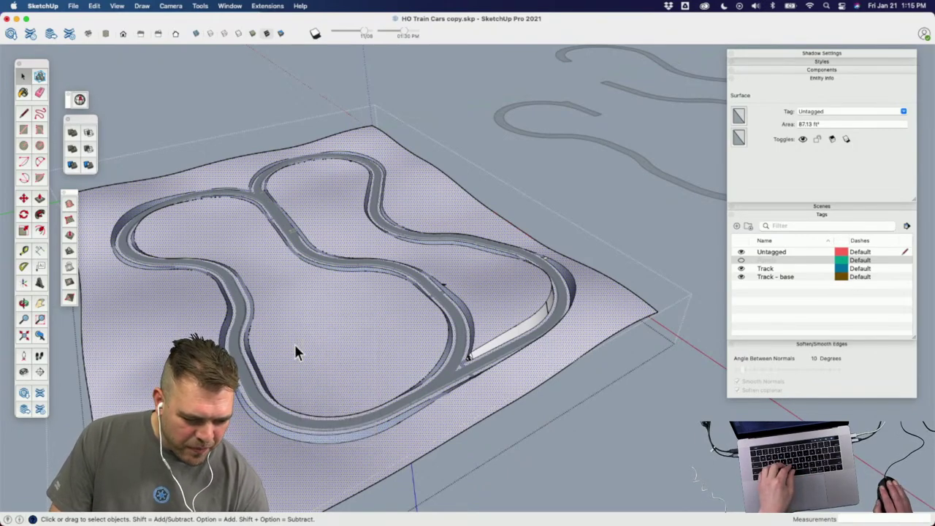
Step: Apply Orient Faces to the connected terrain faces from the base face
scroll(284, 358, "up", 5)
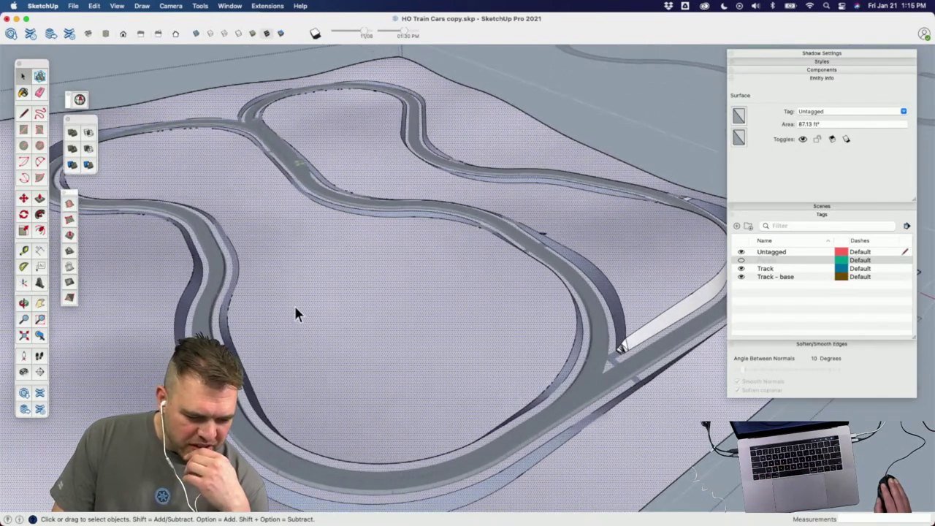
right_click(298, 293)
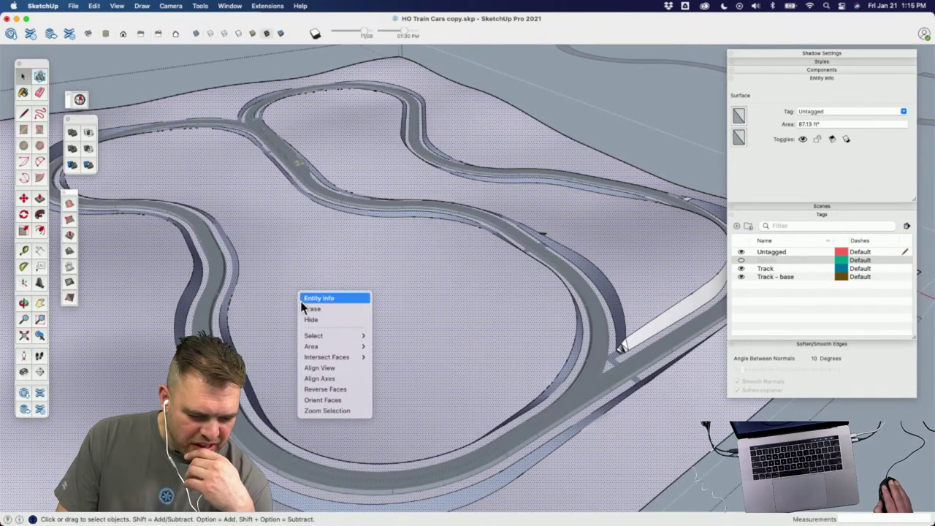
left_click(336, 401)
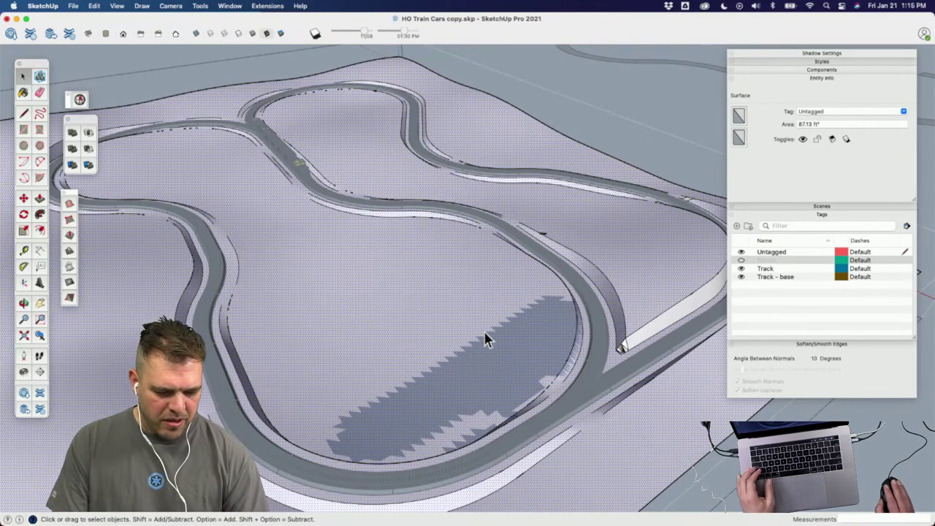
right_click(411, 345)
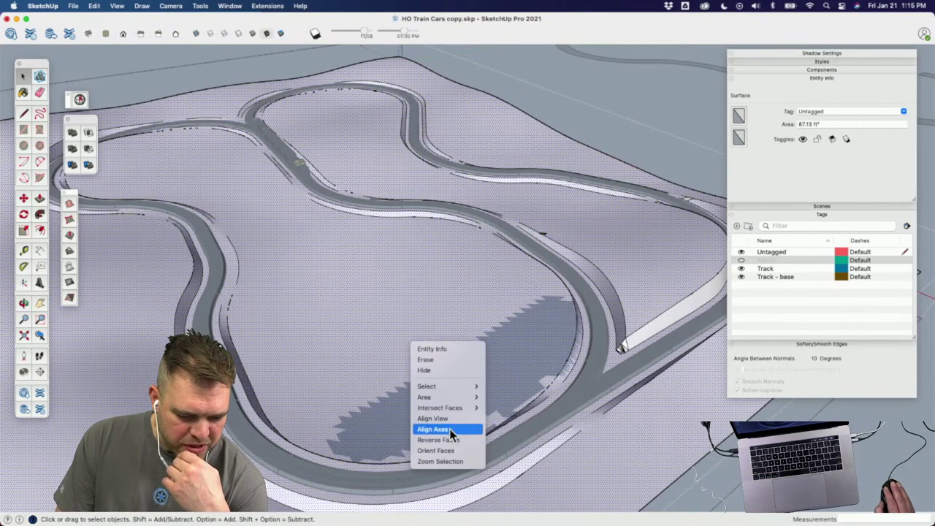
left_click(435, 451)
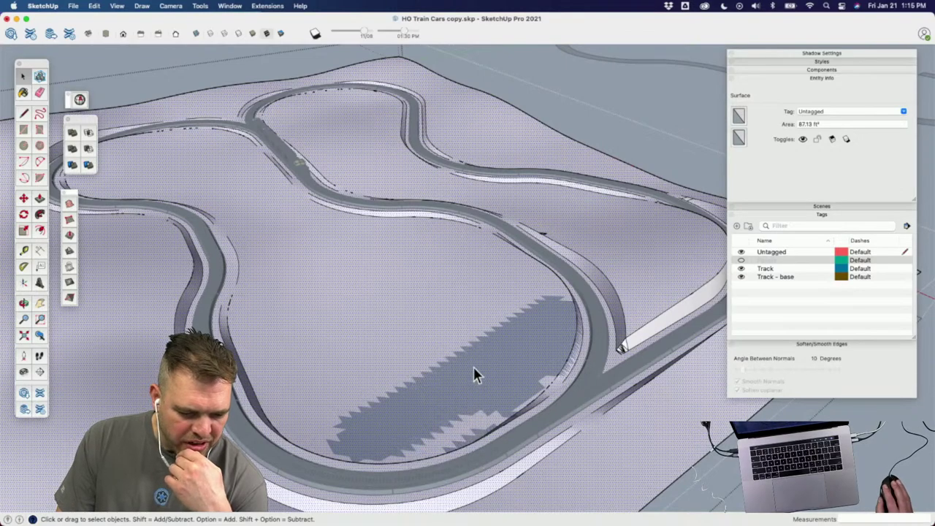
scroll(429, 267, "down", 5)
scroll(380, 215, "up", 3)
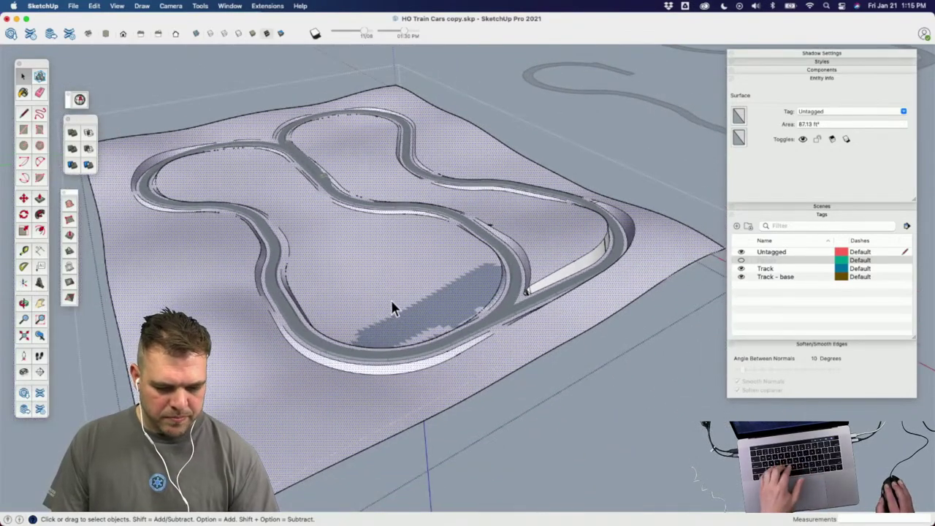
scroll(420, 293, "up", 6)
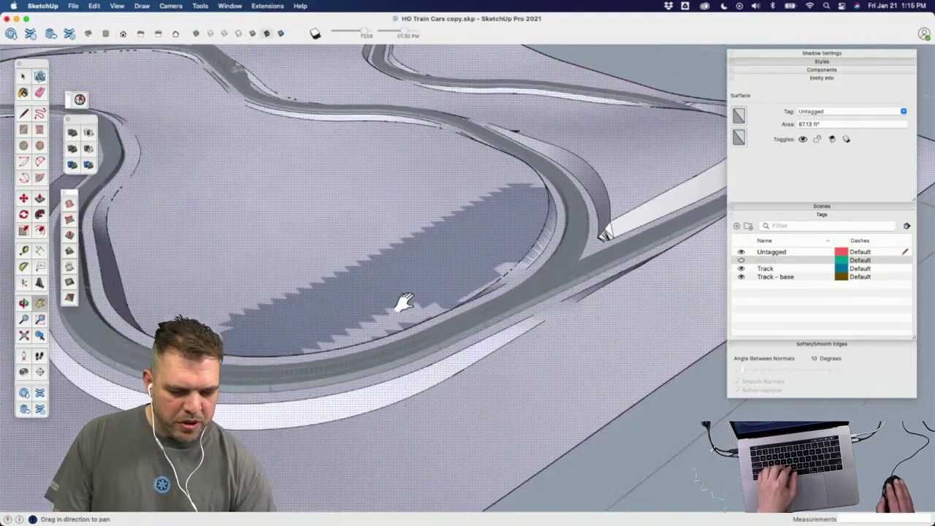
Step: Orient faces from a small triangular face and another face near the inner track edge
middle_click_drag(404, 303, 558, 313, "shift")
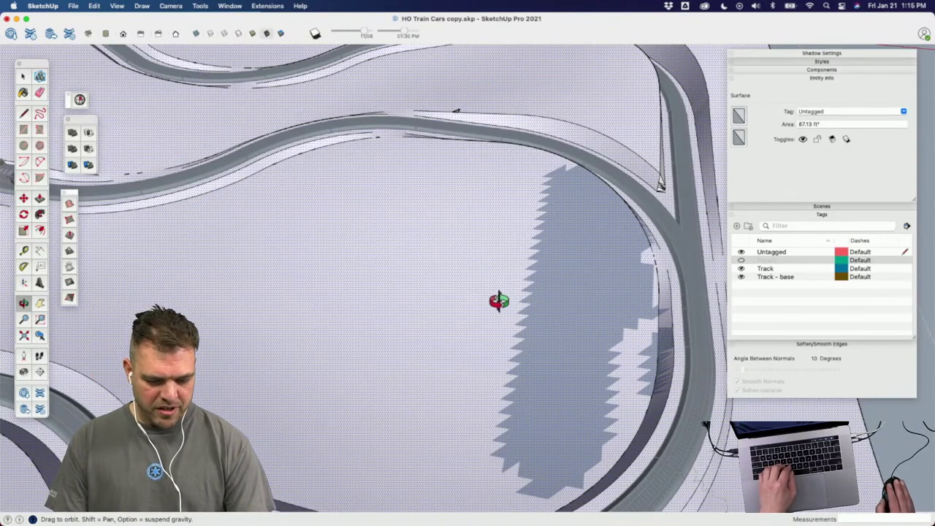
middle_click_drag(549, 368, 340, 294)
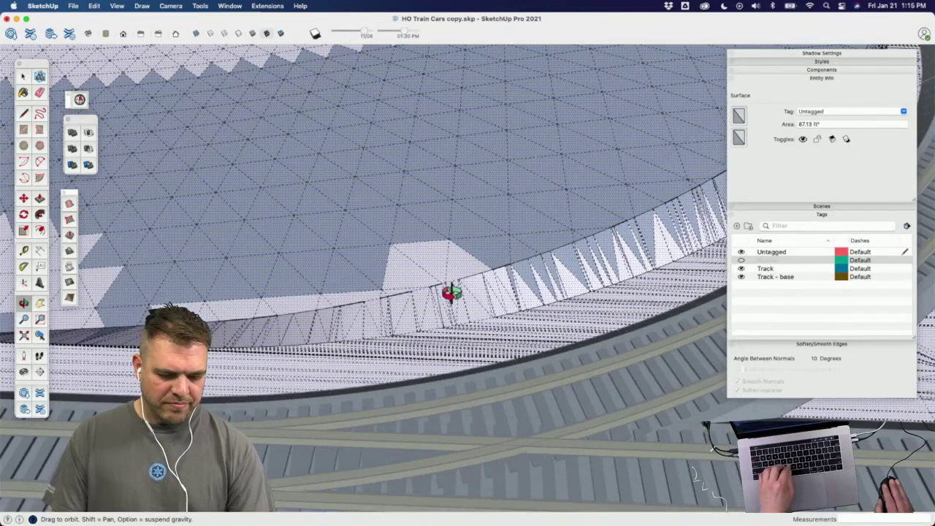
left_click(409, 269)
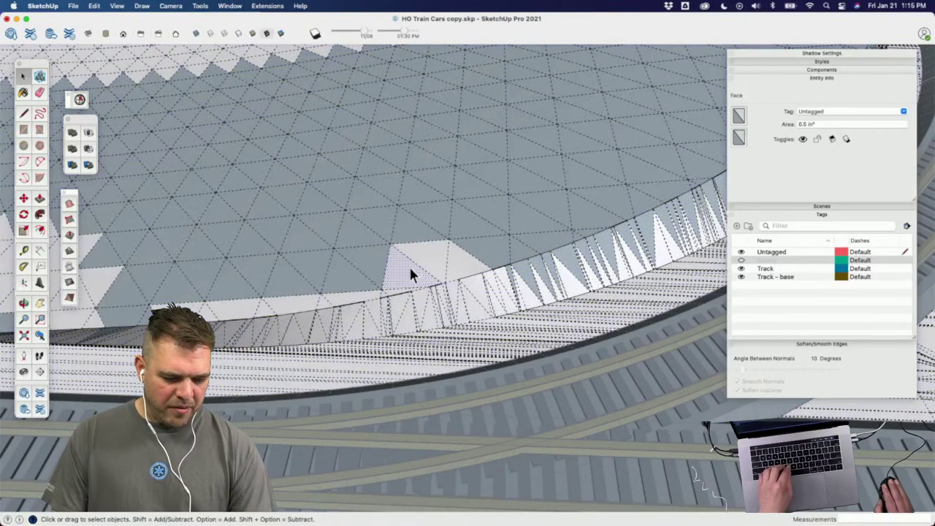
right_click(404, 269)
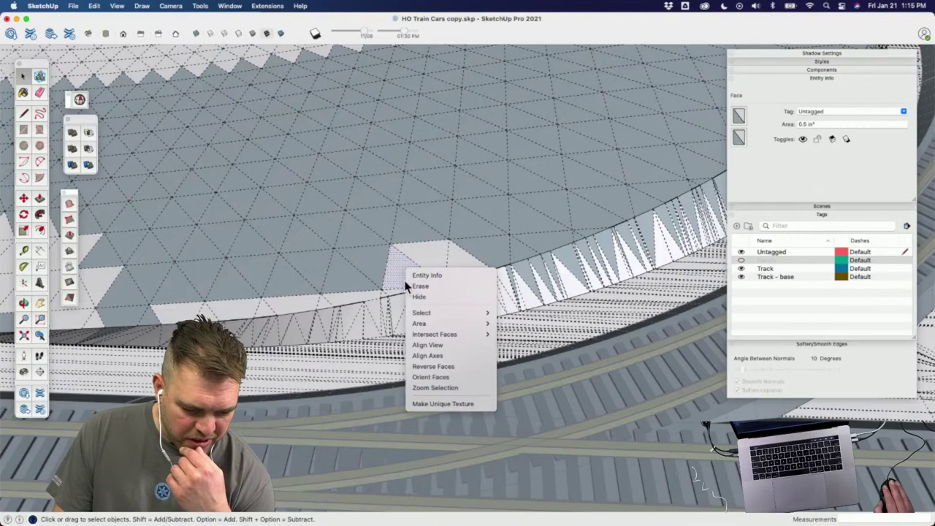
left_click(440, 378)
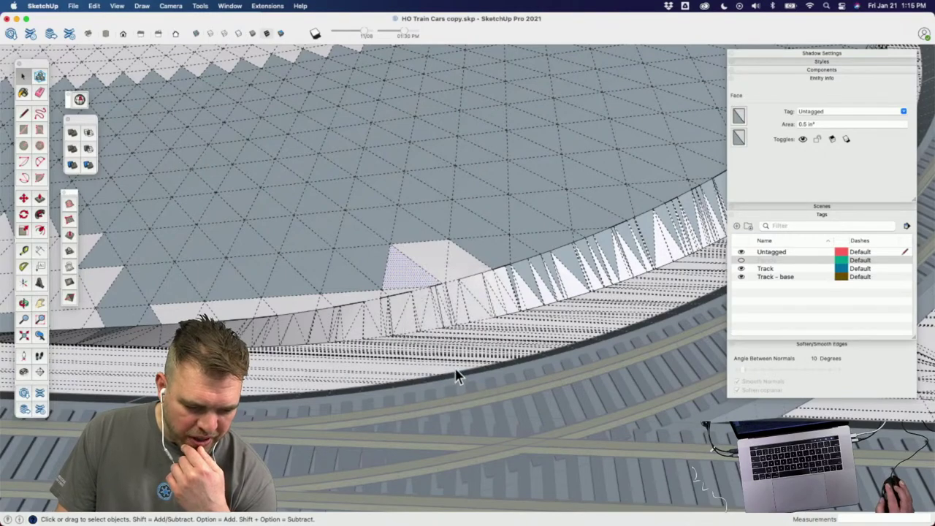
scroll(531, 277, "up", 3)
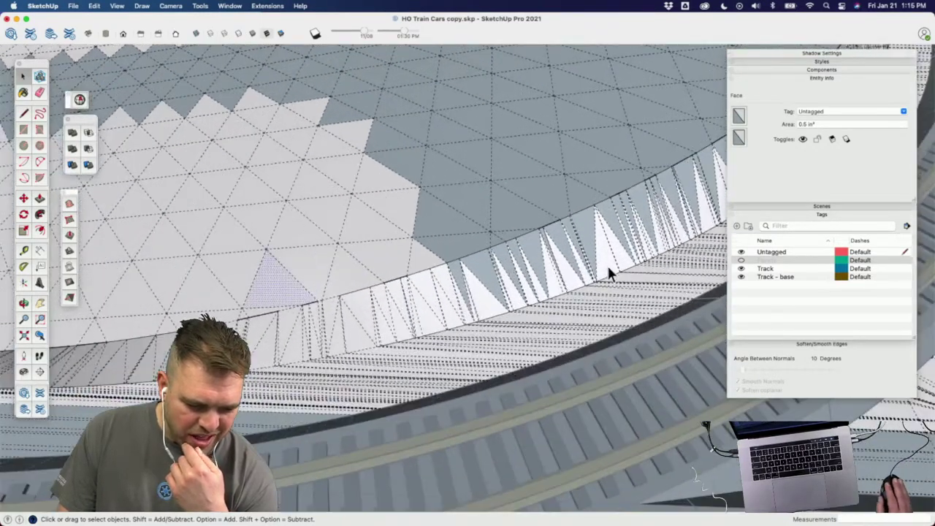
right_click(382, 178)
left_click(437, 286)
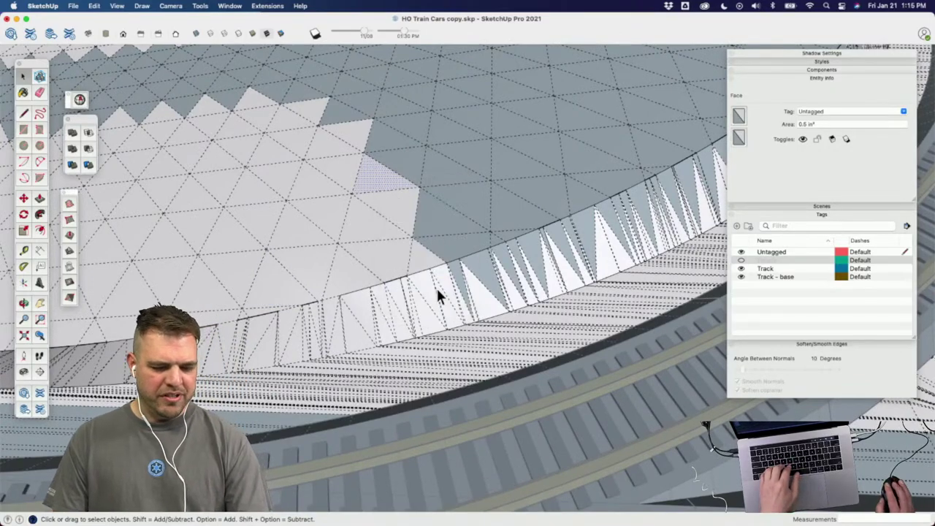
Step: Zoom out and centre the view on the whole figure-eight track layout
scroll(435, 288, "down", 5)
scroll(443, 295, "down", 2)
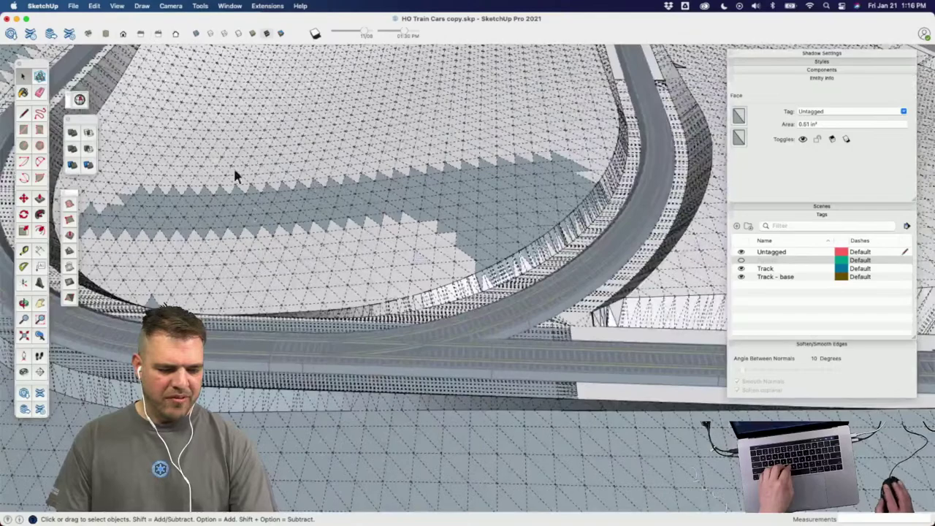
scroll(233, 169, "down", 2)
scroll(486, 267, "down", 2)
scroll(382, 334, "down", 3)
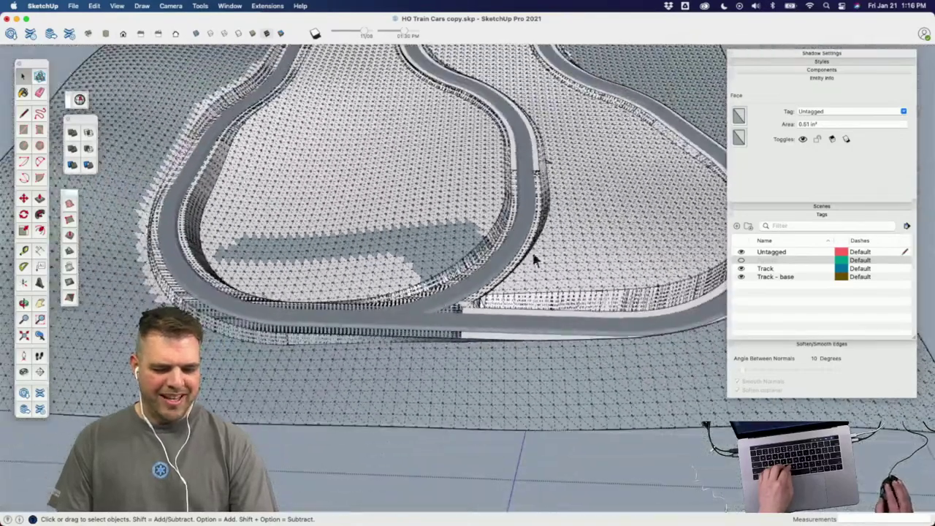
scroll(503, 269, "down", 4)
middle_click_drag(440, 202, 411, 229, "shift")
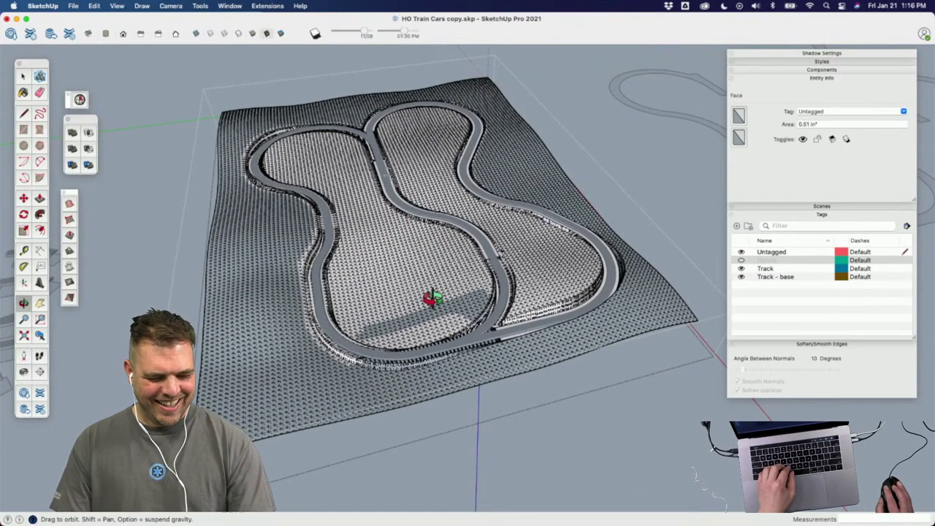
scroll(439, 332, "up", 3)
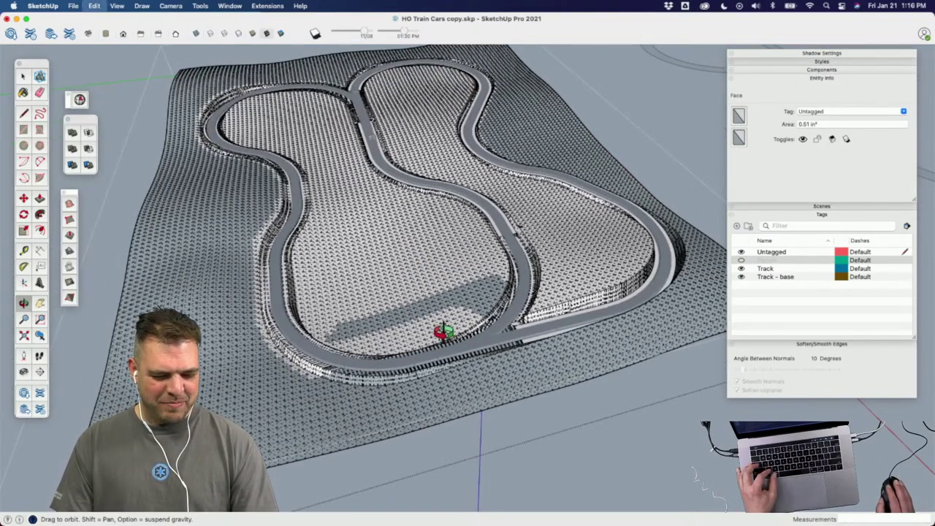
left_click_drag(441, 330, 435, 333)
key("space")
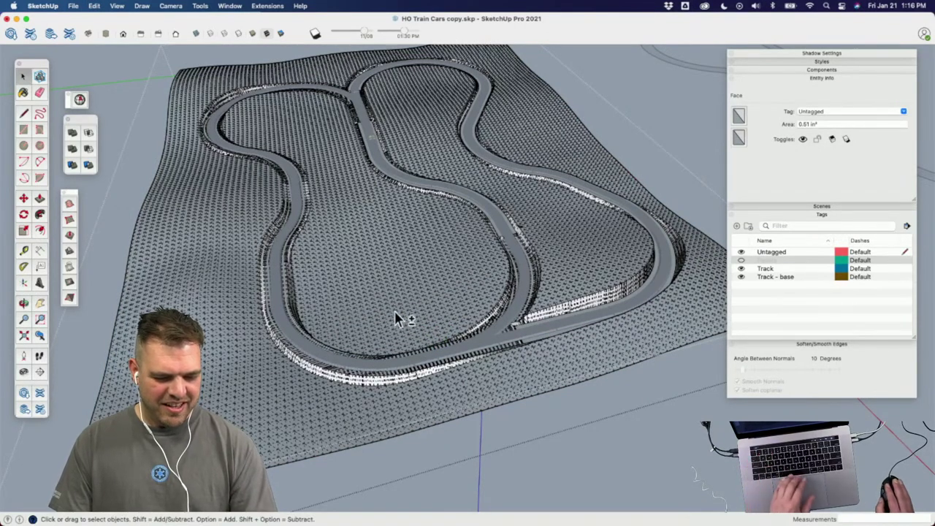
Step: Hide the terrain's mesh lines and reverse the faces of the board surface
key("alt+h")
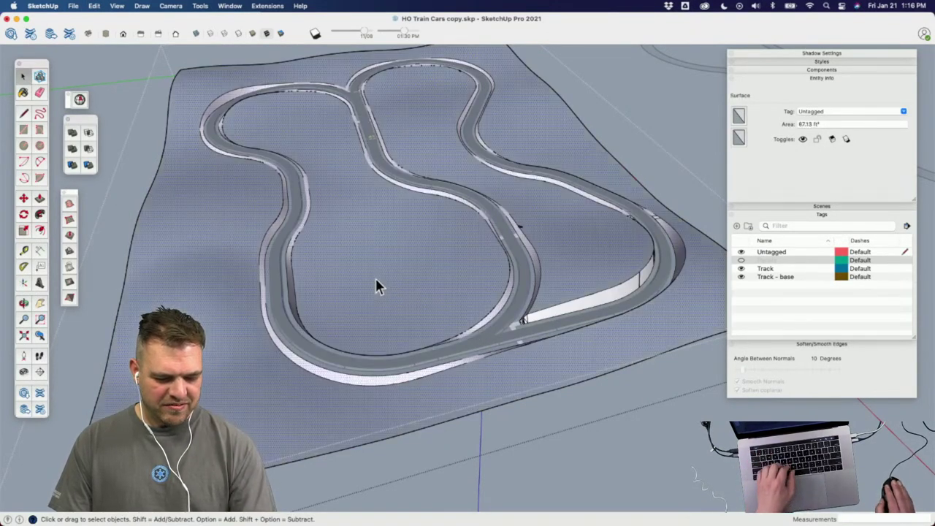
right_click(374, 276)
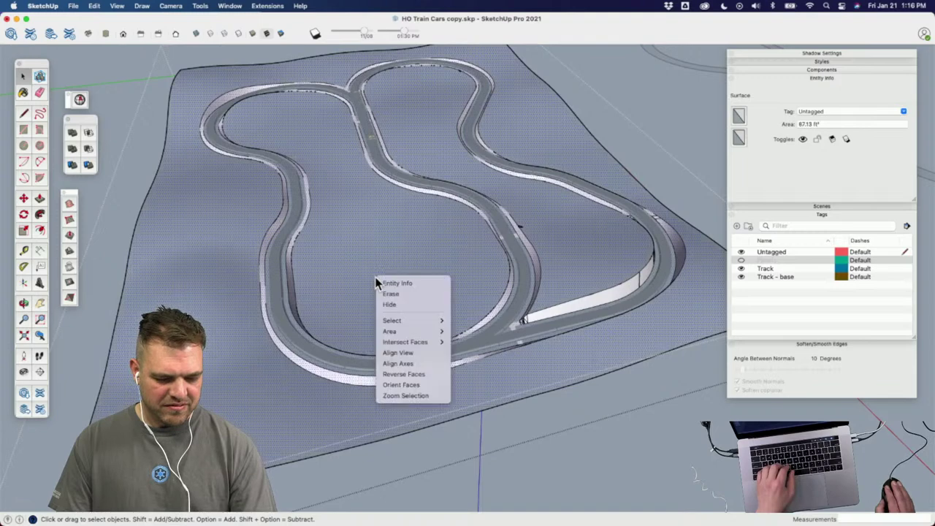
left_click(405, 376)
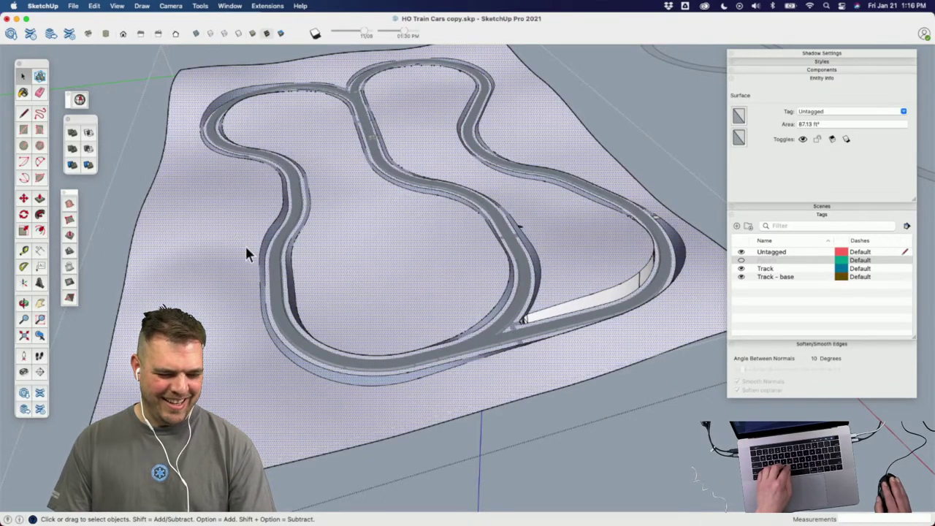
Step: Select the entire connected model and bring up the Colors palette with Paint Bucket
left_click(160, 150)
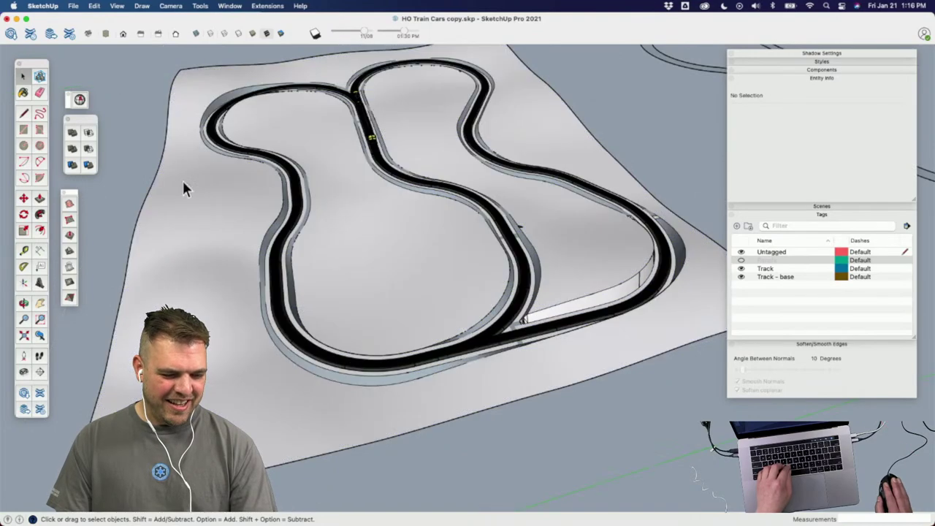
left_click(198, 162)
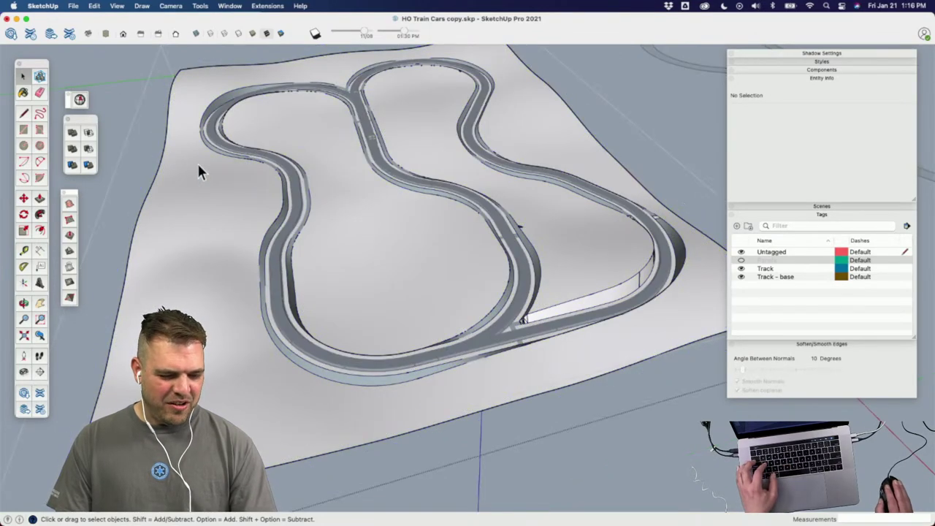
triple_click(204, 192)
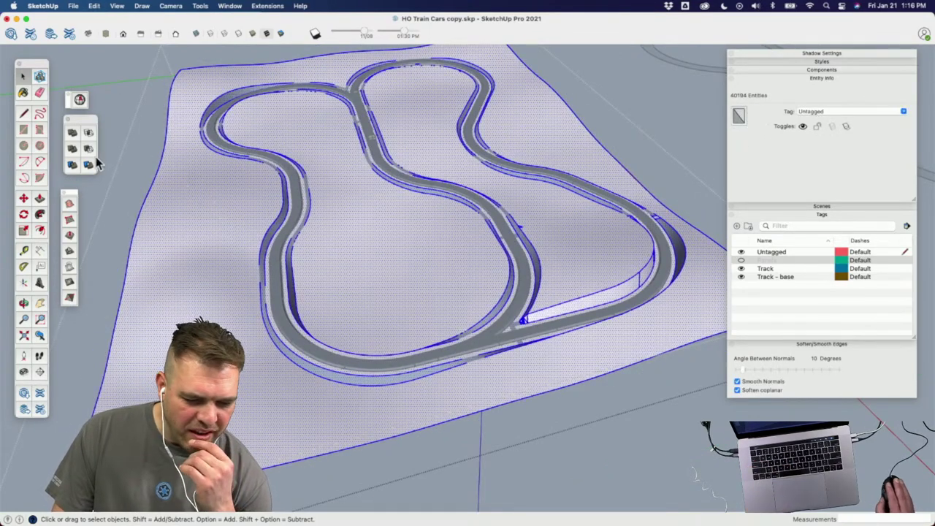
left_click(23, 93)
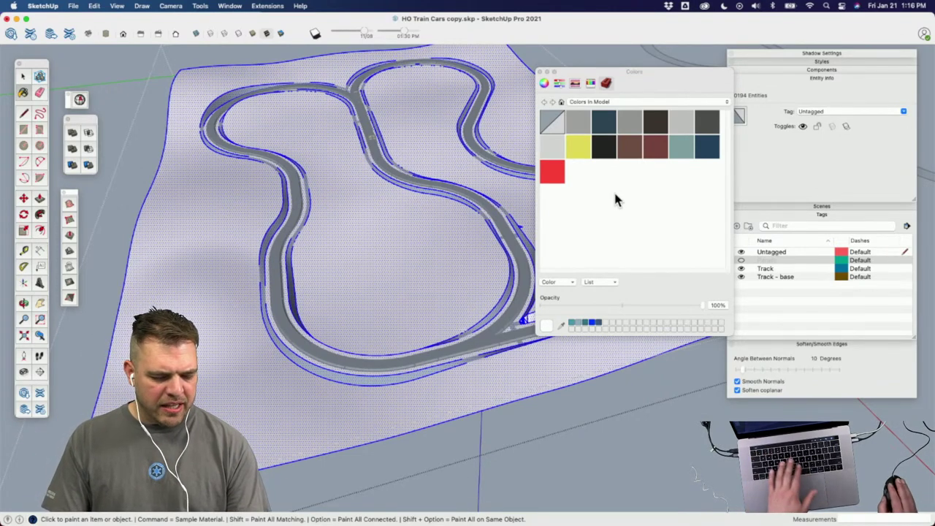
Step: Show the terrain's hidden mesh lines and move the colour palette away from the board
key("alt+h")
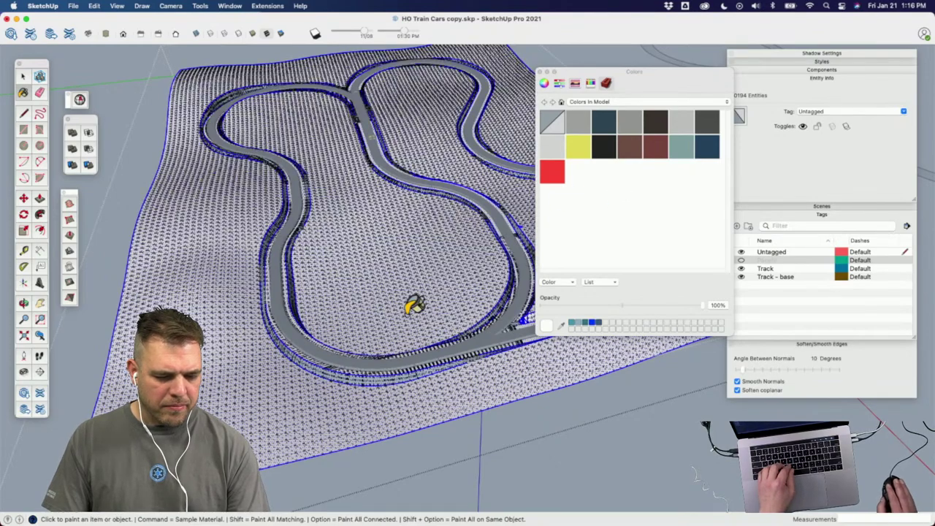
mouse_move(414, 305)
middle_mouse_down()
mouse_move(358, 246)
mouse_move(314, 309)
middle_mouse_up()
key("space")
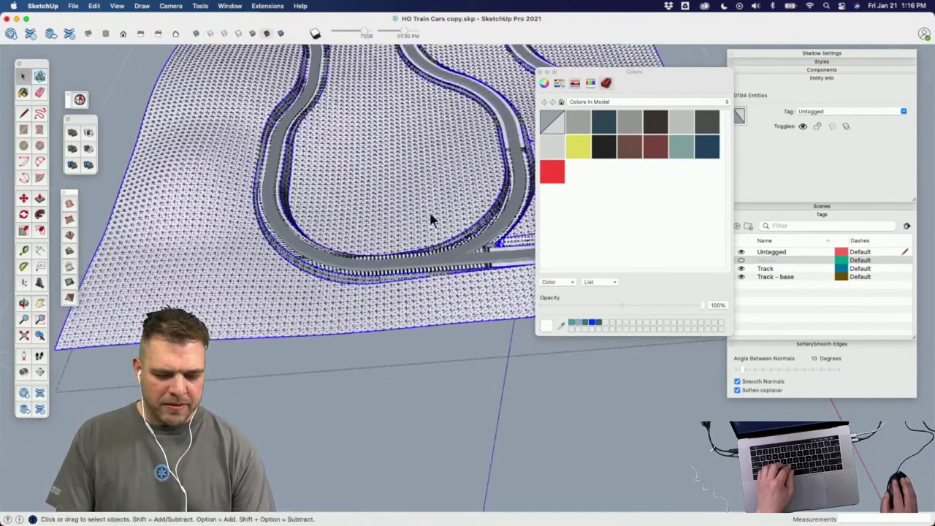
left_click_drag(668, 86, 777, 206)
Step: Apply Orient Faces from one terrain face, then zoom out to view the whole board
scroll(476, 237, "up", 5)
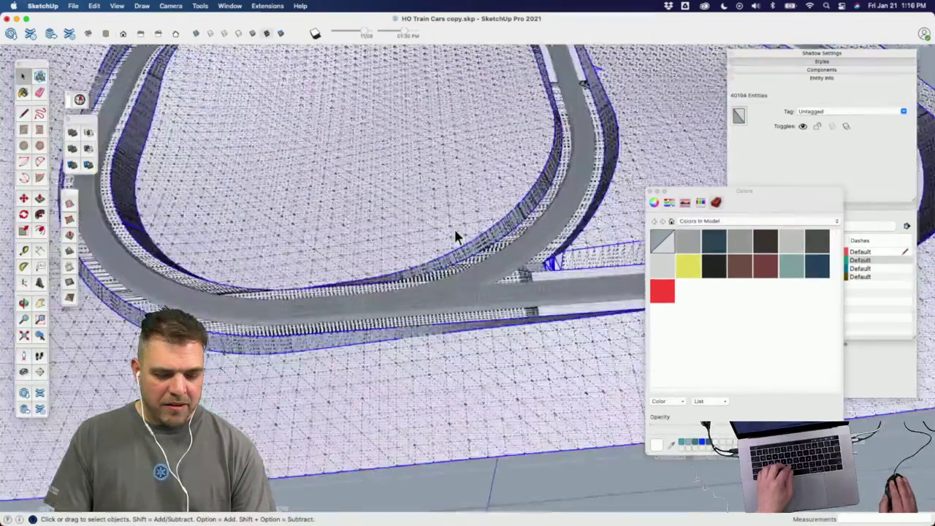
left_click(456, 232)
scroll(467, 232, "up", 5)
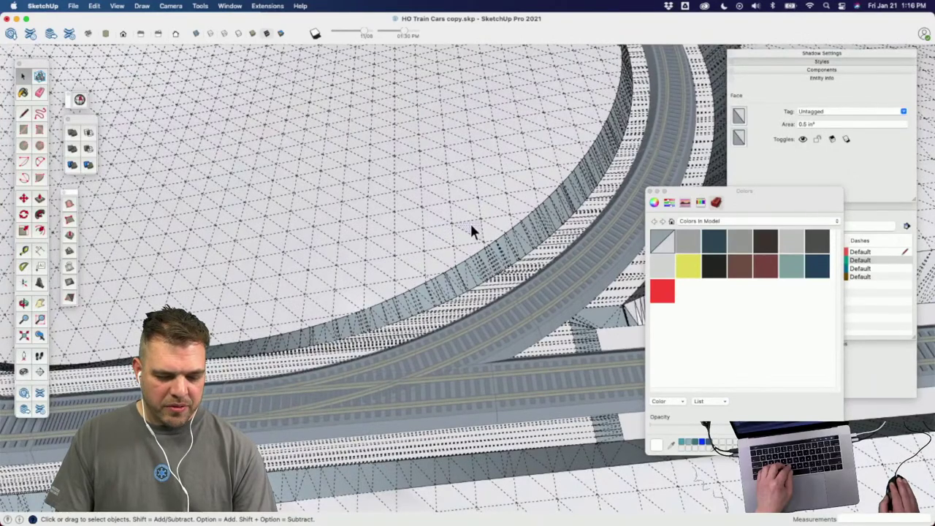
right_click(472, 223)
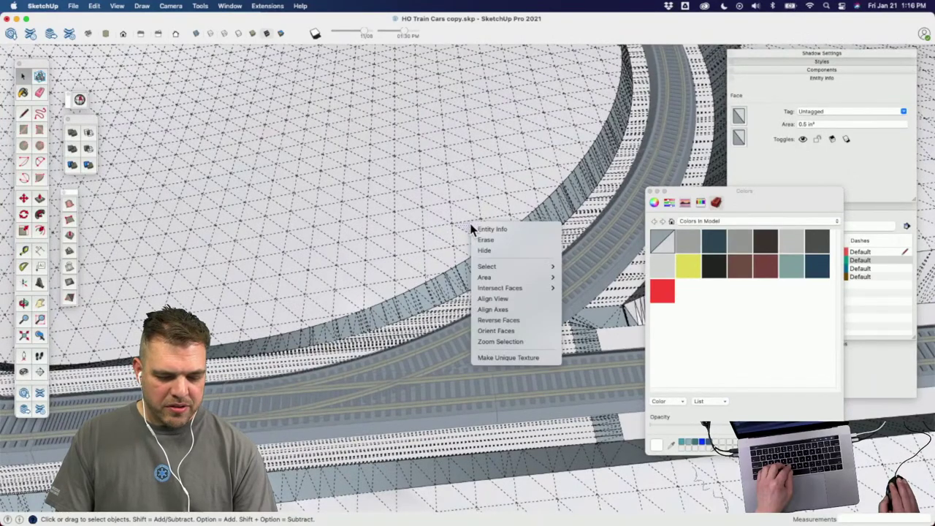
left_click(499, 332)
scroll(469, 347, "down", 6)
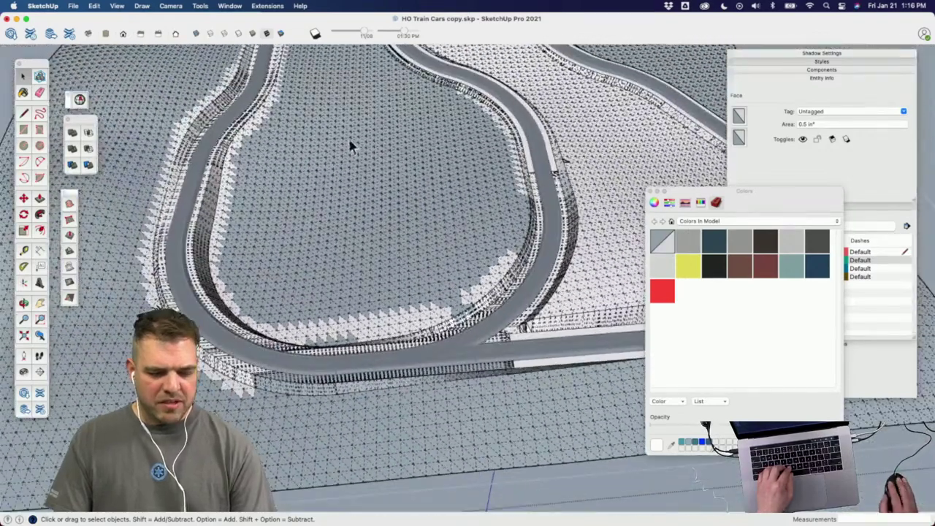
scroll(427, 280, "down", 5)
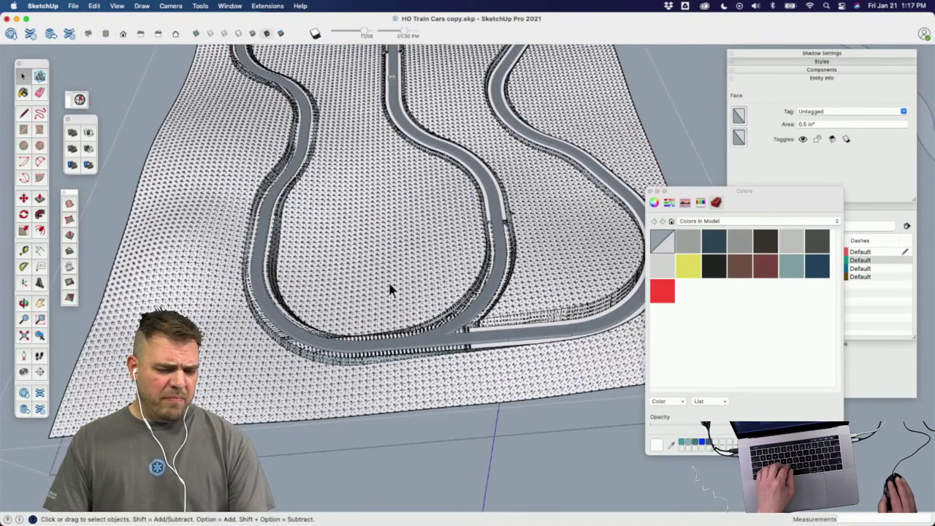
scroll(398, 306, "down", 2)
middle_click_drag(405, 327, 456, 167)
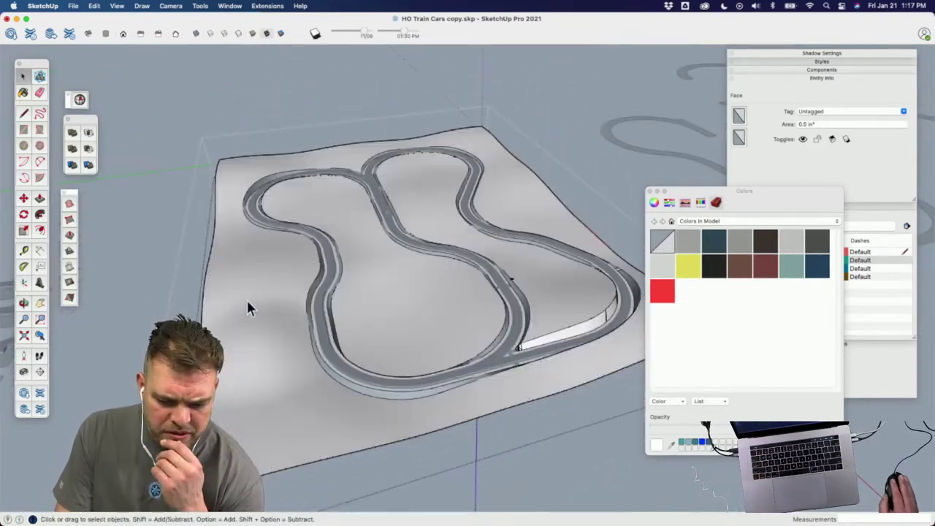
Step: Mix a deeper green on the colour wheel and paint the selected terrain with it
left_click(654, 202)
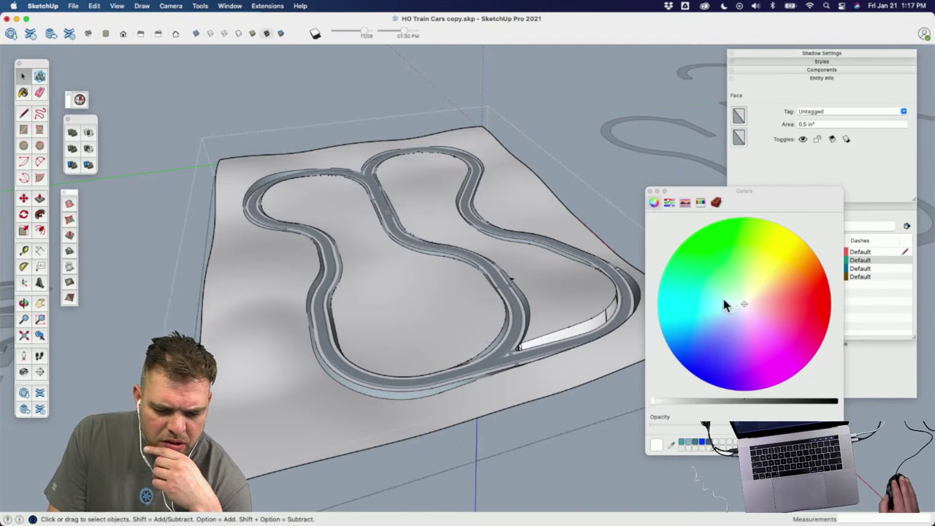
left_click(721, 294)
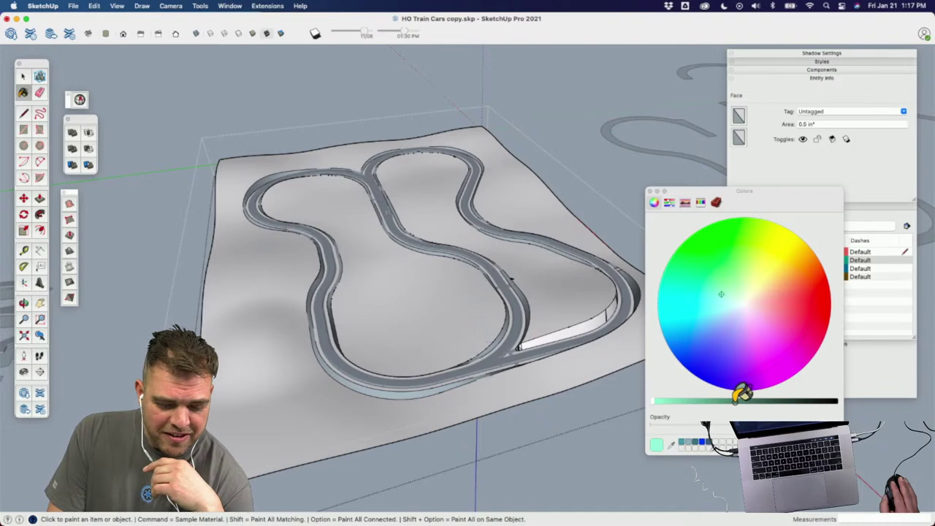
mouse_move(736, 400)
left_mouse_down()
mouse_move(752, 399)
mouse_move(730, 400)
left_mouse_up()
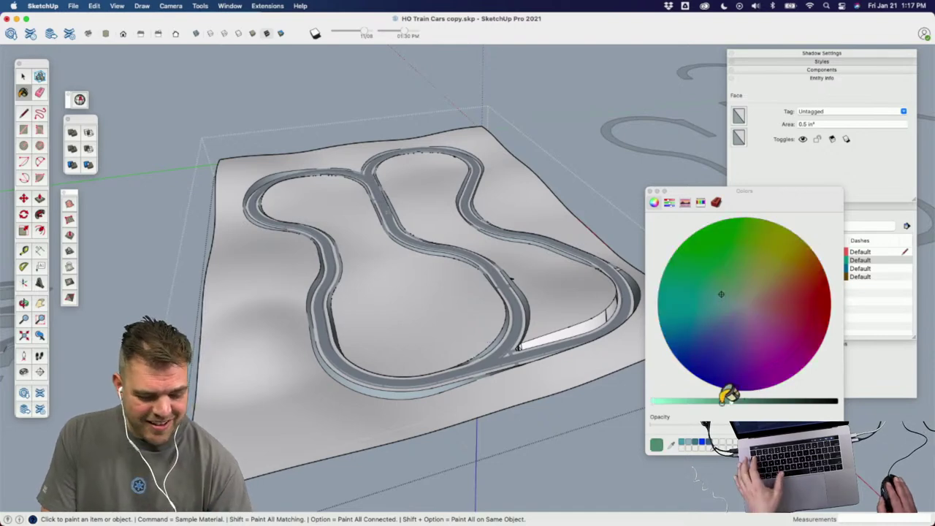
key("space")
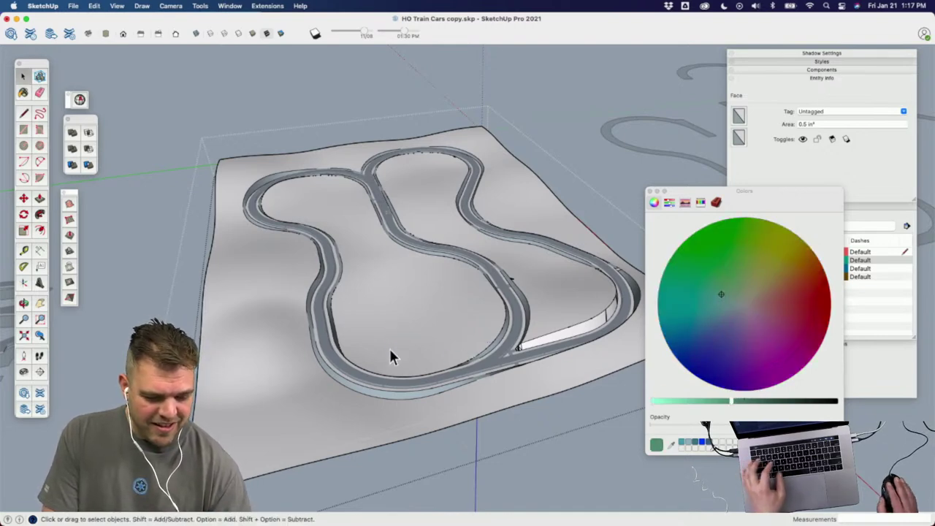
left_click(392, 349)
key("super+a")
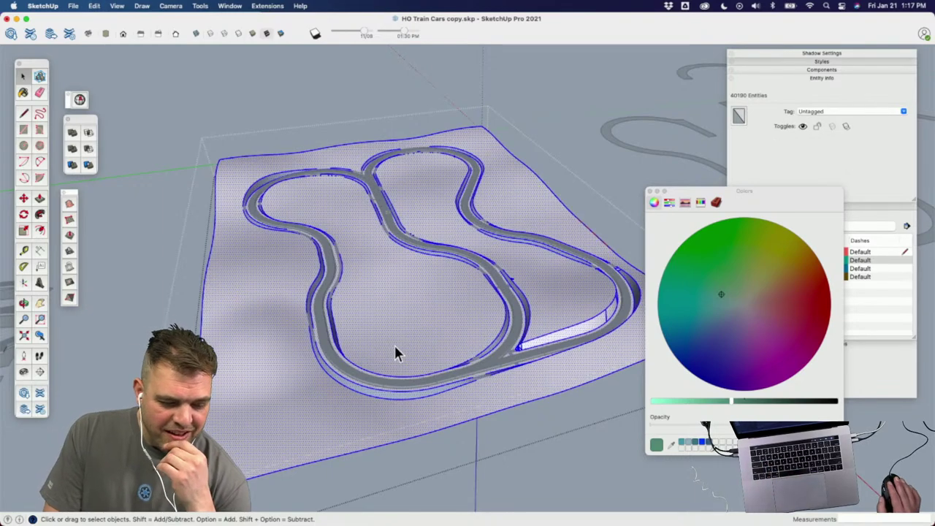
key("b")
left_click(398, 338)
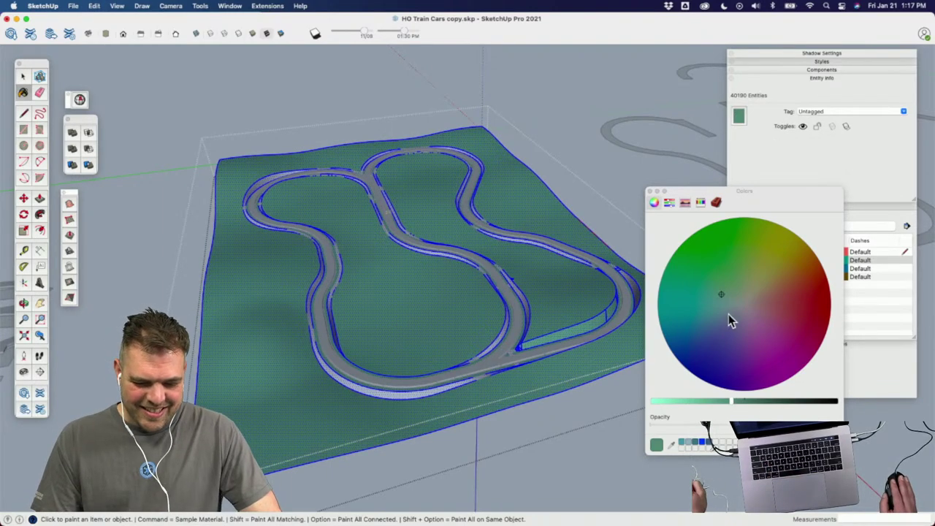
Step: Repaint the terrain and the strips beside the track in a brighter green
left_click(735, 285)
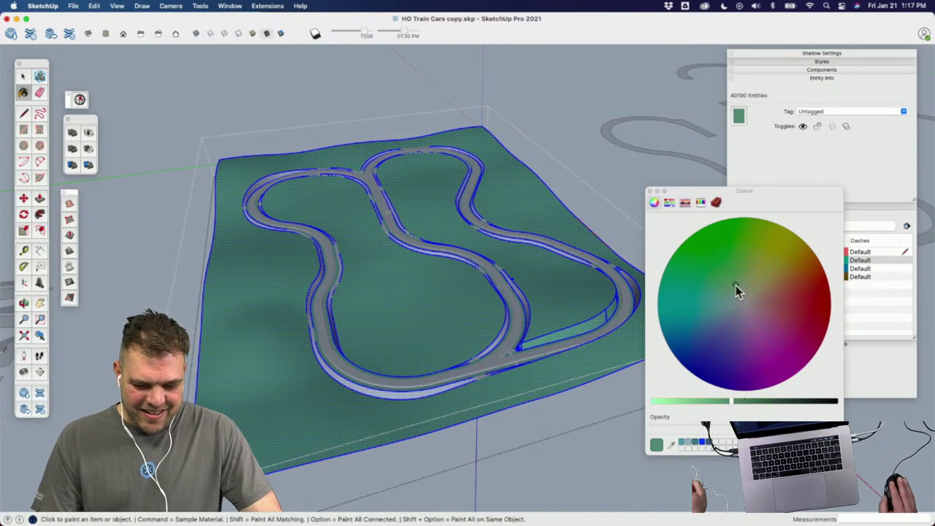
left_click(708, 402)
left_click(450, 320)
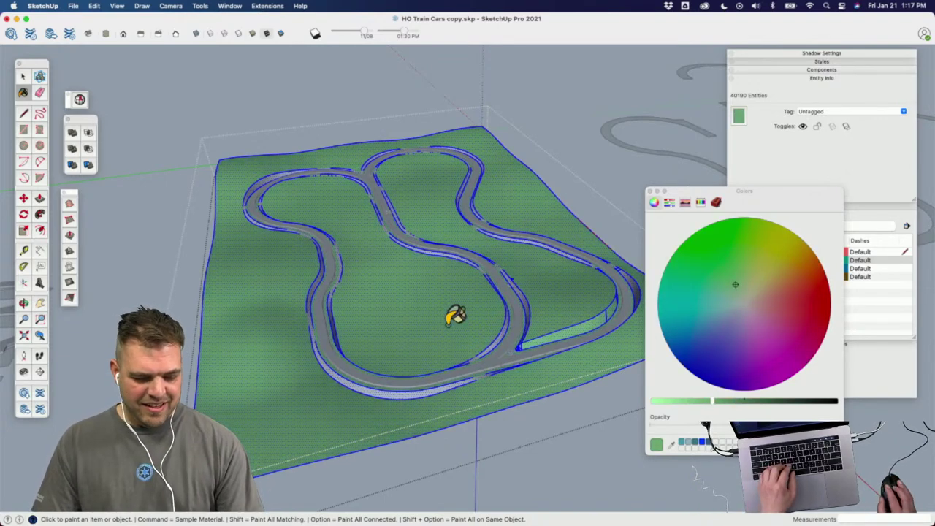
scroll(444, 374, "up", 10)
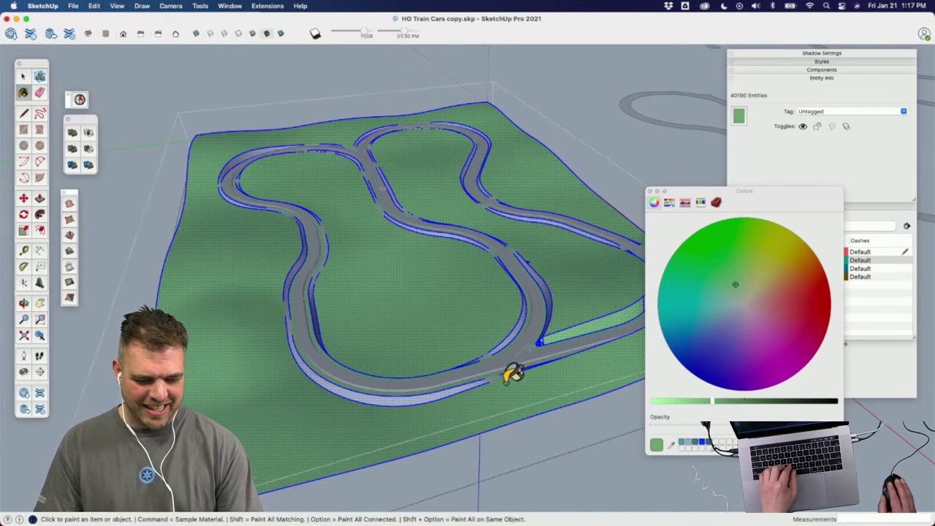
scroll(536, 355, "up", 8)
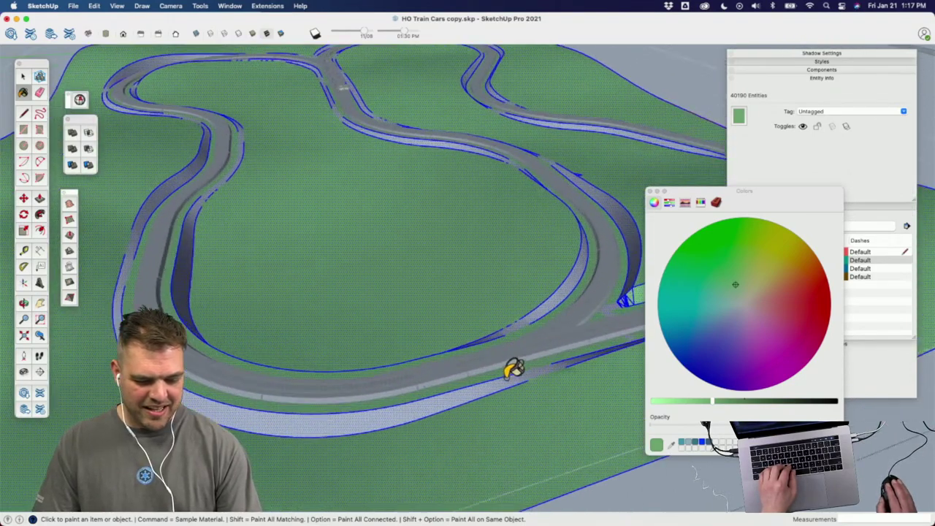
key("b")
left_click(457, 397)
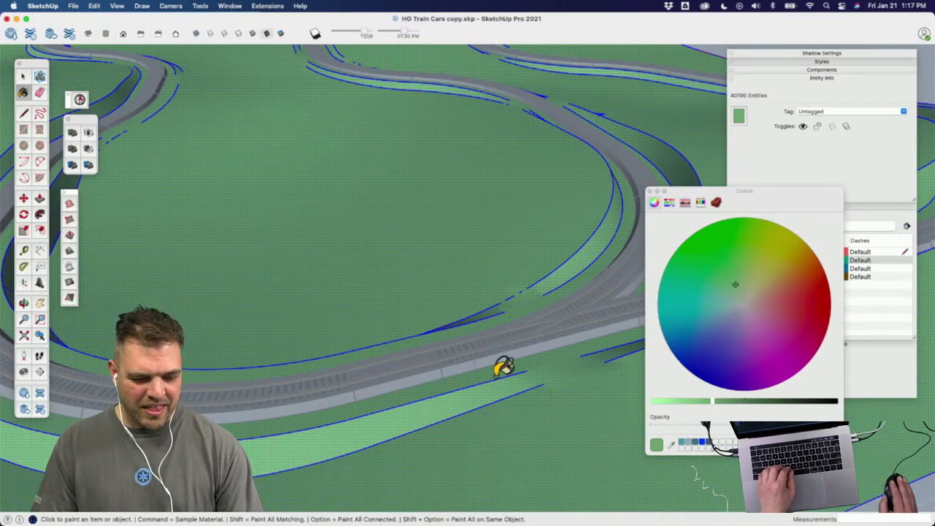
Step: Select all 39237 connected entities of the track model and move the Colors window aside
mouse_move(503, 368)
middle_mouse_down()
mouse_move(392, 348)
mouse_move(482, 413)
middle_mouse_up()
key("space")
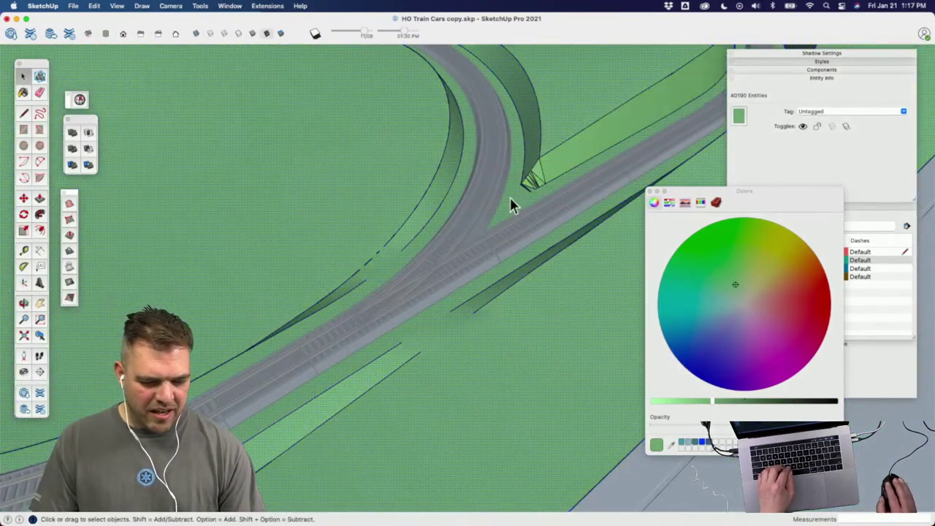
left_click(398, 278)
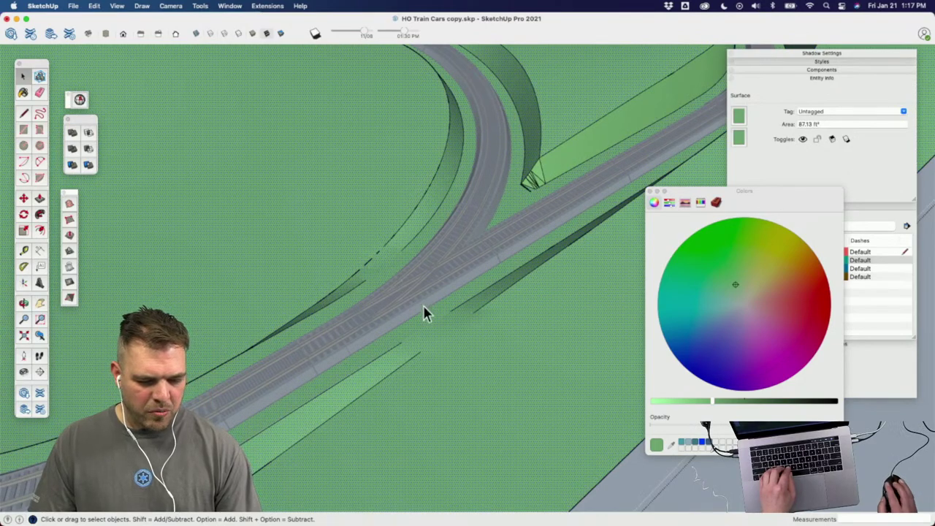
scroll(425, 338, "down", 10)
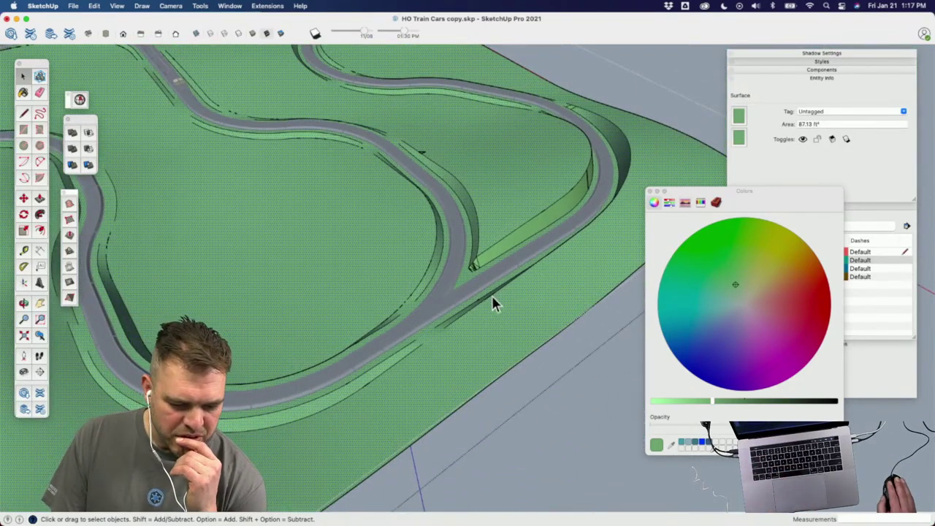
left_click(493, 295)
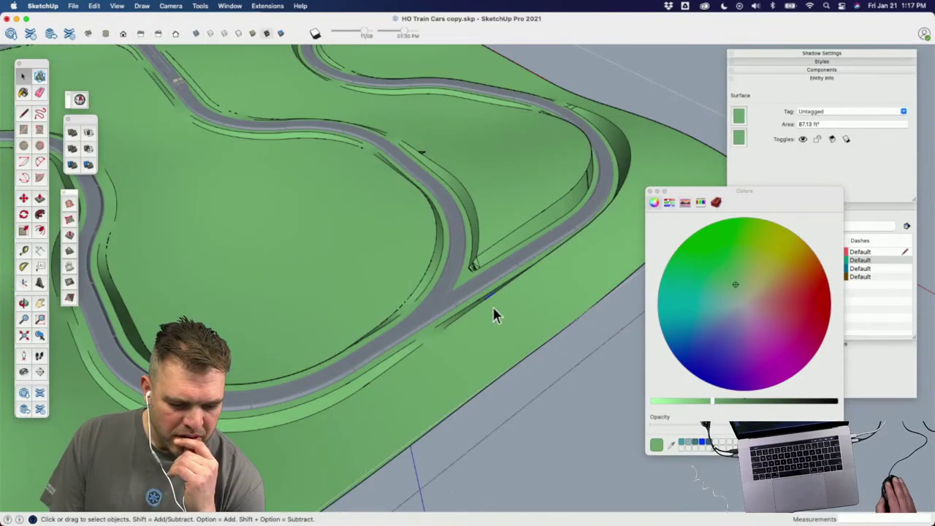
triple_click(498, 310)
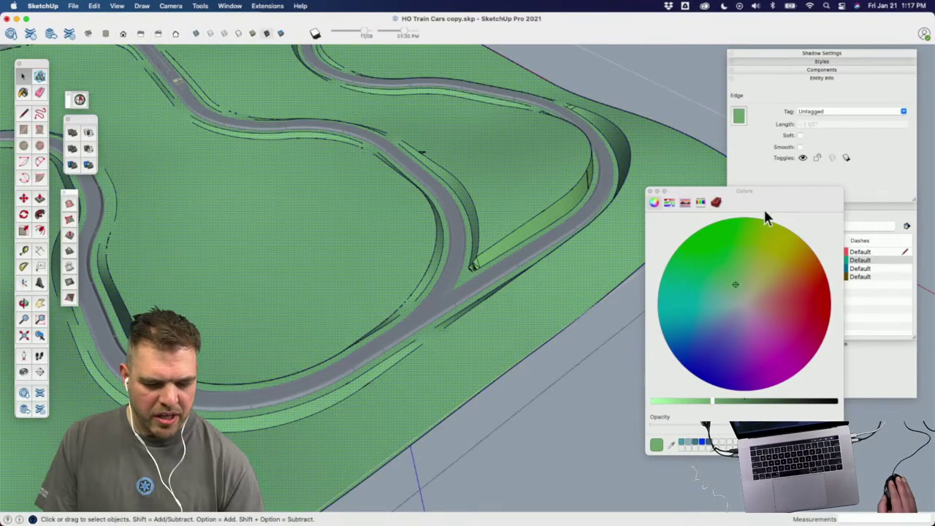
left_click_drag(766, 191, 626, 375)
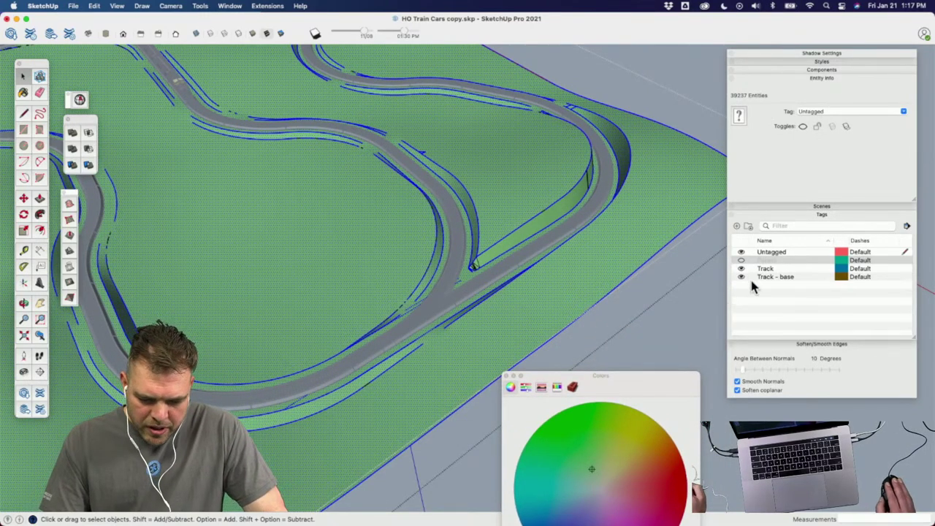
Step: Soften the selected edges at a 10-degree angle, then turn on Display Shadows
left_click(740, 371)
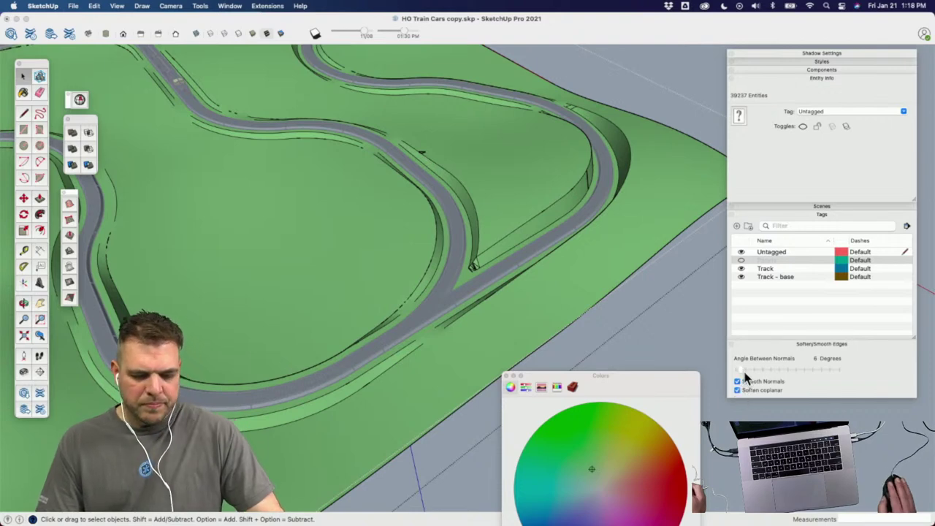
left_click_drag(745, 374, 746, 371)
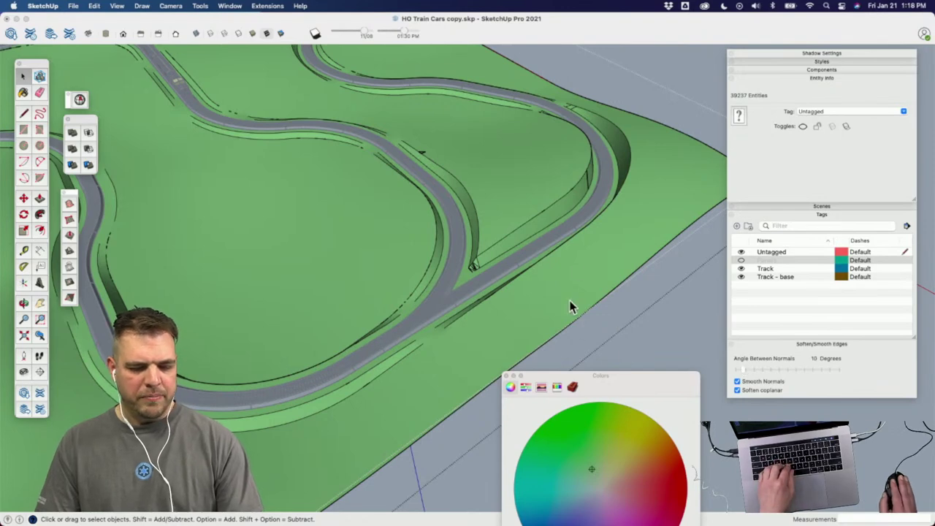
middle_click_drag(569, 183, 469, 276)
scroll(442, 304, "up", 5)
key("shift+s")
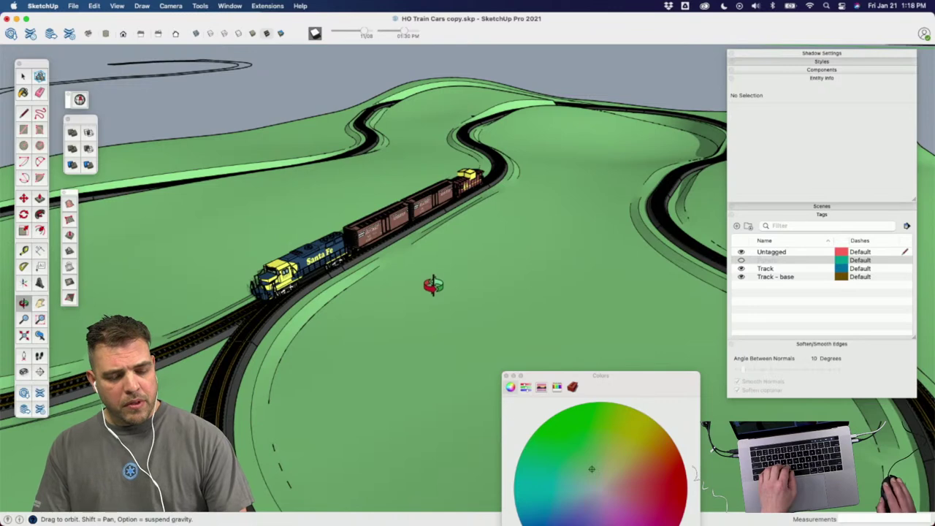
Step: Zoom out to show the whole terrain sheet and select the terrain group
left_click_drag(438, 282, 445, 274)
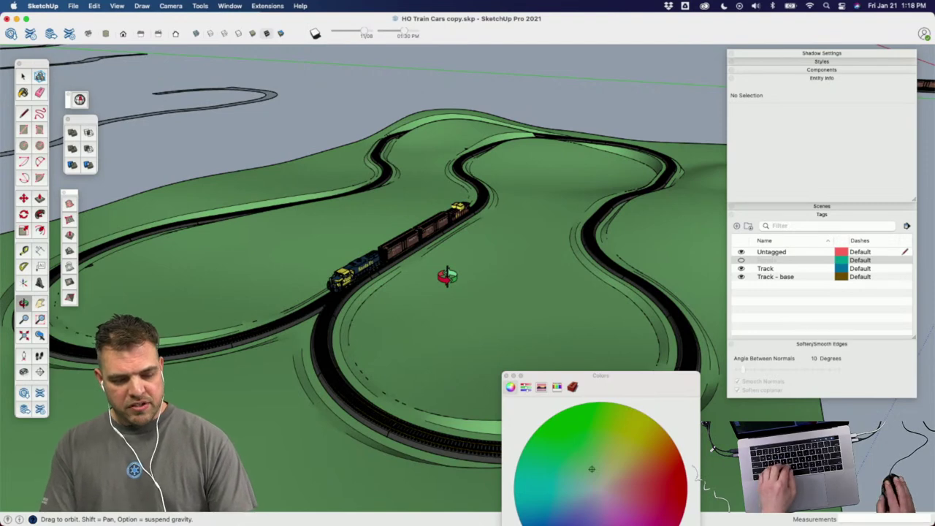
left_click_drag(447, 276, 394, 299)
scroll(380, 256, "down", 5)
key("space")
left_click(402, 303)
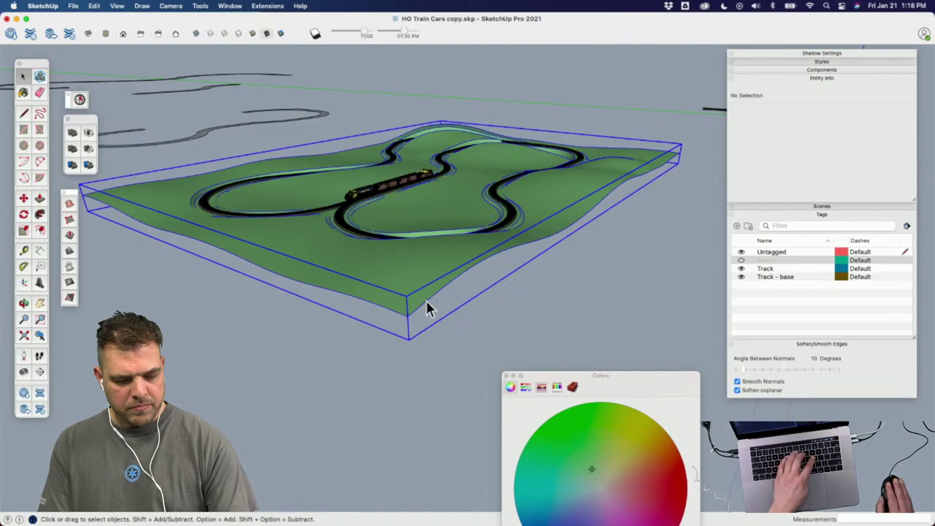
Step: Inside the terrain group, draw lines between base corners to close the first side, erasing a stray edge
double_click(427, 302)
key("l")
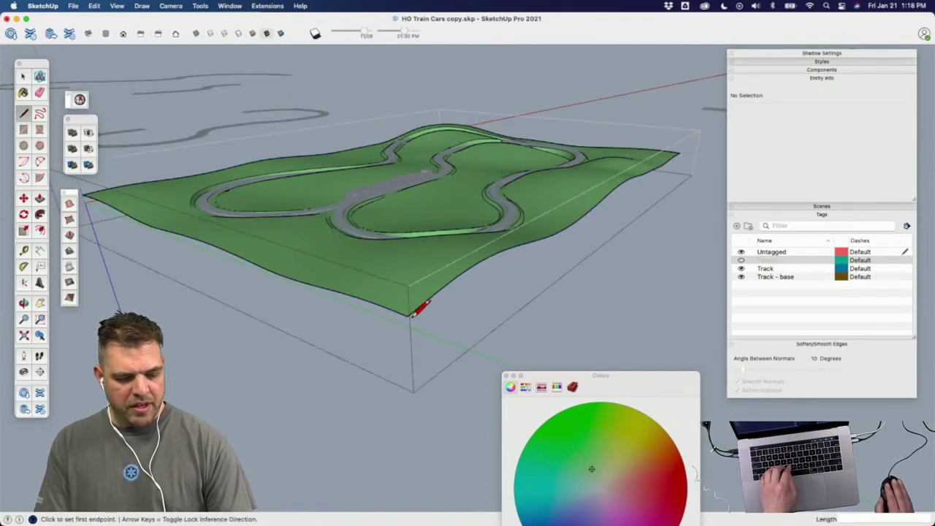
left_click(407, 315)
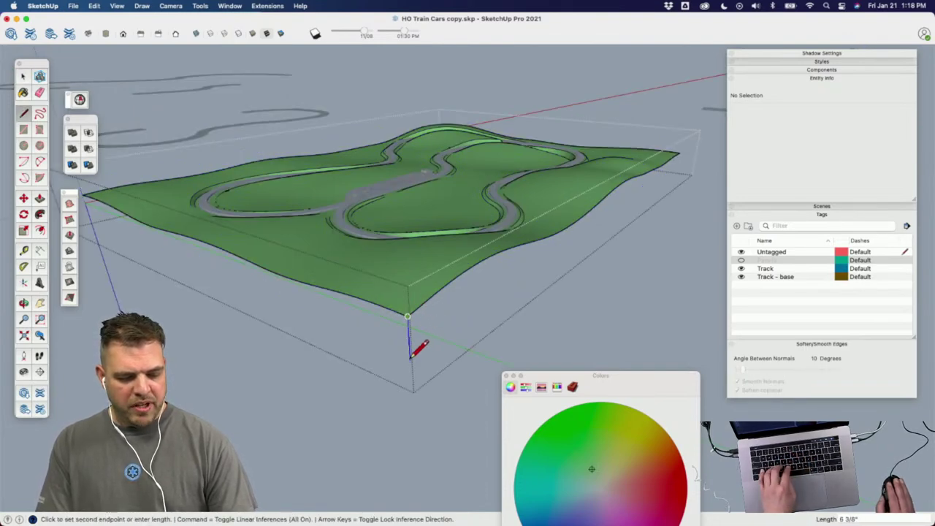
middle_click_drag(417, 349, 473, 322)
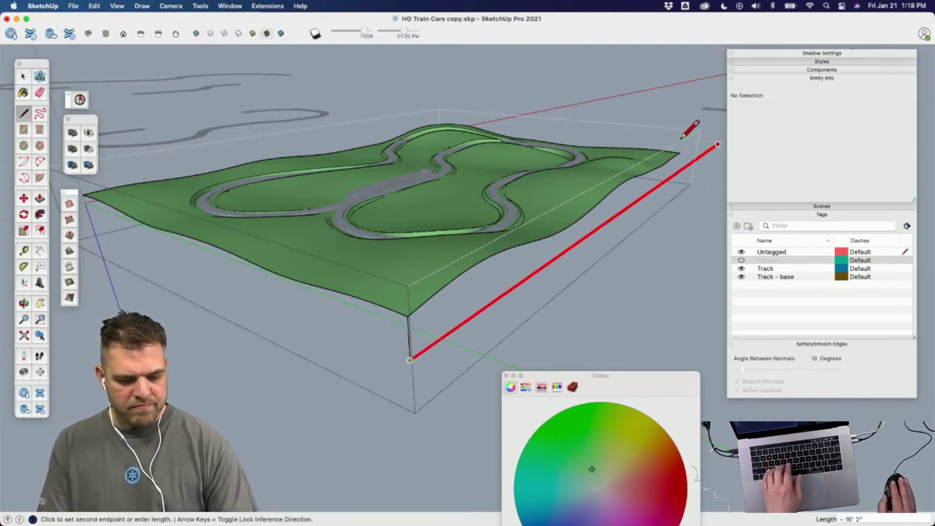
left_click(717, 144)
mouse_move(660, 184)
middle_mouse_down()
mouse_move(556, 244)
mouse_move(241, 259)
mouse_move(377, 306)
mouse_move(303, 214)
mouse_move(375, 225)
middle_mouse_up()
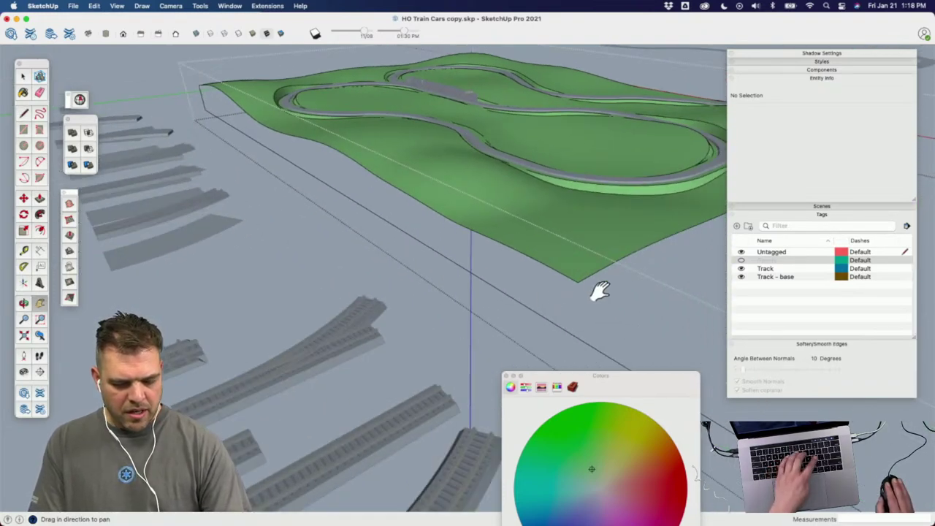
left_click(577, 282)
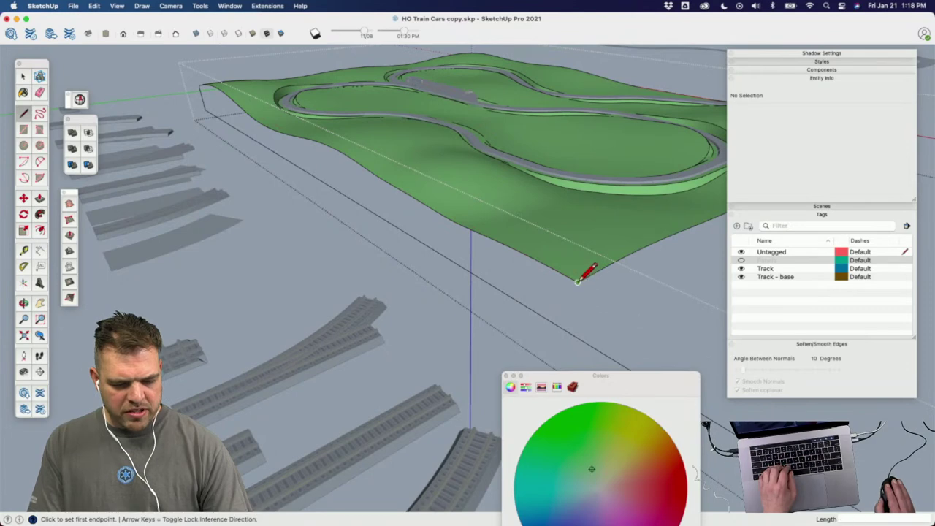
left_click(577, 282)
left_click(570, 336)
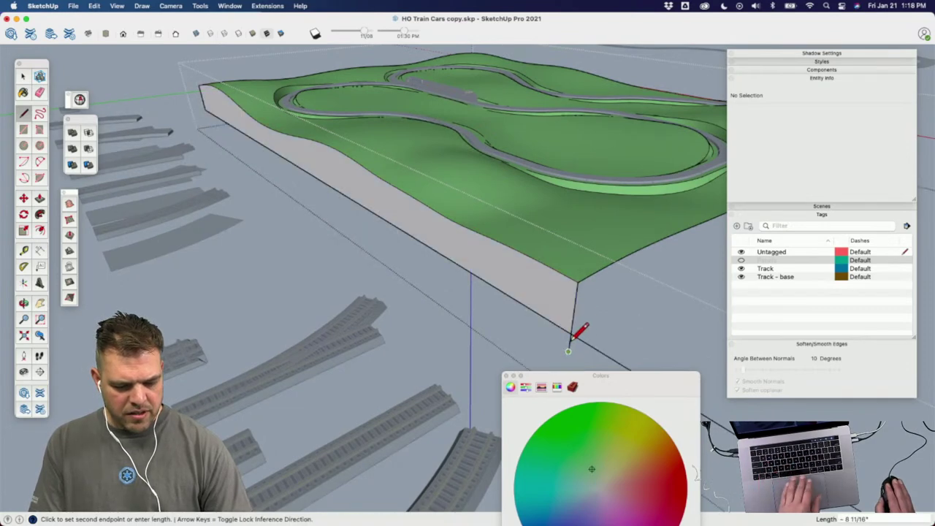
key("e")
left_click(570, 336)
Step: Draw lines between the remaining terrain corners to close the front and other open sides
mouse_move(571, 336)
middle_mouse_down("shift")
mouse_move(573, 319)
mouse_move(593, 345)
middle_mouse_up("shift")
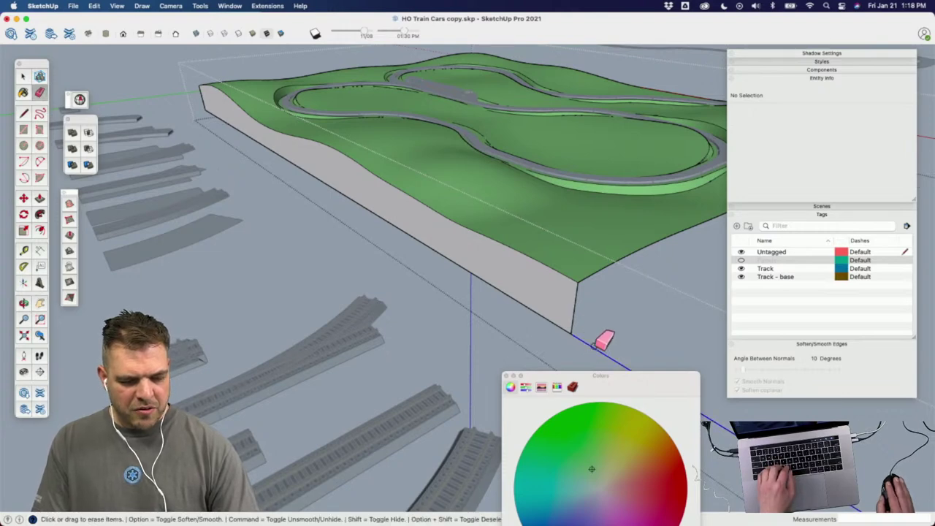
mouse_move(605, 305)
middle_mouse_down()
mouse_move(384, 271)
mouse_move(539, 223)
mouse_move(409, 209)
mouse_move(271, 211)
mouse_move(392, 261)
mouse_move(362, 288)
mouse_move(415, 271)
mouse_move(370, 271)
mouse_move(436, 273)
mouse_move(443, 285)
mouse_move(449, 233)
middle_mouse_up()
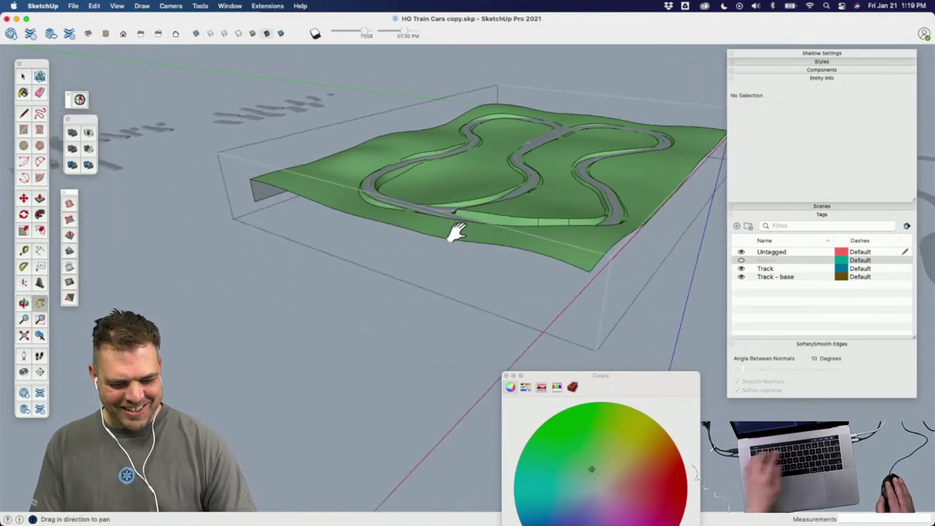
key("l")
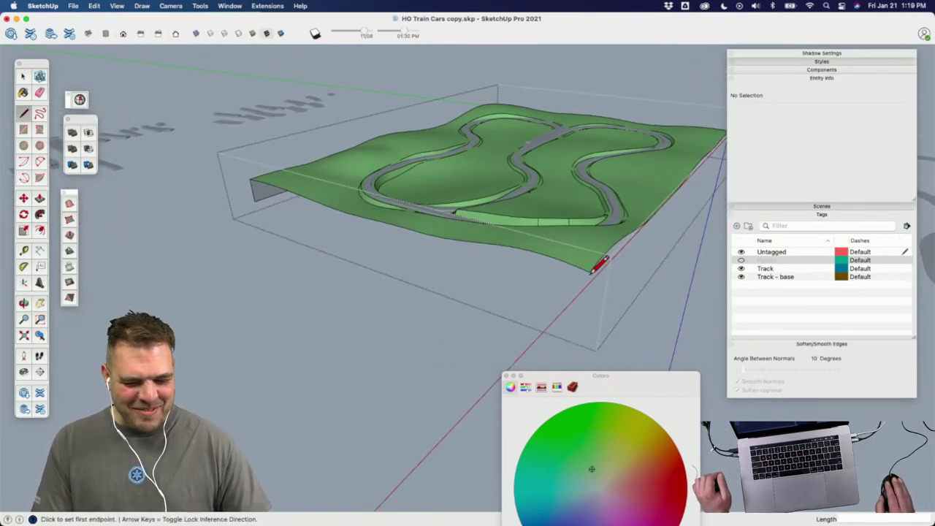
left_click(590, 271)
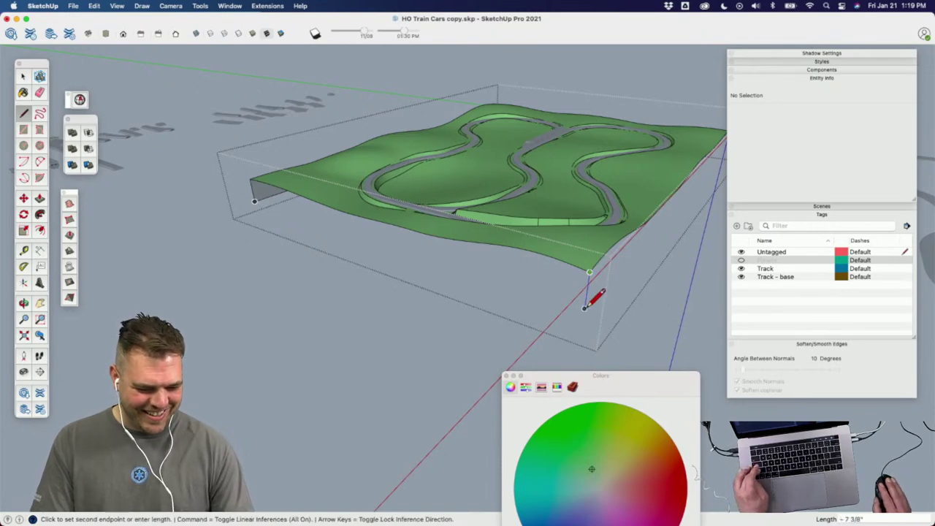
left_click(254, 200)
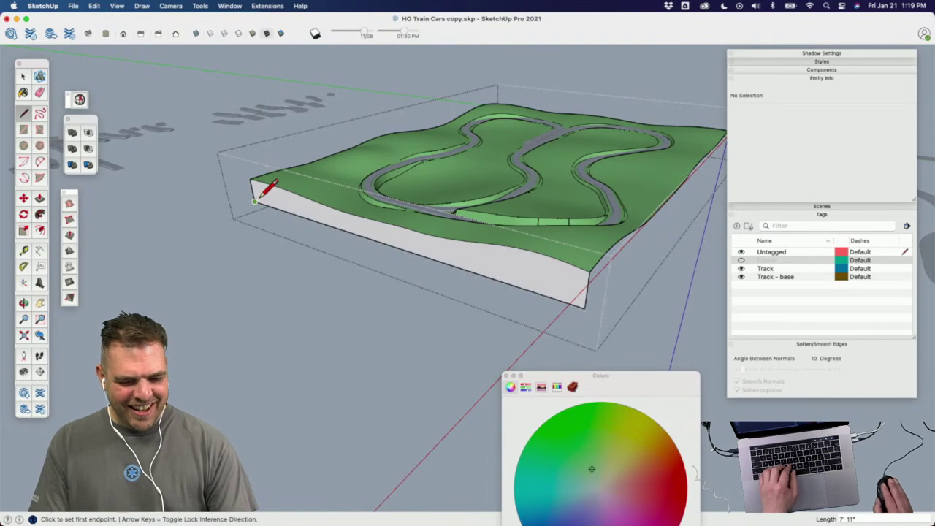
mouse_move(409, 297)
middle_mouse_down()
mouse_move(324, 307)
mouse_move(511, 229)
mouse_move(634, 289)
mouse_move(615, 313)
mouse_move(437, 267)
middle_mouse_up()
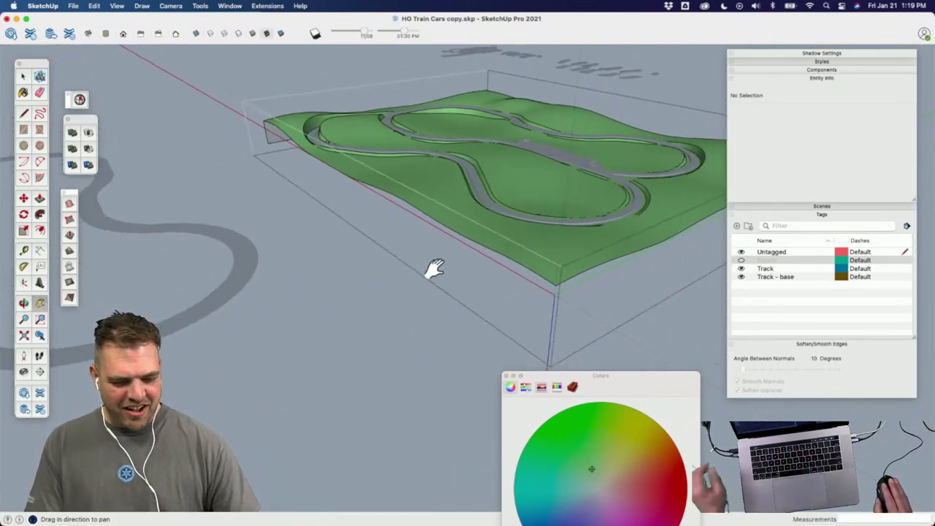
left_click(556, 285)
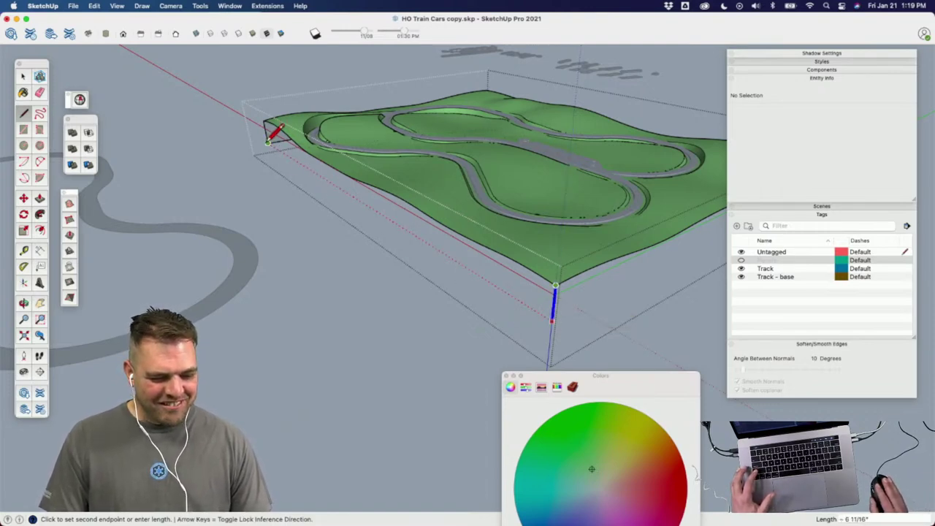
left_click(268, 141)
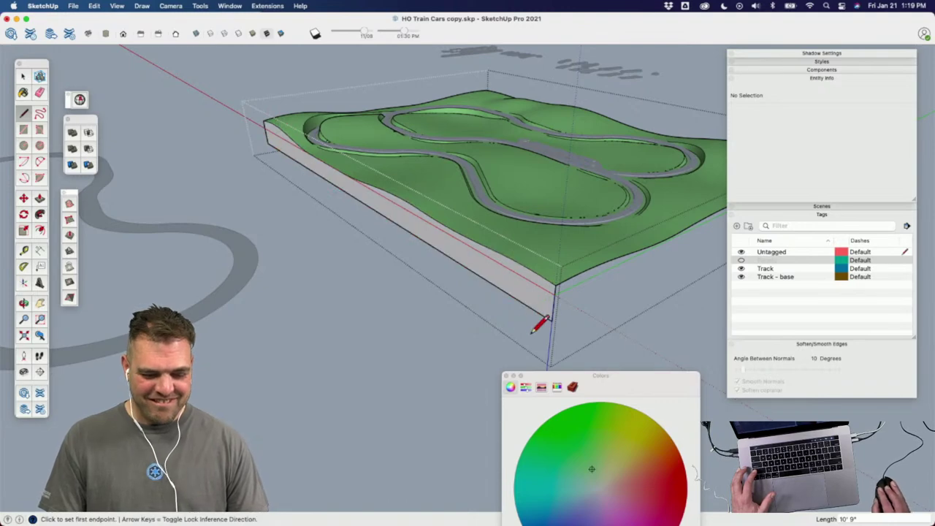
mouse_move(377, 285)
middle_mouse_down()
mouse_move(286, 263)
mouse_move(217, 260)
middle_mouse_up()
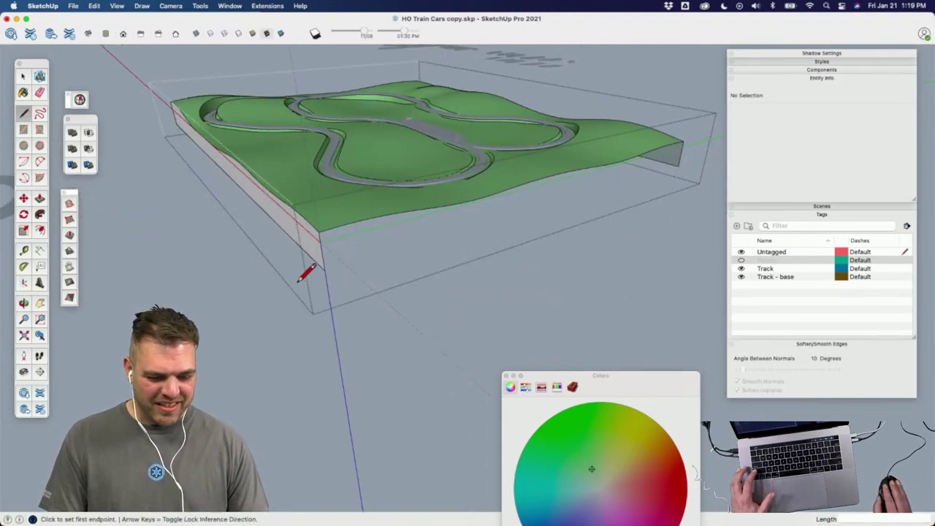
left_click(325, 269)
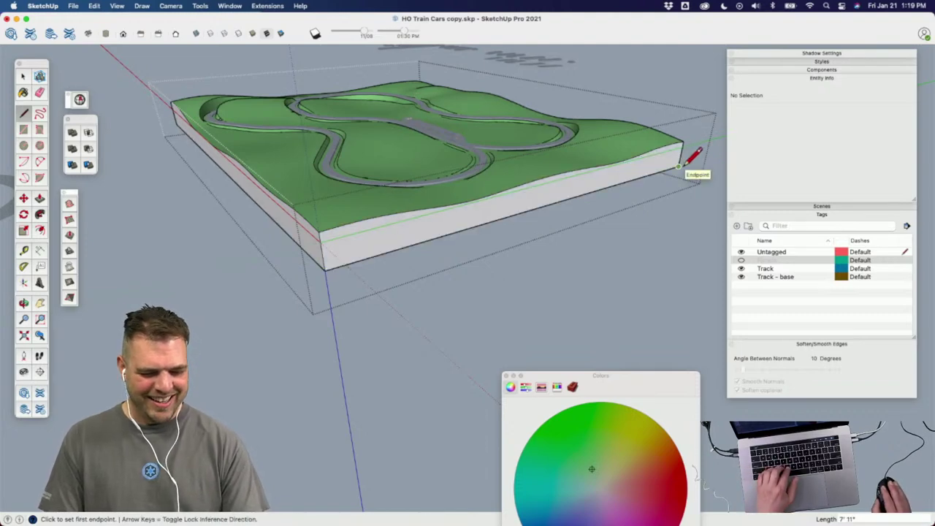
middle_click_drag(476, 192, 260, 227)
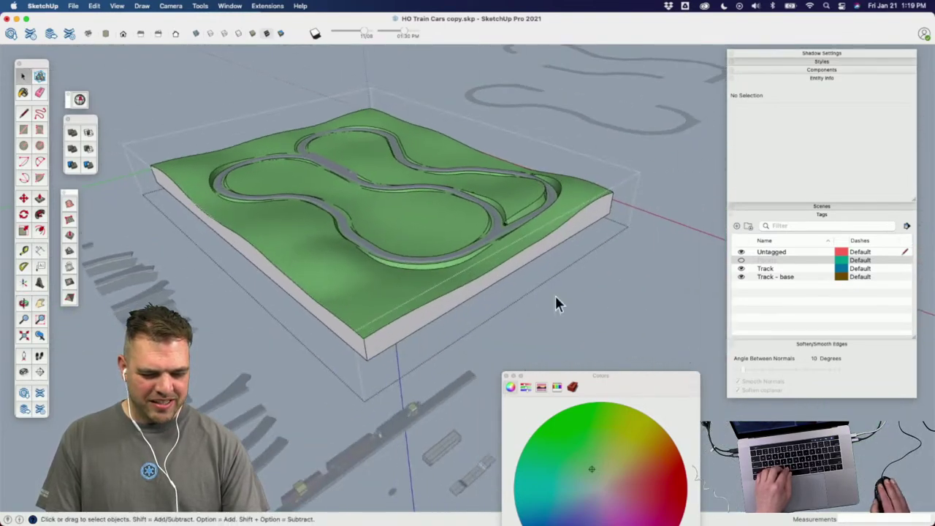
left_click(542, 298)
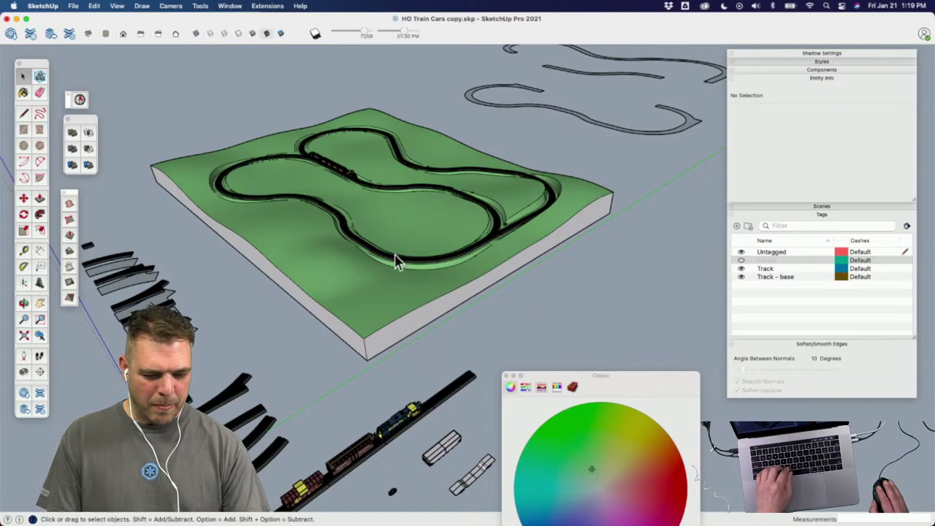
middle_click_drag(458, 299, 504, 306)
left_click(574, 305)
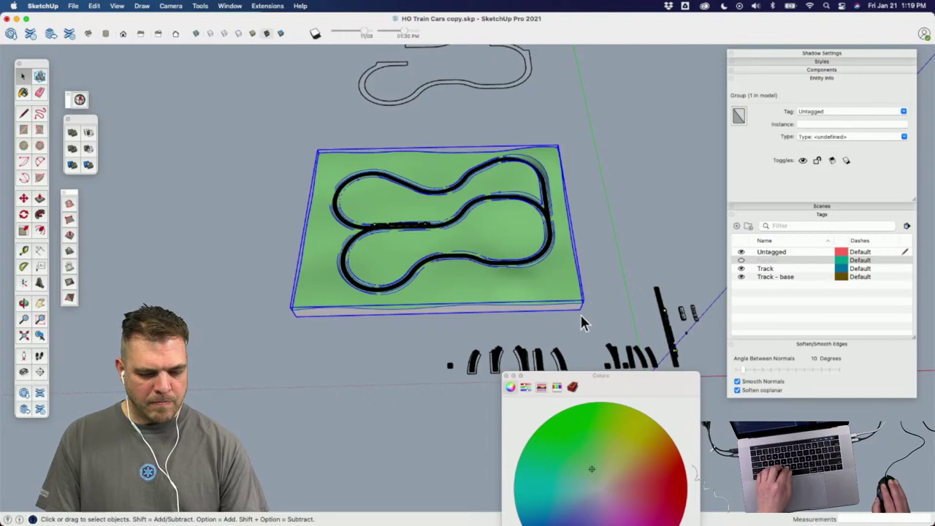
middle_click_drag(551, 301, 396, 209)
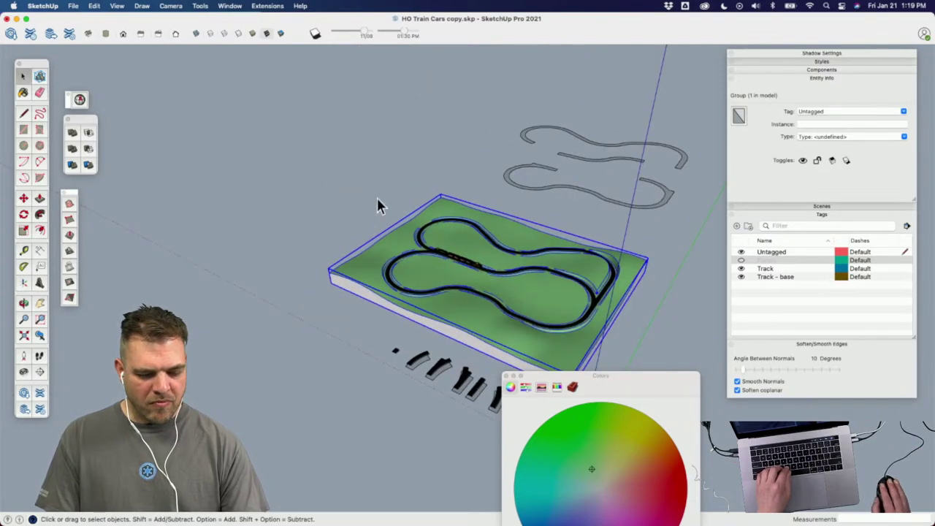
left_click(376, 196)
scroll(513, 303, "up", 10)
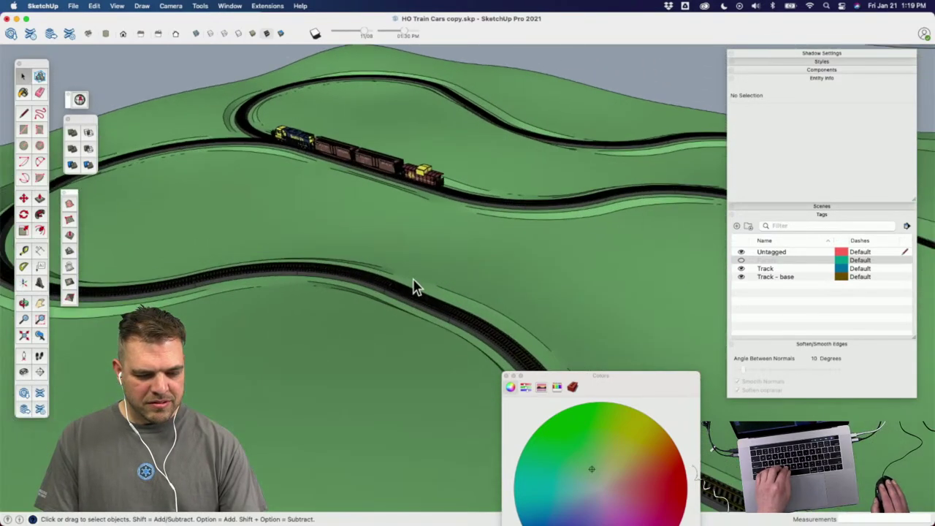
middle_click_drag(400, 284, 511, 355)
middle_click_drag(325, 198, 612, 202)
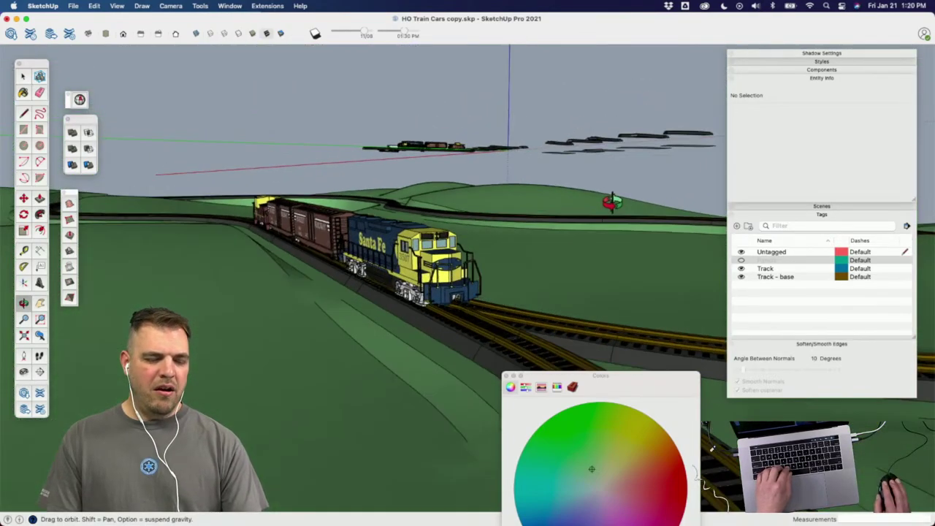
middle_click_drag(557, 217, 476, 239)
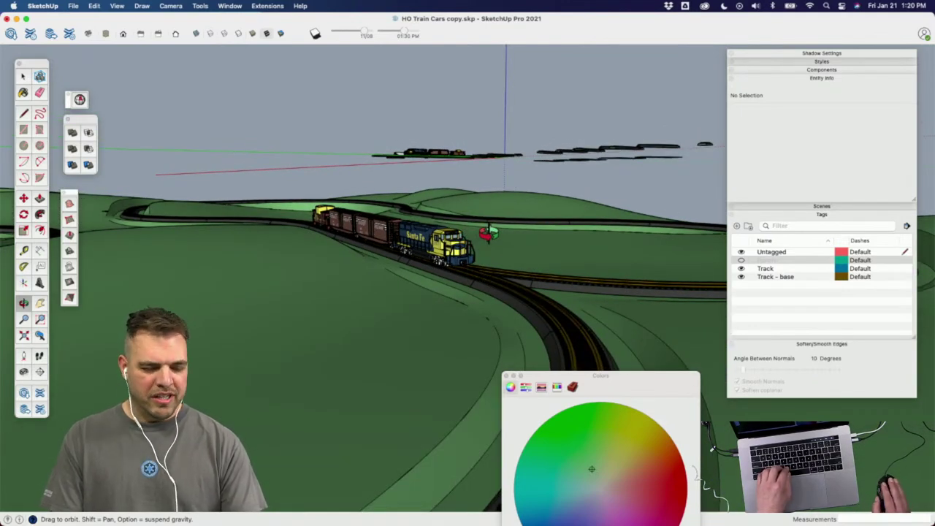
middle_click_drag(485, 259, 395, 253)
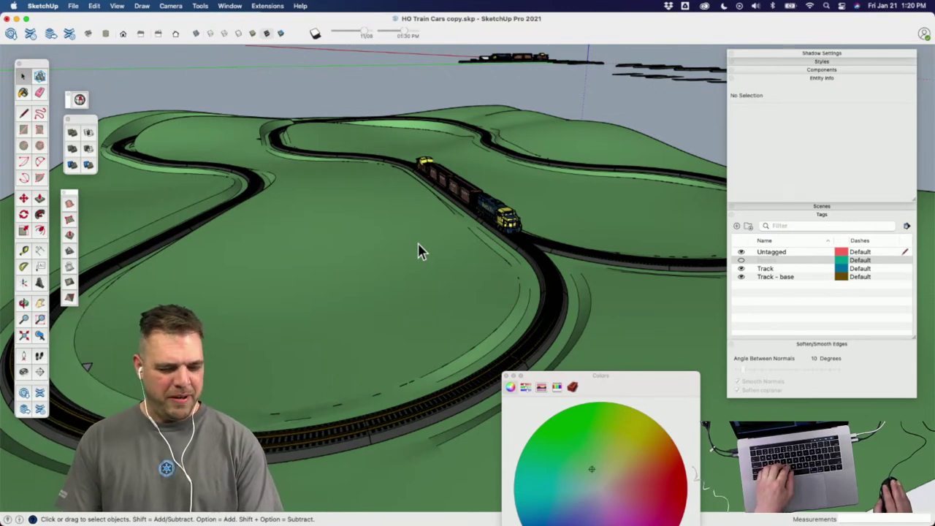
mouse_move(437, 283)
middle_mouse_down()
mouse_move(495, 231)
mouse_move(313, 299)
mouse_move(302, 288)
mouse_move(365, 278)
mouse_move(468, 284)
mouse_move(539, 265)
mouse_move(436, 248)
mouse_move(489, 221)
mouse_move(441, 277)
mouse_move(438, 298)
mouse_move(455, 177)
mouse_move(453, 279)
middle_mouse_up()
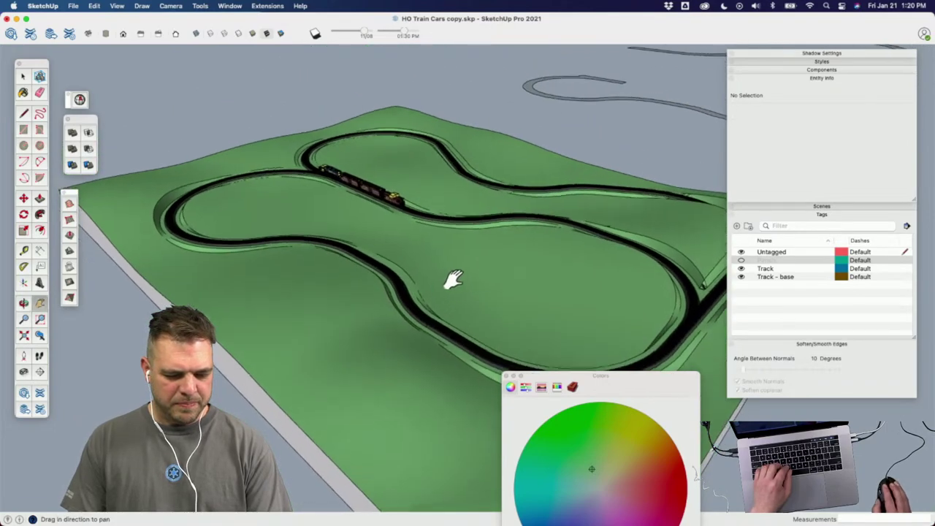
scroll(453, 279, "down", 5)
middle_click_drag(433, 236, 453, 309)
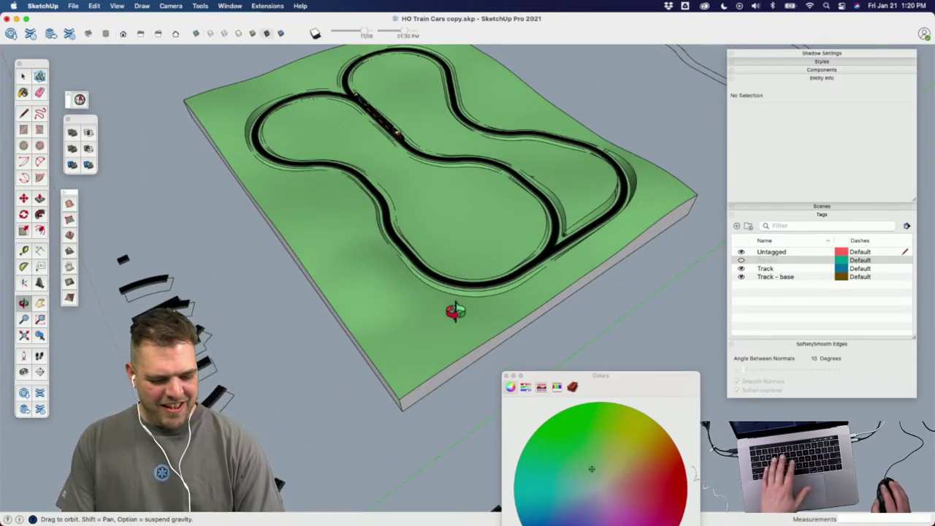
middle_click_drag(576, 184, 433, 232)
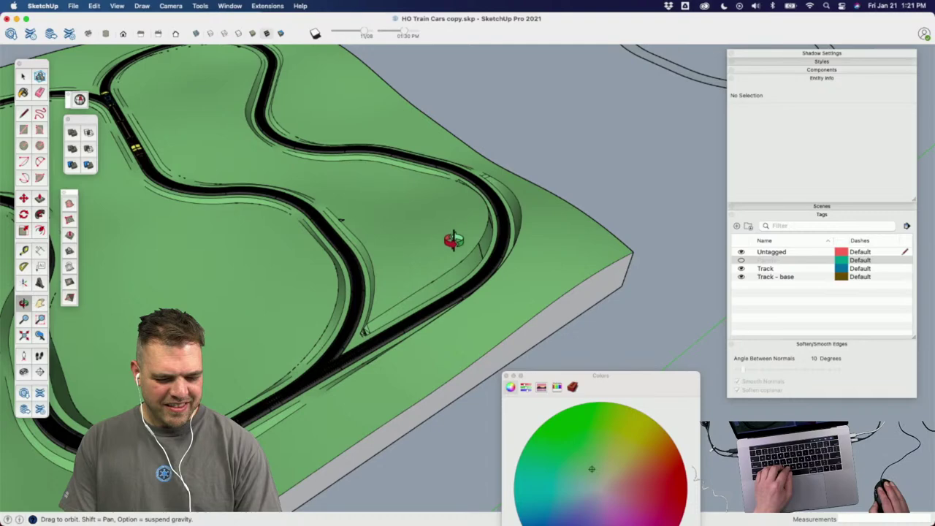
middle_click_drag(453, 241, 396, 238)
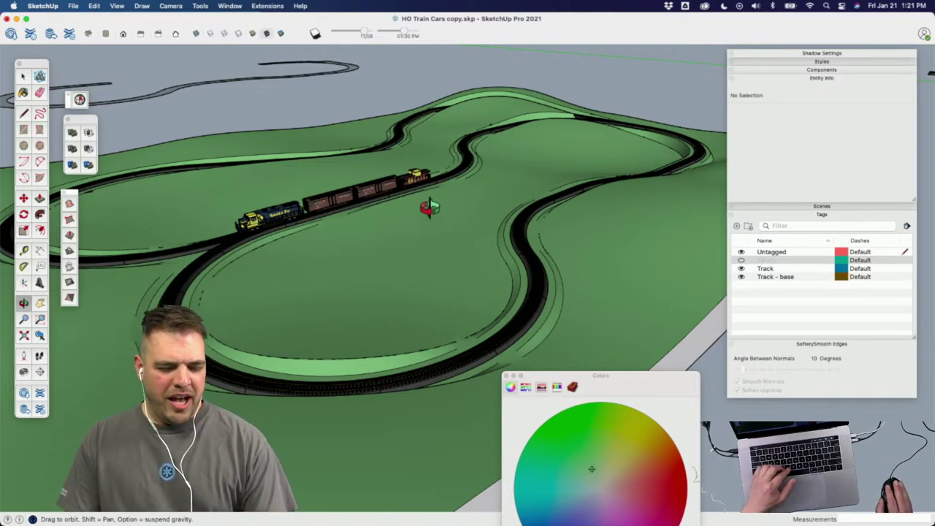
left_click_drag(476, 202, 395, 297)
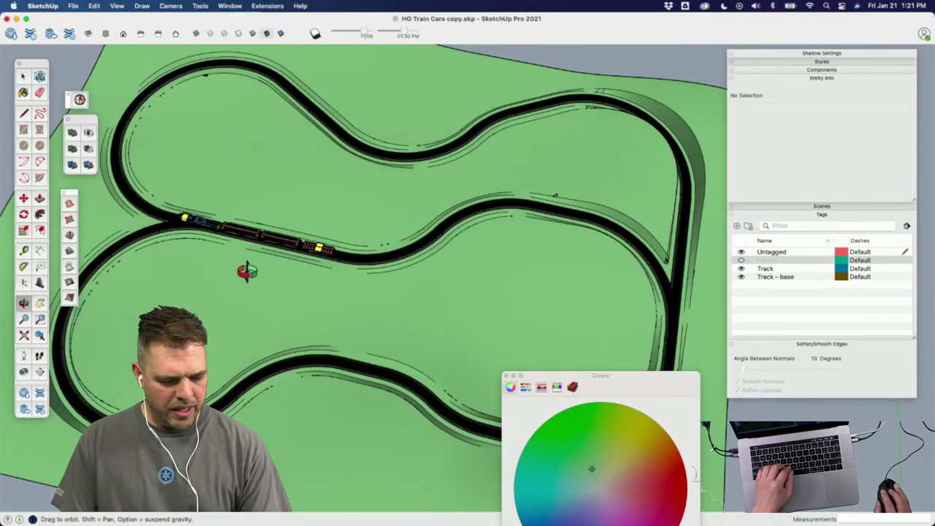
left_click_drag(247, 271, 480, 100)
scroll(228, 378, "up", 5)
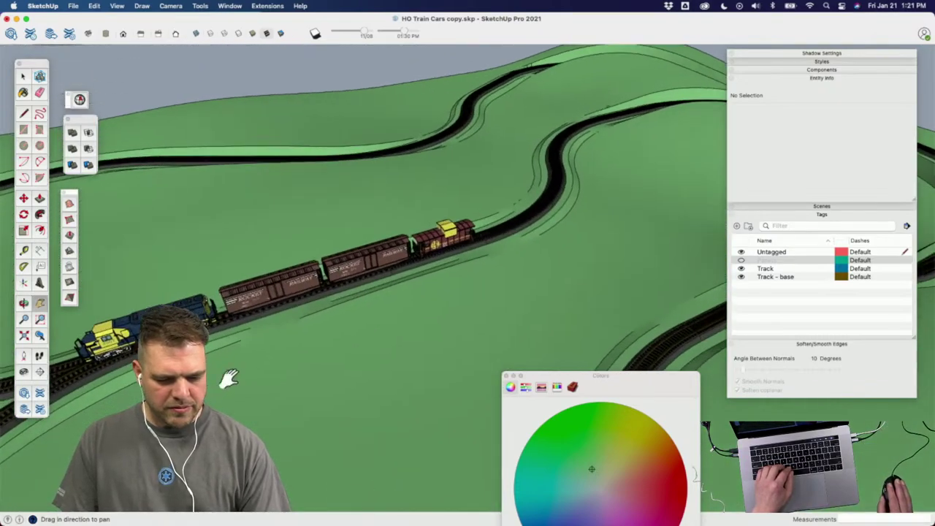
left_click_drag(229, 378, 321, 304, "shift")
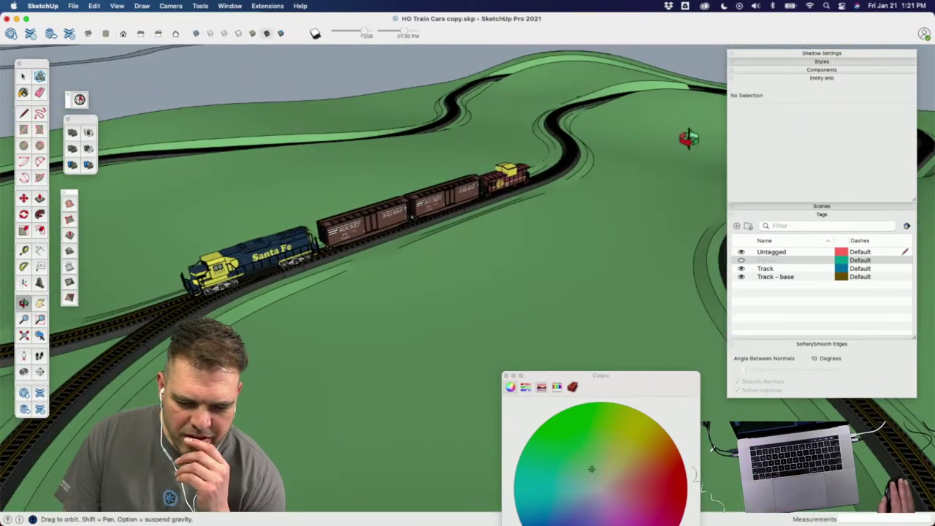
Step: Collapse Entity Info and search the Components library for 2d trees
left_click(803, 78)
left_click(845, 69)
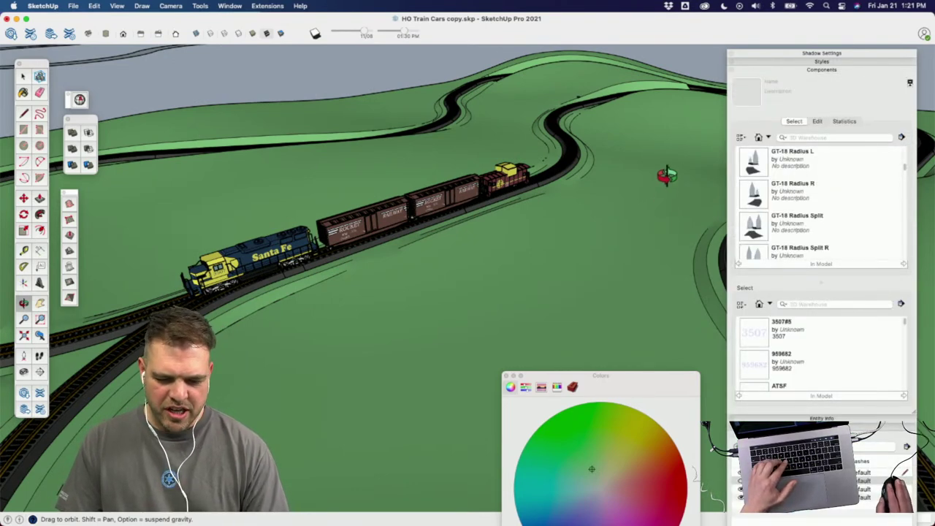
left_click(837, 136)
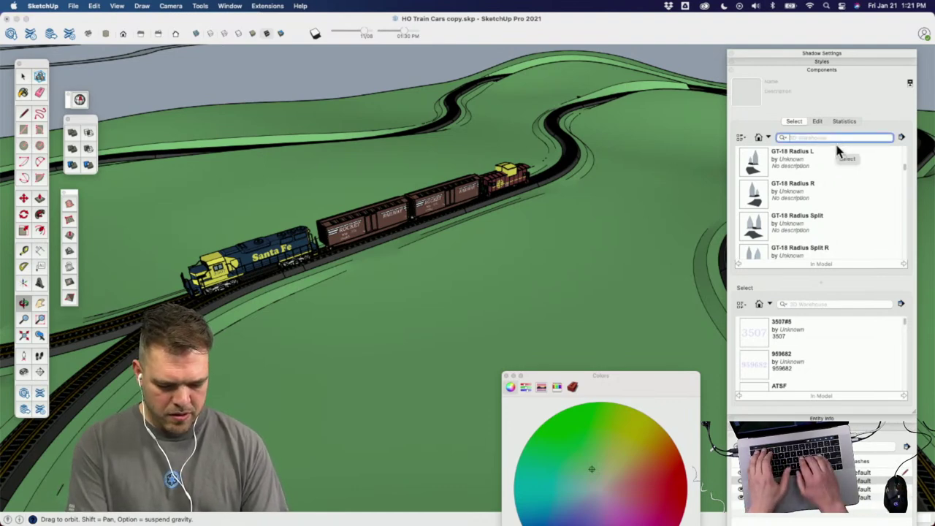
type("2d tree")
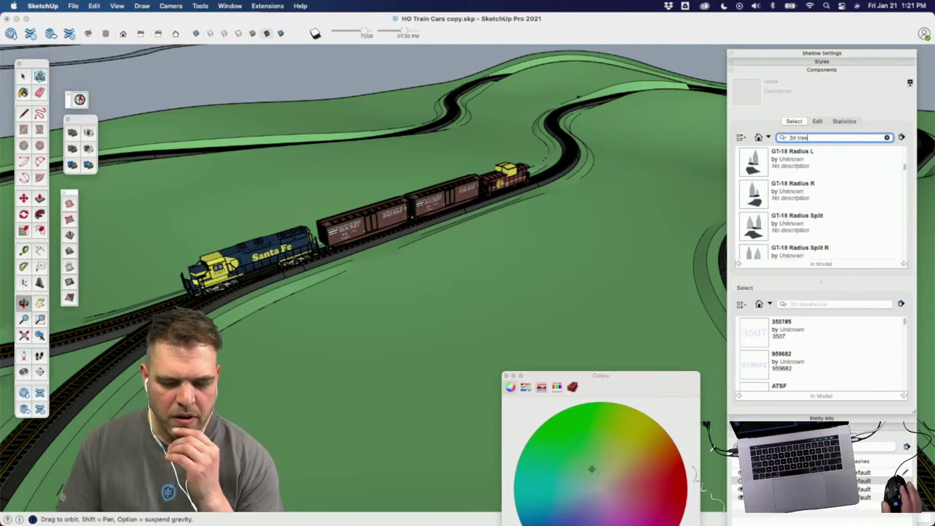
key("Return")
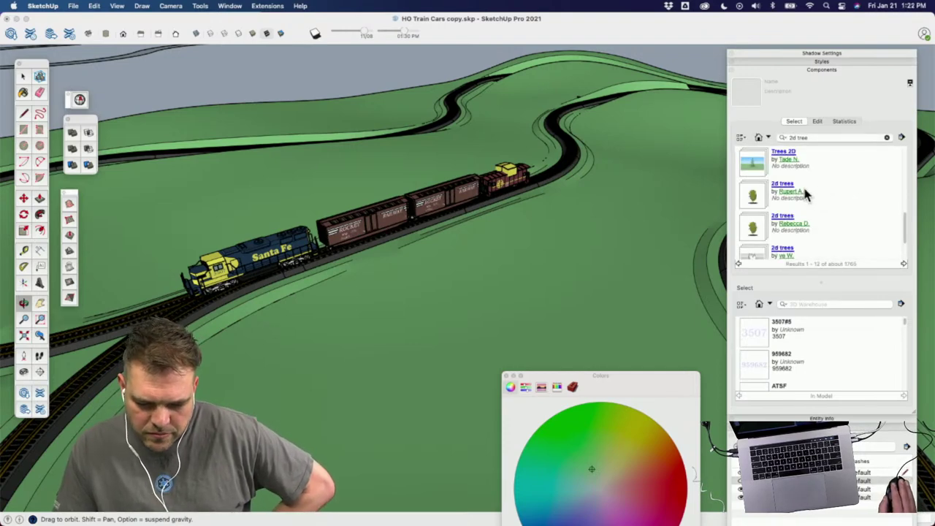
Step: Browse the search results and choose one of the 2d trees models
scroll(817, 201, "down", 2)
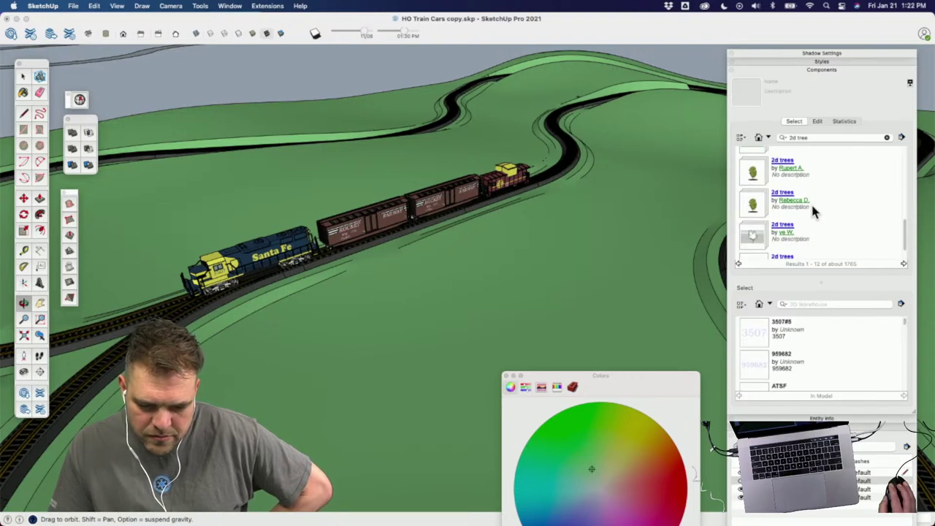
scroll(811, 203, "down", 2)
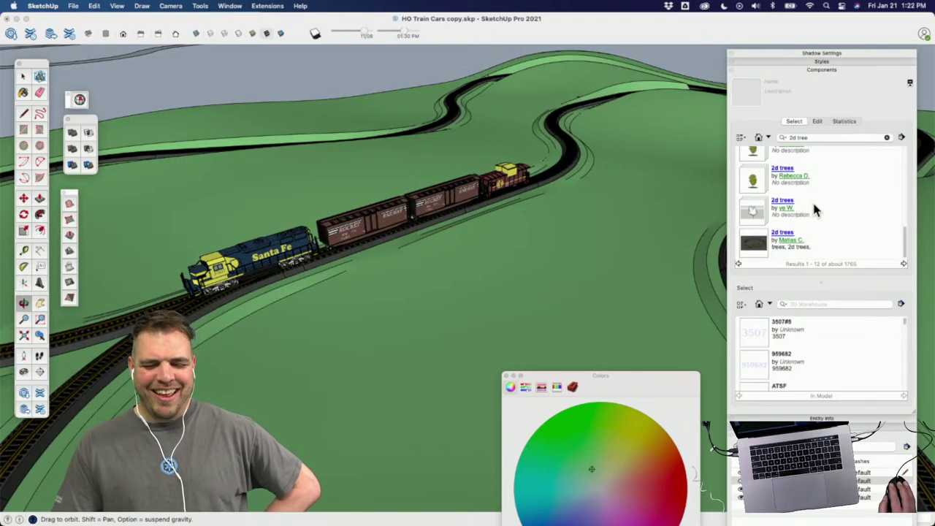
scroll(813, 205, "up", 2)
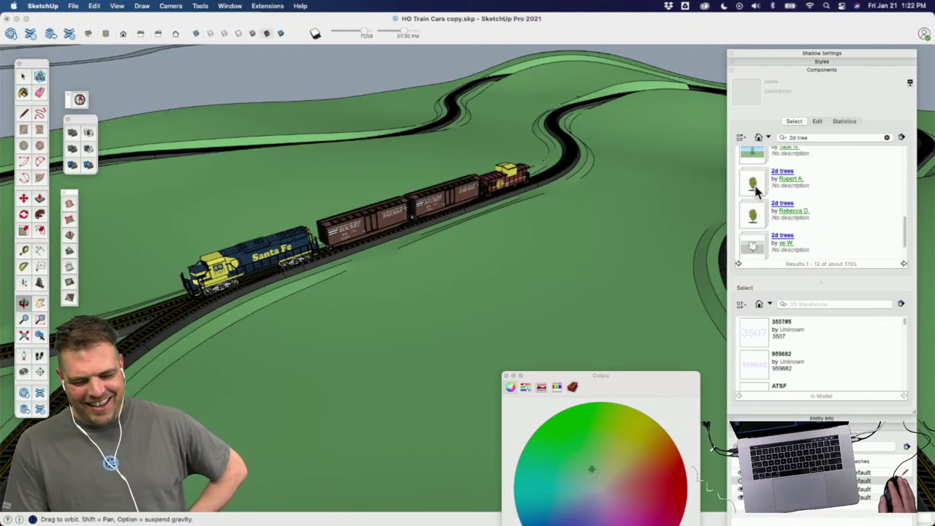
left_click(759, 188)
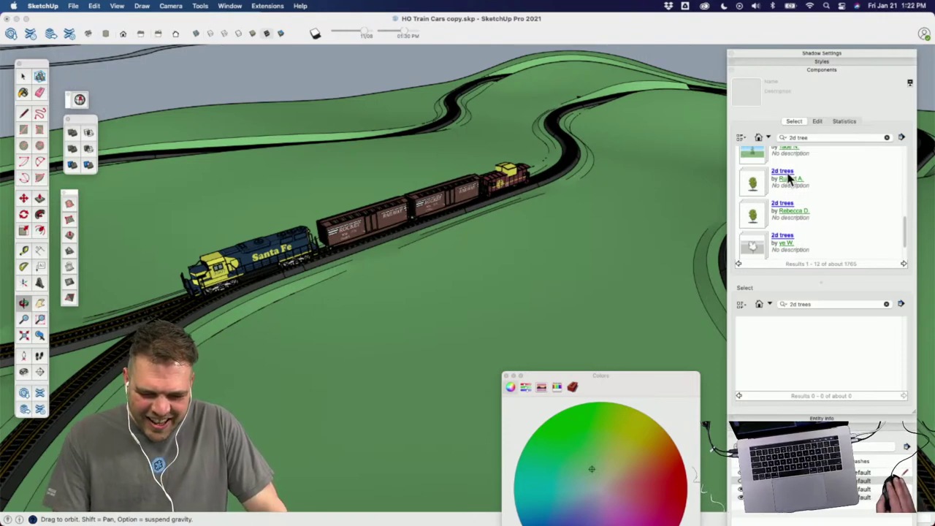
key("super+h")
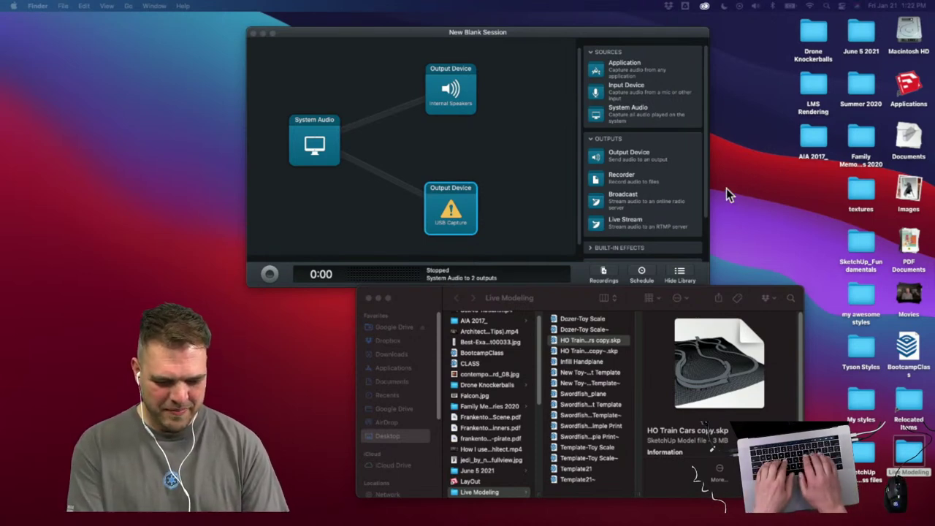
Step: Relaunch SketchUp 2021 from Spotlight and decline sending the Bug Splat crash report
key("super+space")
type("sketchup")
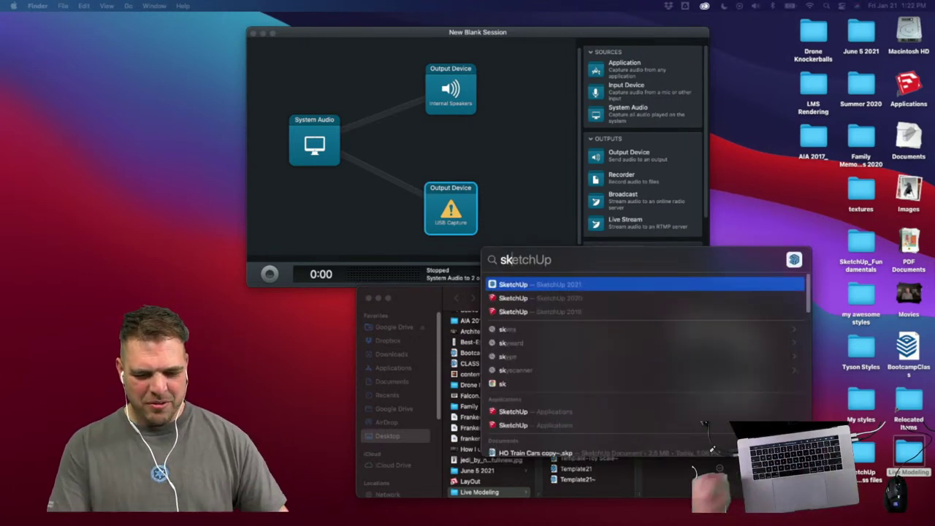
key("Return")
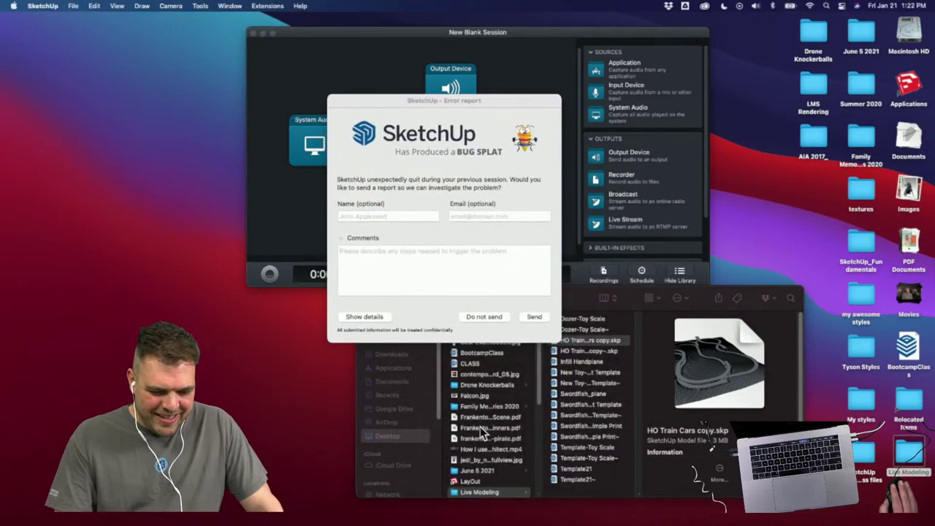
left_click(493, 316)
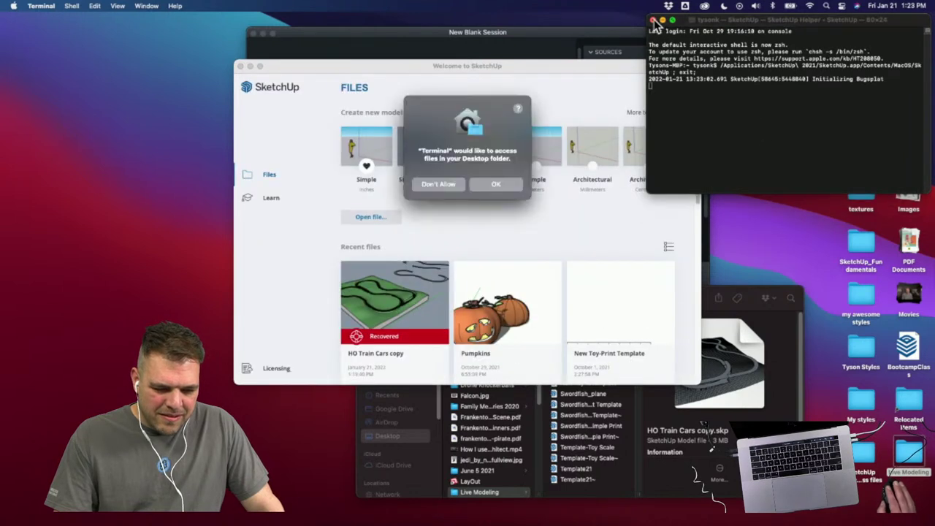
Step: Grant Terminal access to the Desktop and Documents folders and cancel the terminate prompt
left_click(653, 20)
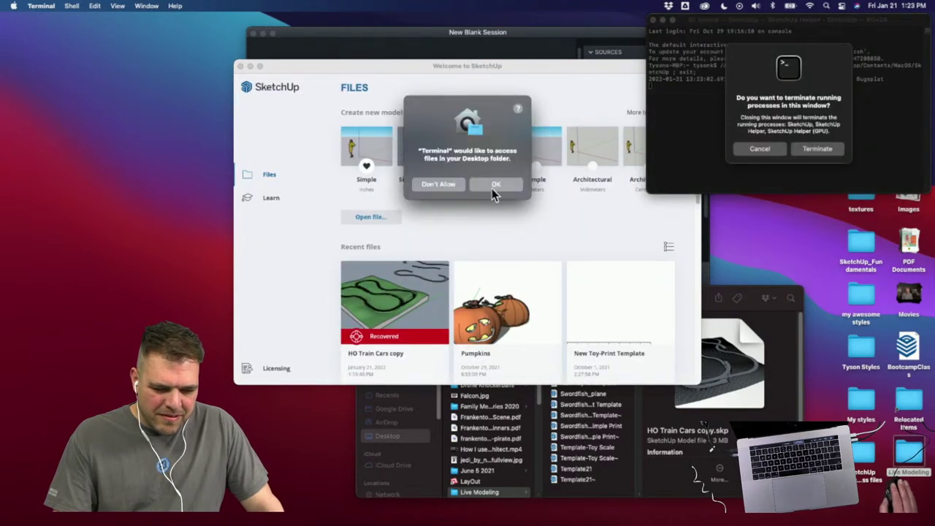
left_click(447, 184)
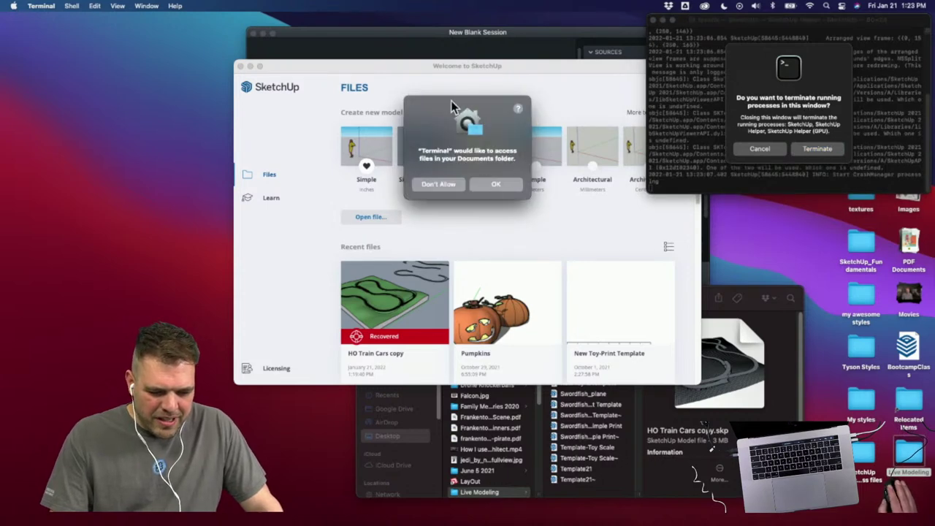
left_click(497, 185)
left_click(761, 149)
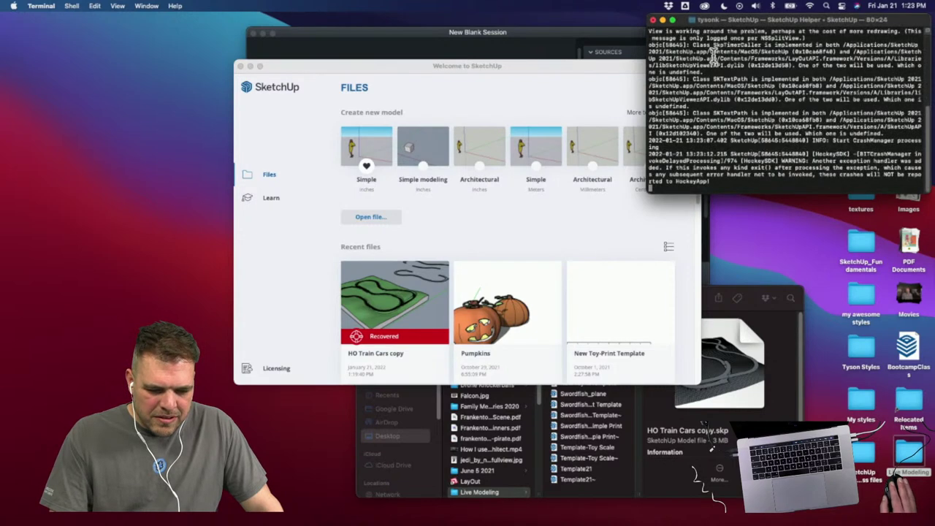
Step: Open the recovered version of HO Train Cars copy from the Welcome screen
left_click(653, 19)
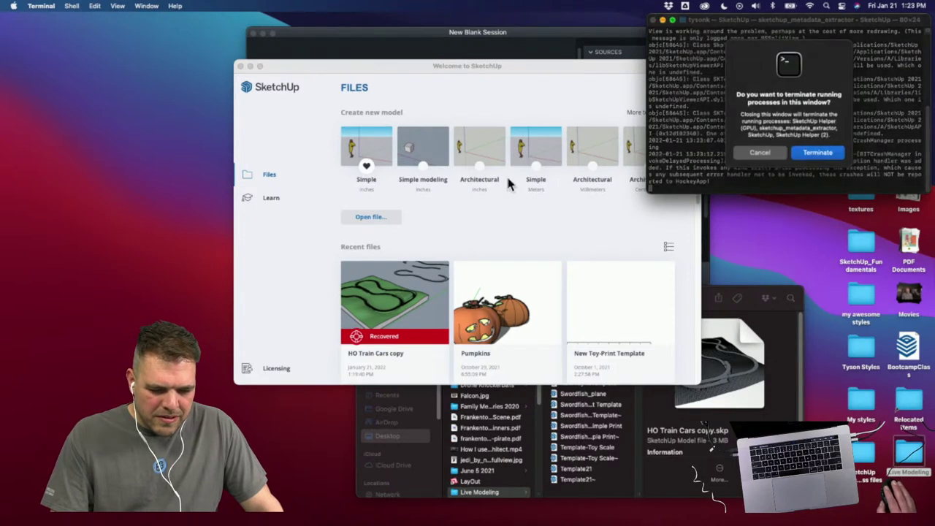
left_click(375, 302)
left_click(393, 257)
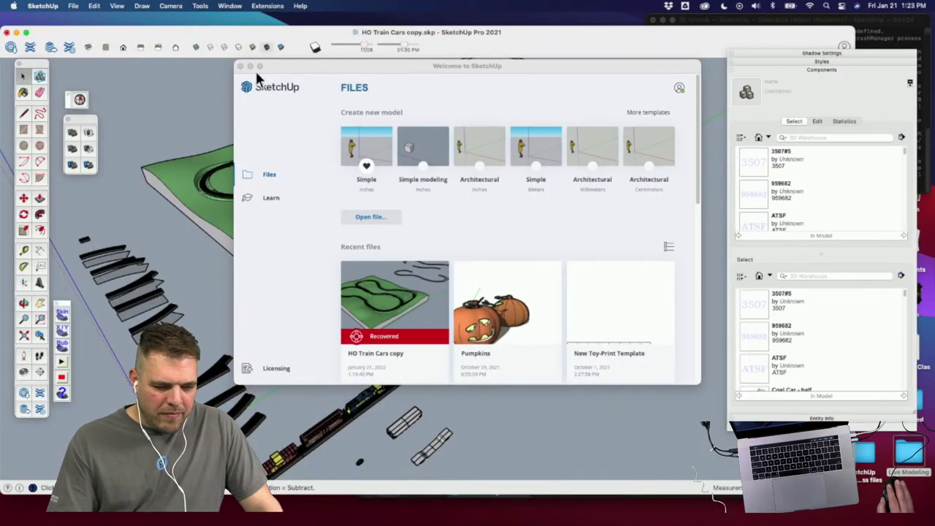
Step: Dismiss the Welcome window and update notices, collapse Components and make SketchUp full screen
left_click(239, 66)
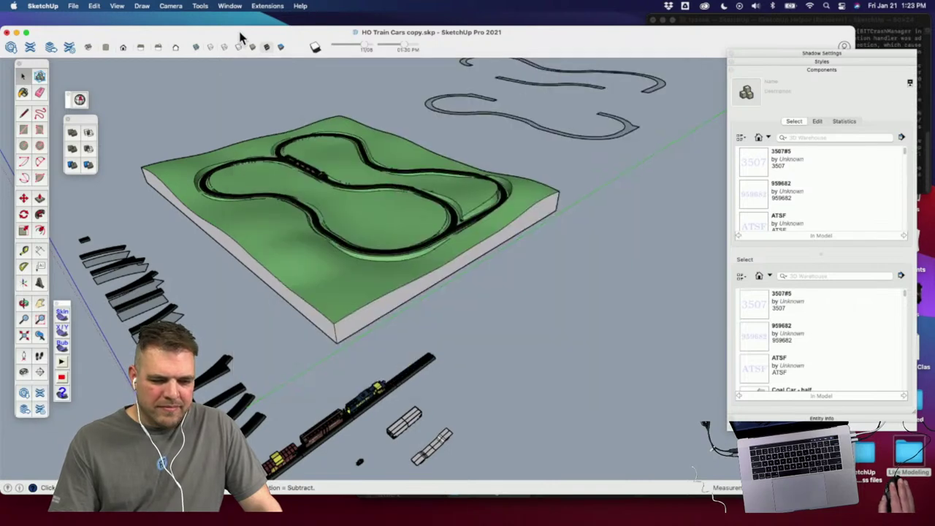
left_click_drag(239, 34, 242, 11)
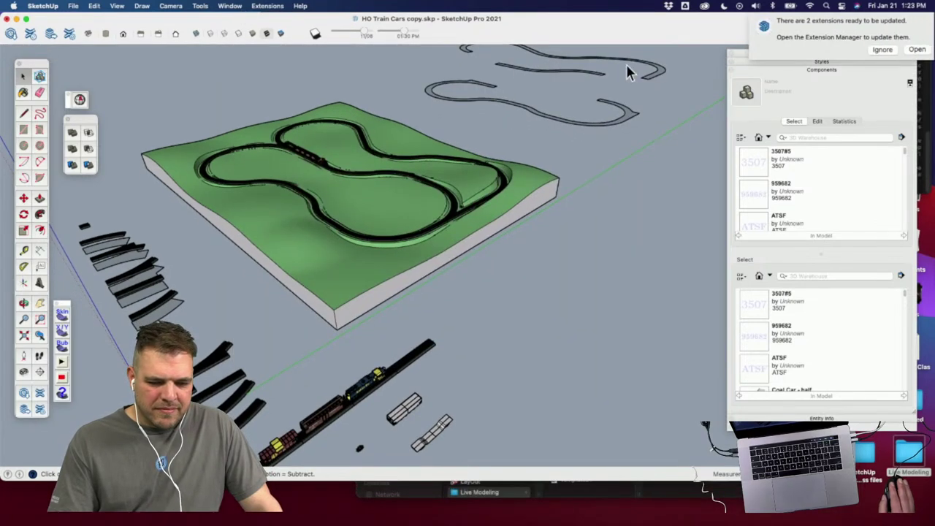
left_click(889, 51)
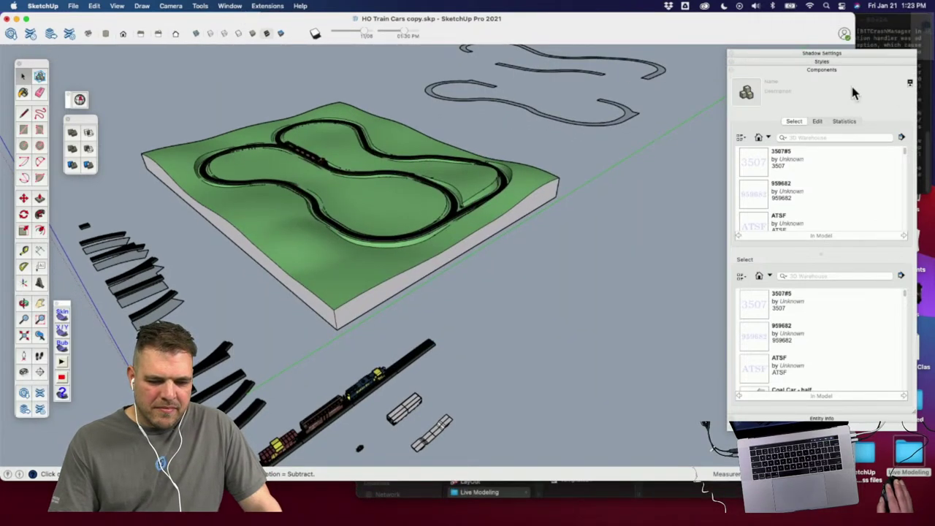
left_click(795, 68)
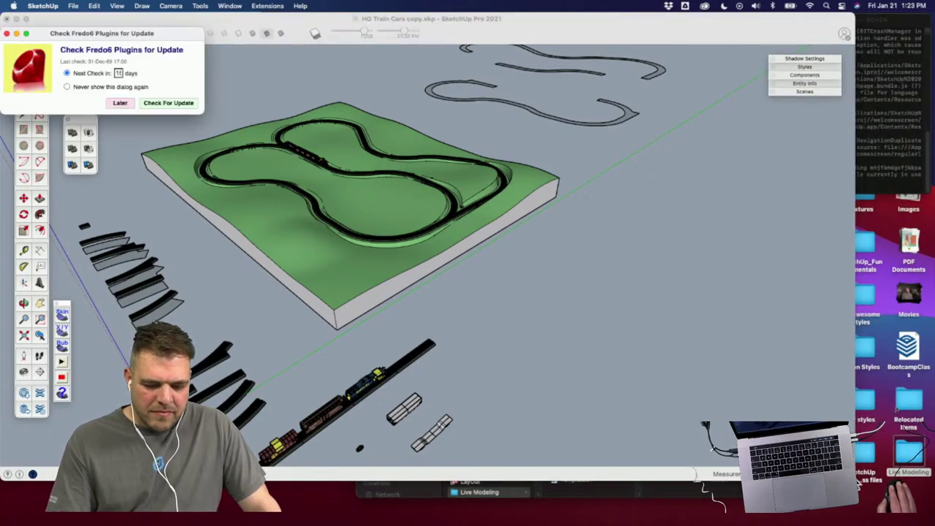
key("F11")
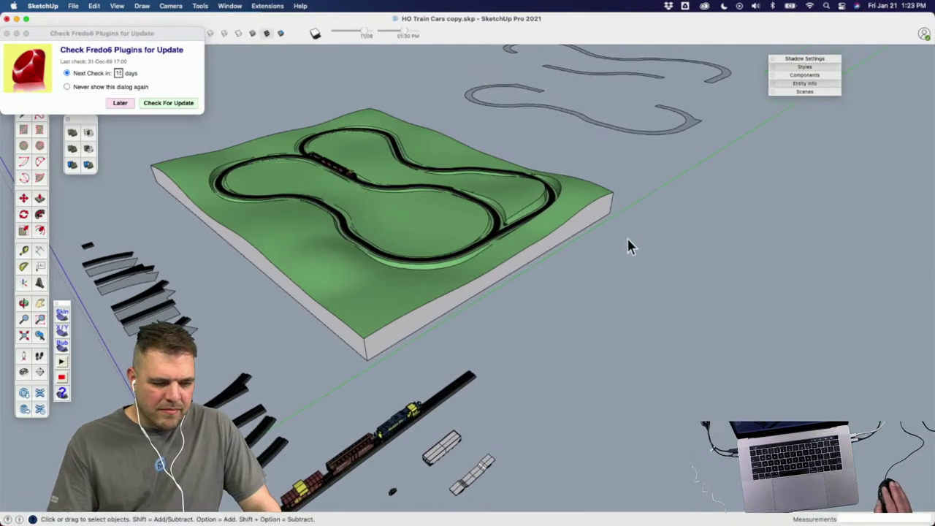
left_click(120, 103)
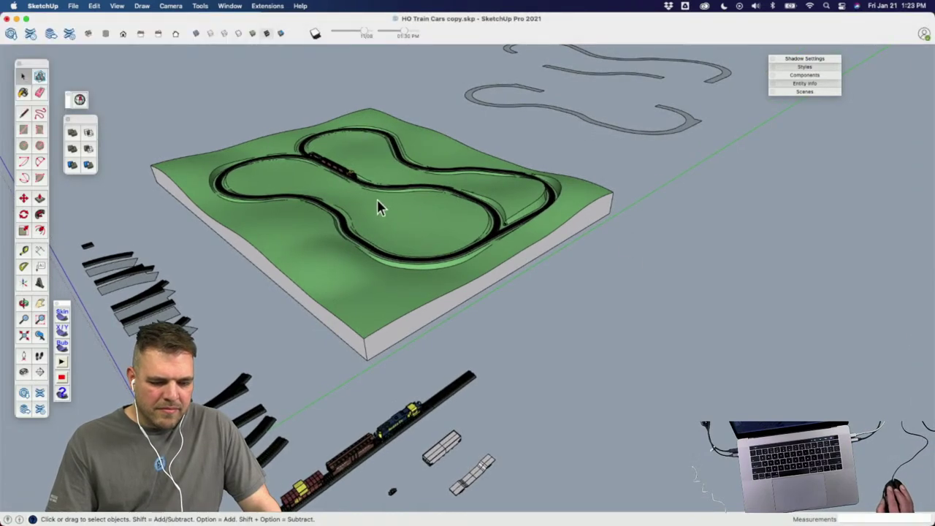
Step: Zoom in close on the Santa Fe train and switch shadows on with Shift+S
middle_click_drag(377, 207, 644, 289)
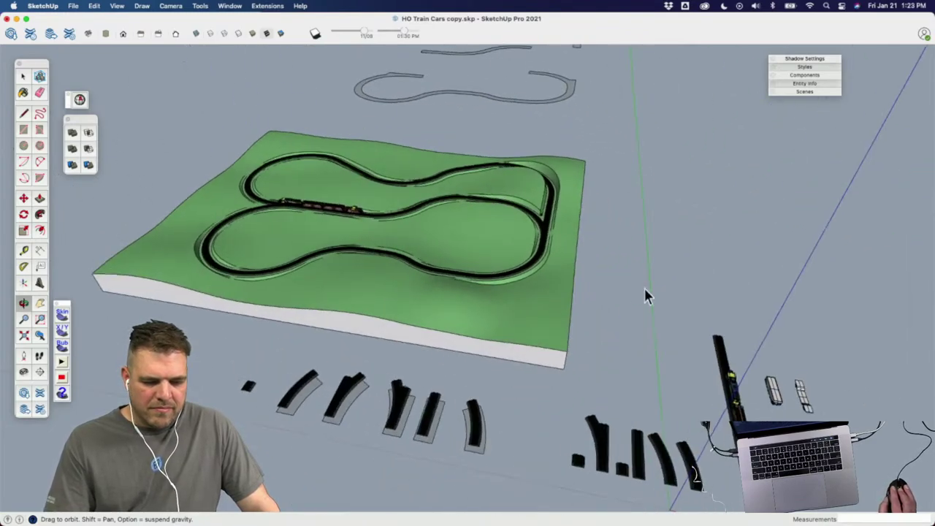
middle_click_drag(313, 271, 522, 302)
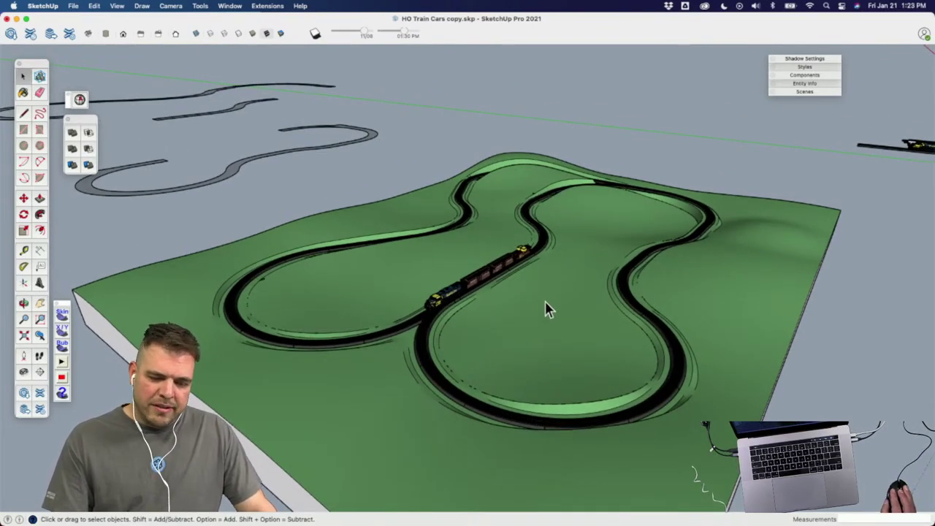
middle_click_drag(545, 309, 641, 304)
scroll(646, 319, "up", 3)
scroll(586, 317, "up", 5)
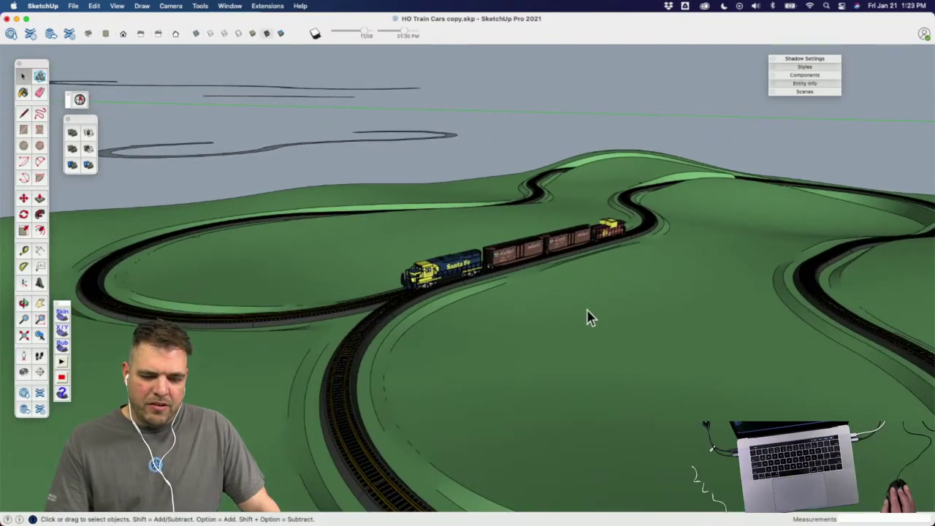
middle_click_drag(553, 328, 663, 286)
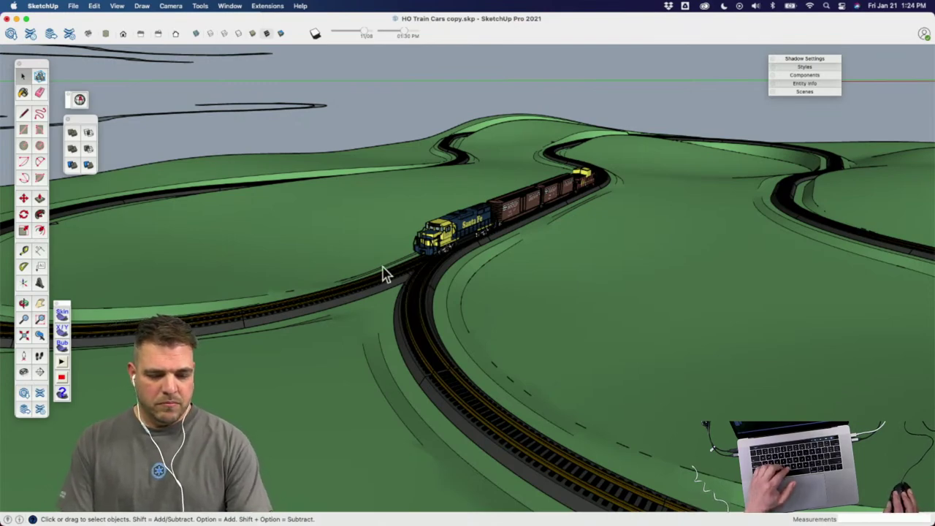
middle_click_drag(385, 271, 680, 376)
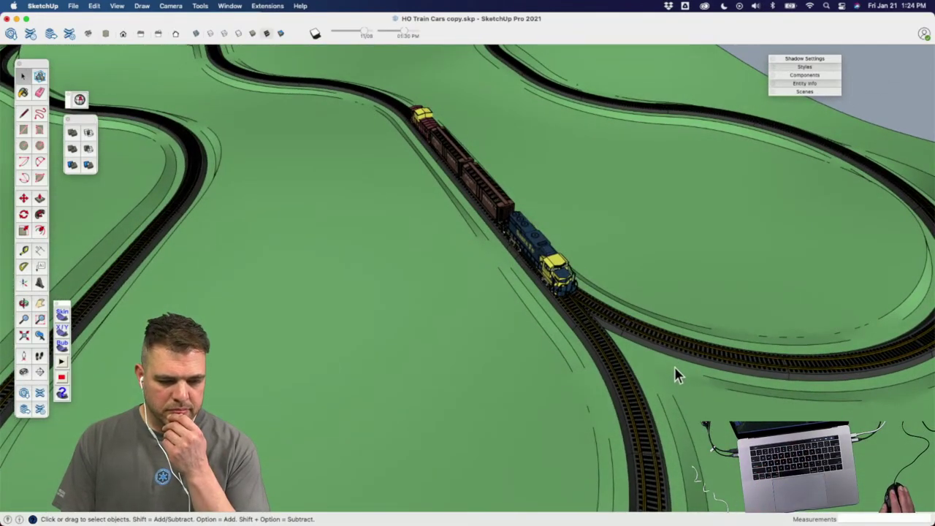
key("shift+s")
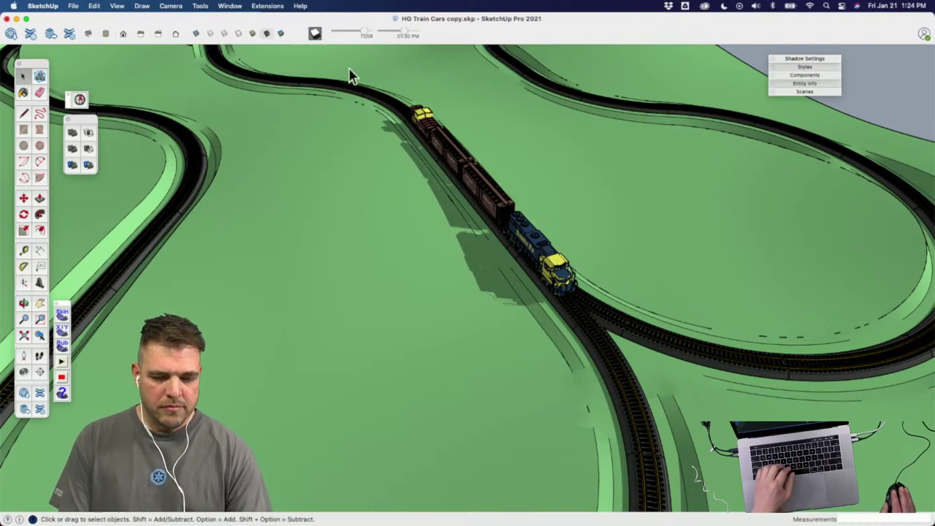
left_click(809, 75)
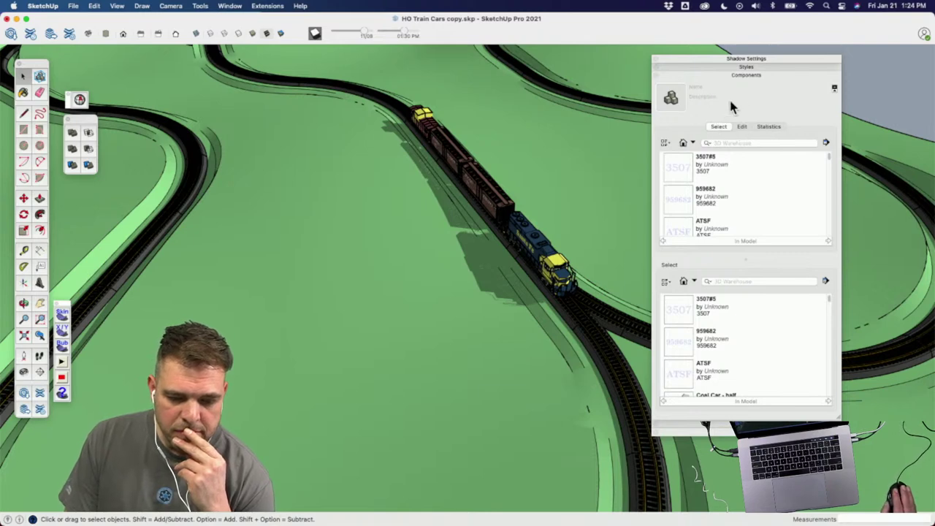
left_click(764, 79)
left_click_drag(821, 61, 887, 65)
middle_click_drag(588, 246, 571, 203)
scroll(511, 140, "up", 5)
middle_click_drag(516, 141, 618, 171)
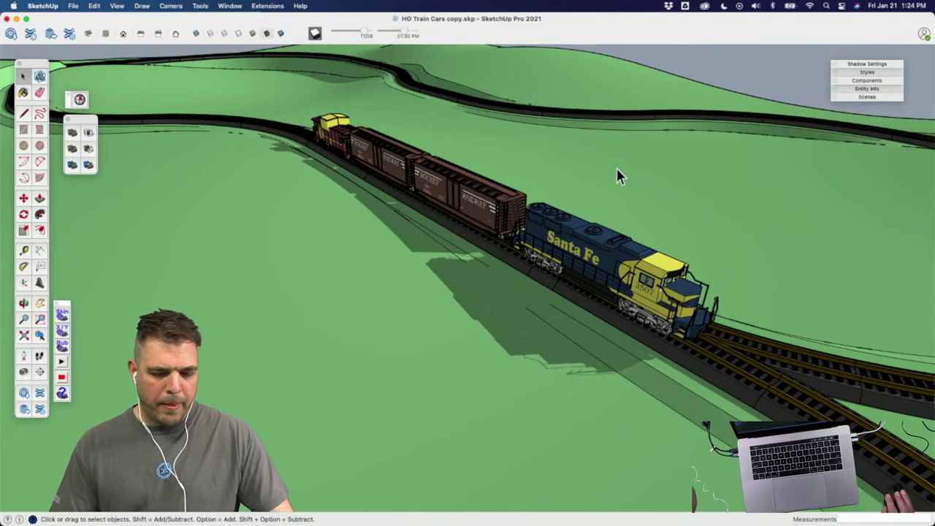
middle_click_drag(837, 205, 408, 231)
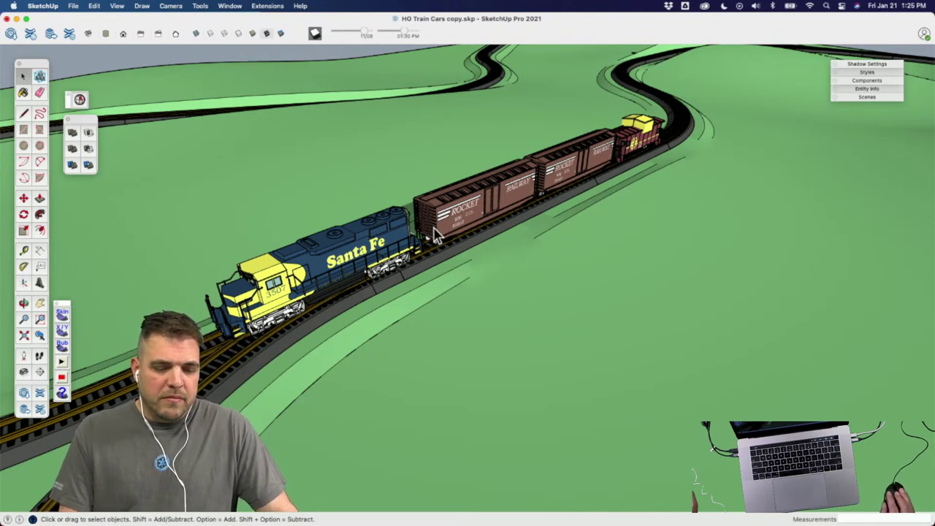
mouse_move(442, 222)
middle_mouse_down()
mouse_move(590, 179)
mouse_move(548, 194)
middle_mouse_up()
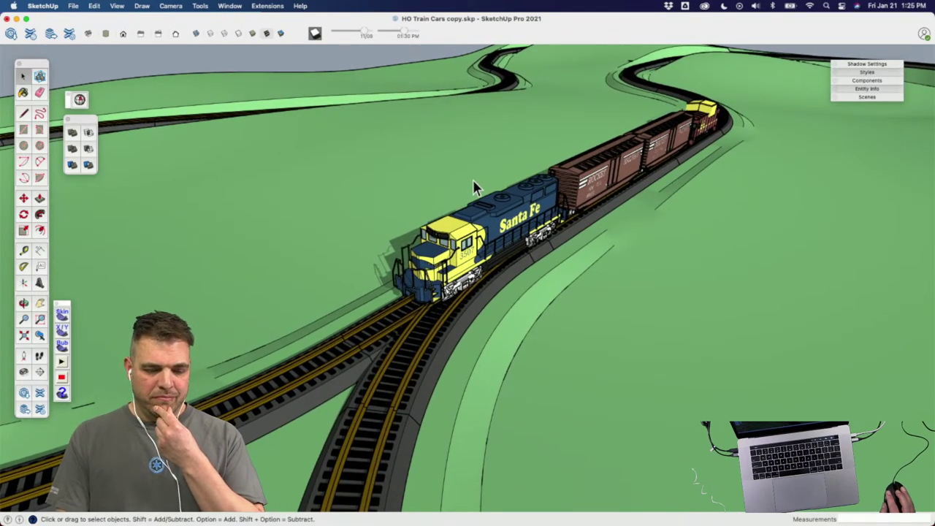
scroll(473, 179, "down", 5)
middle_click_drag(476, 200, 430, 190)
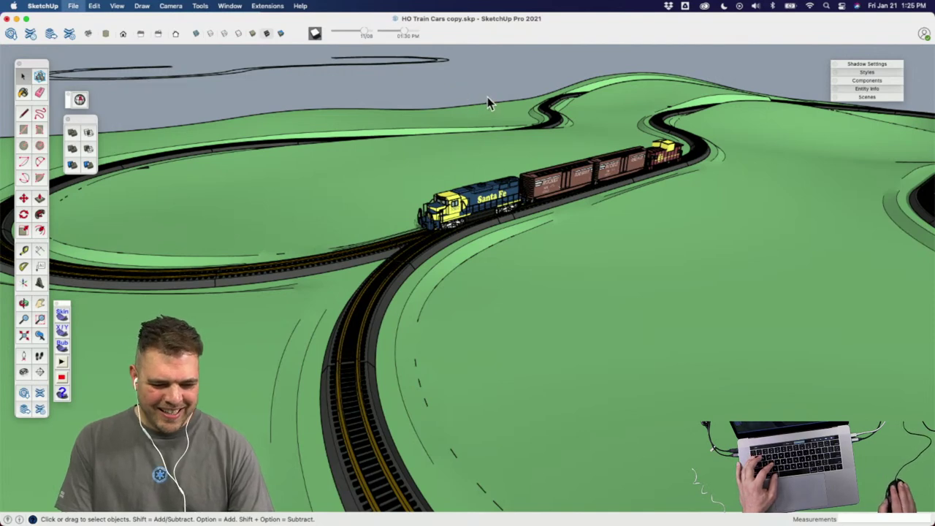
key("super+shift+s")
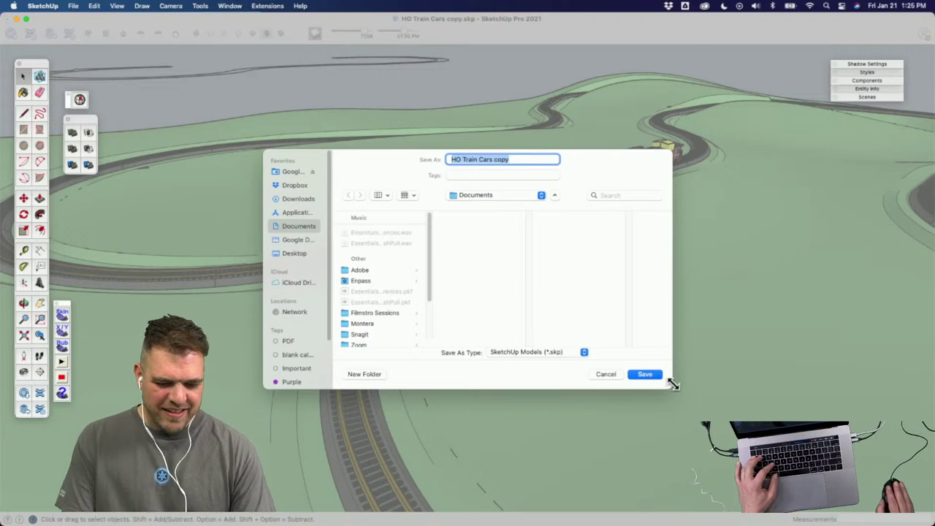
Step: Save the model as 'HO Train Cars copy' and bring up the Components browser
left_click(652, 375)
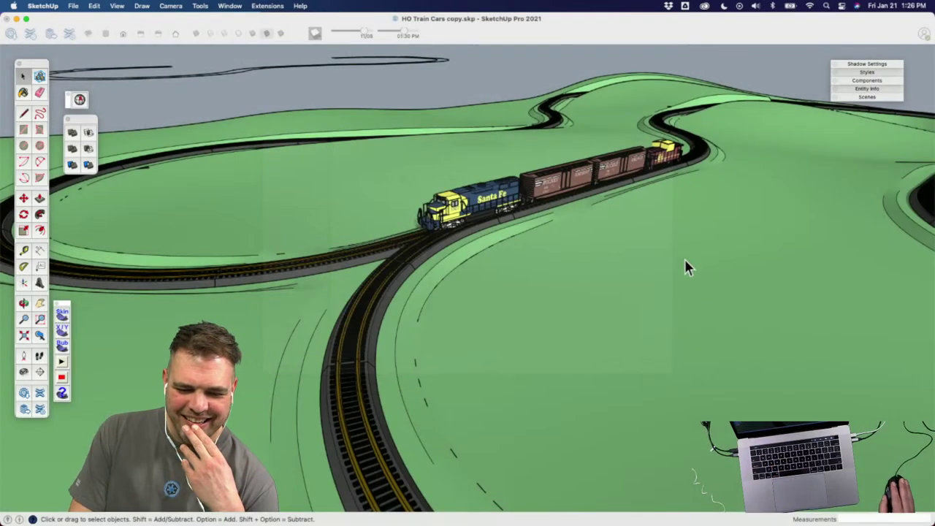
left_click(875, 82)
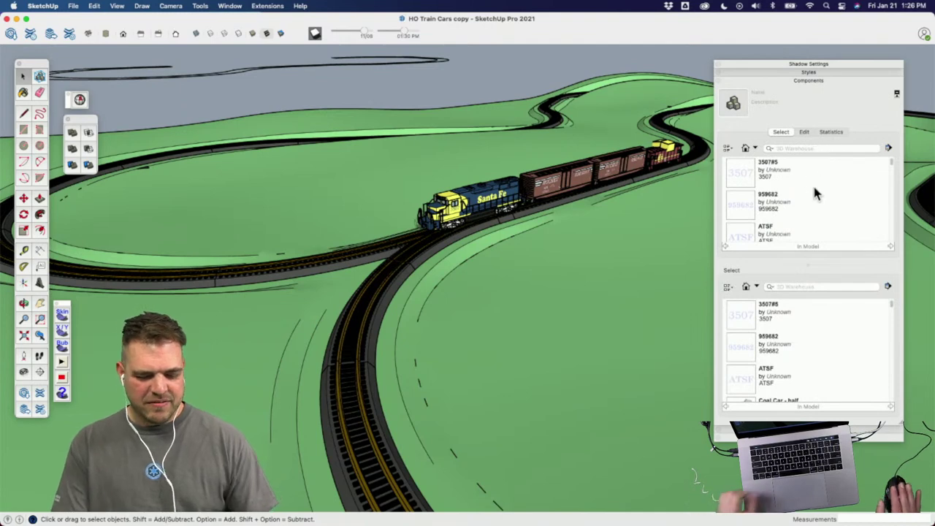
Step: Search online components for '2d trees' and open the Trees_2D results
left_click(809, 148)
type("35")
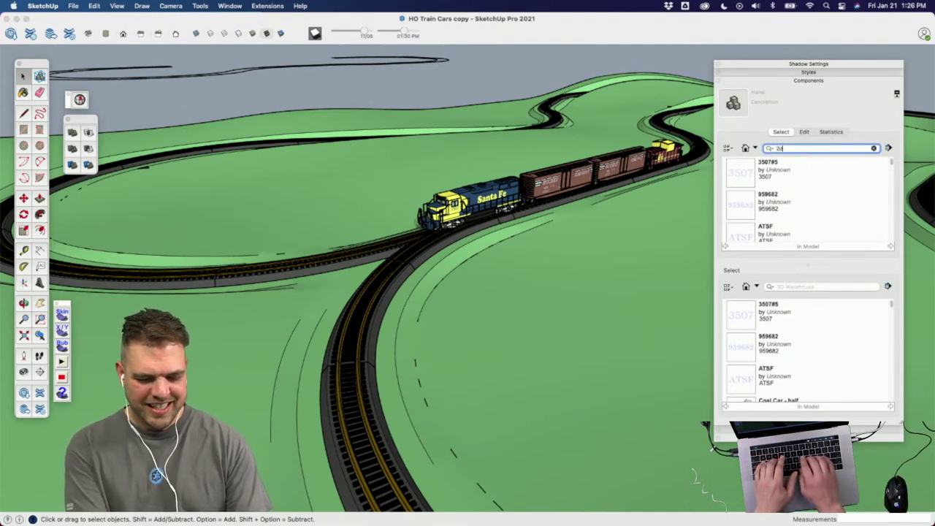
key("Return")
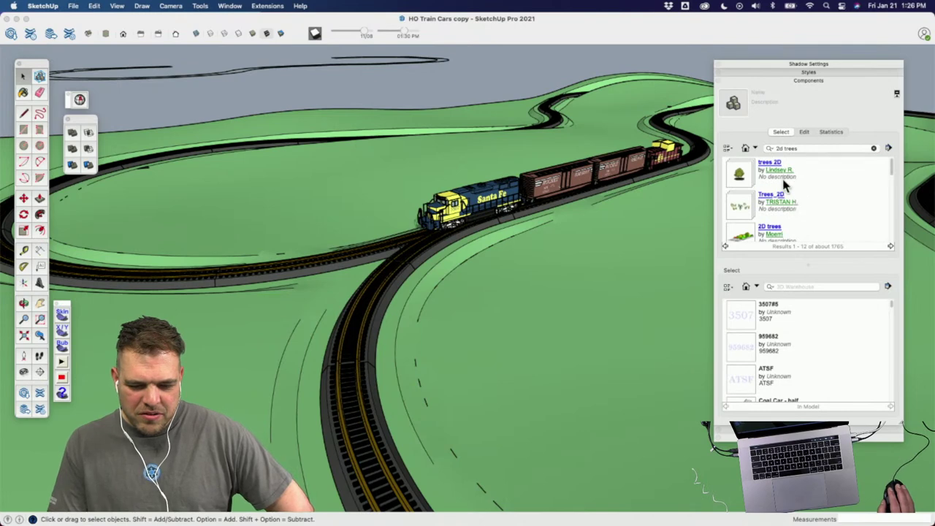
left_click(745, 207)
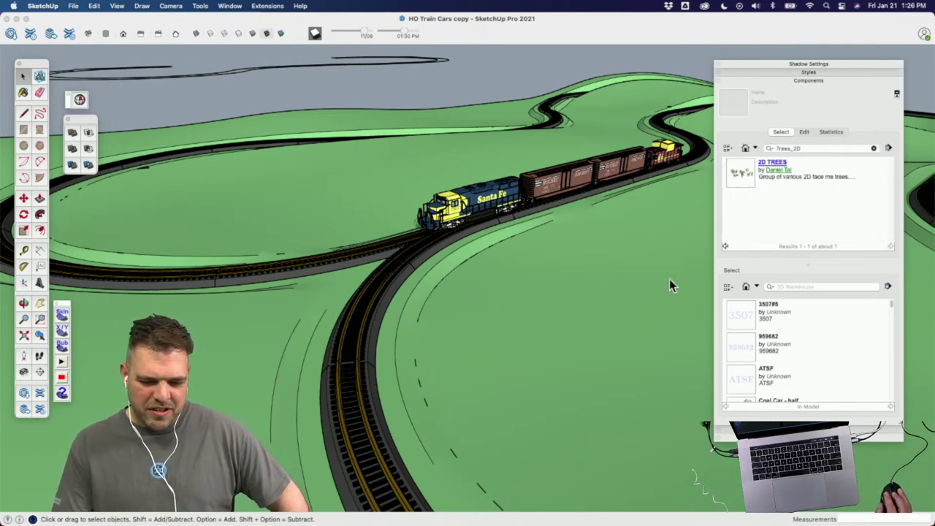
Step: Download the 2D TREES component into the model
middle_click_drag(669, 279, 528, 288)
scroll(558, 240, "up", 3)
scroll(549, 234, "down", 5)
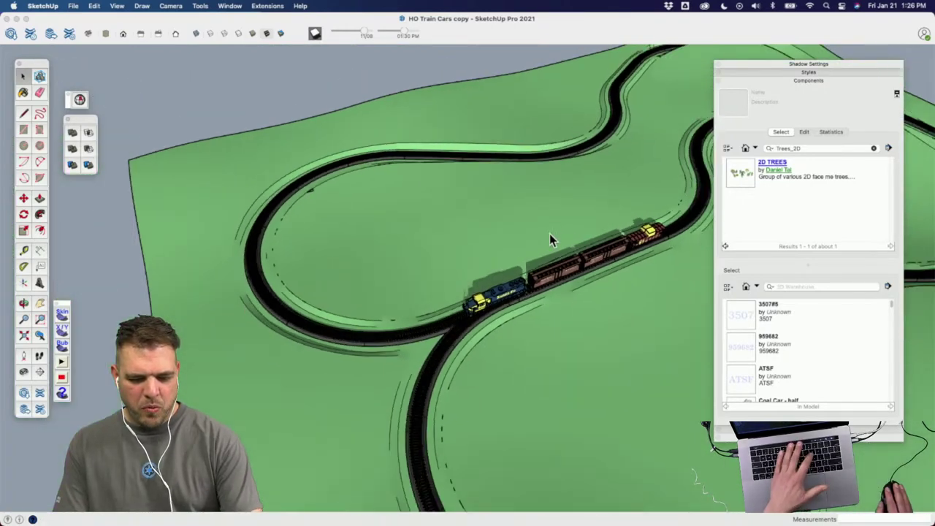
scroll(599, 215, "down", 5)
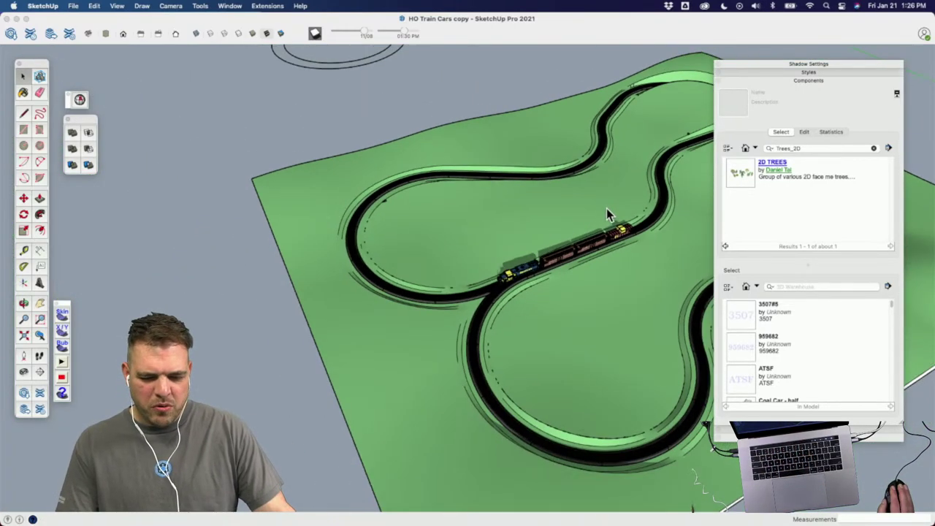
left_click(744, 175)
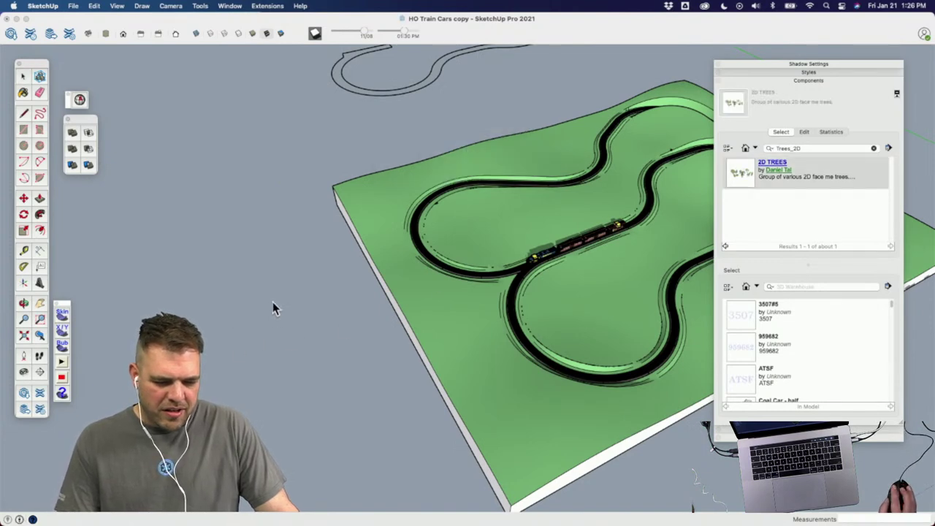
scroll(594, 299, "down", 8)
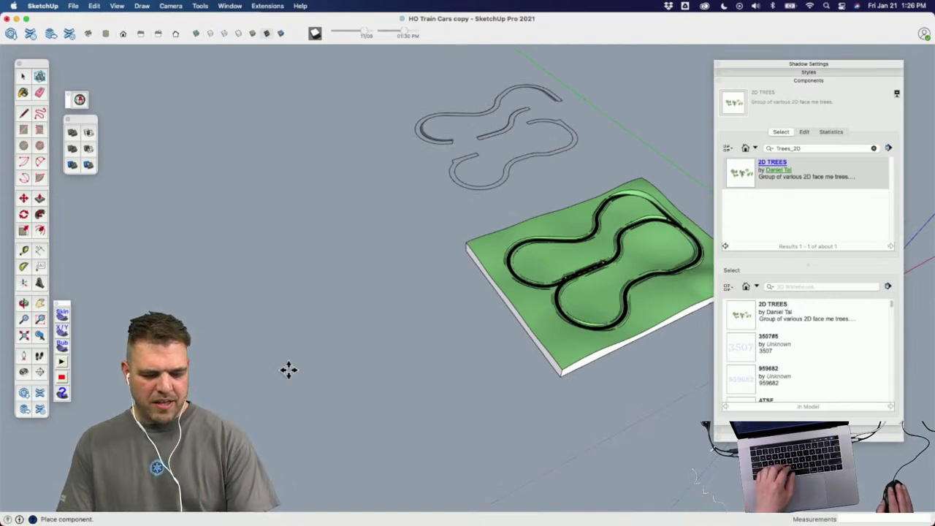
Step: Locate the placed trees above the layout and undo the stray large box selection
key("m")
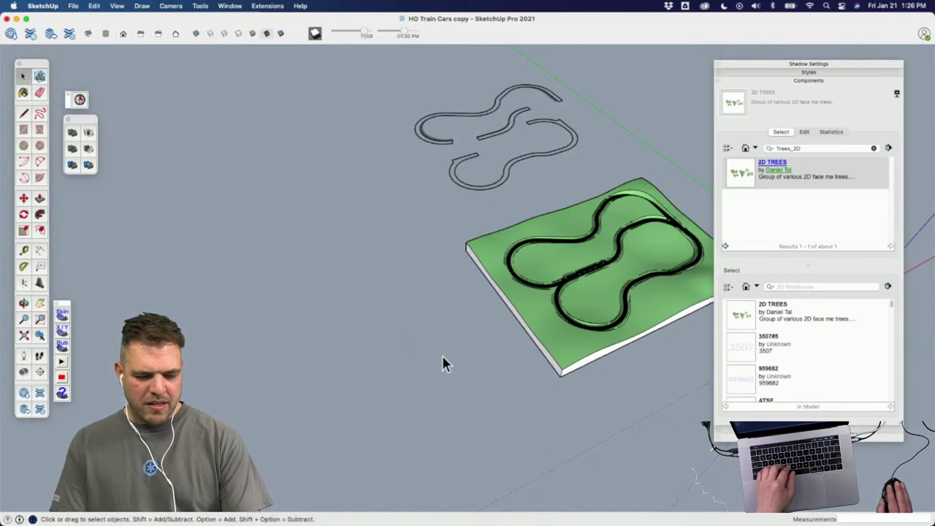
key("space")
middle_click_drag(495, 336, 546, 271)
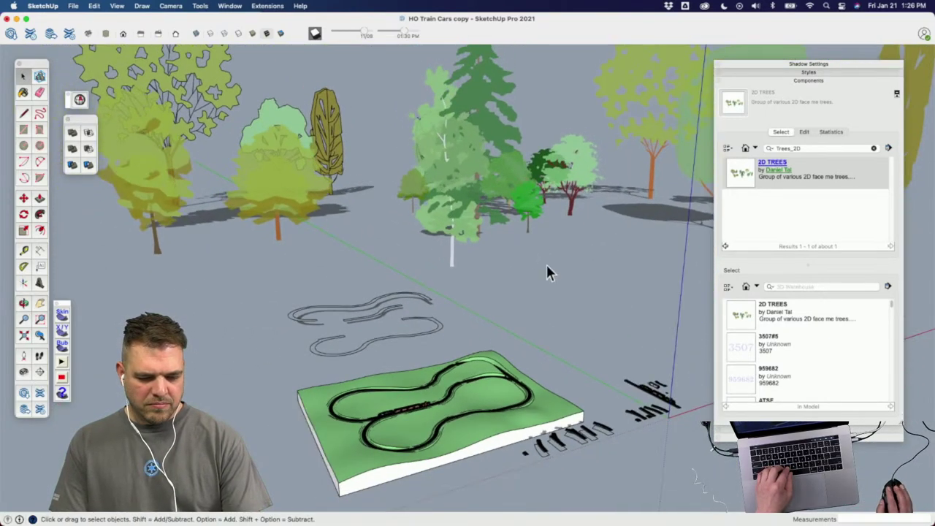
scroll(427, 228, "down", 3)
middle_click_drag(414, 241, 427, 336)
scroll(424, 300, "down", 3)
scroll(414, 158, "down", 6)
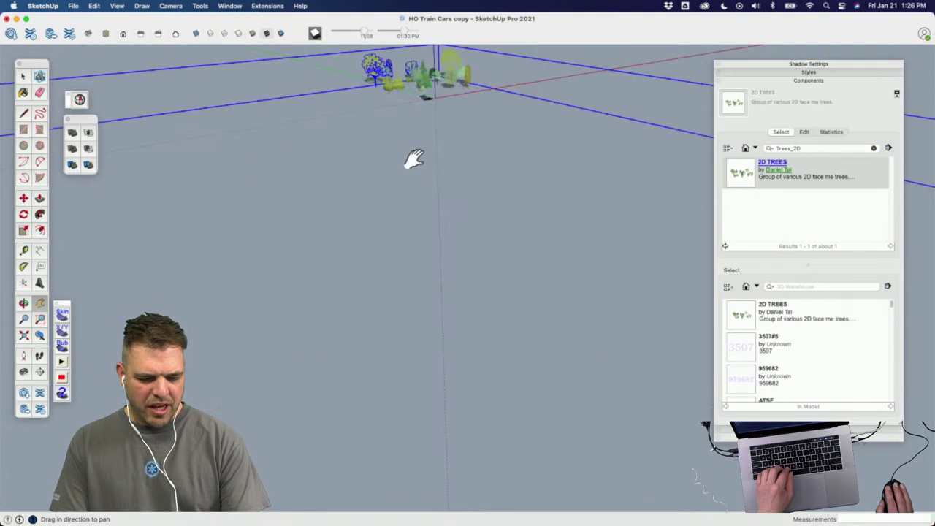
middle_click_drag(411, 175, 468, 219, "shift")
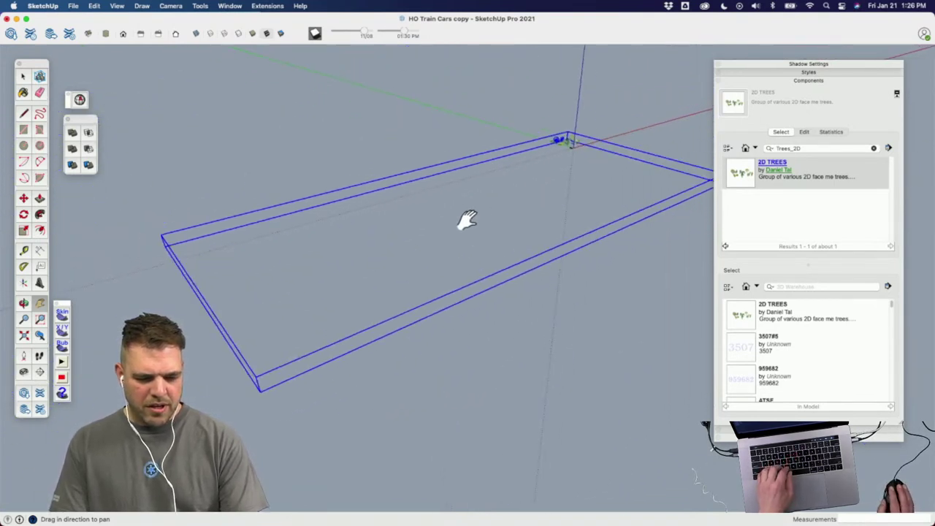
key("super+z")
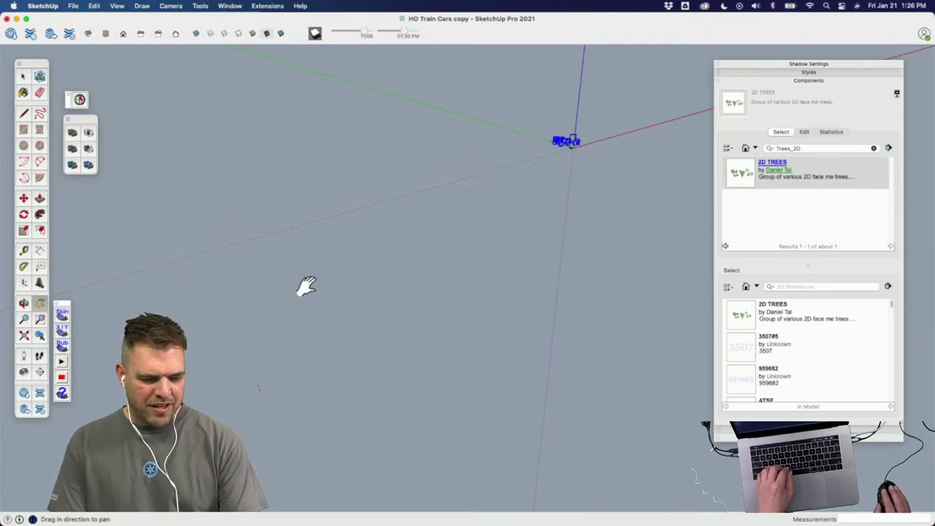
Step: Recentre the origin model, deselect the component, and Zoom Extents to fit everything
left_click(23, 338)
left_click_drag(264, 319, 425, 231)
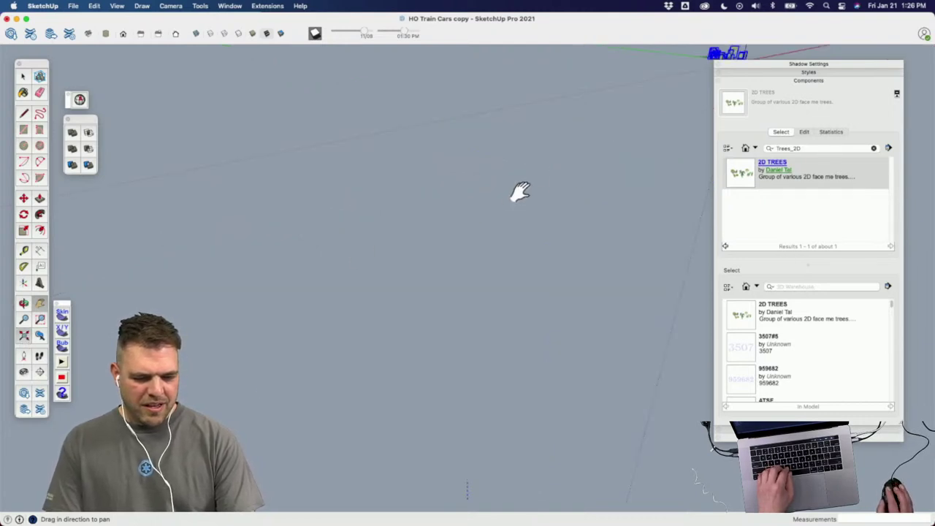
left_click_drag(520, 191, 492, 215)
key("space")
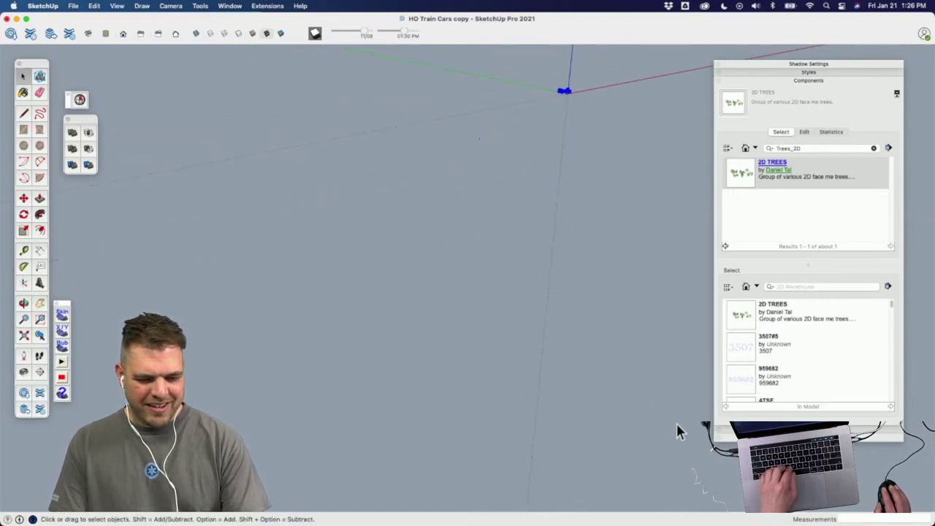
left_click(223, 128)
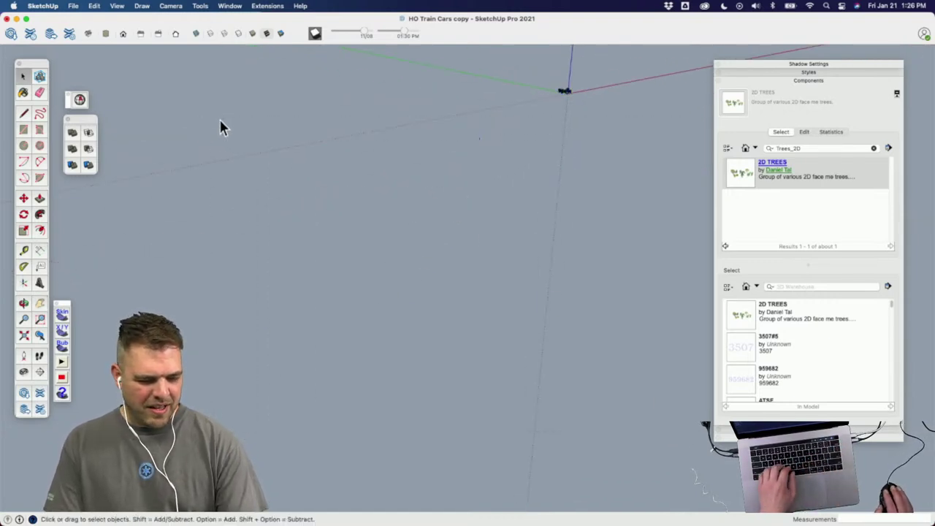
left_click(28, 335)
scroll(378, 265, "down", 4)
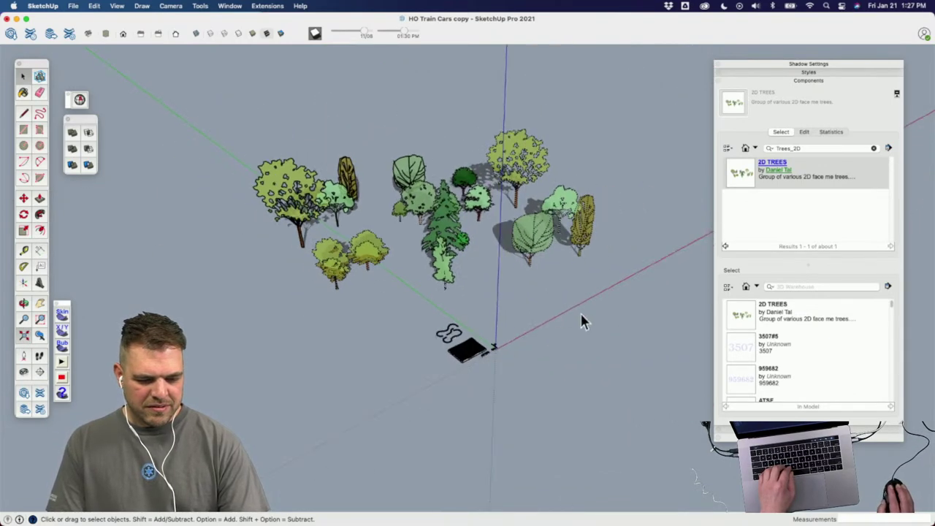
Step: Select the tree cluster and scale it uniformly down to 0.17
left_click_drag(230, 148, 232, 150)
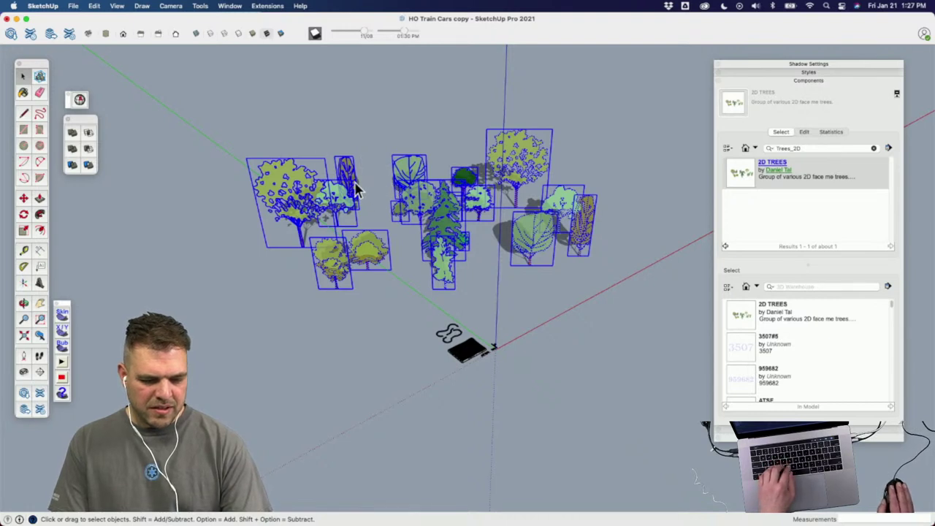
key("s")
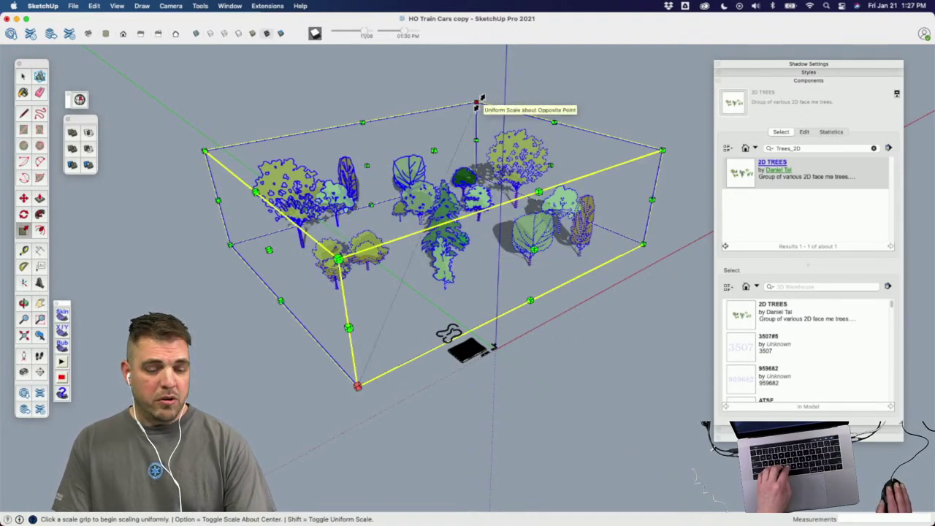
left_click(475, 103)
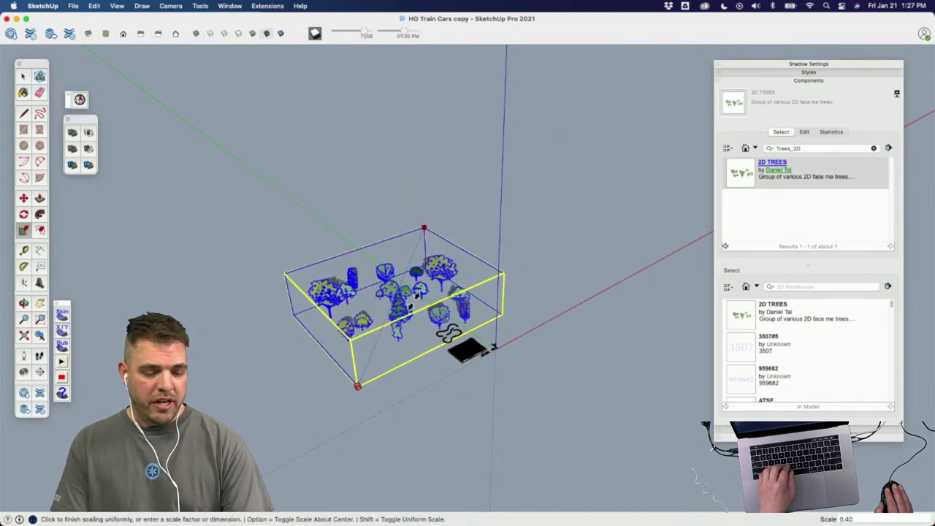
left_click(443, 372)
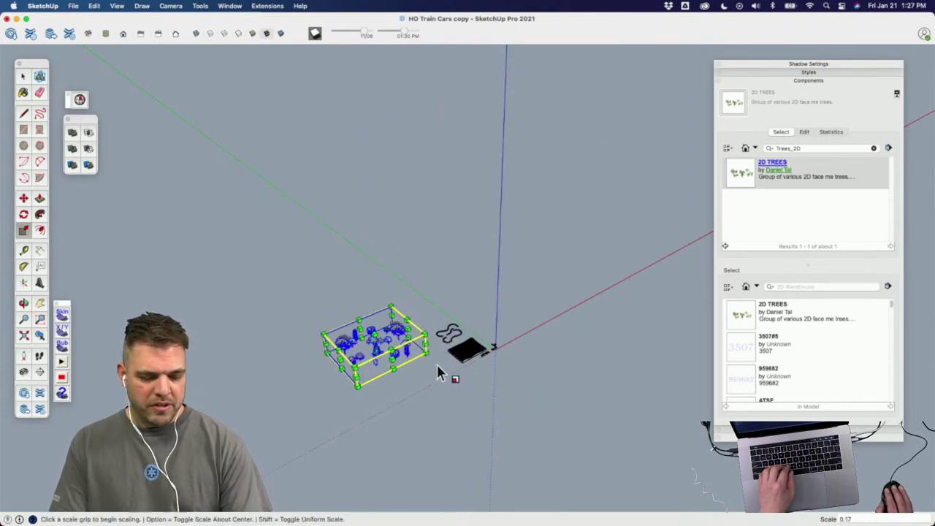
scroll(435, 365, "up", 3)
scroll(435, 365, "up", 5)
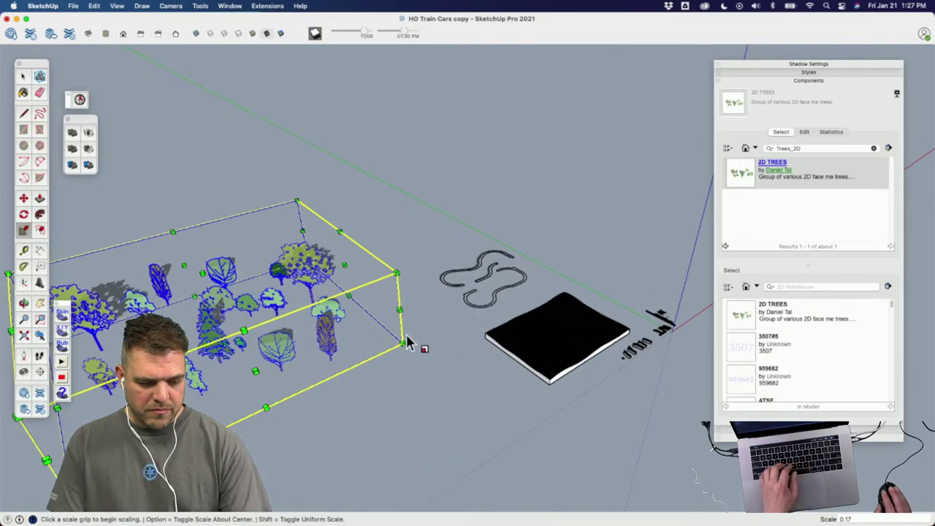
scroll(408, 343, "down", 1)
Step: Move the scaled tree group onto the corner of the track board
key("m")
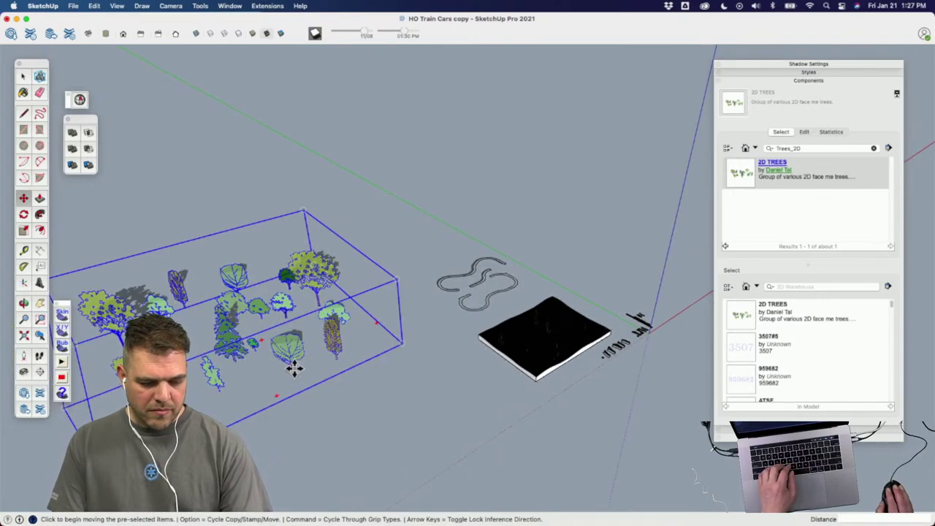
left_click(504, 352)
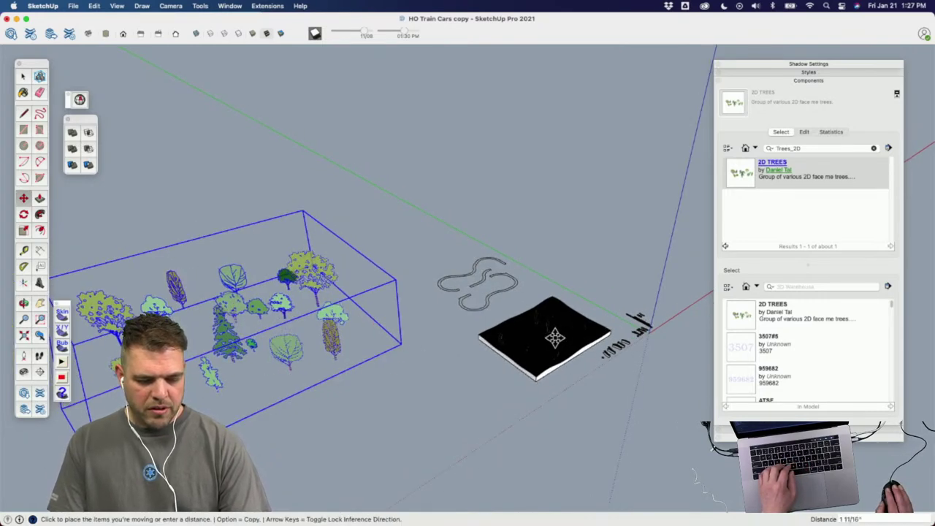
left_click(555, 338)
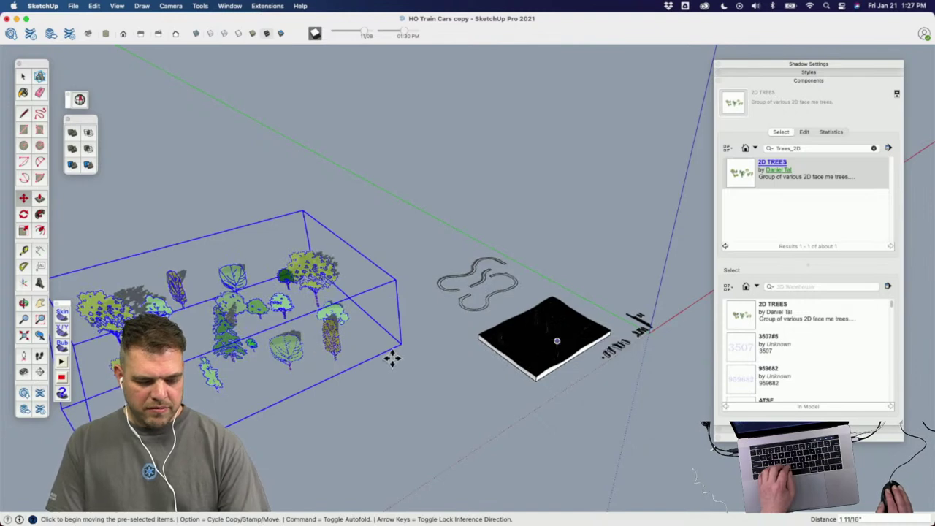
key("space")
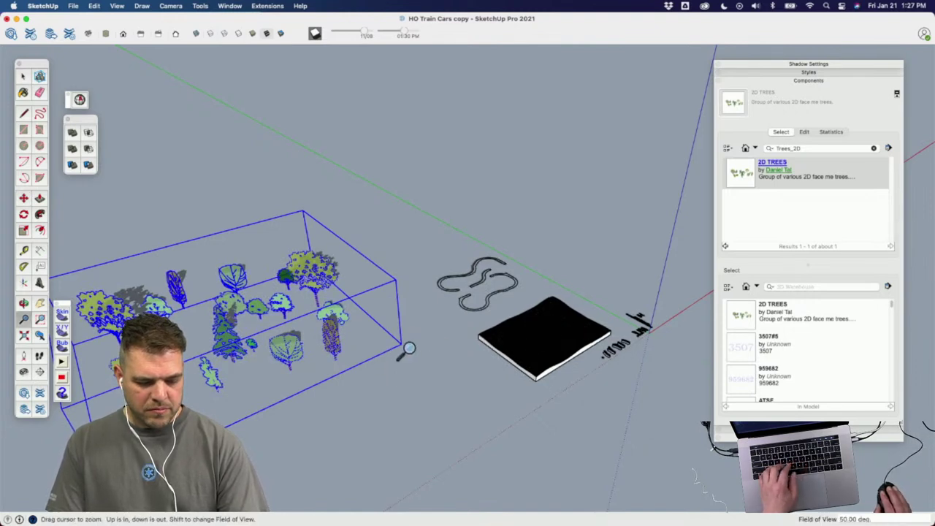
key("m")
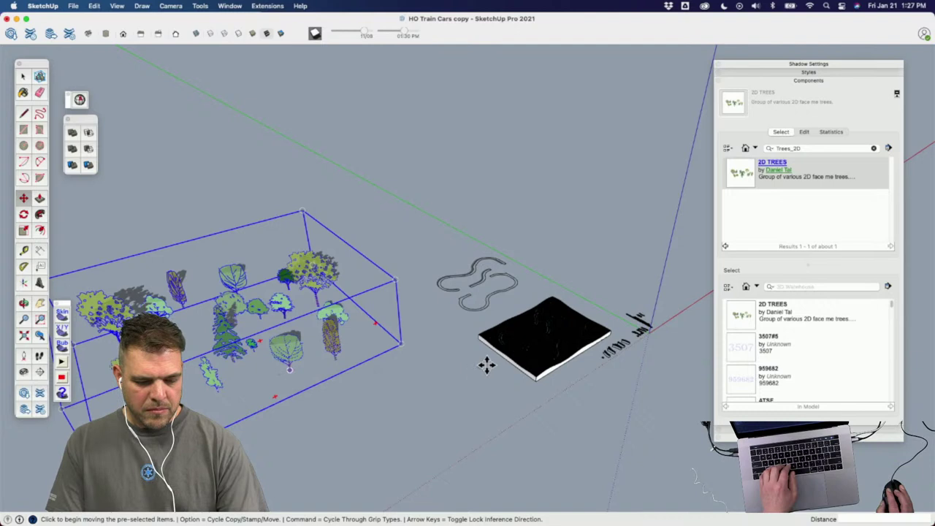
left_click(555, 333)
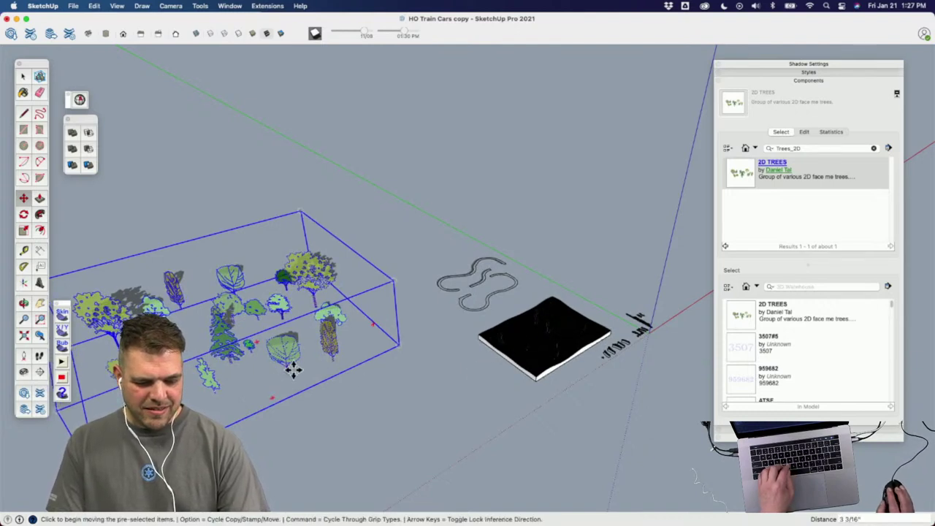
left_click(287, 371)
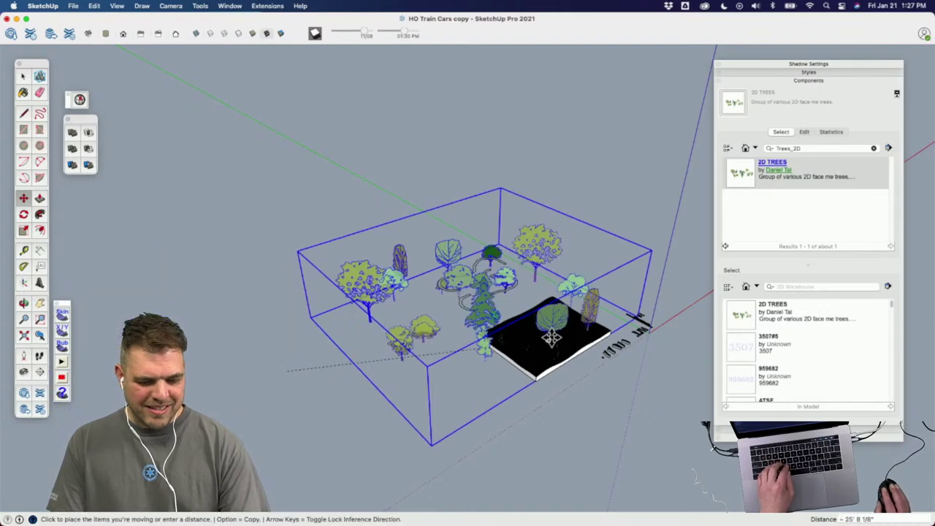
left_click(551, 338)
Step: Scale the tree group down again to 0.25 from a corner grip
key("s")
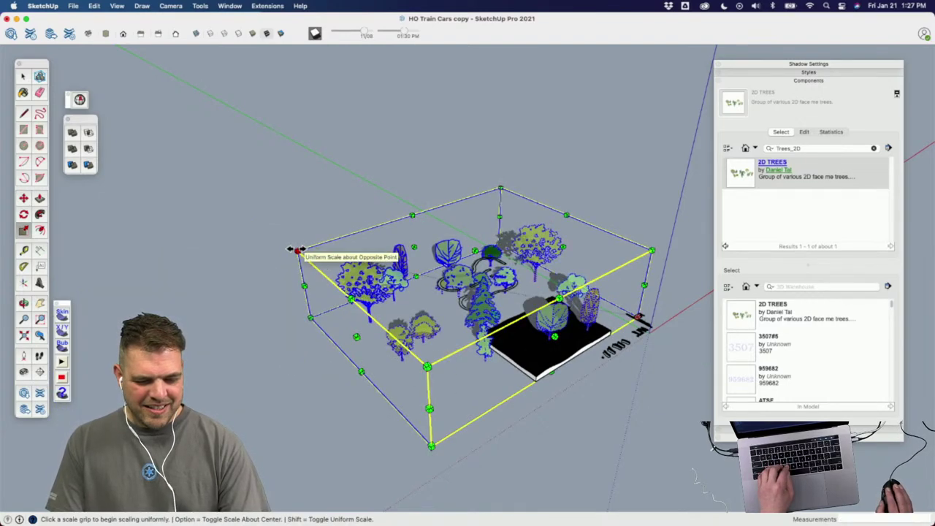
left_click(637, 317)
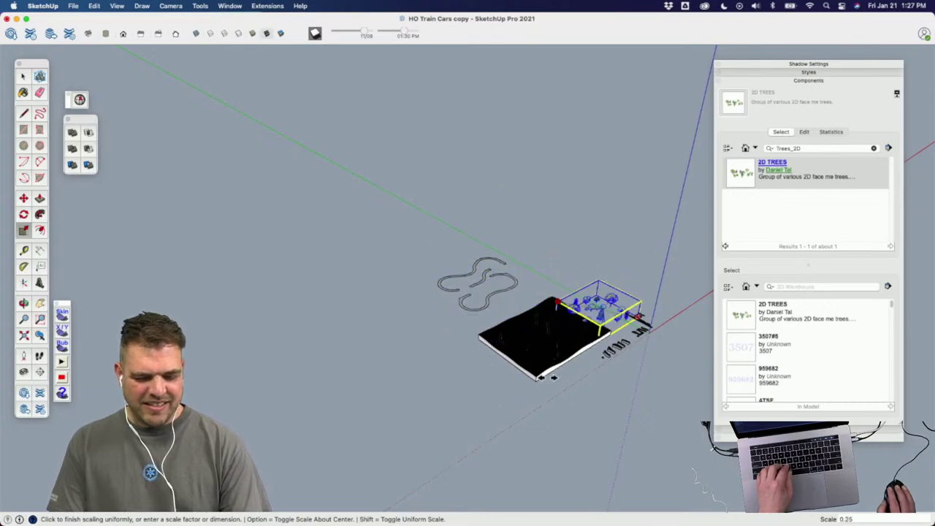
left_click(610, 367)
key("space")
scroll(585, 358, "up", 10)
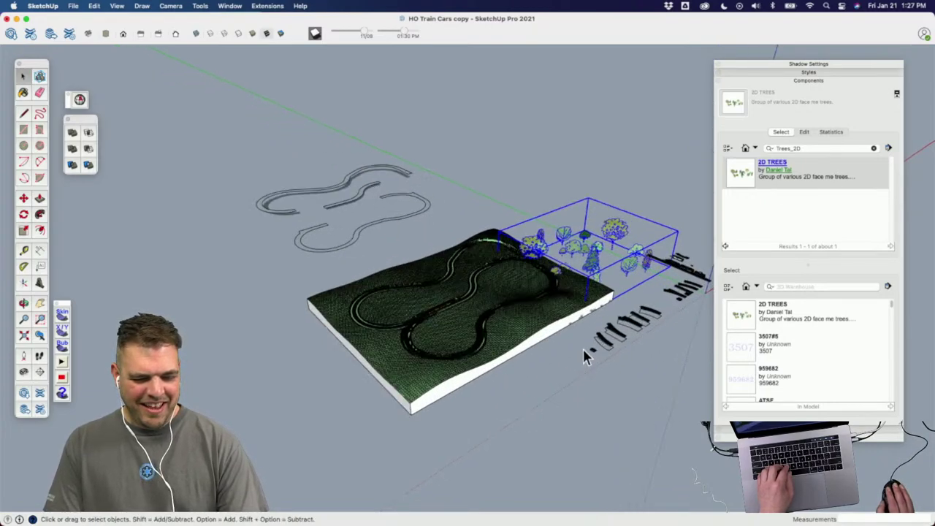
Step: Move the tree group onto the green board amid the figure-eight track loops
scroll(540, 342, "up", 6)
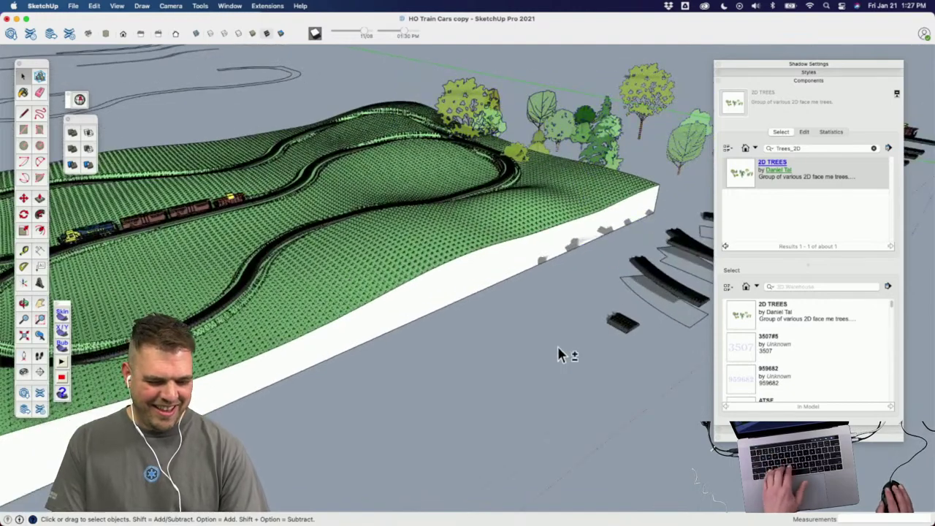
scroll(559, 355, "down", 5)
scroll(381, 319, "down", 3)
mouse_move(382, 319)
middle_mouse_down()
mouse_move(382, 255)
mouse_move(533, 319)
mouse_move(580, 328)
mouse_move(538, 333)
mouse_move(531, 183)
middle_mouse_up()
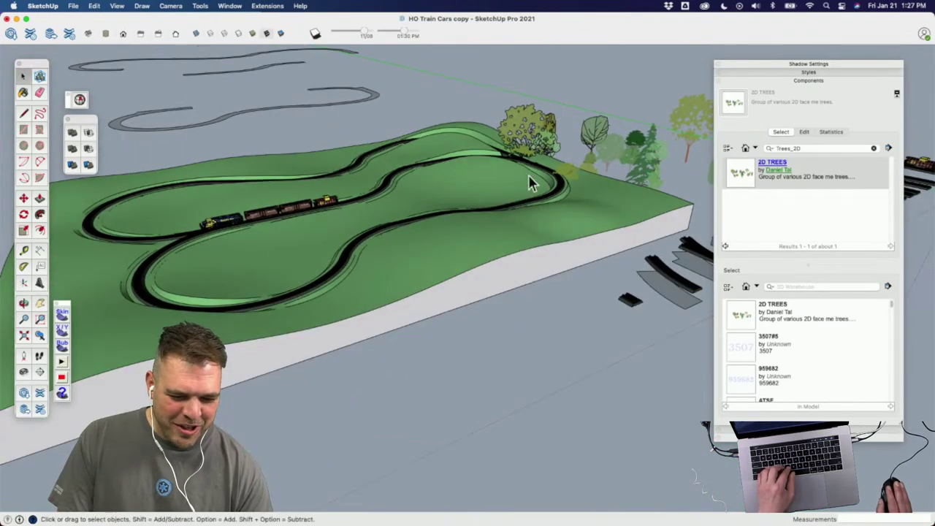
left_click(547, 130)
middle_click_drag(438, 182, 550, 334)
key("m")
left_click(621, 292)
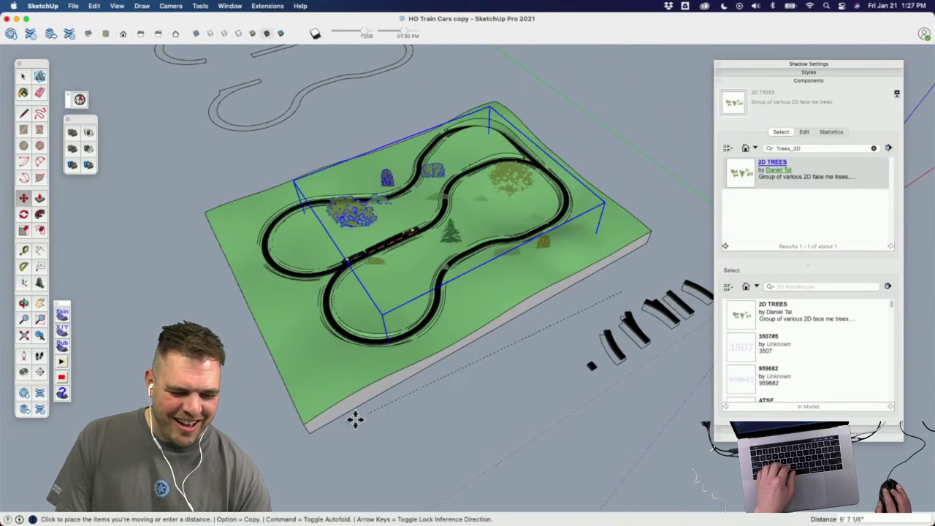
right_click(336, 436)
left_click(336, 436)
middle_click_drag(442, 183, 457, 399)
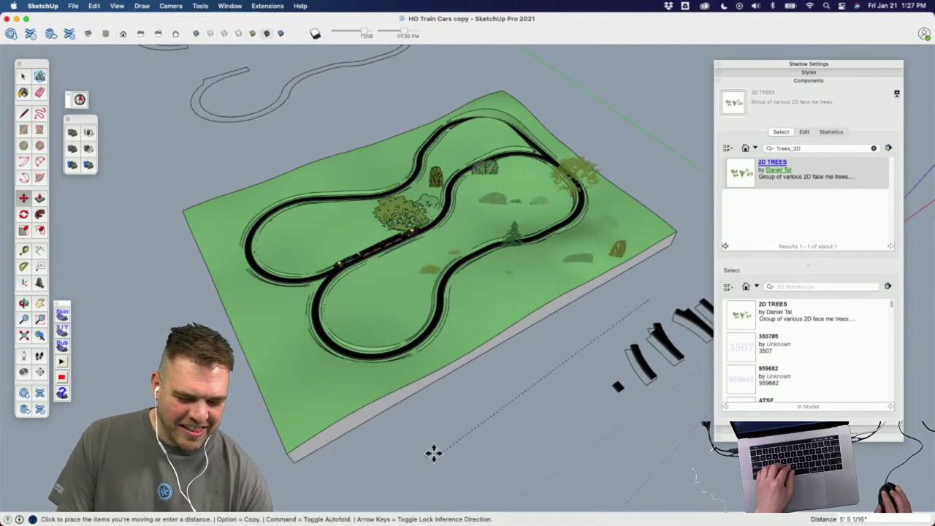
left_click(340, 450)
Step: Shift the tree group again to sit beside the track
scroll(478, 217, "up", 5)
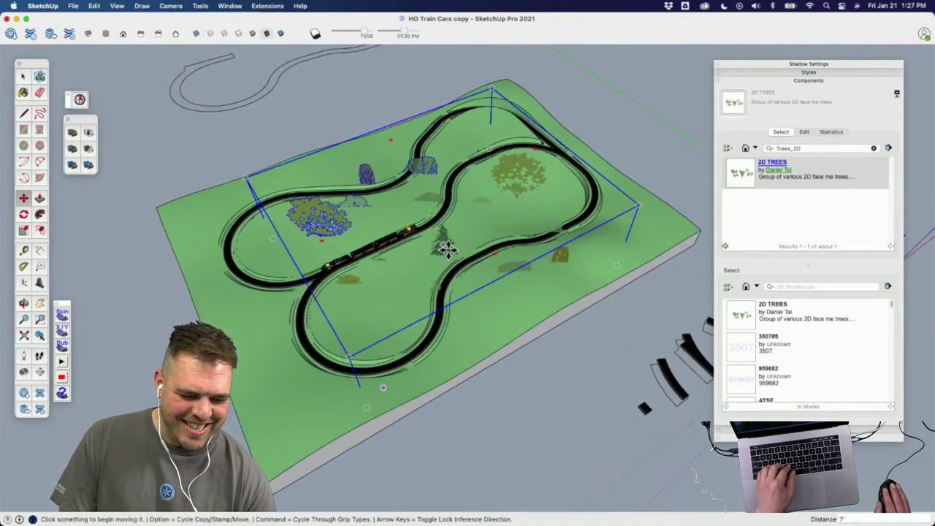
middle_click_drag(478, 217, 476, 255)
key("m")
left_click(475, 257)
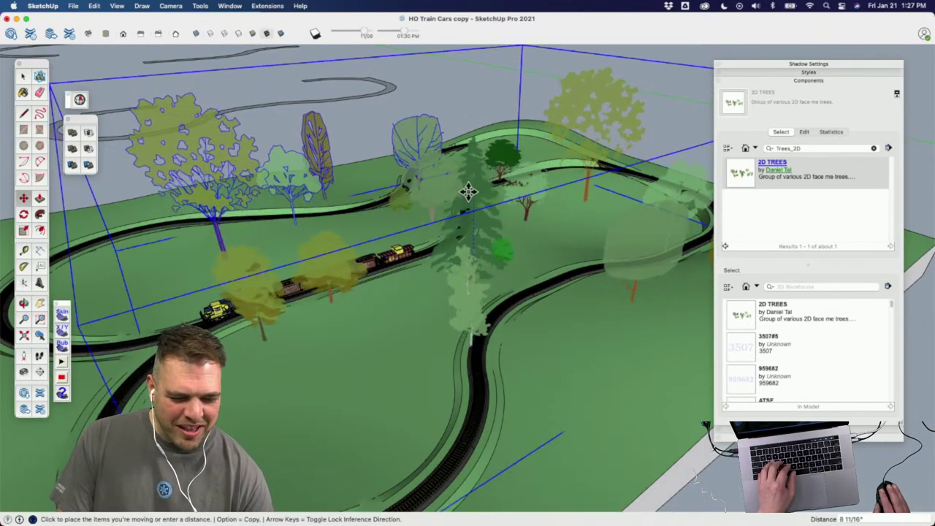
left_click(468, 190)
scroll(406, 215, "down", 5)
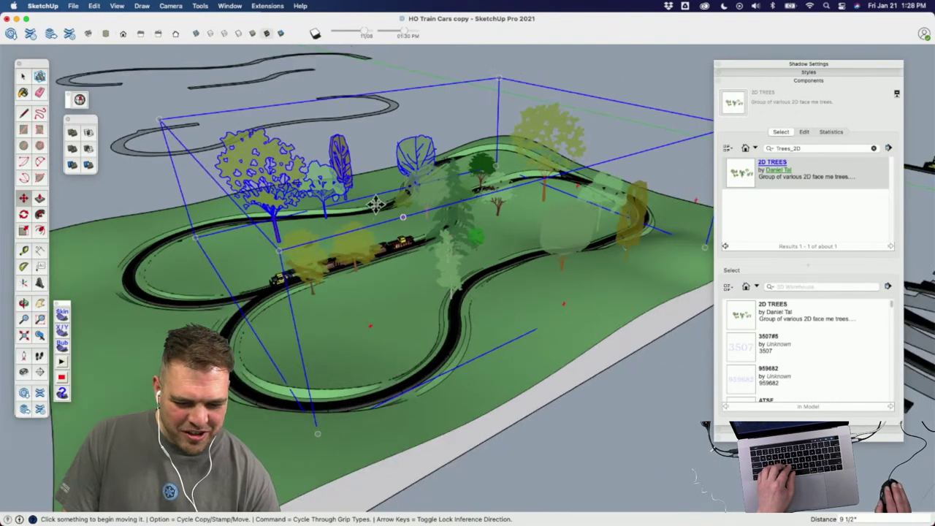
scroll(624, 142, "down", 3)
Step: Shrink the tree group to 0.35 from a corner grip
key("s")
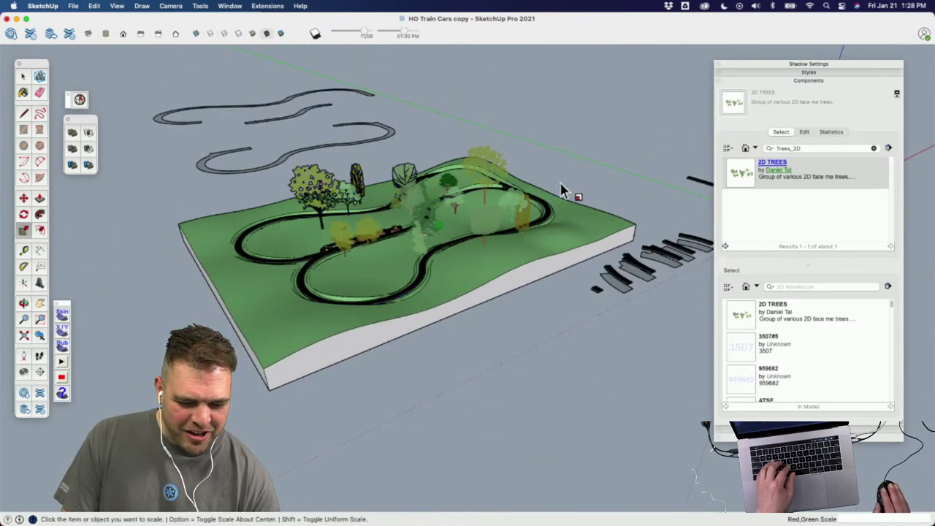
key("space")
key("s")
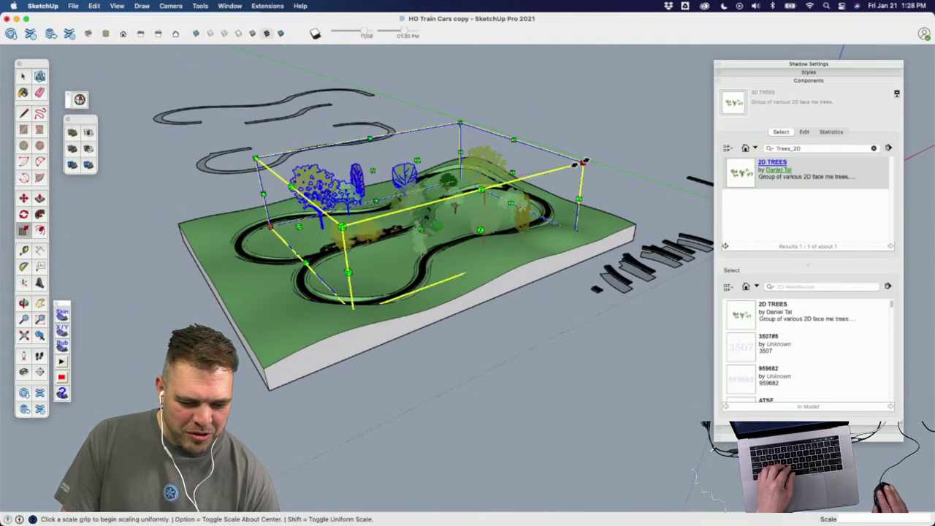
left_click(574, 171)
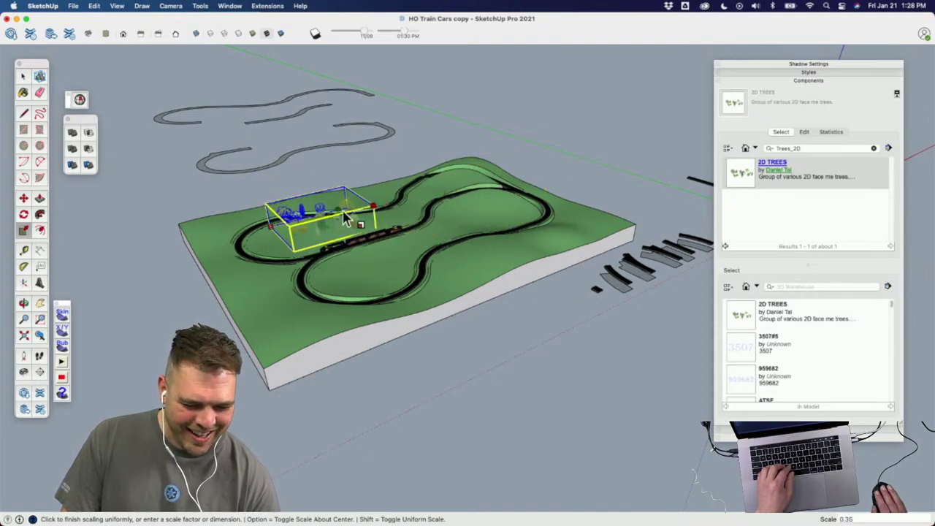
left_click(346, 219)
scroll(348, 174, "up", 5)
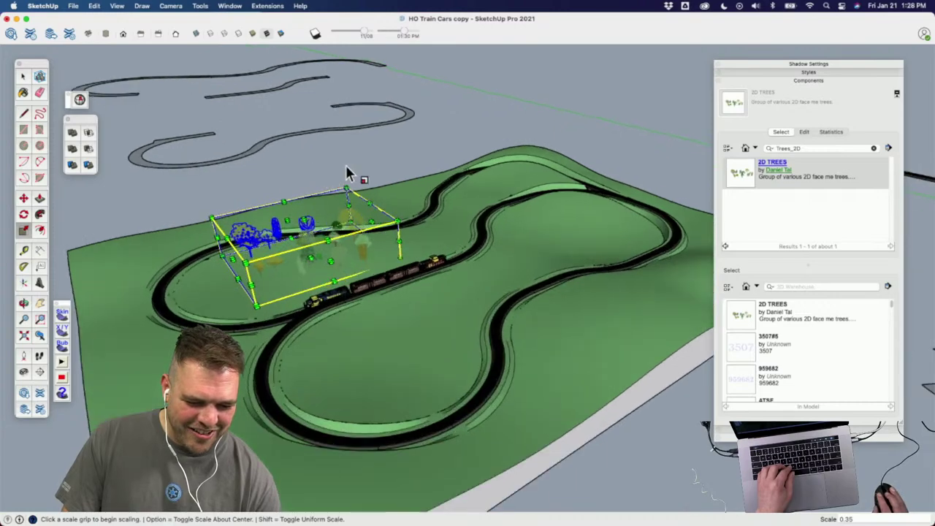
scroll(302, 329, "up", 8)
key("space")
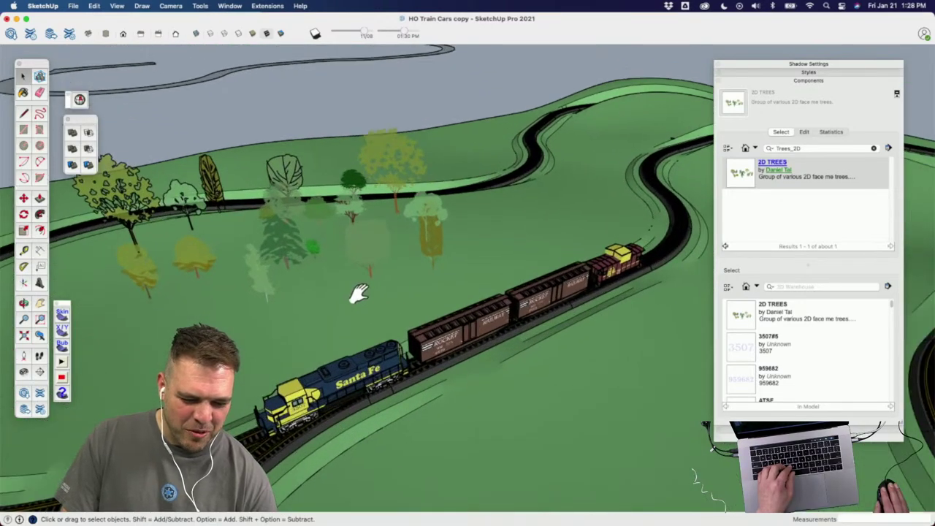
Step: Move the tree group about 5 1/8" toward the Santa Fe train, then clear the selection
middle_click_drag(358, 293, 415, 248)
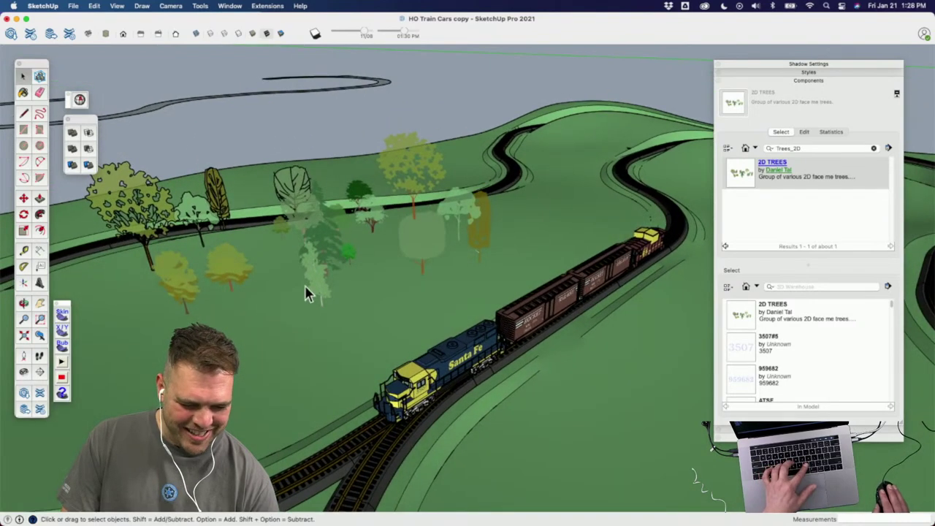
left_click(330, 268)
key("m")
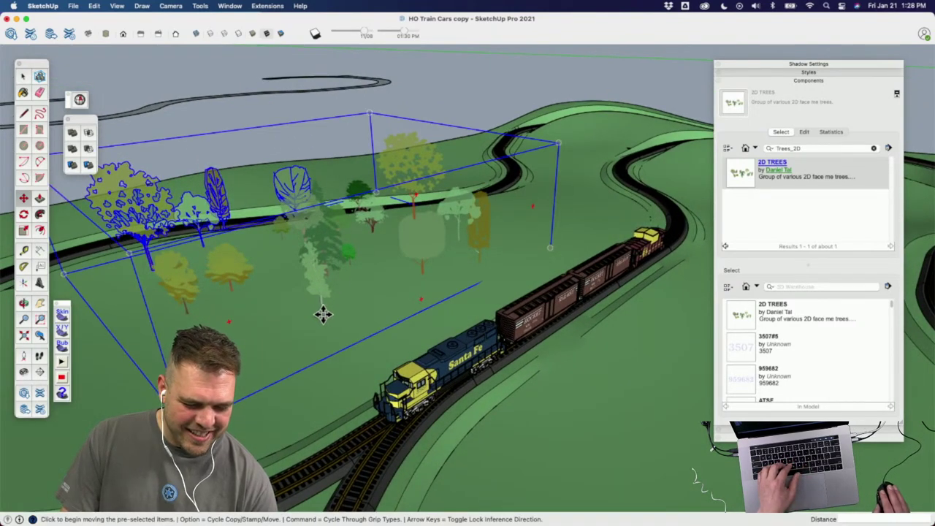
left_click(324, 314)
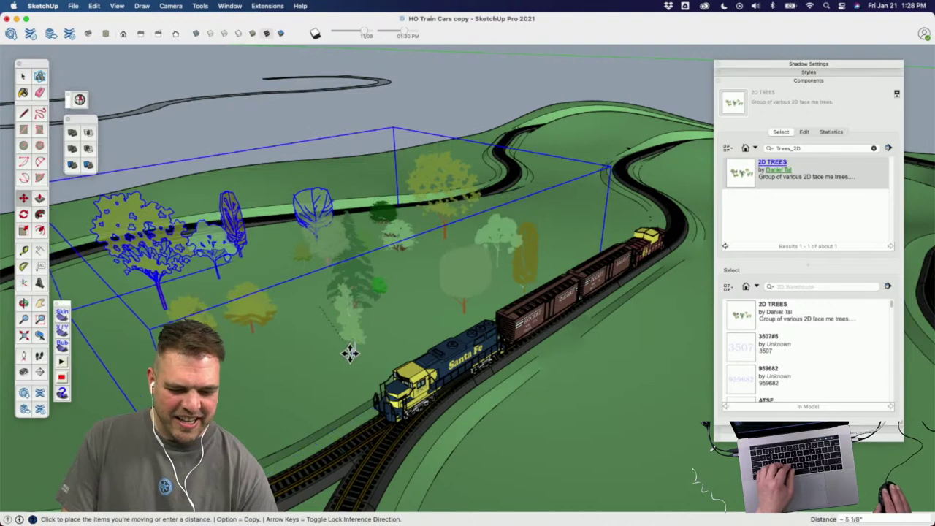
left_click(349, 354)
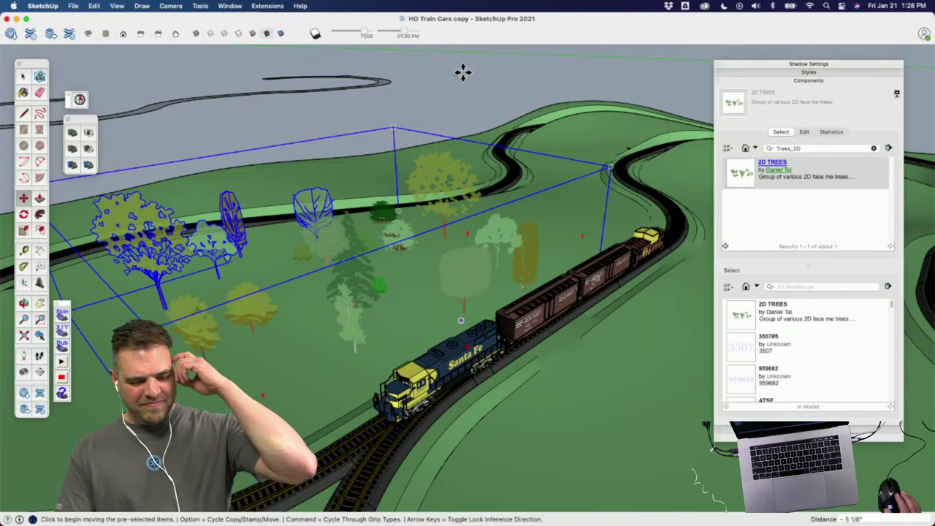
key("space")
left_click(451, 92)
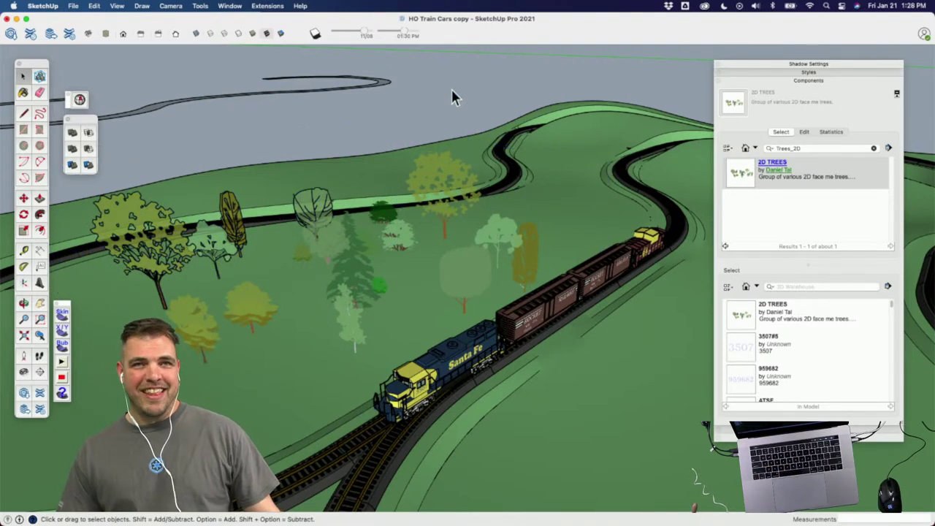